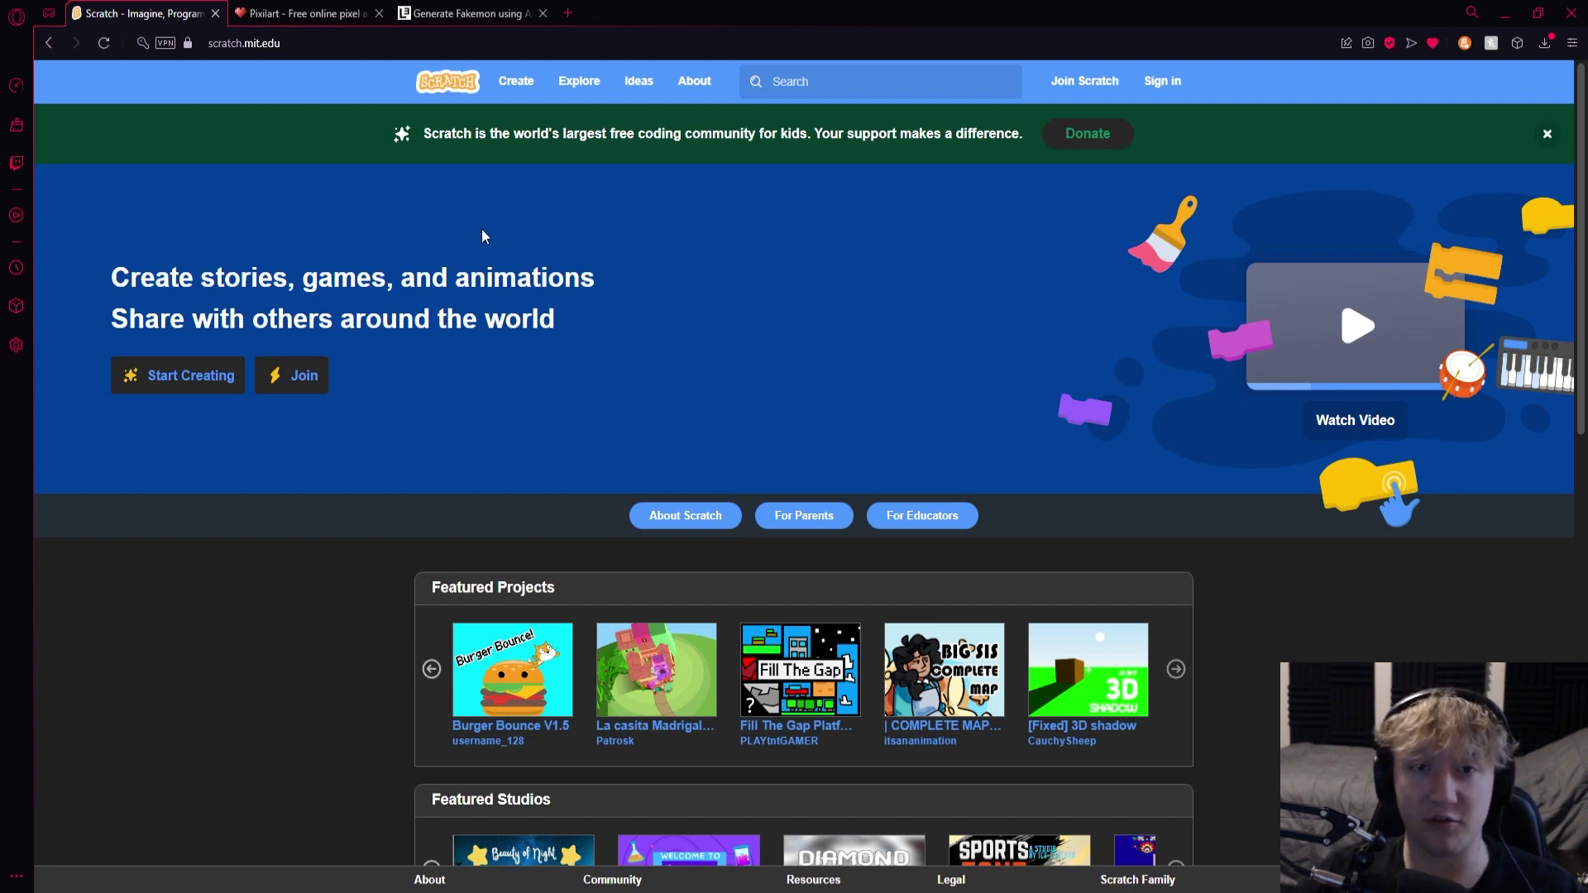
Switch to the Pixilart drawing editor, try a short vertical pencil stroke on the canvas and dismiss the advertisement
{"action": "left_click", "coordinate": [297, 18]}
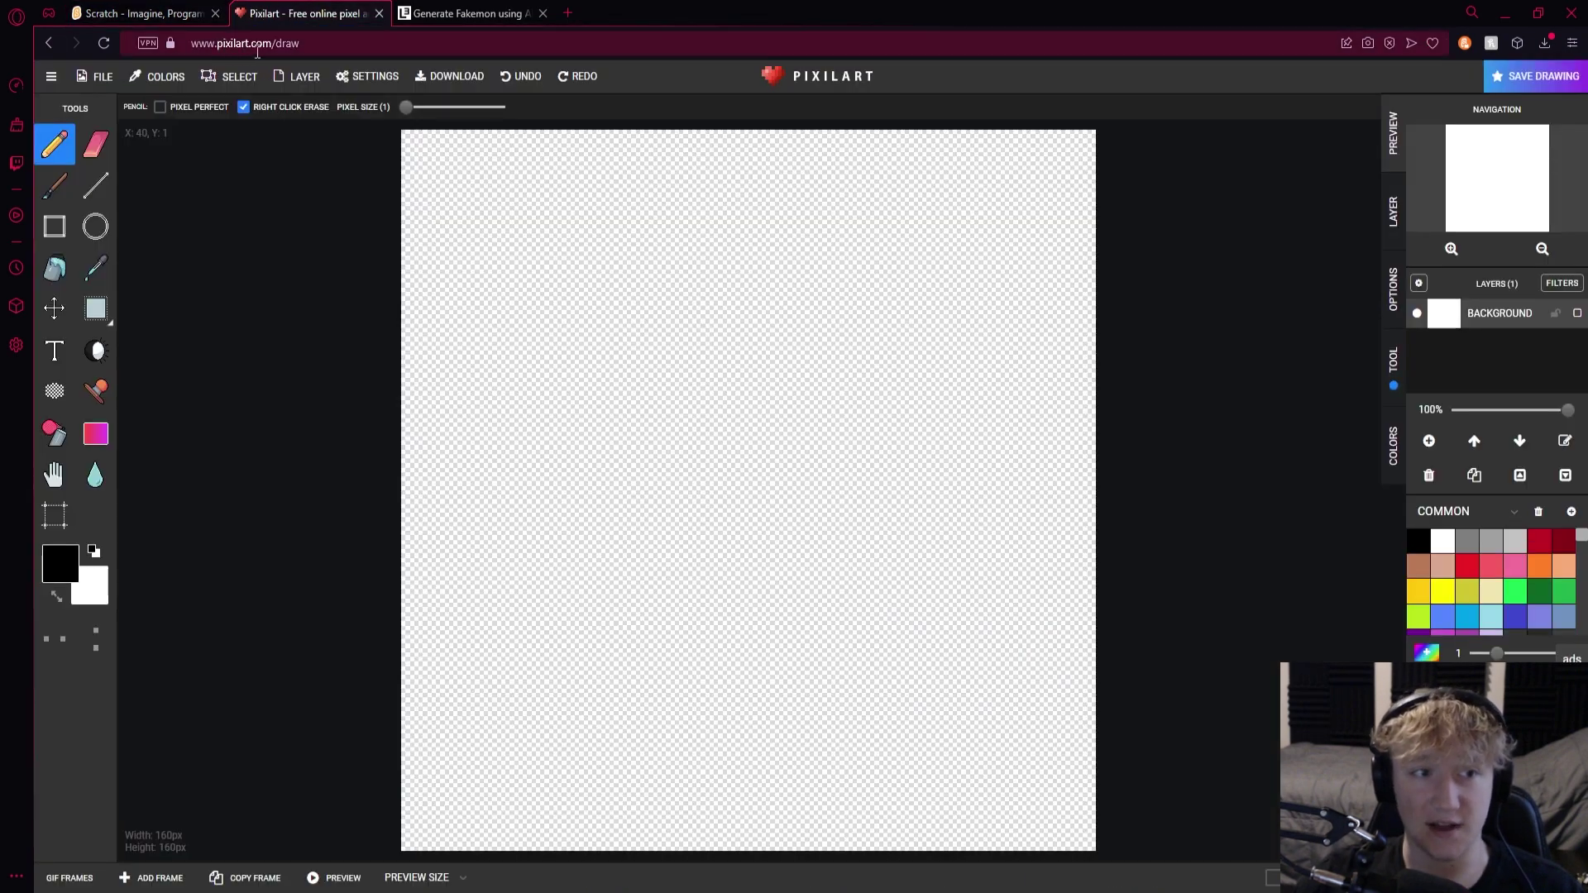
{"action": "mouse_move", "coordinate": [637, 273]}
{"action": "left_mouse_down"}
{"action": "mouse_move", "coordinate": [516, 520]}
{"action": "mouse_move", "coordinate": [705, 681]}
{"action": "mouse_move", "coordinate": [959, 589]}
{"action": "mouse_move", "coordinate": [963, 391]}
{"action": "mouse_move", "coordinate": [860, 254]}
{"action": "mouse_move", "coordinate": [725, 209]}
{"action": "mouse_move", "coordinate": [509, 291]}
{"action": "mouse_move", "coordinate": [441, 550]}
{"action": "mouse_move", "coordinate": [712, 636]}
{"action": "mouse_move", "coordinate": [872, 375]}
{"action": "mouse_move", "coordinate": [1009, 583]}
{"action": "mouse_move", "coordinate": [868, 560]}
{"action": "mouse_move", "coordinate": [642, 484]}
{"action": "left_mouse_up"}
{"action": "key", "text": "ctrl+z"}
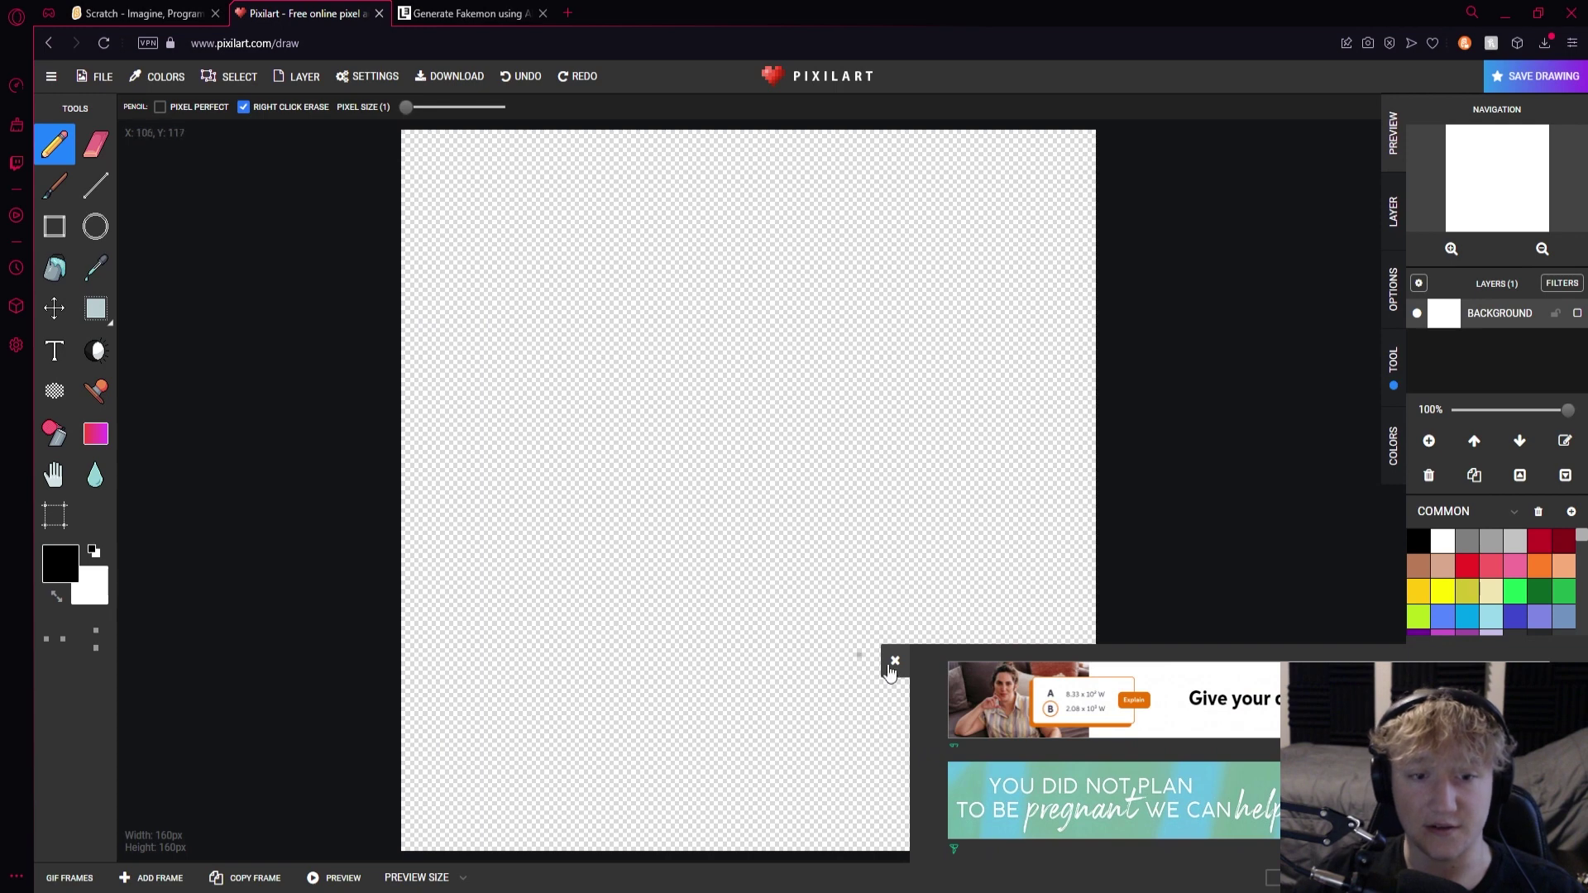
{"action": "left_click", "coordinate": [895, 661]}
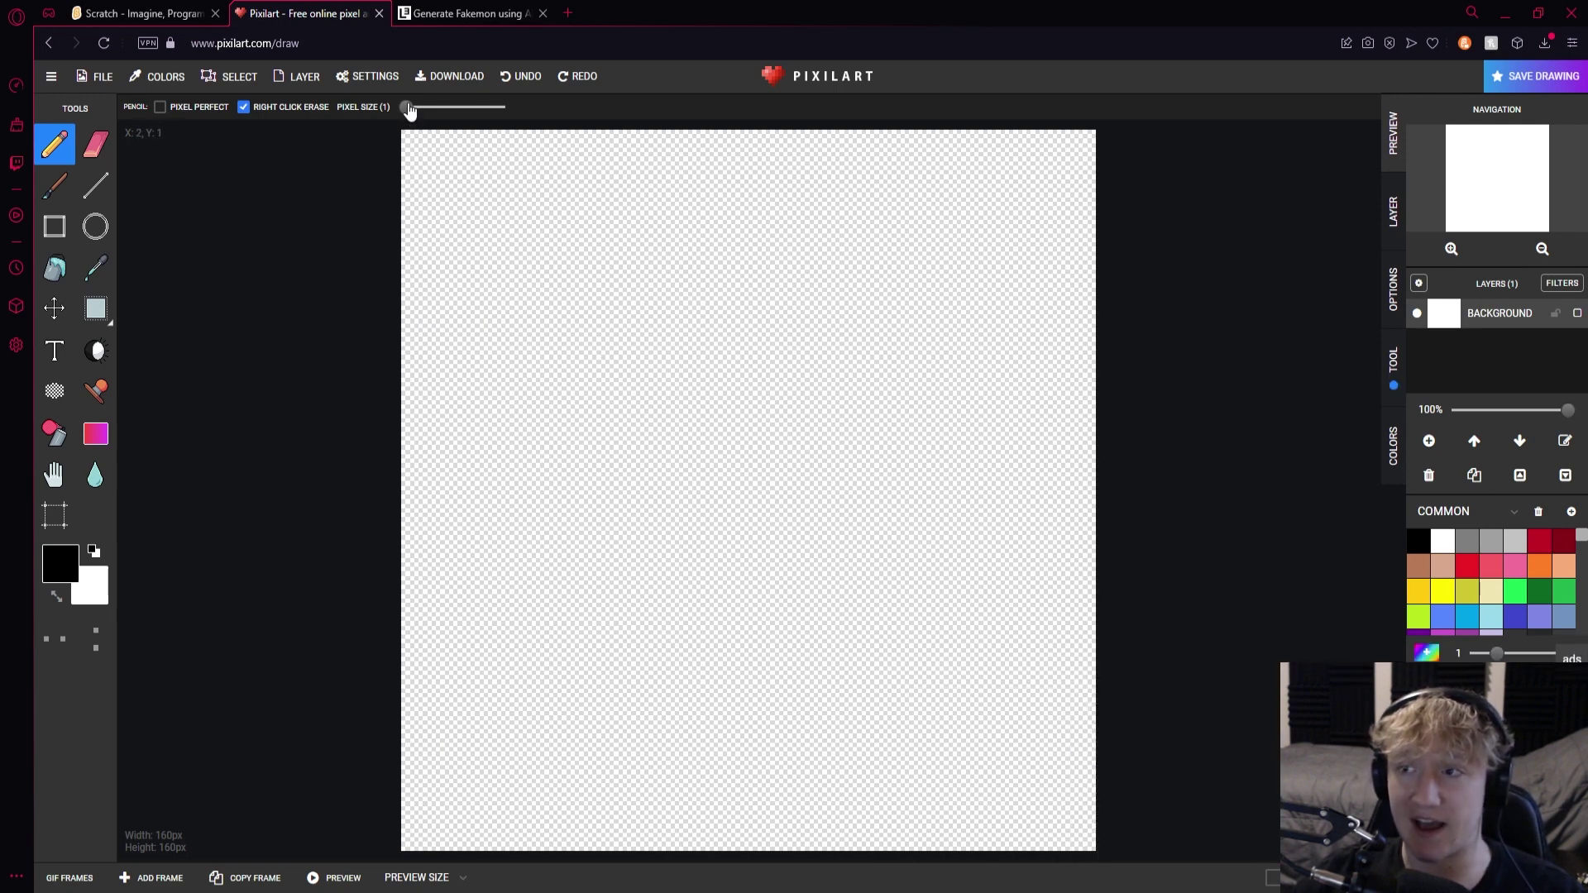
Try two pencil marks on the canvas at a pixel size of 24, and undo them
{"action": "left_click_drag", "start_coordinate": [409, 110], "coordinate": [509, 118]}
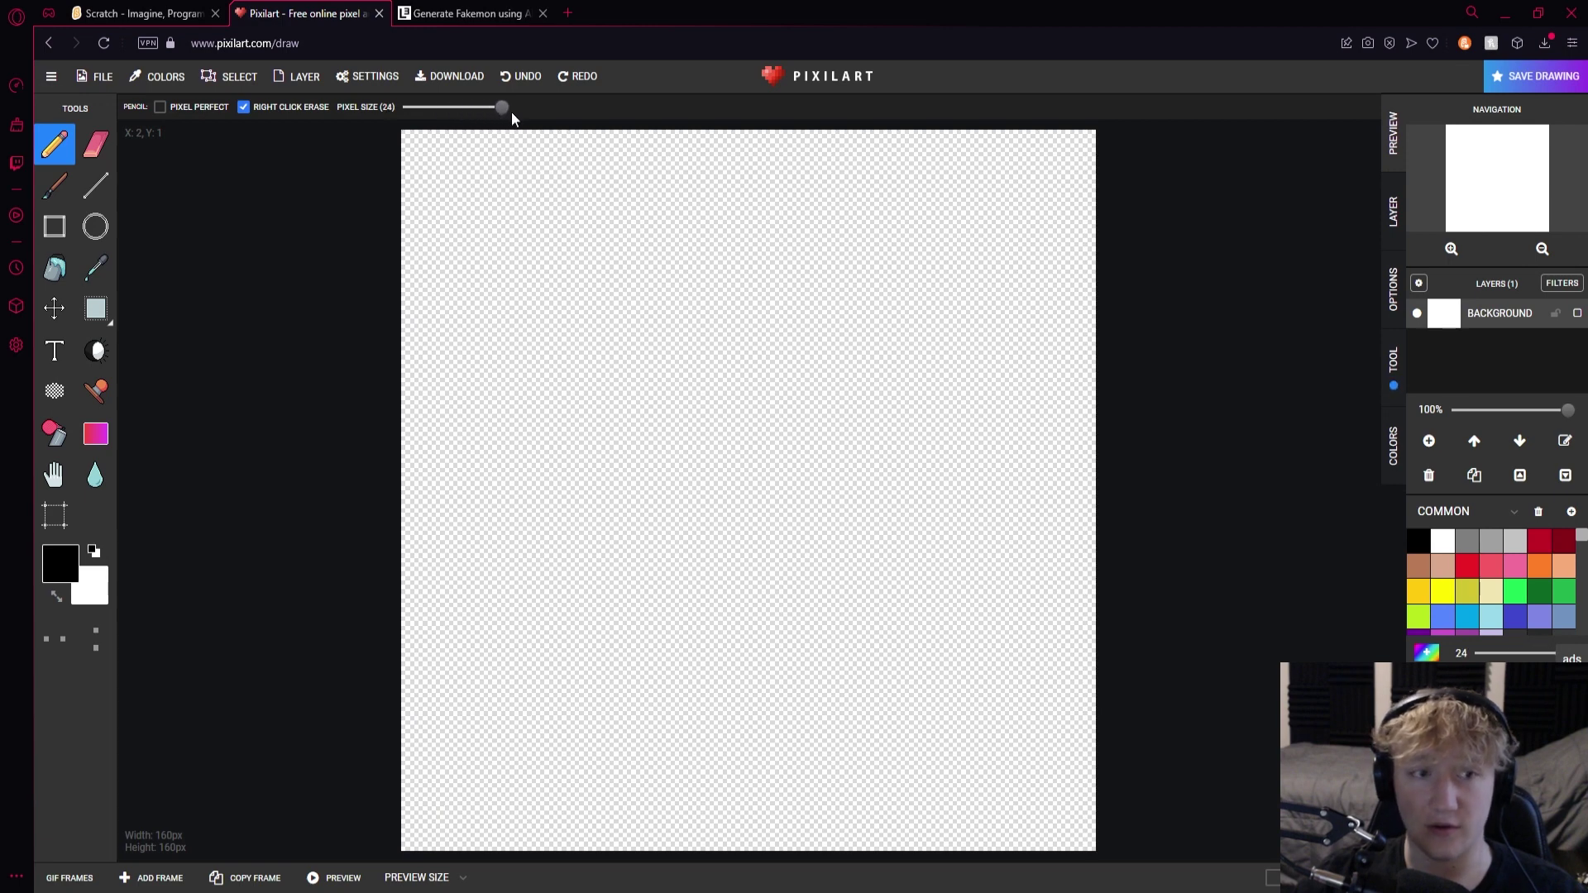
{"action": "left_click", "coordinate": [547, 263]}
{"action": "left_click", "coordinate": [651, 376]}
{"action": "key", "text": "ctrl+z"}
{"action": "key", "text": "ctrl+z"}
Try a looping black pencil stroke at a pixel size of 10, and undo it
{"action": "left_click_drag", "start_coordinate": [502, 108], "coordinate": [447, 108]}
{"action": "mouse_move", "coordinate": [538, 223]}
{"action": "left_mouse_down"}
{"action": "mouse_move", "coordinate": [619, 503]}
{"action": "mouse_move", "coordinate": [760, 248]}
{"action": "mouse_move", "coordinate": [633, 258]}
{"action": "left_mouse_up"}
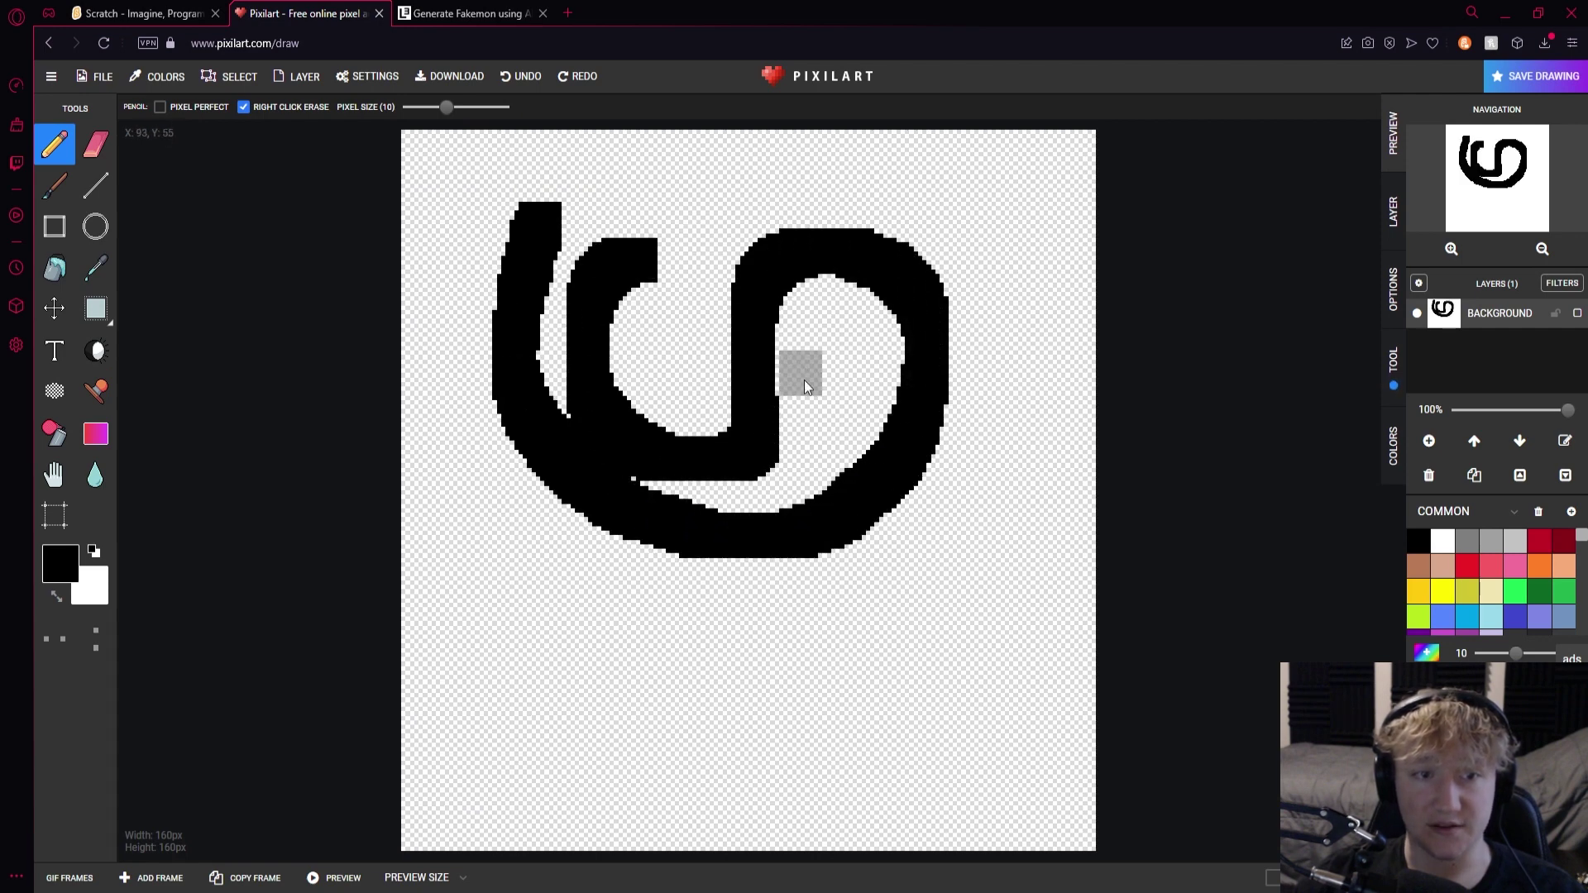
{"action": "key", "text": "ctrl+z"}
Try a freehand circle and a few diagonal pixels with the pencil at size 2, undoing both
{"action": "left_click_drag", "start_coordinate": [446, 107], "coordinate": [406, 117]}
{"action": "mouse_move", "coordinate": [757, 244]}
{"action": "left_mouse_down"}
{"action": "mouse_move", "coordinate": [654, 256]}
{"action": "mouse_move", "coordinate": [533, 459]}
{"action": "mouse_move", "coordinate": [737, 595]}
{"action": "mouse_move", "coordinate": [904, 311]}
{"action": "mouse_move", "coordinate": [759, 236]}
{"action": "left_mouse_up"}
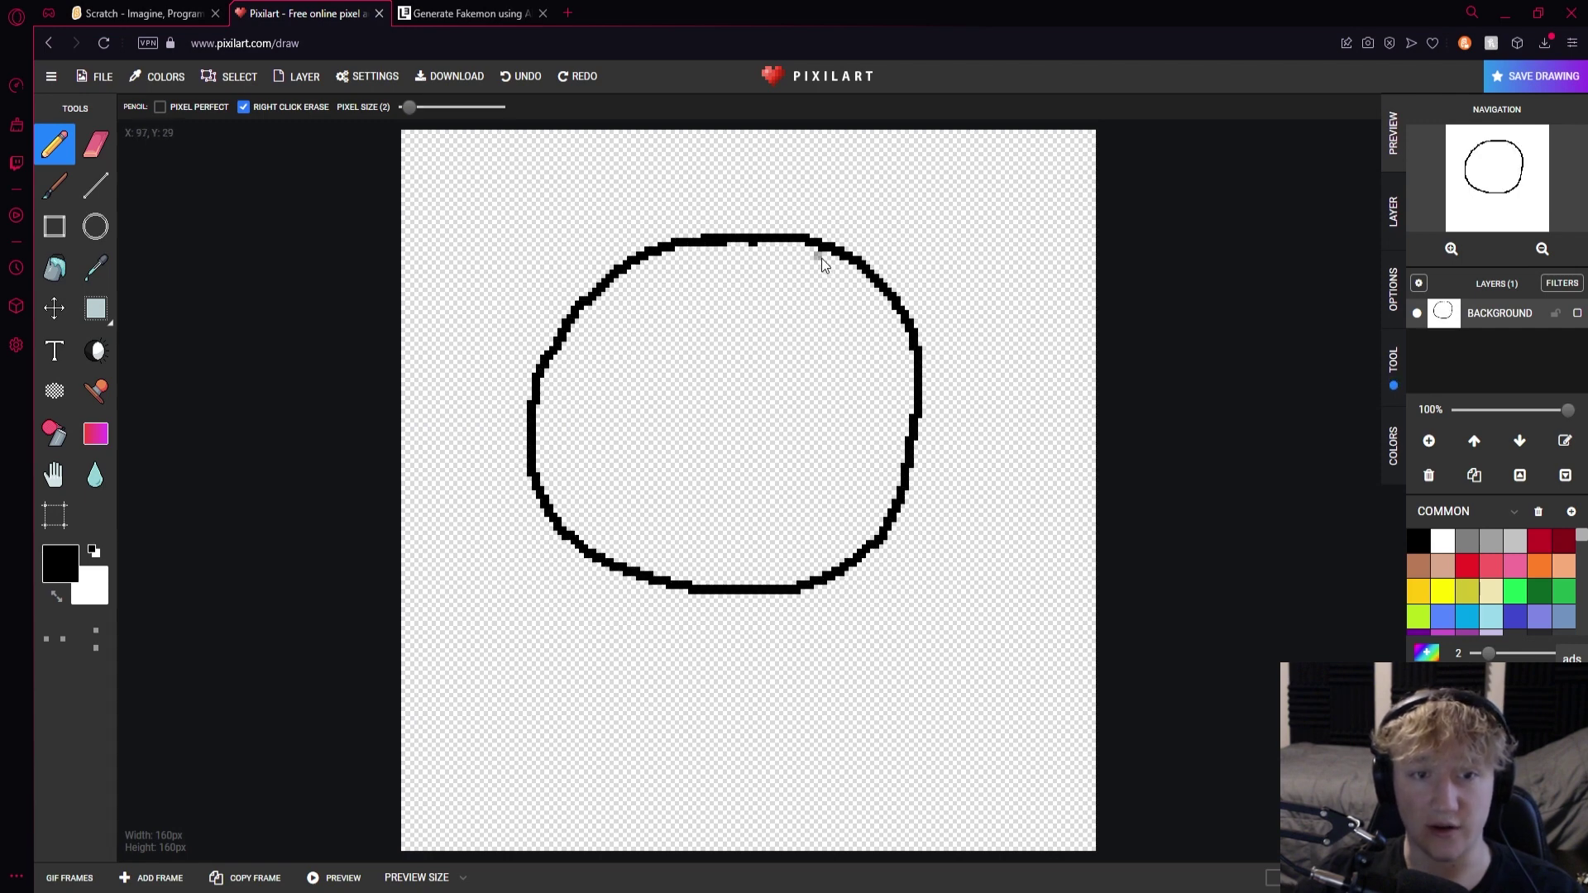
{"action": "key", "text": "ctrl+z"}
{"action": "left_click", "coordinate": [798, 292]}
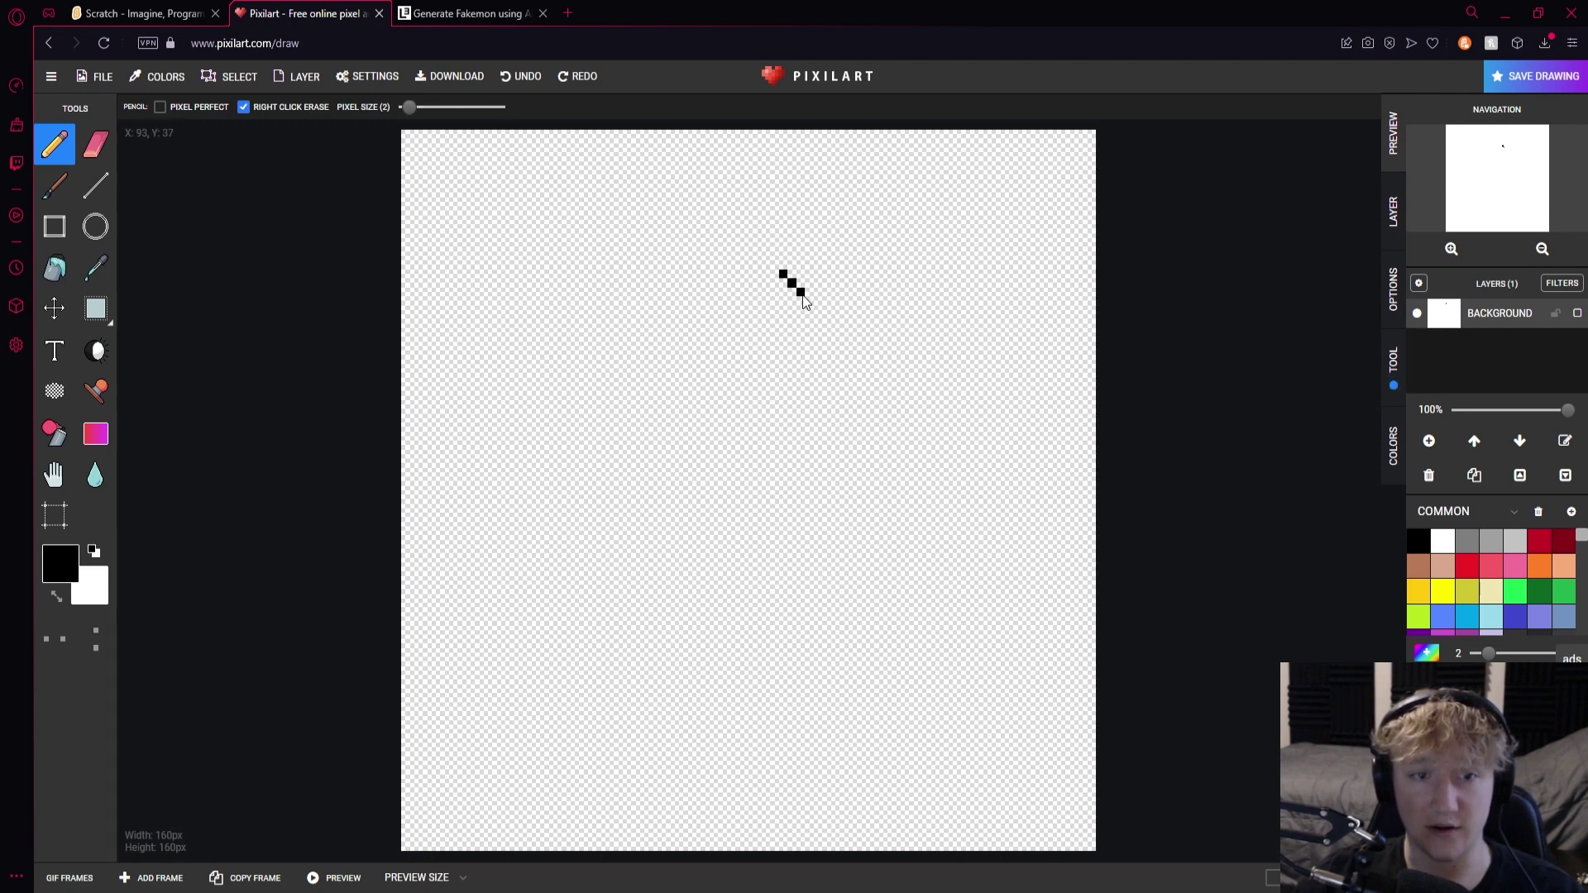
{"action": "key", "text": "ctrl+z"}
{"action": "key", "text": "ctrl+z"}
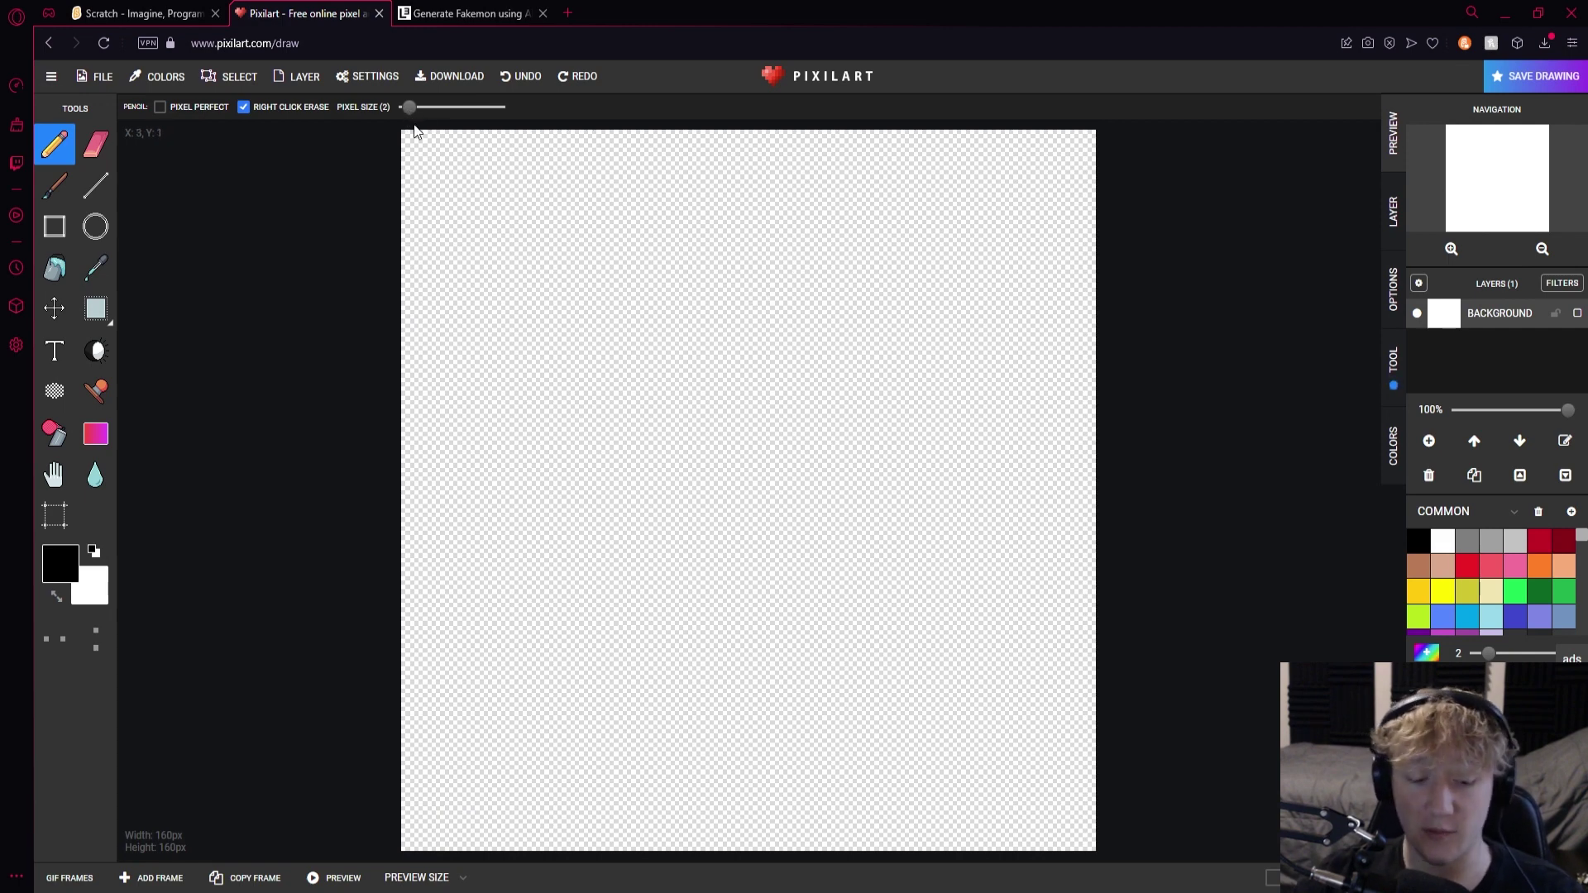
Try a few curved pixels at pencil size 2 and a freehand rounded outline at size 1, undoing both
{"action": "left_click_drag", "start_coordinate": [607, 439], "coordinate": [609, 430]}
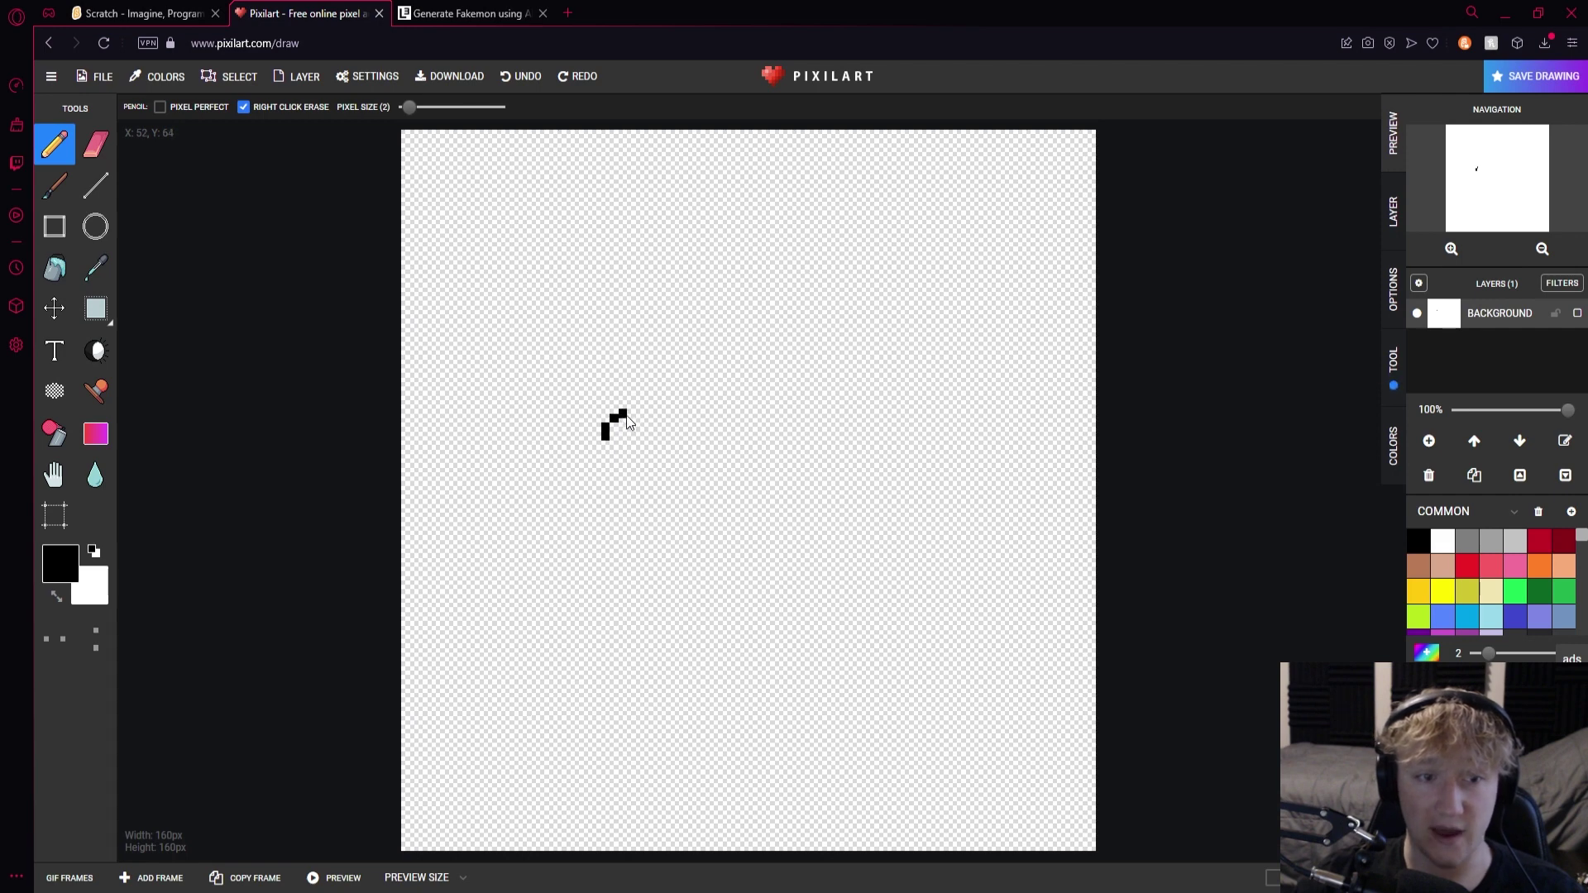
{"action": "key", "text": "ctrl+z"}
{"action": "key", "text": "ctrl+z"}
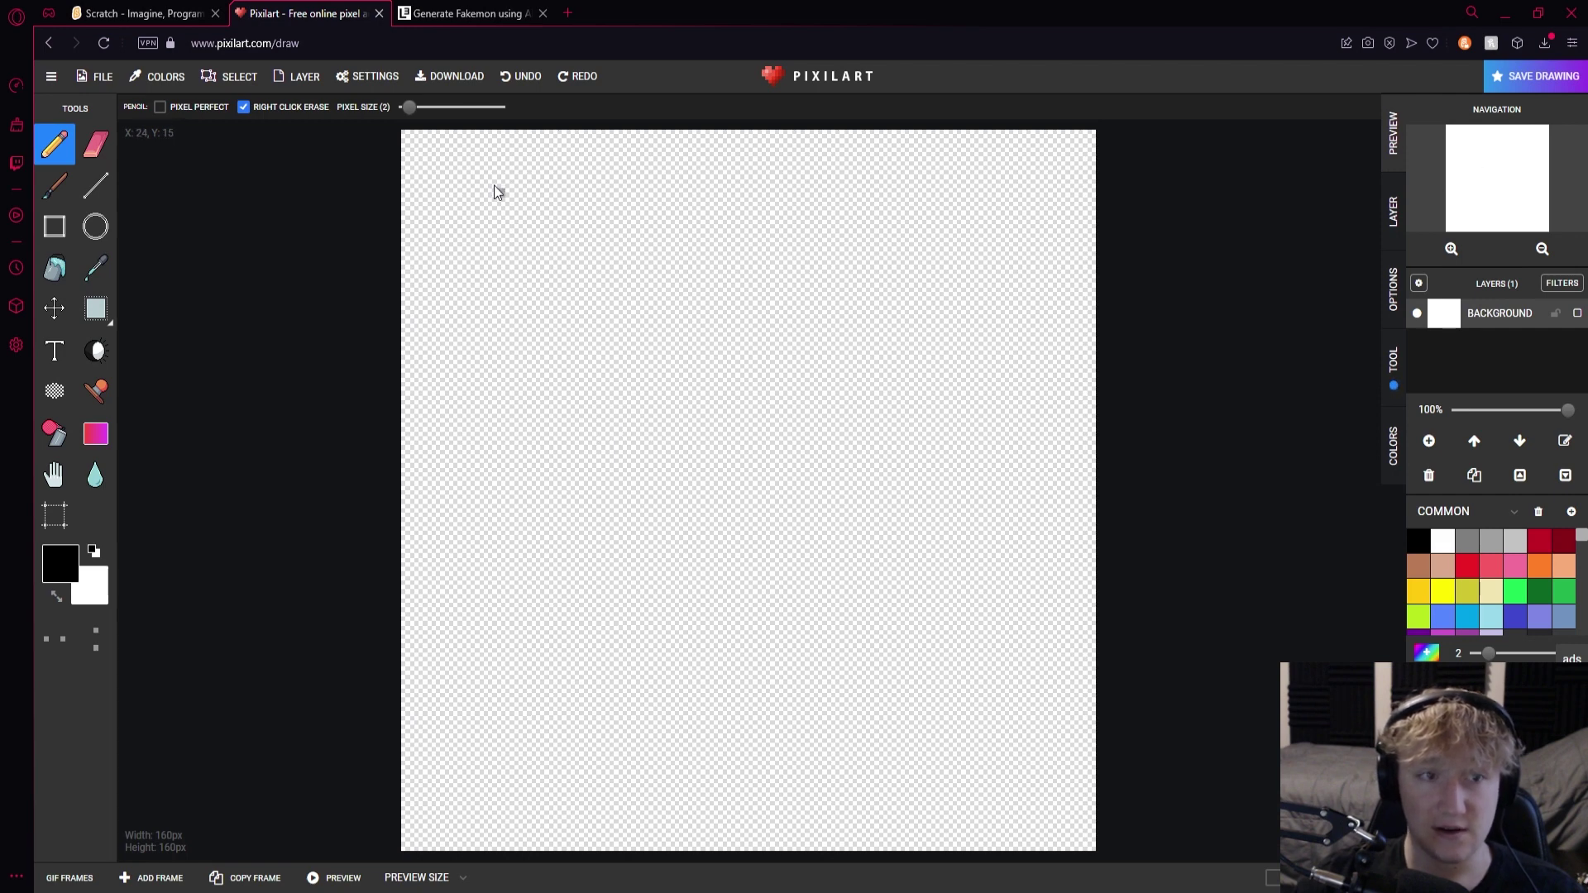
{"action": "mouse_move", "coordinate": [744, 298]}
{"action": "left_mouse_down"}
{"action": "mouse_move", "coordinate": [603, 344]}
{"action": "mouse_move", "coordinate": [748, 425]}
{"action": "mouse_move", "coordinate": [670, 429]}
{"action": "mouse_move", "coordinate": [711, 352]}
{"action": "mouse_move", "coordinate": [769, 316]}
{"action": "left_mouse_up"}
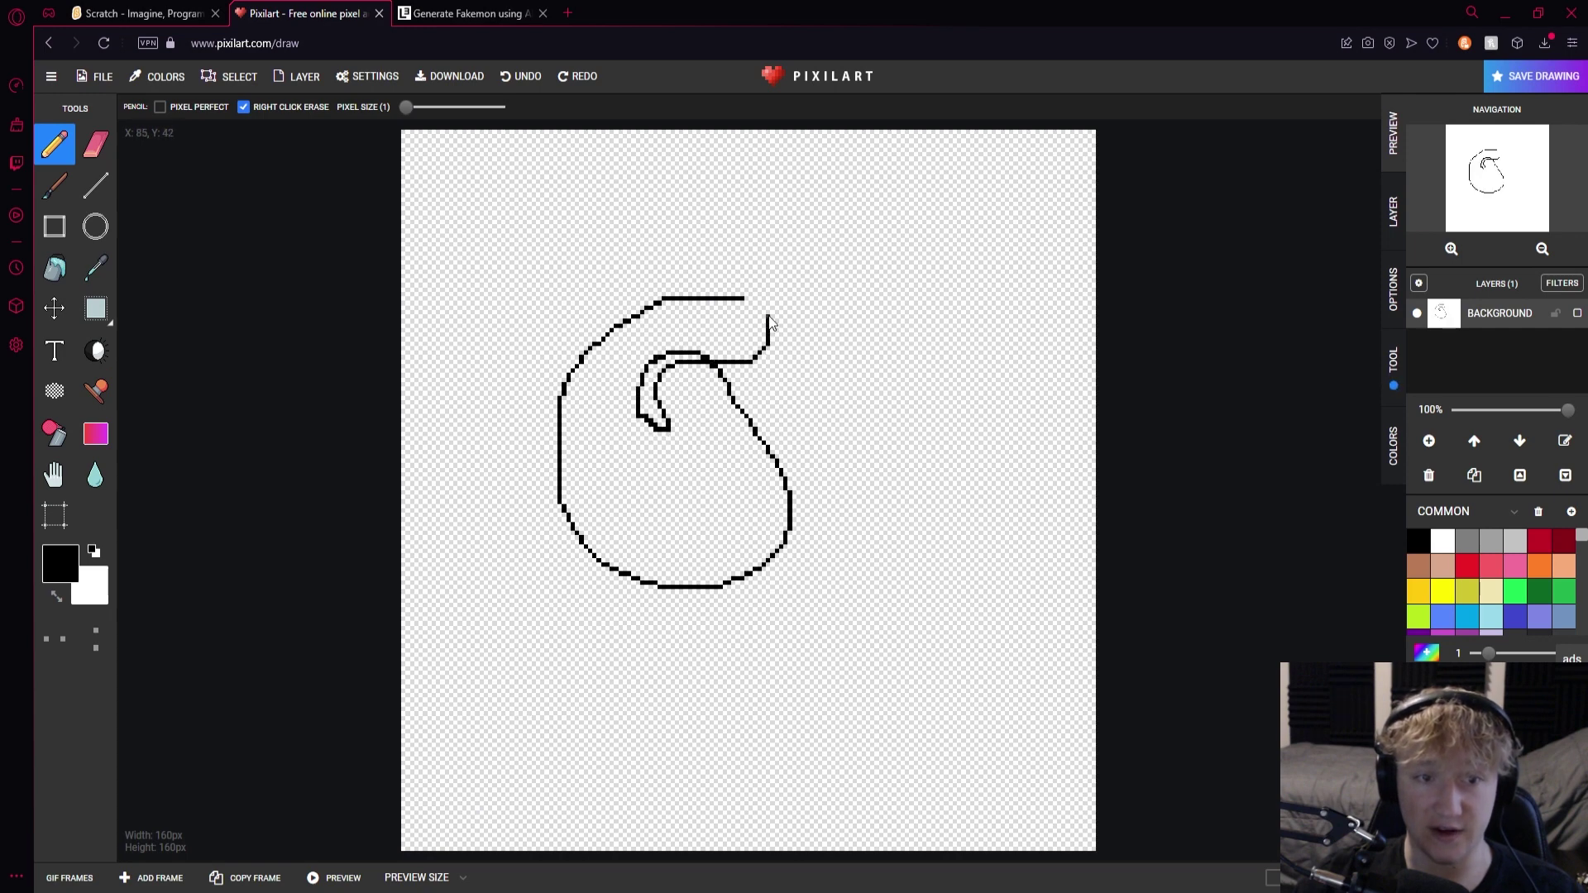
{"action": "key", "text": "ctrl+z"}
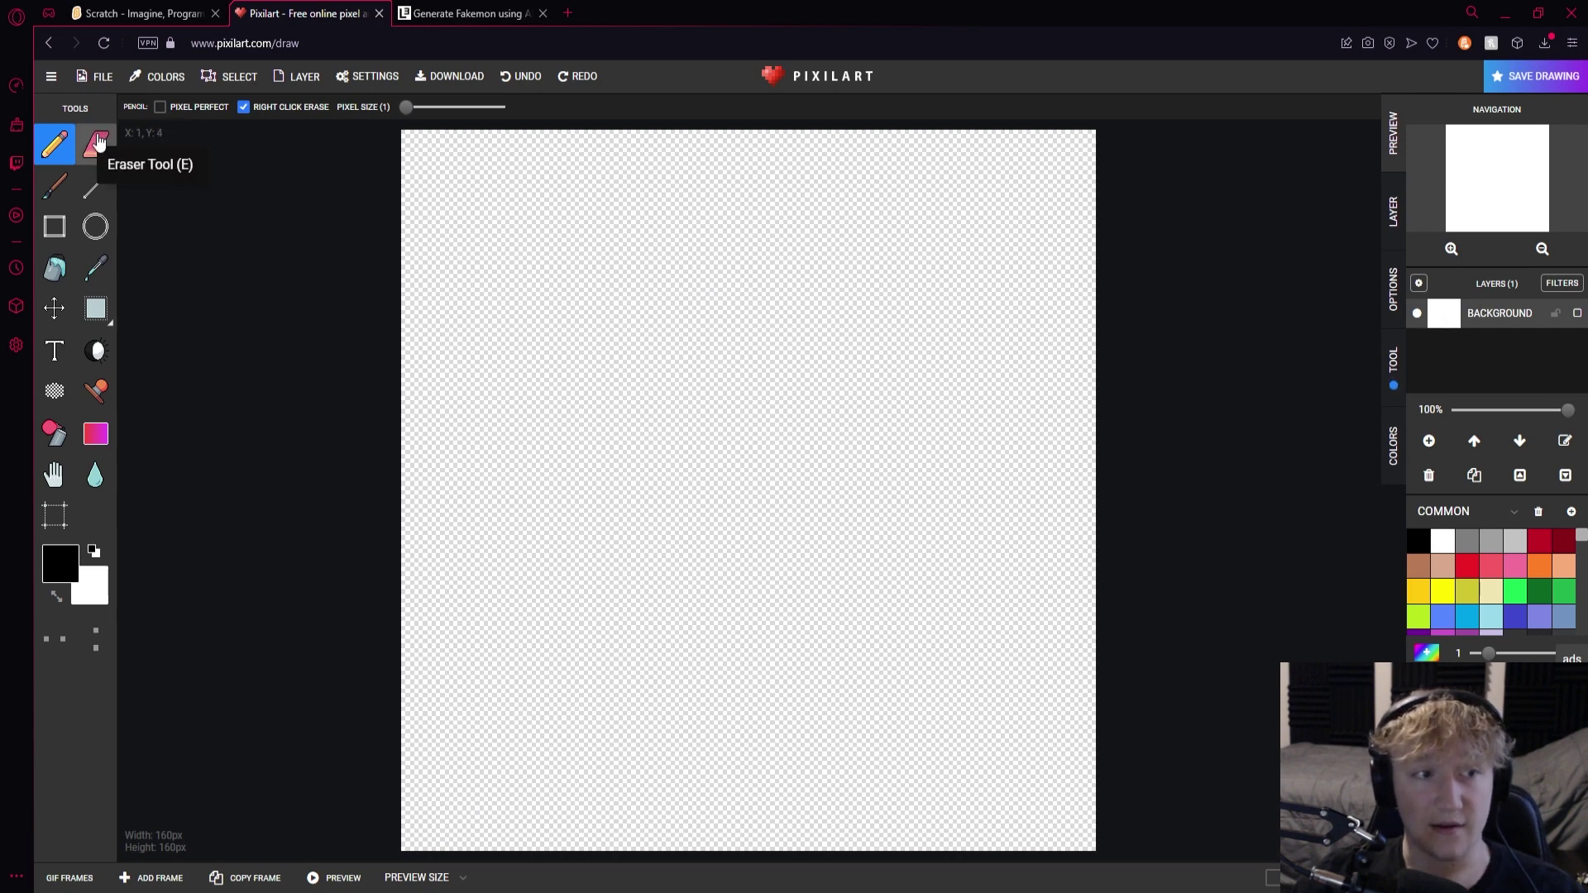
Try a freehand stroke near the middle of the canvas with the brush, and clear it
{"action": "left_click", "coordinate": [96, 145]}
{"action": "left_click", "coordinate": [54, 185]}
{"action": "mouse_move", "coordinate": [662, 275]}
{"action": "left_mouse_down"}
{"action": "mouse_move", "coordinate": [597, 534]}
{"action": "mouse_move", "coordinate": [943, 321]}
{"action": "mouse_move", "coordinate": [808, 744]}
{"action": "mouse_move", "coordinate": [599, 496]}
{"action": "mouse_move", "coordinate": [889, 219]}
{"action": "mouse_move", "coordinate": [979, 822]}
{"action": "mouse_move", "coordinate": [603, 380]}
{"action": "mouse_move", "coordinate": [604, 354]}
{"action": "mouse_move", "coordinate": [711, 347]}
{"action": "mouse_move", "coordinate": [507, 585]}
{"action": "mouse_move", "coordinate": [795, 596]}
{"action": "mouse_move", "coordinate": [807, 397]}
{"action": "left_mouse_up"}
{"action": "key", "text": "Delete"}
Try a diagonal line and a large 1 px circle outline on the canvas, clearing each one
{"action": "left_click", "coordinate": [96, 185]}
{"action": "mouse_move", "coordinate": [554, 213]}
{"action": "left_mouse_down"}
{"action": "mouse_move", "coordinate": [553, 513]}
{"action": "mouse_move", "coordinate": [943, 501]}
{"action": "left_mouse_up"}
{"action": "key", "text": "Delete"}
{"action": "left_click", "coordinate": [96, 226]}
{"action": "left_click_drag", "start_coordinate": [566, 235], "coordinate": [893, 585]}
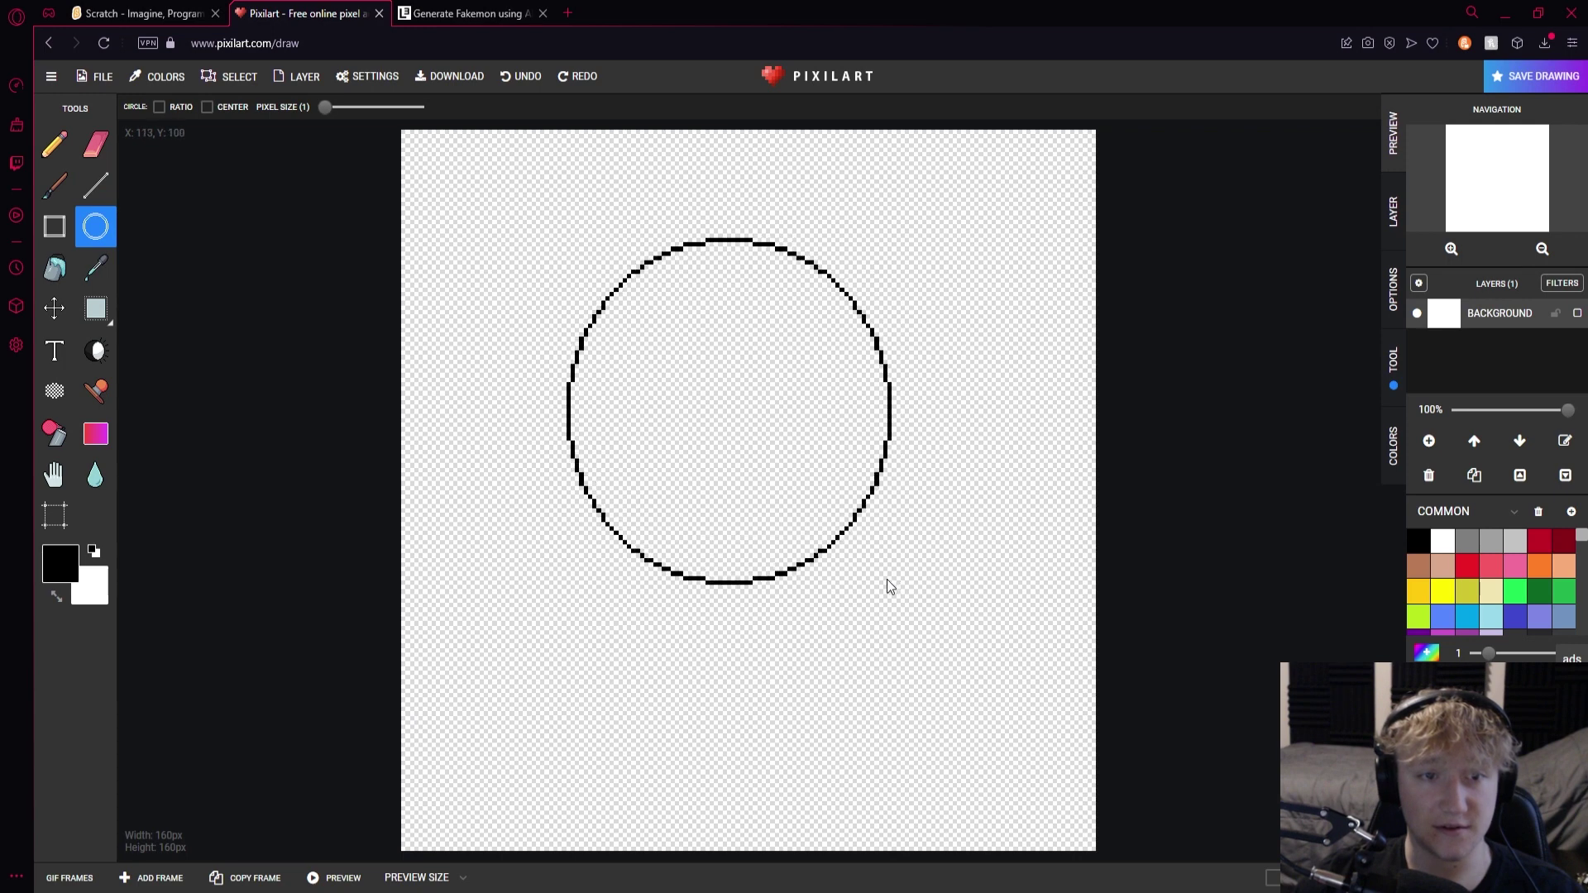
{"action": "key", "text": "Delete"}
Try a tall narrow rectangle outline and a black bucket fill of the canvas, clearing each one
{"action": "left_click", "coordinate": [53, 226]}
{"action": "left_click_drag", "start_coordinate": [603, 244], "coordinate": [663, 571]}
{"action": "key", "text": "Delete"}
{"action": "left_click", "coordinate": [71, 267]}
{"action": "left_click", "coordinate": [786, 374]}
{"action": "key", "text": "Delete"}
Try a closed freehand pencil shape filled with black using the bucket, and clear it
{"action": "left_click", "coordinate": [54, 145]}
{"action": "mouse_move", "coordinate": [745, 289]}
{"action": "left_mouse_down"}
{"action": "mouse_move", "coordinate": [840, 365]}
{"action": "mouse_move", "coordinate": [749, 291]}
{"action": "left_mouse_up"}
{"action": "left_click", "coordinate": [56, 268]}
{"action": "left_click", "coordinate": [724, 447]}
{"action": "key", "text": "Delete"}
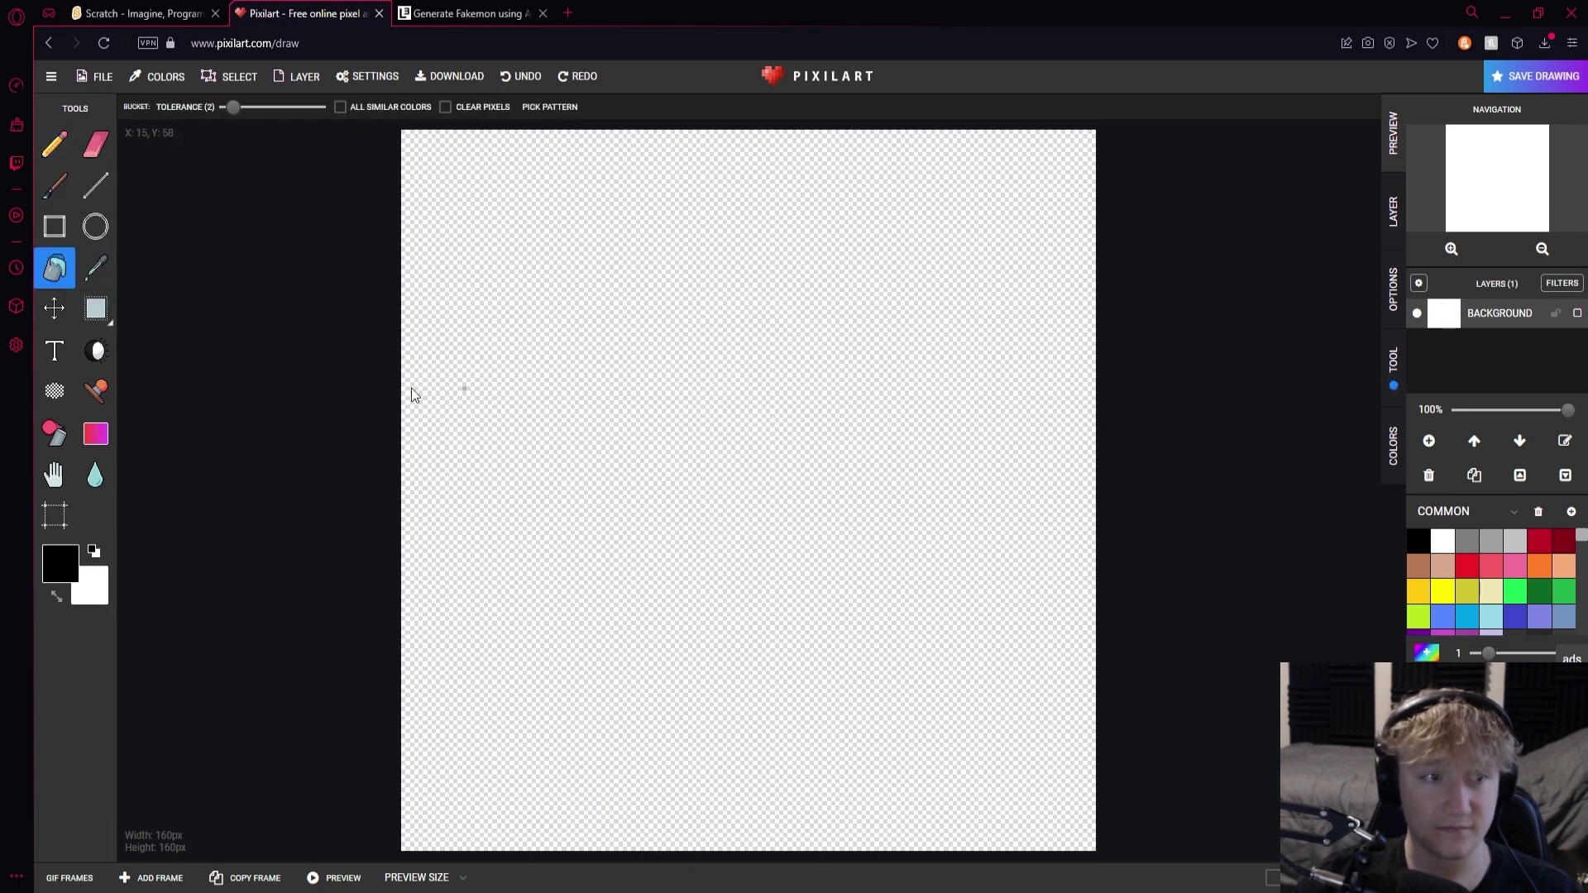
Try adding nine new layers above the background layer, and undo all the additions
{"action": "left_click", "coordinate": [96, 268]}
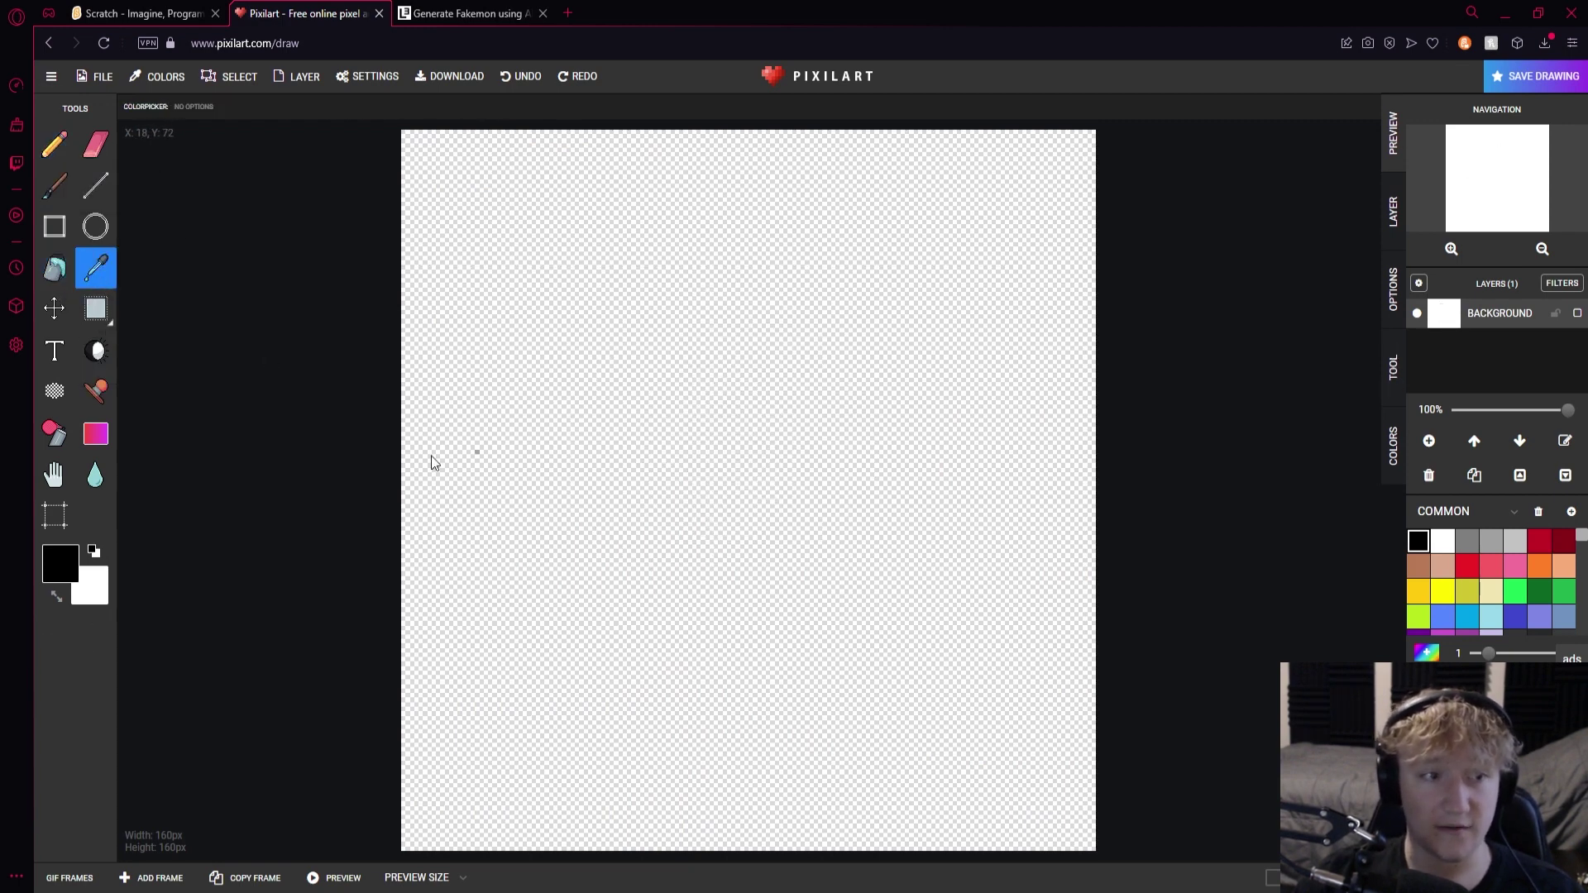
{"action": "left_click", "coordinate": [54, 309]}
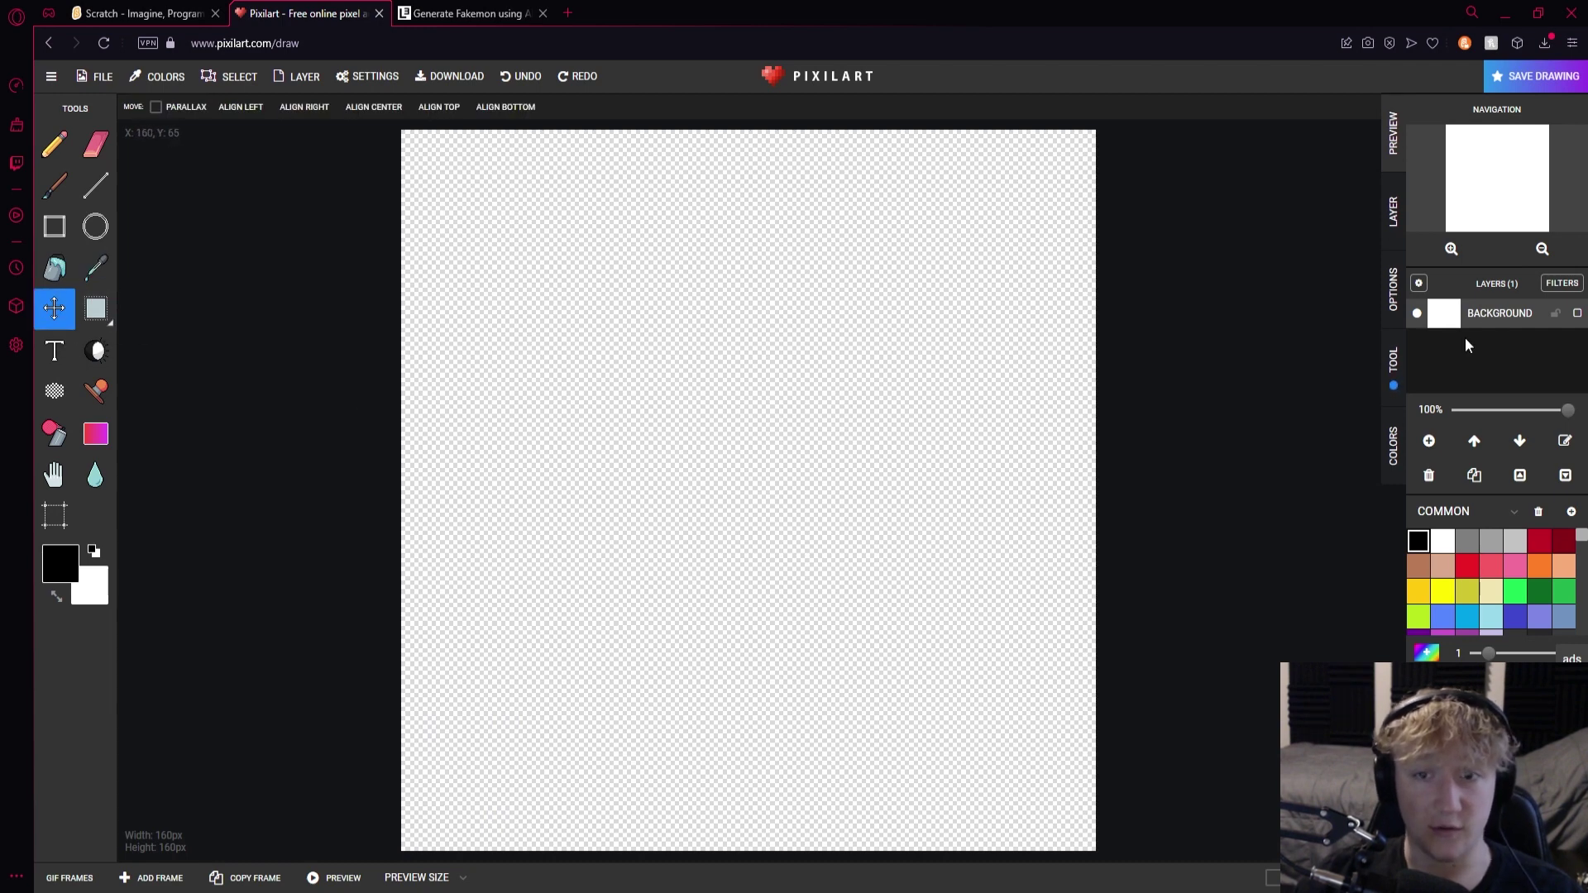
{"action": "left_click", "coordinate": [1430, 441]}
{"action": "left_click", "coordinate": [1429, 441]}
{"action": "left_click", "coordinate": [1430, 441]}
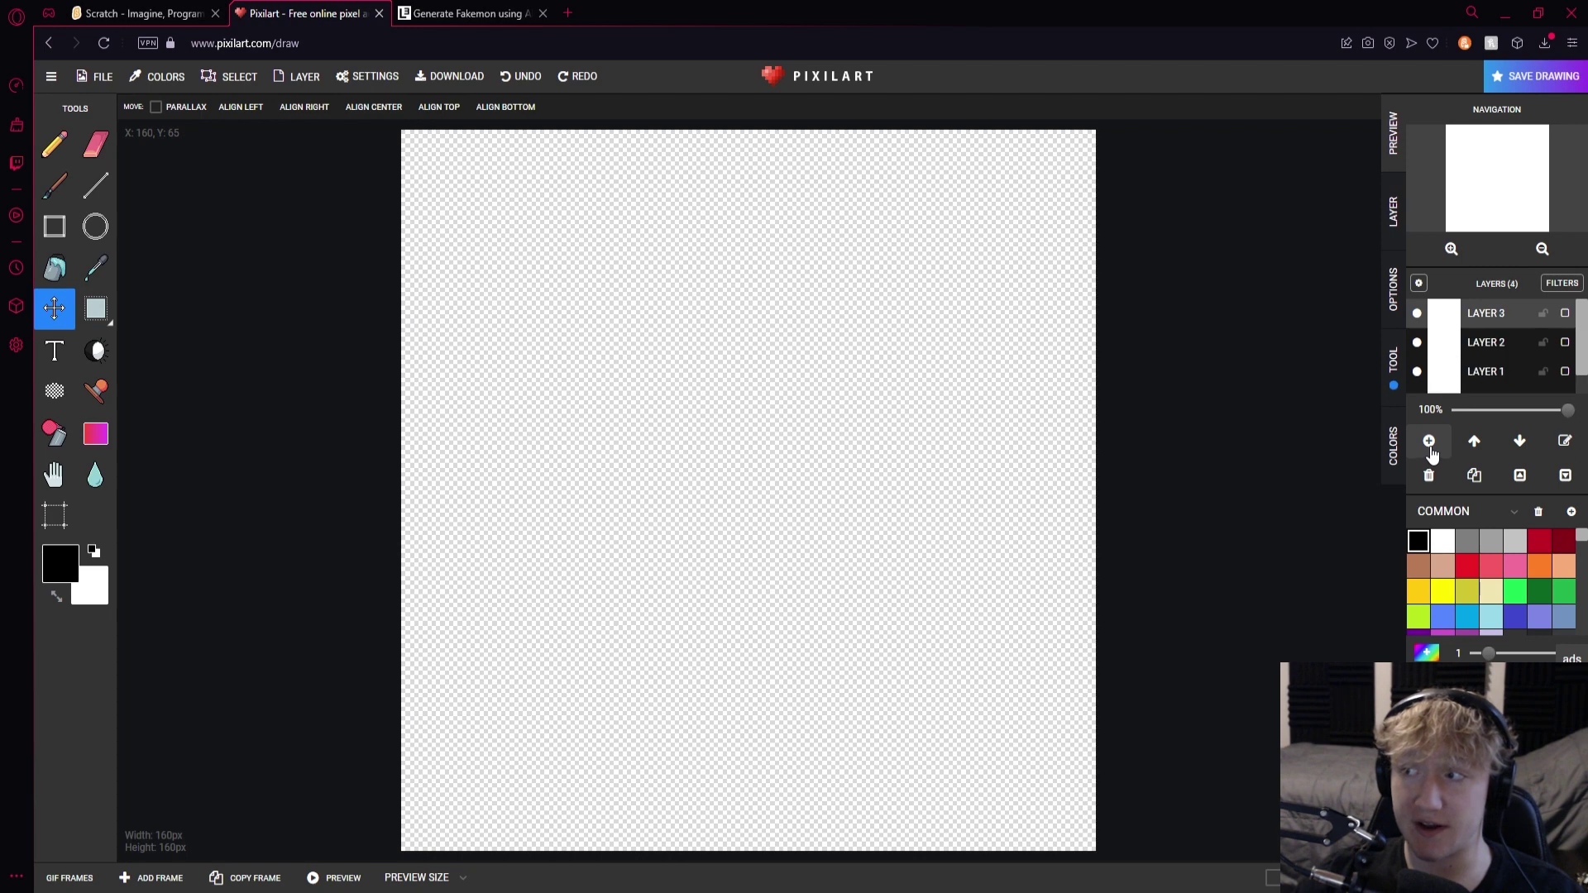
{"action": "left_click", "coordinate": [1430, 447]}
{"action": "left_click", "coordinate": [1430, 448]}
{"action": "left_click", "coordinate": [1430, 448]}
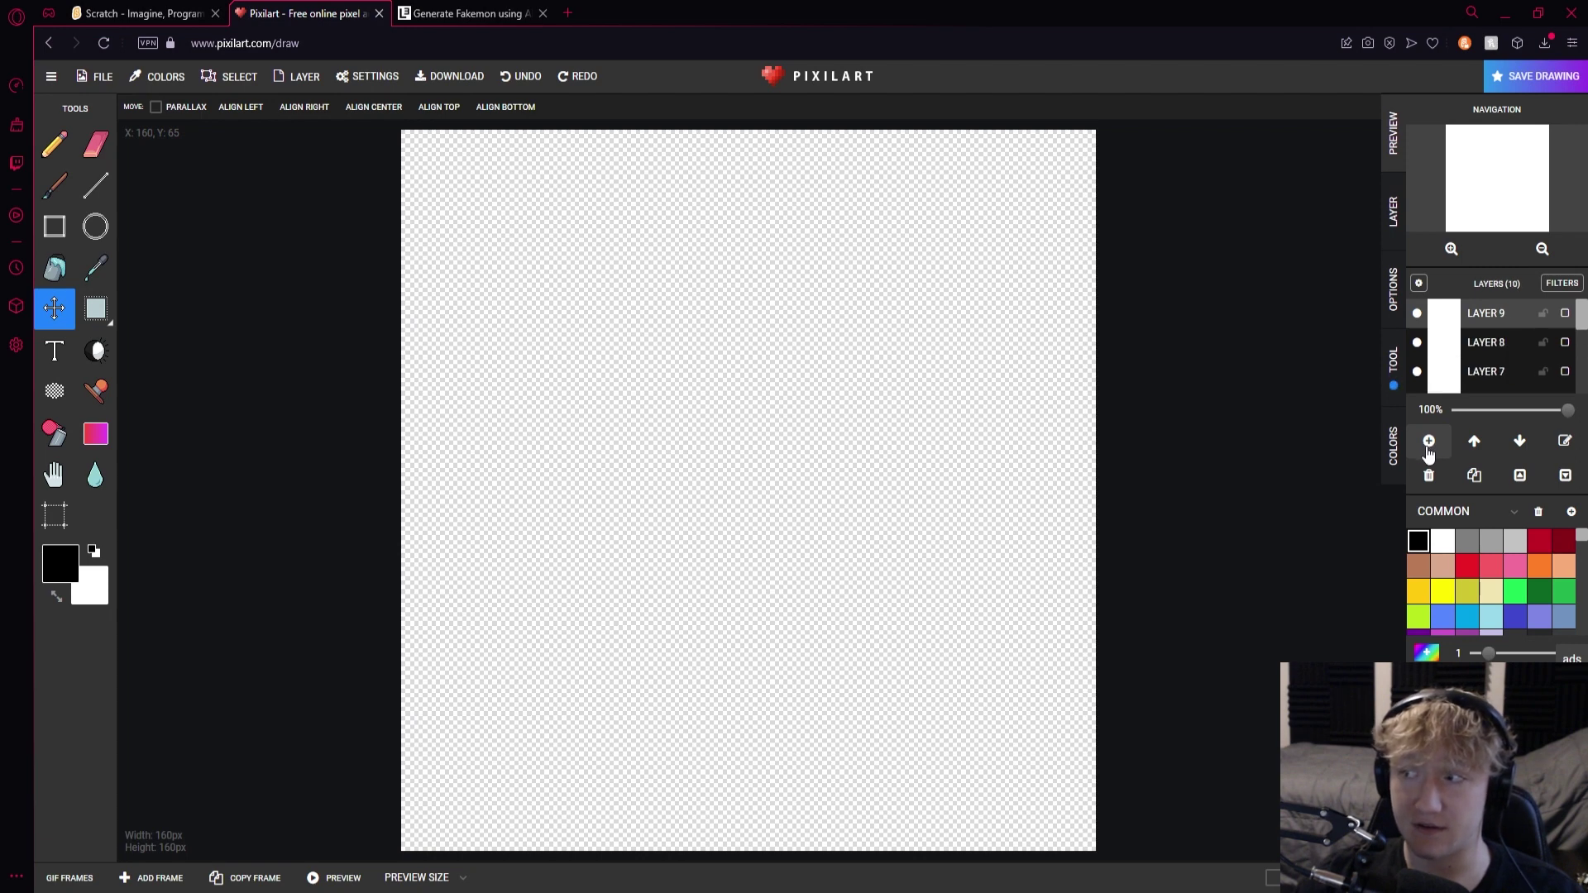
{"action": "key", "text": "ctrl+z"}
{"action": "key", "text": "ctrl+z"}
{"action": "key", "text": "ctrl+z"}
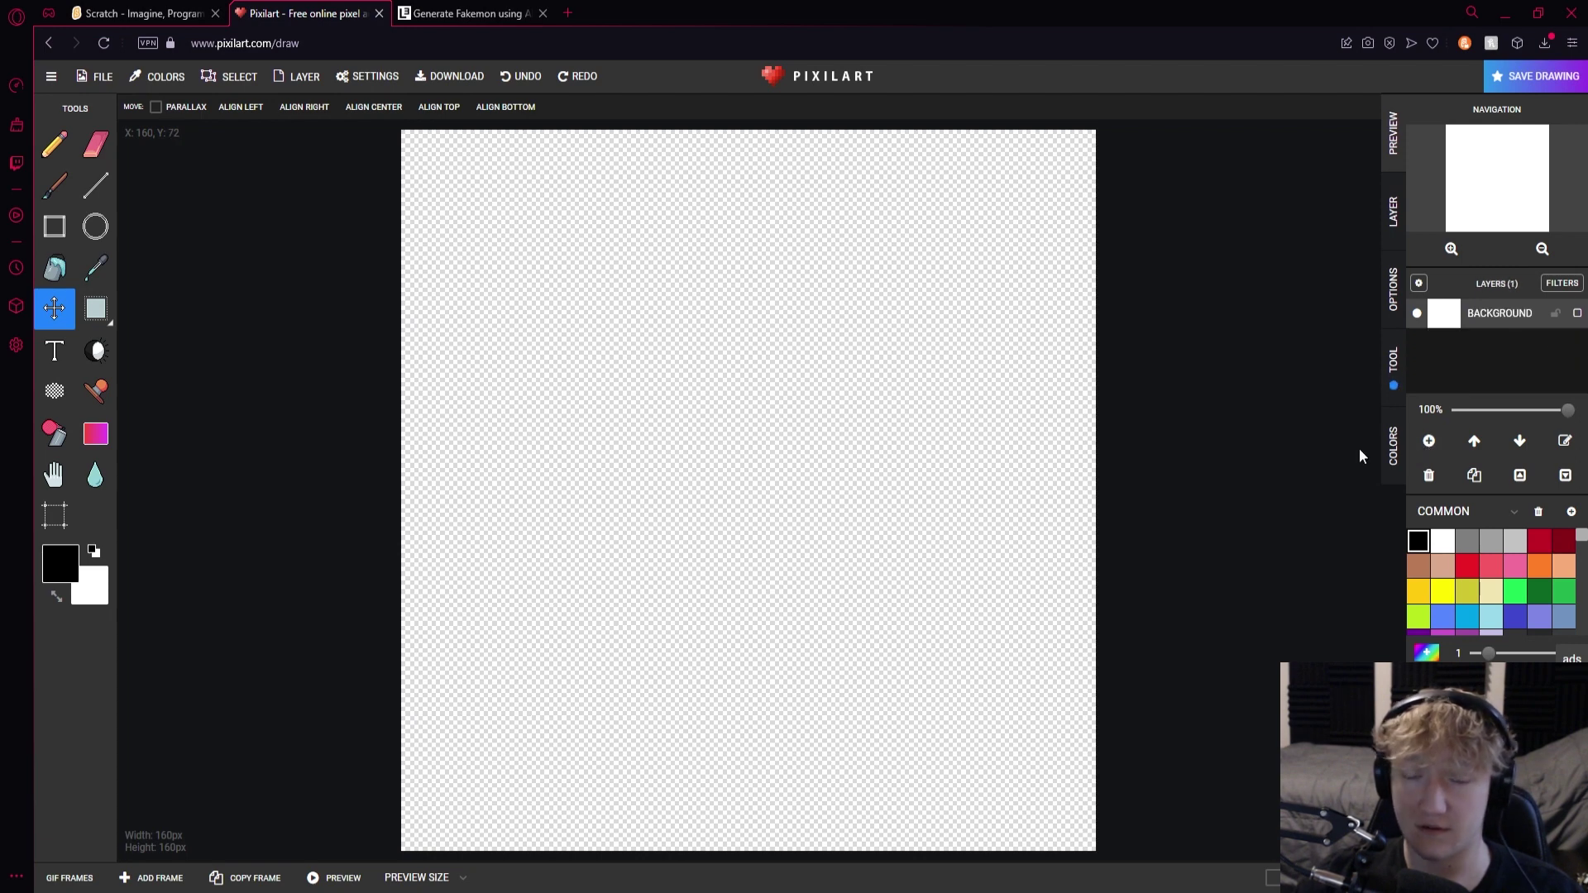
Try a rectangular selection of about 102 by 94 px on the canvas, and dismiss it
{"action": "left_click", "coordinate": [96, 308]}
{"action": "left_click_drag", "start_coordinate": [484, 221], "coordinate": [927, 644]}
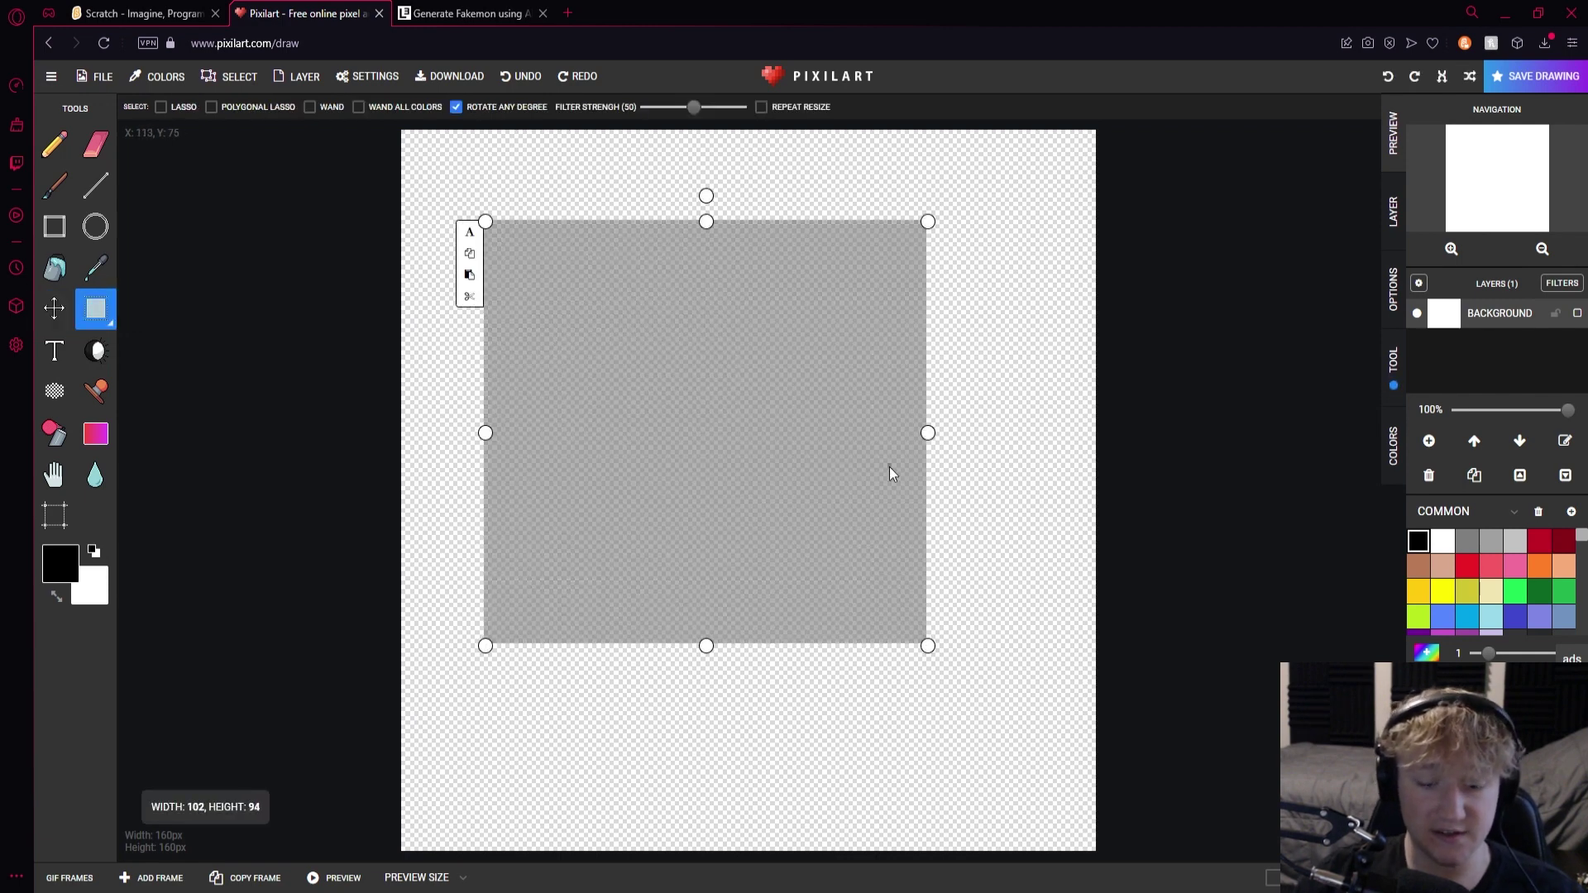
{"action": "left_click", "coordinate": [889, 466]}
Check the options of the Text, Lighten/Darken and Dithering tools, and view the stamp gallery
{"action": "left_click", "coordinate": [54, 351]}
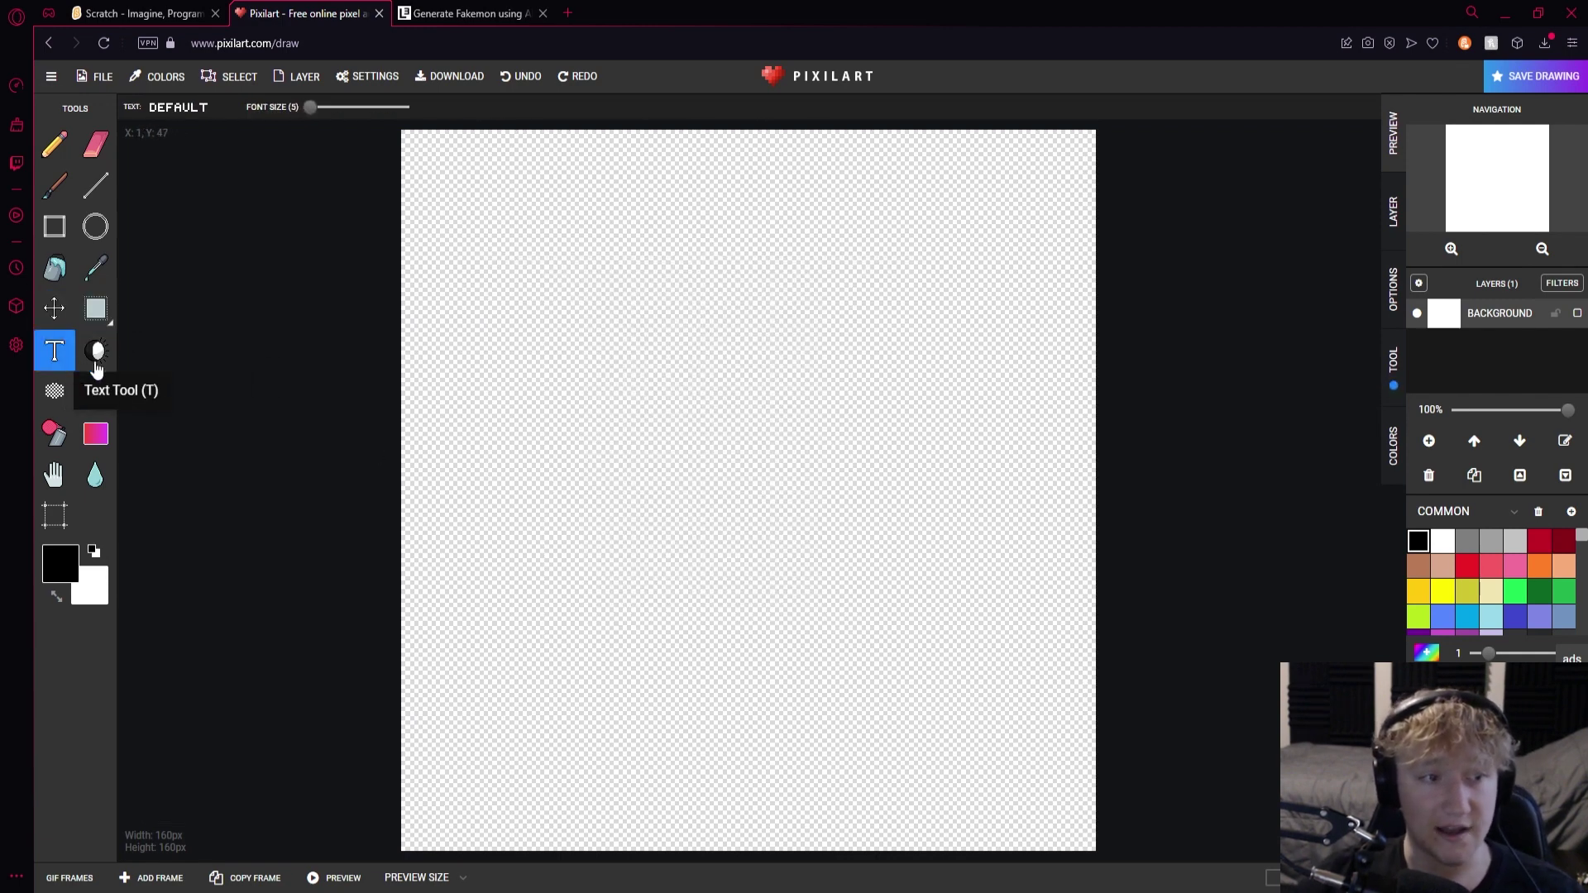
{"action": "left_click", "coordinate": [97, 364]}
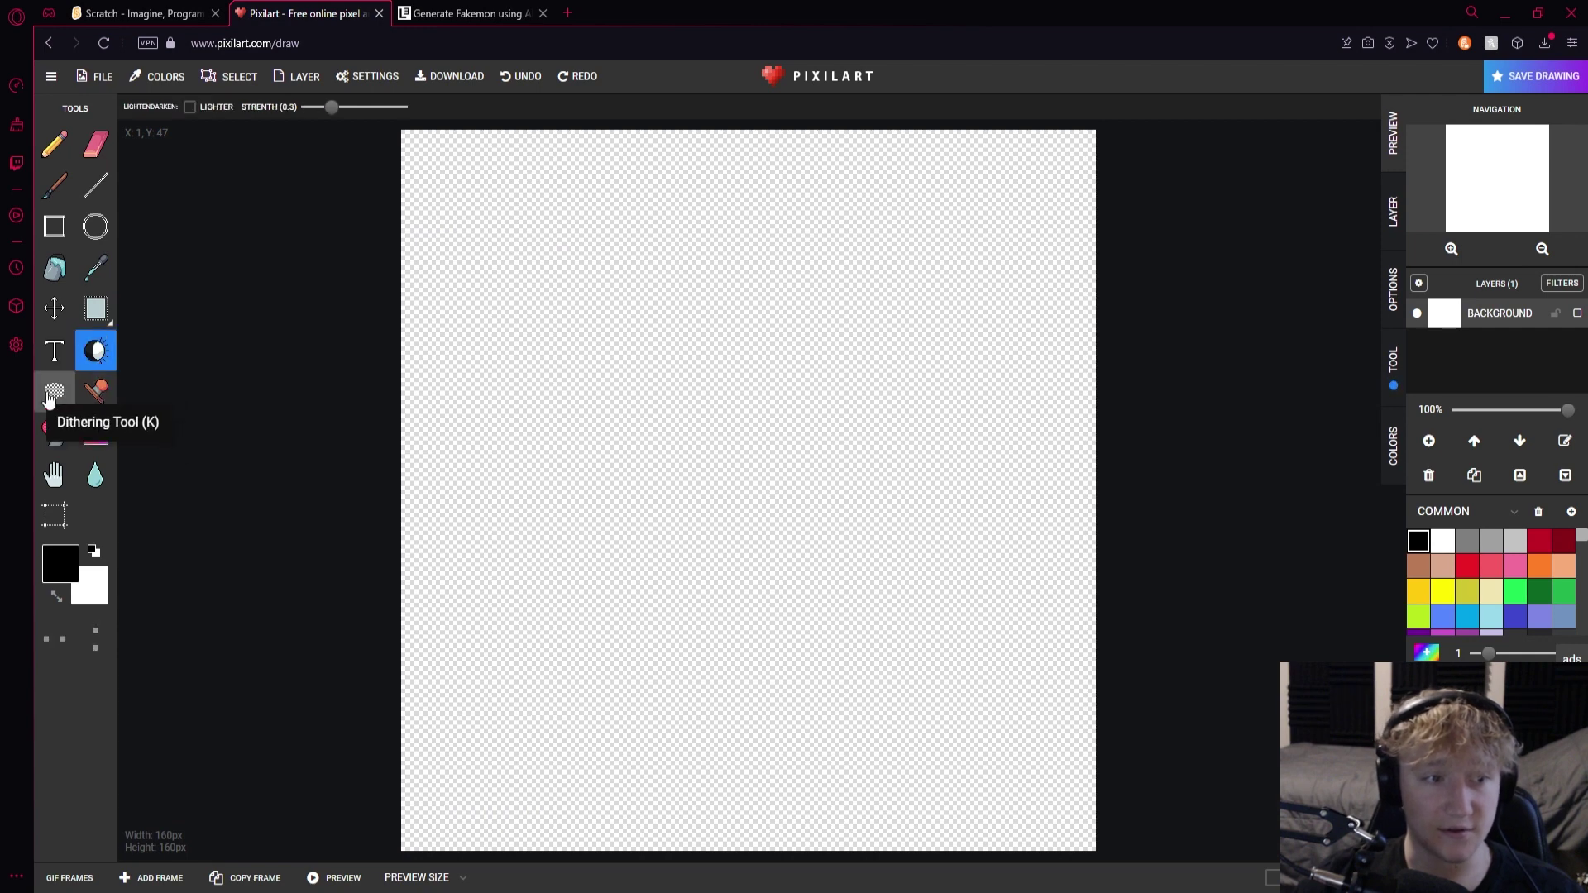
{"action": "left_click", "coordinate": [50, 397]}
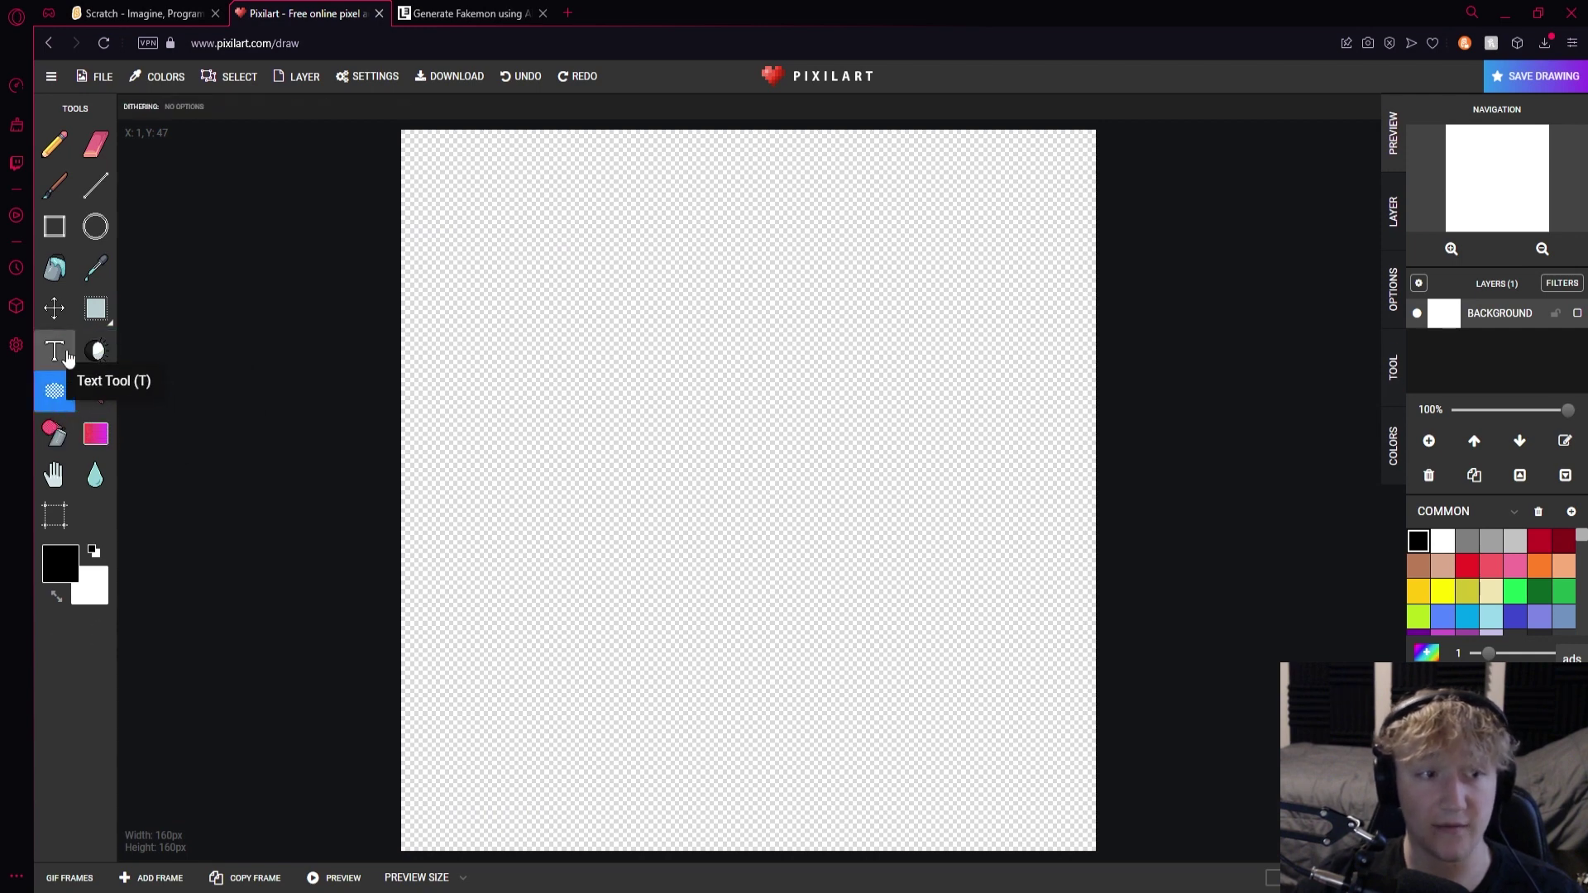
{"action": "left_click", "coordinate": [56, 351]}
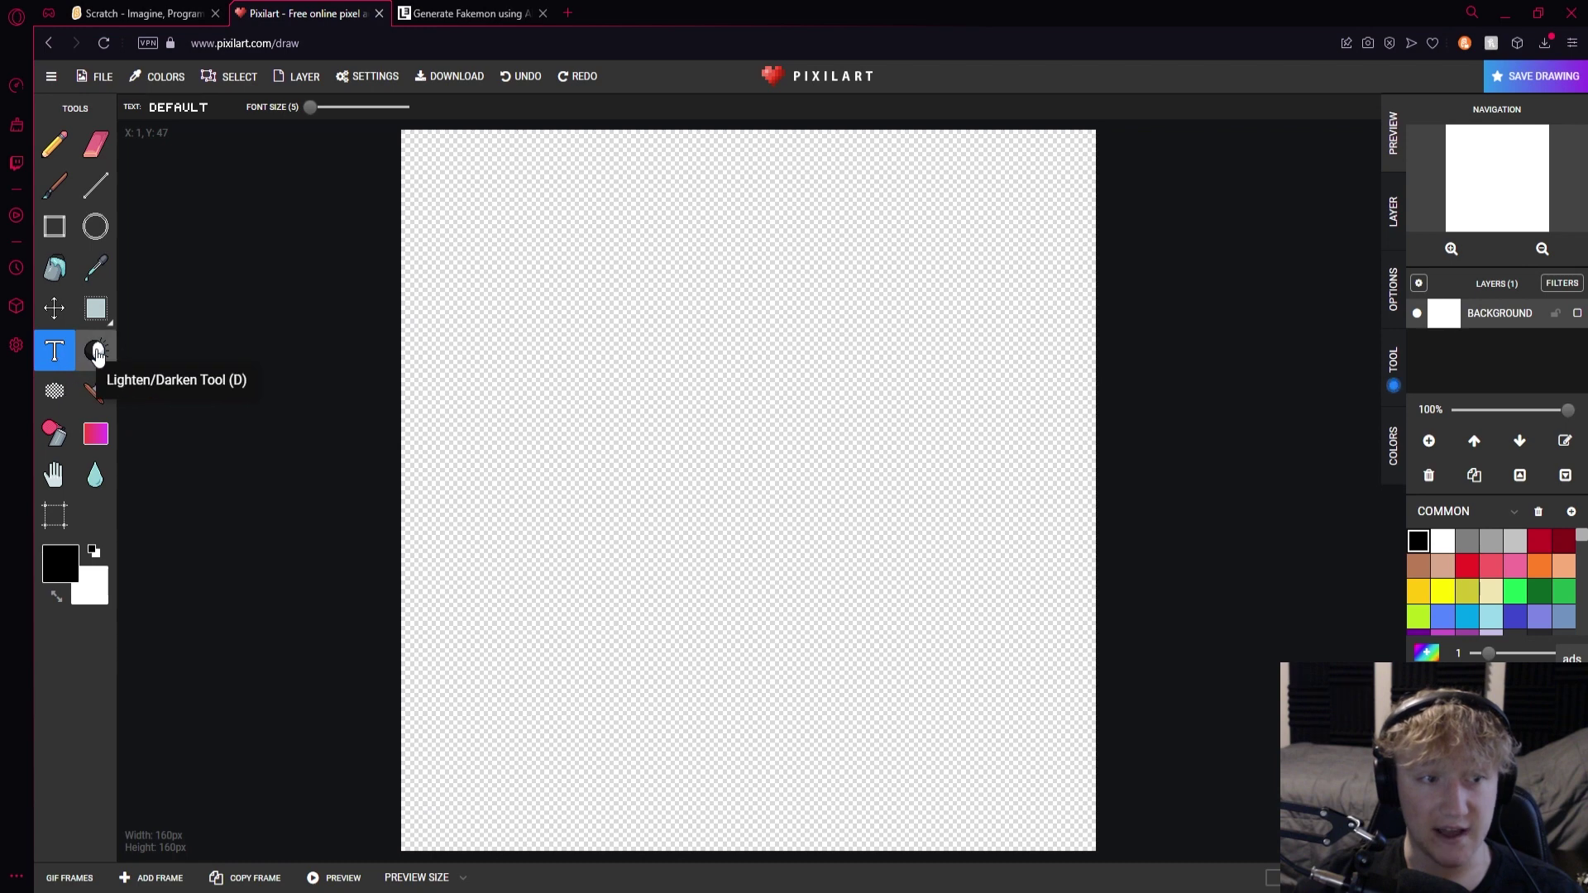
{"action": "left_click", "coordinate": [98, 354]}
{"action": "left_click", "coordinate": [96, 390]}
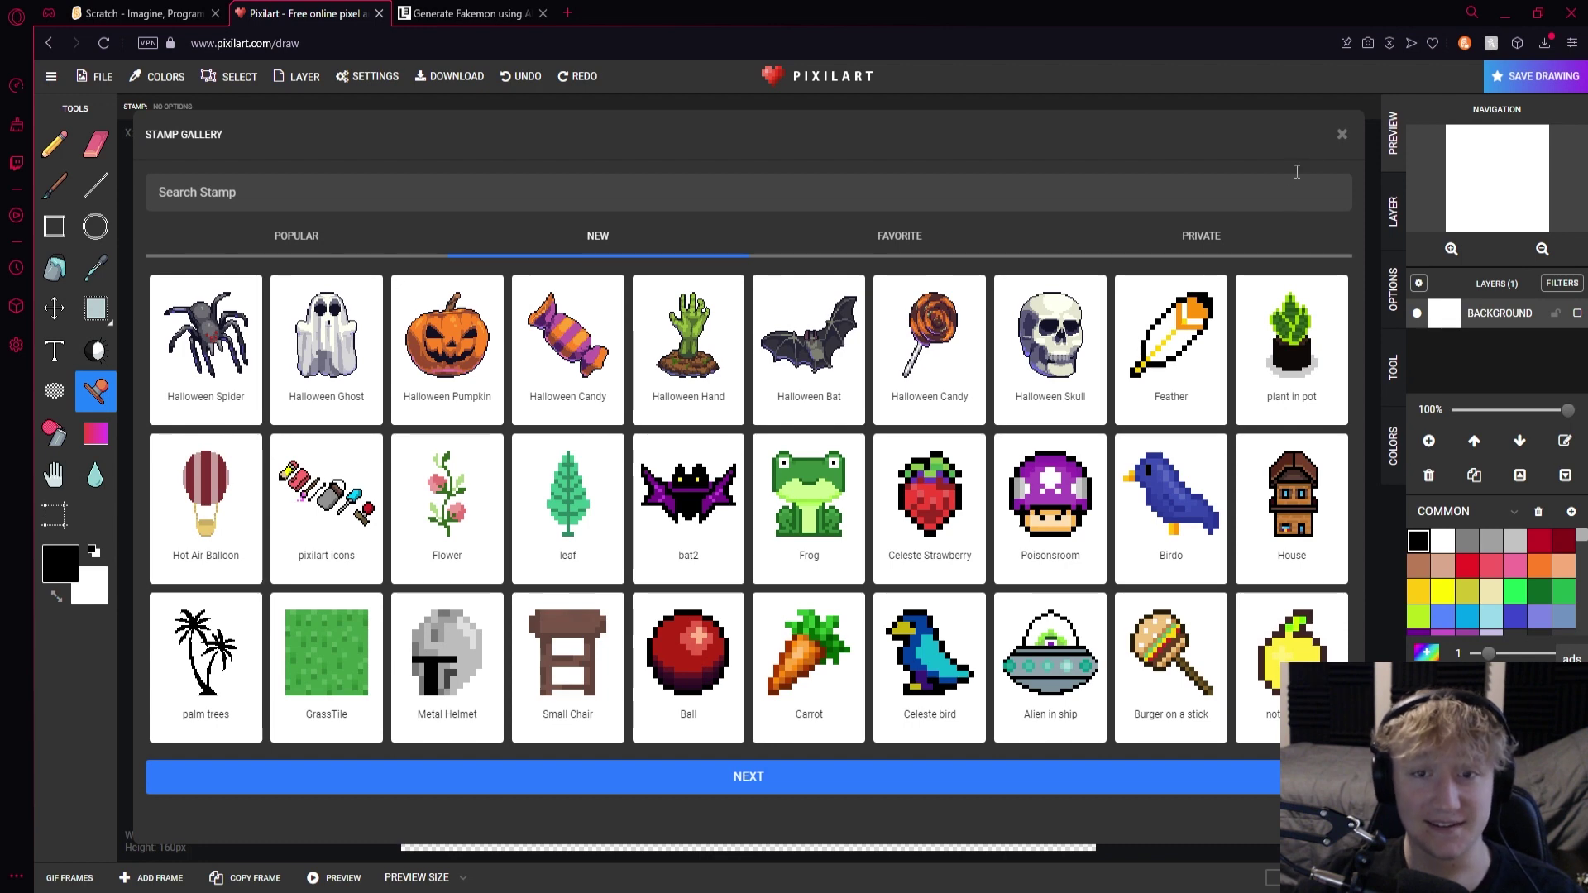
{"action": "left_click", "coordinate": [1342, 134]}
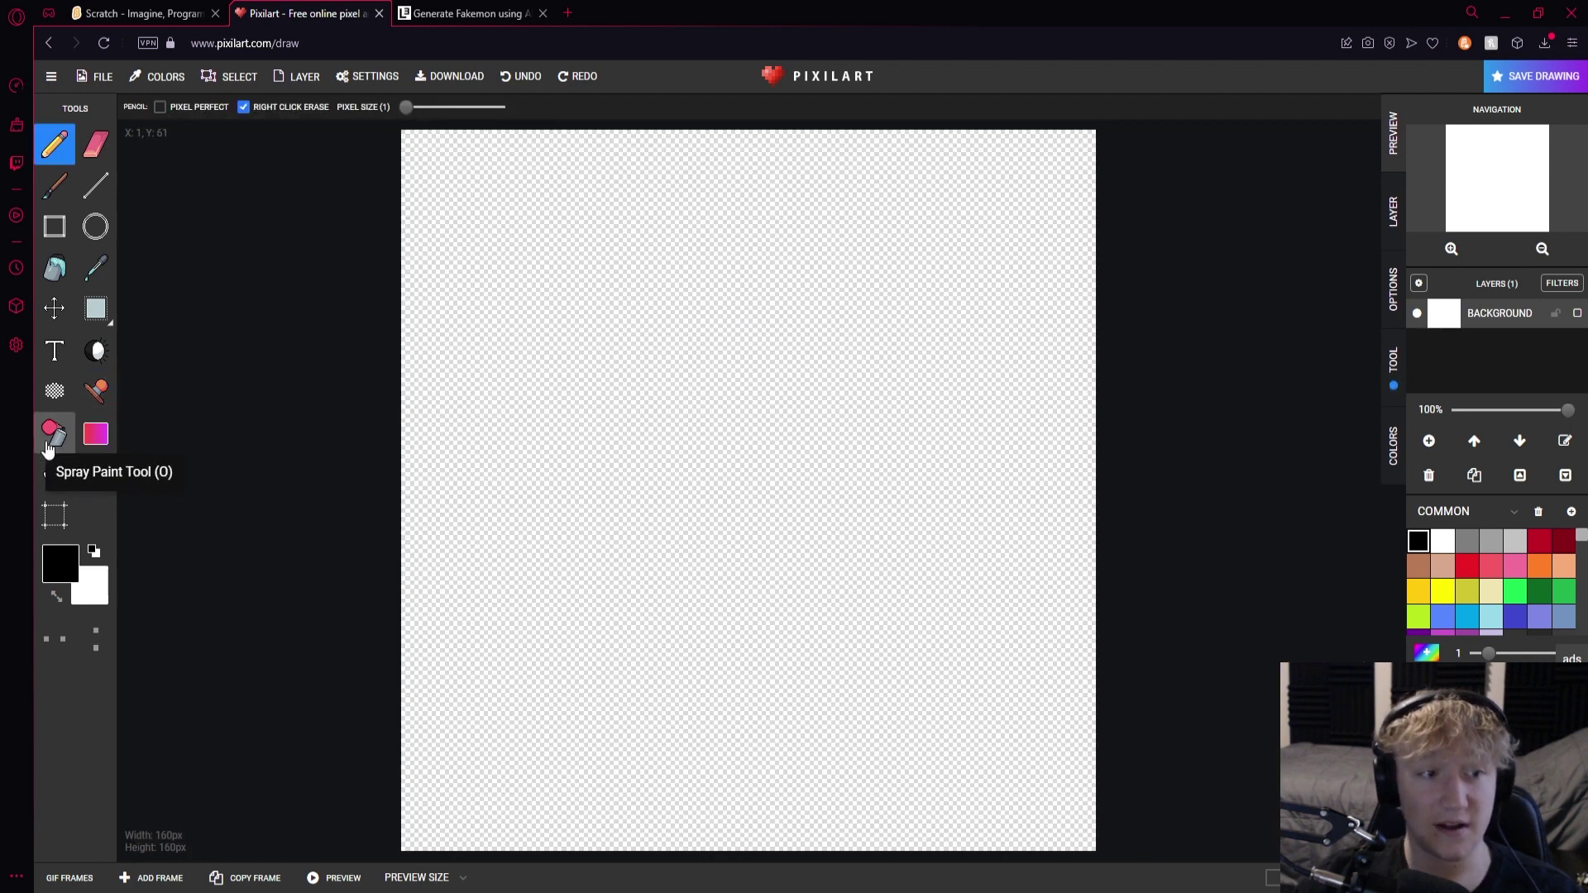
Try a black spray paint stroke on the canvas, and undo it
{"action": "left_click", "coordinate": [52, 439]}
{"action": "mouse_move", "coordinate": [764, 412]}
{"action": "left_mouse_down"}
{"action": "mouse_move", "coordinate": [696, 332]}
{"action": "mouse_move", "coordinate": [828, 572]}
{"action": "mouse_move", "coordinate": [850, 362]}
{"action": "mouse_move", "coordinate": [805, 581]}
{"action": "mouse_move", "coordinate": [661, 578]}
{"action": "mouse_move", "coordinate": [530, 550]}
{"action": "mouse_move", "coordinate": [495, 331]}
{"action": "mouse_move", "coordinate": [630, 231]}
{"action": "left_mouse_up"}
{"action": "key", "text": "ctrl+z"}
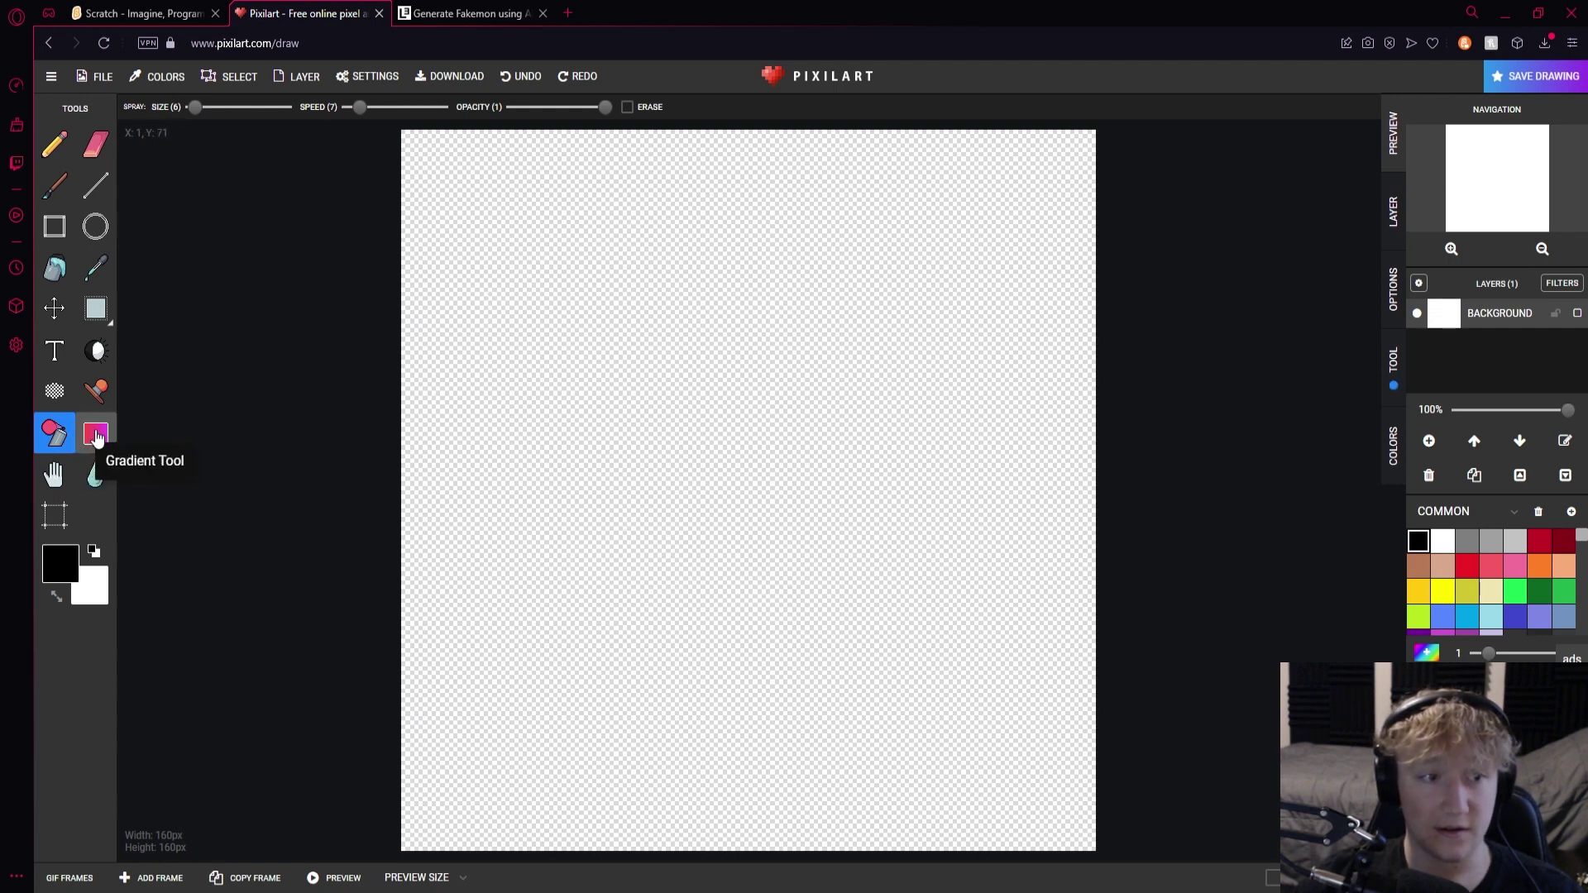
Check the Gradient, Hand and Filter tools, and view the Resize Drawing settings without changing them
{"action": "left_click", "coordinate": [96, 434]}
{"action": "left_click", "coordinate": [52, 475]}
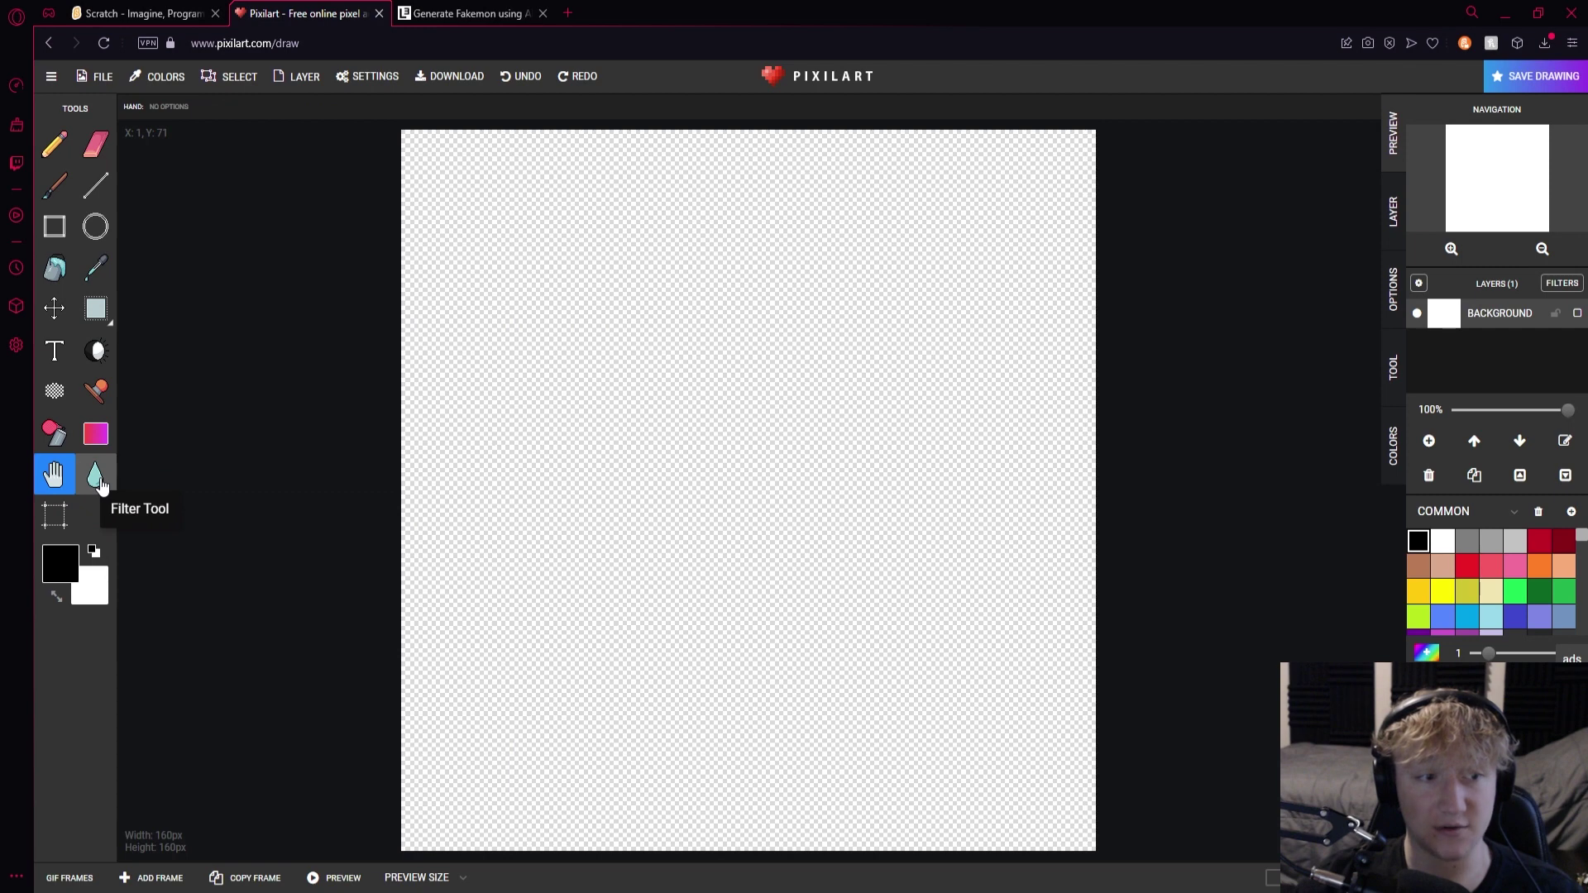
{"action": "left_click", "coordinate": [95, 474]}
{"action": "left_click", "coordinate": [59, 525]}
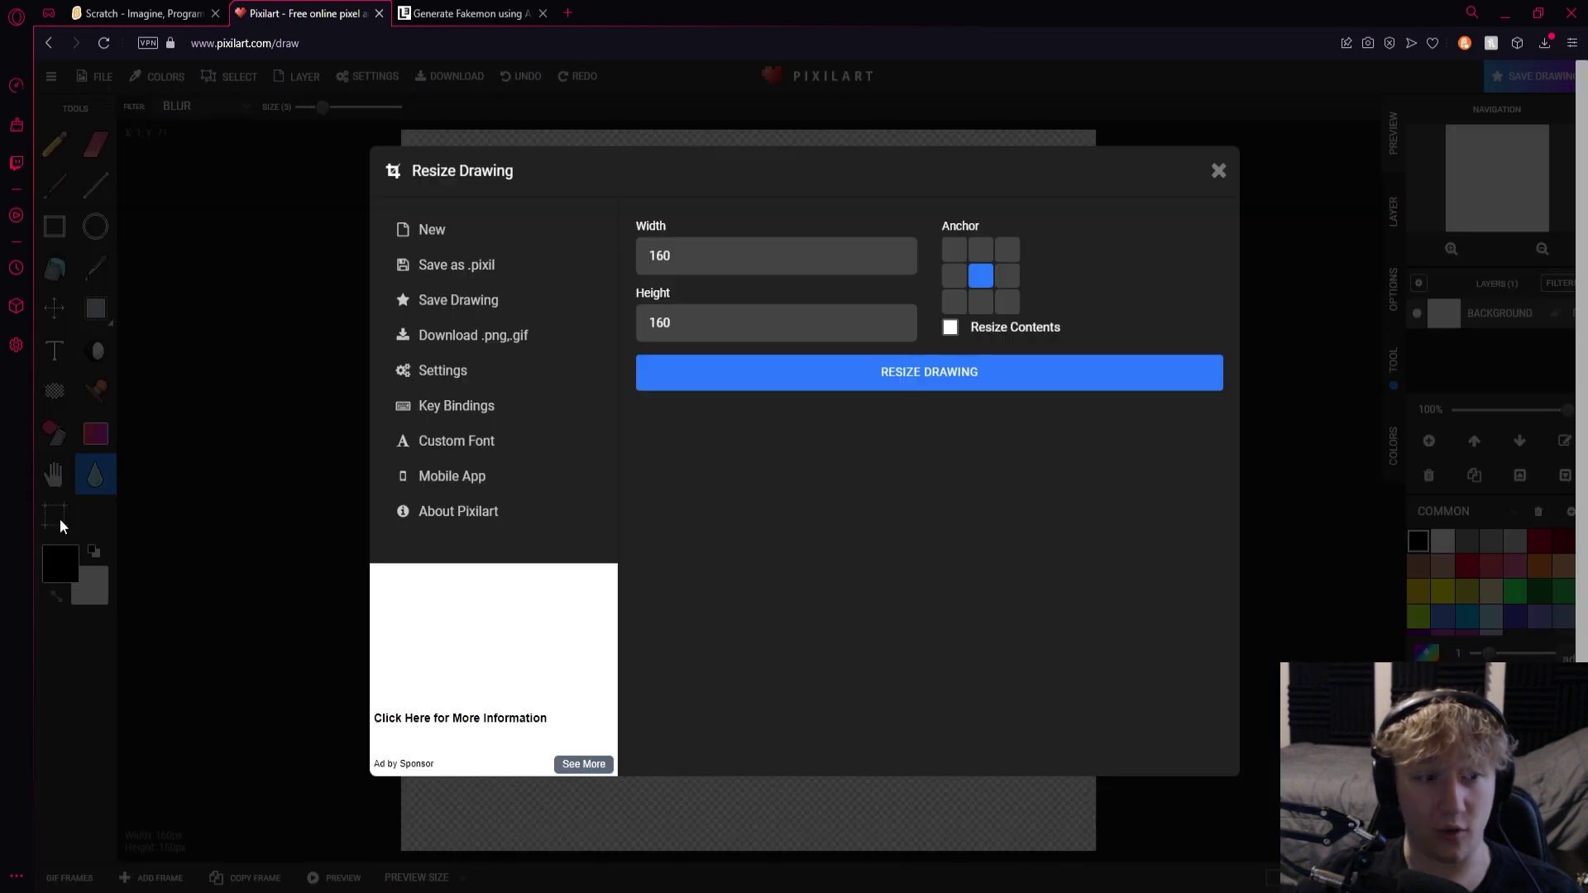
{"action": "left_click", "coordinate": [1219, 171]}
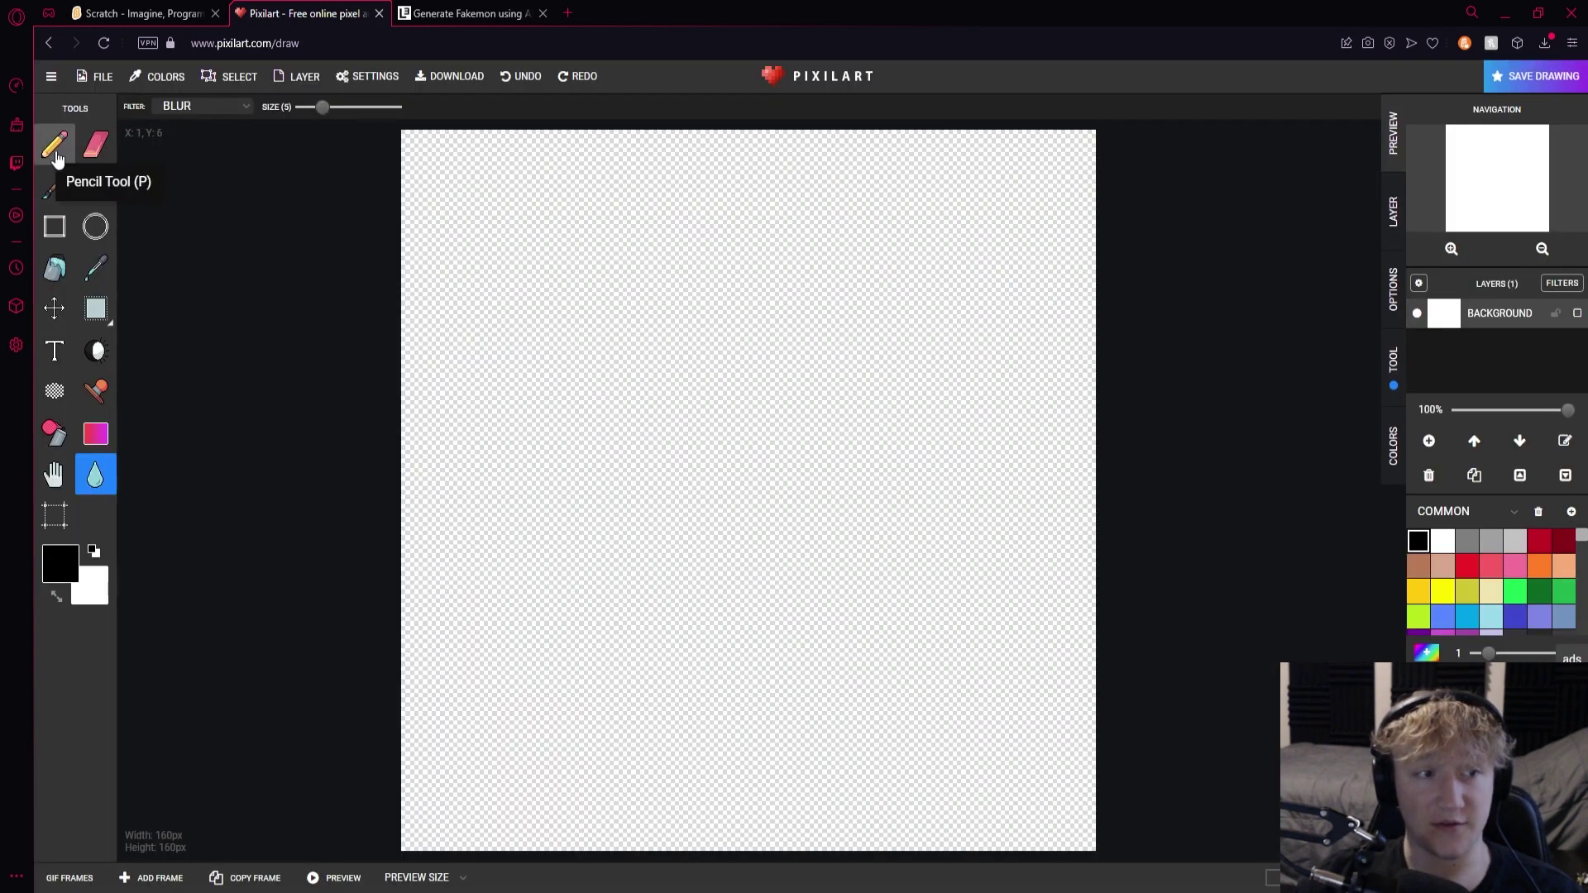
Review the options of the Pencil, Eraser, Line, Circle, Square, Bucket, Color Picker, Move and Select tools
{"action": "left_click", "coordinate": [54, 149]}
{"action": "left_click", "coordinate": [95, 145]}
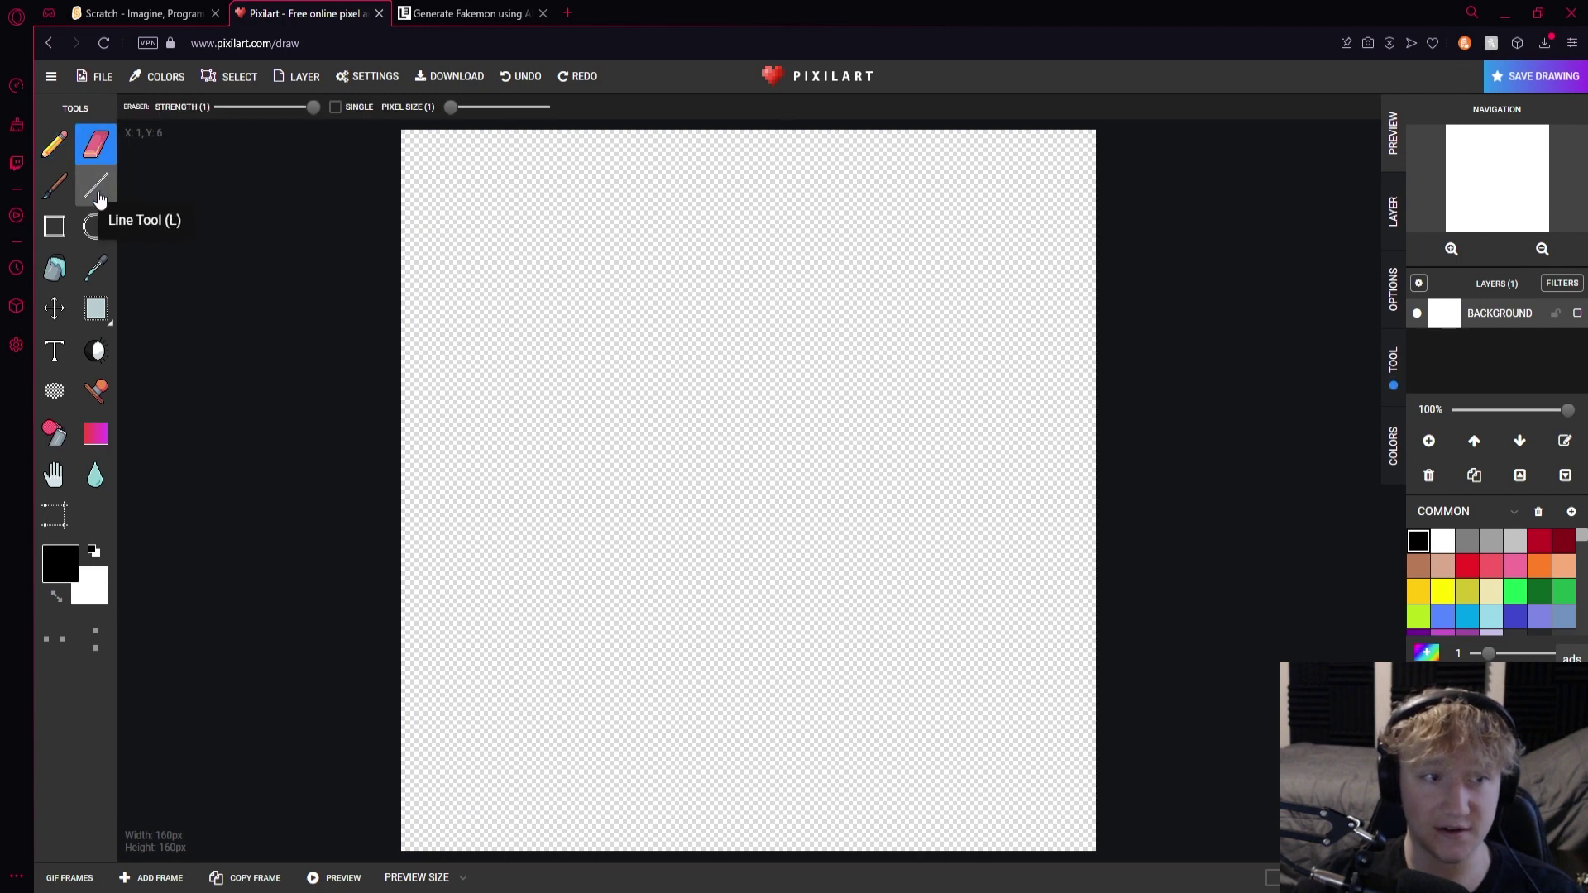
{"action": "left_click", "coordinate": [97, 187]}
{"action": "left_click", "coordinate": [96, 225]}
{"action": "left_click", "coordinate": [55, 226]}
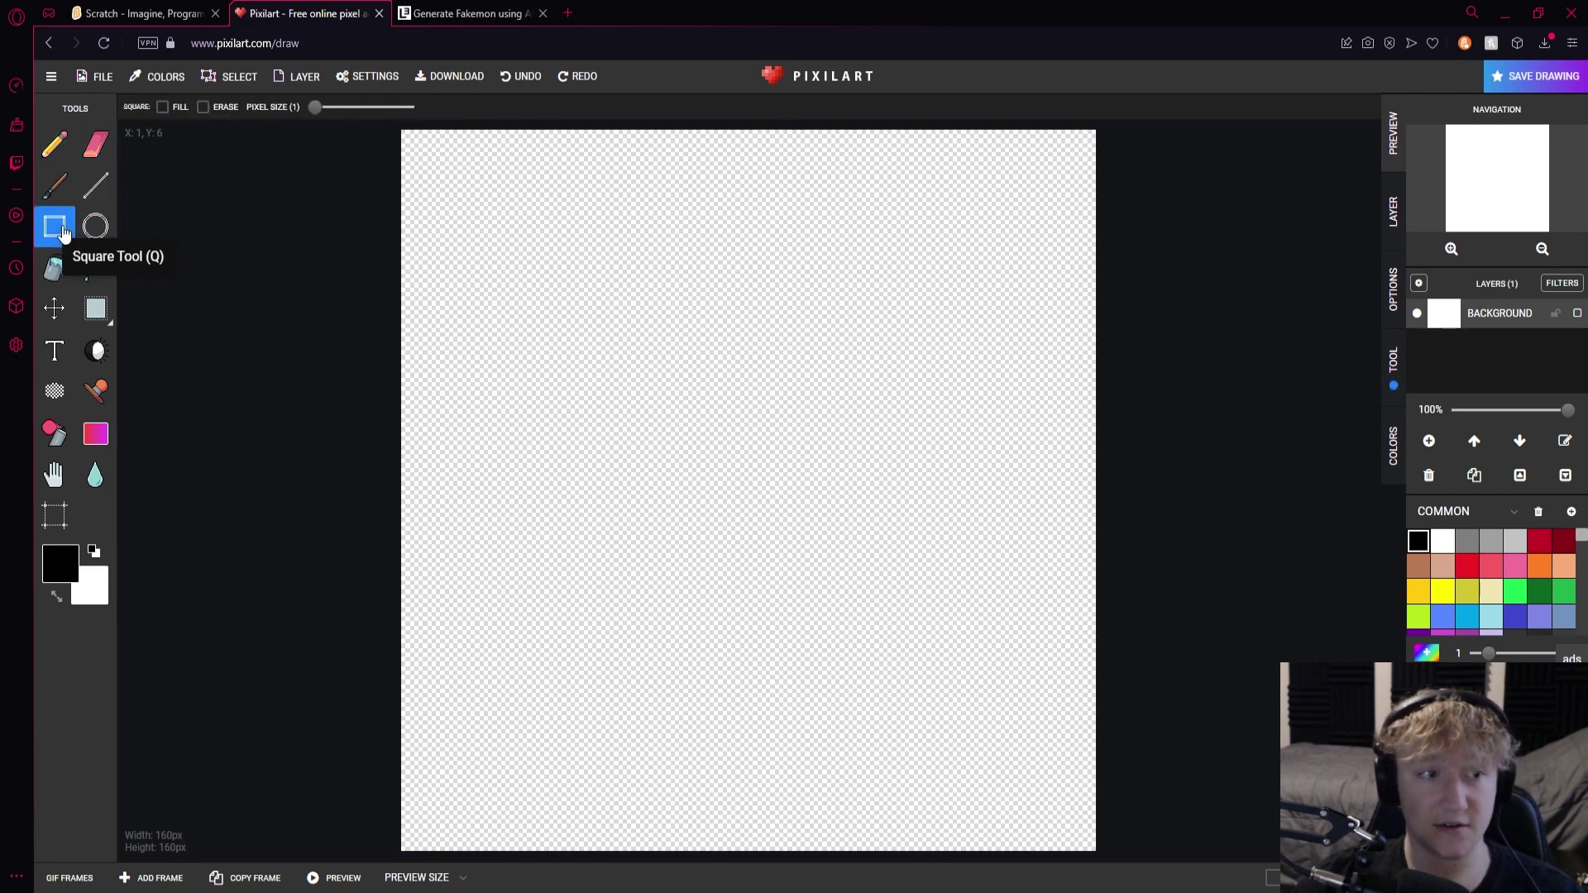
{"action": "left_click", "coordinate": [58, 273]}
{"action": "left_click", "coordinate": [97, 273]}
{"action": "left_click", "coordinate": [64, 315]}
{"action": "left_click", "coordinate": [94, 307]}
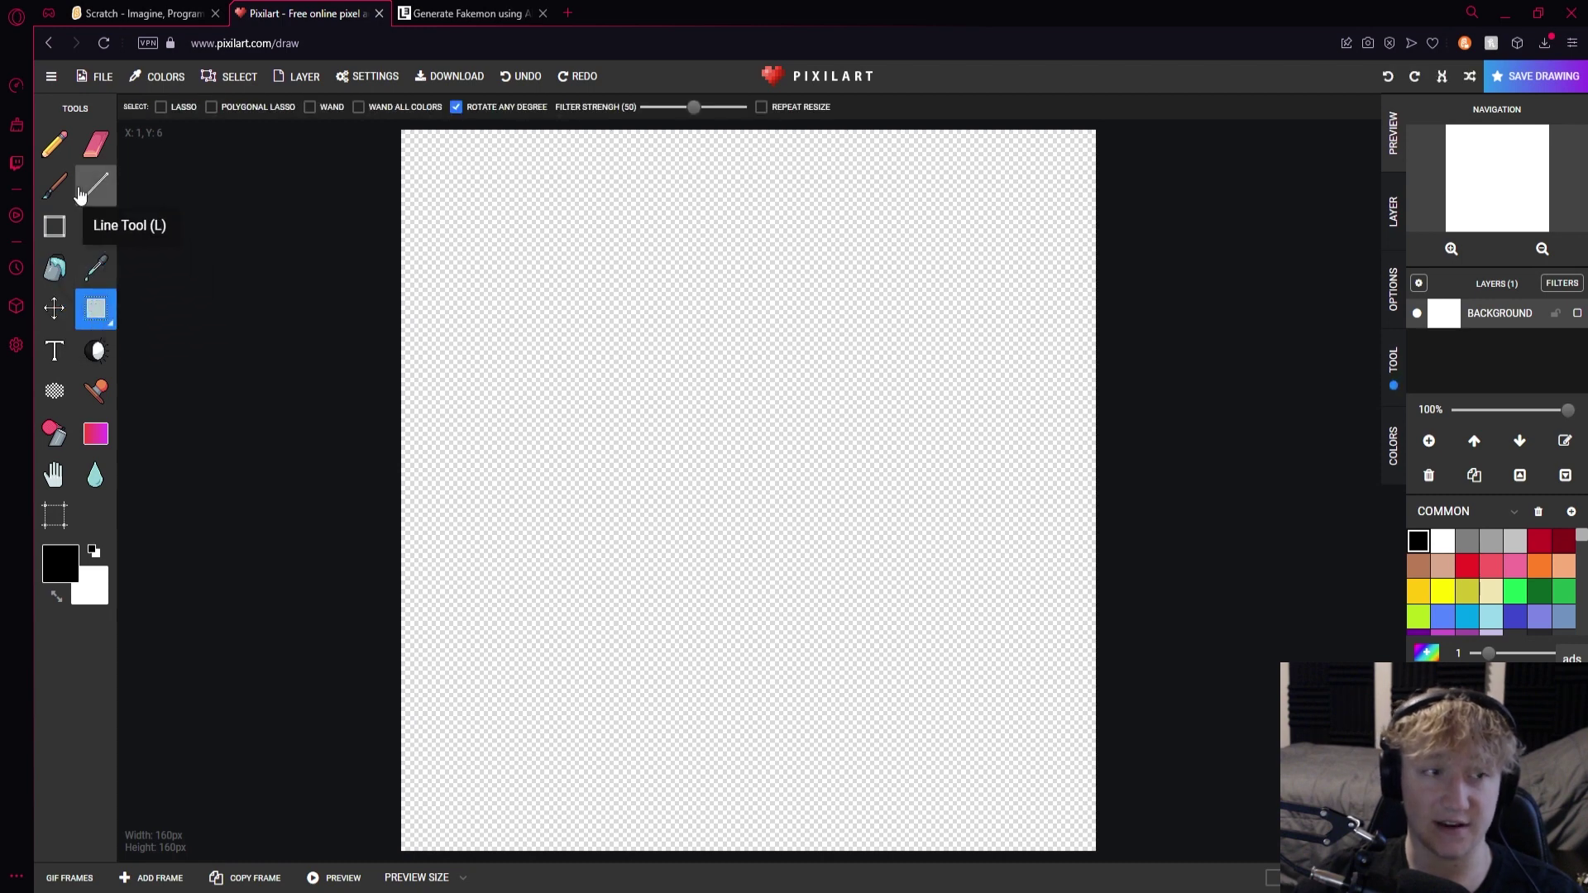
Make the Pencil the active drawing tool and switch to the Fakemon generator page
{"action": "left_click", "coordinate": [55, 146]}
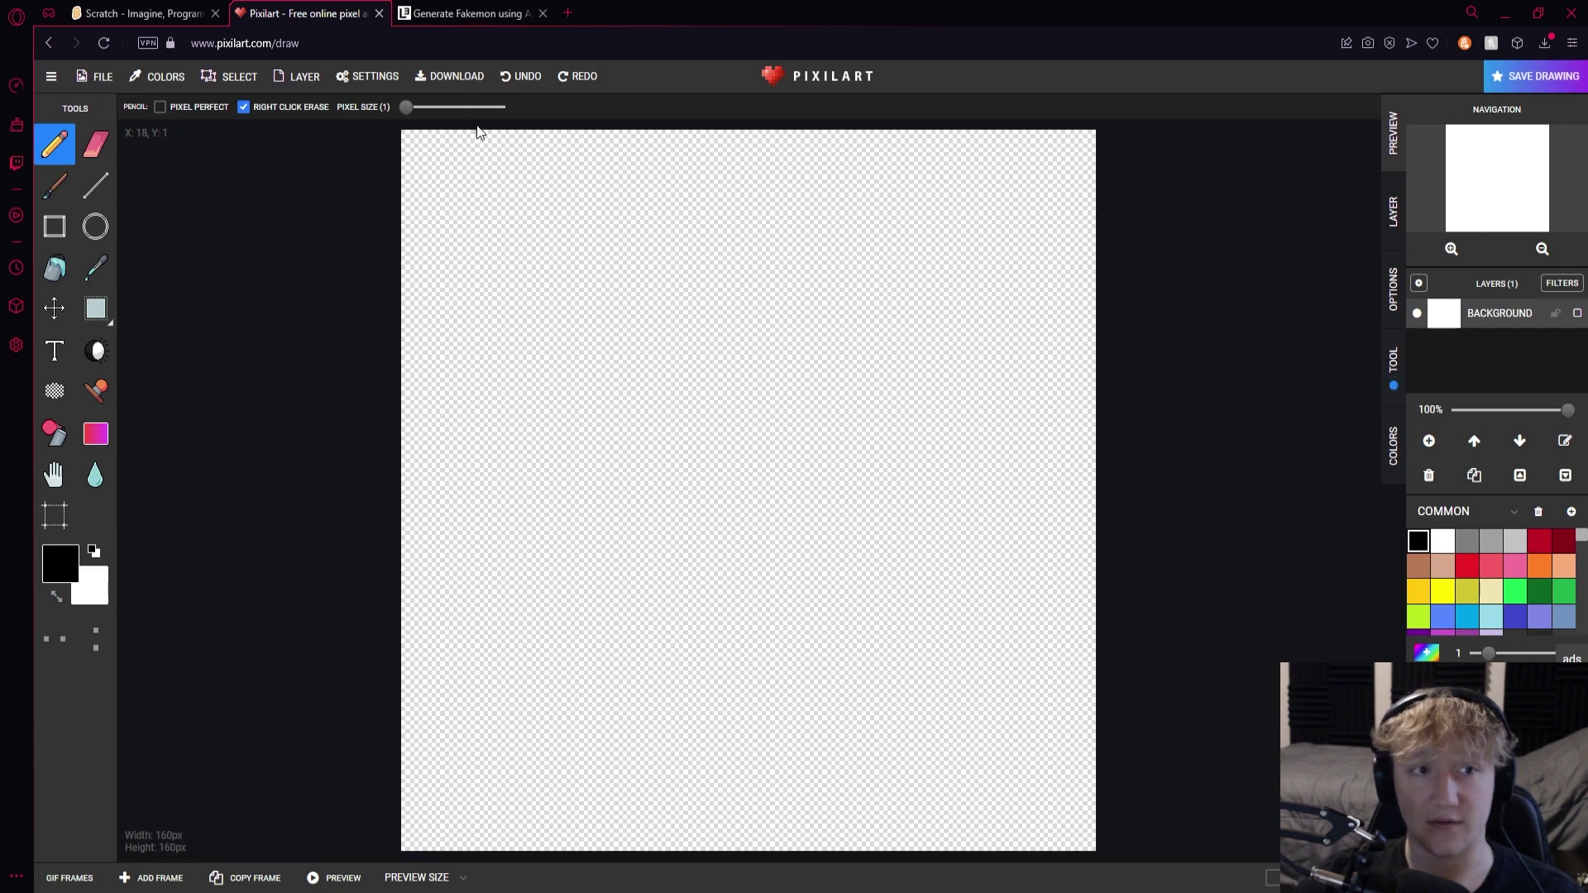
{"action": "left_click", "coordinate": [486, 14]}
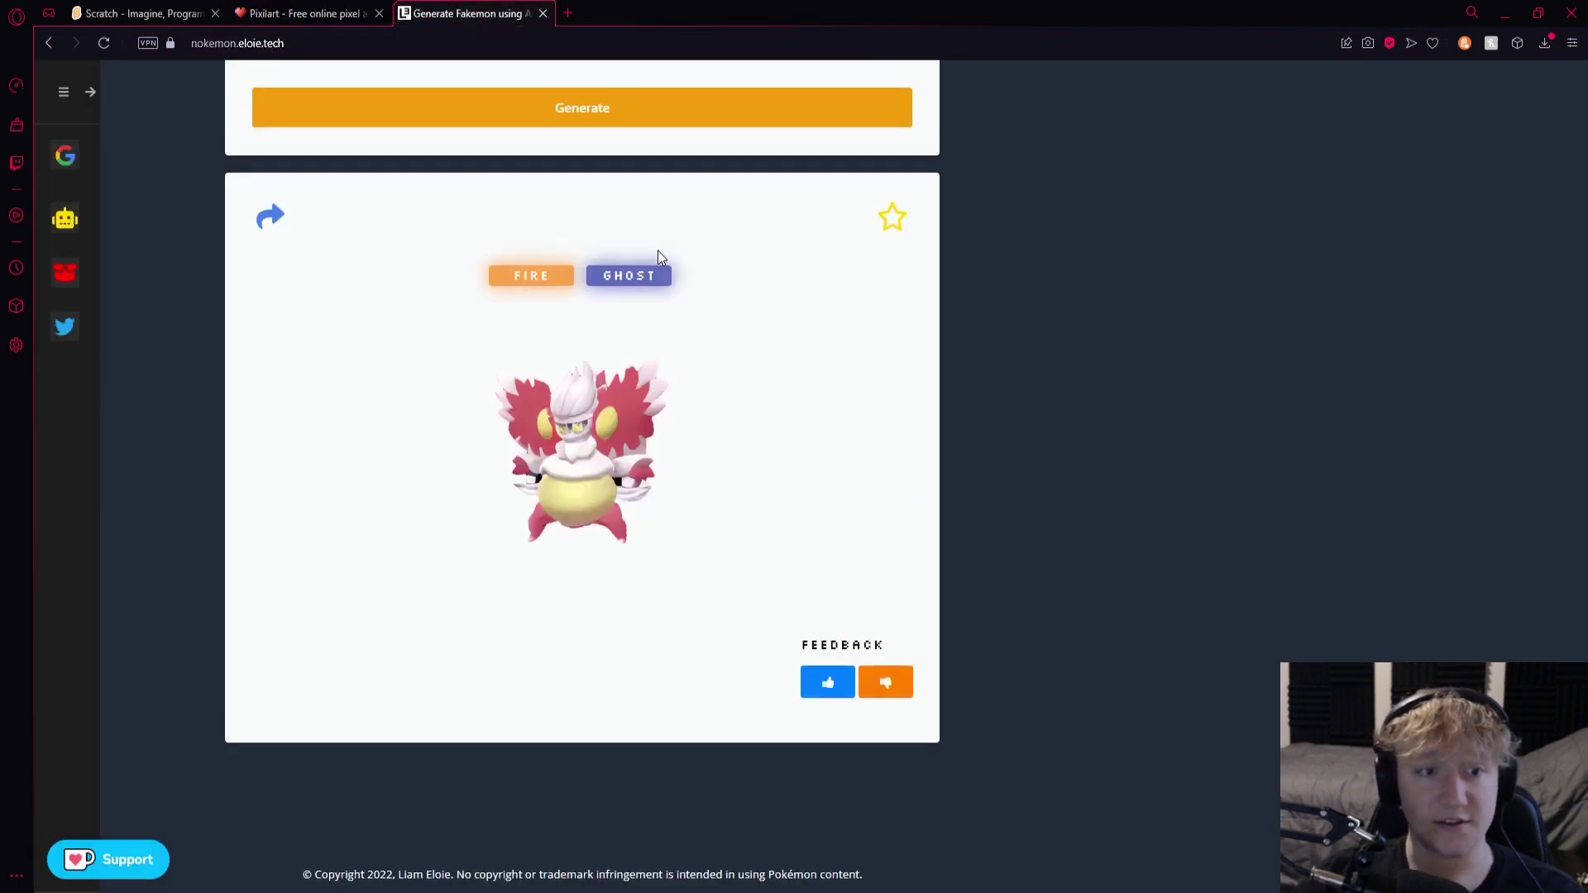
Review the Fakemon generator's Type, Color and Random generation options
{"action": "scroll", "coordinate": [659, 259], "scroll_direction": "up", "scroll_amount": 8}
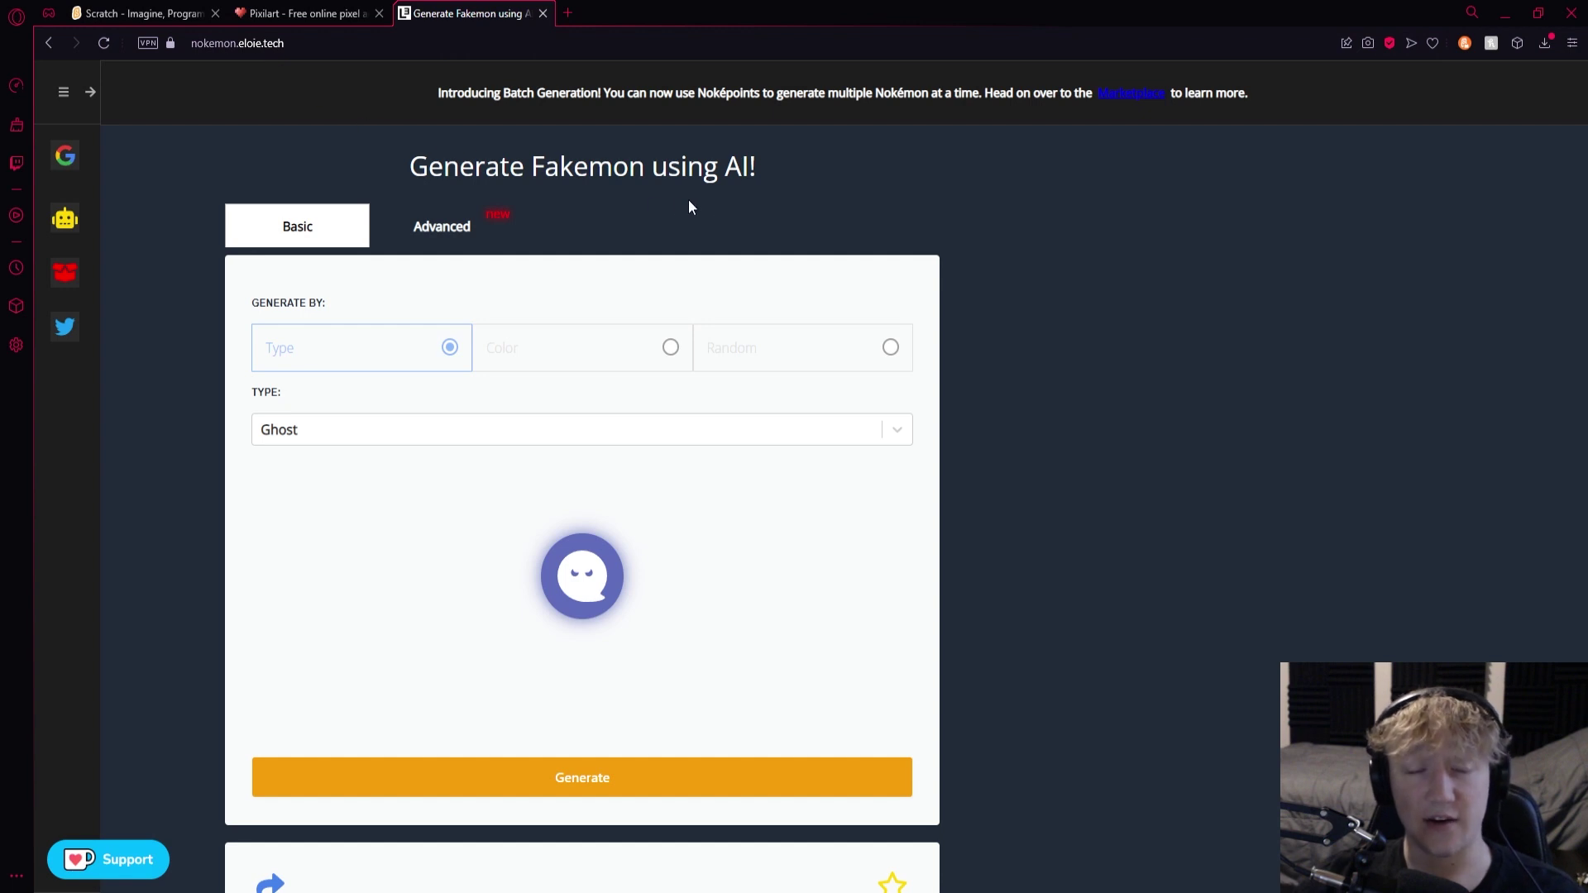
{"action": "scroll", "coordinate": [713, 212], "scroll_direction": "down", "scroll_amount": 1}
{"action": "scroll", "coordinate": [646, 184], "scroll_direction": "up", "scroll_amount": 1}
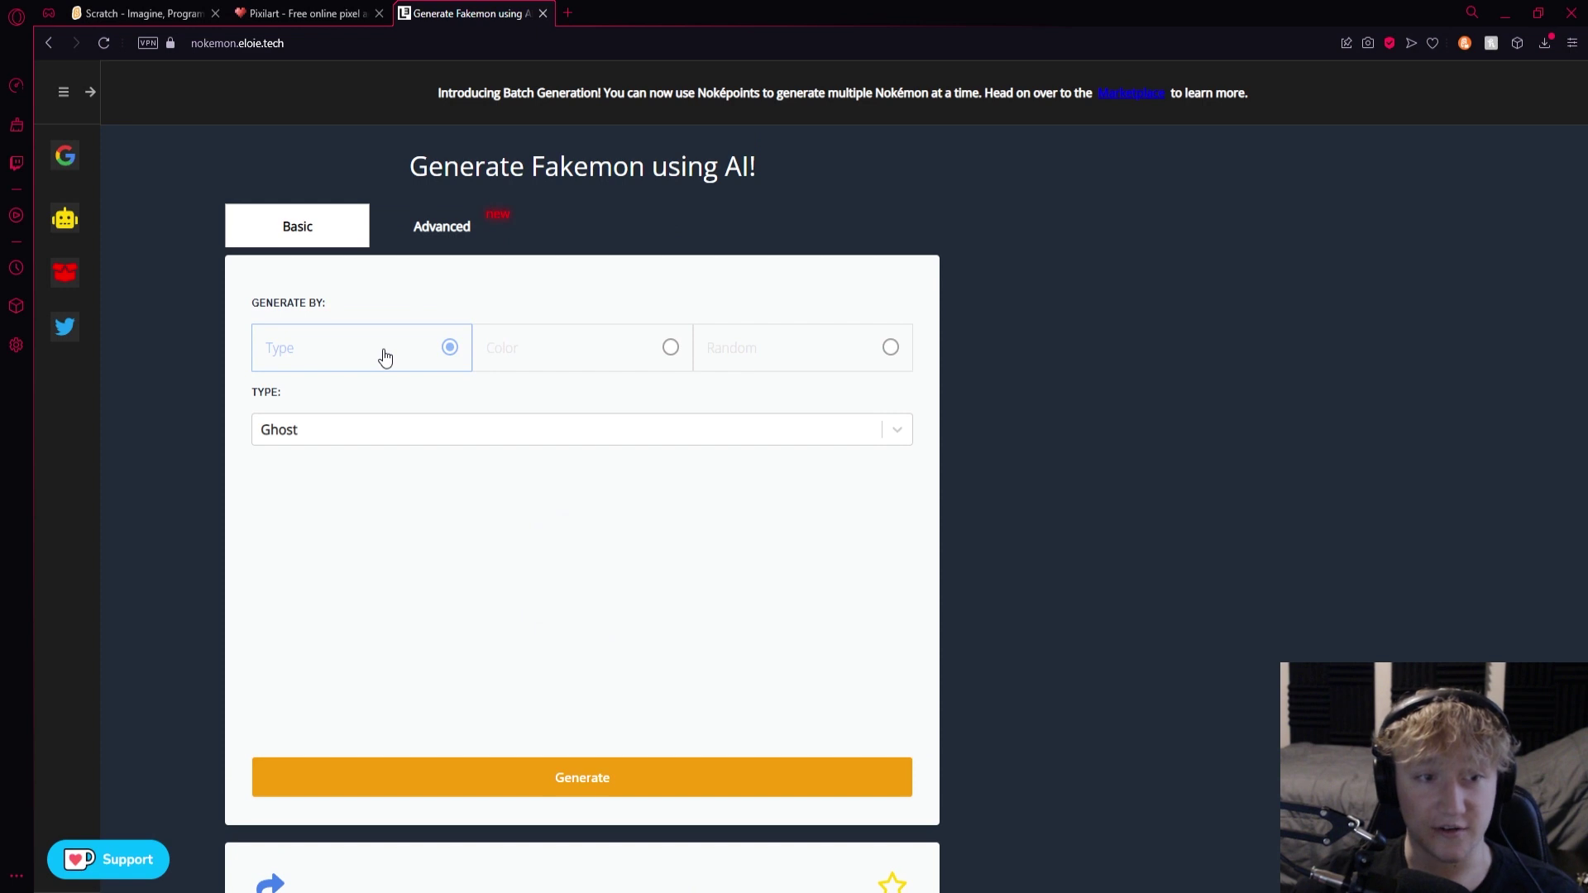
{"action": "left_click", "coordinate": [558, 352]}
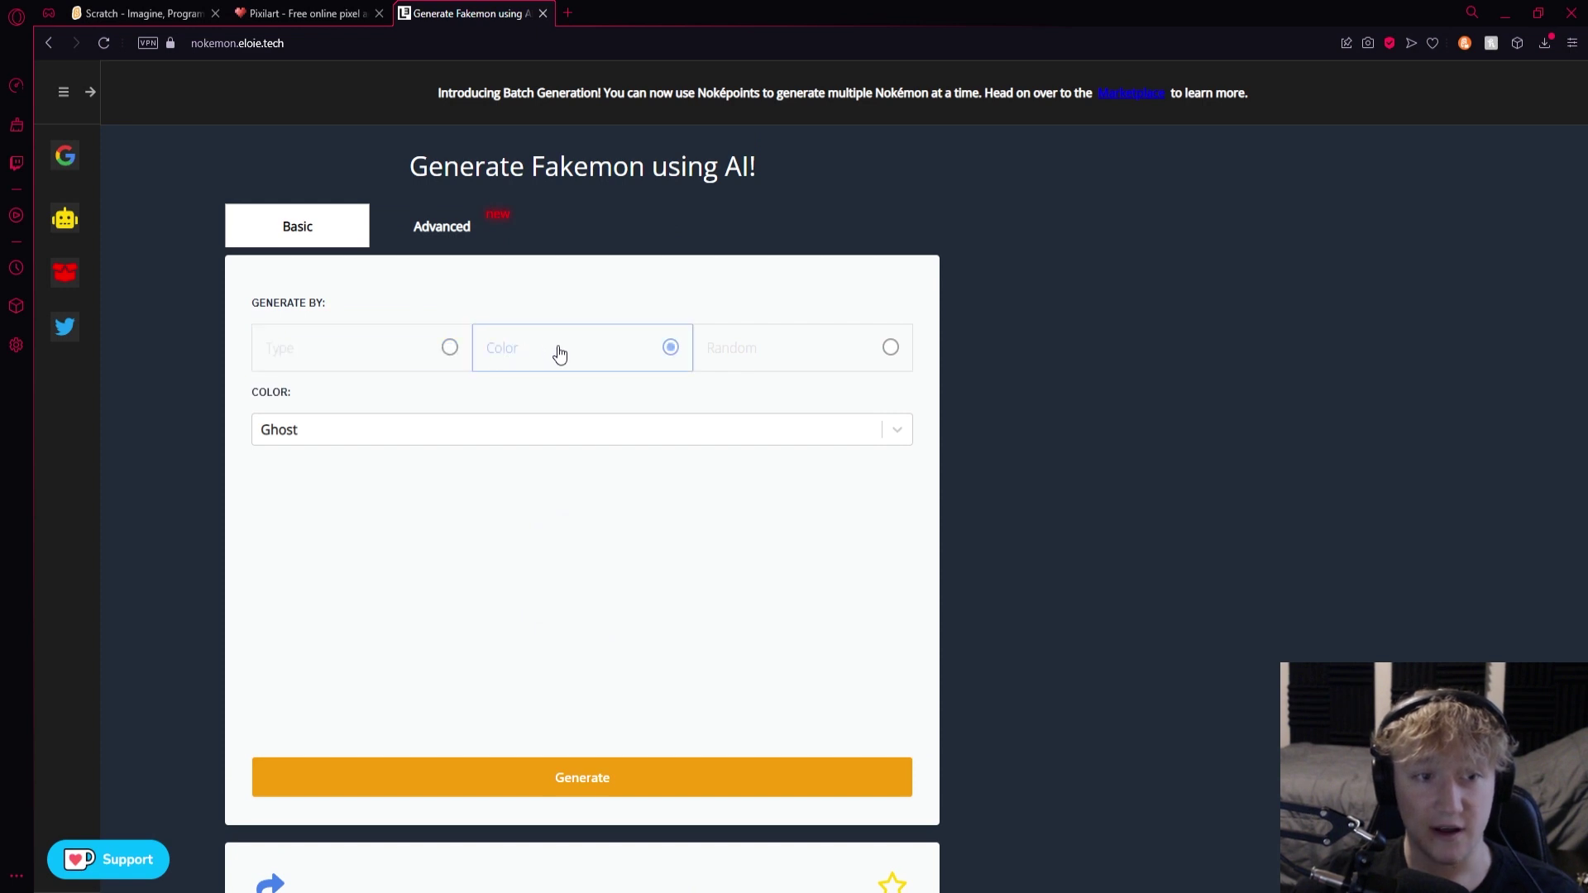
{"action": "left_click", "coordinate": [588, 427]}
{"action": "left_click", "coordinate": [790, 365]}
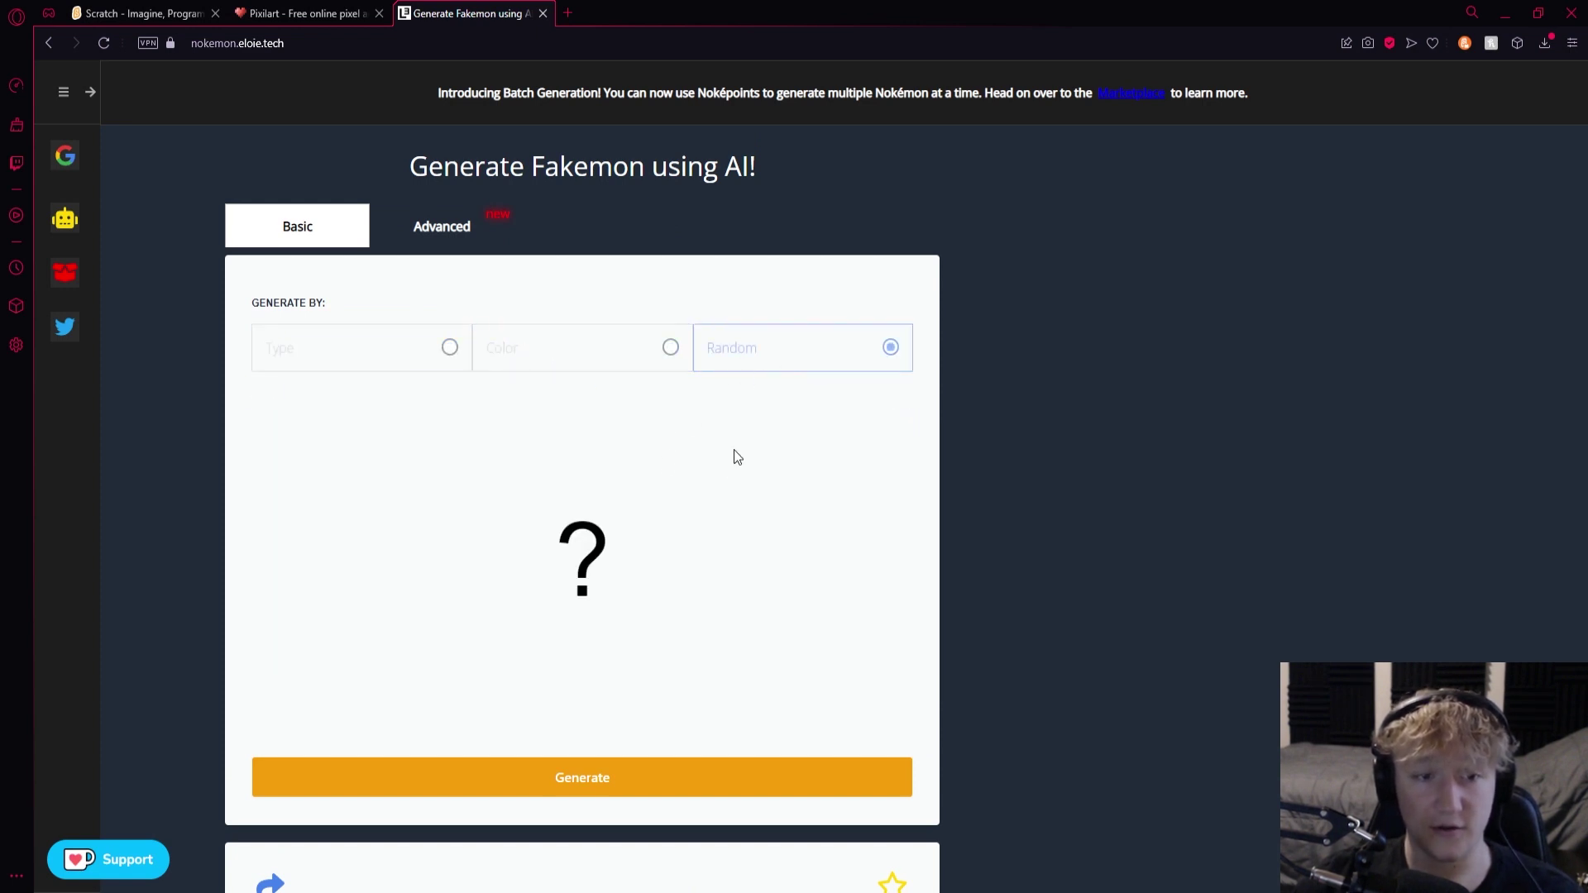
Generate a Fakemon by type, with Ghost as the chosen type
{"action": "left_click", "coordinate": [378, 365]}
{"action": "left_click", "coordinate": [404, 423]}
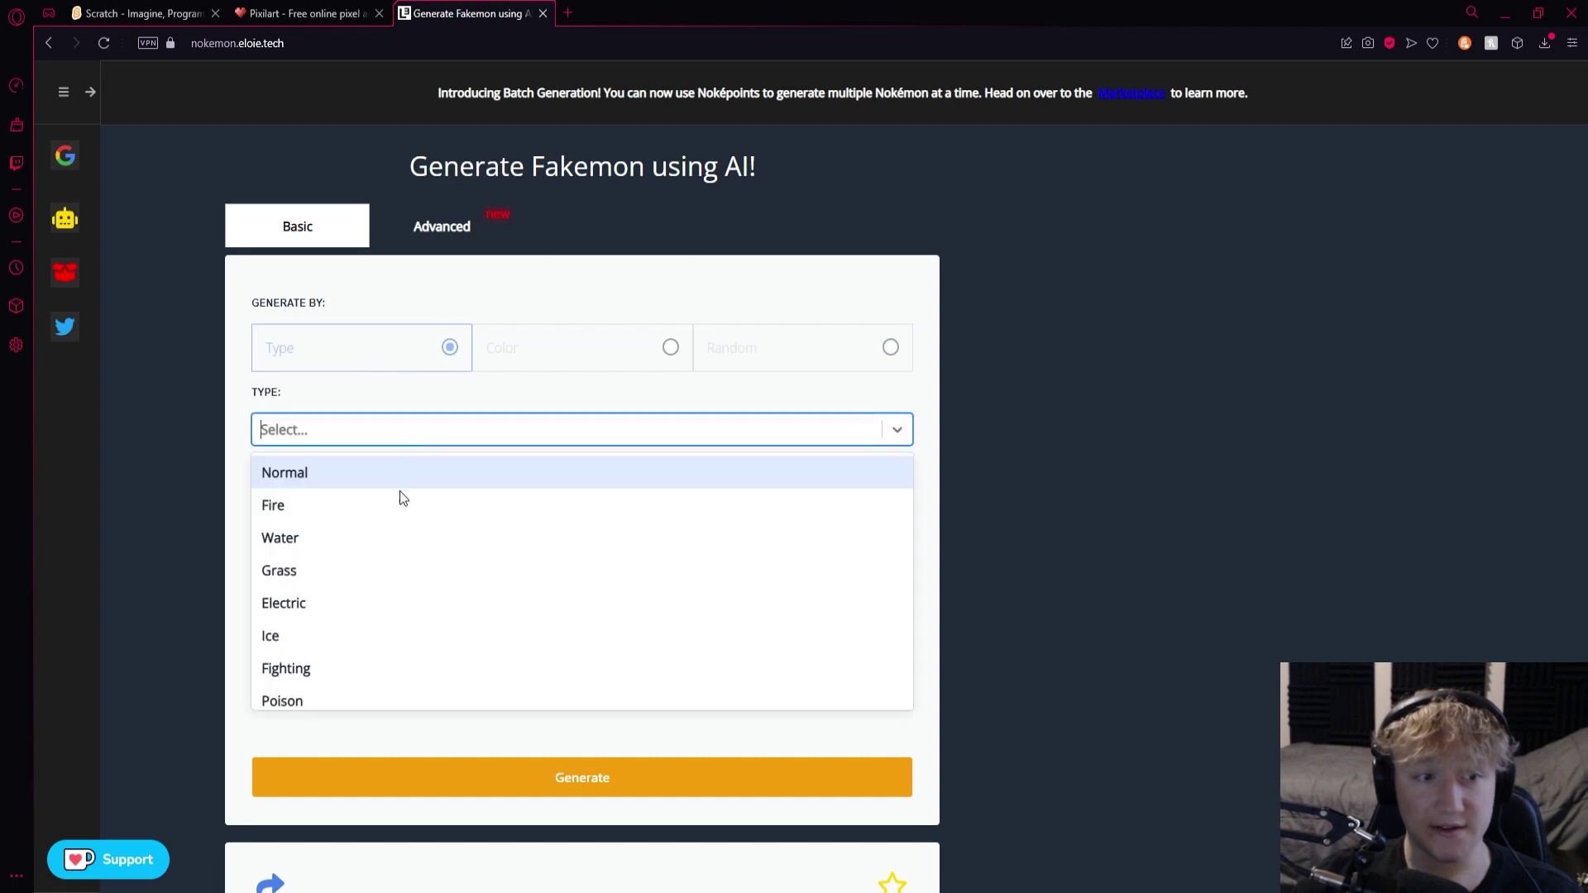
{"action": "scroll", "coordinate": [351, 629], "scroll_direction": "down", "scroll_amount": 3}
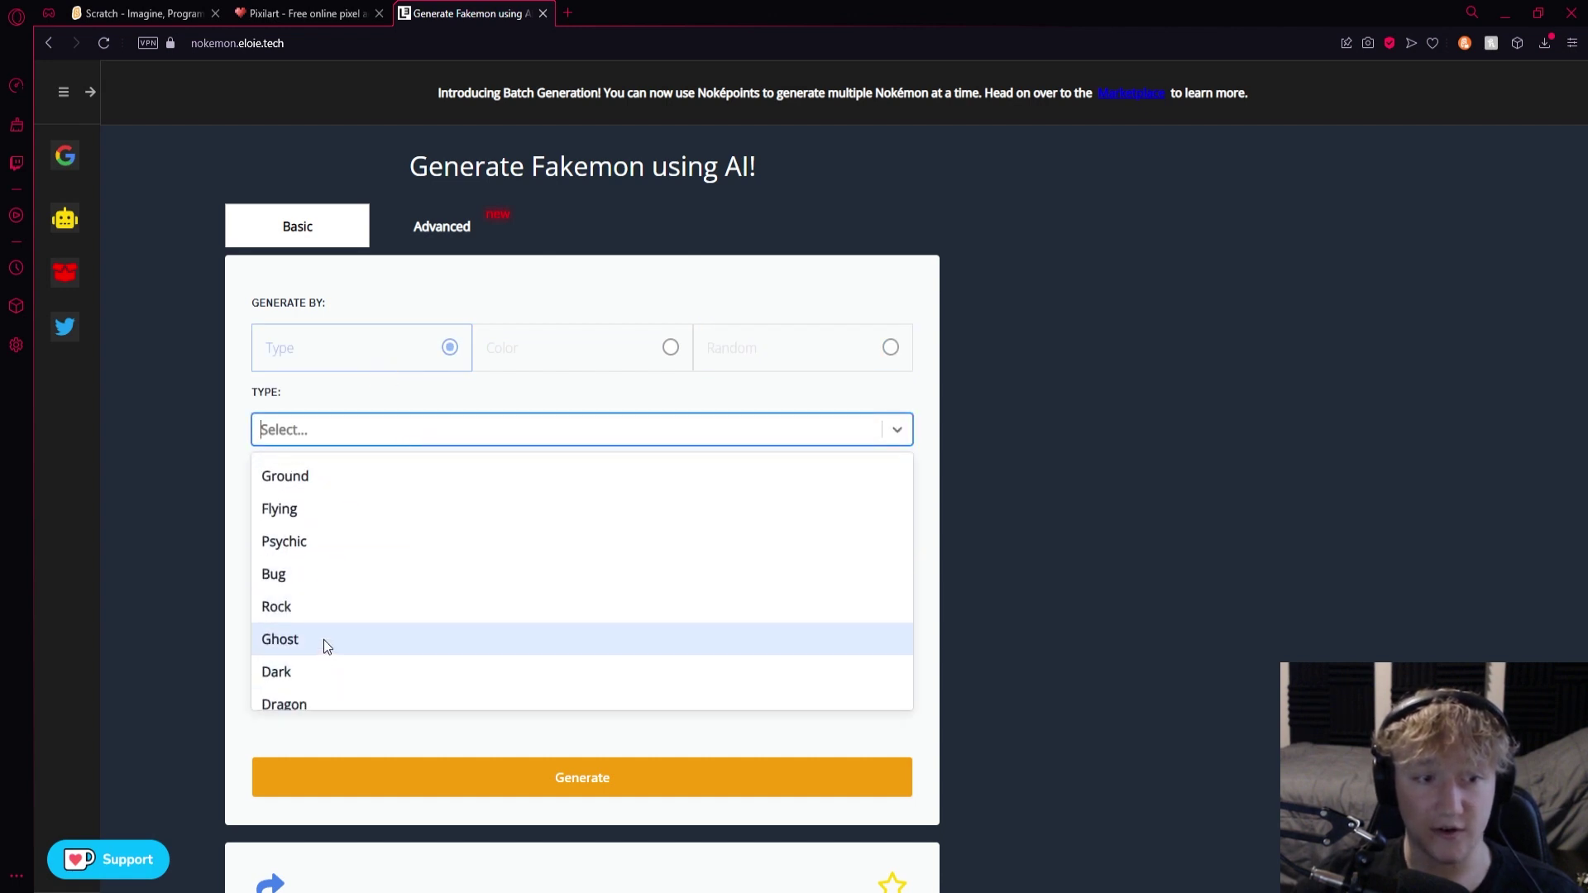
{"action": "left_click", "coordinate": [324, 640]}
{"action": "scroll", "coordinate": [797, 489], "scroll_direction": "down", "scroll_amount": 4}
{"action": "scroll", "coordinate": [802, 455], "scroll_direction": "down", "scroll_amount": 1}
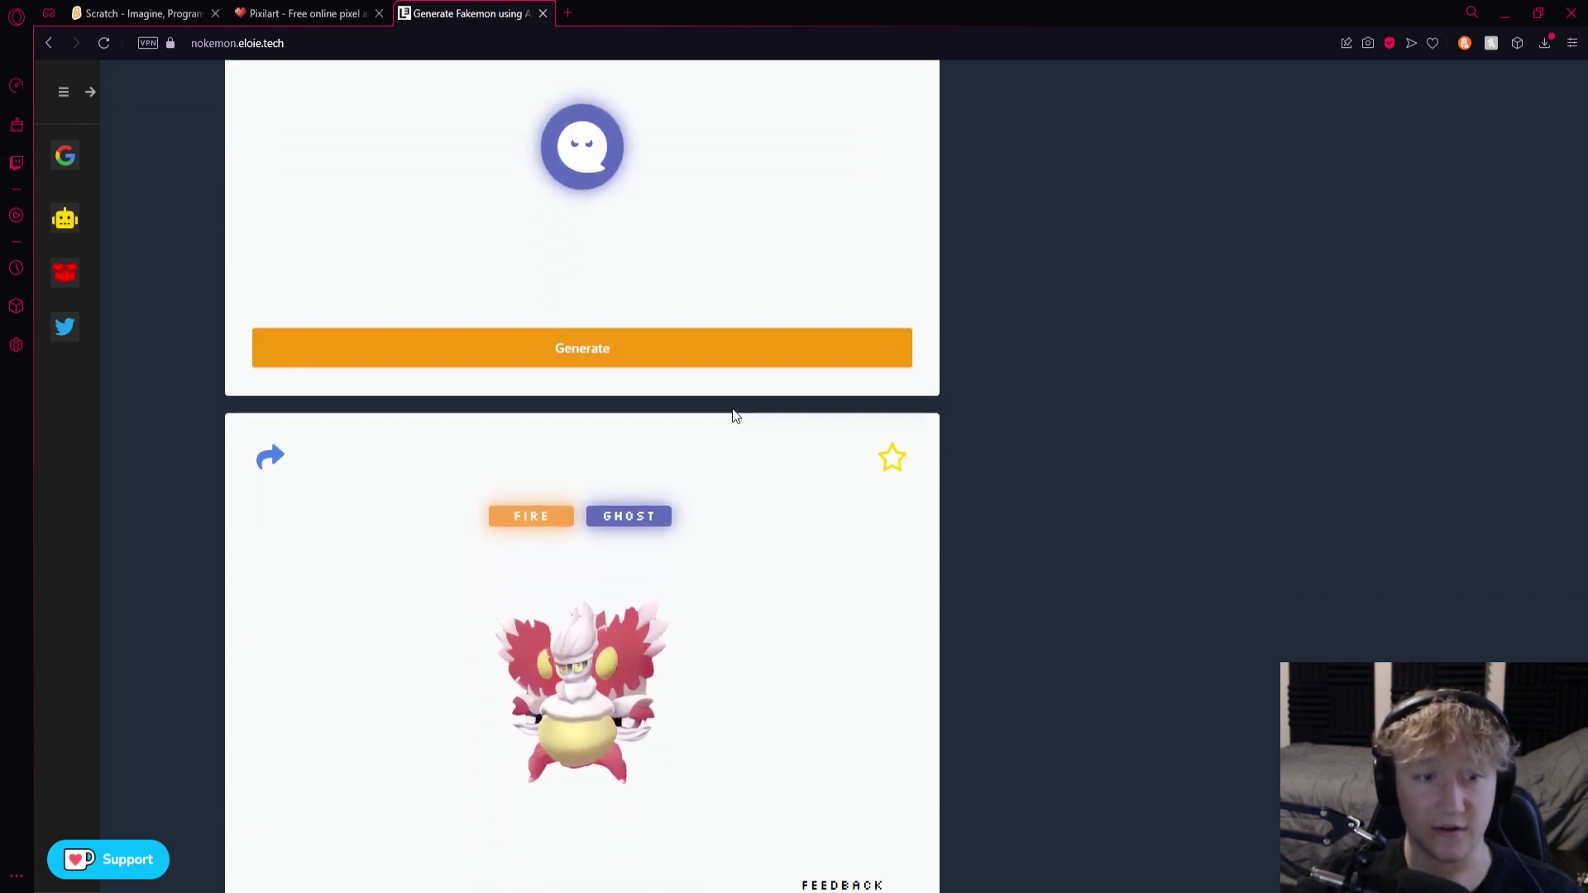
{"action": "left_click", "coordinate": [652, 358]}
Generate three more Ghost-type Fakemon with the same settings
{"action": "scroll", "coordinate": [737, 365], "scroll_direction": "down", "scroll_amount": 3}
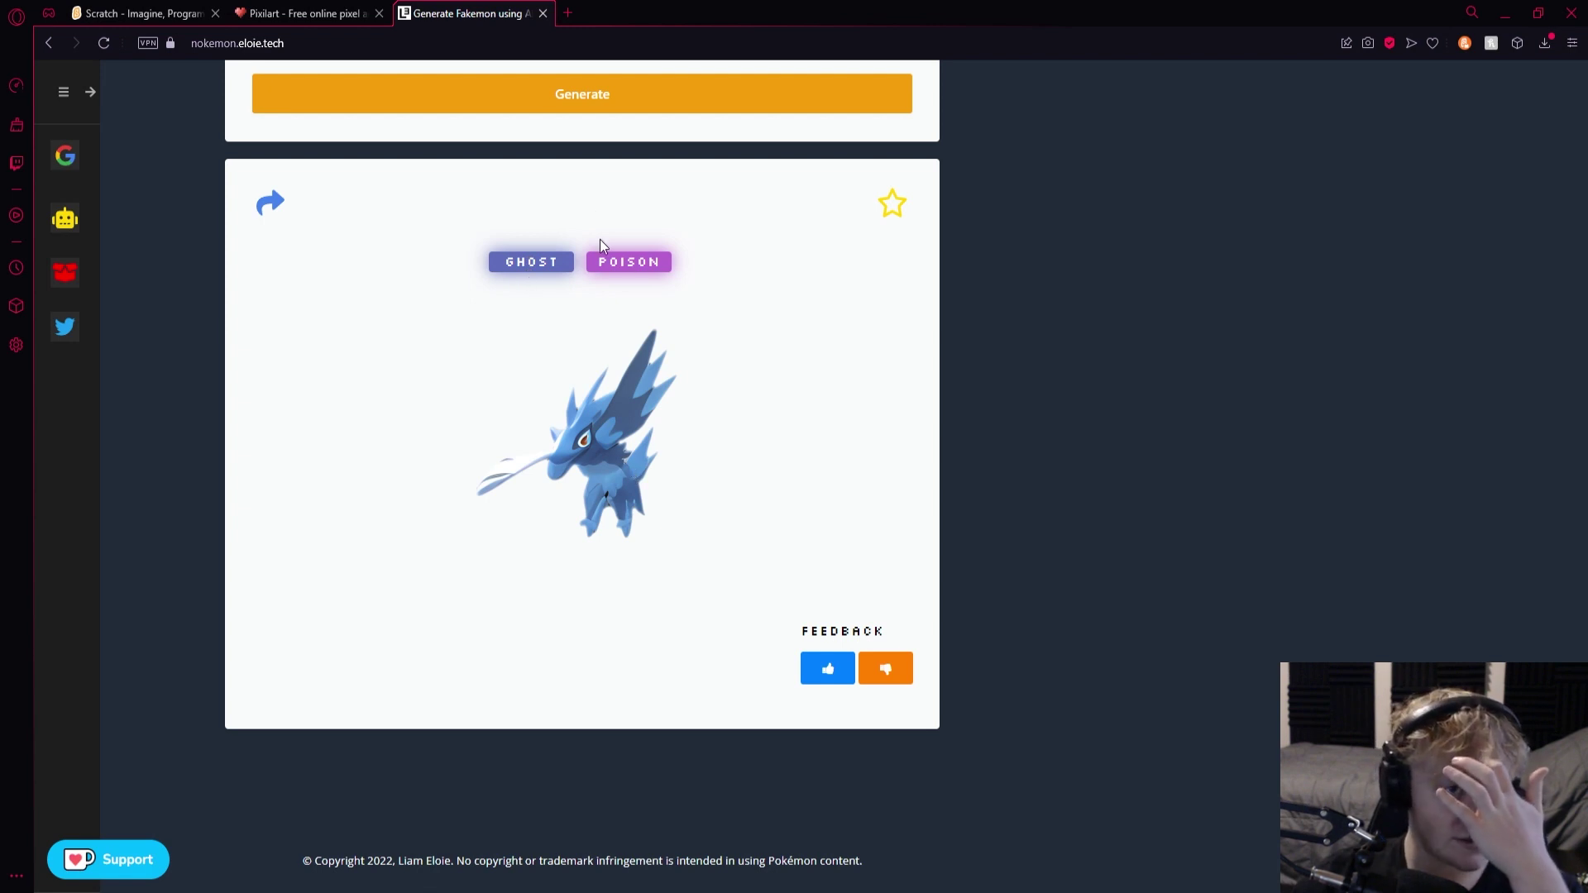
{"action": "left_click", "coordinate": [561, 104]}
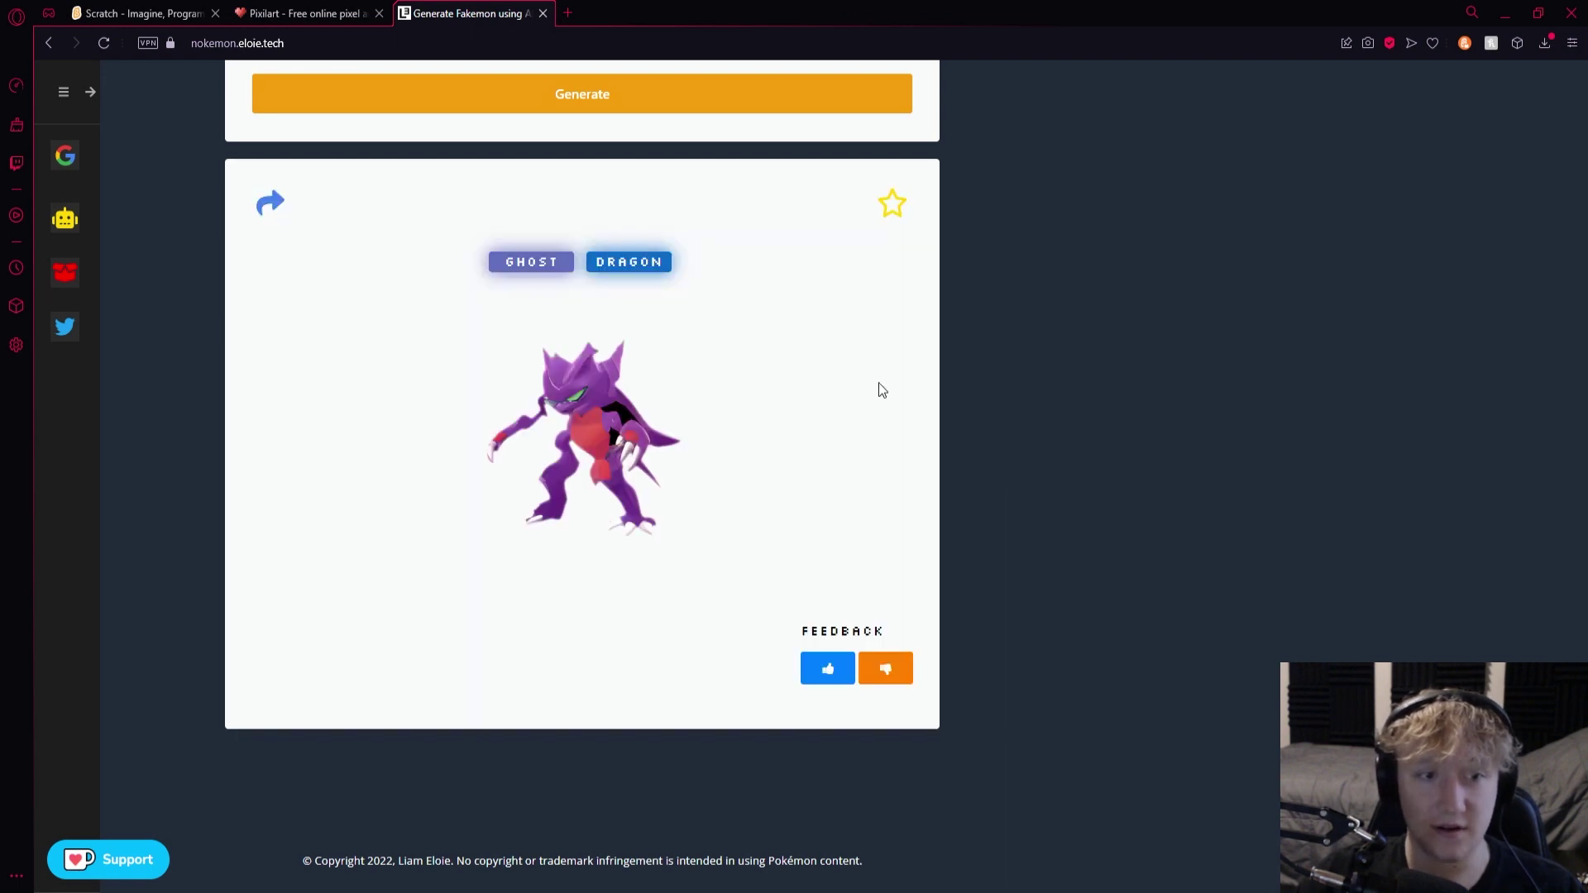
{"action": "left_click", "coordinate": [750, 108]}
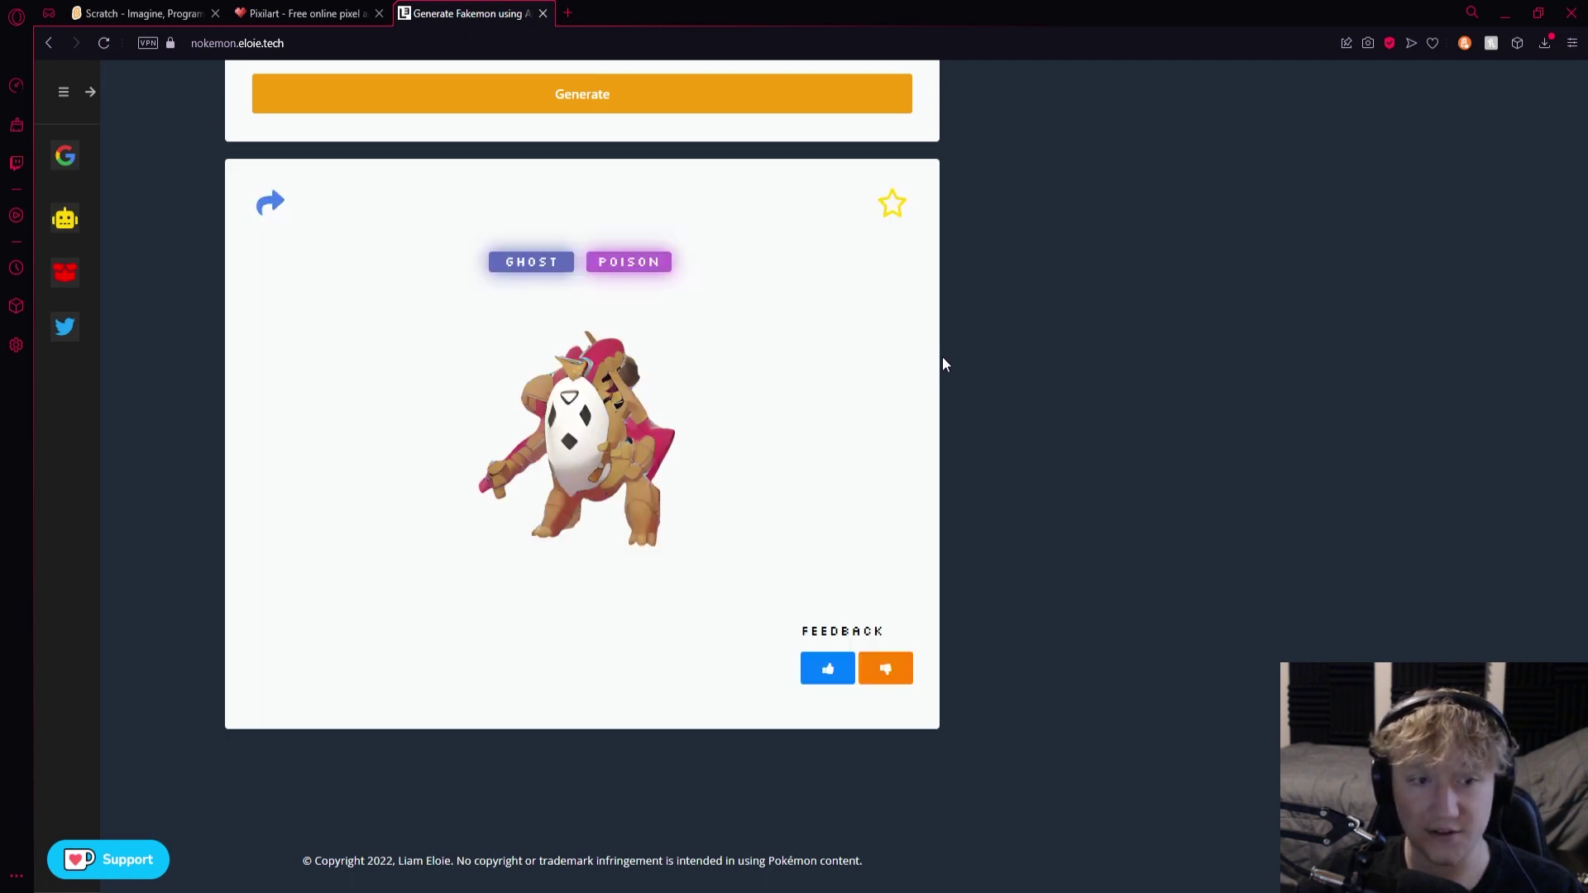
{"action": "left_click", "coordinate": [615, 111]}
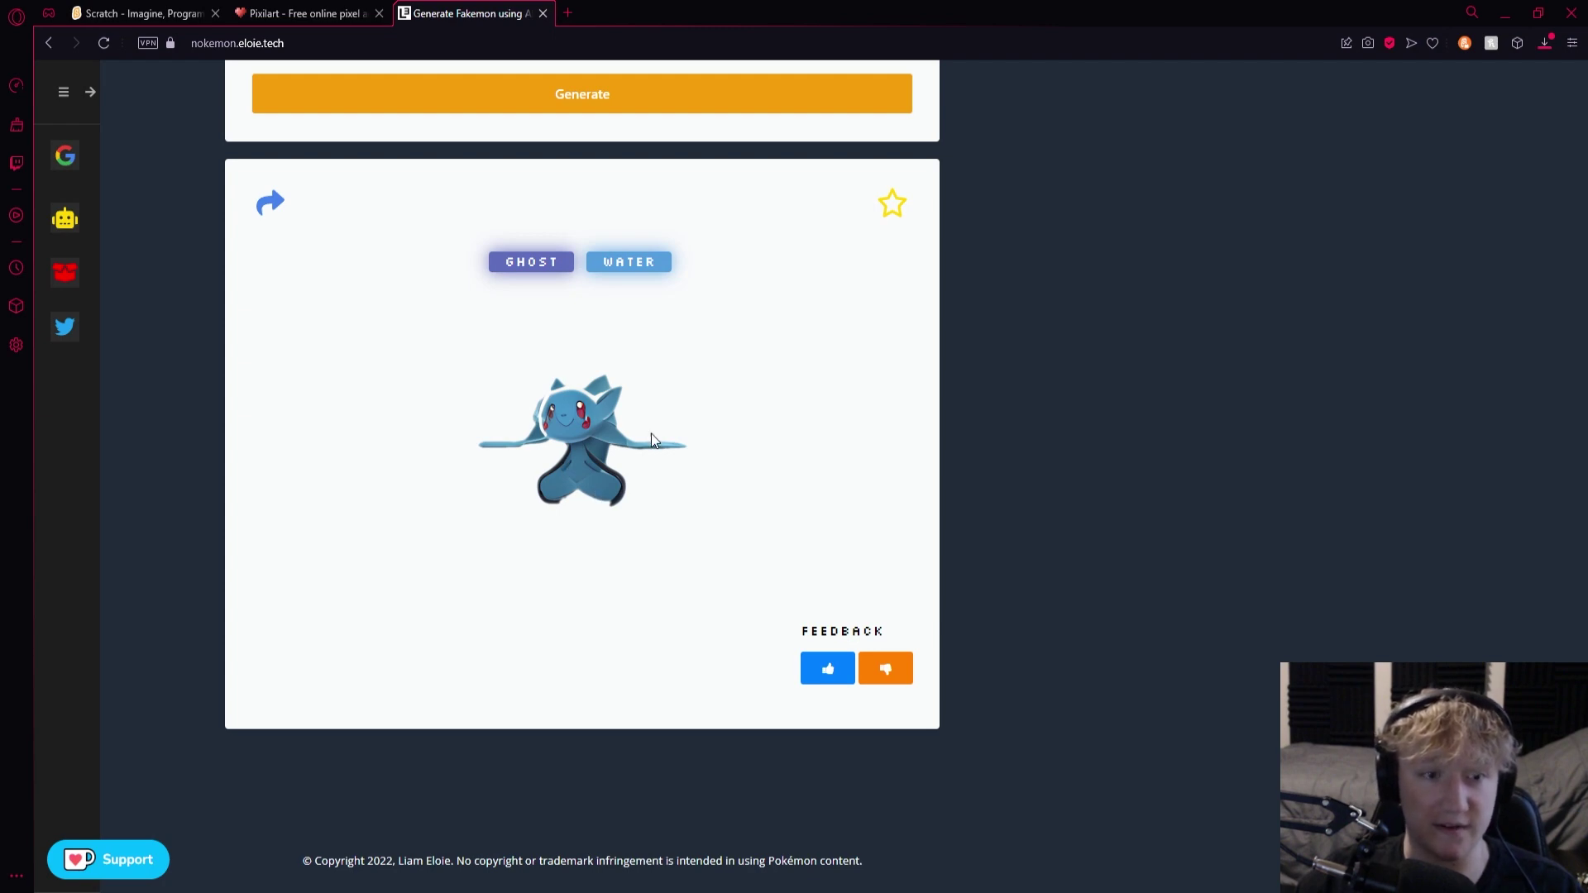
Switch to Pixilart and open the blue Ghost and Water Fakemon picture as a photo, replacing the blank drawing
{"action": "left_click", "coordinate": [329, 15]}
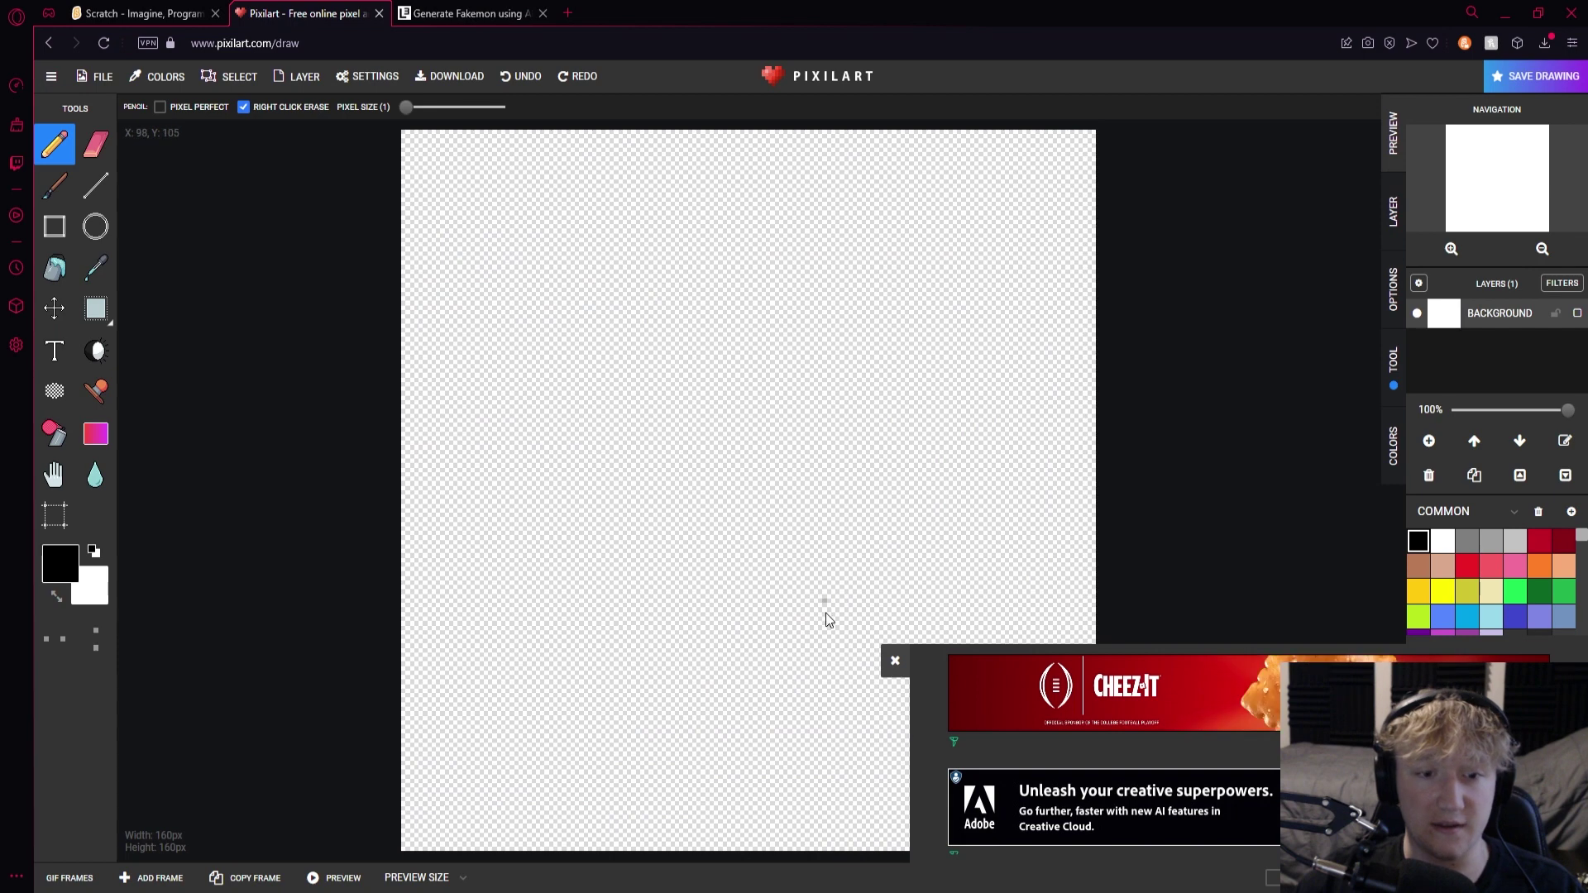
{"action": "left_click", "coordinate": [895, 660]}
{"action": "left_click", "coordinate": [89, 78]}
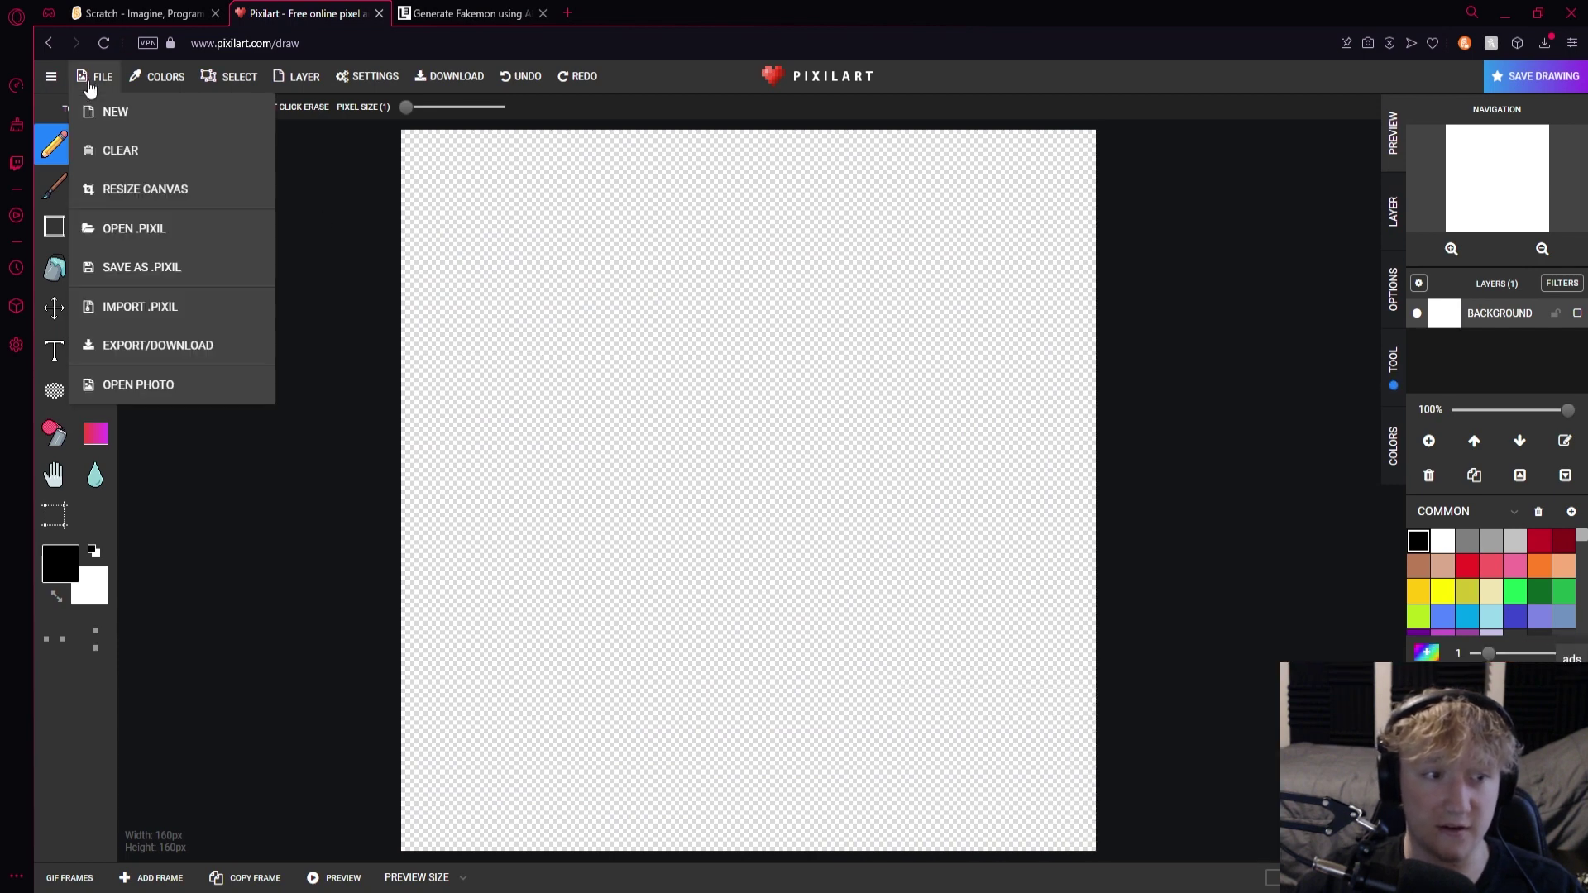
{"action": "left_click", "coordinate": [156, 387]}
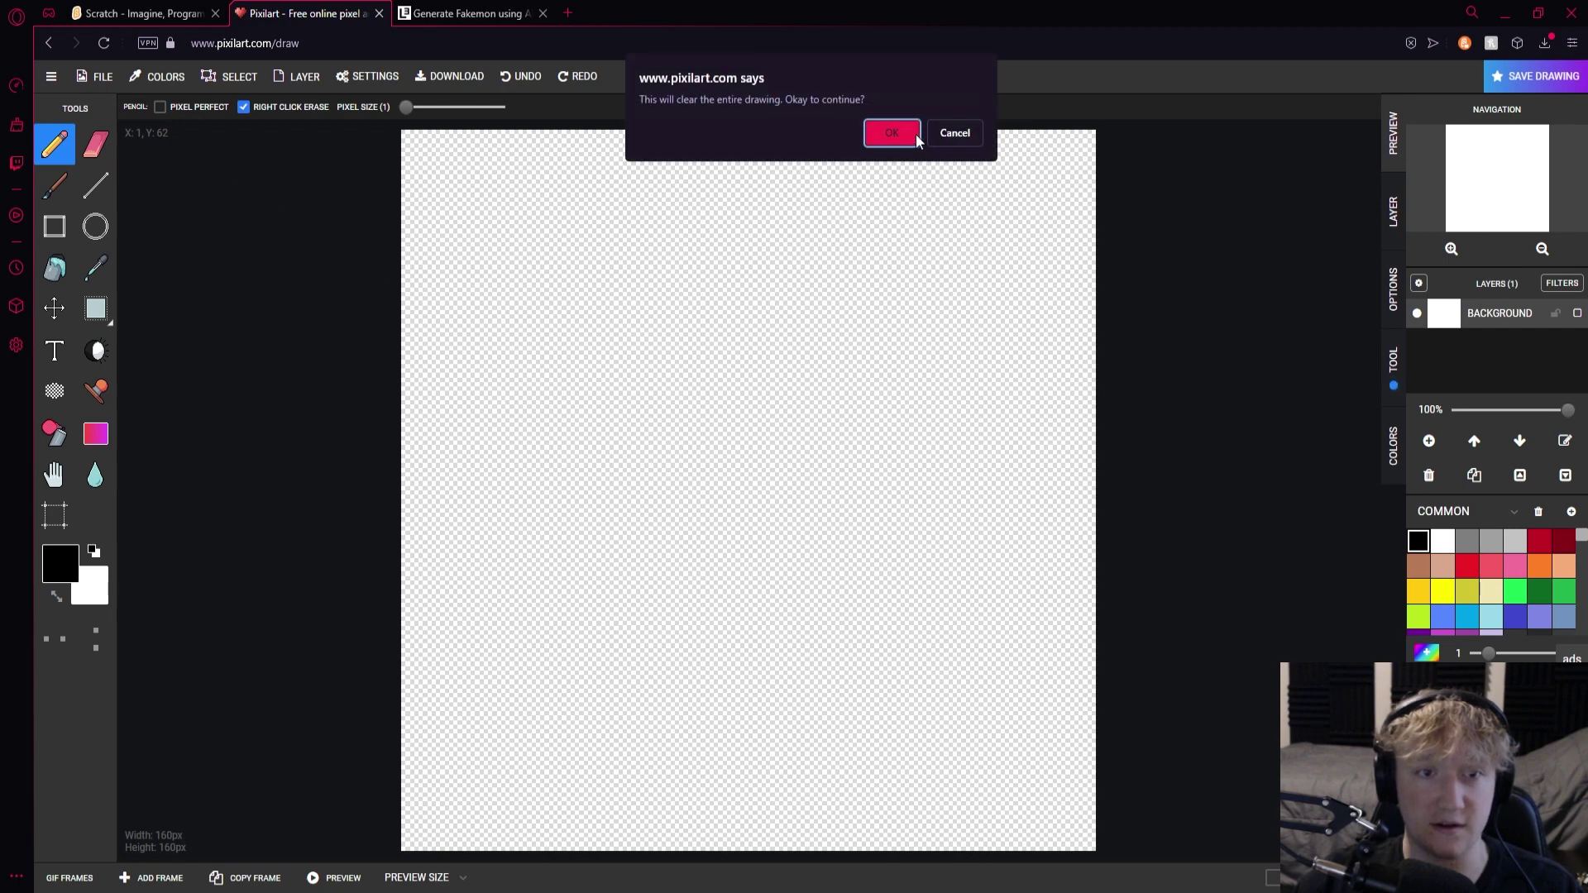
{"action": "left_click", "coordinate": [910, 133]}
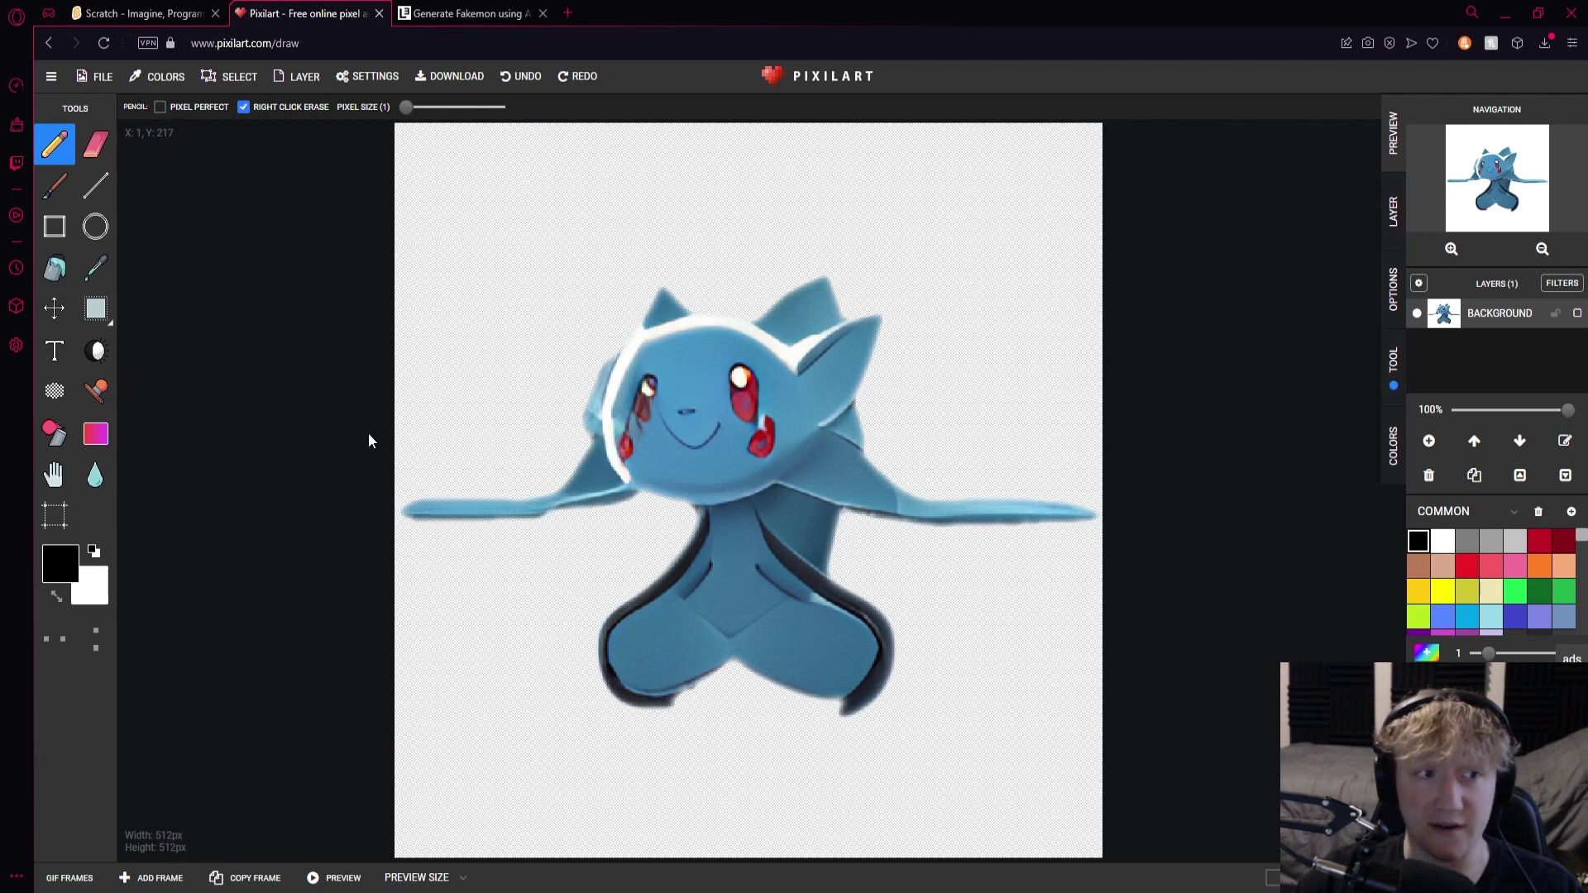
Examine the imported Fakemon's pixel detail, shading and overall shape up close and as a whole
{"action": "left_click", "coordinate": [160, 108]}
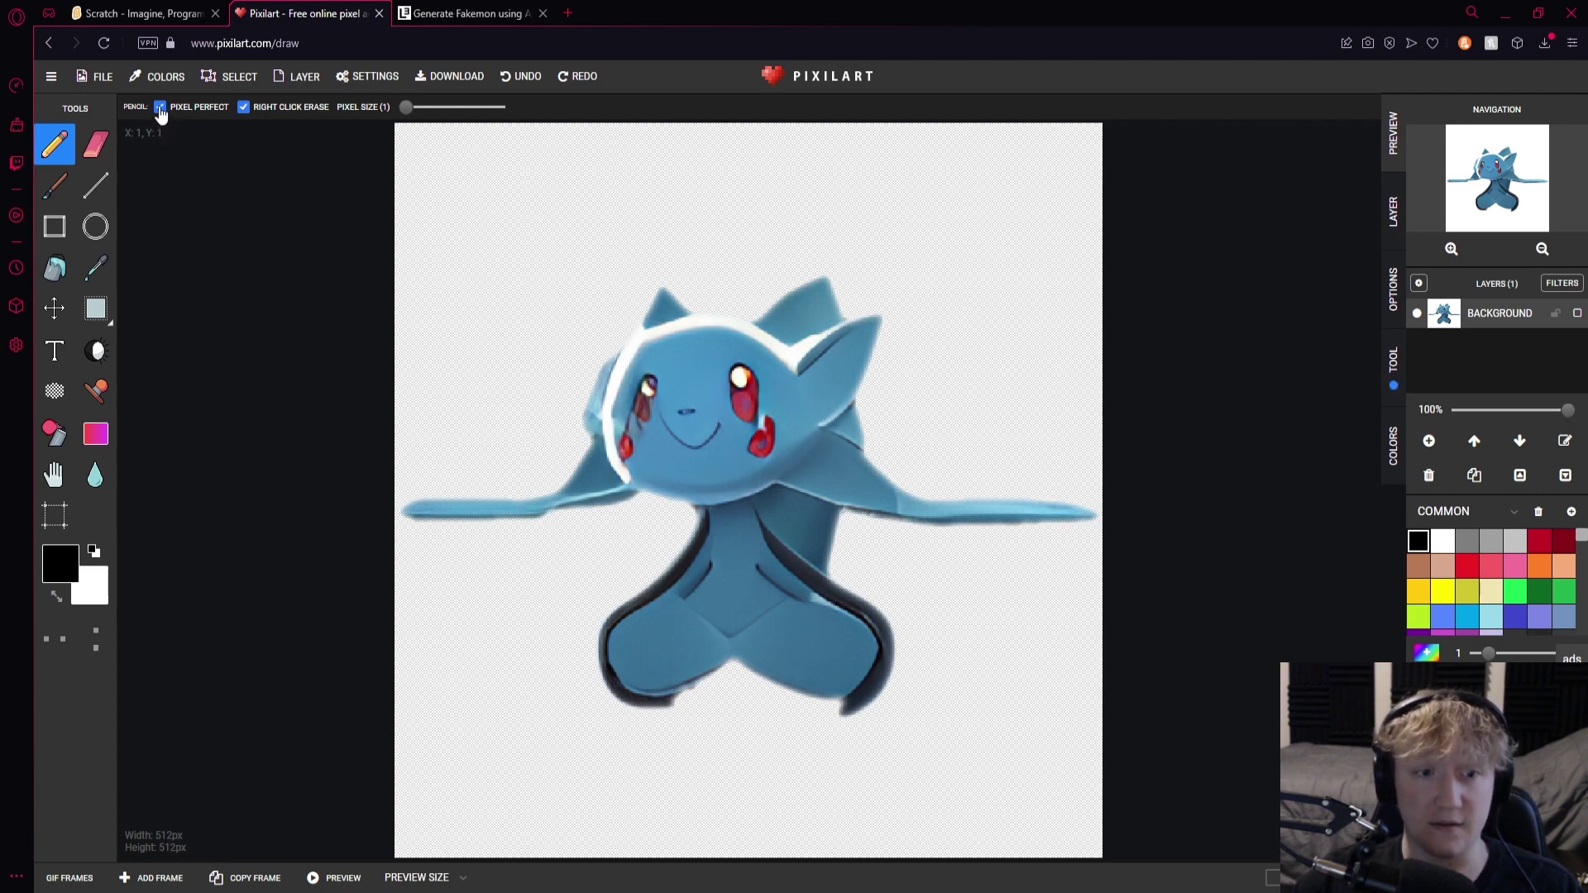
{"action": "scroll", "coordinate": [564, 410], "scroll_direction": "up", "scroll_amount": 5}
{"action": "scroll", "coordinate": [573, 397], "scroll_direction": "down", "scroll_amount": 5}
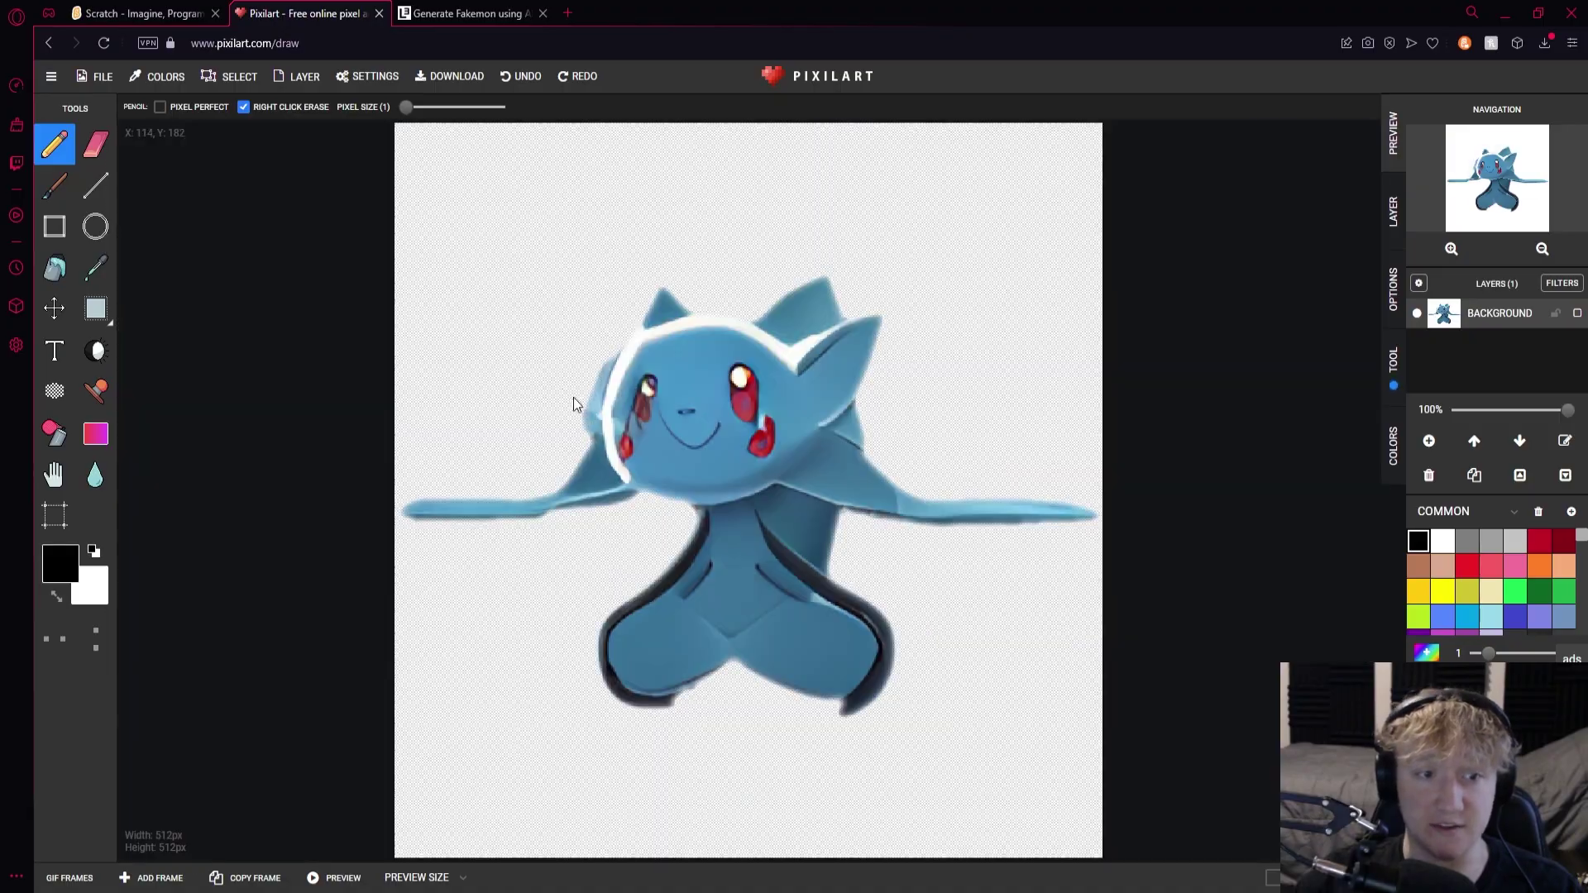
{"action": "scroll", "coordinate": [622, 439], "scroll_direction": "up", "scroll_amount": 5}
{"action": "scroll", "coordinate": [765, 529], "scroll_direction": "down", "scroll_amount": 5}
{"action": "scroll", "coordinate": [748, 511], "scroll_direction": "up", "scroll_amount": 5}
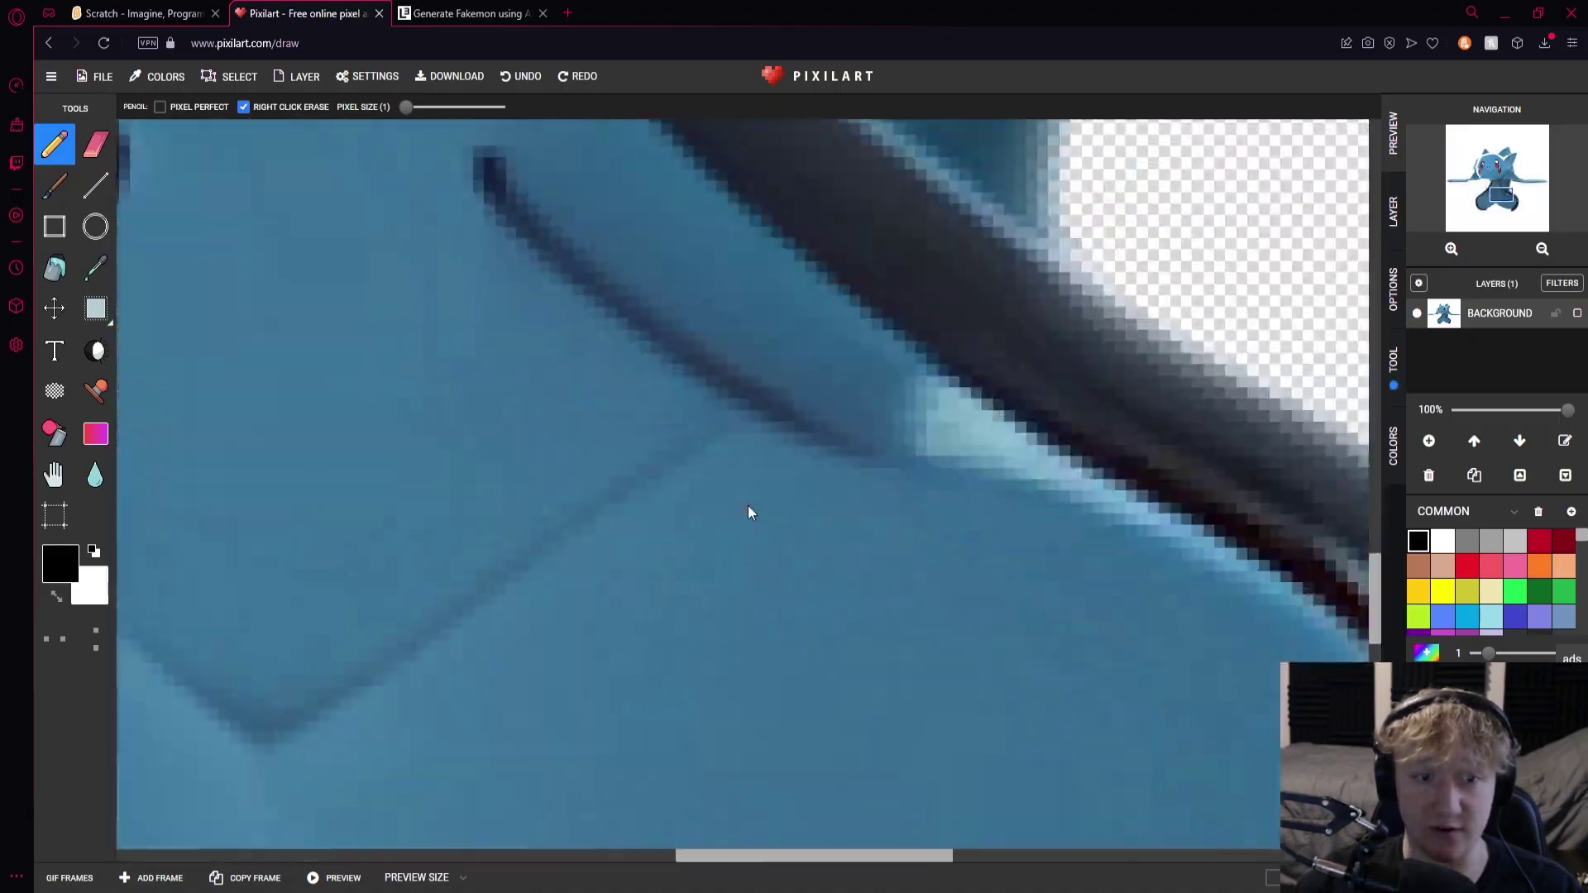
{"action": "scroll", "coordinate": [732, 463], "scroll_direction": "down", "scroll_amount": 5}
{"action": "scroll", "coordinate": [727, 408], "scroll_direction": "down", "scroll_amount": 5}
{"action": "scroll", "coordinate": [752, 311], "scroll_direction": "up", "scroll_amount": 5}
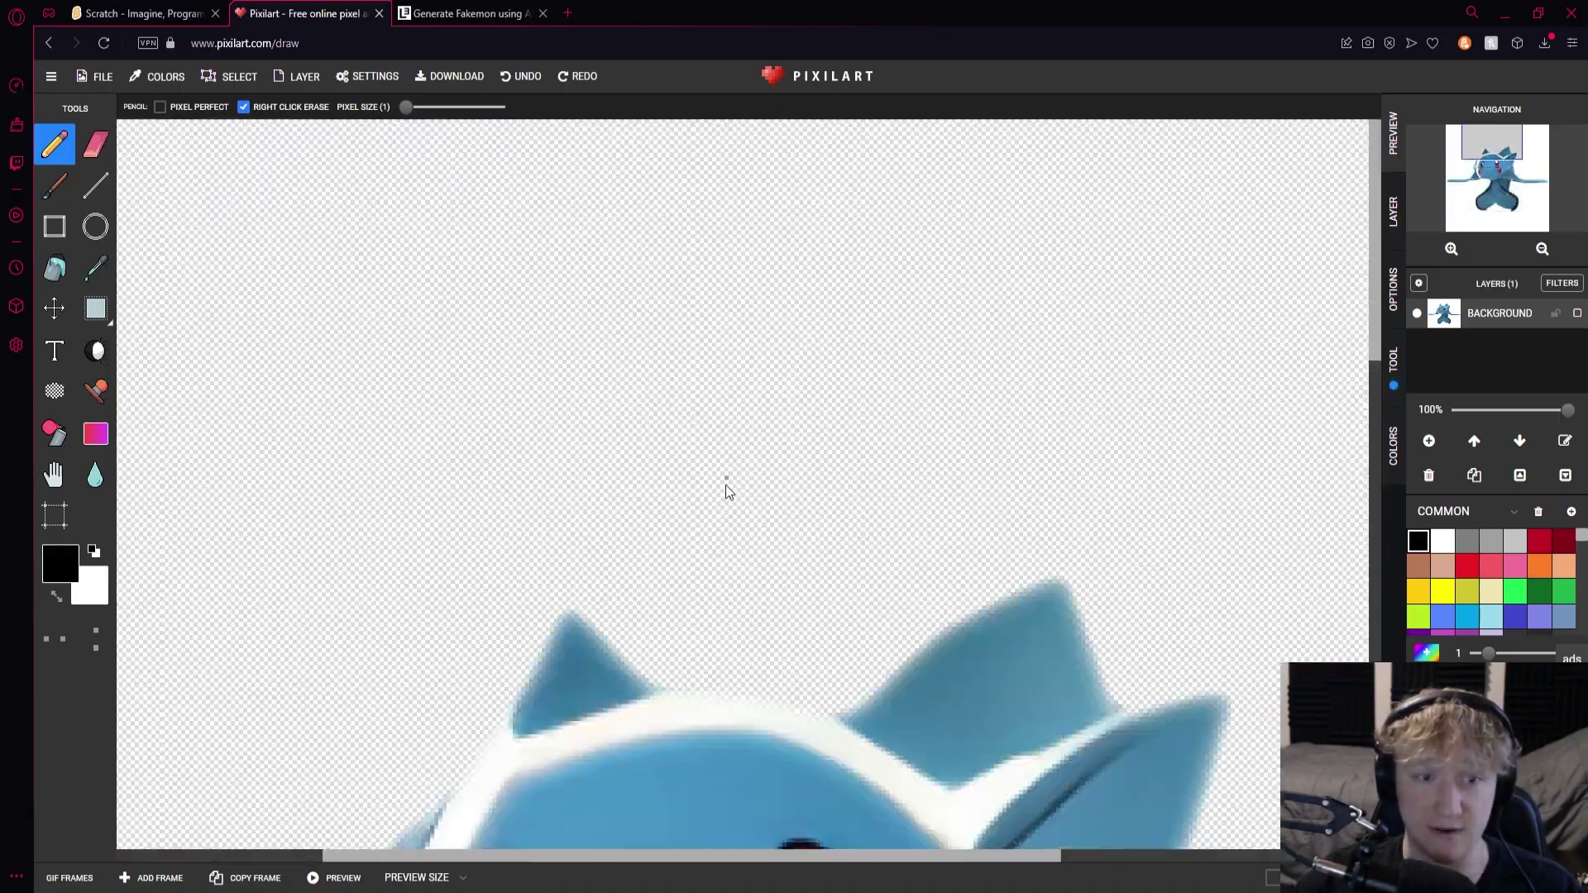
{"action": "scroll", "coordinate": [727, 484], "scroll_direction": "down", "scroll_amount": 5}
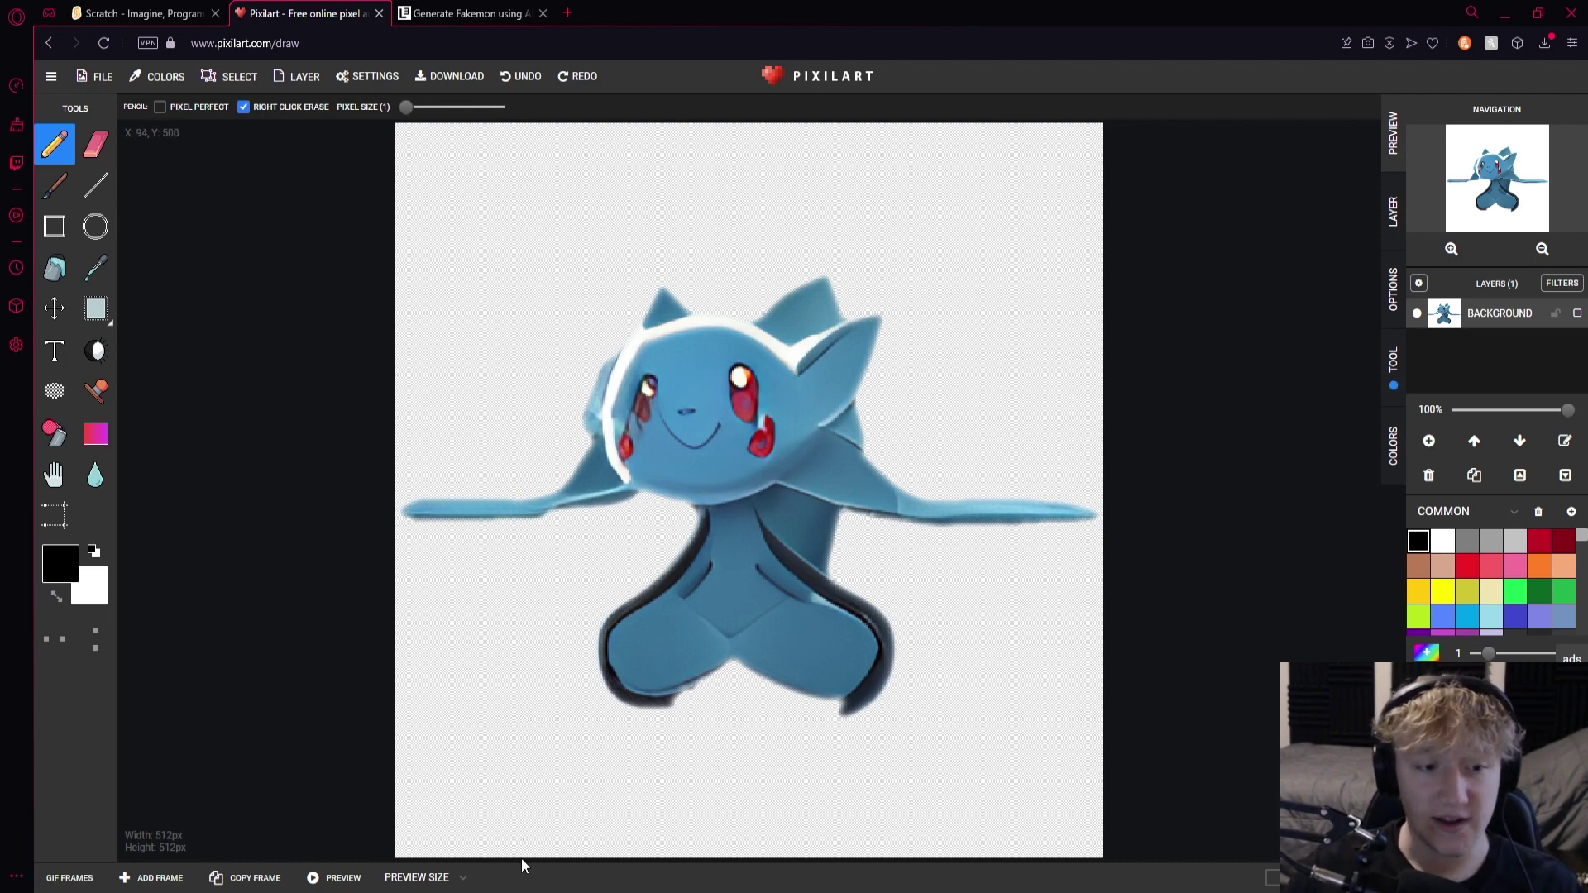
Create a new blank drawing 96 pixels wide and 96 pixels high, clearing the imported picture
{"action": "left_click", "coordinate": [98, 76]}
{"action": "left_click", "coordinate": [114, 108]}
{"action": "double_click", "coordinate": [659, 310]}
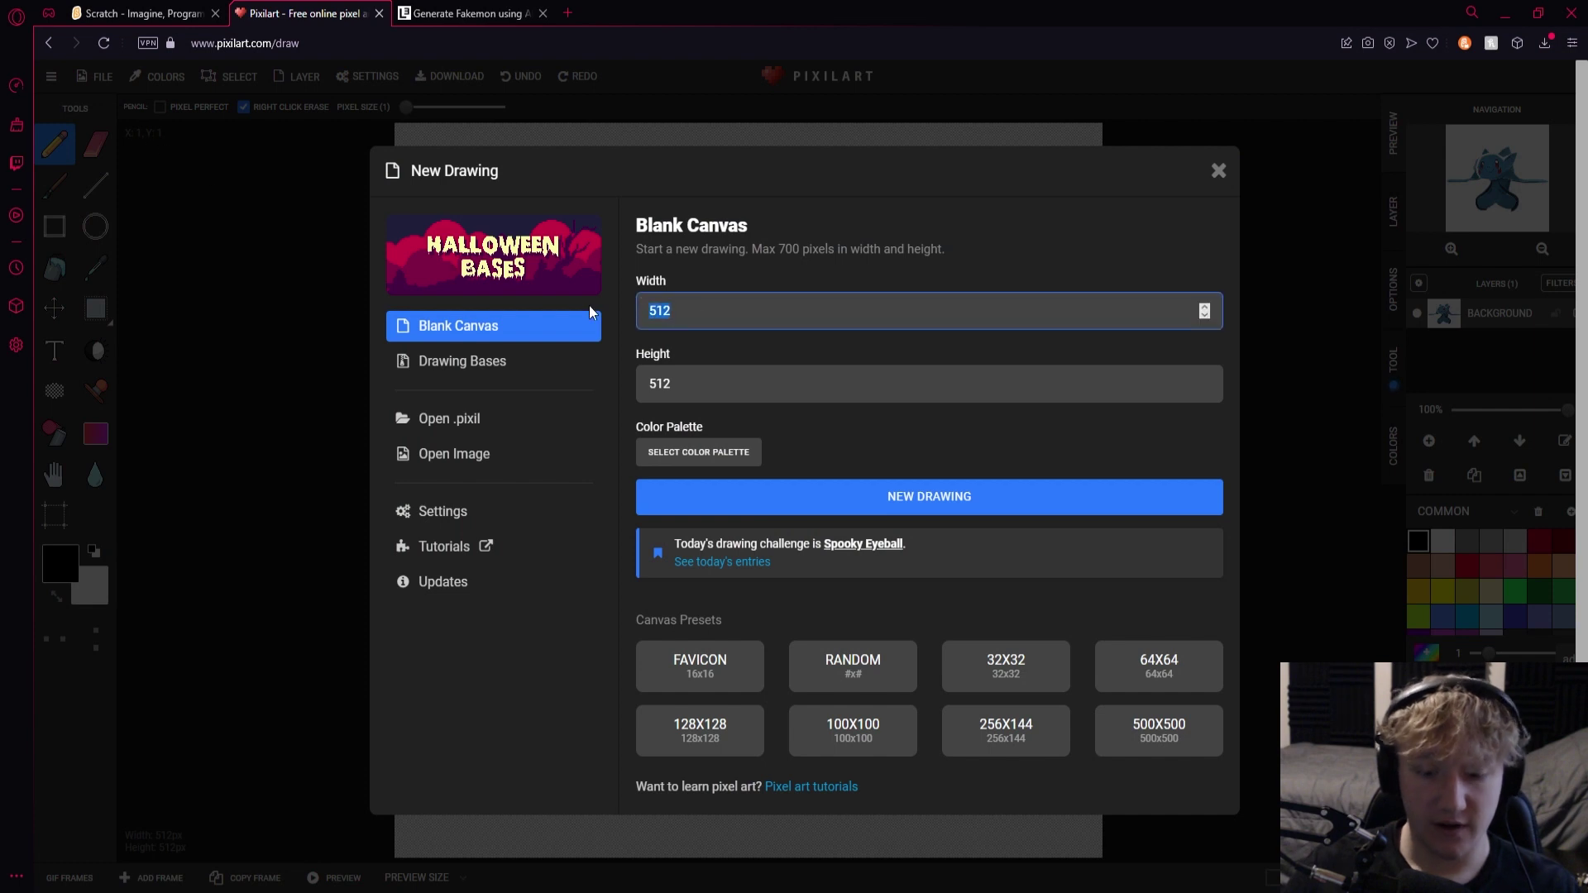
{"action": "type", "text": "96"}
{"action": "double_click", "coordinate": [633, 382]}
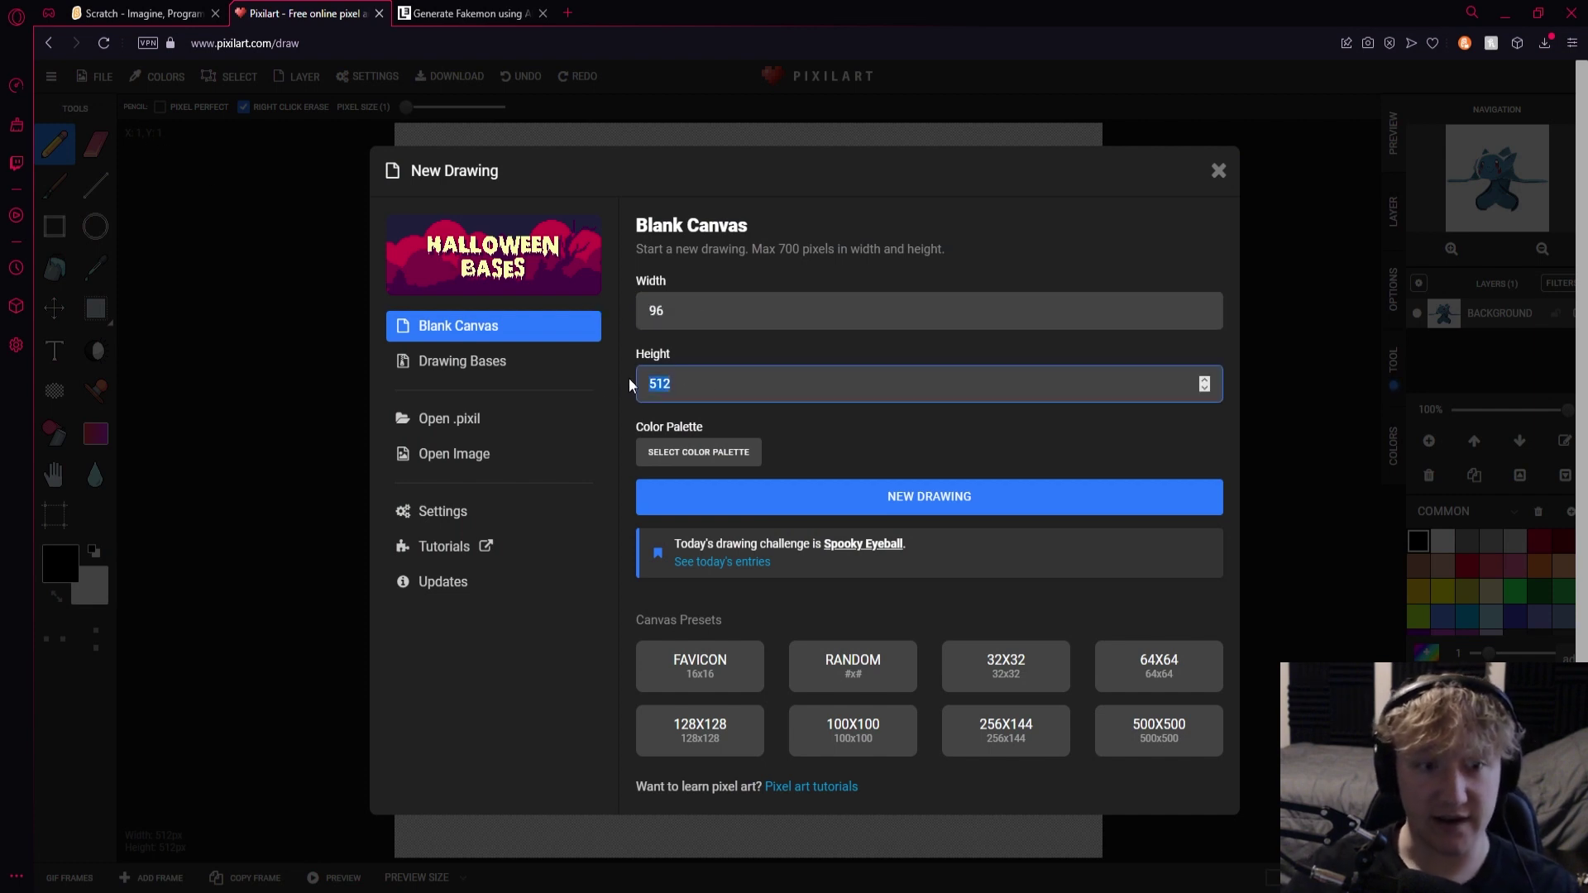
{"action": "left_click", "coordinate": [893, 500]}
{"action": "left_click", "coordinate": [887, 134]}
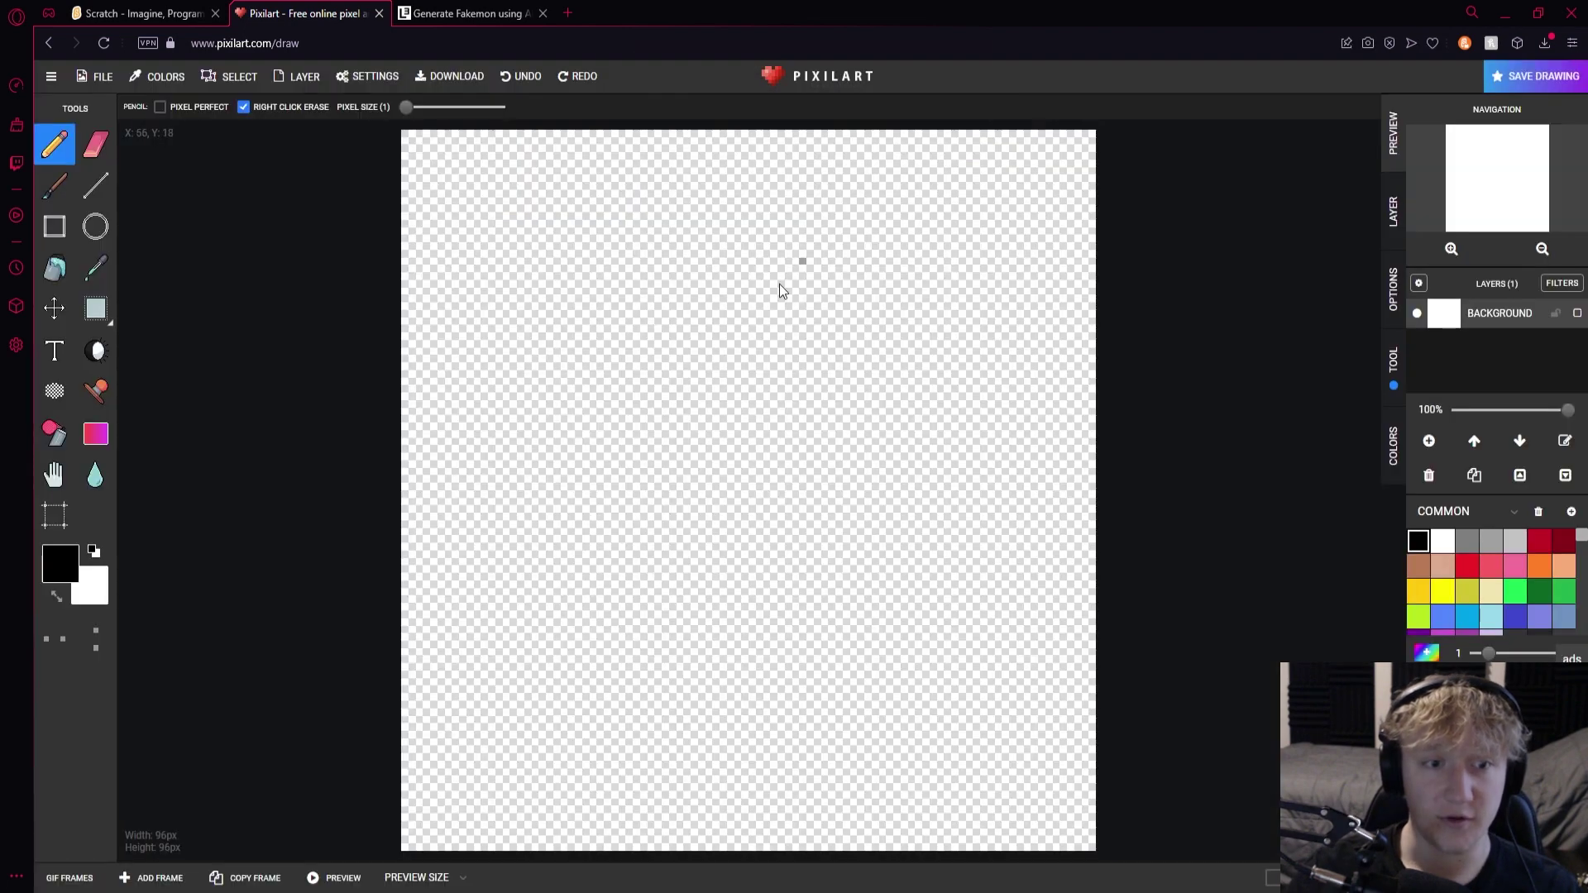
Try two freehand black round outlines with the Pencil, and undo each one
{"action": "mouse_move", "coordinate": [716, 242]}
{"action": "left_mouse_down"}
{"action": "mouse_move", "coordinate": [947, 549]}
{"action": "mouse_move", "coordinate": [724, 251]}
{"action": "left_mouse_up"}
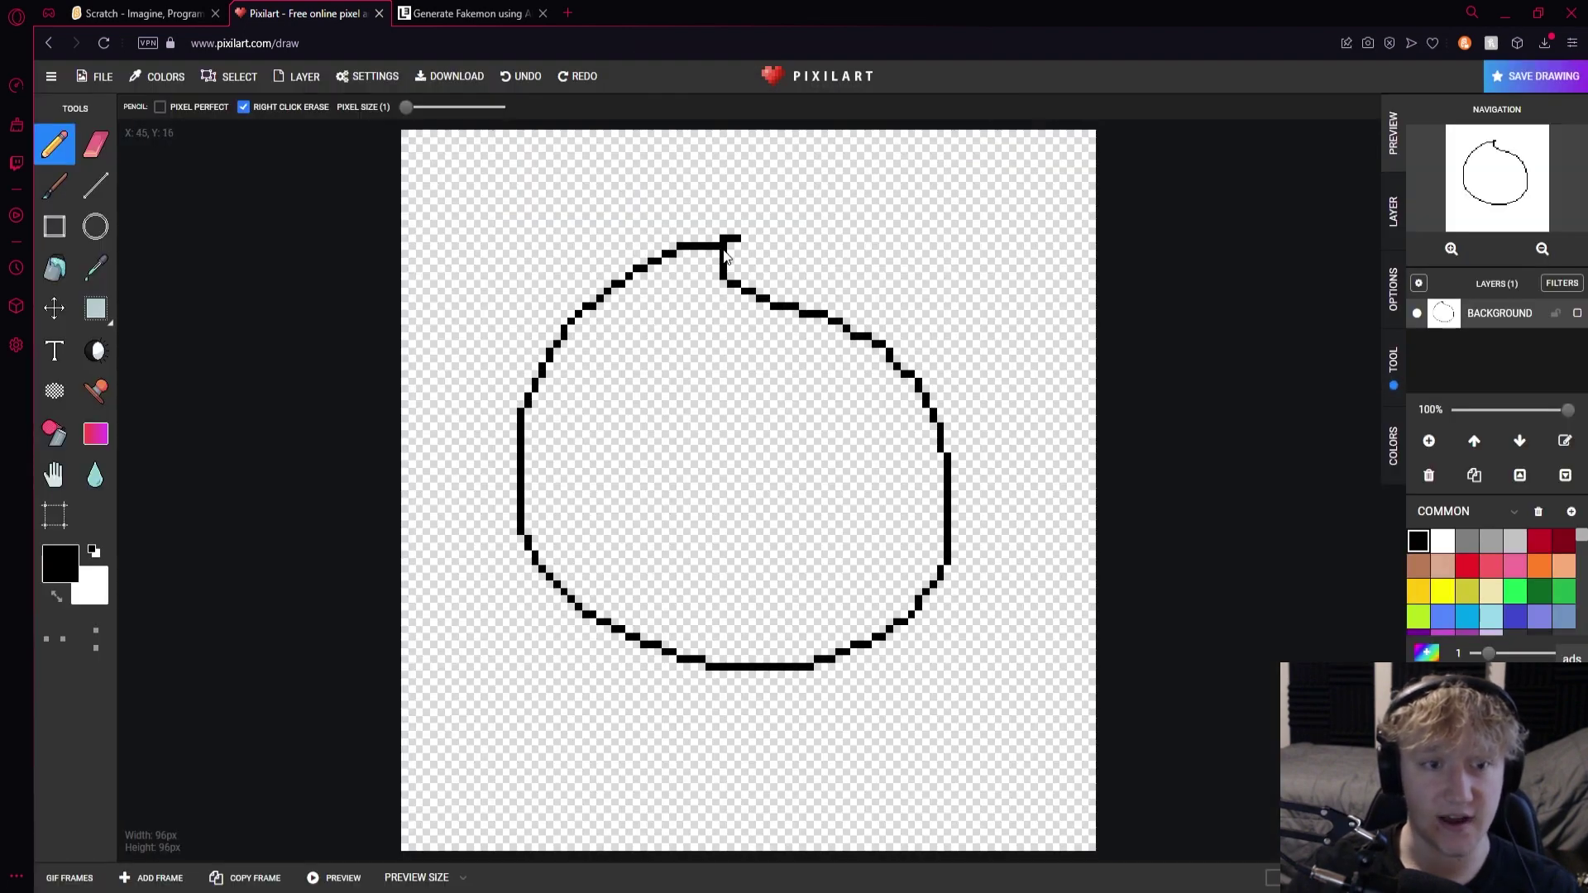
{"action": "key", "text": "ctrl+z"}
{"action": "mouse_move", "coordinate": [757, 300]}
{"action": "left_mouse_down"}
{"action": "mouse_move", "coordinate": [501, 639]}
{"action": "mouse_move", "coordinate": [769, 254]}
{"action": "left_mouse_up"}
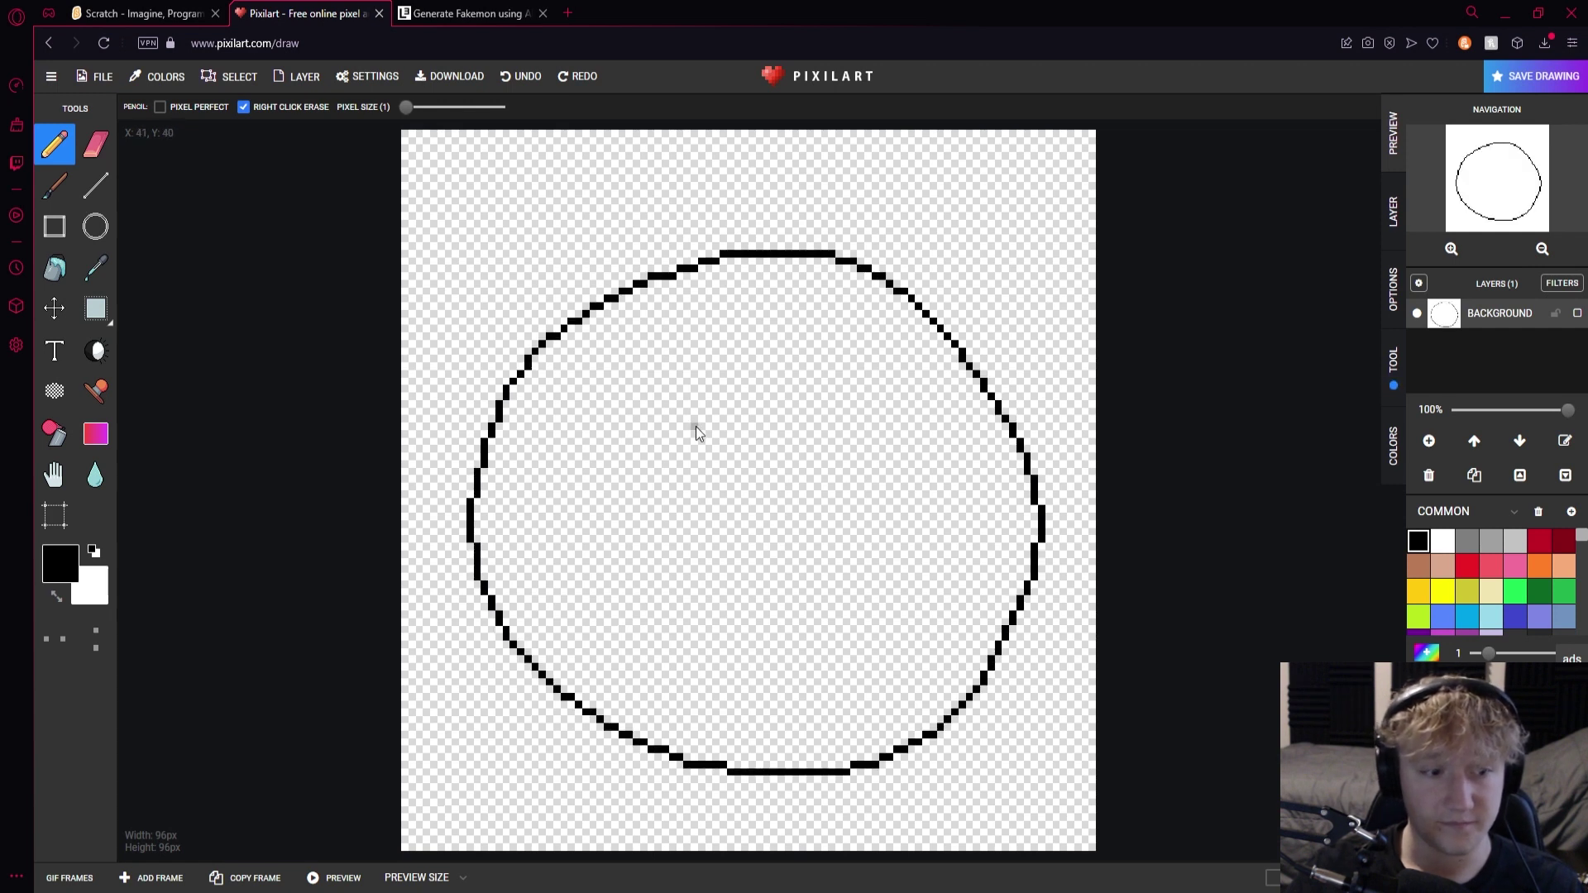
{"action": "key", "text": "ctrl+z"}
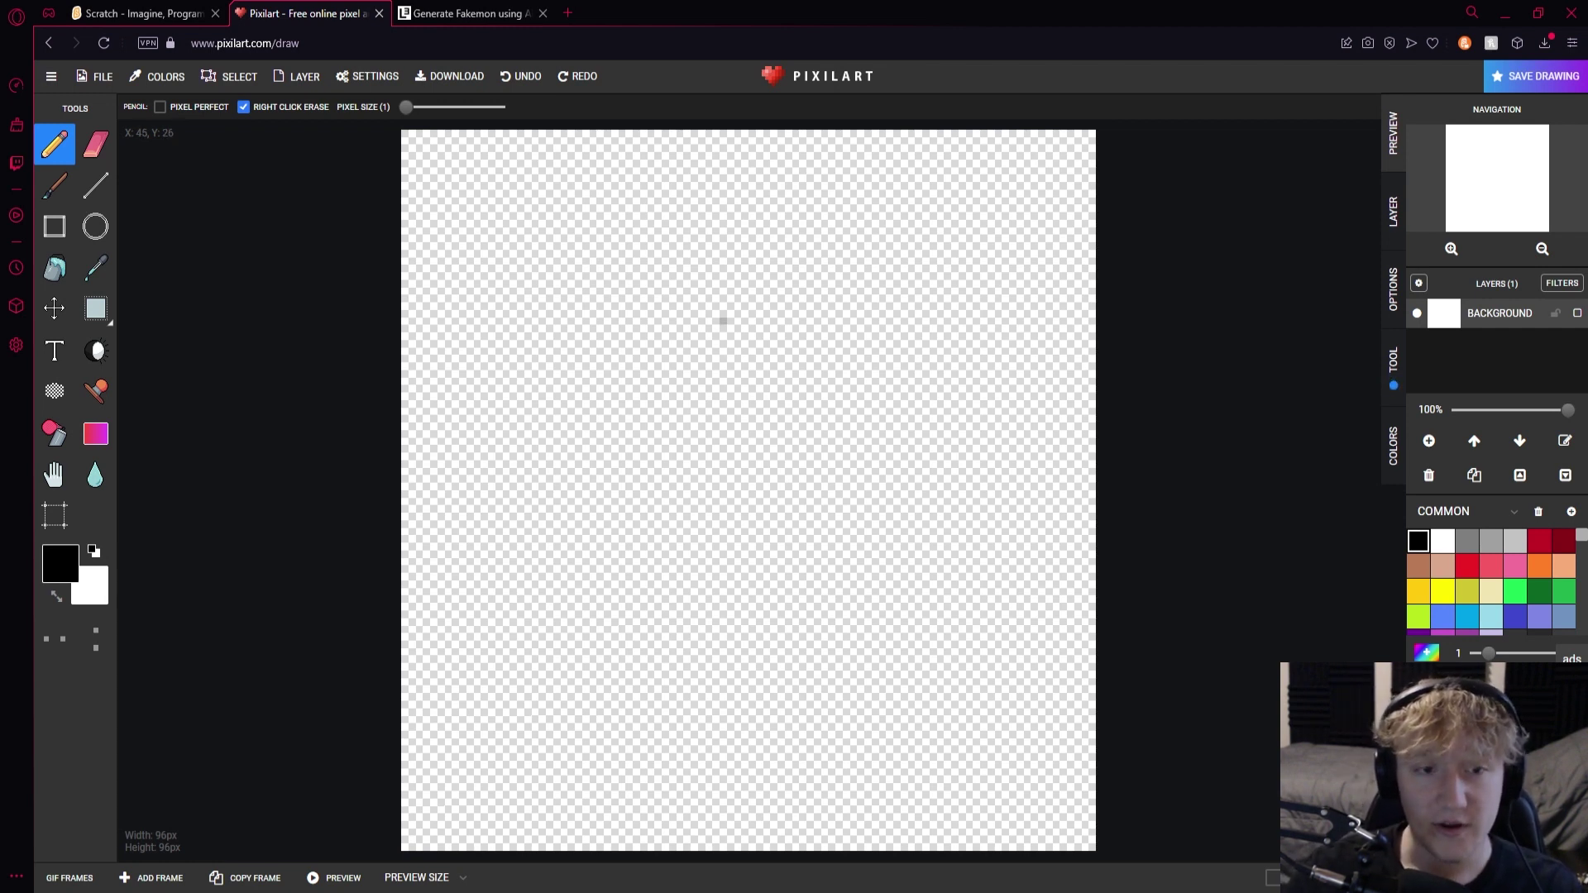
Add a layer above the background and make it active, after trying and undoing a pencil stroke on the background
{"action": "left_click", "coordinate": [1428, 441]}
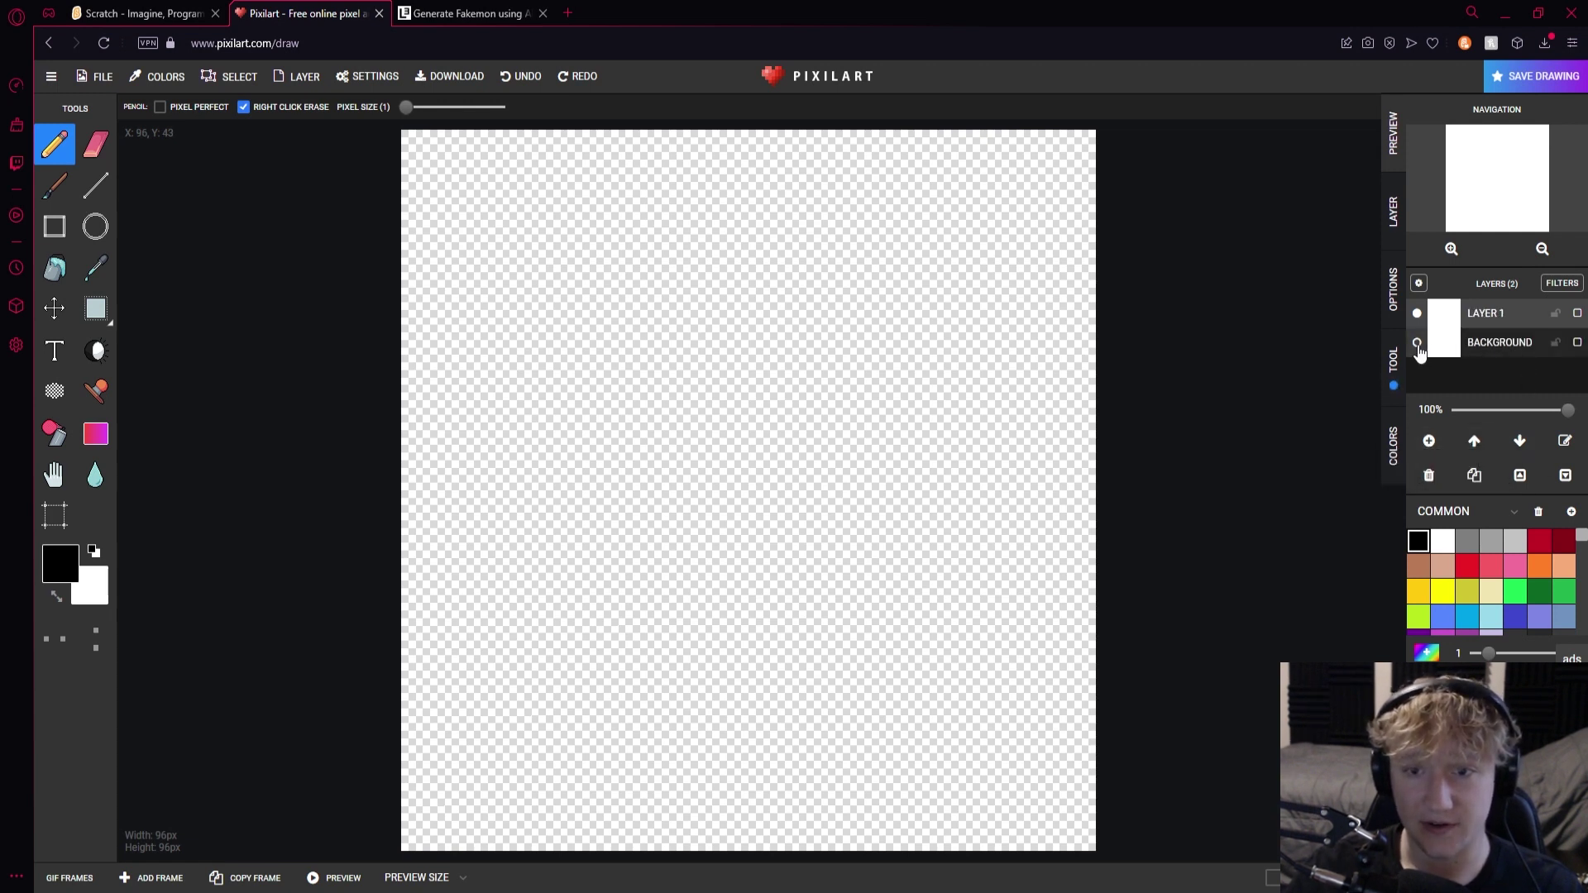
{"action": "left_click", "coordinate": [1450, 357]}
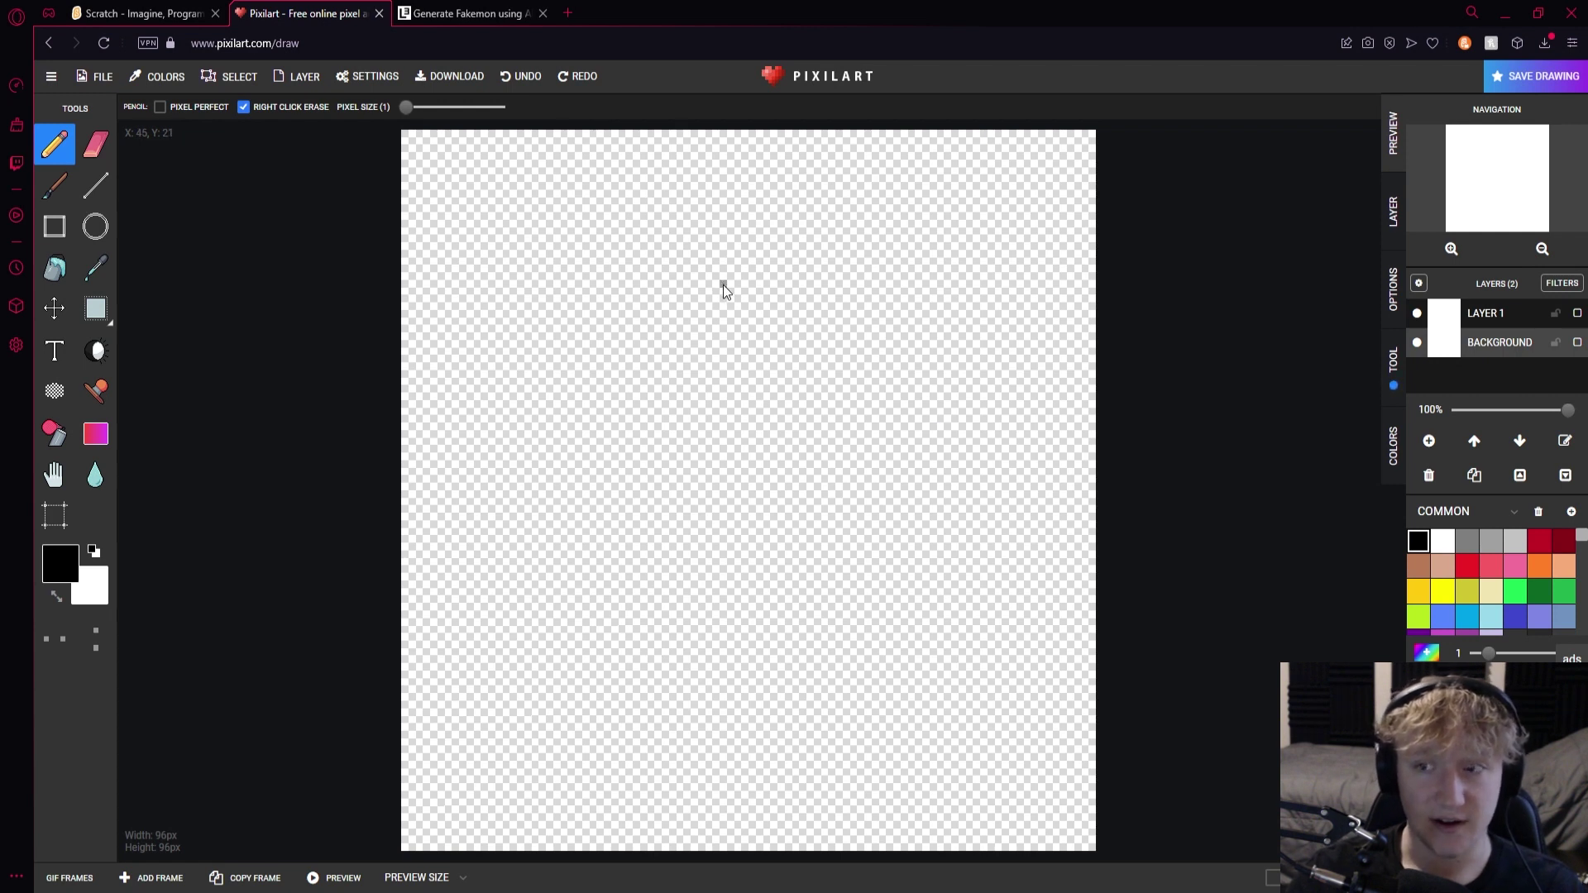
{"action": "mouse_move", "coordinate": [822, 322]}
{"action": "left_mouse_down"}
{"action": "mouse_move", "coordinate": [693, 300]}
{"action": "mouse_move", "coordinate": [617, 350]}
{"action": "mouse_move", "coordinate": [598, 426]}
{"action": "mouse_move", "coordinate": [652, 499]}
{"action": "left_mouse_up"}
{"action": "key", "text": "ctrl+z"}
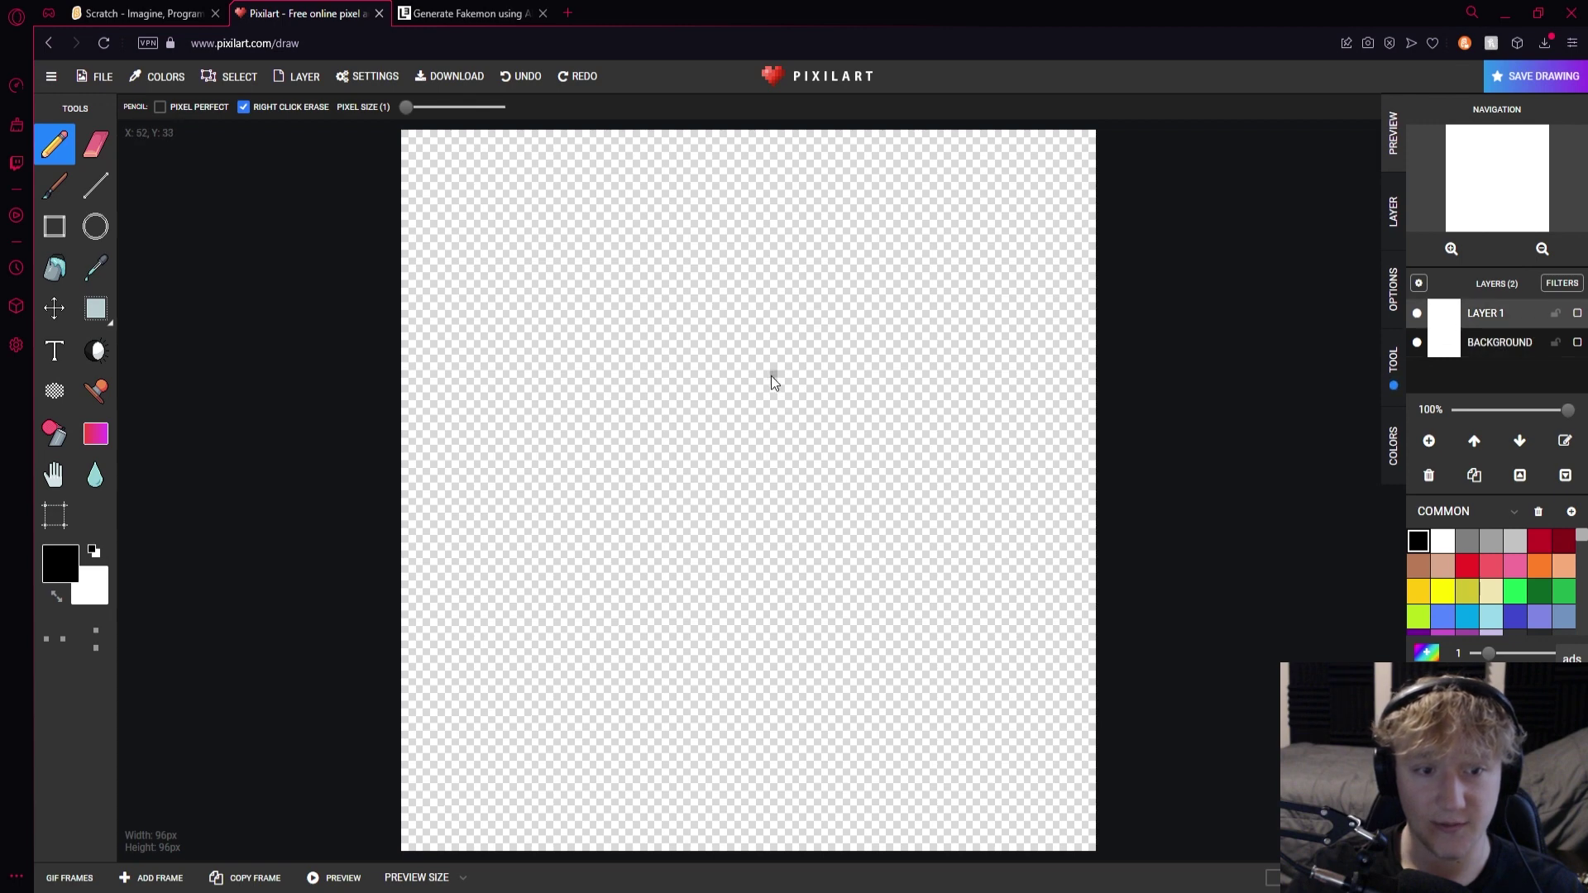
Try a rough creature sketch on the new layer with a round head, slanted body and two feet, and undo it all
{"action": "mouse_move", "coordinate": [756, 145]}
{"action": "left_mouse_down"}
{"action": "mouse_move", "coordinate": [579, 389]}
{"action": "mouse_move", "coordinate": [819, 177]}
{"action": "mouse_move", "coordinate": [777, 171]}
{"action": "left_mouse_up"}
{"action": "left_click_drag", "start_coordinate": [830, 385], "coordinate": [894, 711]}
{"action": "mouse_move", "coordinate": [672, 402]}
{"action": "left_mouse_down"}
{"action": "mouse_move", "coordinate": [807, 660]}
{"action": "mouse_move", "coordinate": [721, 704]}
{"action": "mouse_move", "coordinate": [691, 818]}
{"action": "mouse_move", "coordinate": [845, 723]}
{"action": "mouse_move", "coordinate": [1045, 821]}
{"action": "mouse_move", "coordinate": [1008, 680]}
{"action": "left_mouse_up"}
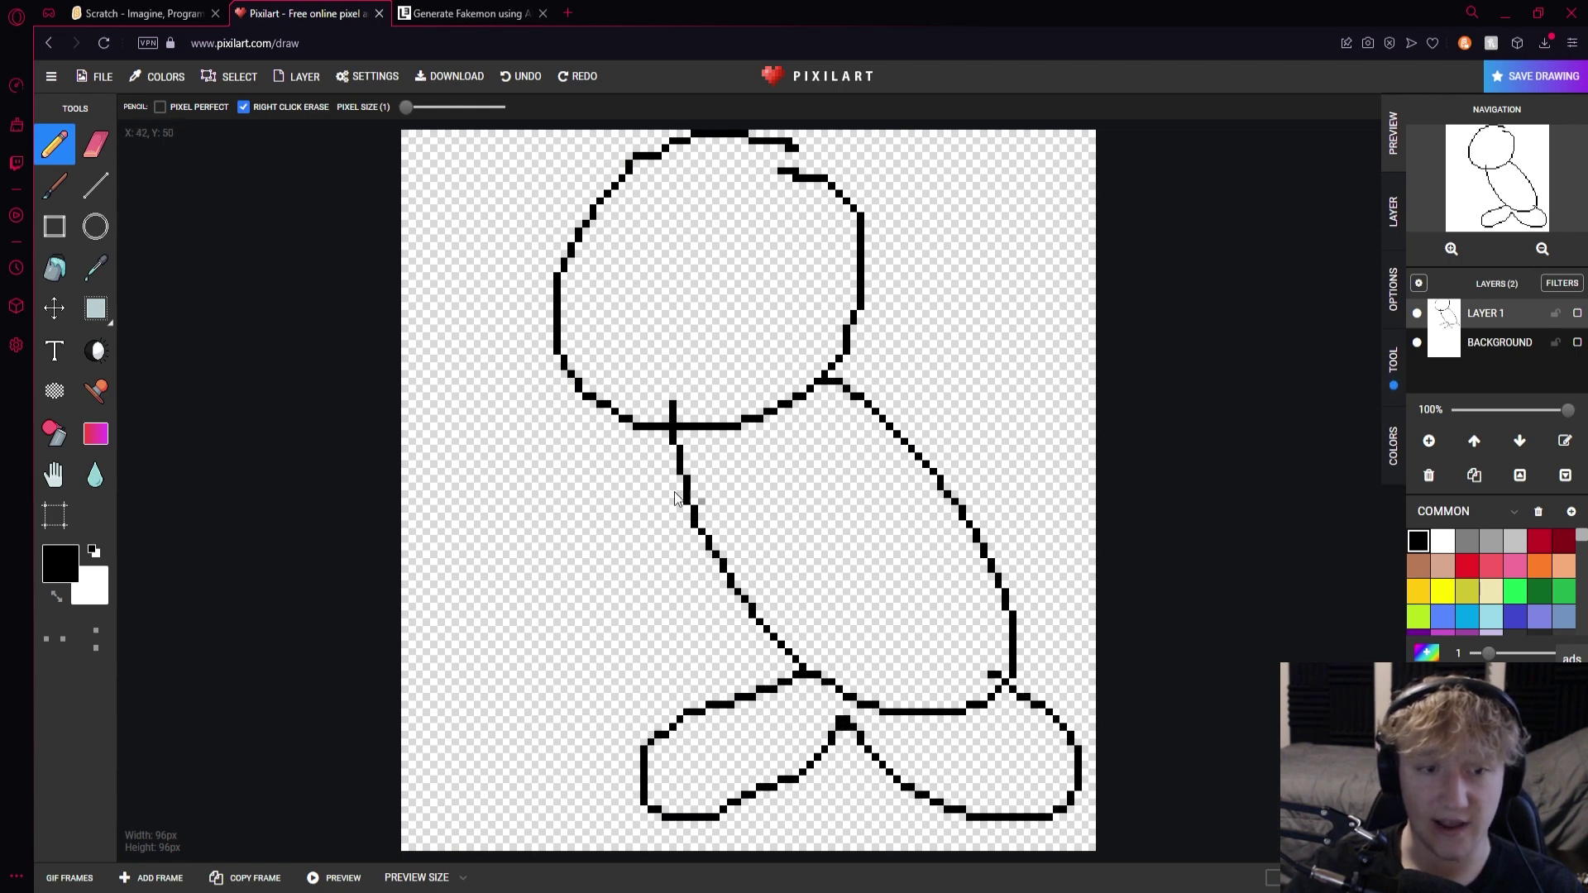
{"action": "key", "text": "ctrl+z"}
{"action": "key", "text": "ctrl+z"}
{"action": "key", "text": "ctrl+z"}
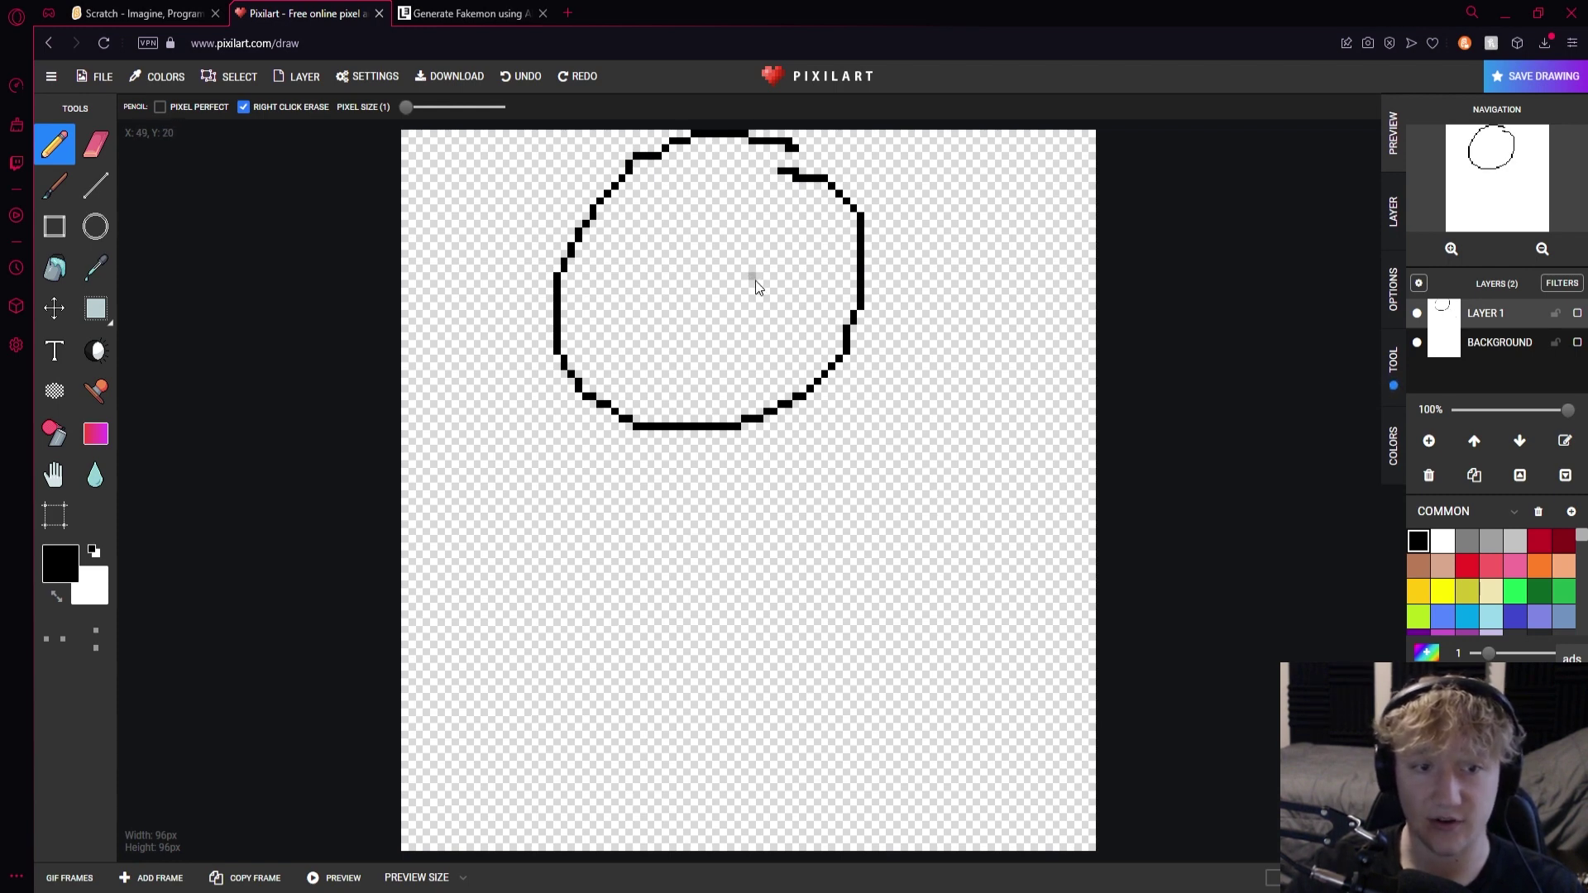
{"action": "key", "text": "ctrl+z"}
Try a freehand stroke and a large rough square outline on the new layer, and undo them
{"action": "mouse_move", "coordinate": [765, 370]}
{"action": "left_mouse_down"}
{"action": "mouse_move", "coordinate": [880, 439]}
{"action": "mouse_move", "coordinate": [878, 378]}
{"action": "left_mouse_up"}
{"action": "key", "text": "ctrl+z"}
{"action": "left_click_drag", "start_coordinate": [542, 253], "coordinate": [559, 704]}
{"action": "mouse_move", "coordinate": [796, 739]}
{"action": "left_mouse_down"}
{"action": "mouse_move", "coordinate": [942, 263]}
{"action": "mouse_move", "coordinate": [542, 224]}
{"action": "left_mouse_up"}
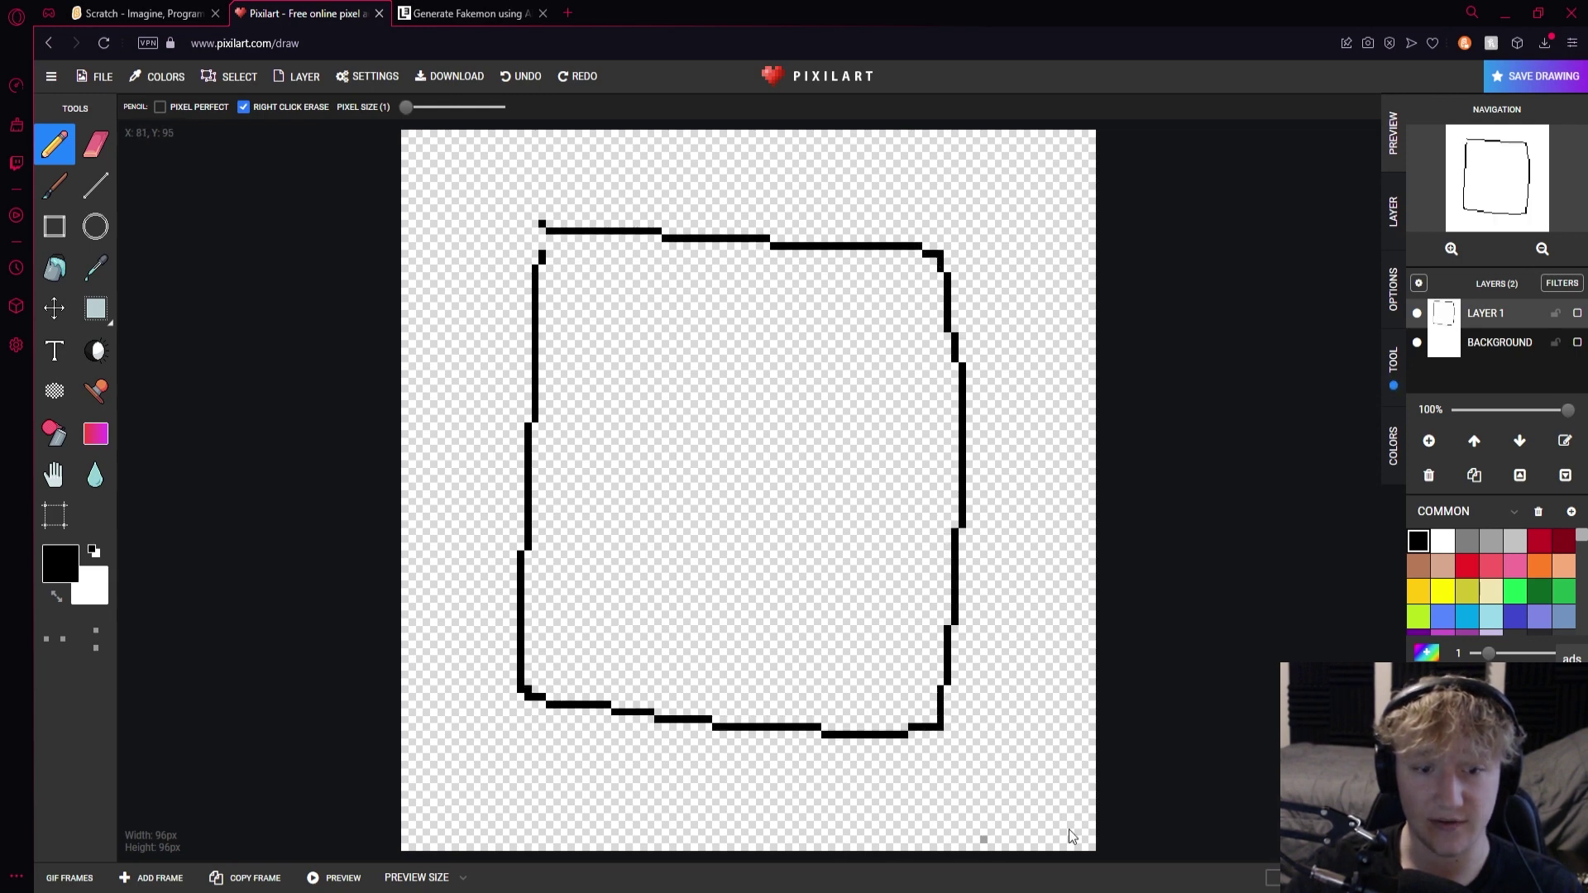
{"action": "key", "text": "ctrl+z"}
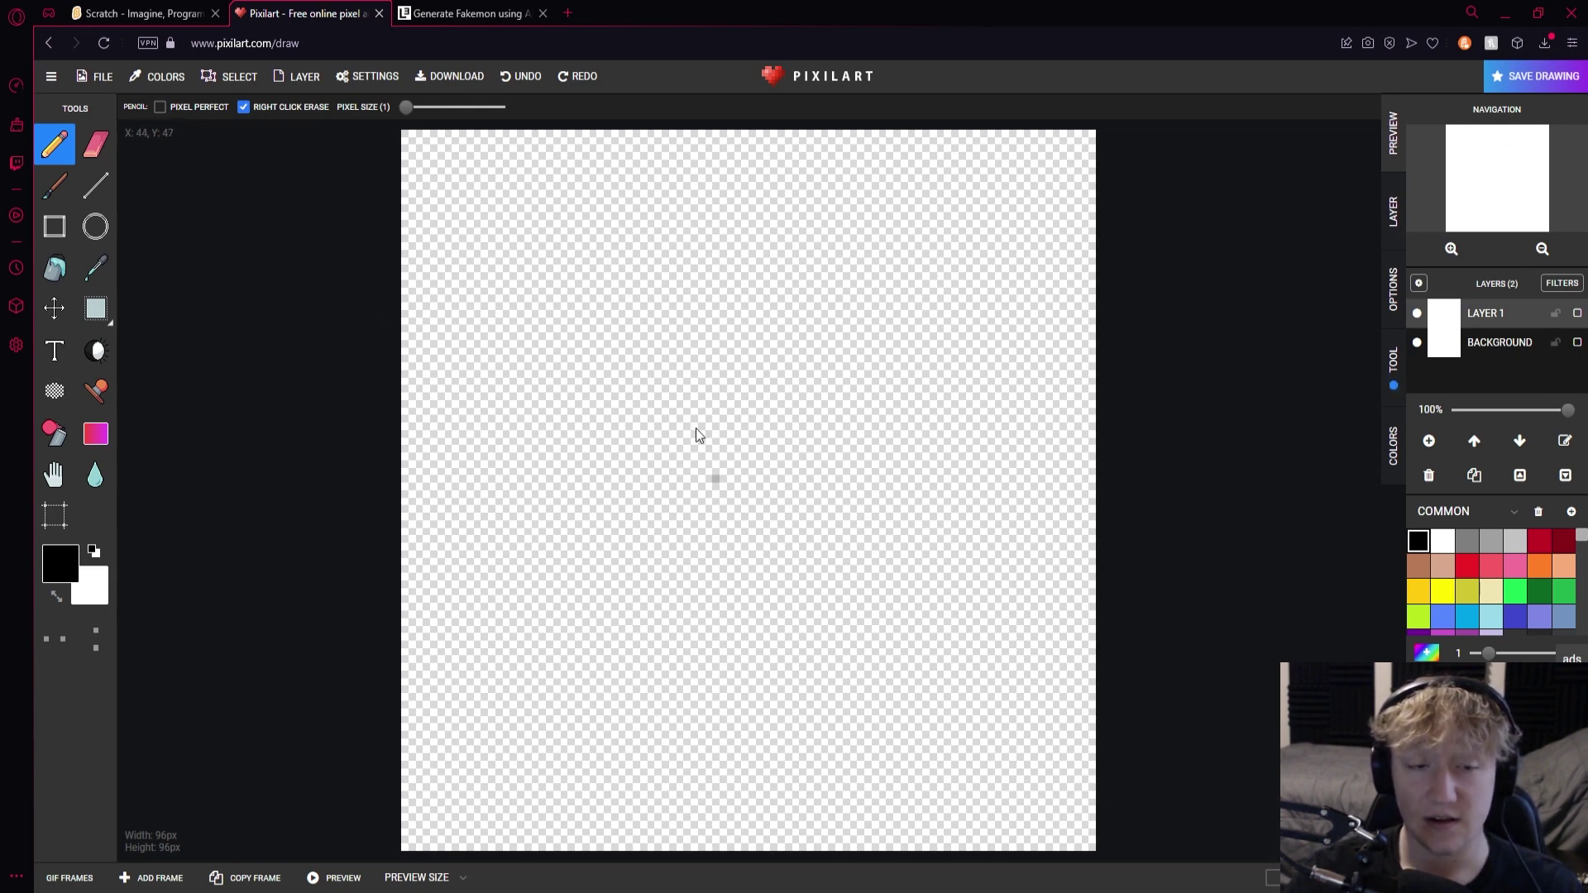
Draw a small black rounded outline with a pointed ear-like tip in the canvas's upper middle, closing its gap with a single pixel
{"action": "mouse_move", "coordinate": [664, 371]}
{"action": "left_mouse_down"}
{"action": "mouse_move", "coordinate": [696, 431]}
{"action": "mouse_move", "coordinate": [768, 442]}
{"action": "mouse_move", "coordinate": [820, 425]}
{"action": "mouse_move", "coordinate": [873, 301]}
{"action": "mouse_move", "coordinate": [794, 332]}
{"action": "mouse_move", "coordinate": [734, 311]}
{"action": "mouse_move", "coordinate": [665, 370]}
{"action": "left_mouse_up"}
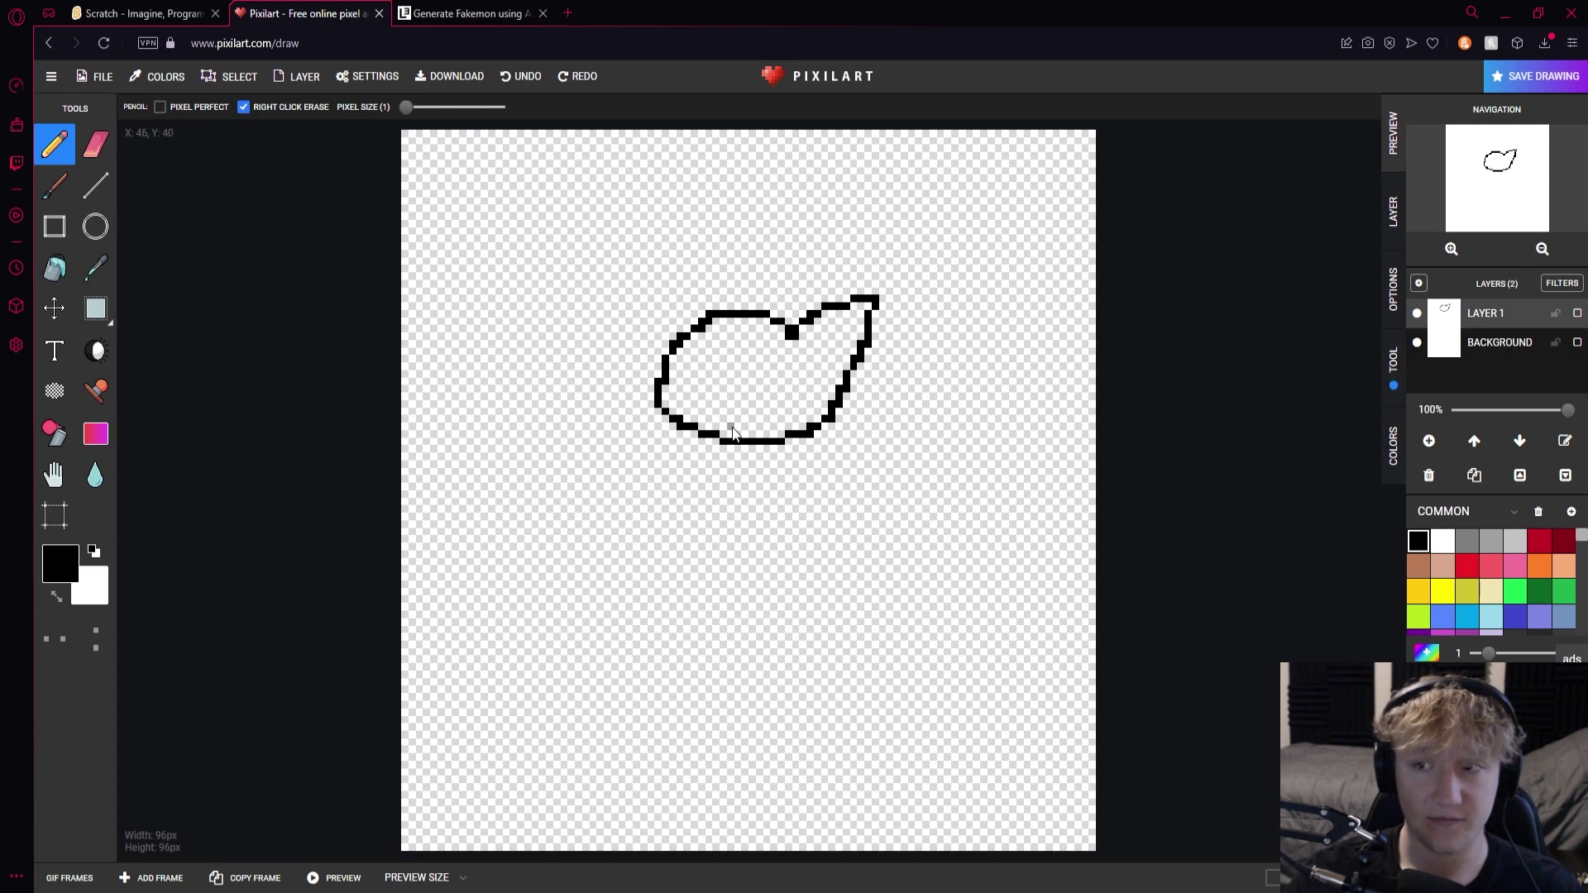
{"action": "left_click", "coordinate": [656, 414]}
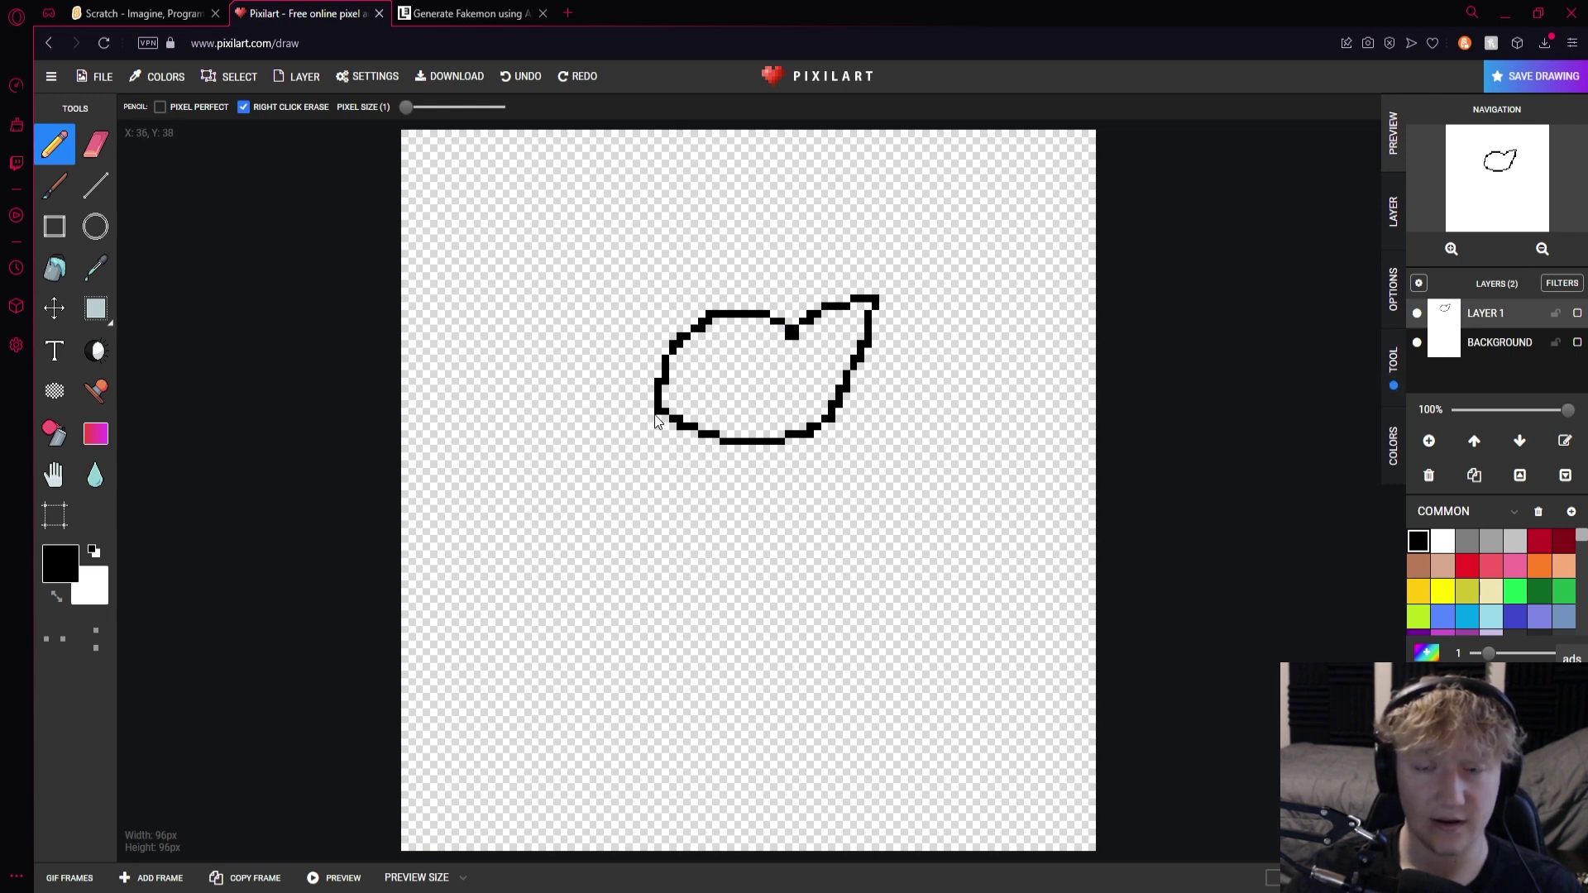
Sketch two long sideways arms and a flared two-footed body below the head outline, and shift the sketch slightly up
{"action": "mouse_move", "coordinate": [554, 469]}
{"action": "left_mouse_down"}
{"action": "mouse_move", "coordinate": [506, 476]}
{"action": "mouse_move", "coordinate": [673, 464]}
{"action": "mouse_move", "coordinate": [705, 435]}
{"action": "left_mouse_up"}
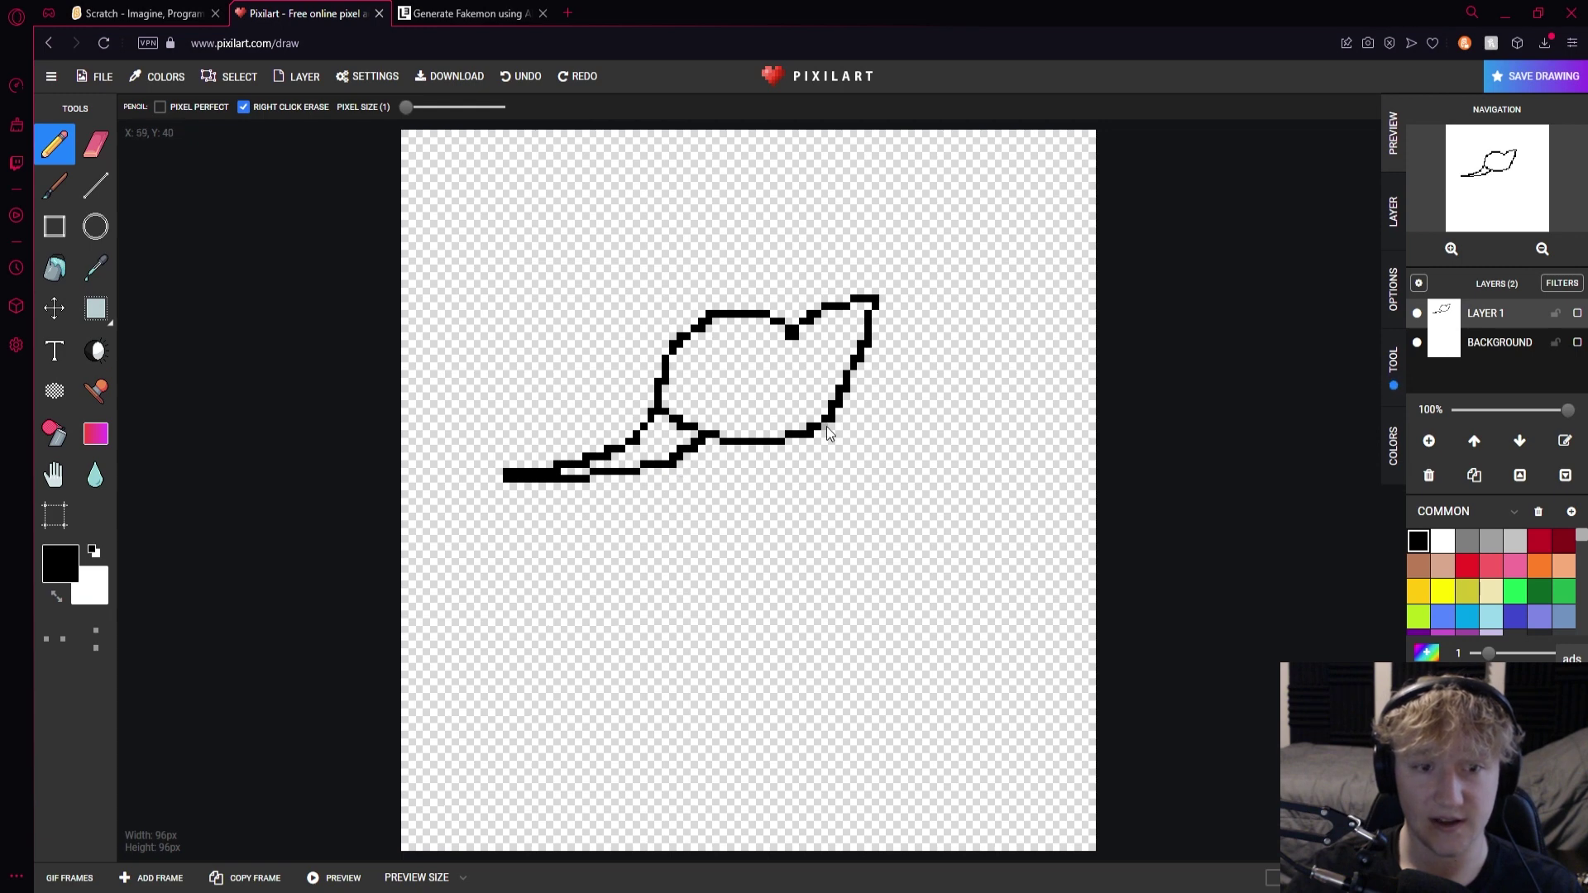
{"action": "mouse_move", "coordinate": [841, 416]}
{"action": "left_mouse_down"}
{"action": "mouse_move", "coordinate": [871, 445]}
{"action": "mouse_move", "coordinate": [982, 477]}
{"action": "mouse_move", "coordinate": [854, 485]}
{"action": "mouse_move", "coordinate": [779, 450]}
{"action": "mouse_move", "coordinate": [705, 496]}
{"action": "mouse_move", "coordinate": [619, 605]}
{"action": "mouse_move", "coordinate": [600, 644]}
{"action": "mouse_move", "coordinate": [626, 681]}
{"action": "mouse_move", "coordinate": [758, 655]}
{"action": "mouse_move", "coordinate": [792, 682]}
{"action": "mouse_move", "coordinate": [900, 677]}
{"action": "mouse_move", "coordinate": [895, 621]}
{"action": "mouse_move", "coordinate": [822, 547]}
{"action": "mouse_move", "coordinate": [775, 446]}
{"action": "left_mouse_up"}
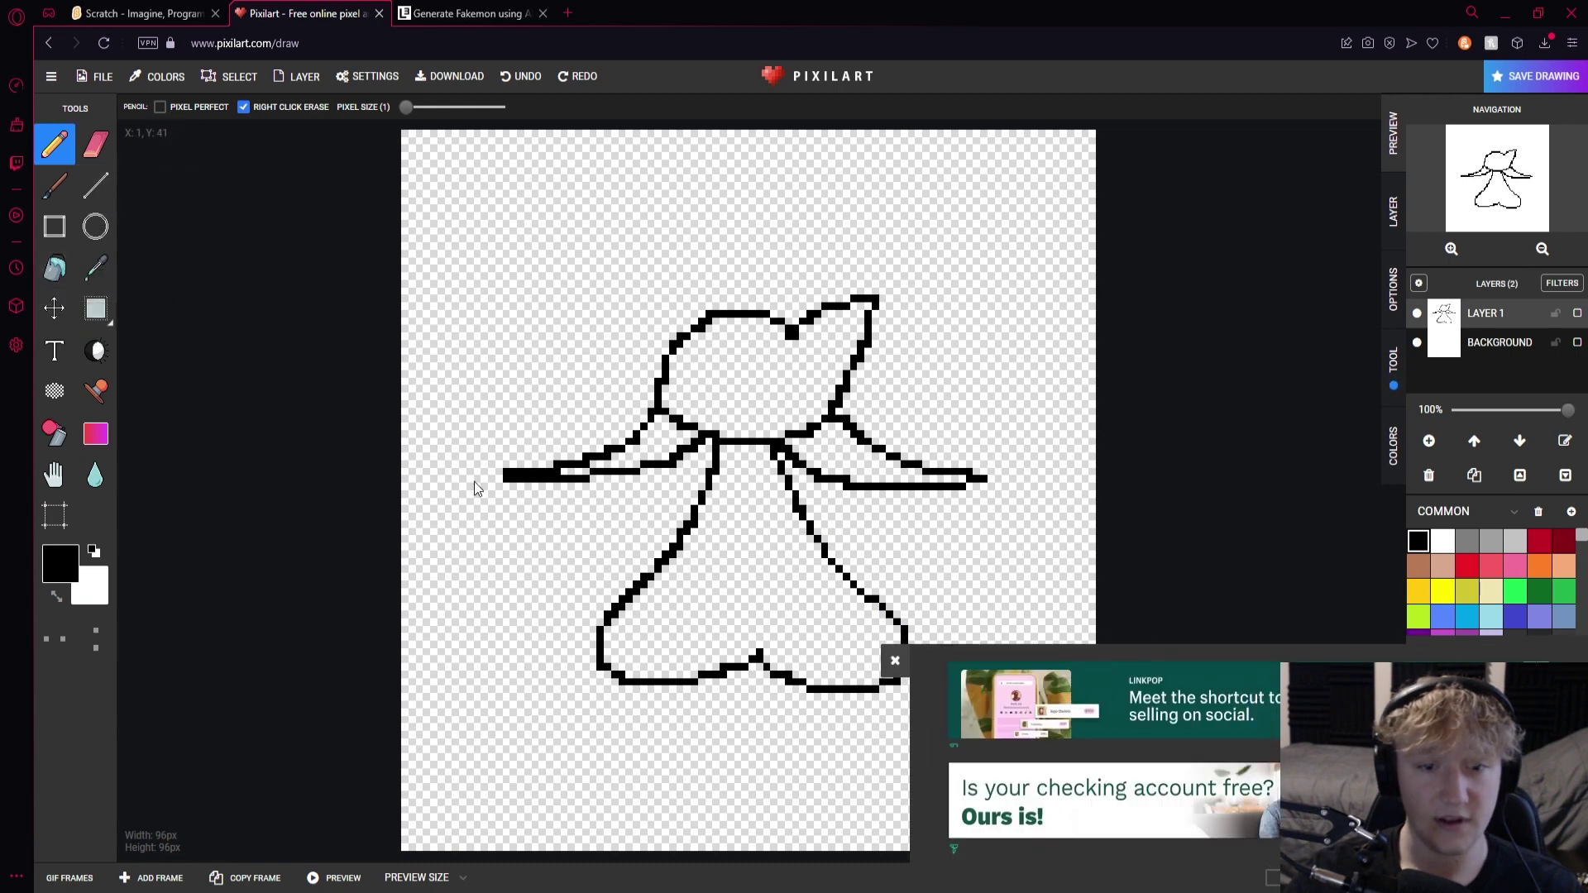
{"action": "left_click", "coordinate": [895, 660]}
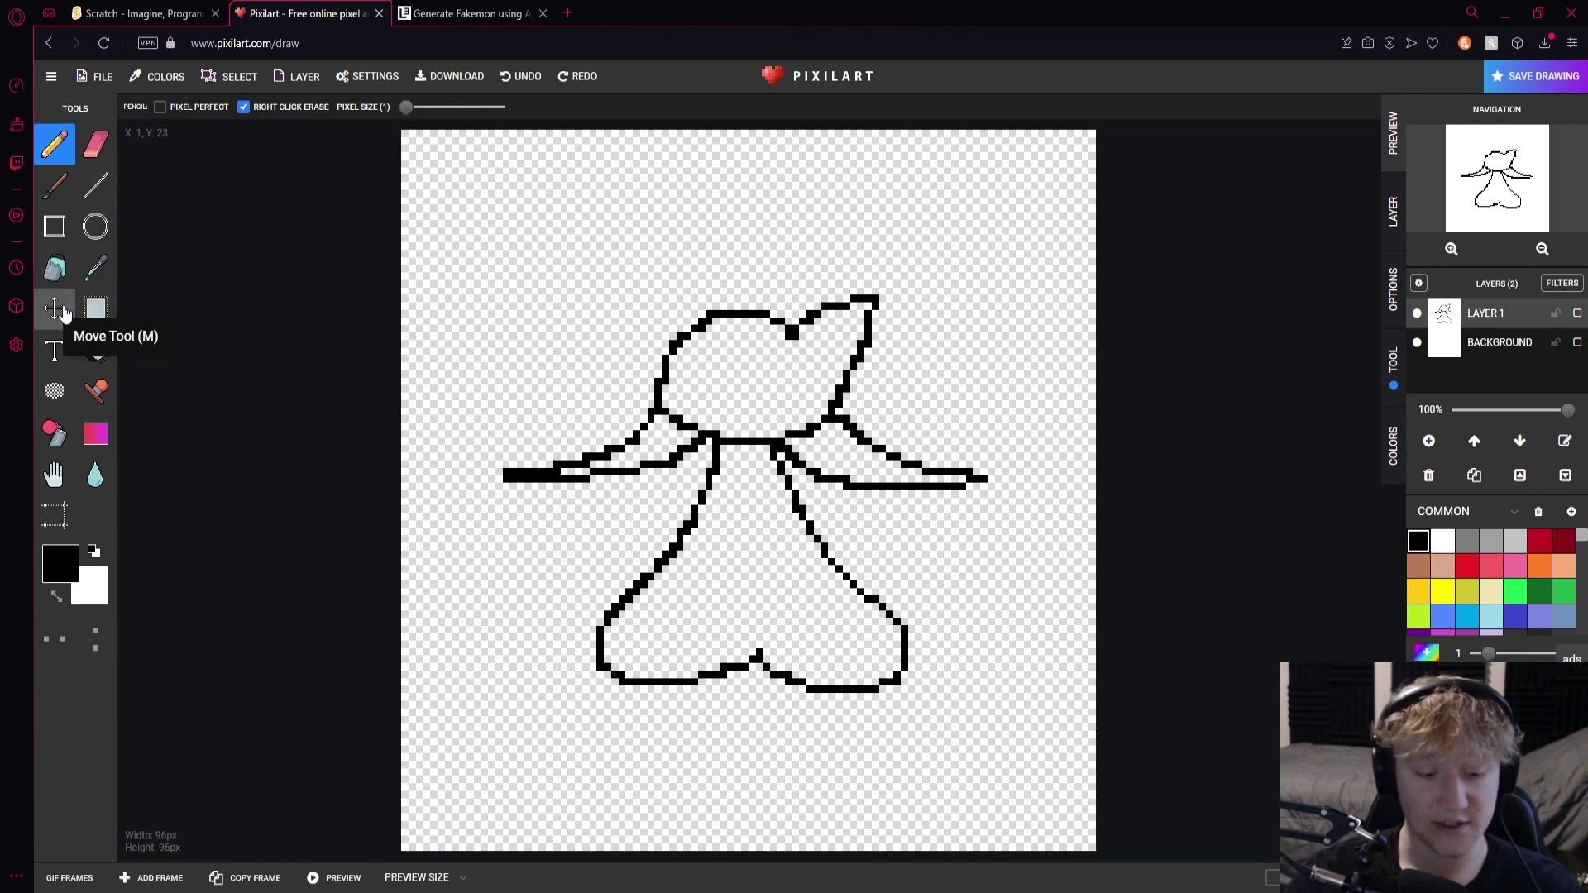
{"action": "left_click", "coordinate": [58, 311]}
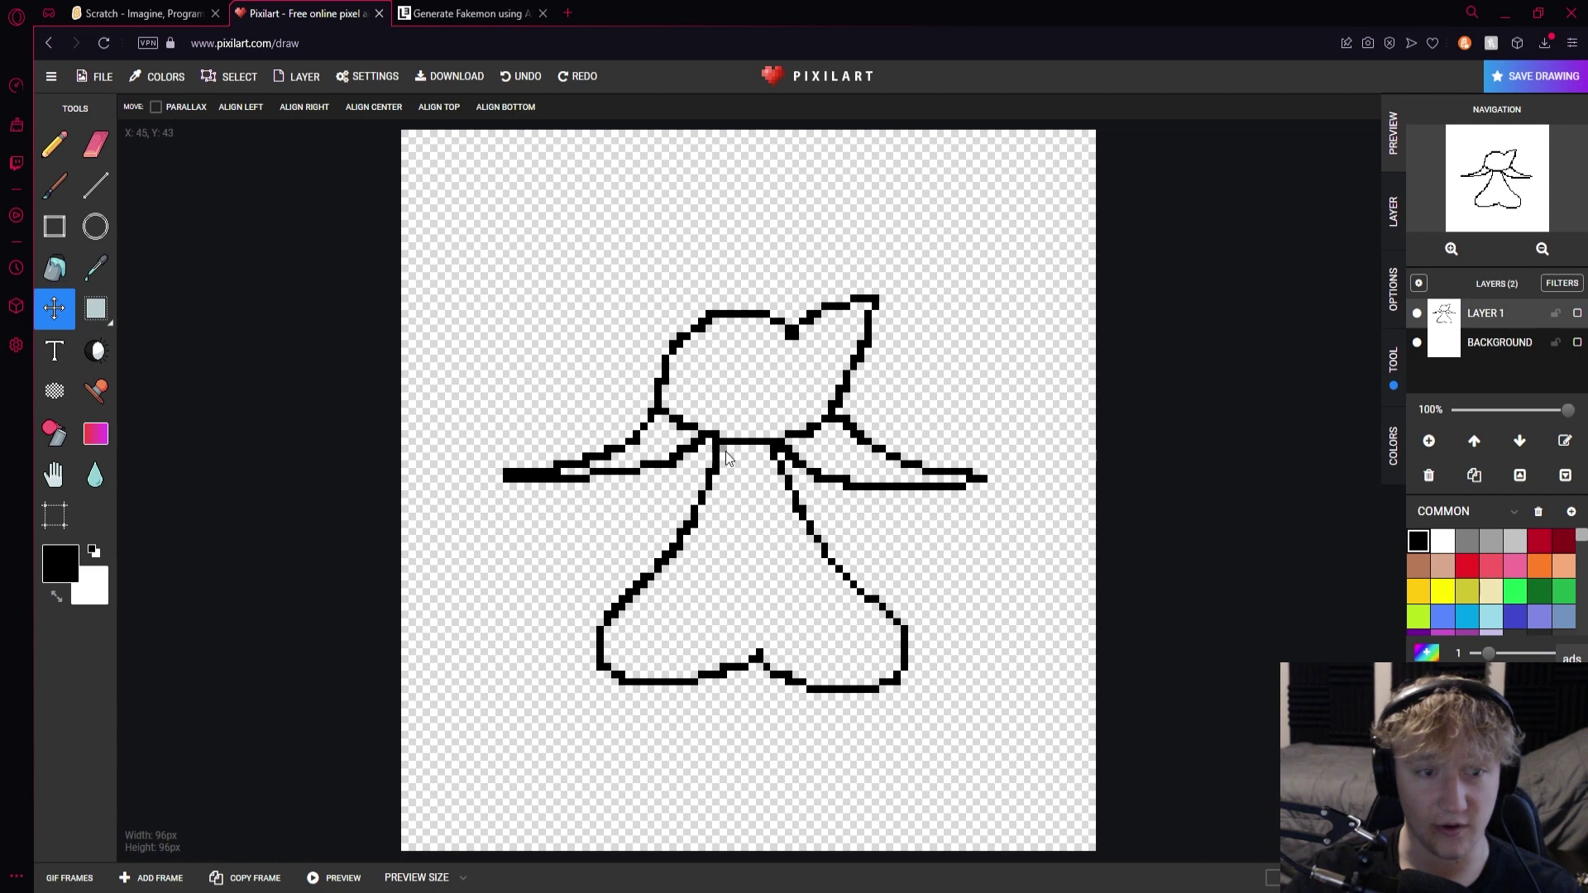
{"action": "mouse_move", "coordinate": [716, 448]}
{"action": "left_mouse_down"}
{"action": "mouse_move", "coordinate": [695, 397]}
{"action": "mouse_move", "coordinate": [728, 400]}
{"action": "mouse_move", "coordinate": [760, 431]}
{"action": "mouse_move", "coordinate": [613, 320]}
{"action": "mouse_move", "coordinate": [813, 324]}
{"action": "mouse_move", "coordinate": [742, 385]}
{"action": "mouse_move", "coordinate": [756, 364]}
{"action": "left_mouse_up"}
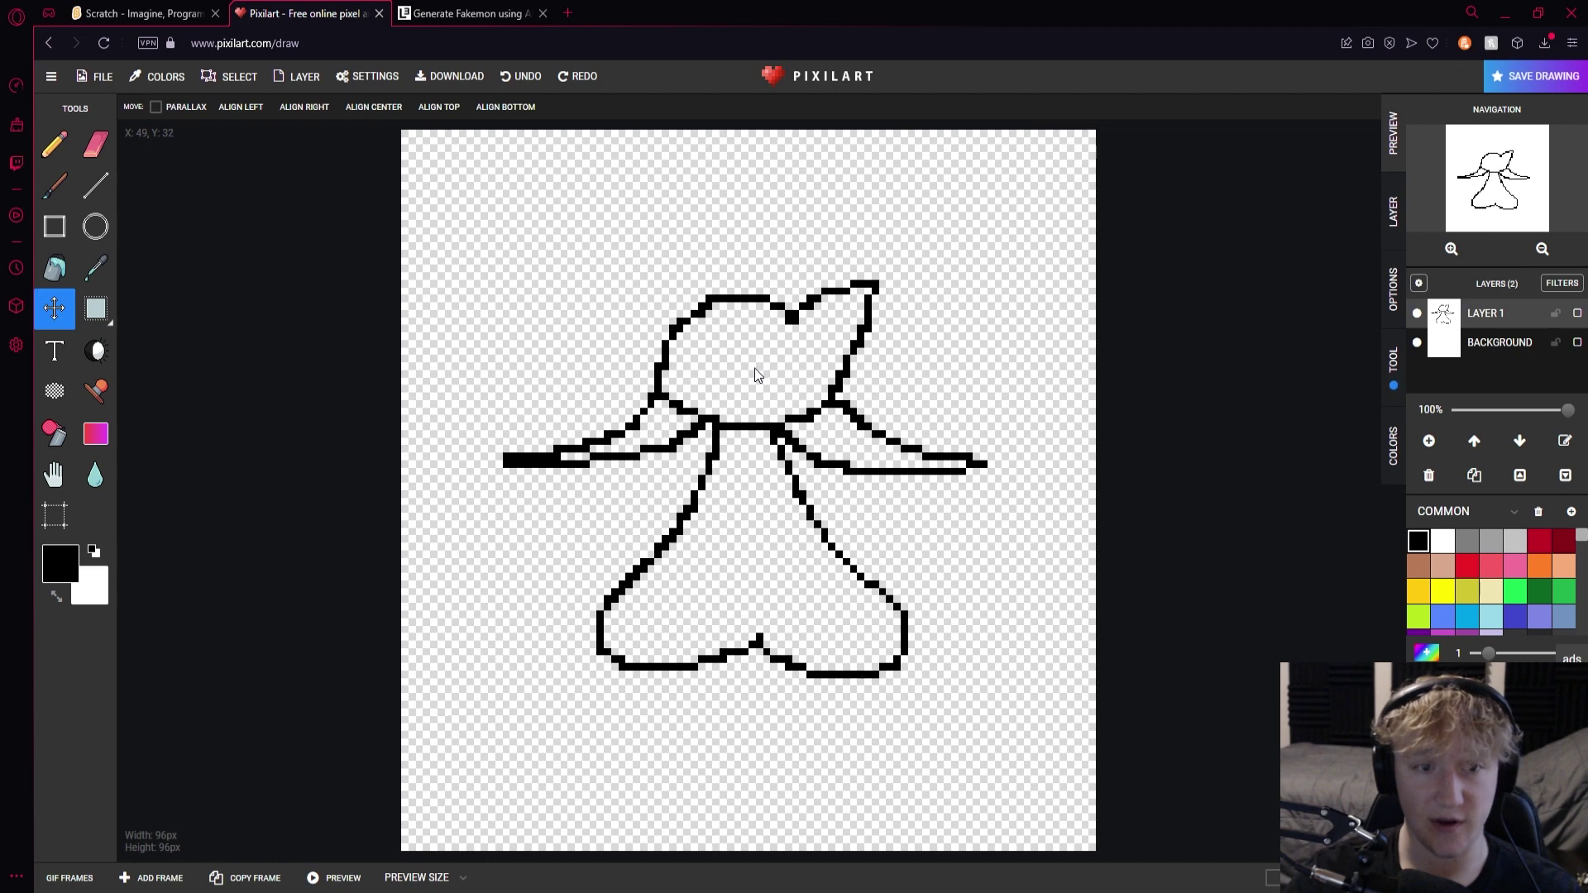
{"action": "left_click_drag", "start_coordinate": [746, 395], "coordinate": [744, 400]}
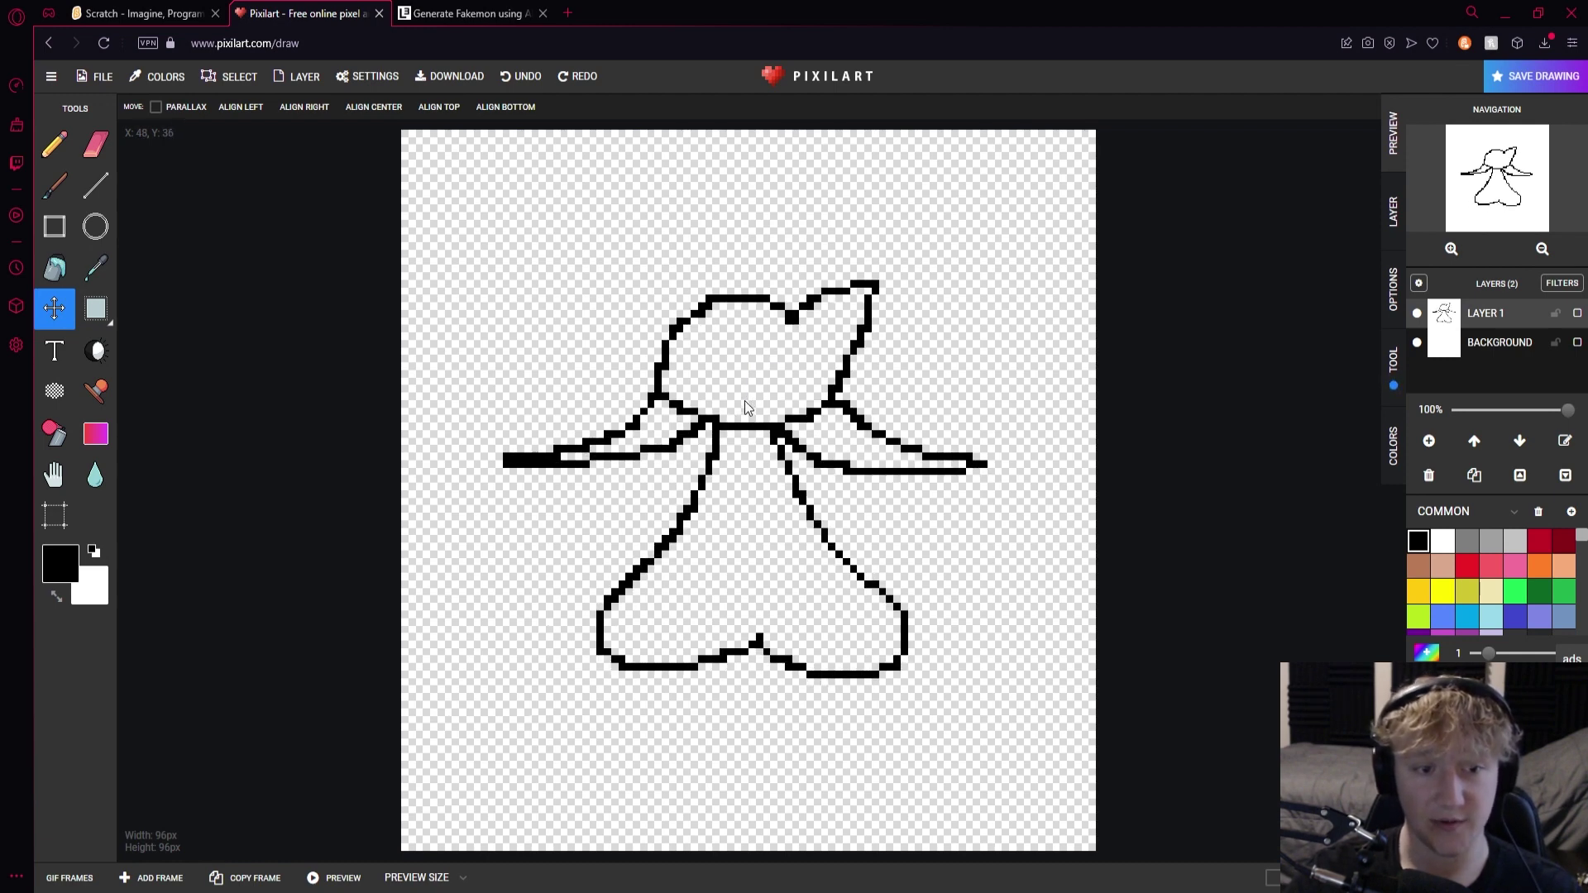
Undo the move and every pencil stroke of the sketch on Layer 1
{"action": "key", "text": "ctrl+z"}
{"action": "key", "text": "ctrl+z"}
{"action": "key", "text": "ctrl+z"}
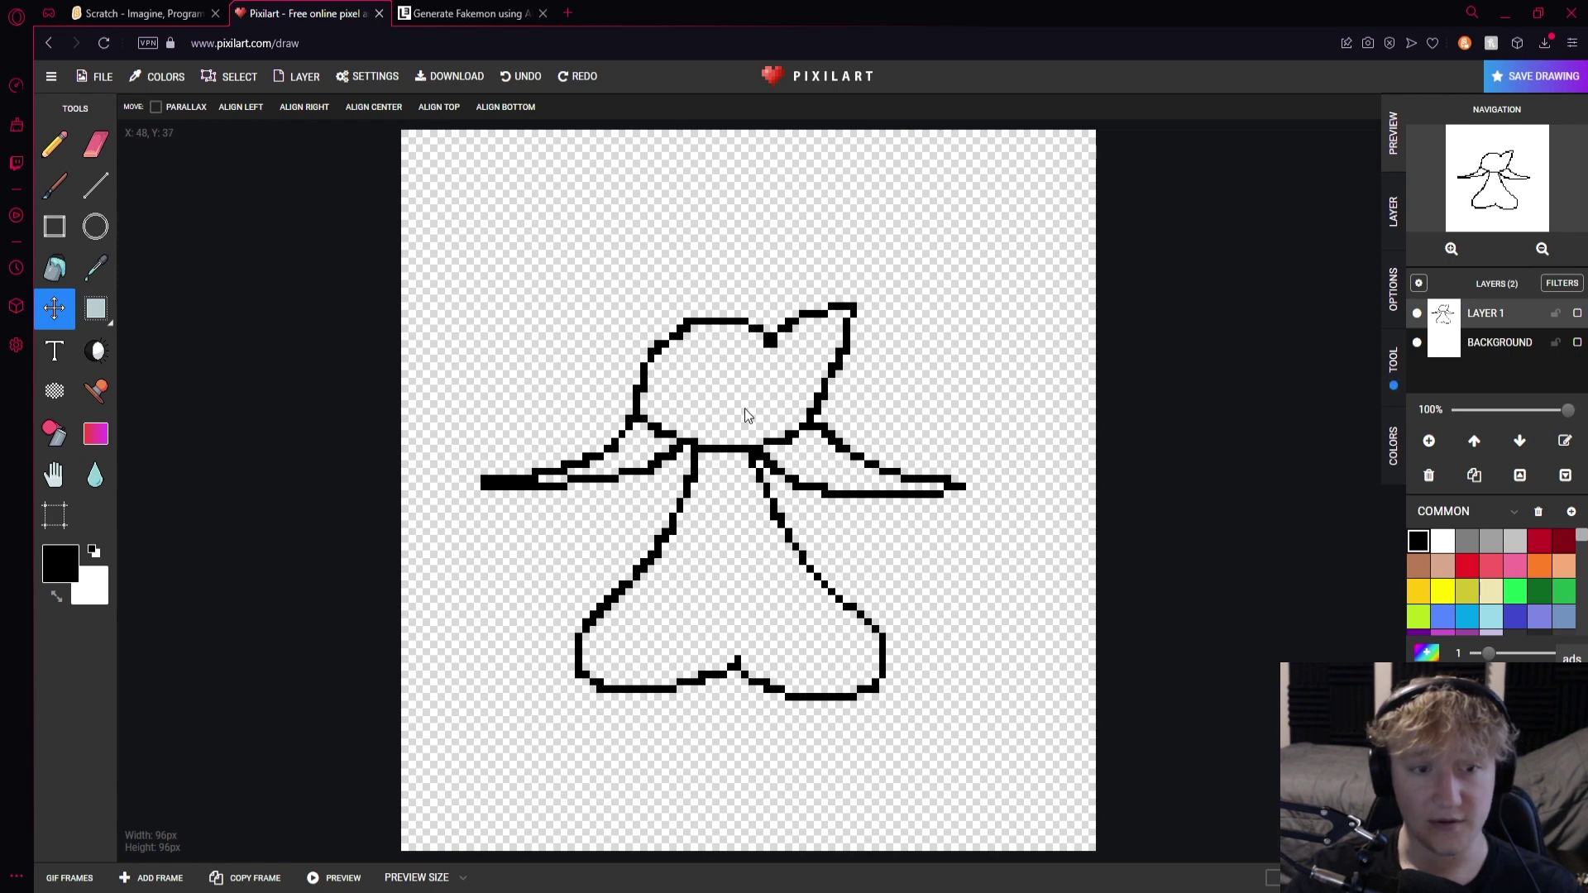
{"action": "key", "text": "ctrl+z"}
{"action": "key", "text": "ctrl+z"}
{"action": "key", "text": "ctrl+z"}
{"action": "key", "text": "ctrl+z"}
{"action": "key", "text": "ctrl+z"}
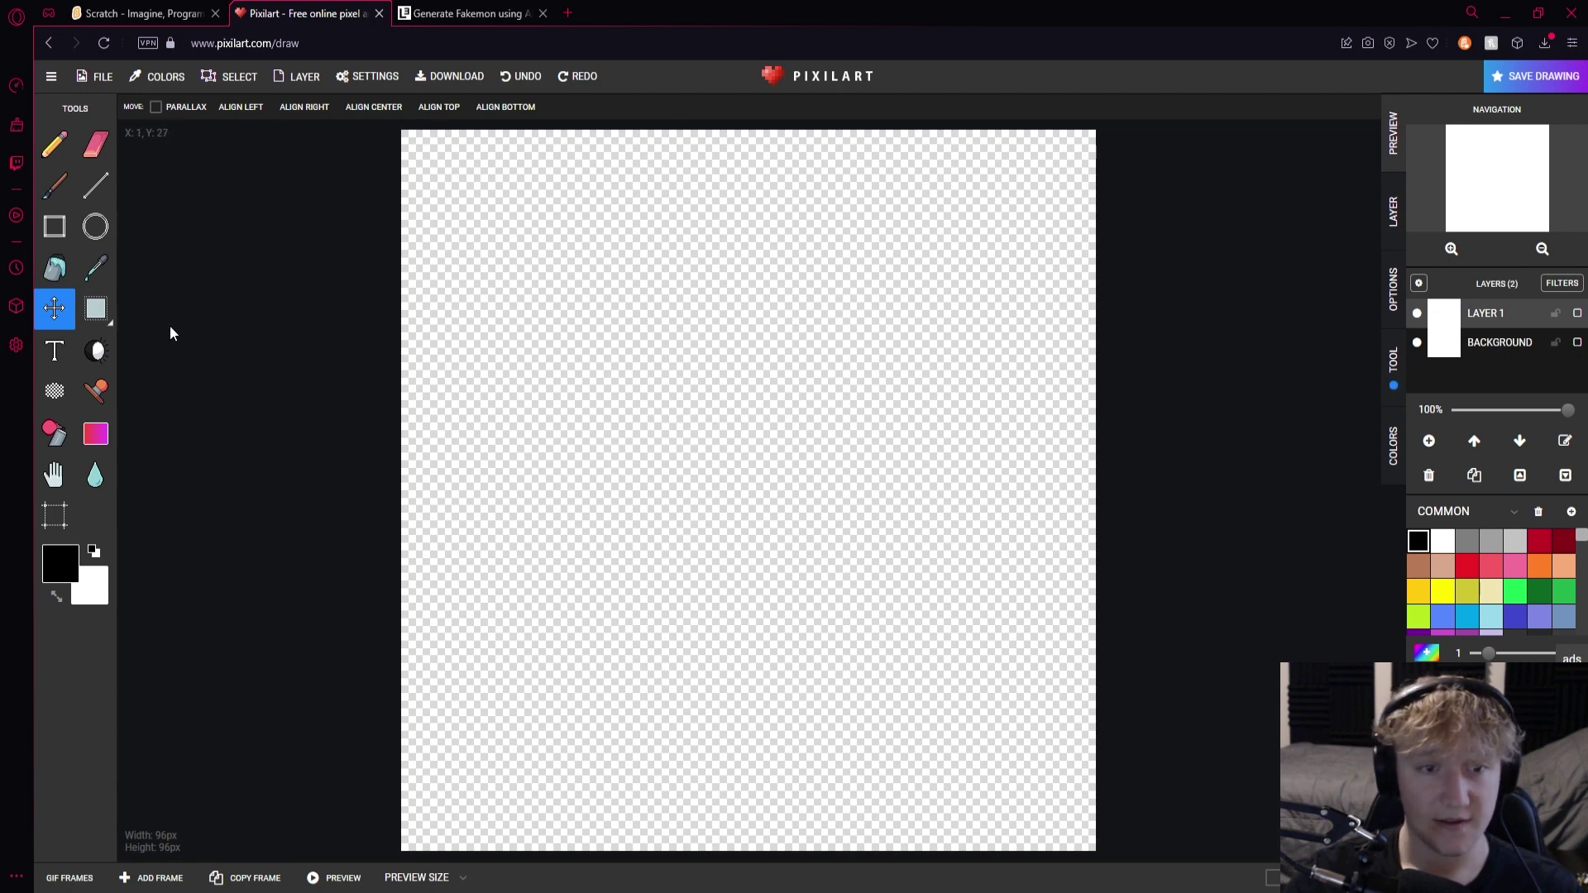
Draw a smaller black head outline with one tall slanted ear and one small pointed ear in the canvas's upper middle
{"action": "left_click", "coordinate": [54, 145]}
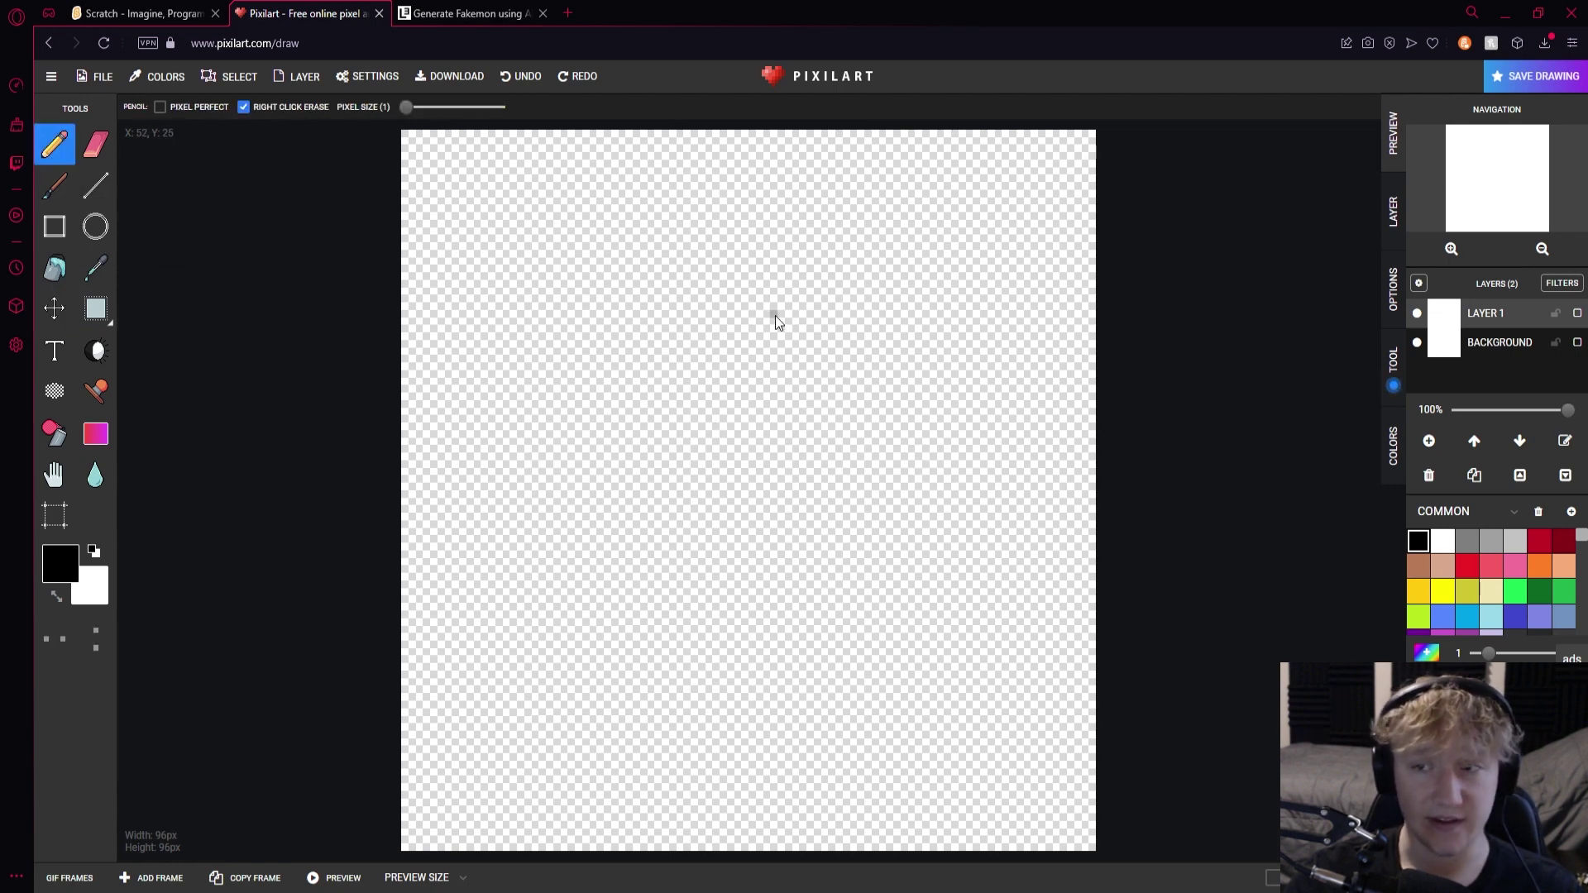
{"action": "mouse_move", "coordinate": [654, 382]}
{"action": "left_mouse_down"}
{"action": "mouse_move", "coordinate": [656, 414]}
{"action": "mouse_move", "coordinate": [695, 453]}
{"action": "mouse_move", "coordinate": [775, 397]}
{"action": "mouse_move", "coordinate": [802, 332]}
{"action": "mouse_move", "coordinate": [782, 328]}
{"action": "mouse_move", "coordinate": [746, 362]}
{"action": "left_mouse_up"}
{"action": "key", "text": "ctrl+z"}
{"action": "left_click", "coordinate": [673, 357]}
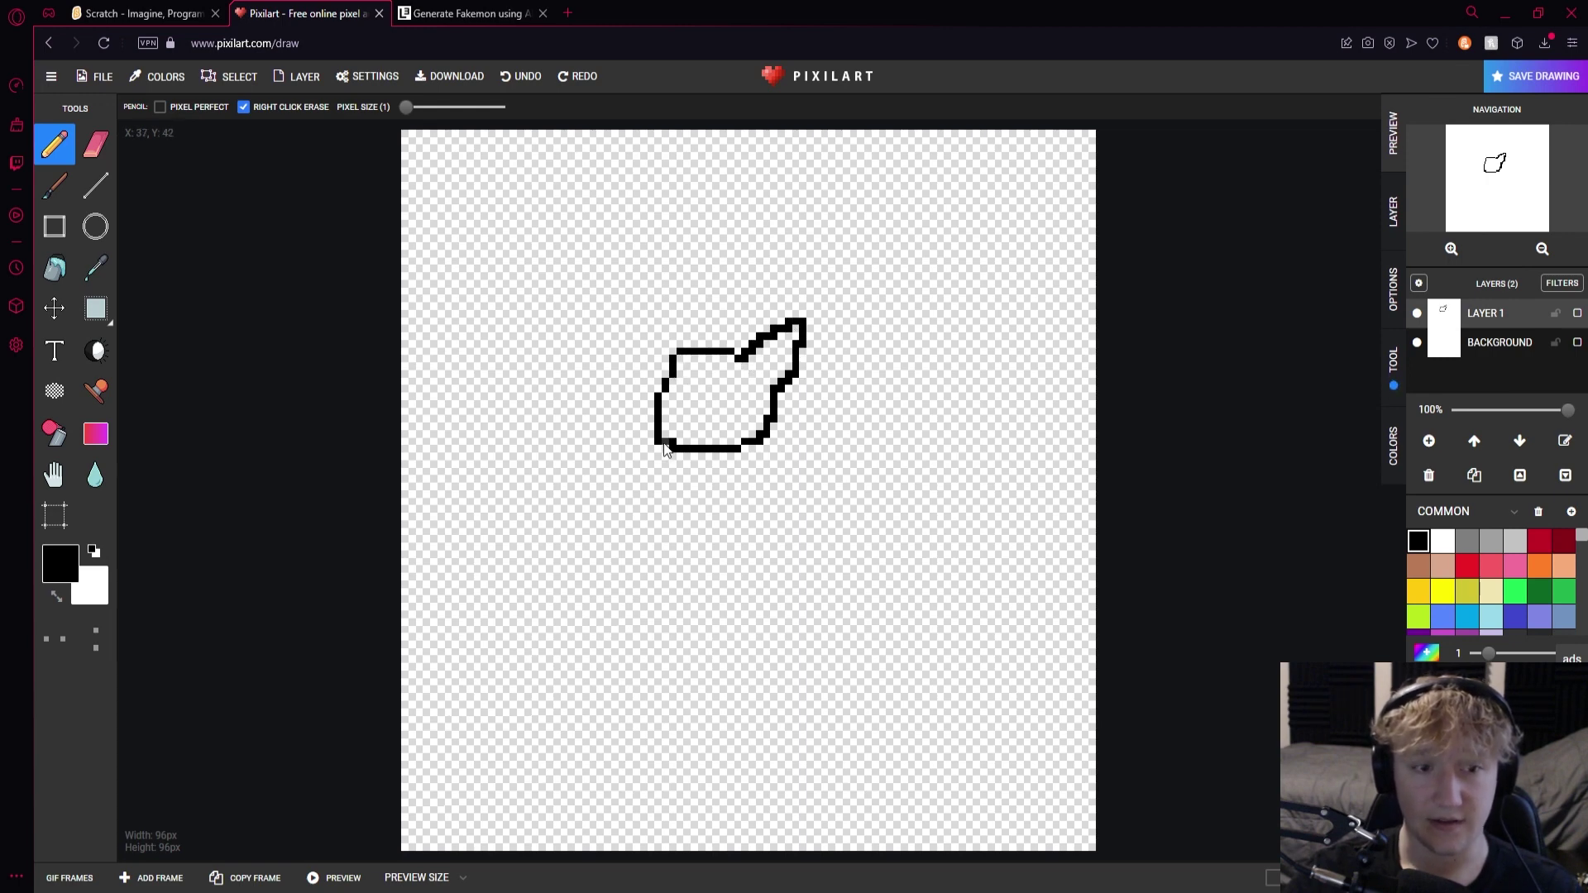
{"action": "mouse_move", "coordinate": [684, 352]}
{"action": "left_mouse_down"}
{"action": "mouse_move", "coordinate": [700, 325]}
{"action": "mouse_move", "coordinate": [709, 349]}
{"action": "left_mouse_up"}
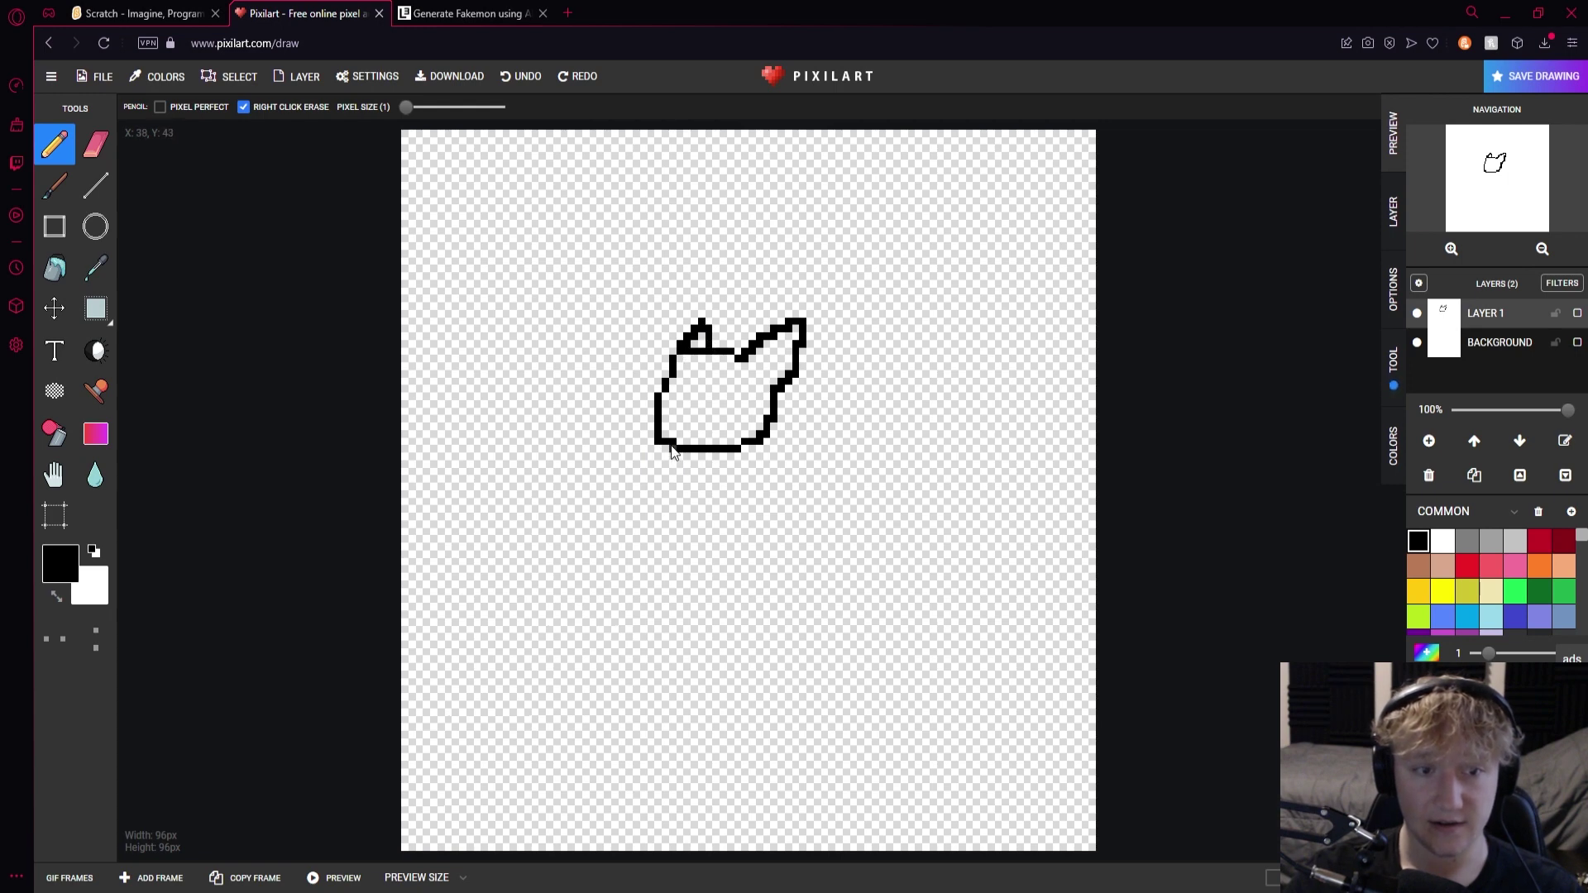
Draw two tapered arms and a flared two-lobed body below the head, and move the whole sketch toward the canvas centre
{"action": "mouse_move", "coordinate": [667, 449]}
{"action": "left_mouse_down"}
{"action": "mouse_move", "coordinate": [572, 490]}
{"action": "mouse_move", "coordinate": [667, 485]}
{"action": "mouse_move", "coordinate": [699, 459]}
{"action": "mouse_move", "coordinate": [757, 459]}
{"action": "mouse_move", "coordinate": [765, 440]}
{"action": "mouse_move", "coordinate": [874, 464]}
{"action": "mouse_move", "coordinate": [832, 491]}
{"action": "mouse_move", "coordinate": [704, 457]}
{"action": "mouse_move", "coordinate": [627, 611]}
{"action": "mouse_move", "coordinate": [650, 628]}
{"action": "mouse_move", "coordinate": [714, 596]}
{"action": "left_mouse_up"}
{"action": "left_click_drag", "start_coordinate": [722, 453], "coordinate": [742, 511]}
{"action": "mouse_move", "coordinate": [804, 583]}
{"action": "left_mouse_down"}
{"action": "mouse_move", "coordinate": [756, 617]}
{"action": "mouse_move", "coordinate": [718, 593]}
{"action": "left_mouse_up"}
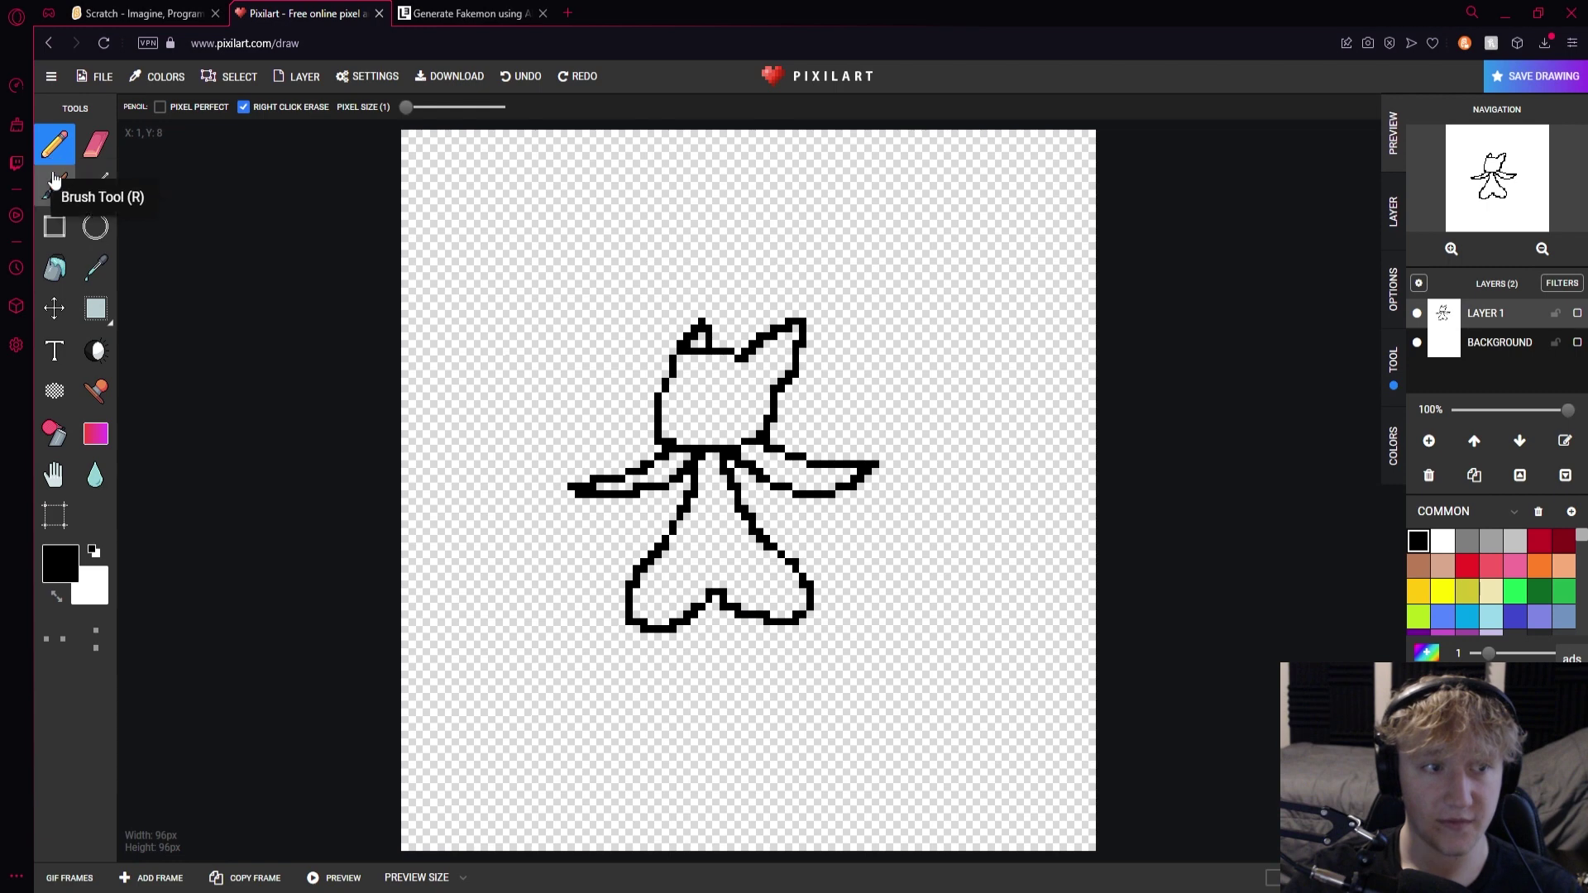
{"action": "left_click", "coordinate": [54, 308]}
{"action": "left_click_drag", "start_coordinate": [723, 428], "coordinate": [757, 430]}
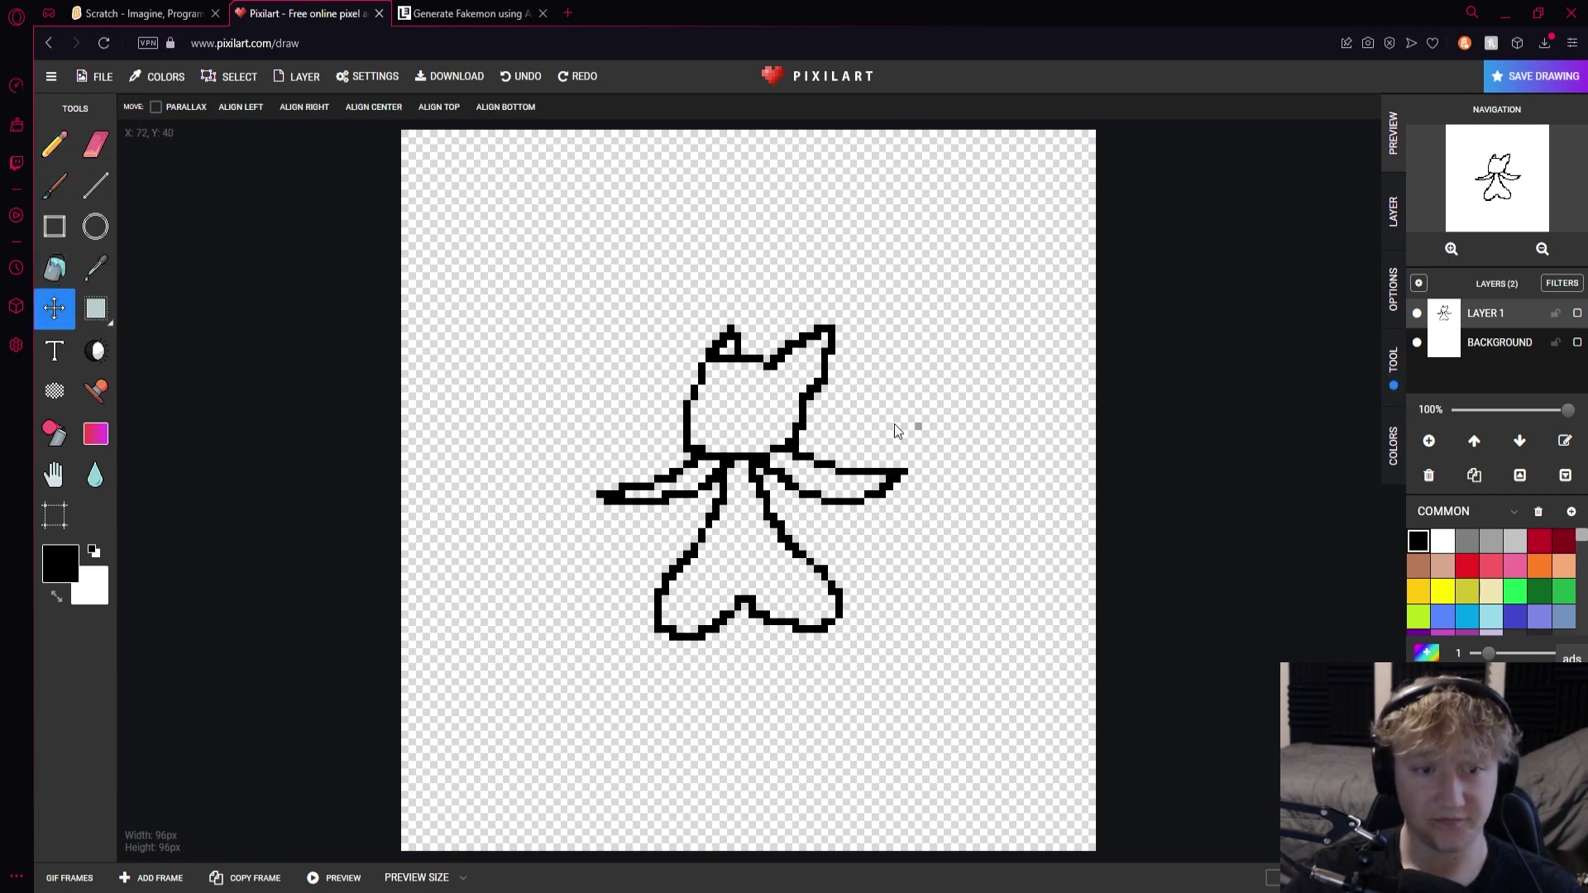
Add Layer 2 above the sketch and switch Layer 1's visibility off and on to check it
{"action": "left_click", "coordinate": [1432, 445]}
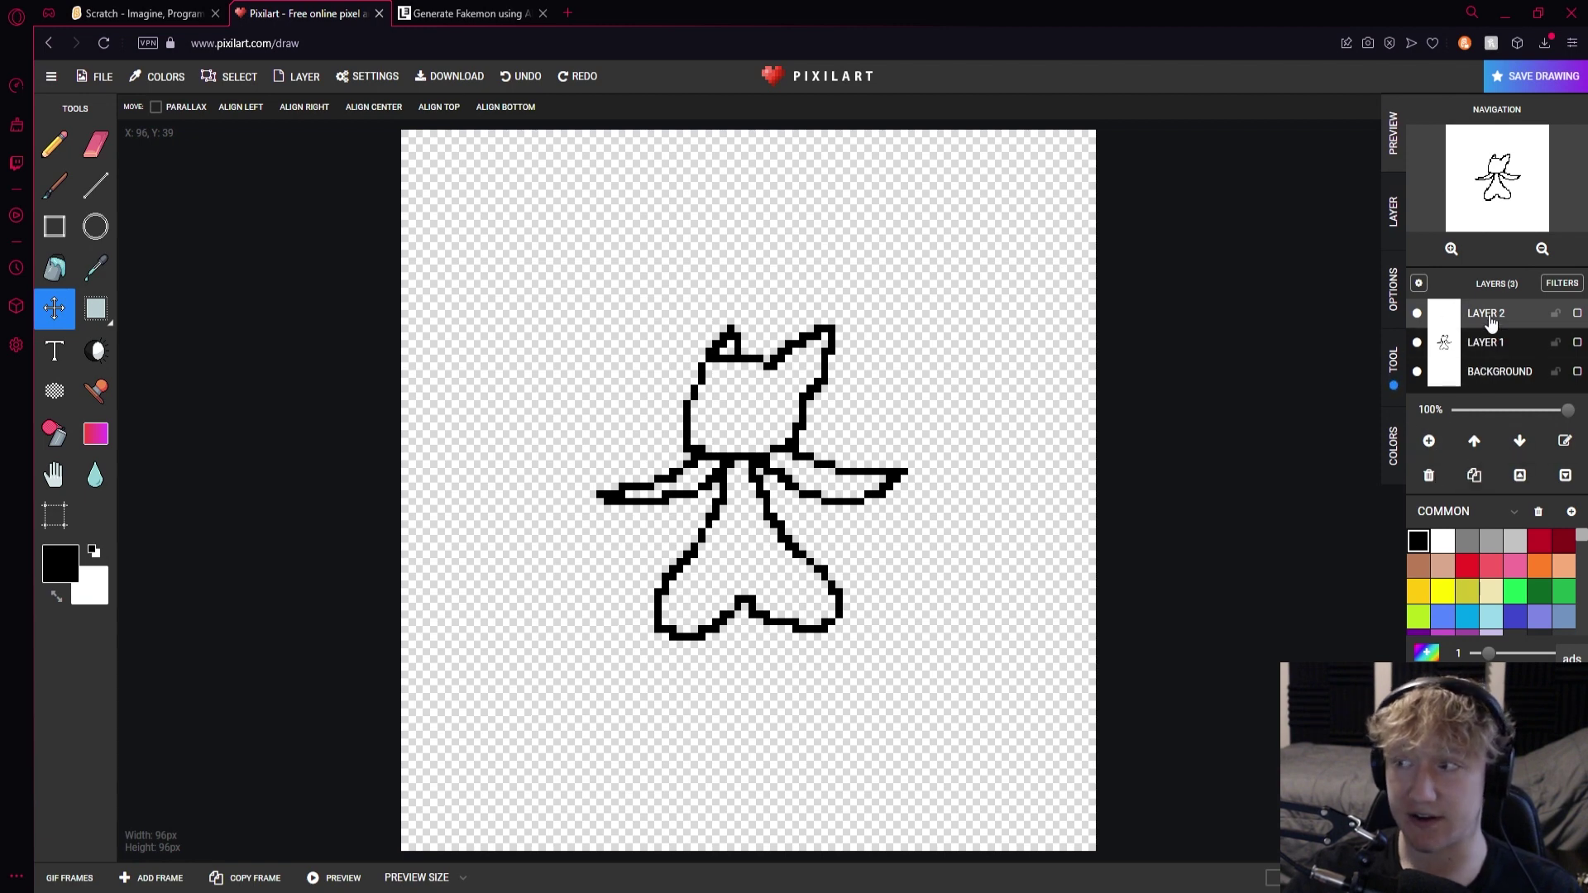
{"action": "left_click", "coordinate": [1417, 342]}
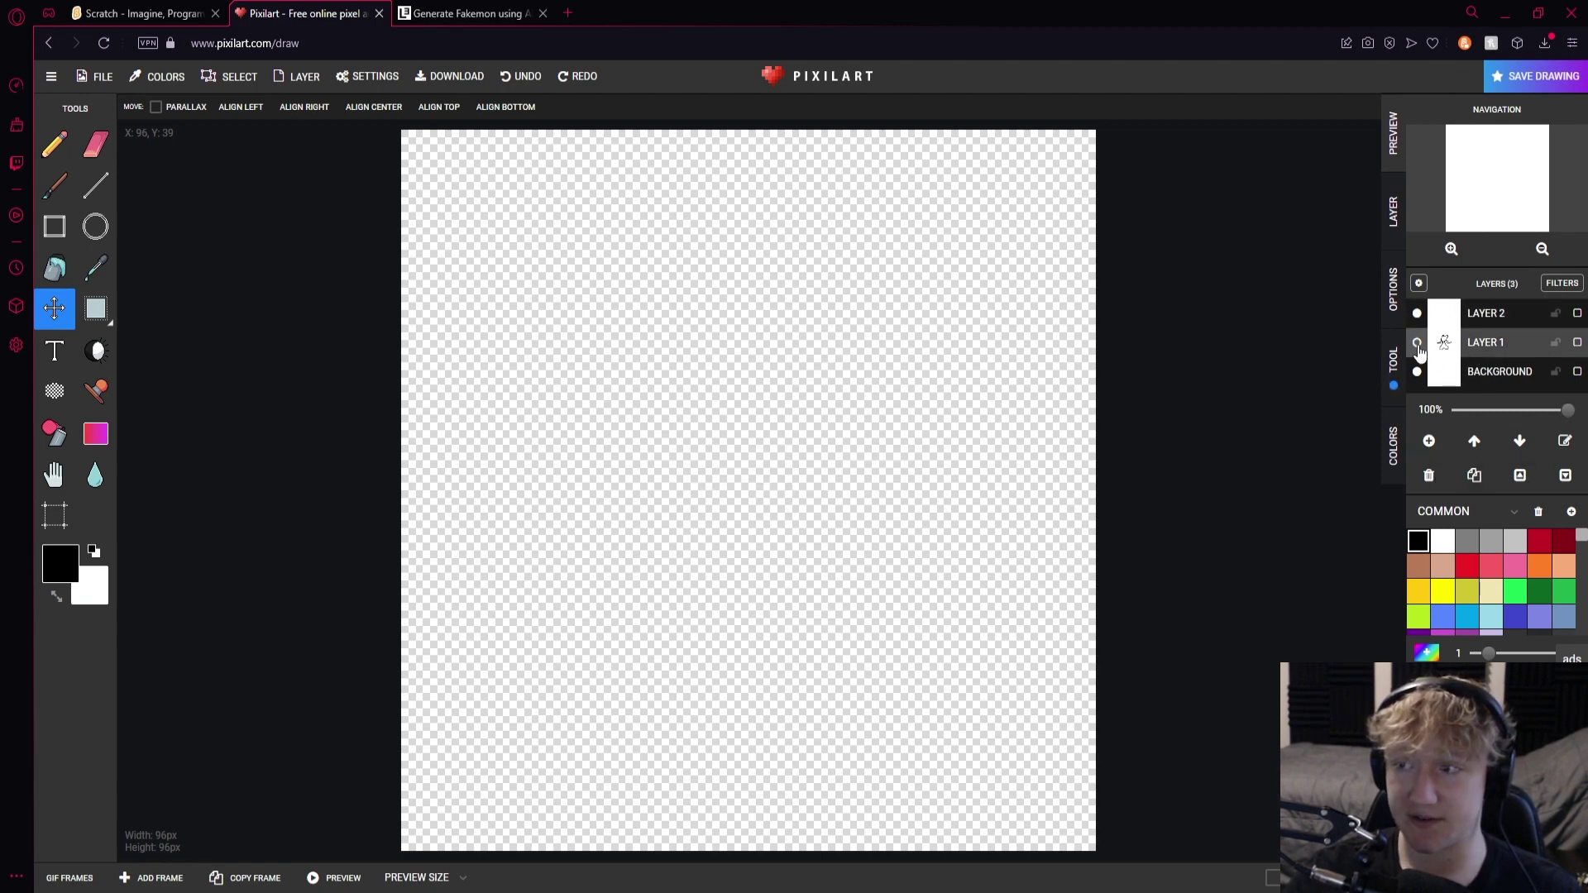
{"action": "left_click", "coordinate": [1417, 343]}
{"action": "left_click", "coordinate": [1417, 342]}
{"action": "left_click", "coordinate": [1417, 343]}
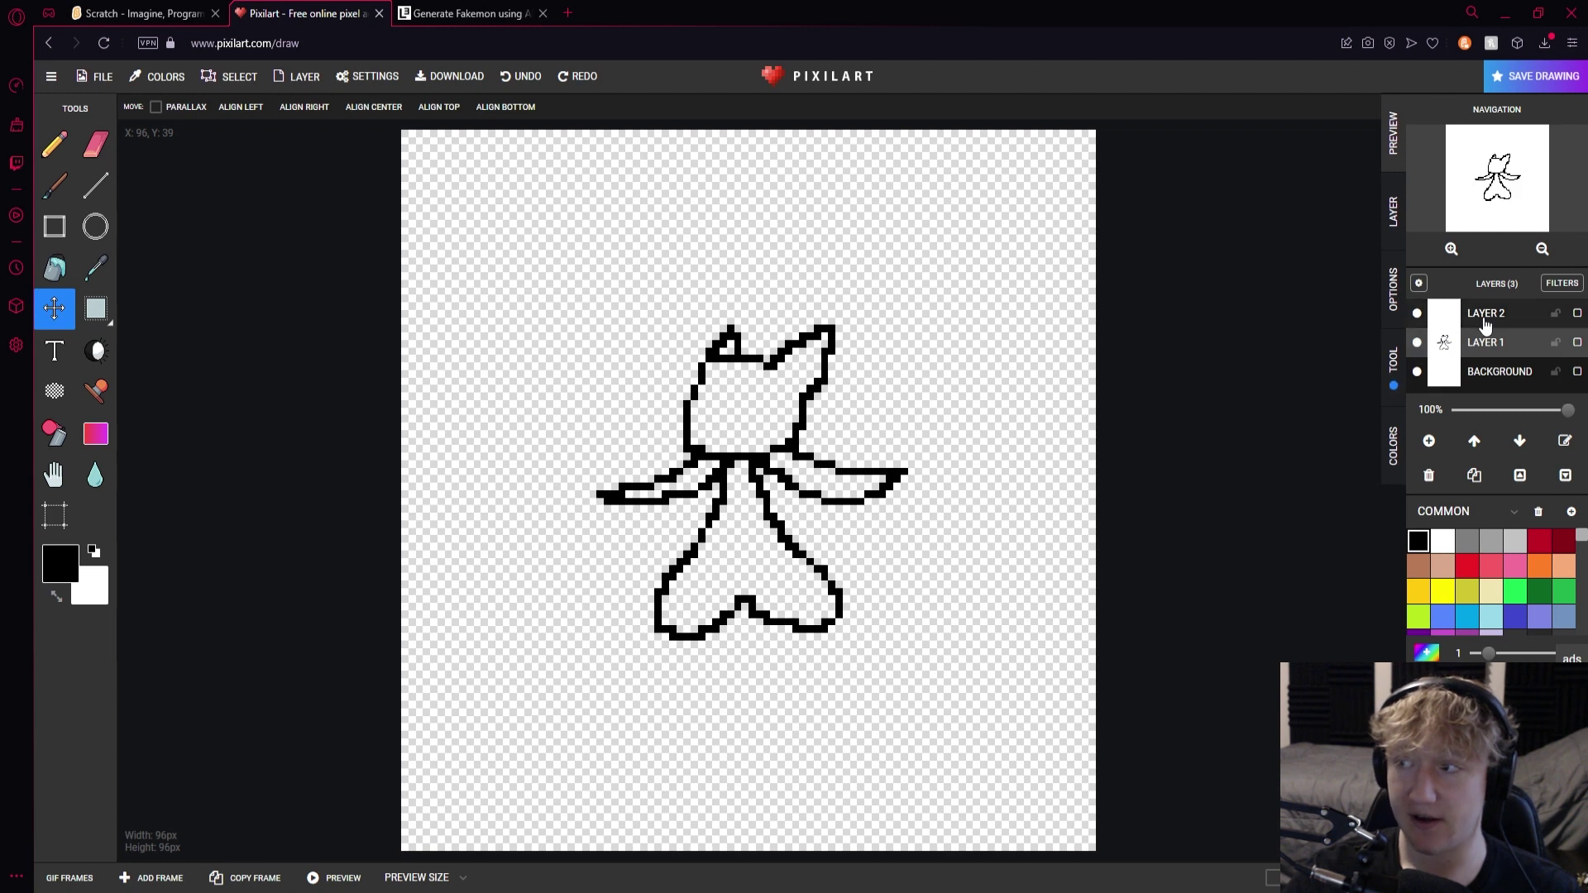
Set the opacity of Layer 1 to 50% and make Layer 2 the active layer
{"action": "left_click", "coordinate": [1462, 325]}
{"action": "left_click", "coordinate": [1483, 346]}
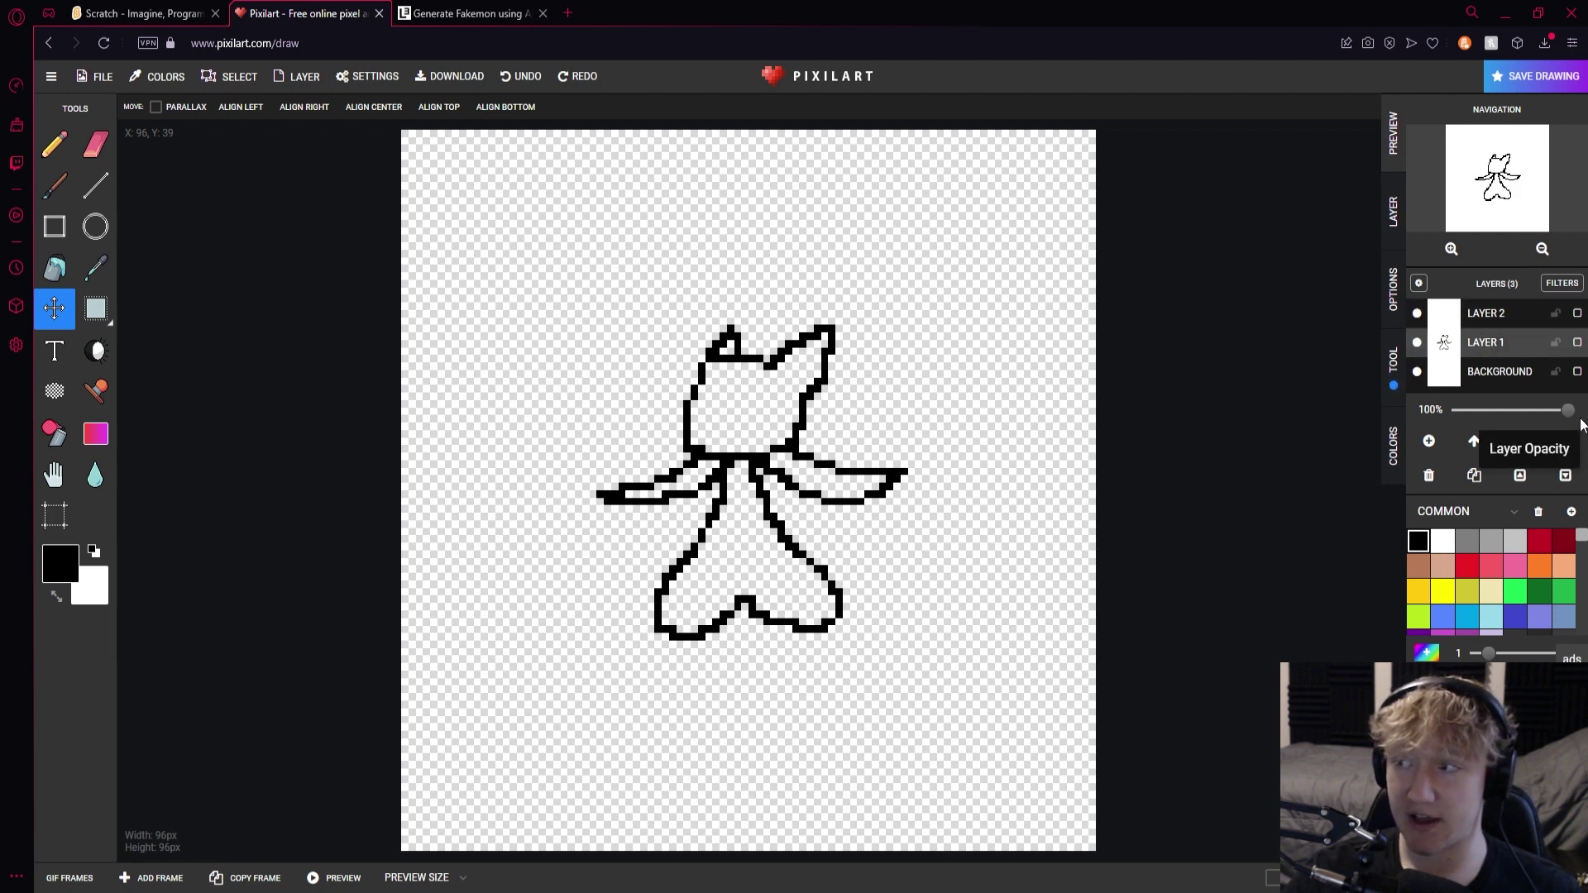
{"action": "left_click_drag", "start_coordinate": [1569, 412], "coordinate": [1514, 421]}
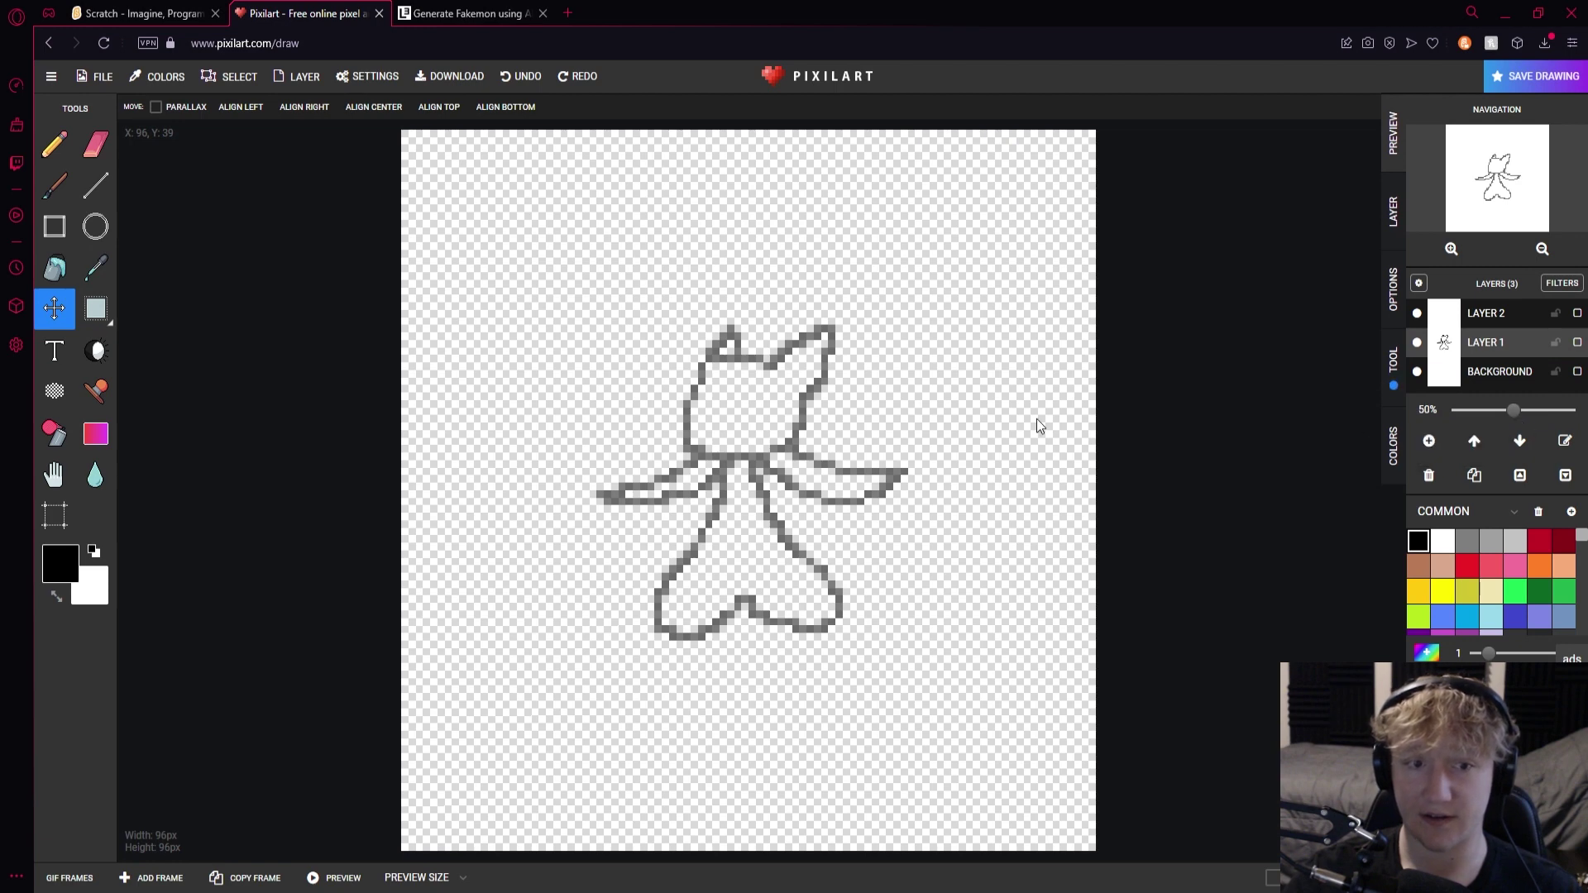
{"action": "left_click", "coordinate": [1482, 322]}
Trace the head's left side and bottom edge in black pencil on Layer 2, just outside the faded sketch
{"action": "scroll", "coordinate": [752, 478], "scroll_direction": "up", "scroll_amount": 3}
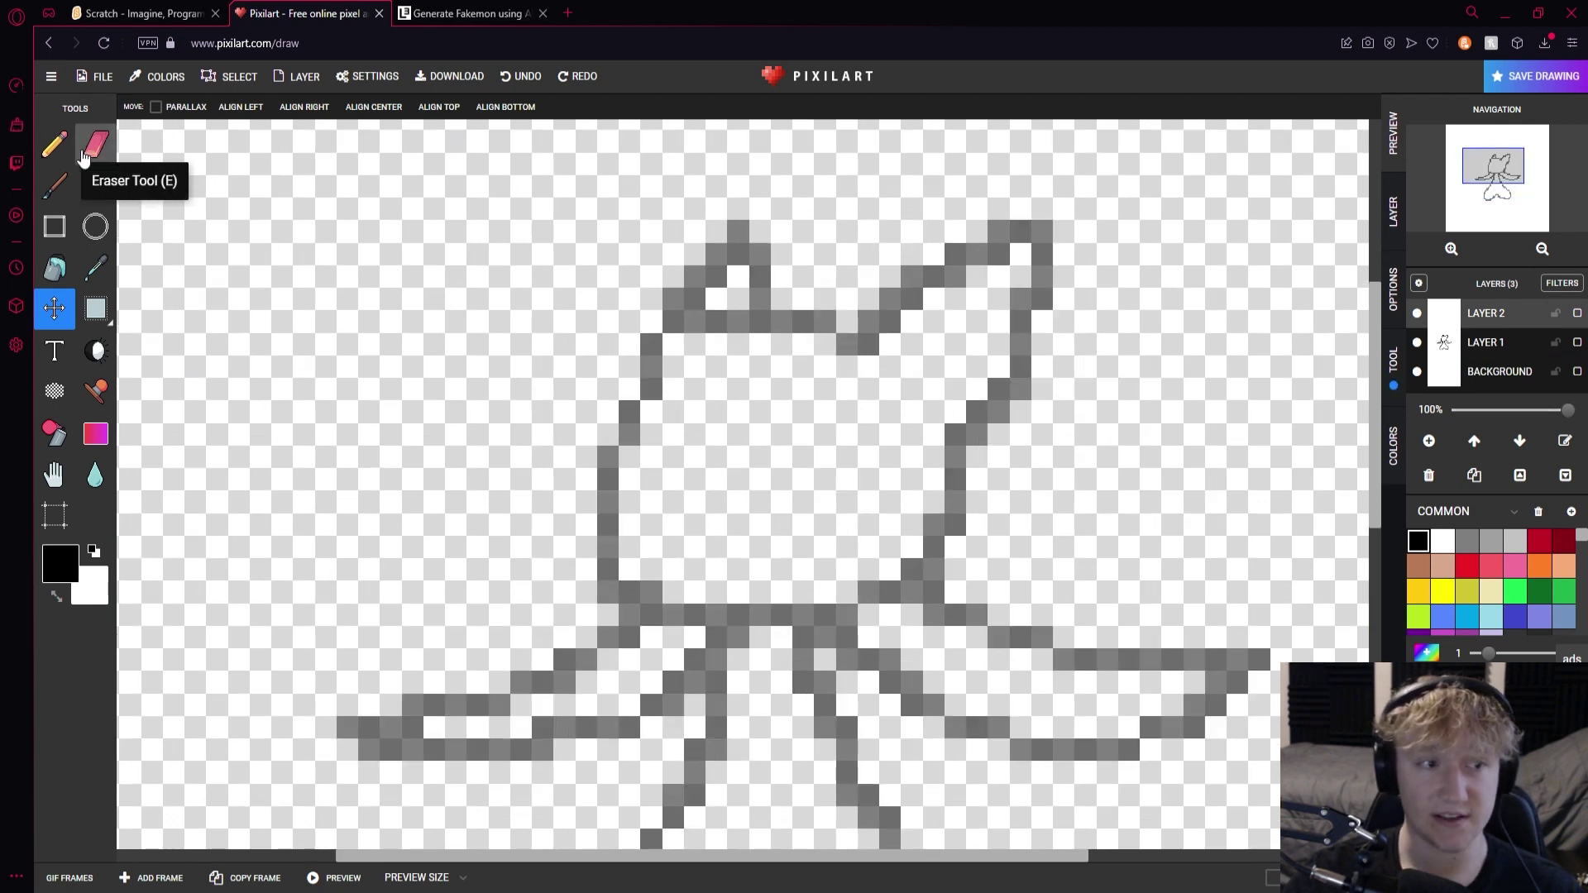
{"action": "left_click", "coordinate": [54, 145]}
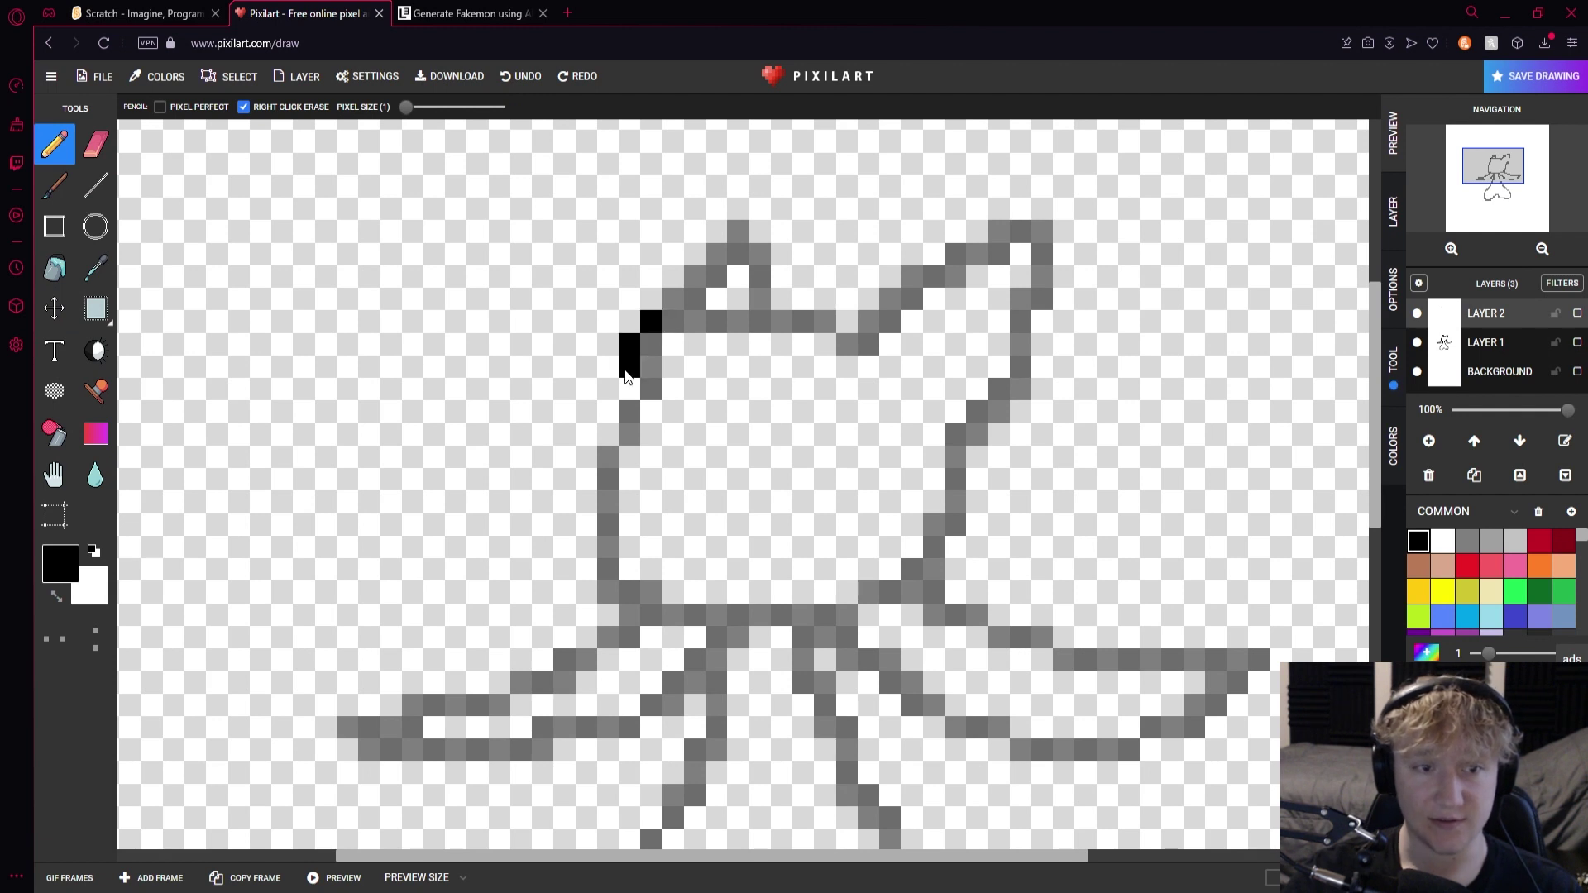
{"action": "left_click_drag", "start_coordinate": [610, 400], "coordinate": [608, 437]}
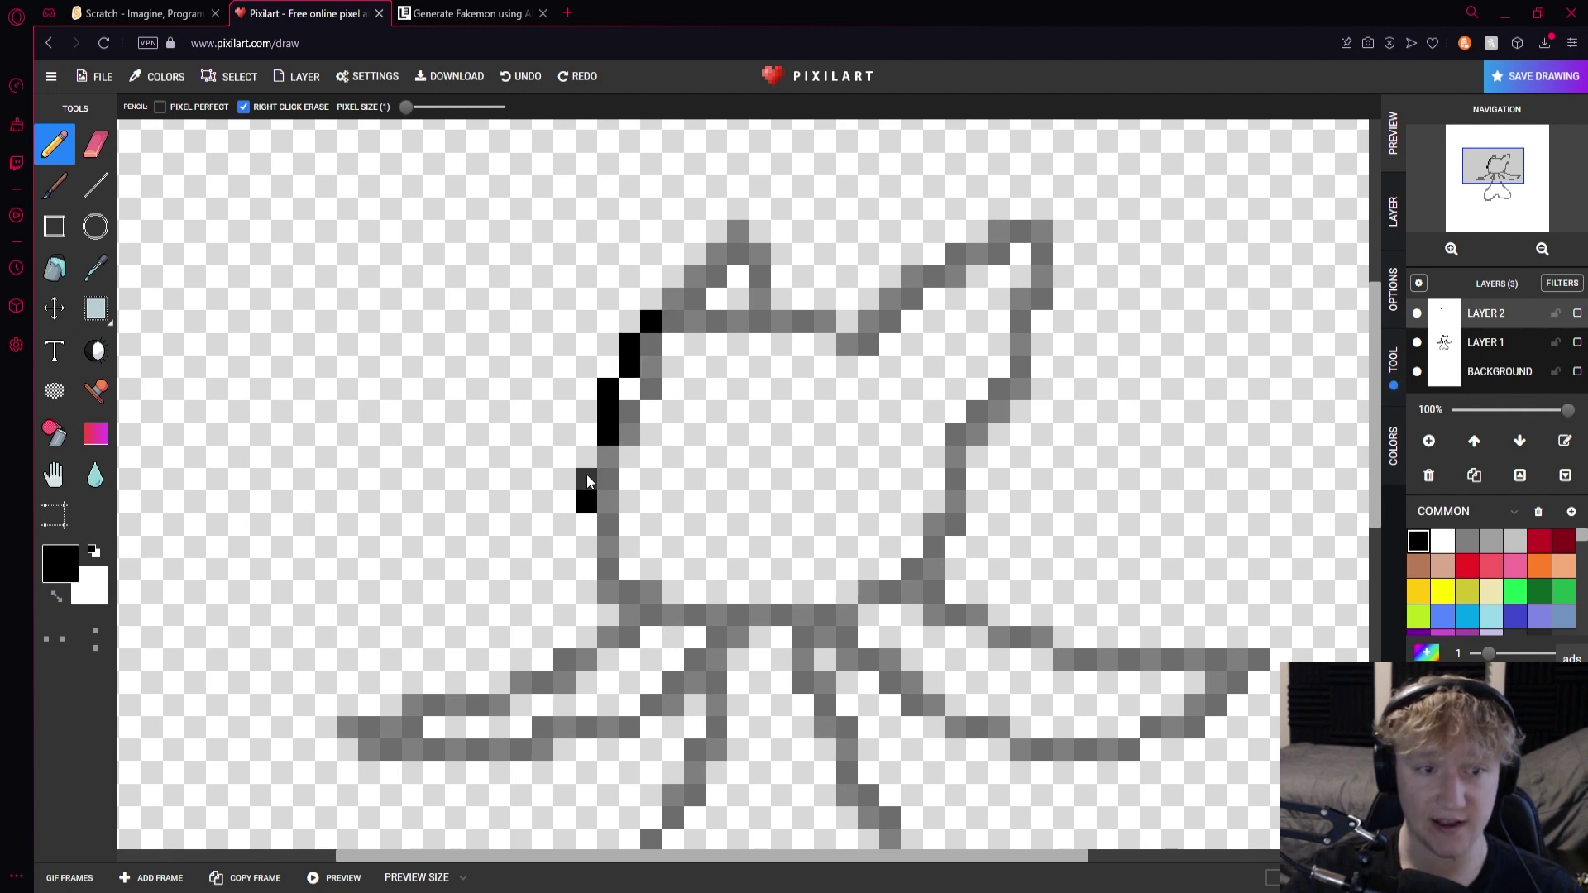
{"action": "left_click_drag", "start_coordinate": [587, 511], "coordinate": [585, 577]}
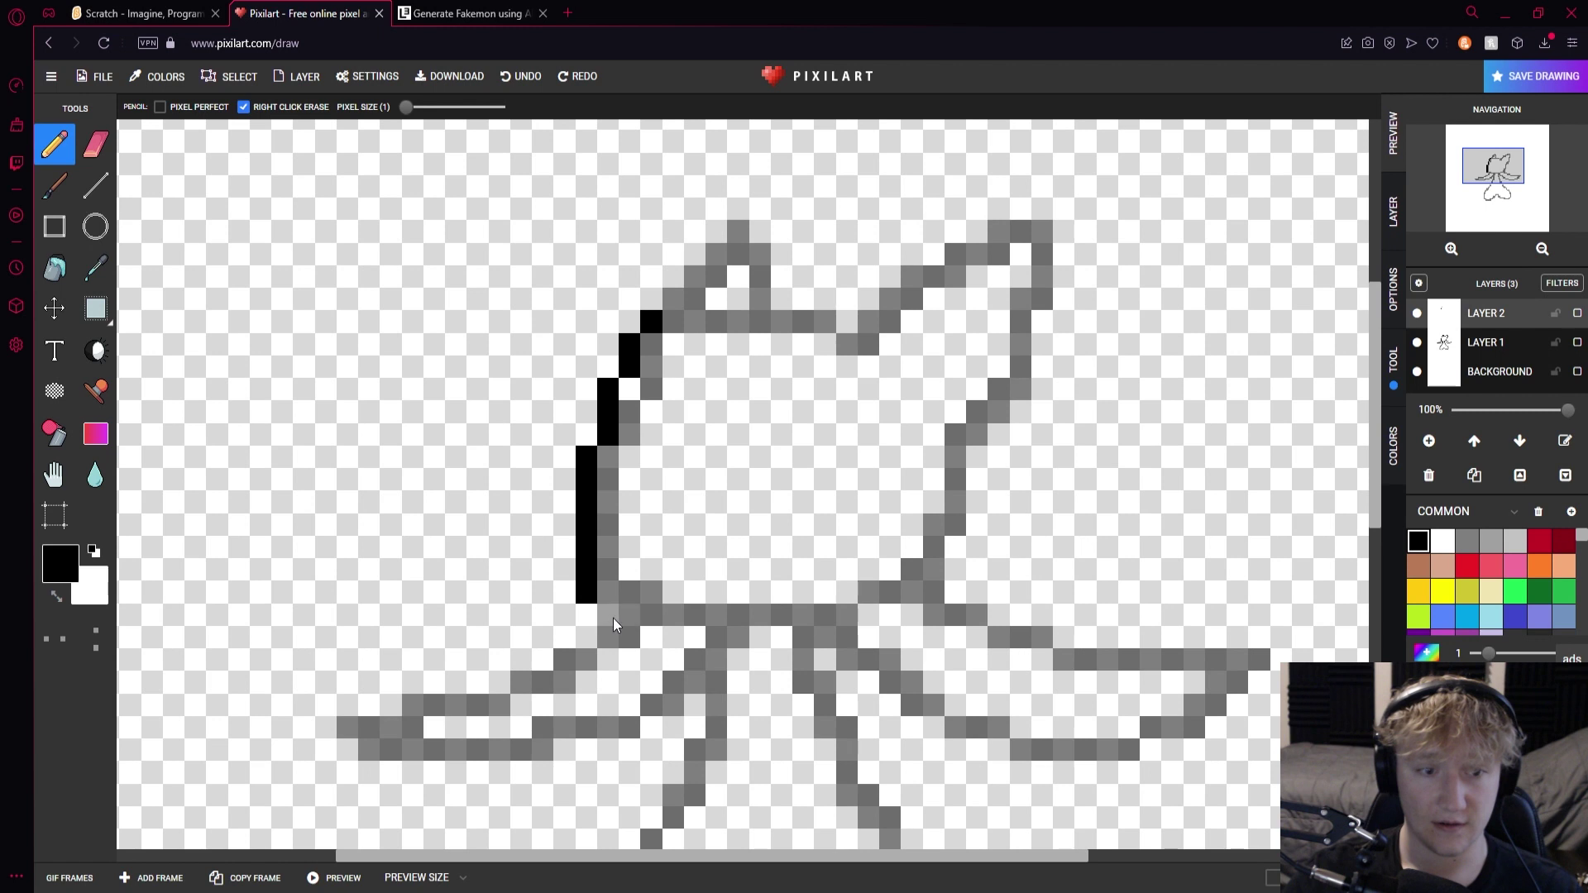
{"action": "mouse_move", "coordinate": [673, 635]}
{"action": "left_mouse_down"}
{"action": "mouse_move", "coordinate": [818, 639]}
{"action": "mouse_move", "coordinate": [933, 583]}
{"action": "left_mouse_up"}
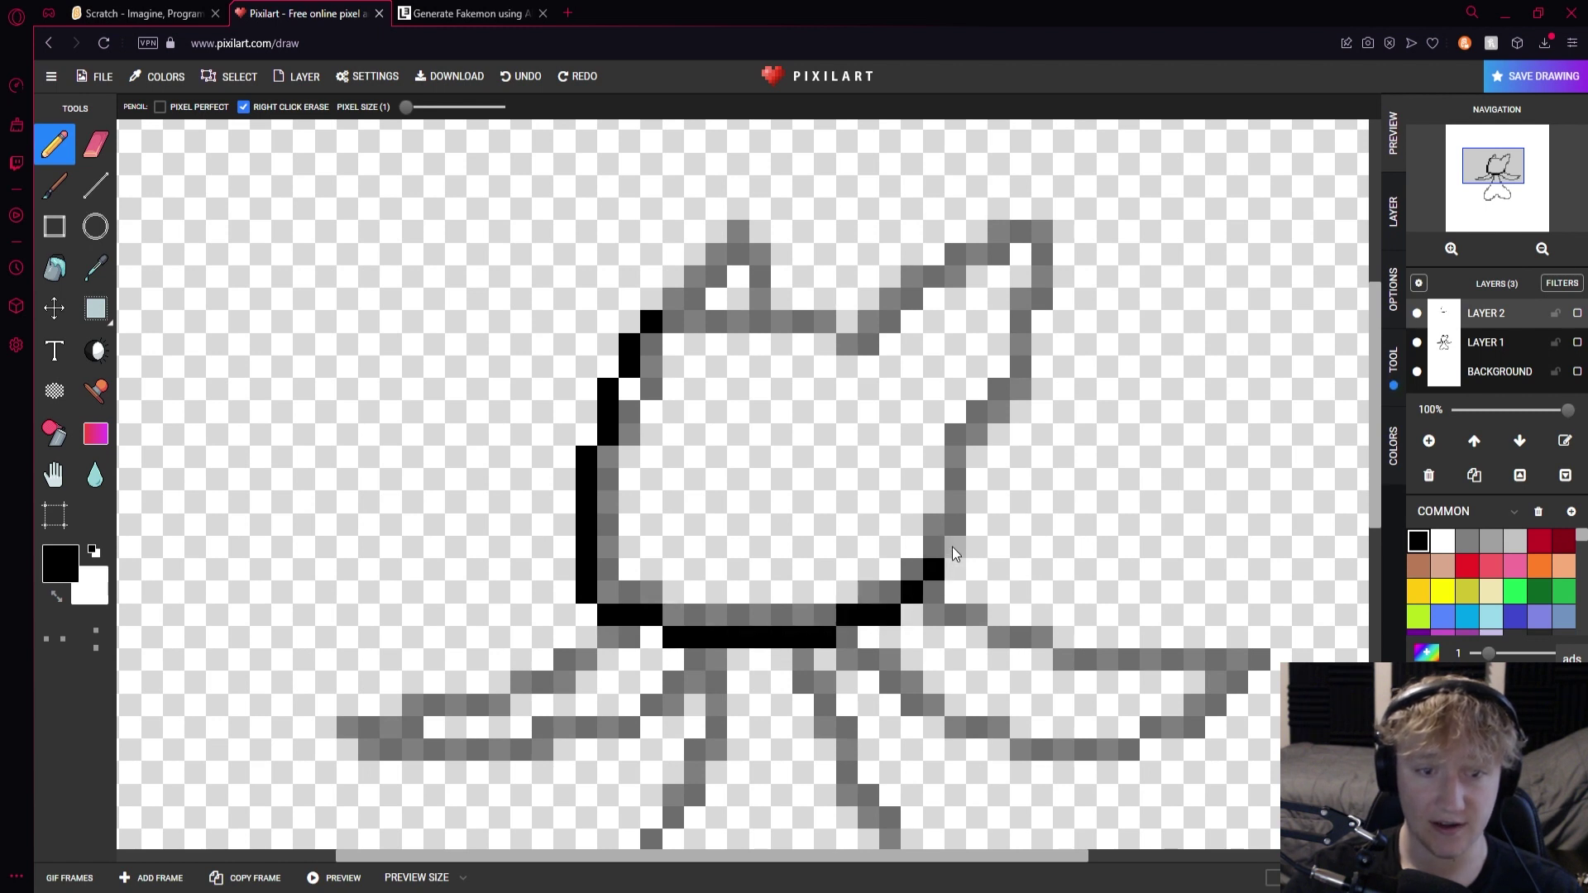
Trace the head's right side and the tall ear in black, undoing a misplaced stroke and erasing the stray pixel
{"action": "left_click_drag", "start_coordinate": [958, 511], "coordinate": [976, 440]}
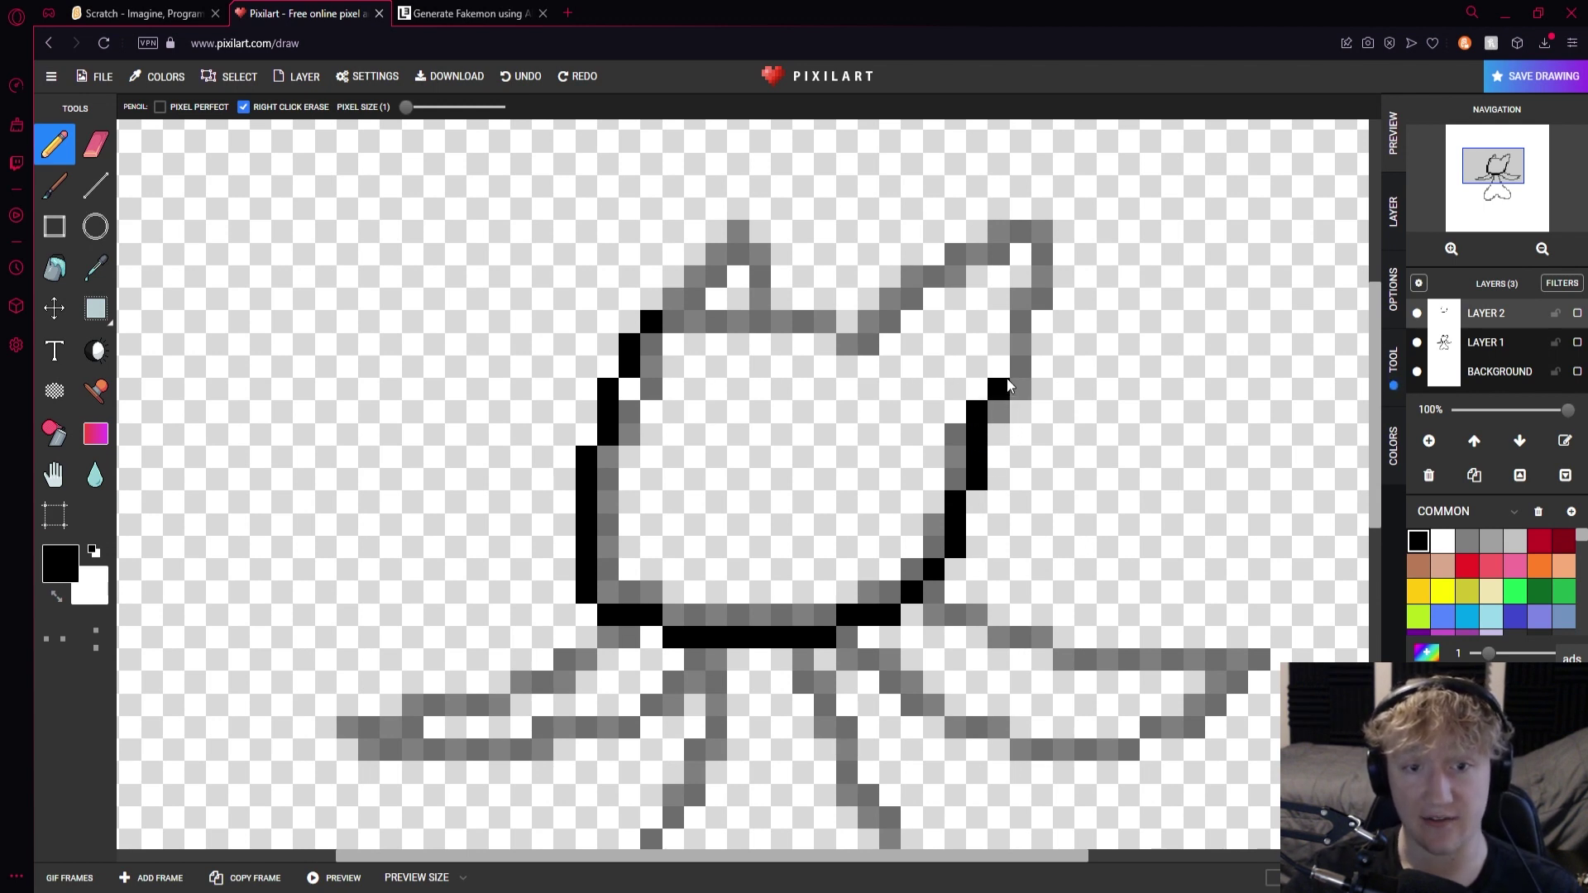
{"action": "left_click_drag", "start_coordinate": [1023, 356], "coordinate": [1049, 252]}
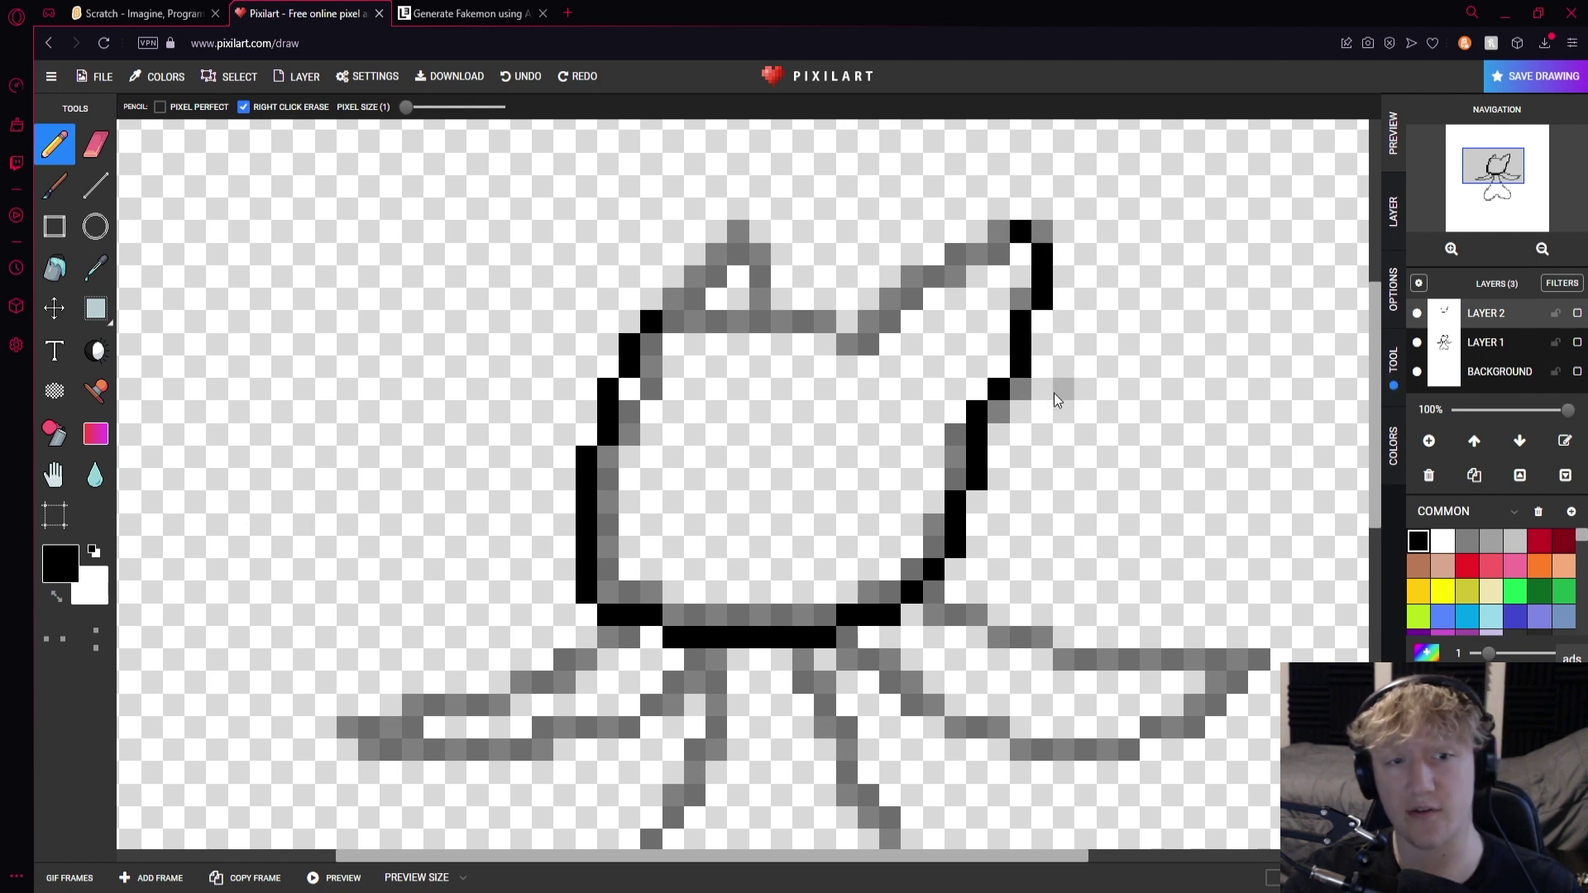
{"action": "left_click", "coordinate": [1042, 232]}
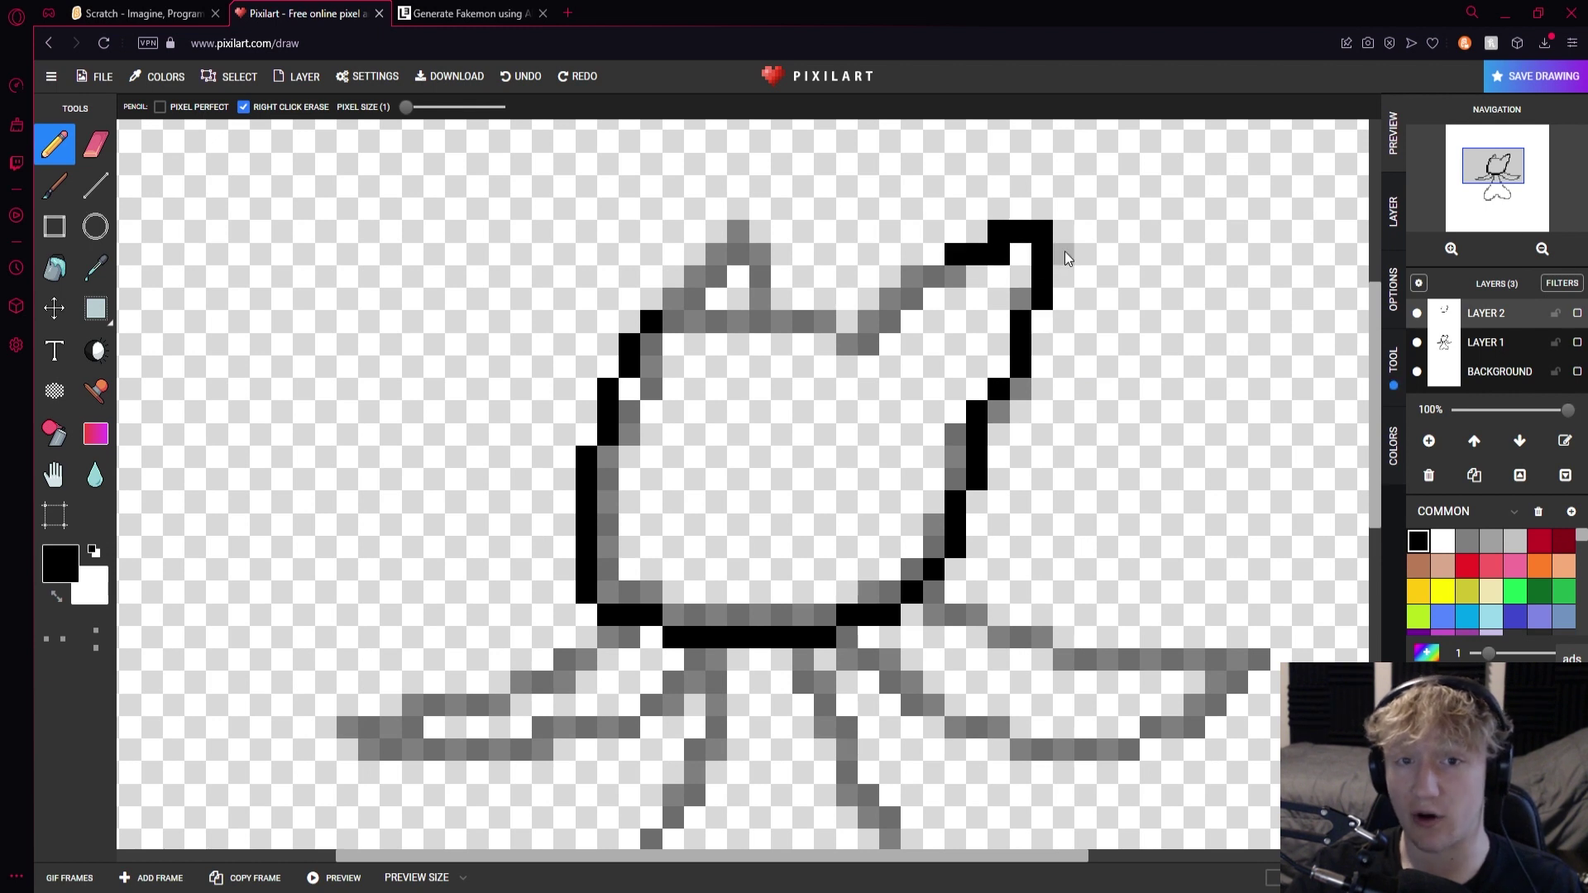
{"action": "key", "text": "ctrl+z"}
{"action": "left_click_drag", "start_coordinate": [1000, 253], "coordinate": [914, 277]}
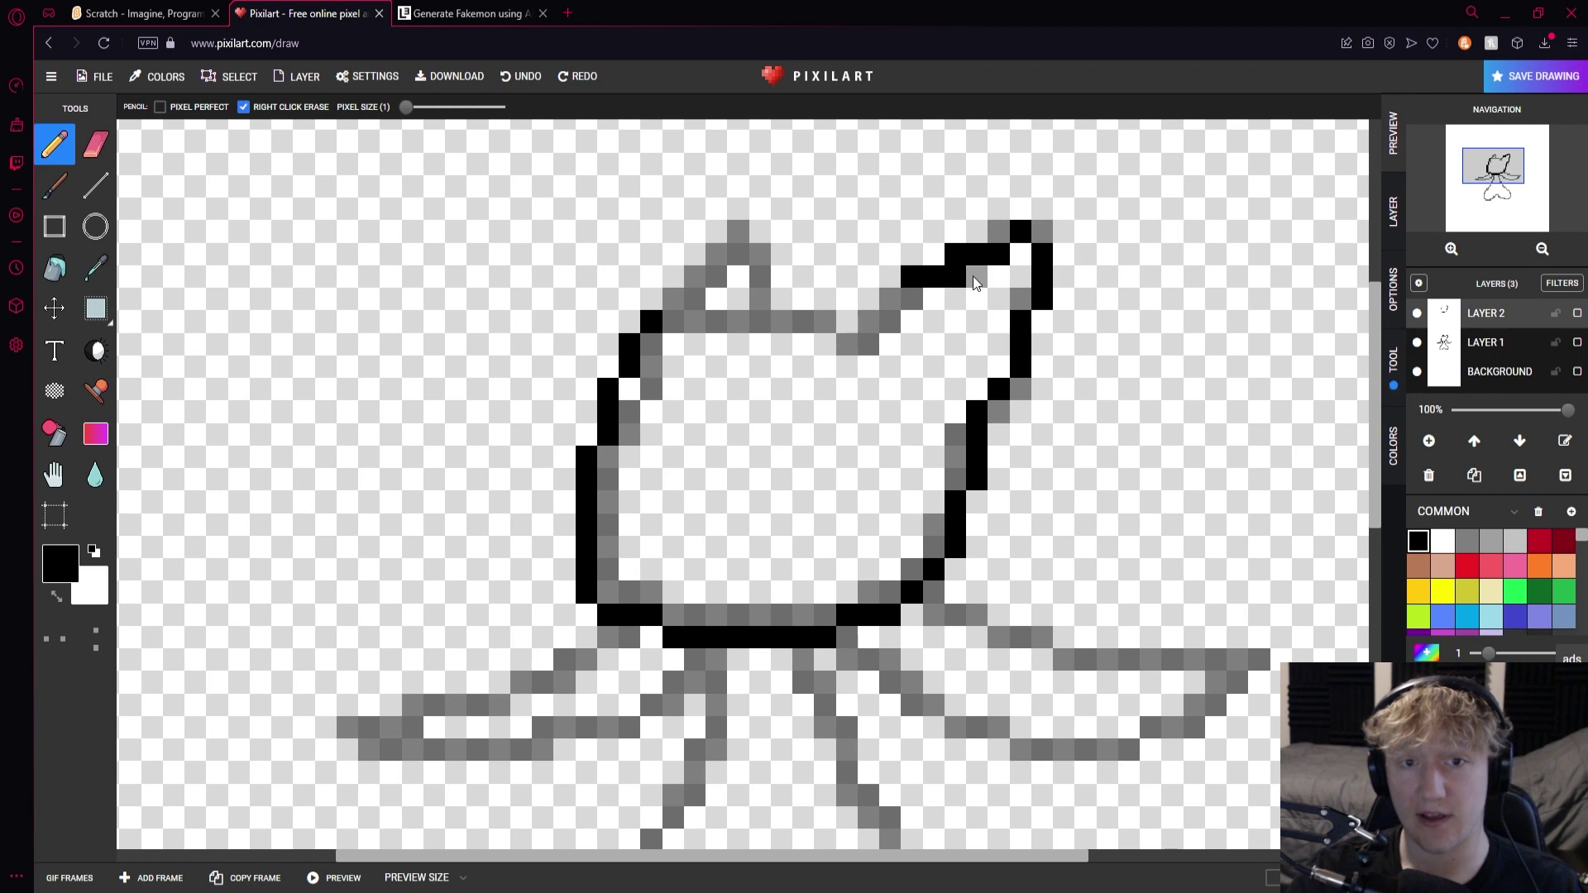
{"action": "right_click", "coordinate": [956, 276]}
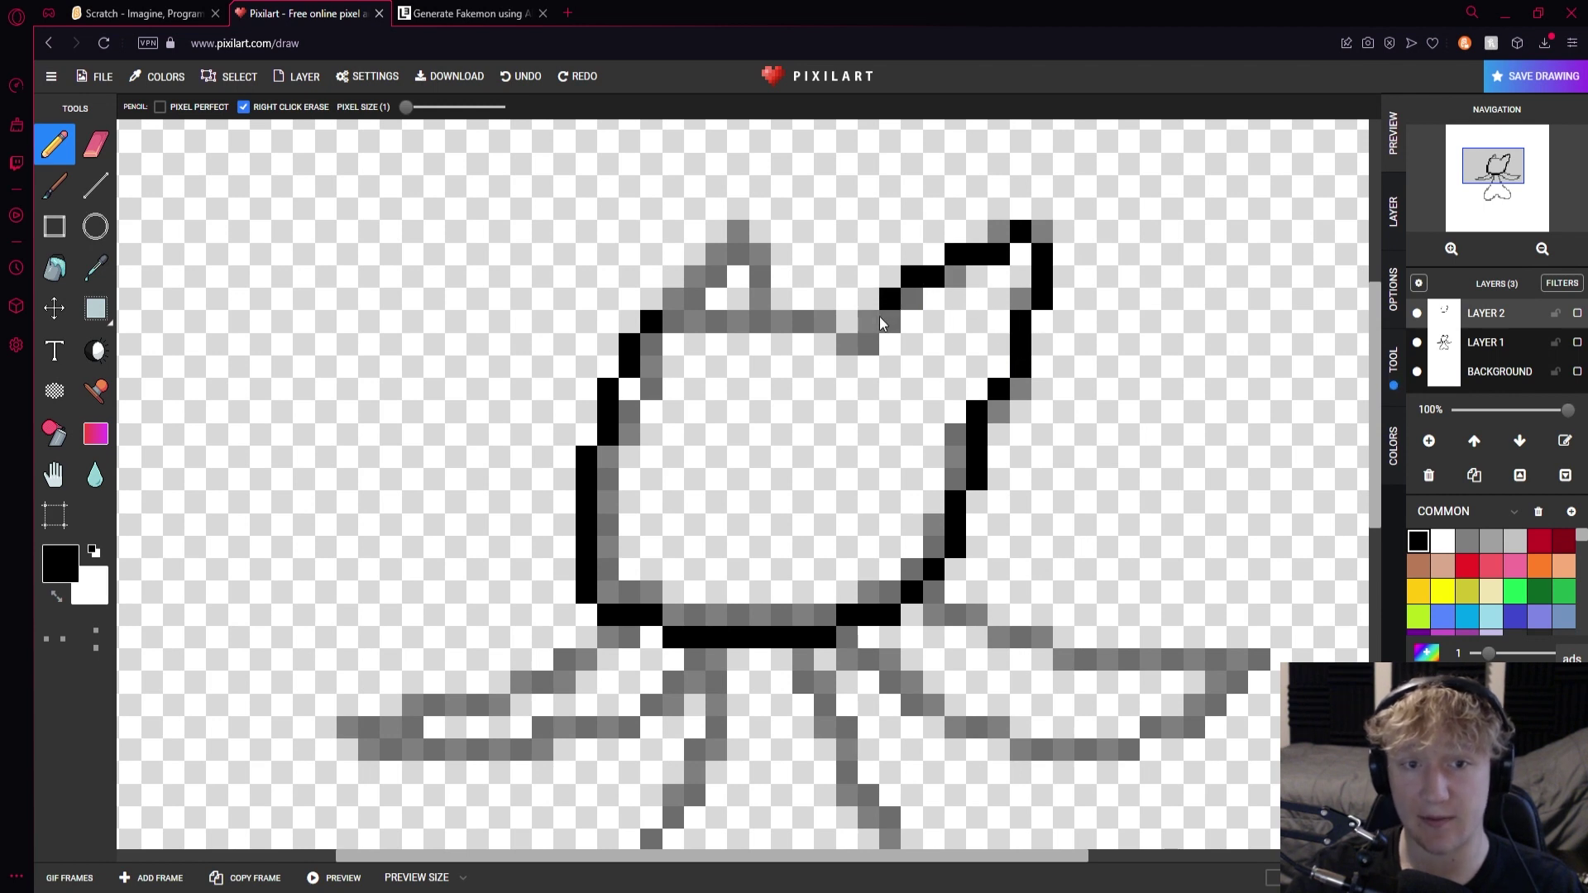
Try a straight black top edge running from the tall ear across the head, and undo it
{"action": "left_click_drag", "start_coordinate": [829, 325], "coordinate": [668, 330]}
{"action": "key", "text": "ctrl+z"}
{"action": "key", "text": "ctrl+z"}
{"action": "key", "text": "ctrl+z"}
{"action": "key", "text": "ctrl+z"}
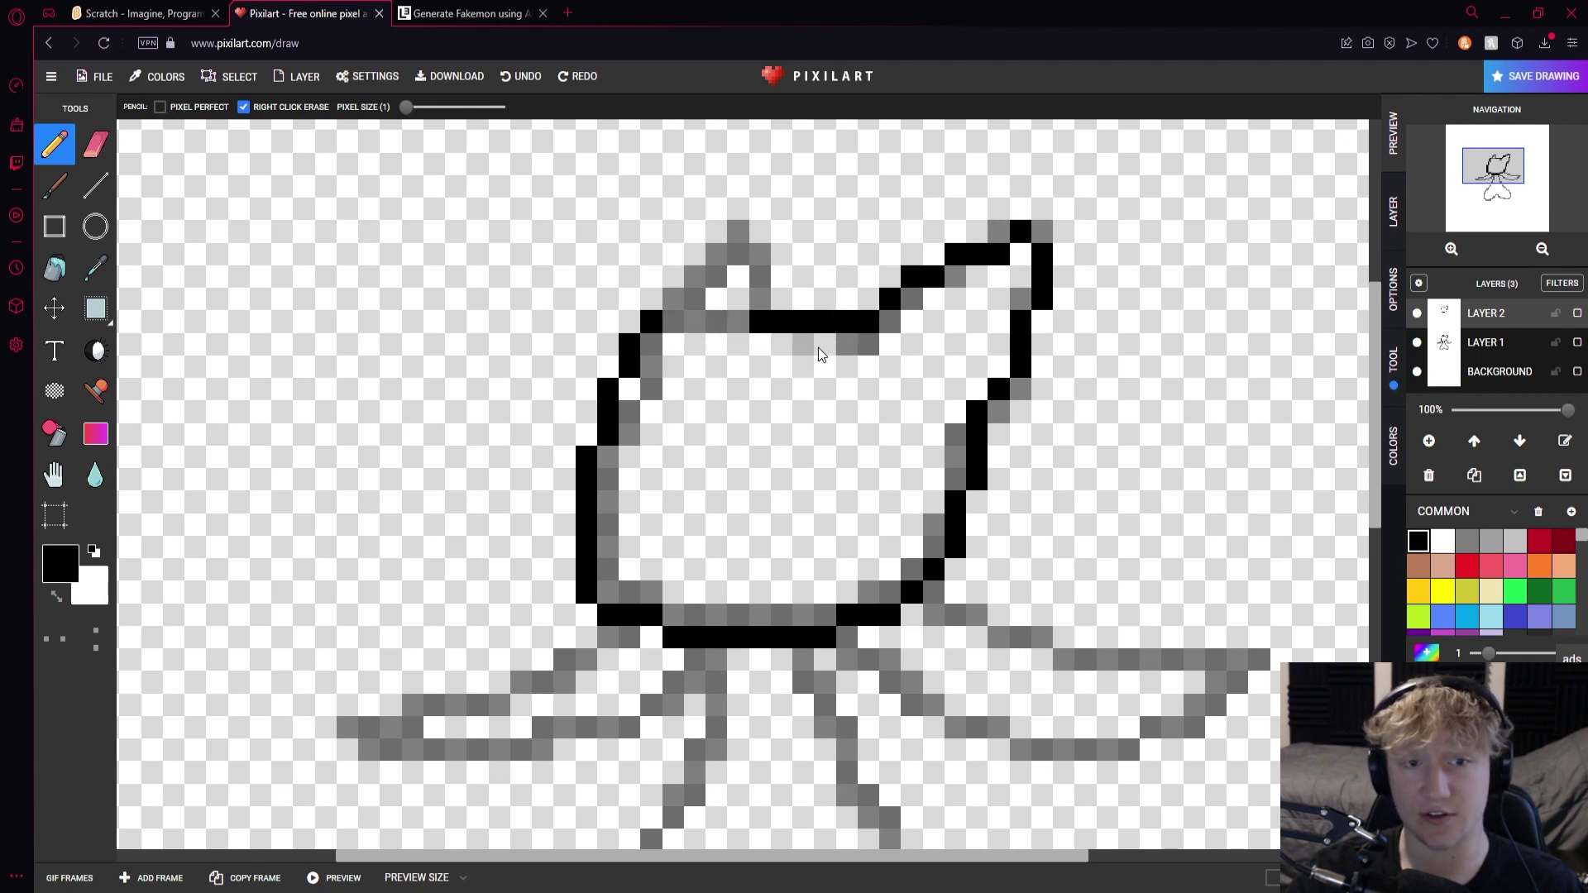
{"action": "key", "text": "ctrl+z"}
{"action": "key", "text": "ctrl+z"}
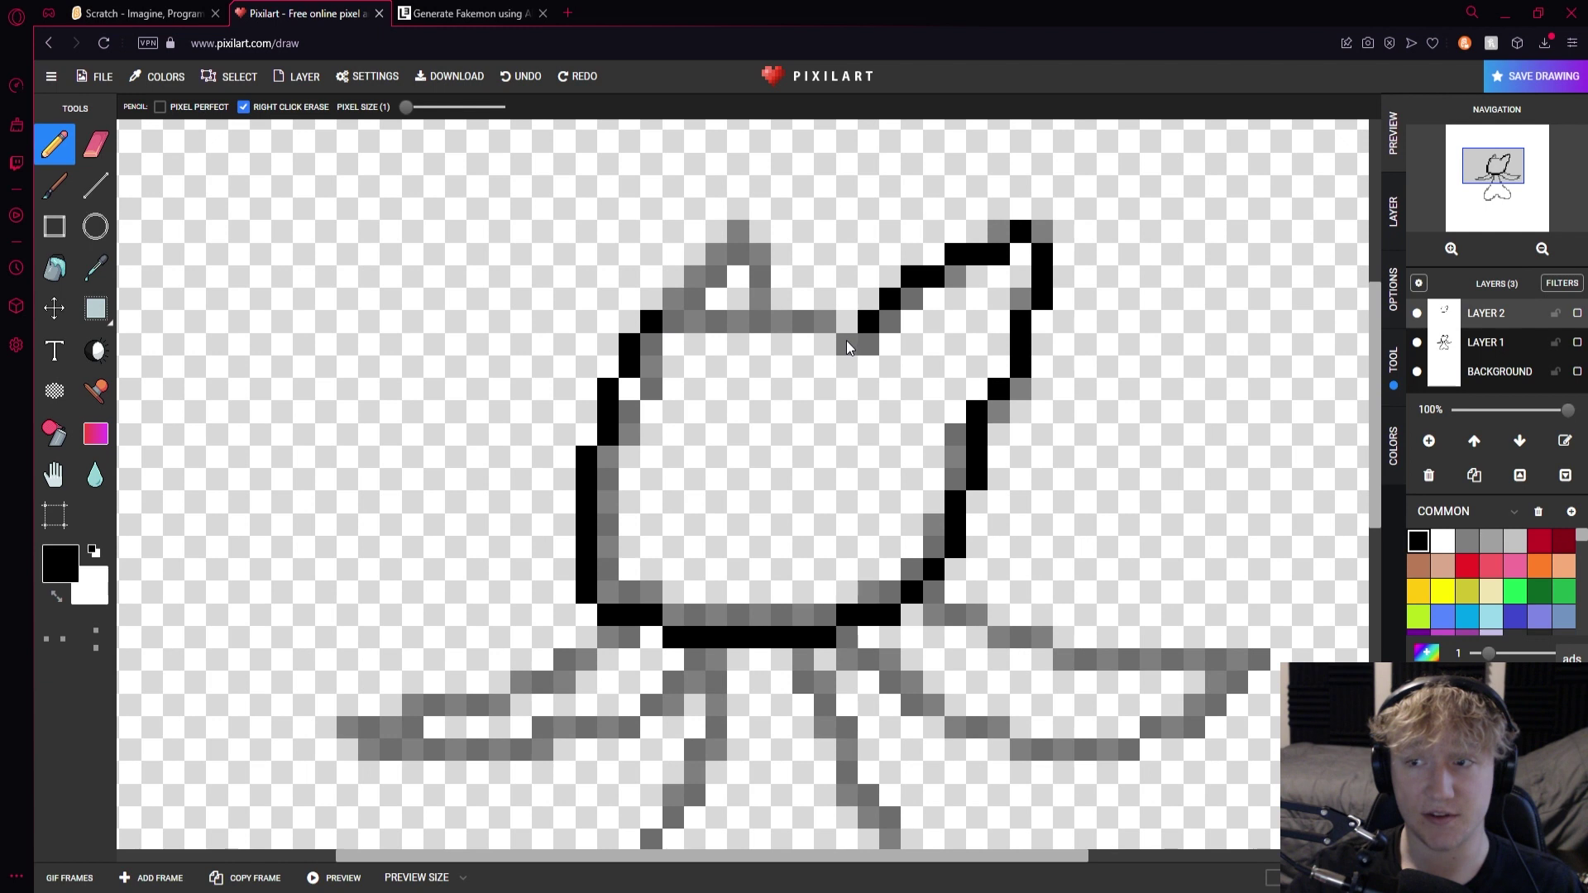
Close the head outline with a stepped top edge from the tall ear to the left side, and check it with Layer 1 hidden
{"action": "mouse_move", "coordinate": [844, 322]}
{"action": "left_mouse_down"}
{"action": "mouse_move", "coordinate": [796, 325]}
{"action": "mouse_move", "coordinate": [783, 306]}
{"action": "left_mouse_up"}
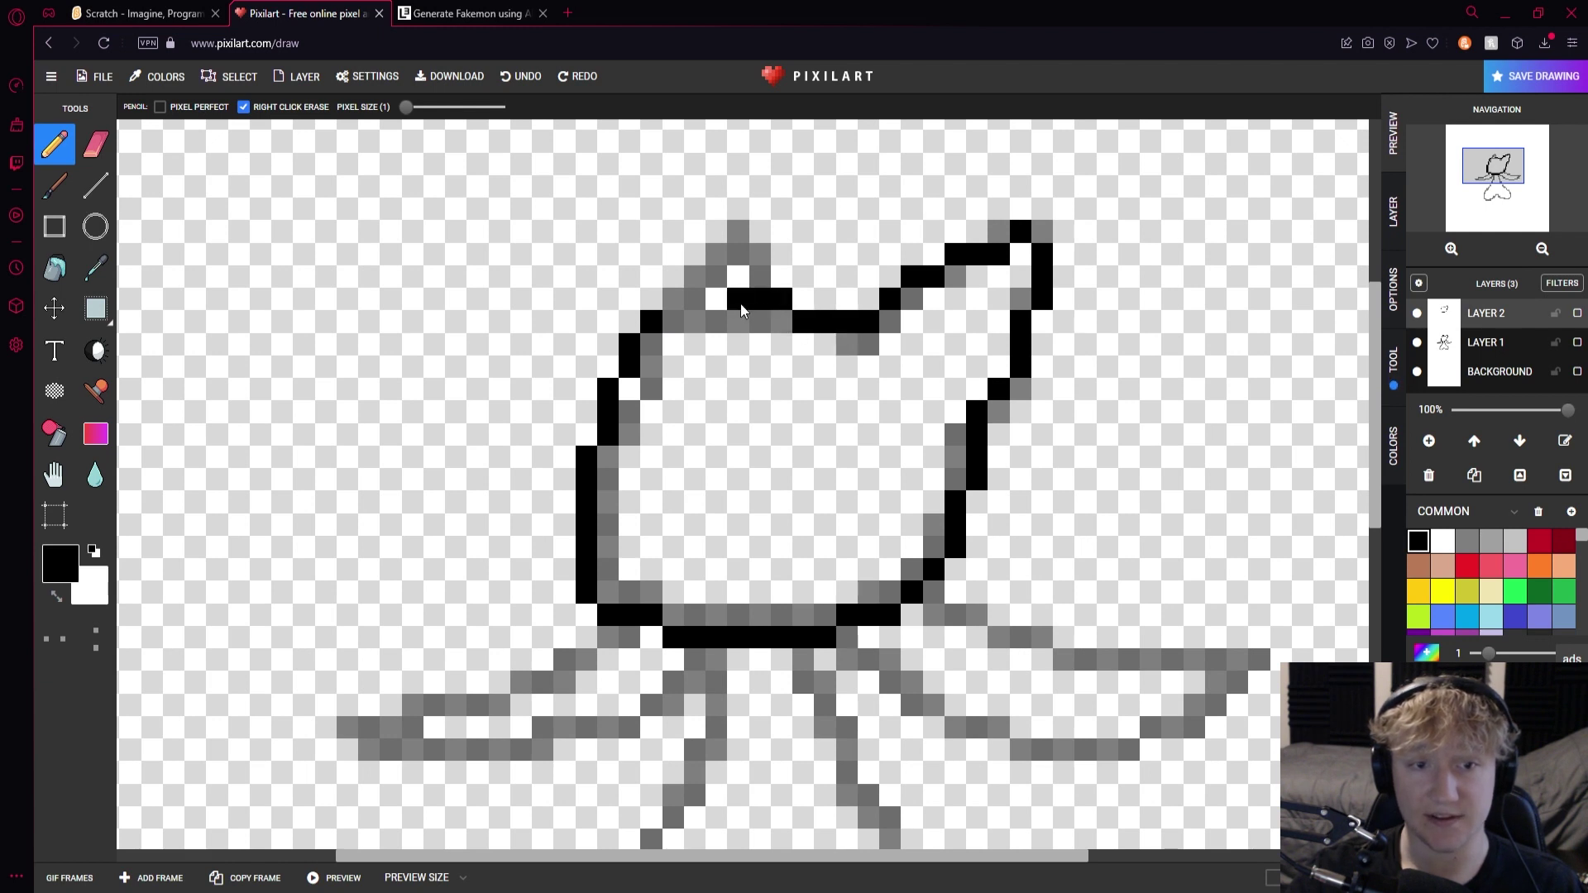
{"action": "left_click", "coordinate": [867, 324]}
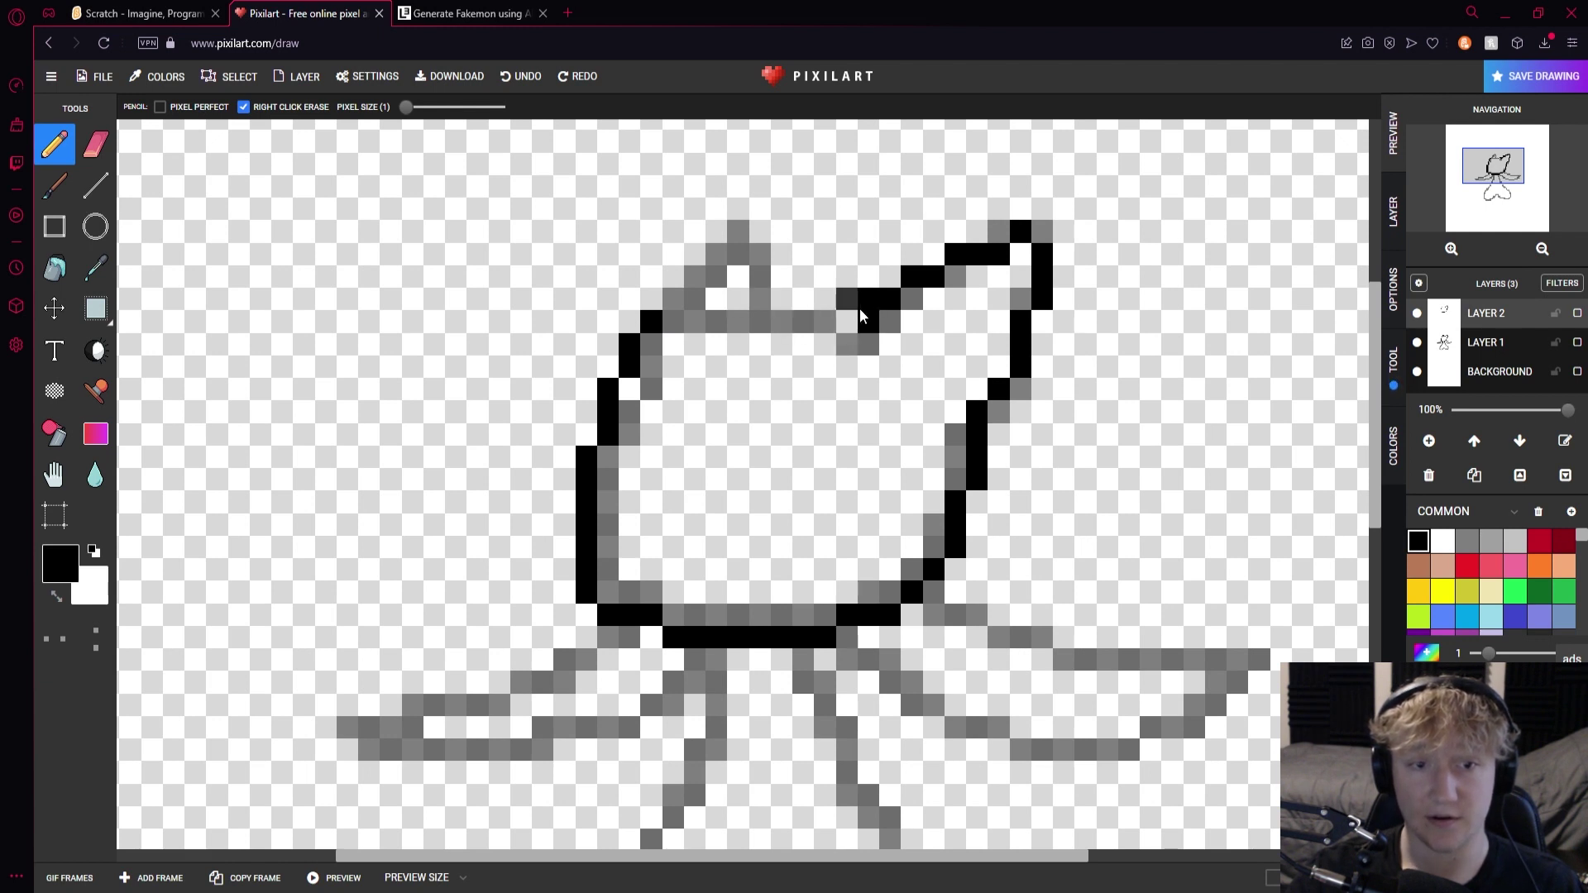
{"action": "mouse_move", "coordinate": [849, 323]}
{"action": "left_mouse_down"}
{"action": "mouse_move", "coordinate": [760, 281]}
{"action": "mouse_move", "coordinate": [671, 294]}
{"action": "left_mouse_up"}
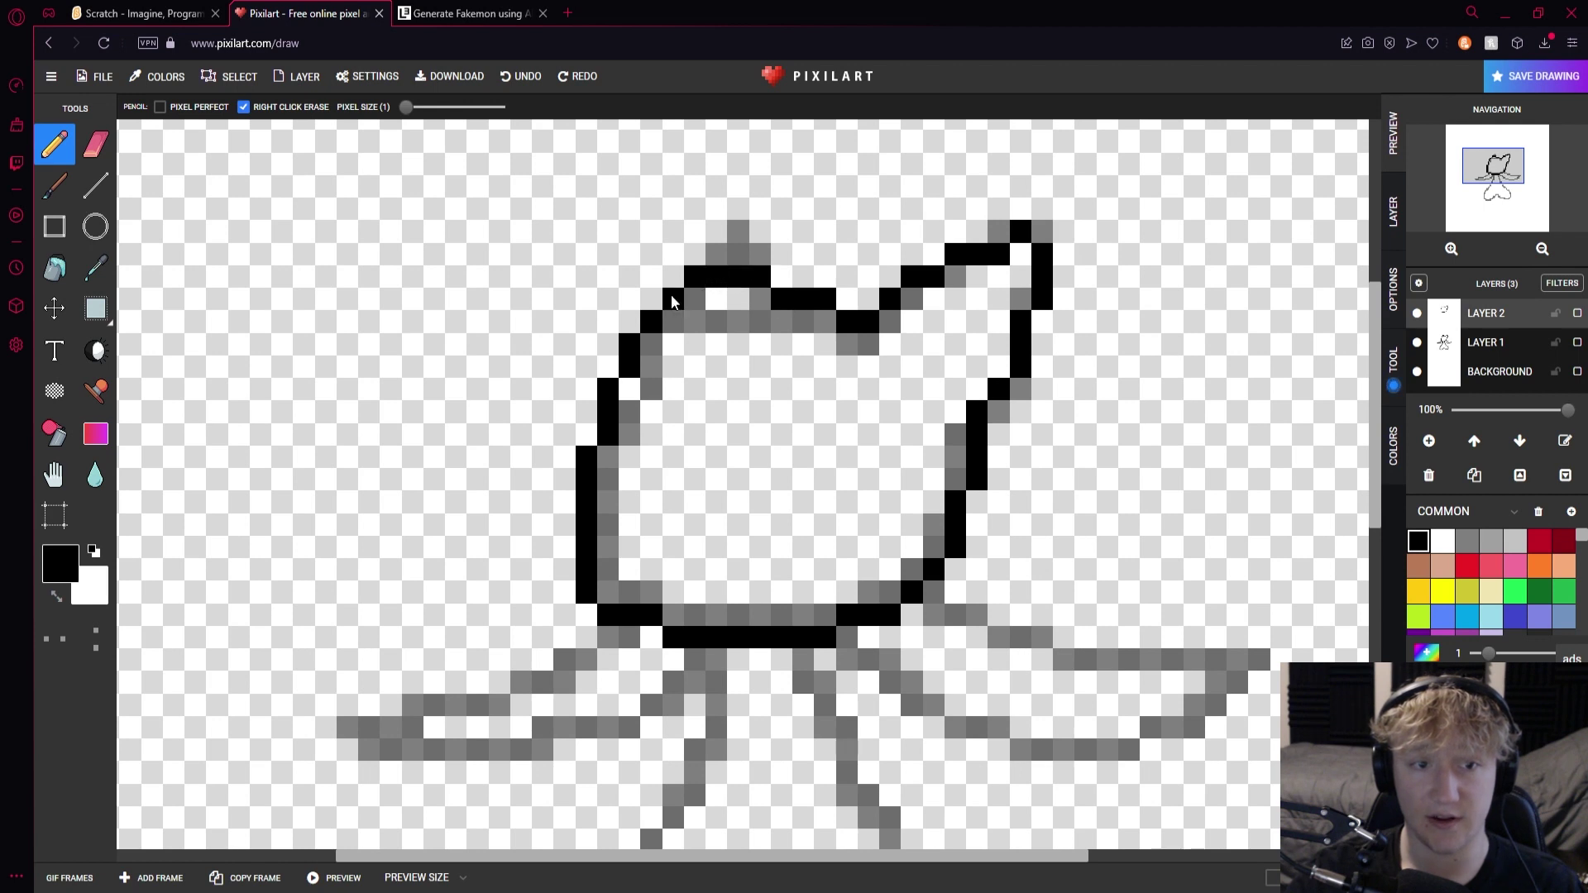
{"action": "left_click", "coordinate": [1417, 342]}
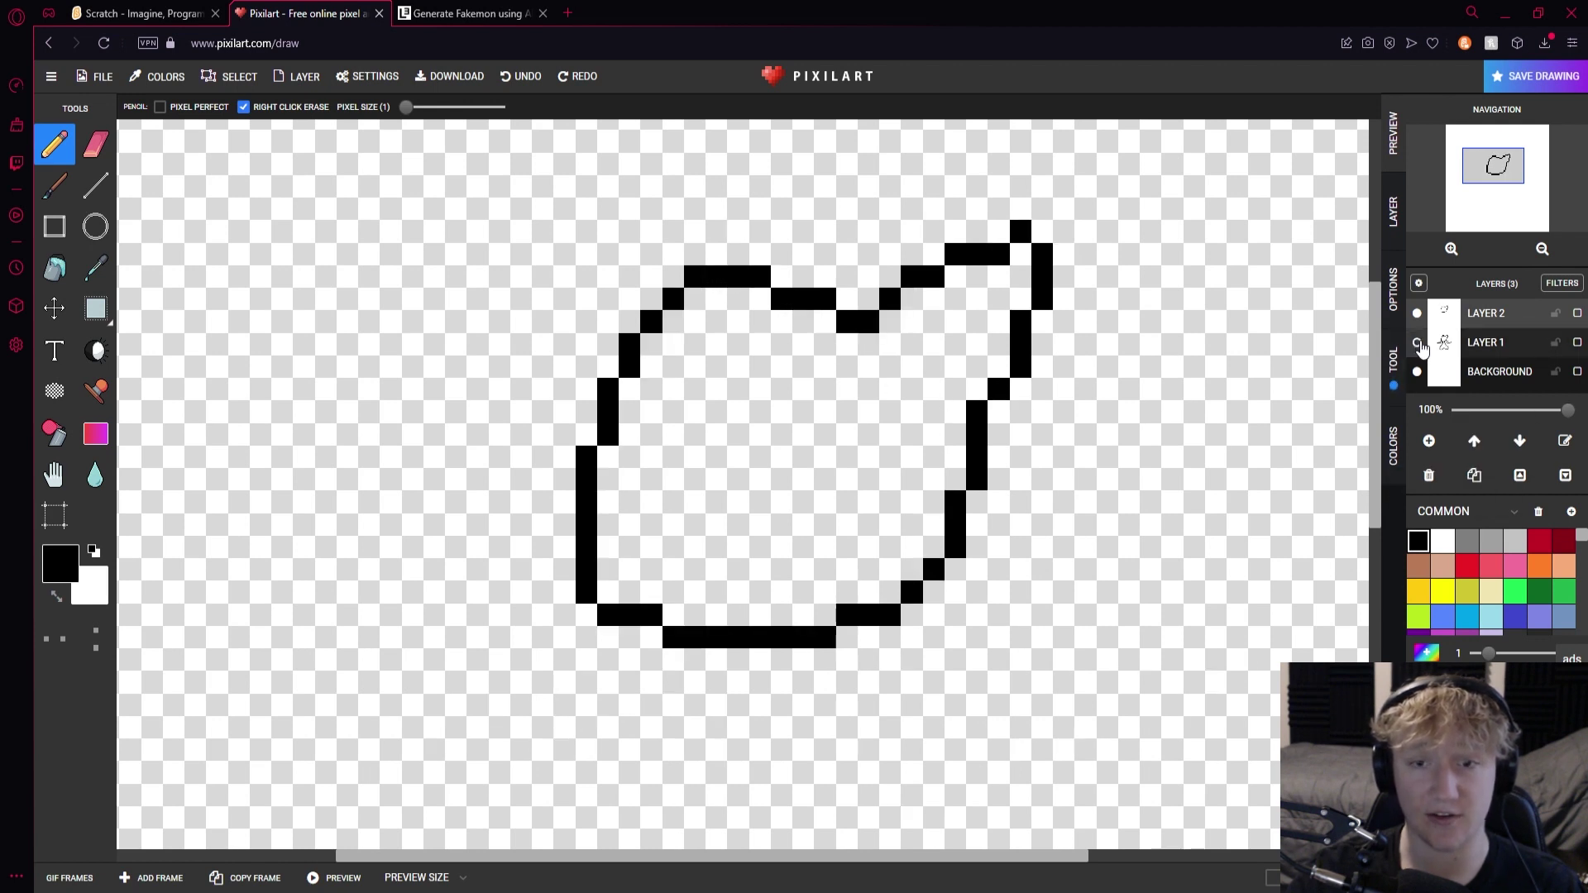
{"action": "left_click", "coordinate": [1418, 342]}
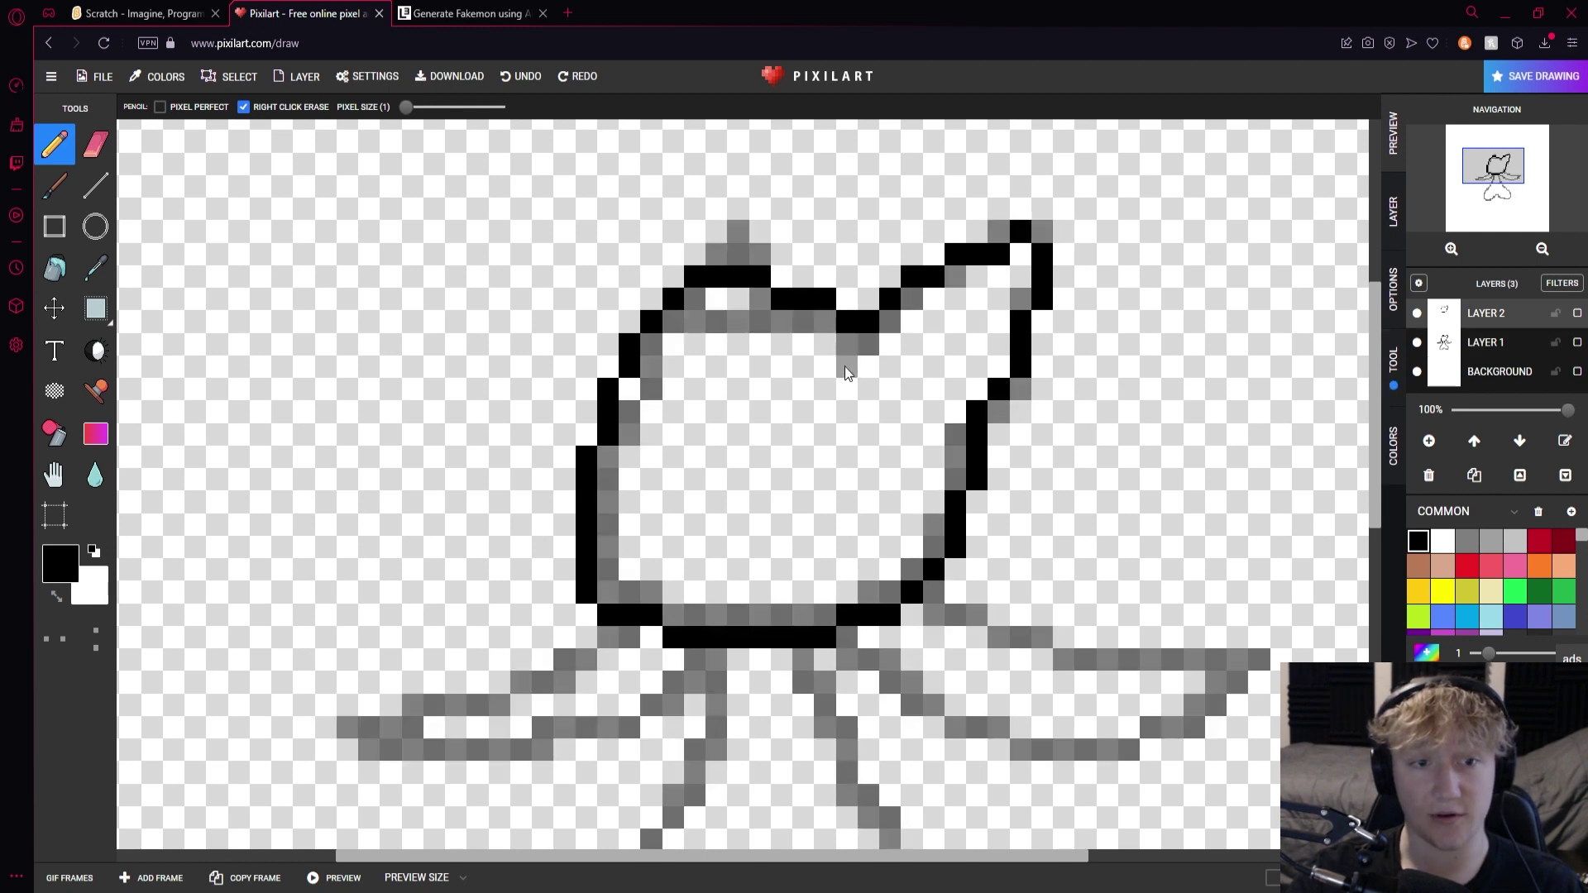
Undo the stepped top-left edge of the head, draw a straight black top edge instead, and erase the leftover pixels above it
{"action": "key", "text": "ctrl+z"}
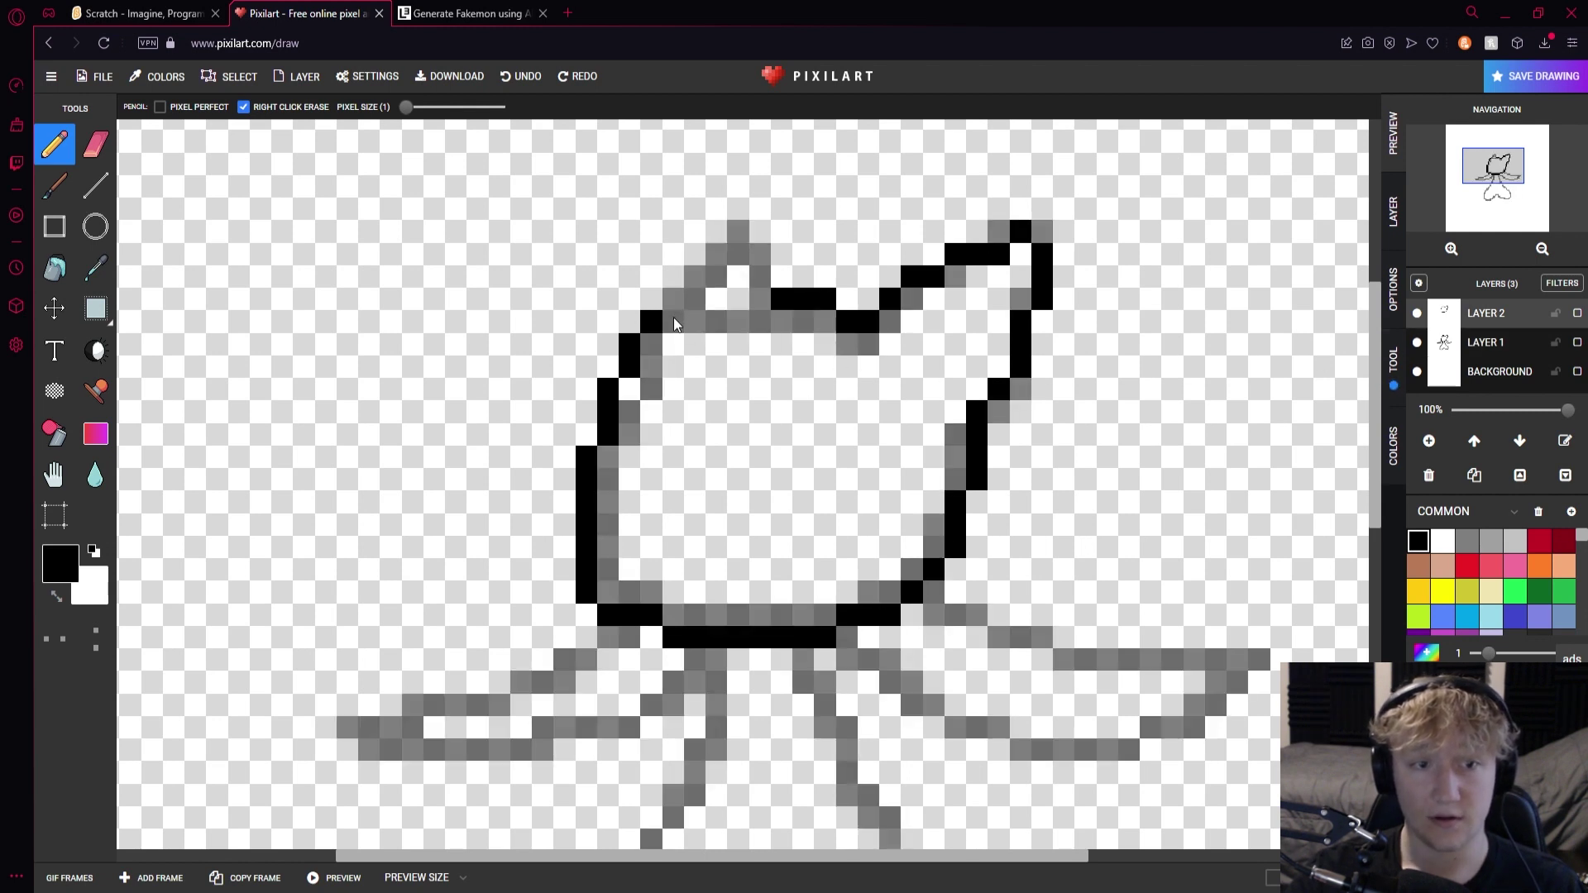
{"action": "left_click_drag", "start_coordinate": [728, 321], "coordinate": [816, 321]}
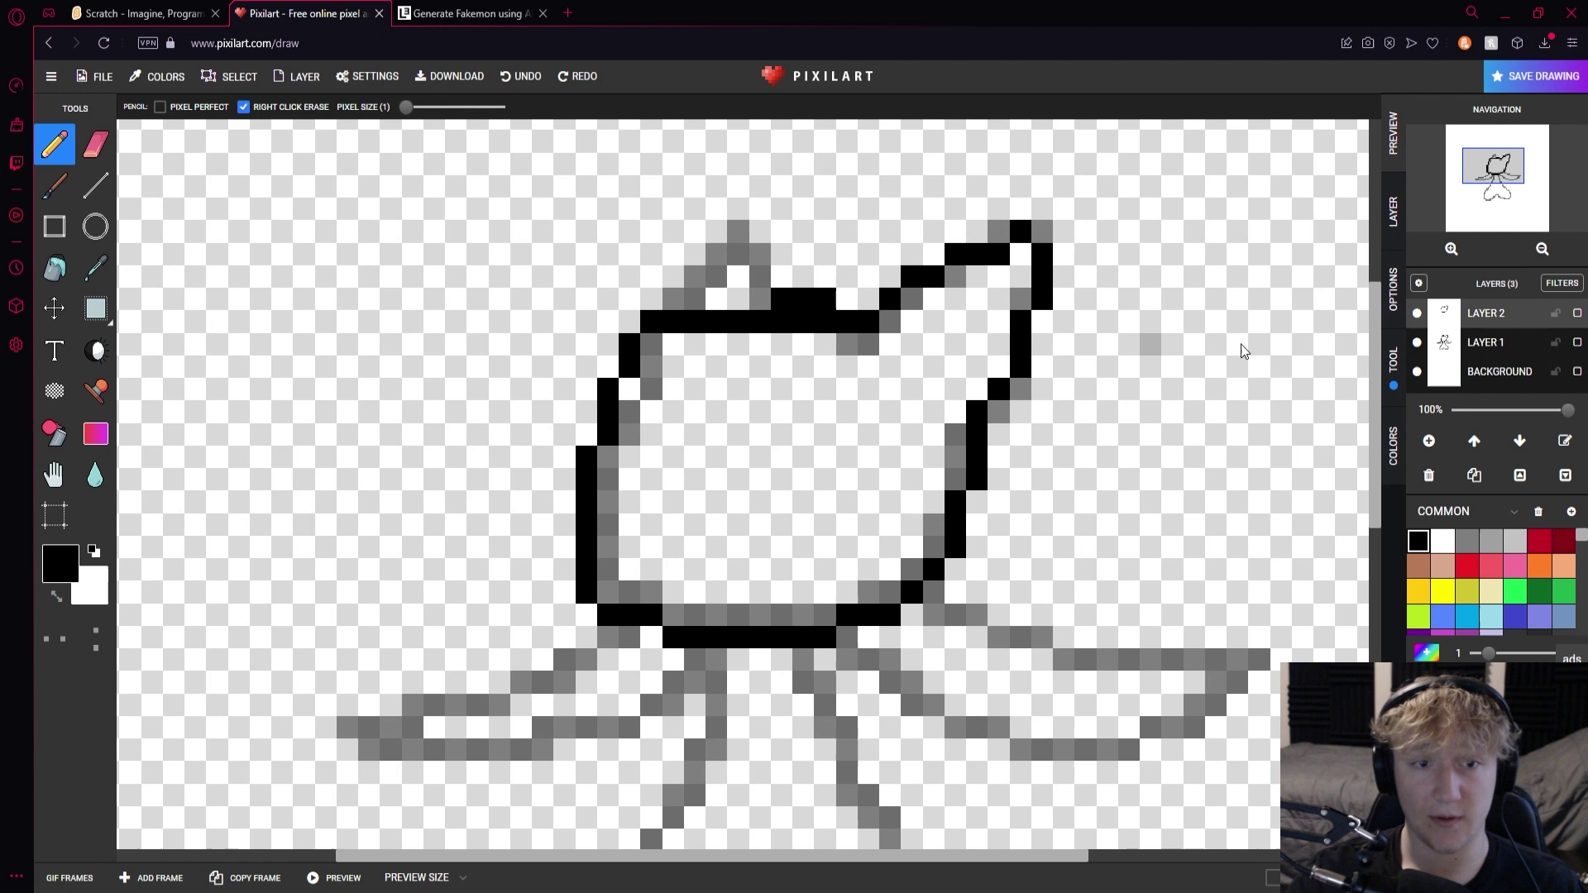
{"action": "left_click", "coordinate": [96, 144]}
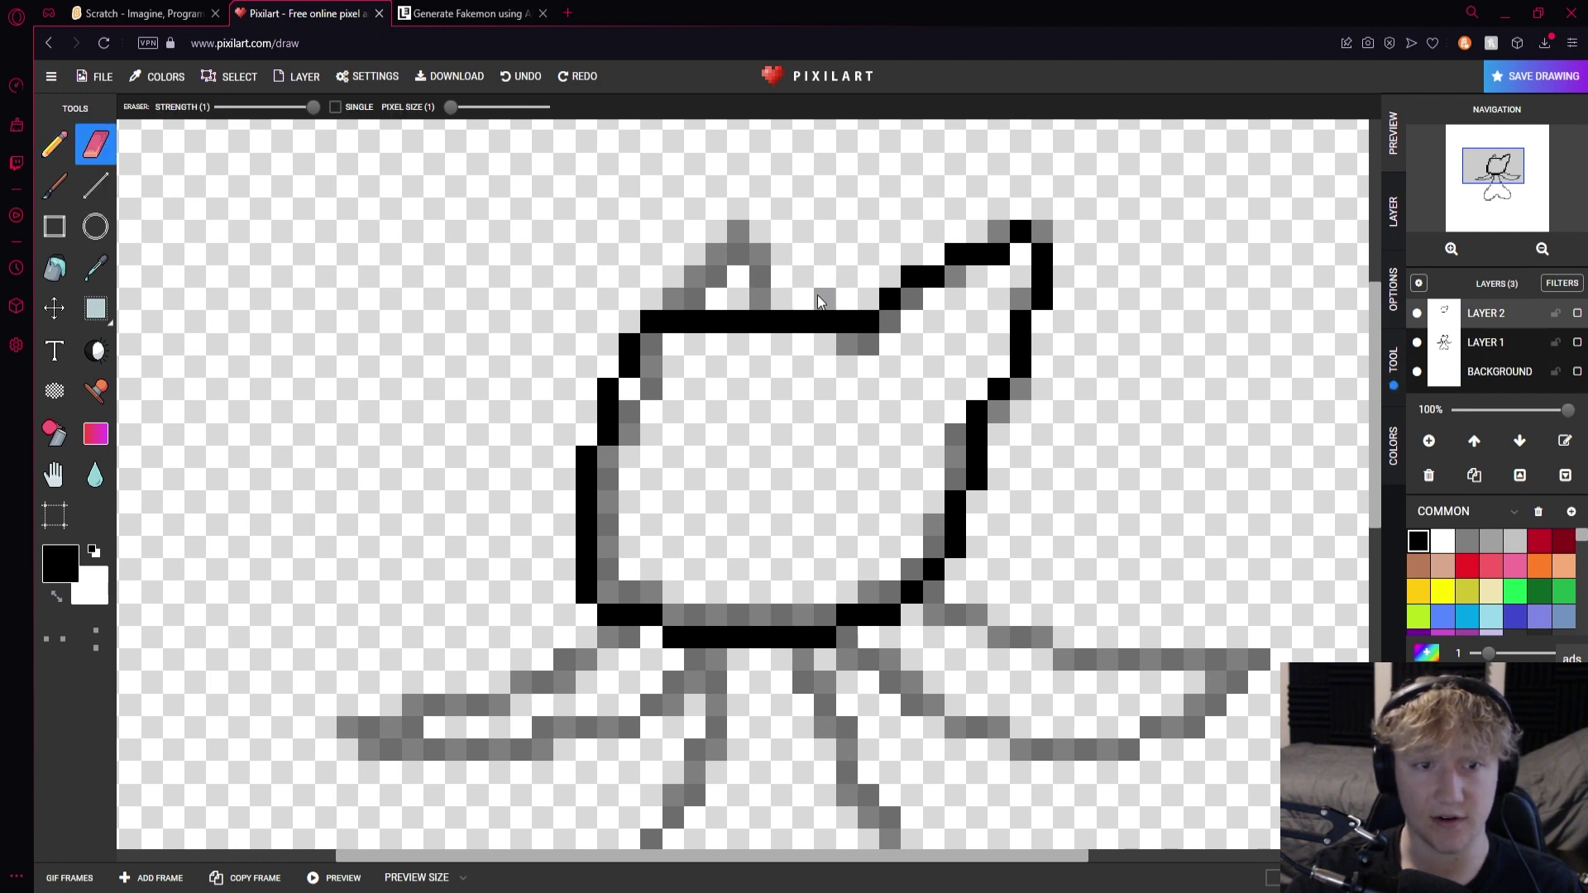
Trace the small pointed left ear in black pencil above the head's top edge, and check it with Layer 1 hidden
{"action": "left_click", "coordinate": [54, 144]}
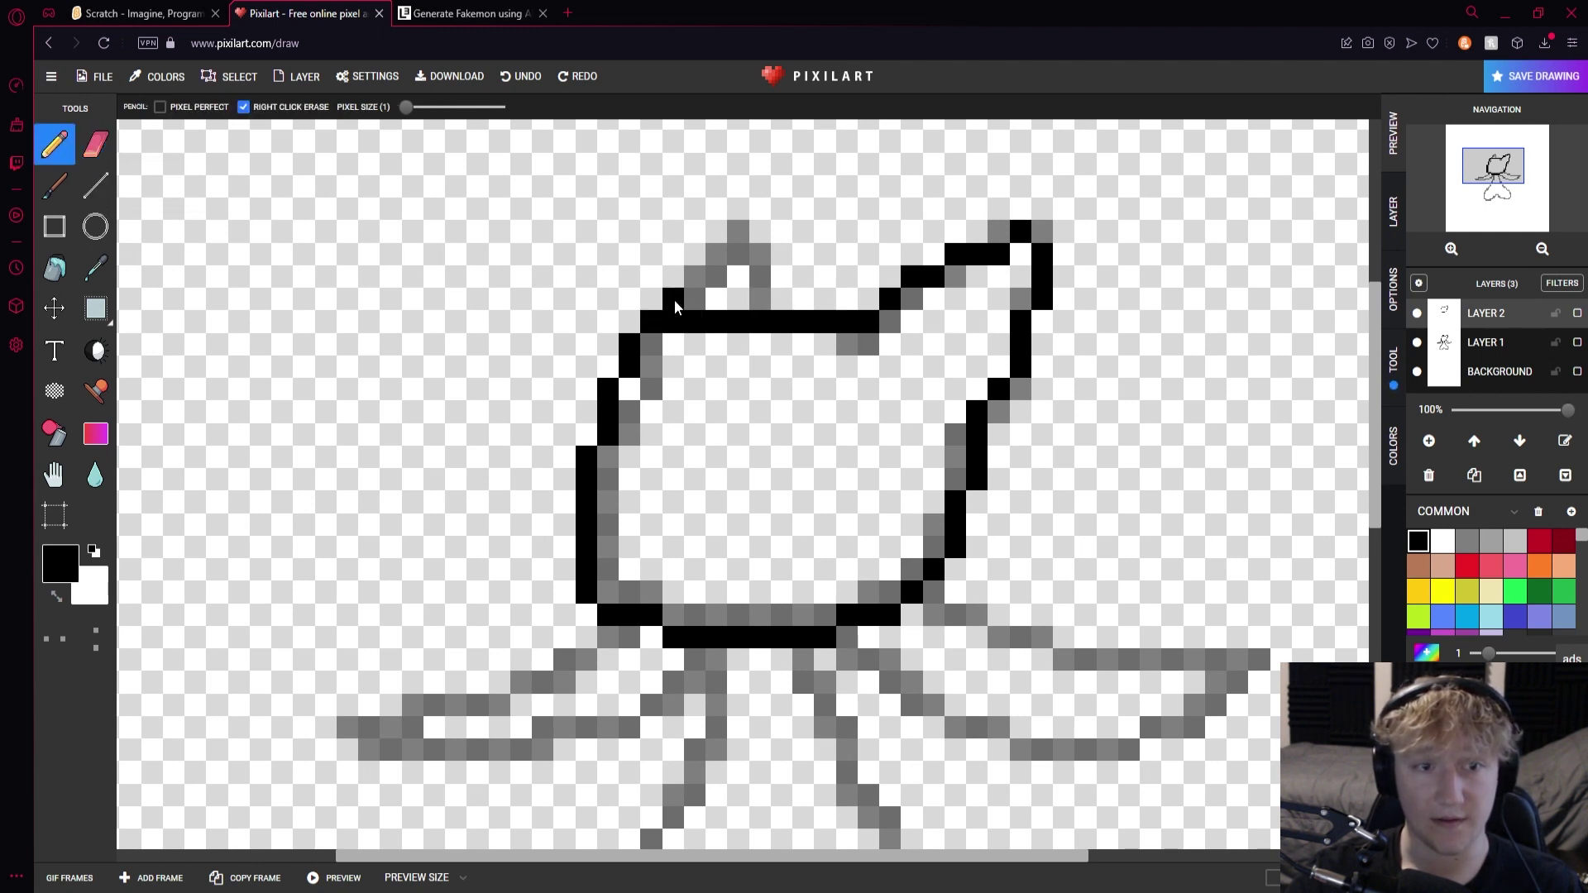
{"action": "left_click_drag", "start_coordinate": [707, 282], "coordinate": [738, 234]}
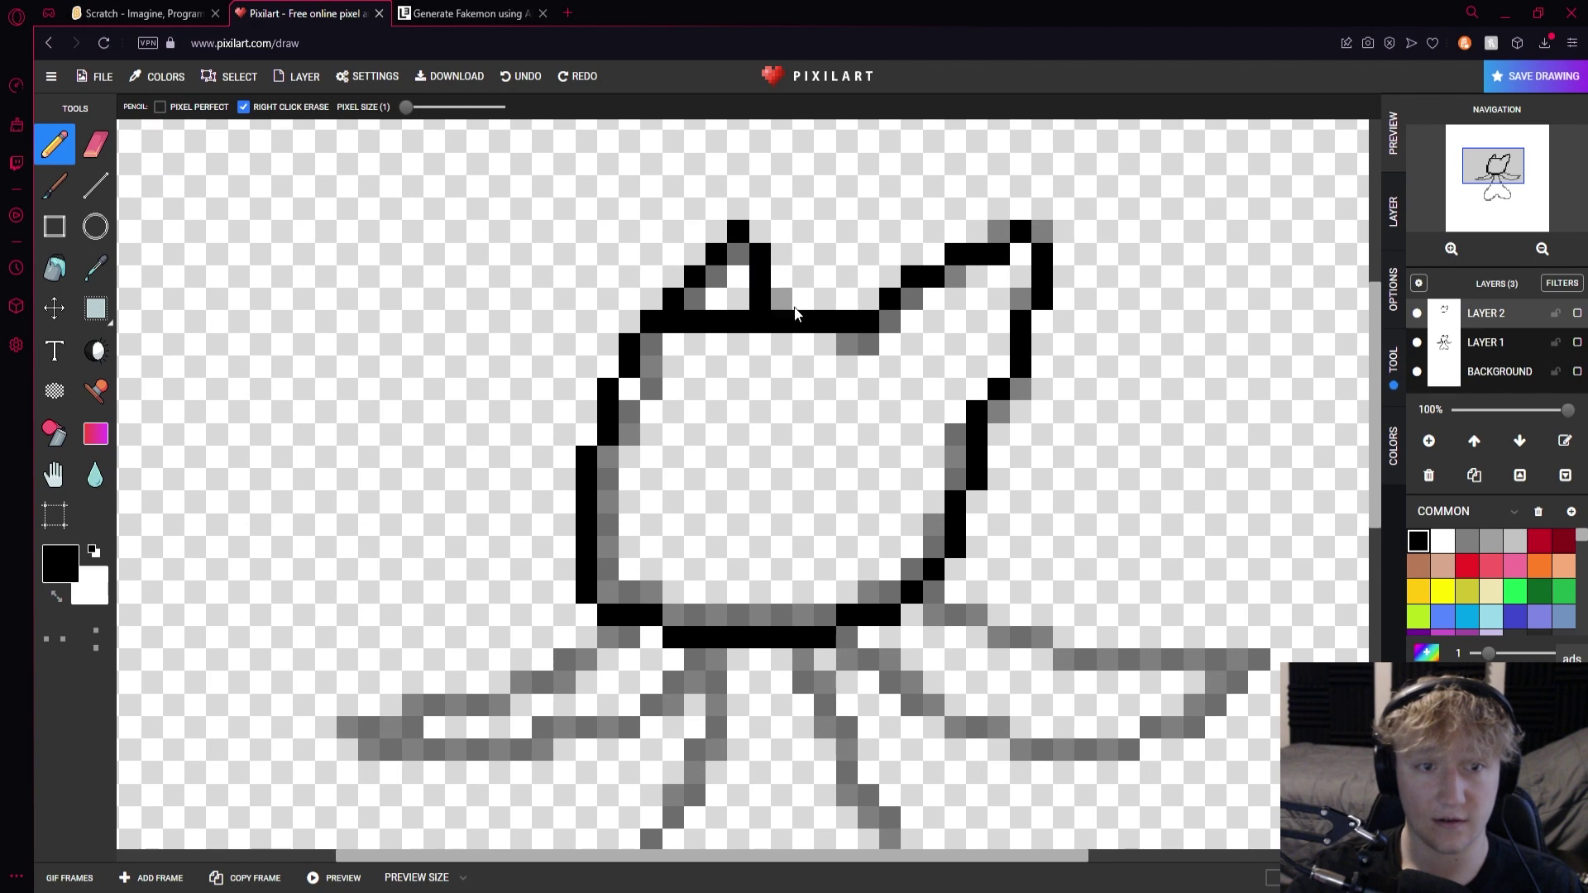
{"action": "scroll", "coordinate": [827, 348], "scroll_direction": "down", "scroll_amount": 4}
{"action": "left_click", "coordinate": [1418, 344]}
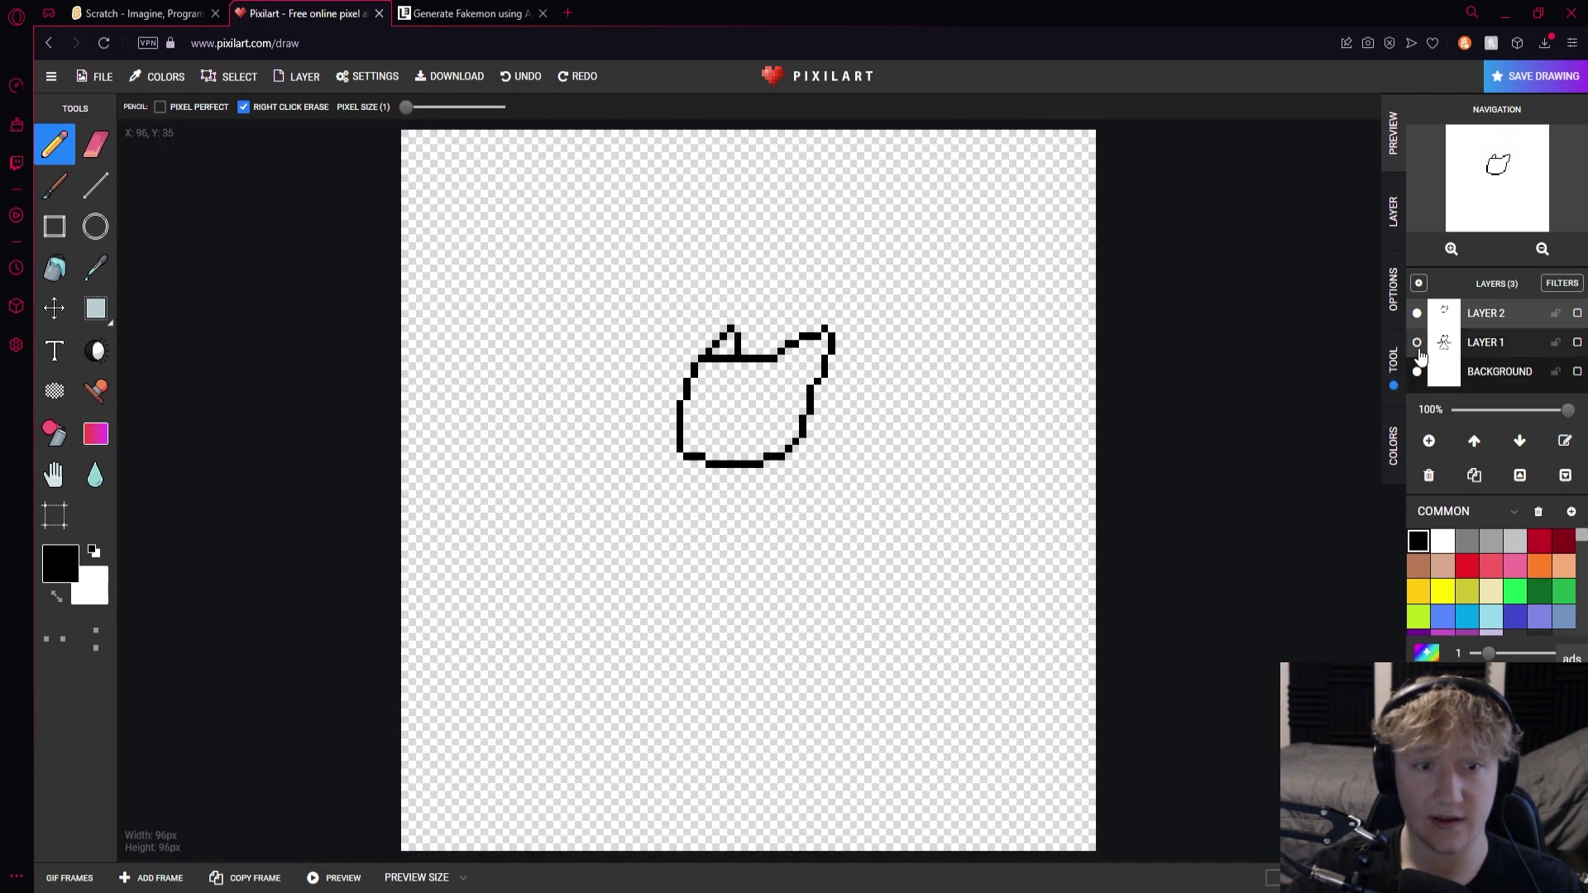
{"action": "left_click", "coordinate": [1418, 343]}
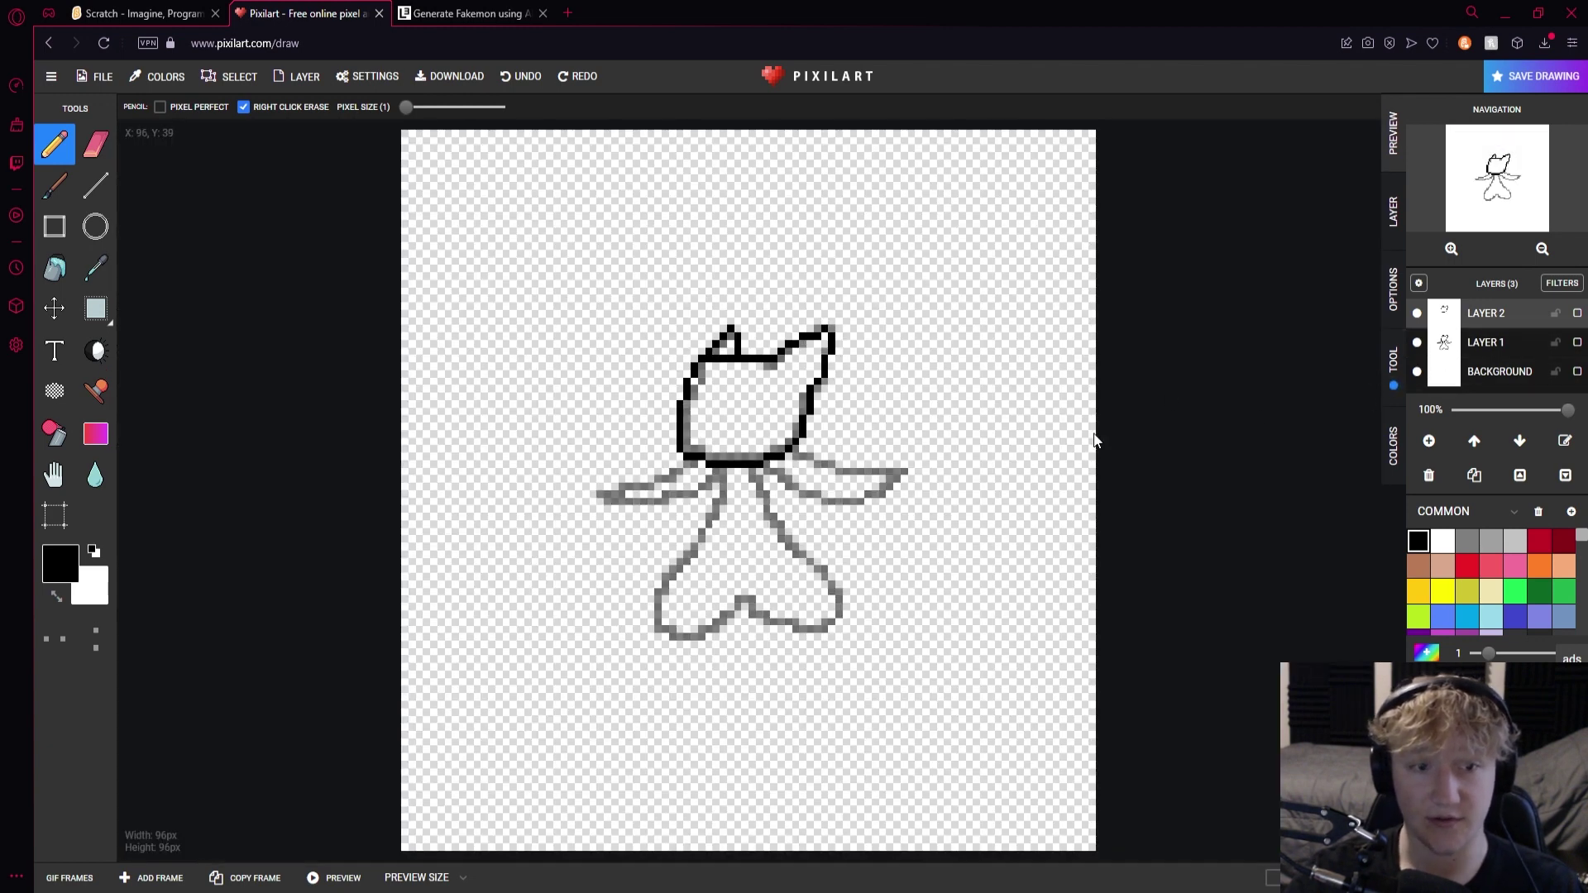
Trace the left arm's upper edge in stepped black segments from the head's lower-left corner to the tip, closing the ad
{"action": "scroll", "coordinate": [733, 462], "scroll_direction": "up", "scroll_amount": 4}
{"action": "scroll", "coordinate": [815, 483], "scroll_direction": "down", "scroll_amount": 4}
{"action": "scroll", "coordinate": [716, 604], "scroll_direction": "up", "scroll_amount": 2}
{"action": "scroll", "coordinate": [662, 465], "scroll_direction": "up", "scroll_amount": 1}
{"action": "scroll", "coordinate": [661, 465], "scroll_direction": "up", "scroll_amount": 2}
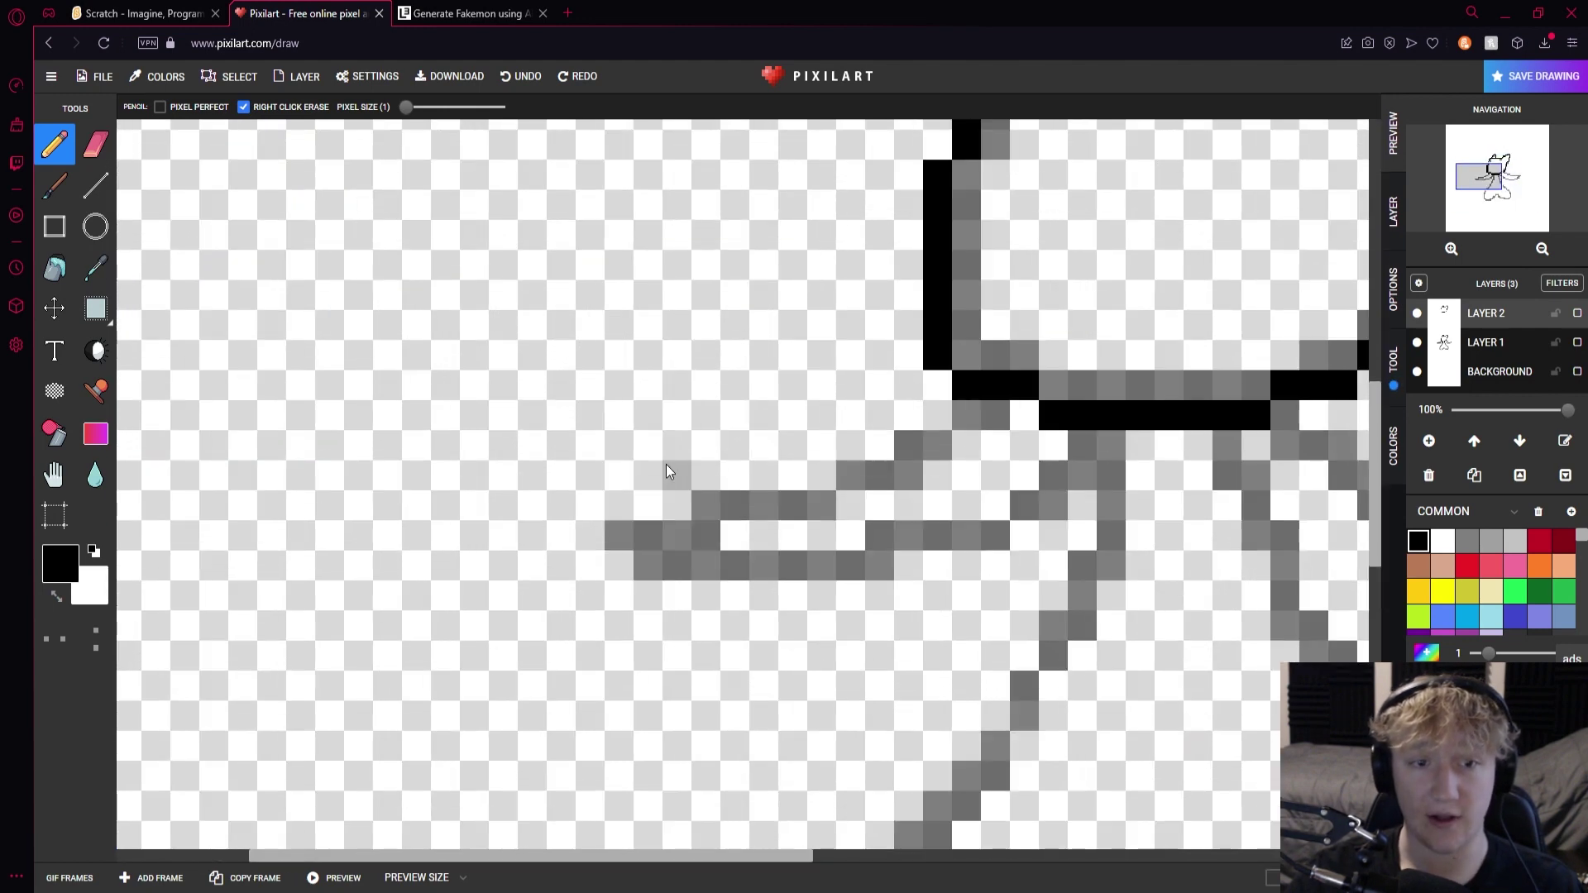
{"action": "left_click", "coordinate": [938, 415]}
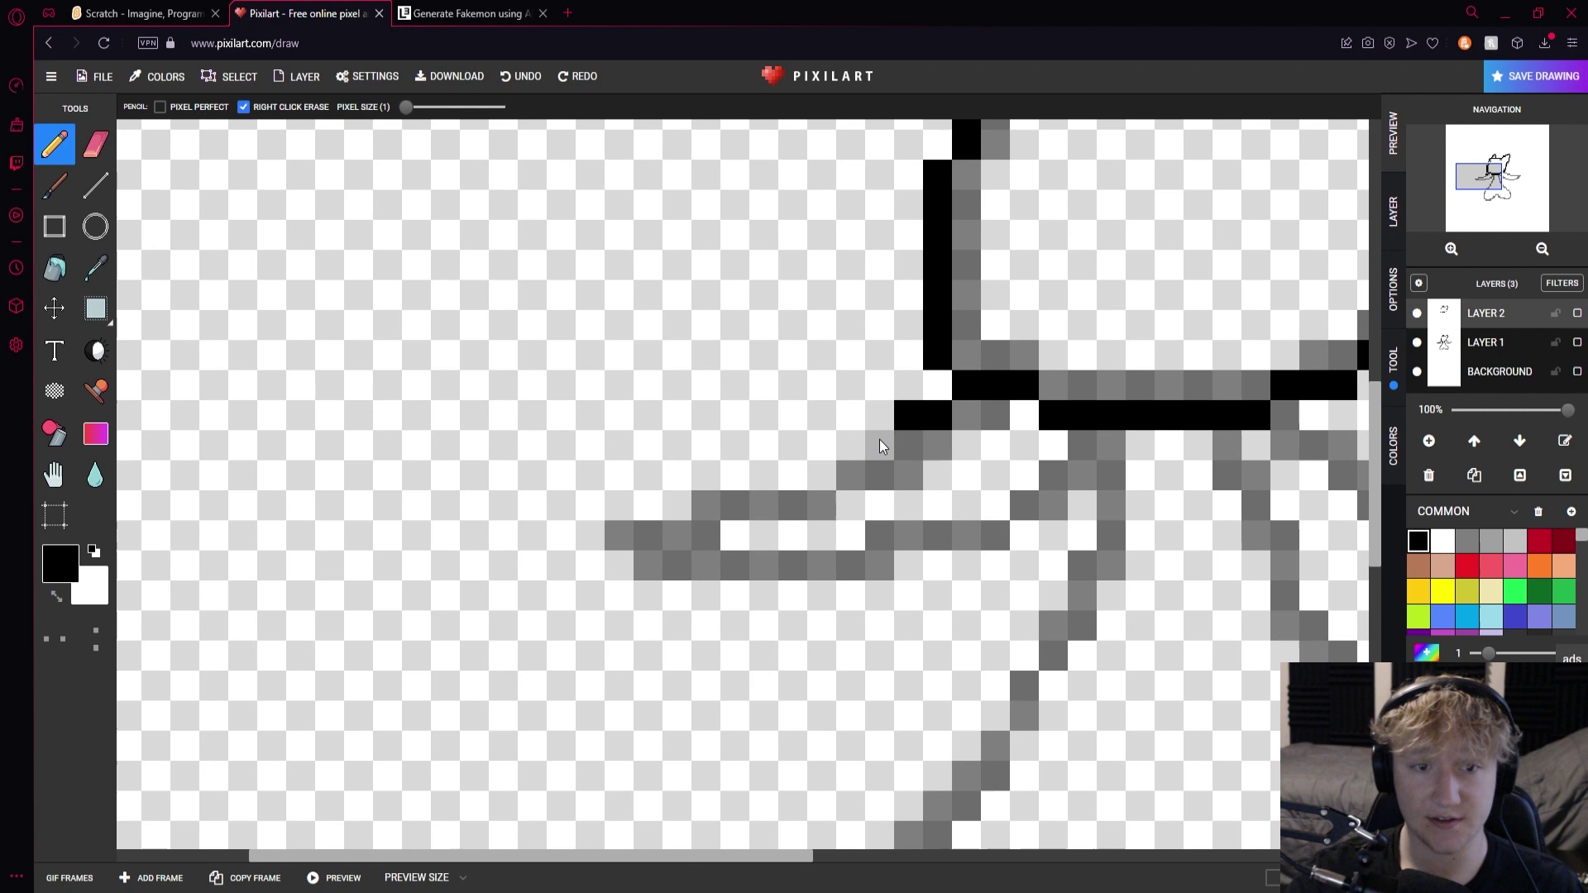
{"action": "mouse_move", "coordinate": [837, 450]}
{"action": "left_mouse_down"}
{"action": "mouse_move", "coordinate": [706, 476]}
{"action": "mouse_move", "coordinate": [669, 511]}
{"action": "mouse_move", "coordinate": [589, 505]}
{"action": "left_mouse_up"}
{"action": "left_click", "coordinate": [894, 666]}
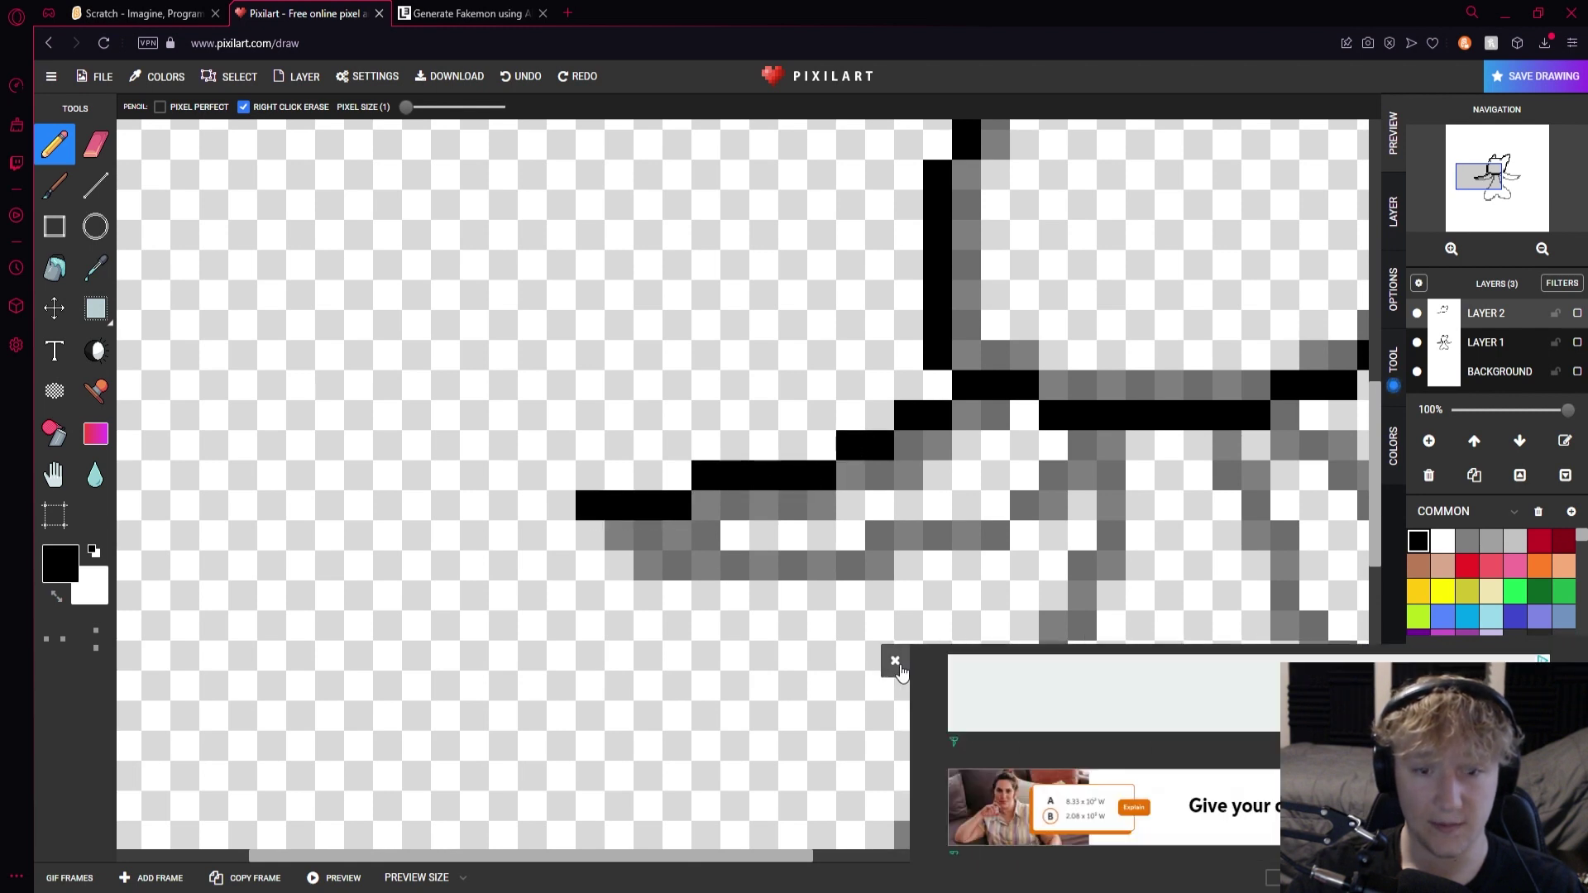
Outline the left arm's tip and underside in black just outside the sketch, and erase the upper corner pixel at the tip
{"action": "right_click", "coordinate": [591, 535]}
{"action": "right_click", "coordinate": [620, 570]}
{"action": "left_click", "coordinate": [569, 511]}
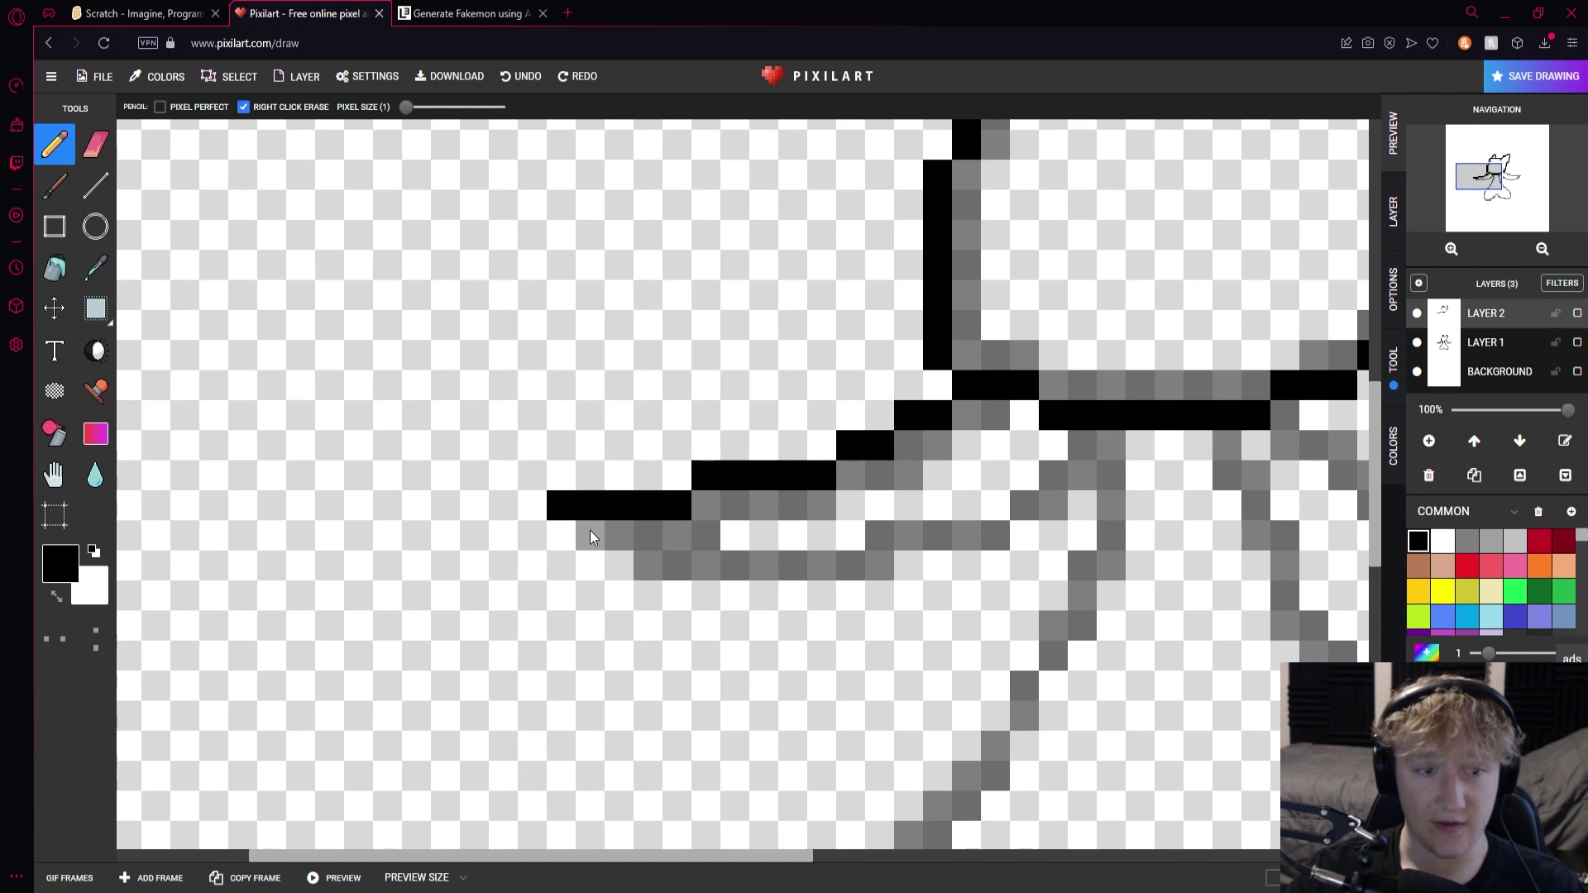
{"action": "left_click", "coordinate": [593, 537]}
{"action": "left_click", "coordinate": [621, 566]}
{"action": "mouse_move", "coordinate": [647, 592]}
{"action": "left_mouse_down"}
{"action": "mouse_move", "coordinate": [856, 597]}
{"action": "mouse_move", "coordinate": [885, 571]}
{"action": "mouse_move", "coordinate": [947, 567]}
{"action": "left_mouse_up"}
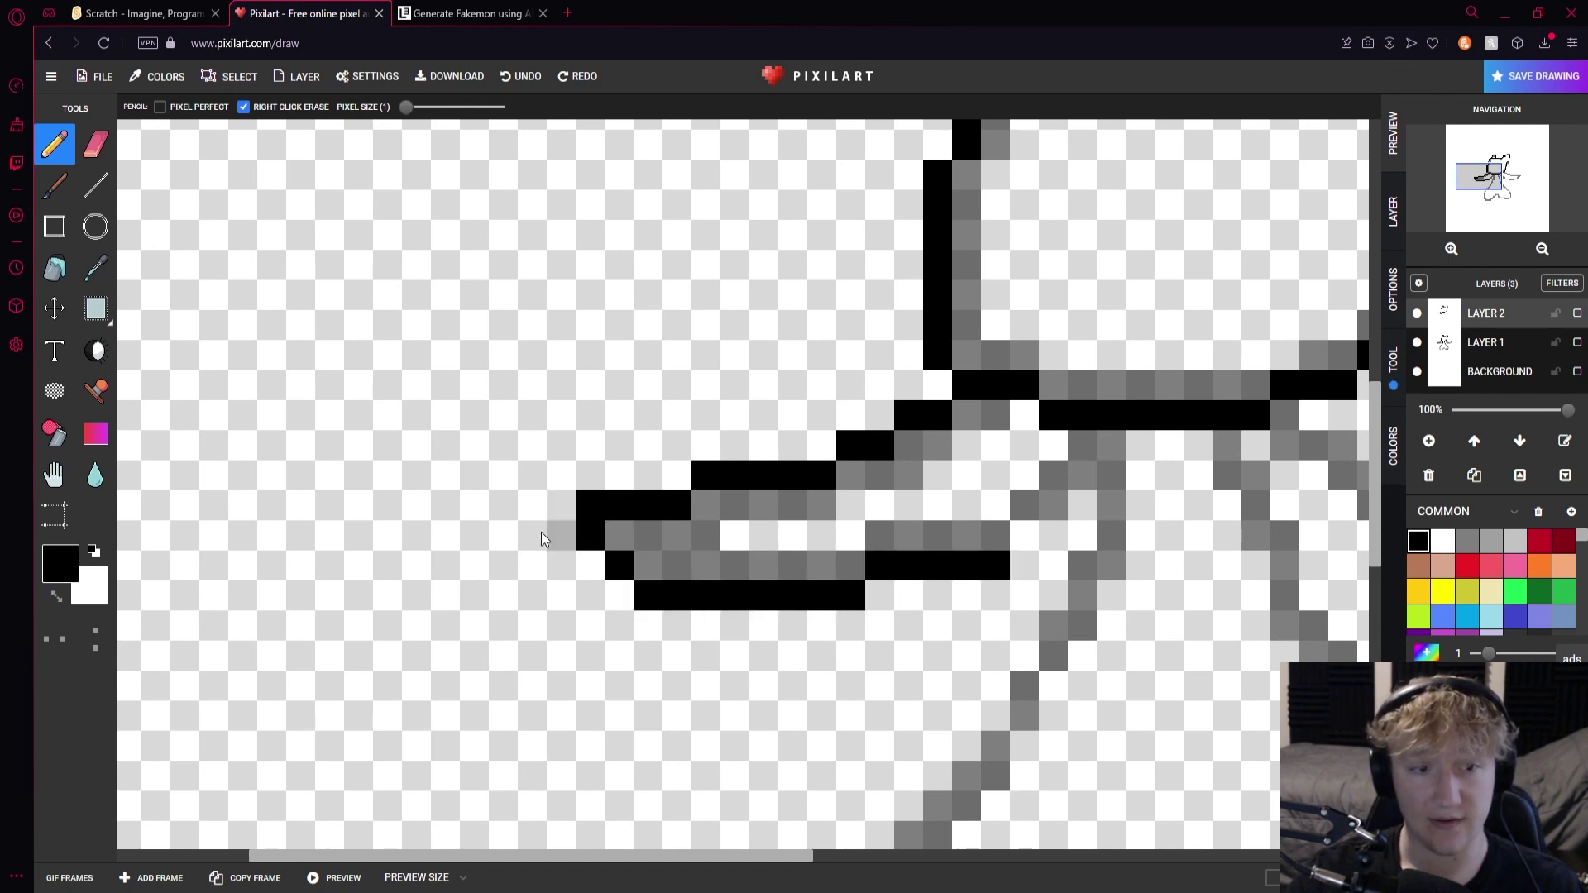
{"action": "left_click", "coordinate": [621, 508]}
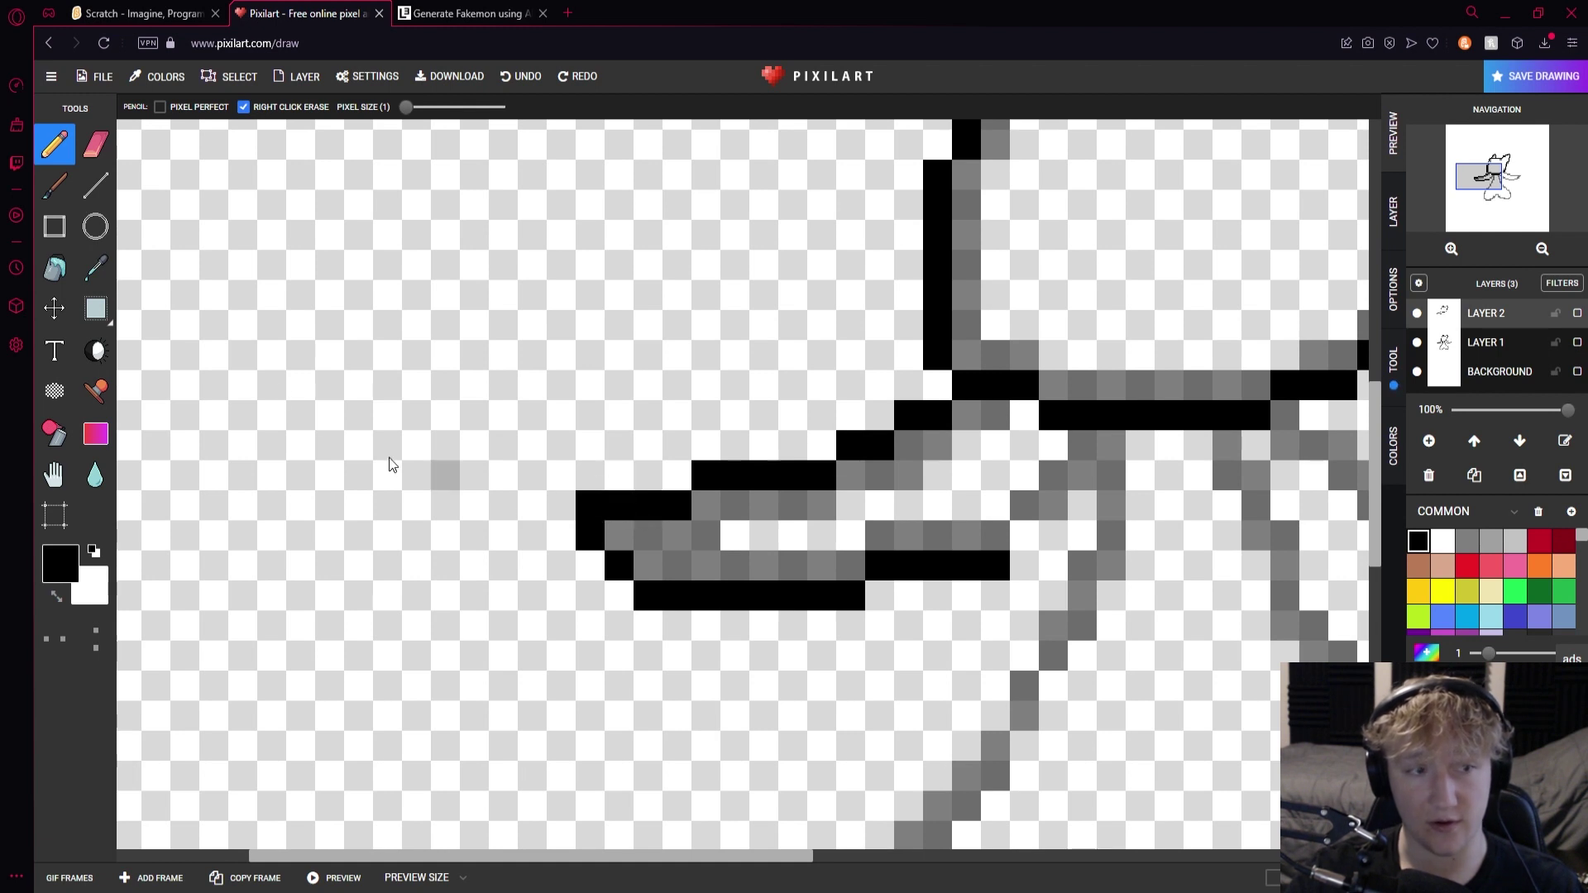
{"action": "left_click", "coordinate": [96, 145]}
{"action": "left_click", "coordinate": [594, 500]}
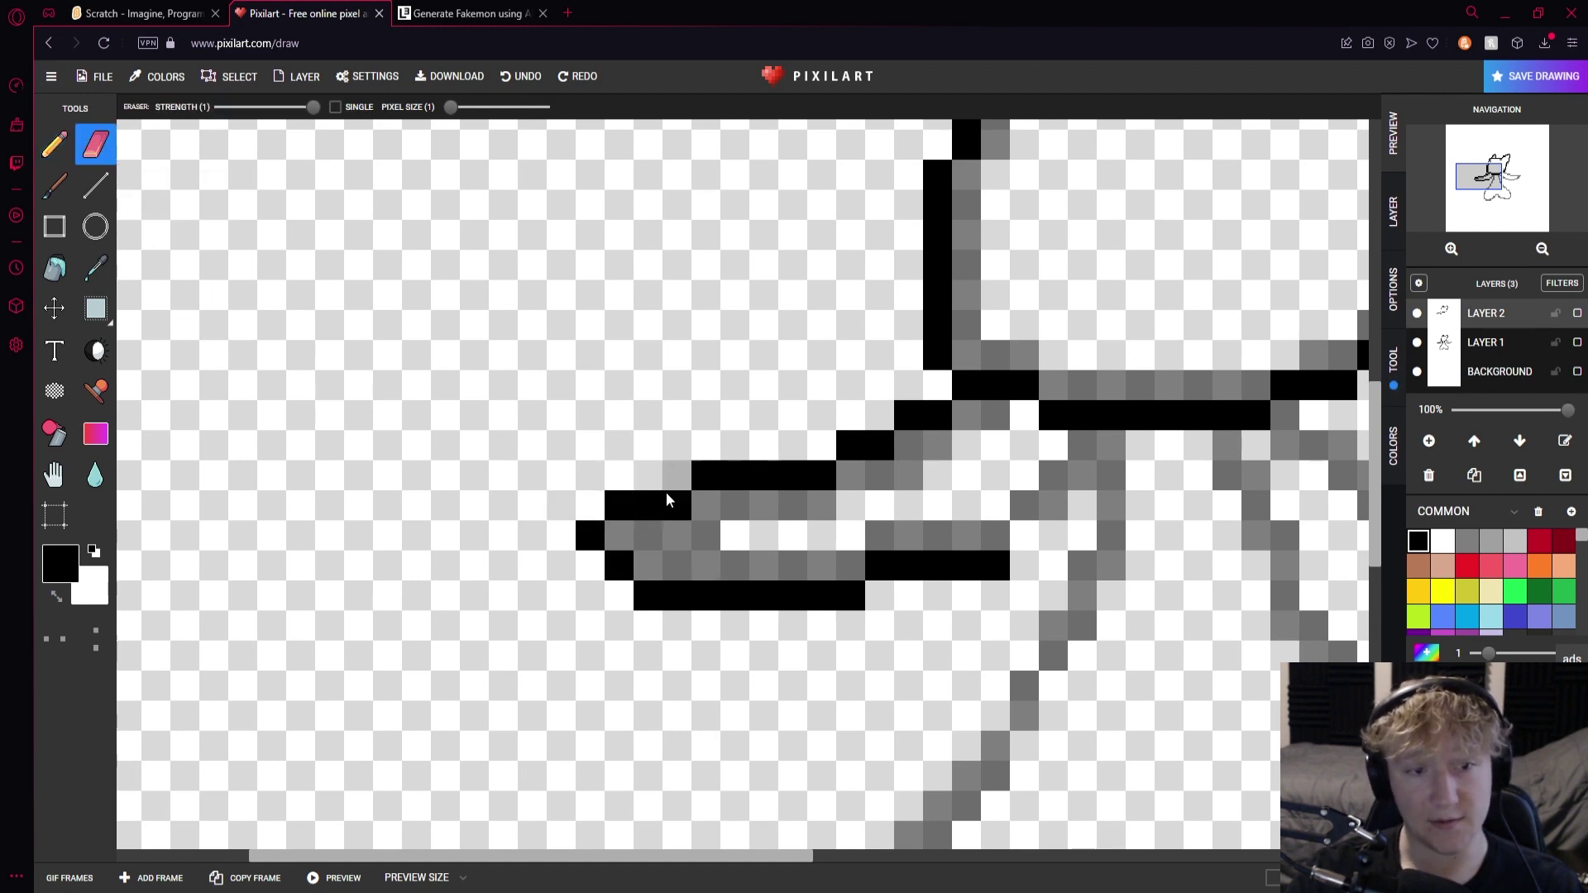
Join the left arm's underside to the head's bottom edge in black, and check the outline with Layer 1 hidden
{"action": "left_click", "coordinate": [54, 145]}
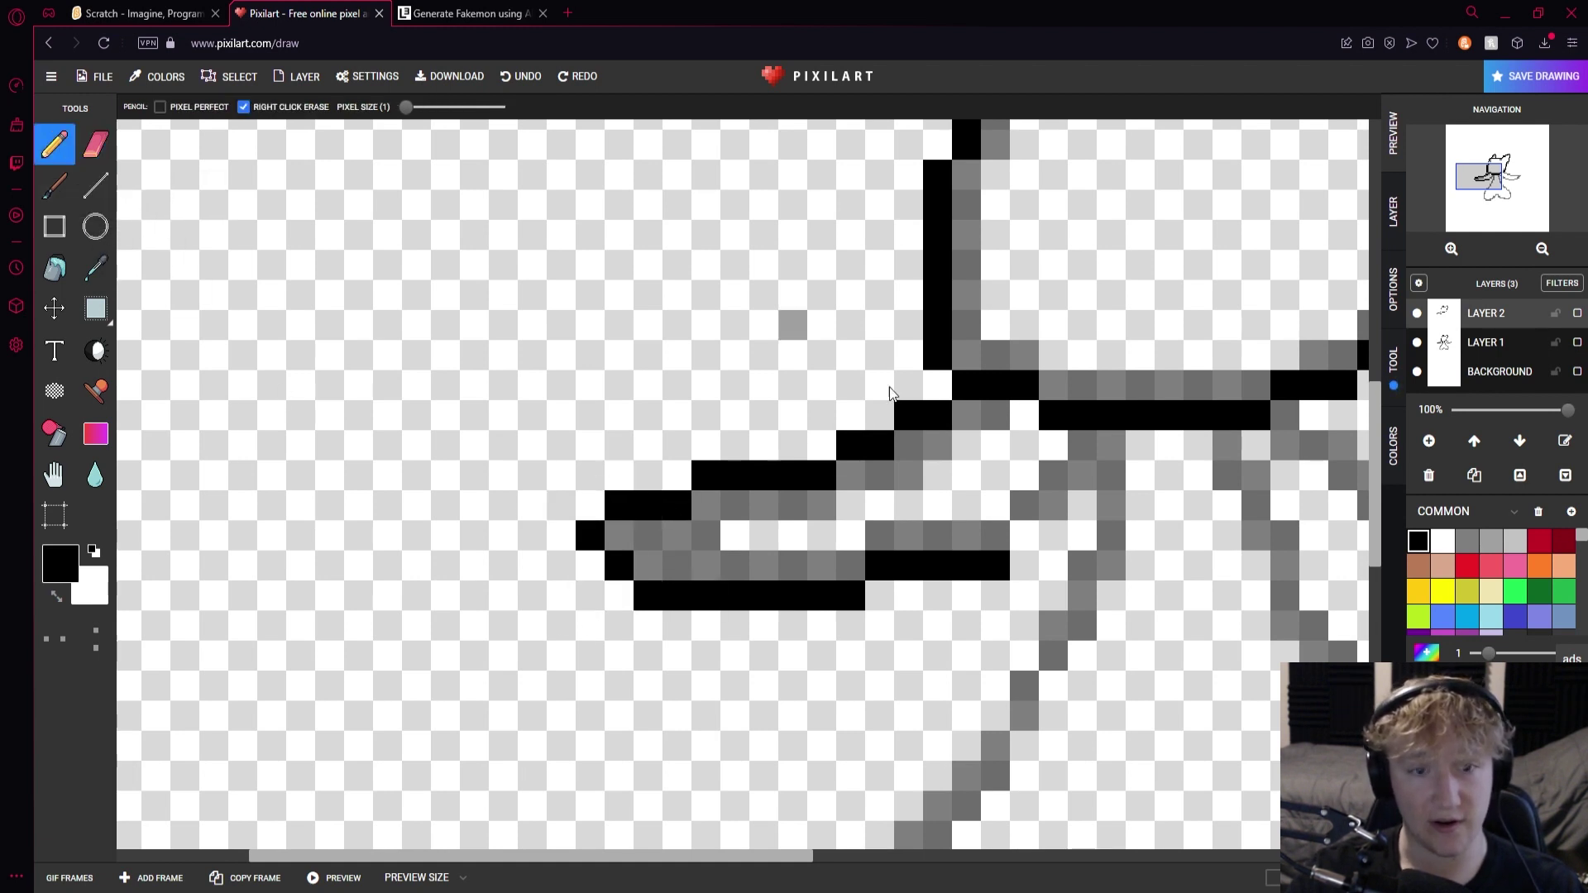
{"action": "left_click", "coordinate": [1034, 533]}
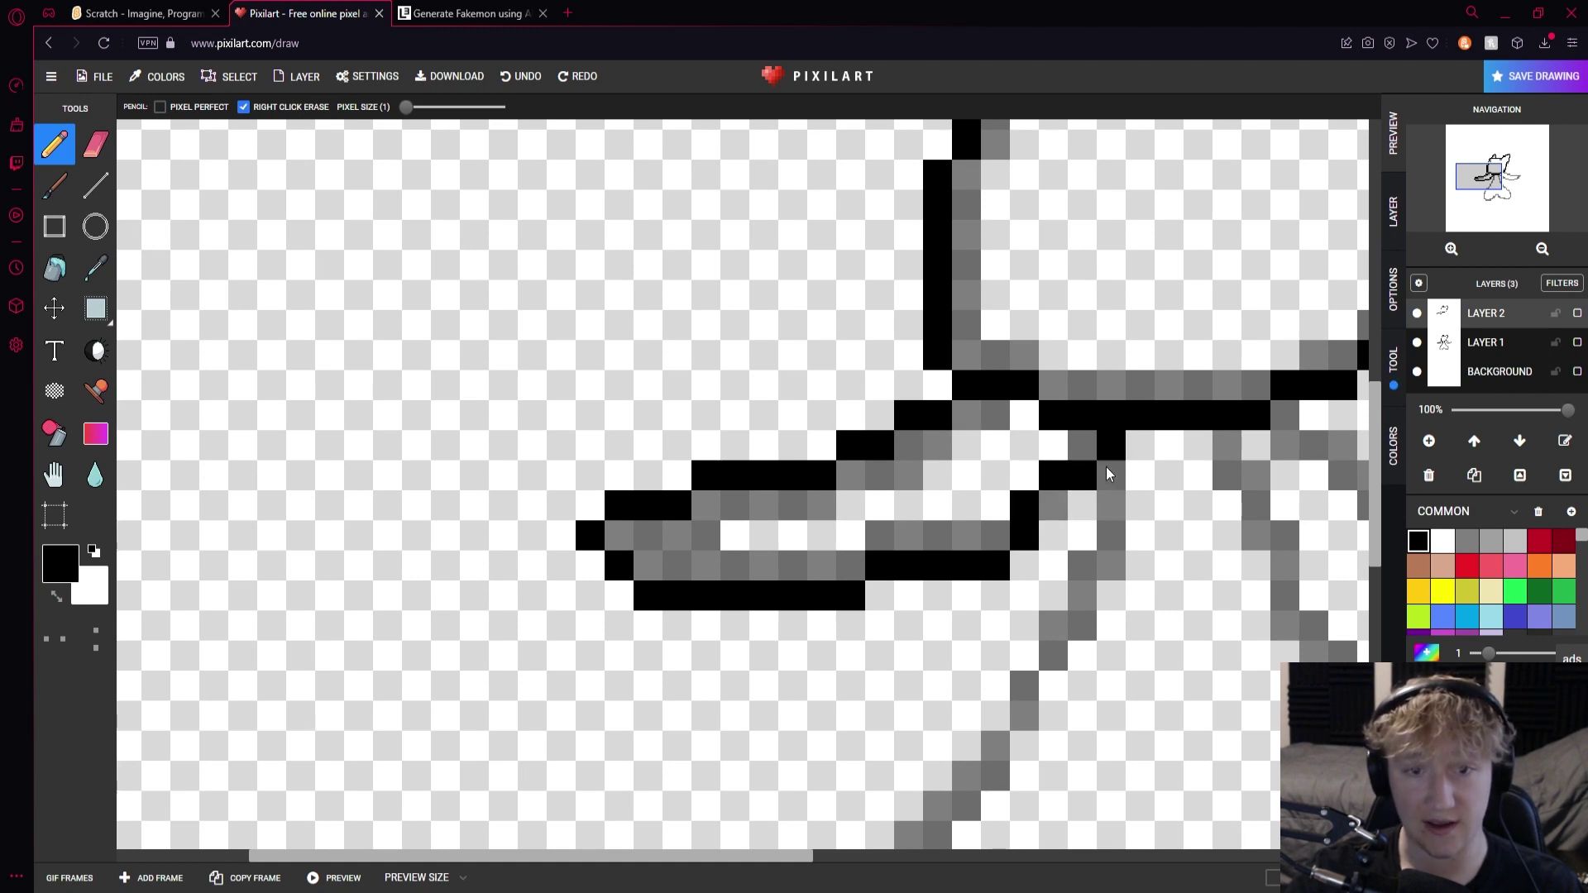
{"action": "scroll", "coordinate": [1096, 525], "scroll_direction": "down", "scroll_amount": 3}
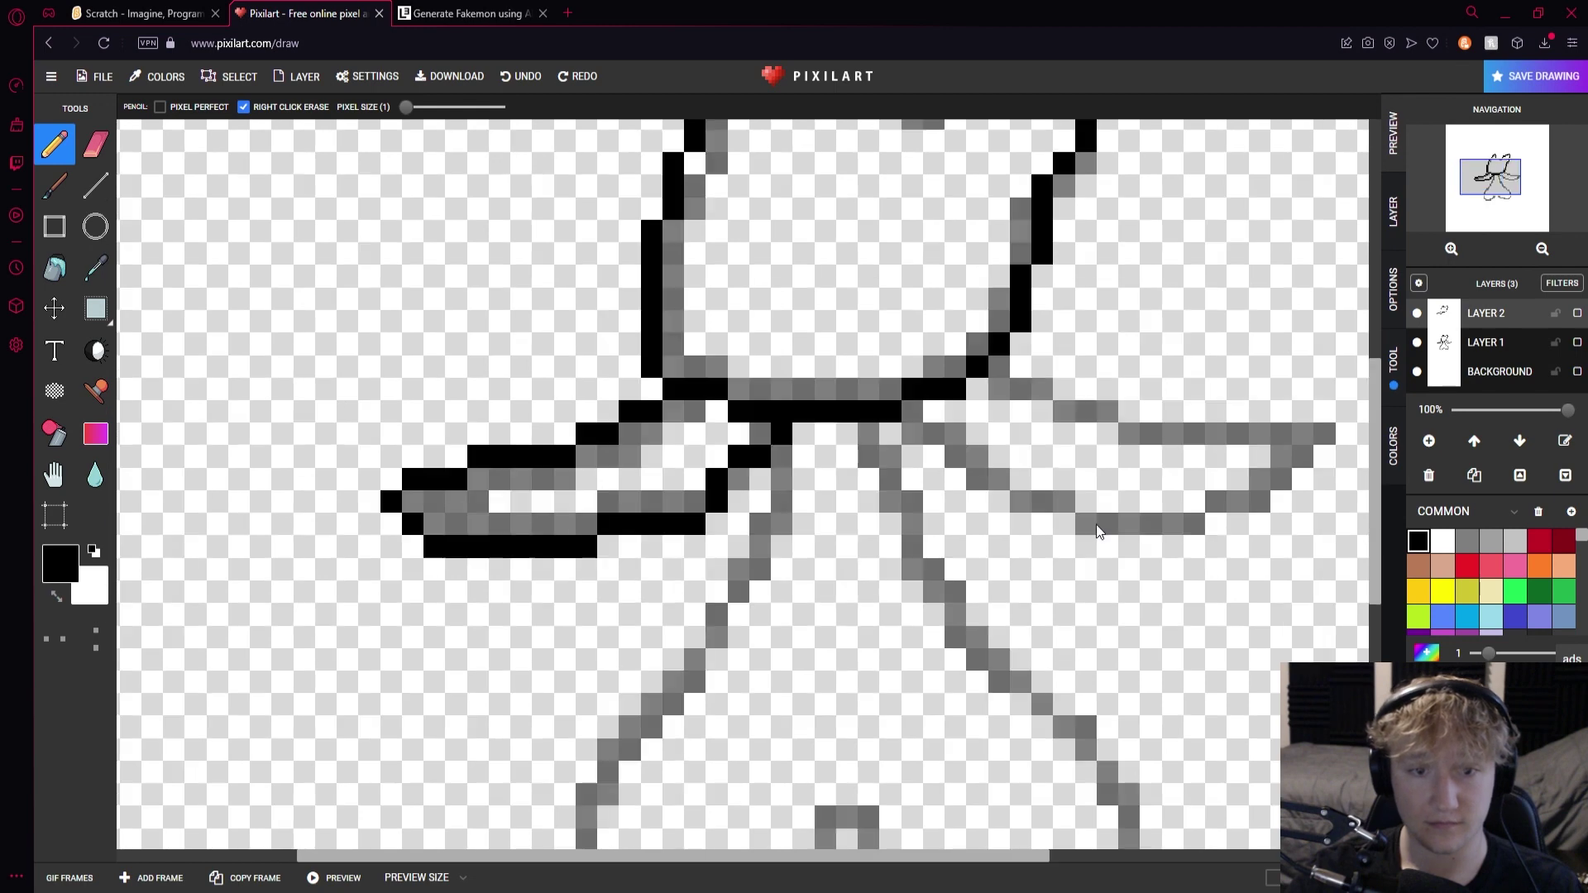
{"action": "left_click", "coordinate": [1418, 344]}
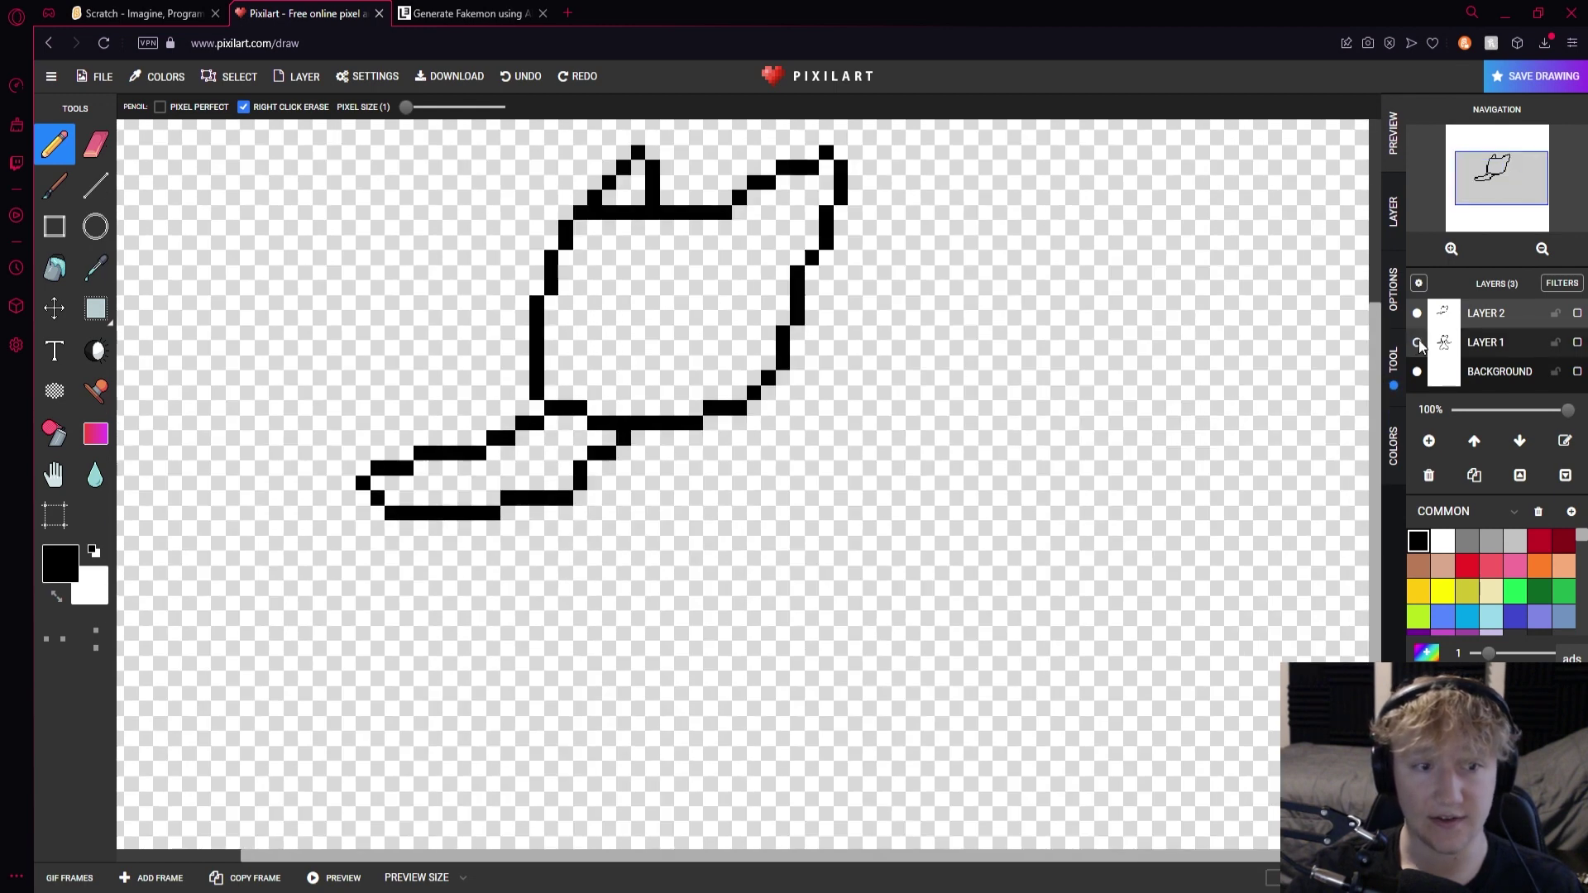
{"action": "left_click", "coordinate": [1418, 344]}
Trace the right arm in black over the sketch, from the head's lower-right corner around the pointed tip and back along the underside
{"action": "scroll", "coordinate": [786, 455], "scroll_direction": "up", "scroll_amount": 3}
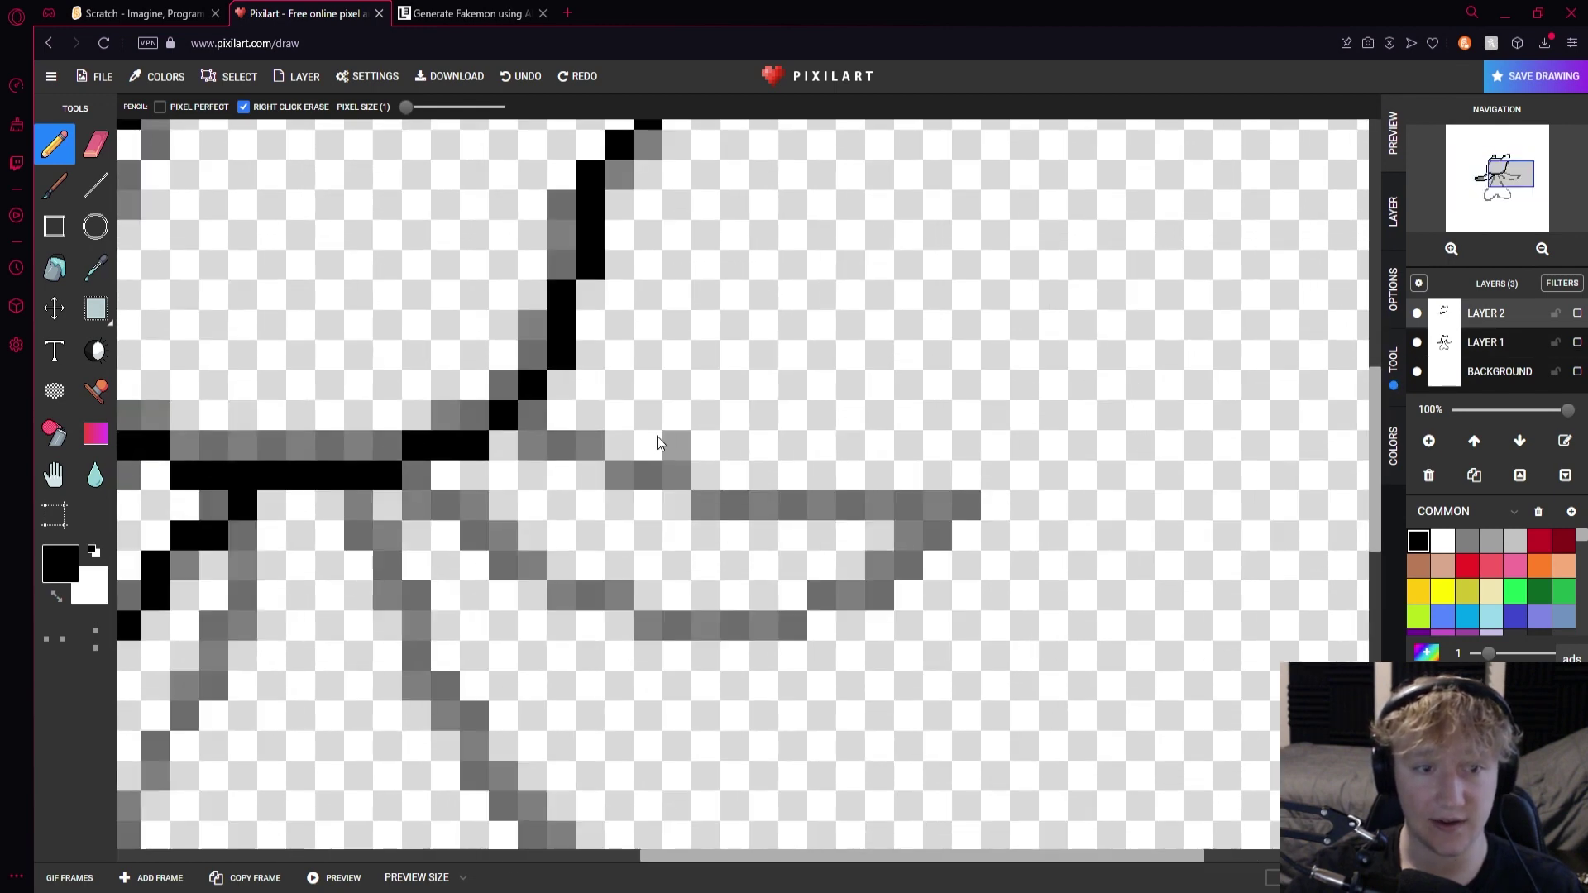
{"action": "mouse_move", "coordinate": [528, 412]}
{"action": "left_mouse_down"}
{"action": "mouse_move", "coordinate": [715, 508]}
{"action": "mouse_move", "coordinate": [965, 513]}
{"action": "left_mouse_up"}
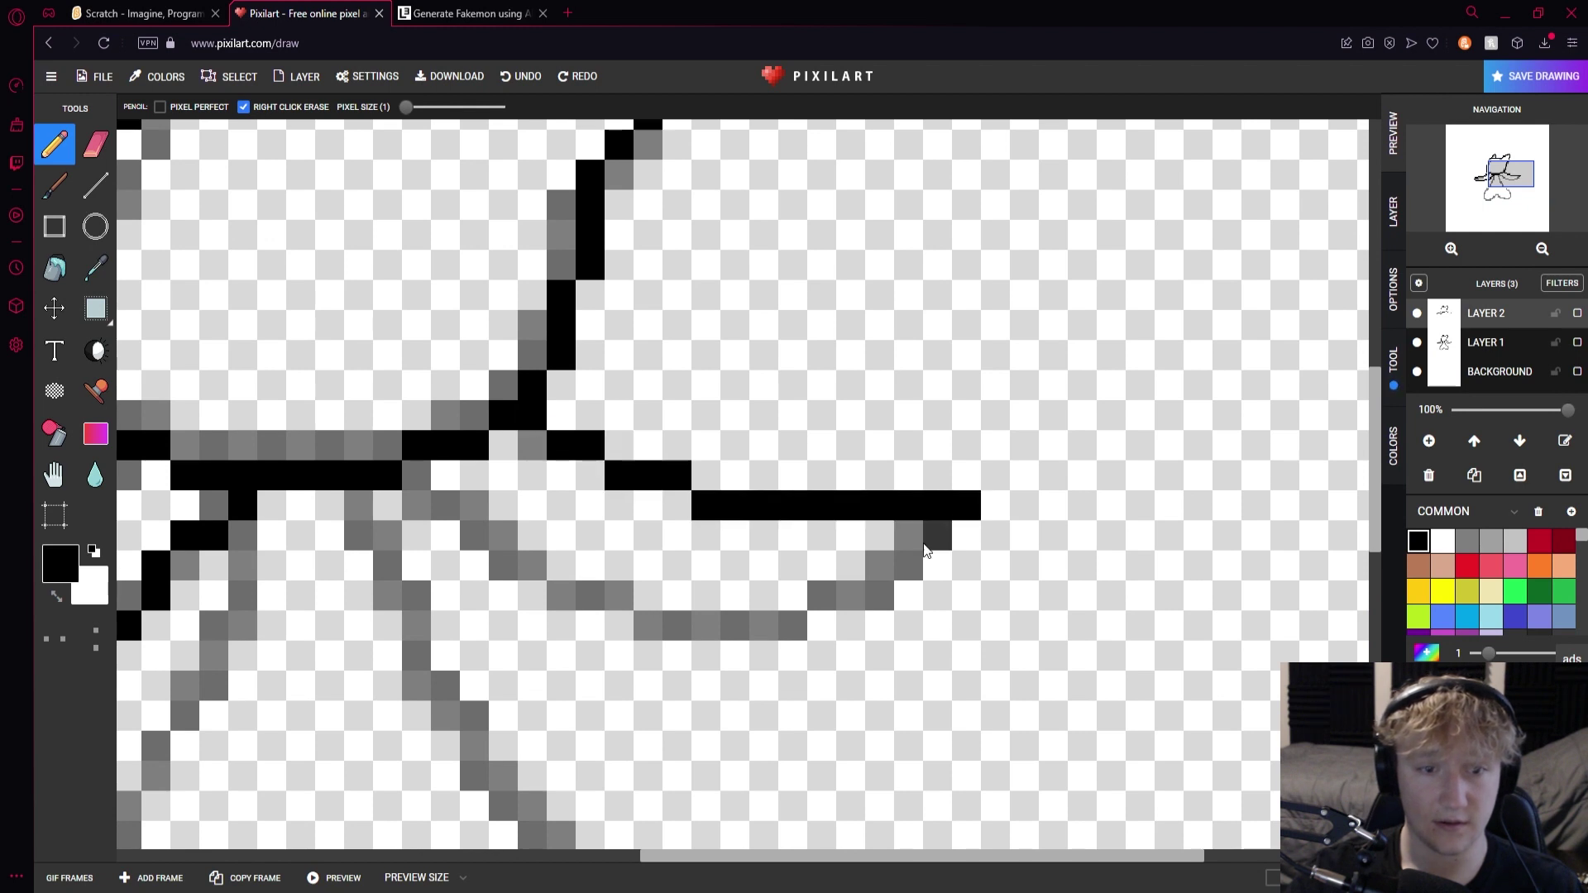
{"action": "left_click_drag", "start_coordinate": [884, 589], "coordinate": [693, 627]}
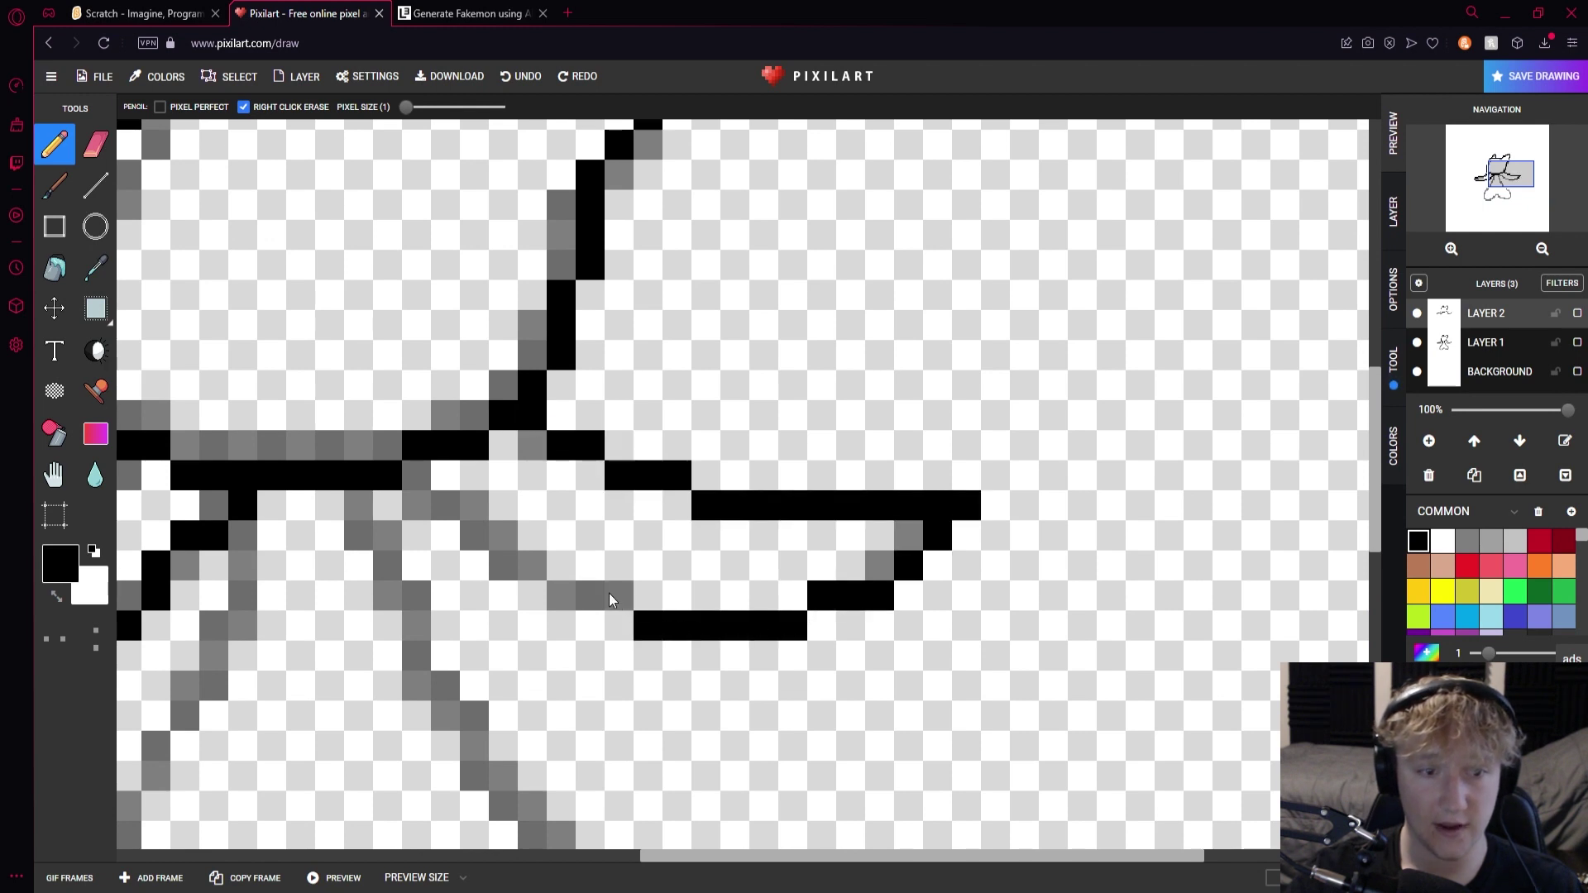
{"action": "mouse_move", "coordinate": [537, 567]}
{"action": "left_mouse_down"}
{"action": "mouse_move", "coordinate": [475, 506]}
{"action": "mouse_move", "coordinate": [440, 503]}
{"action": "left_mouse_up"}
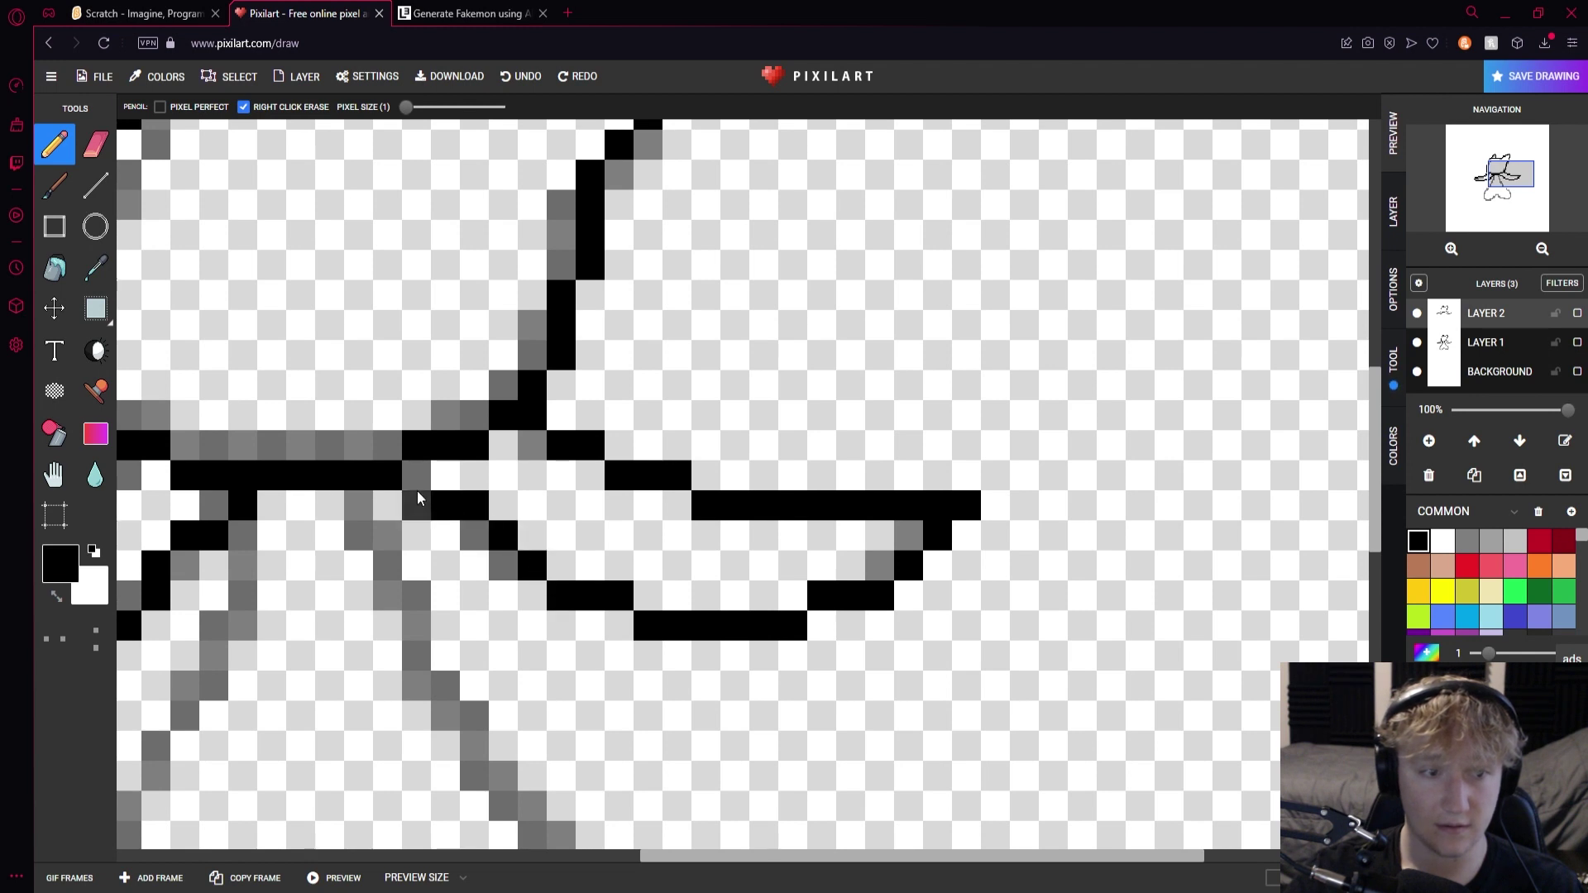
With Layer 1 hidden, extend the left arm's tip outward into a point like the right arm's, and show the sketch again
{"action": "scroll", "coordinate": [477, 533], "scroll_direction": "down", "scroll_amount": 2}
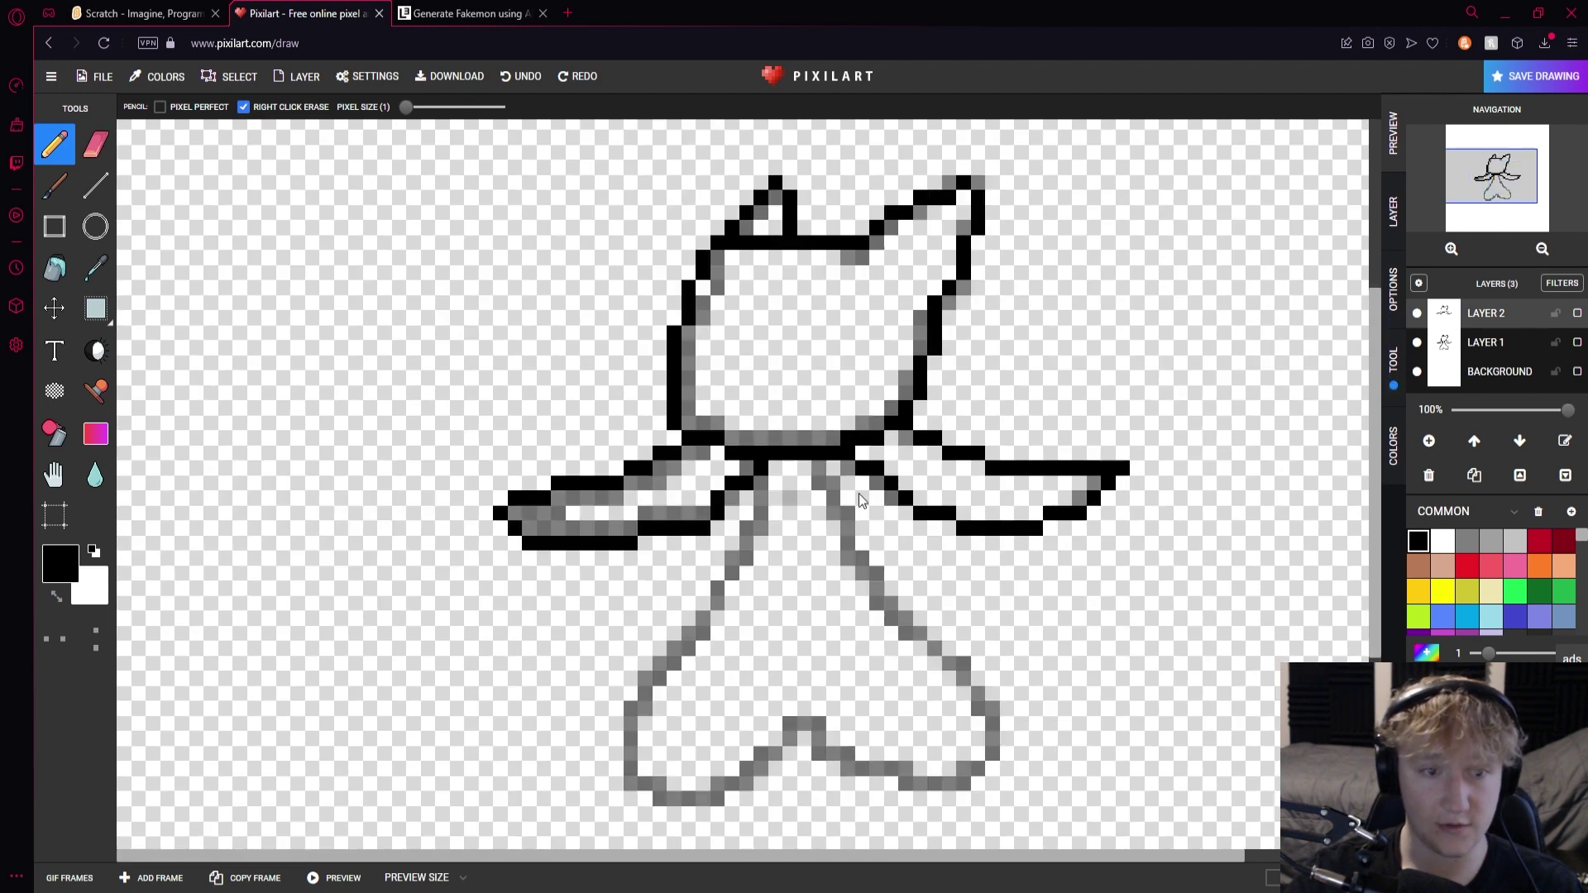
{"action": "left_click", "coordinate": [1417, 343]}
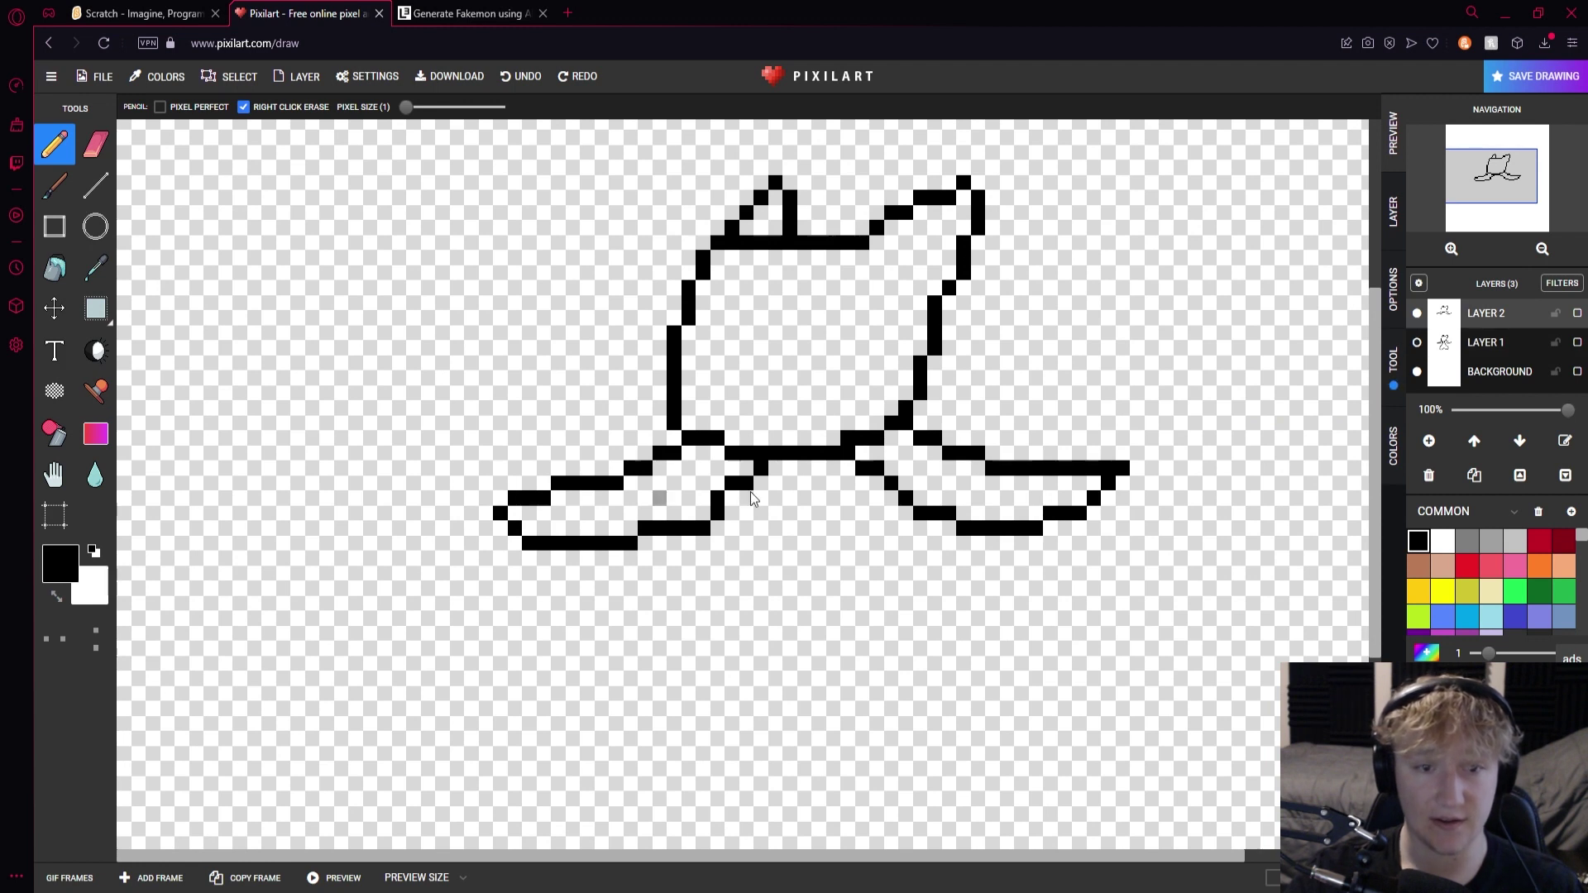
{"action": "left_click", "coordinate": [1123, 469]}
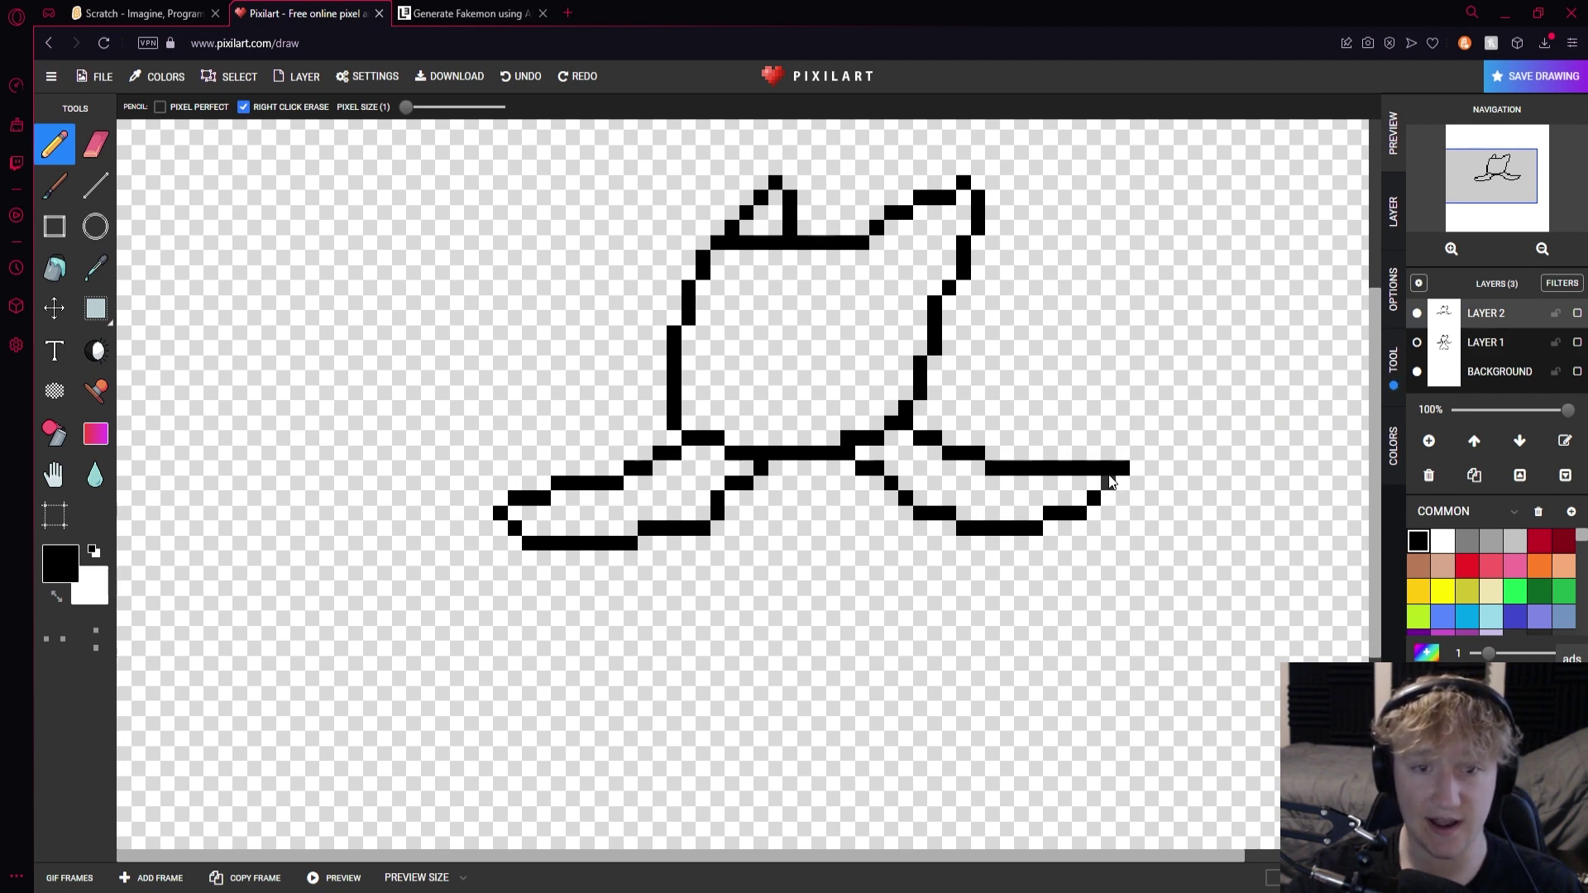
{"action": "left_click_drag", "start_coordinate": [486, 498], "coordinate": [500, 498]}
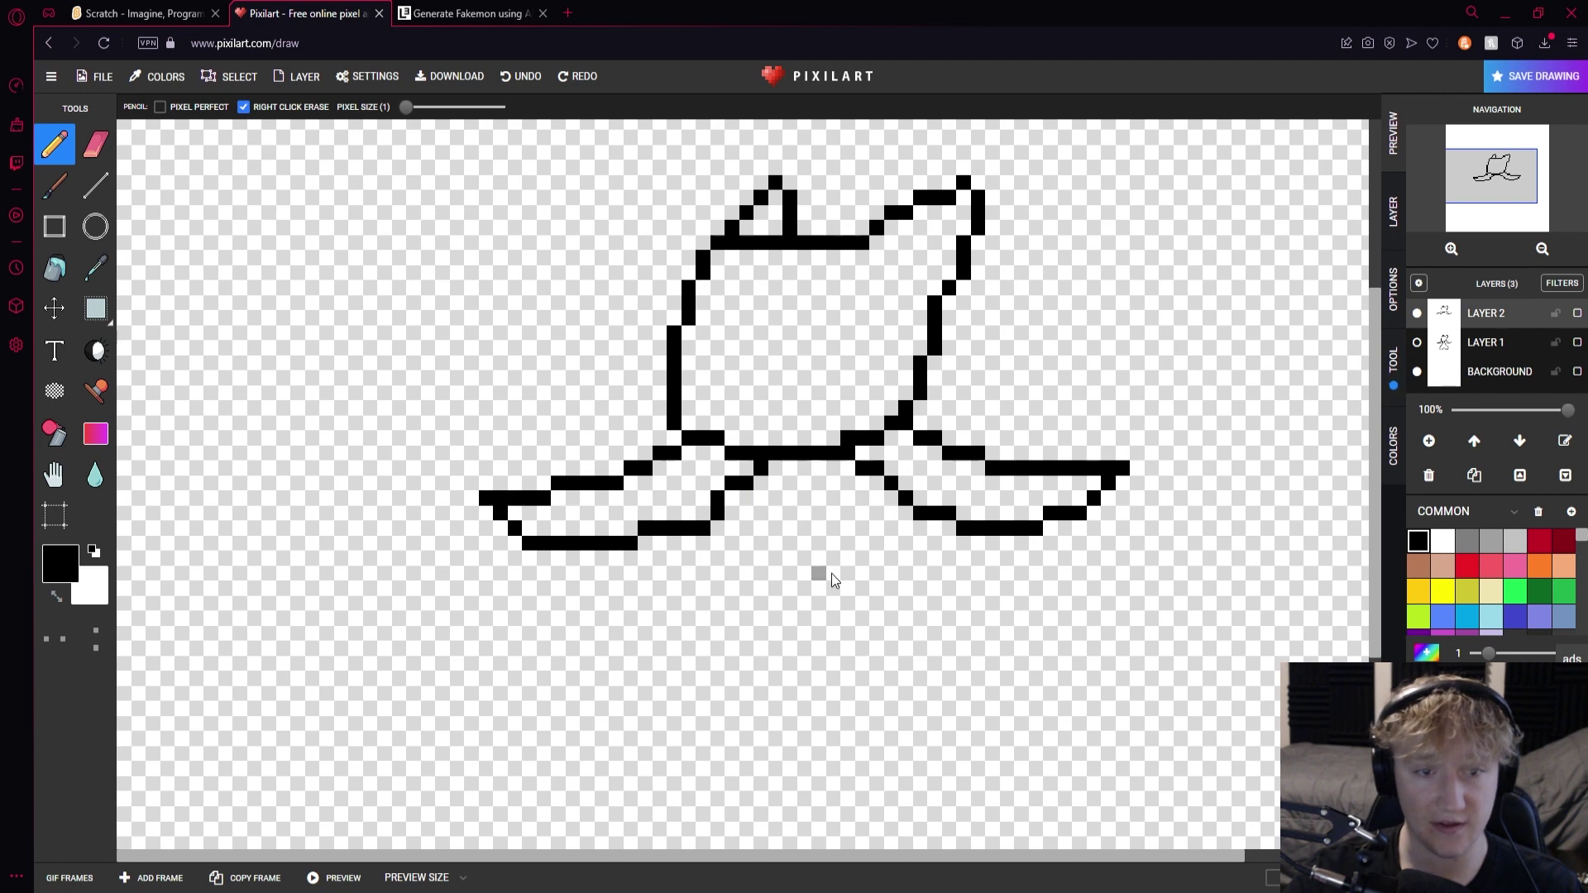
{"action": "left_click", "coordinate": [1418, 342]}
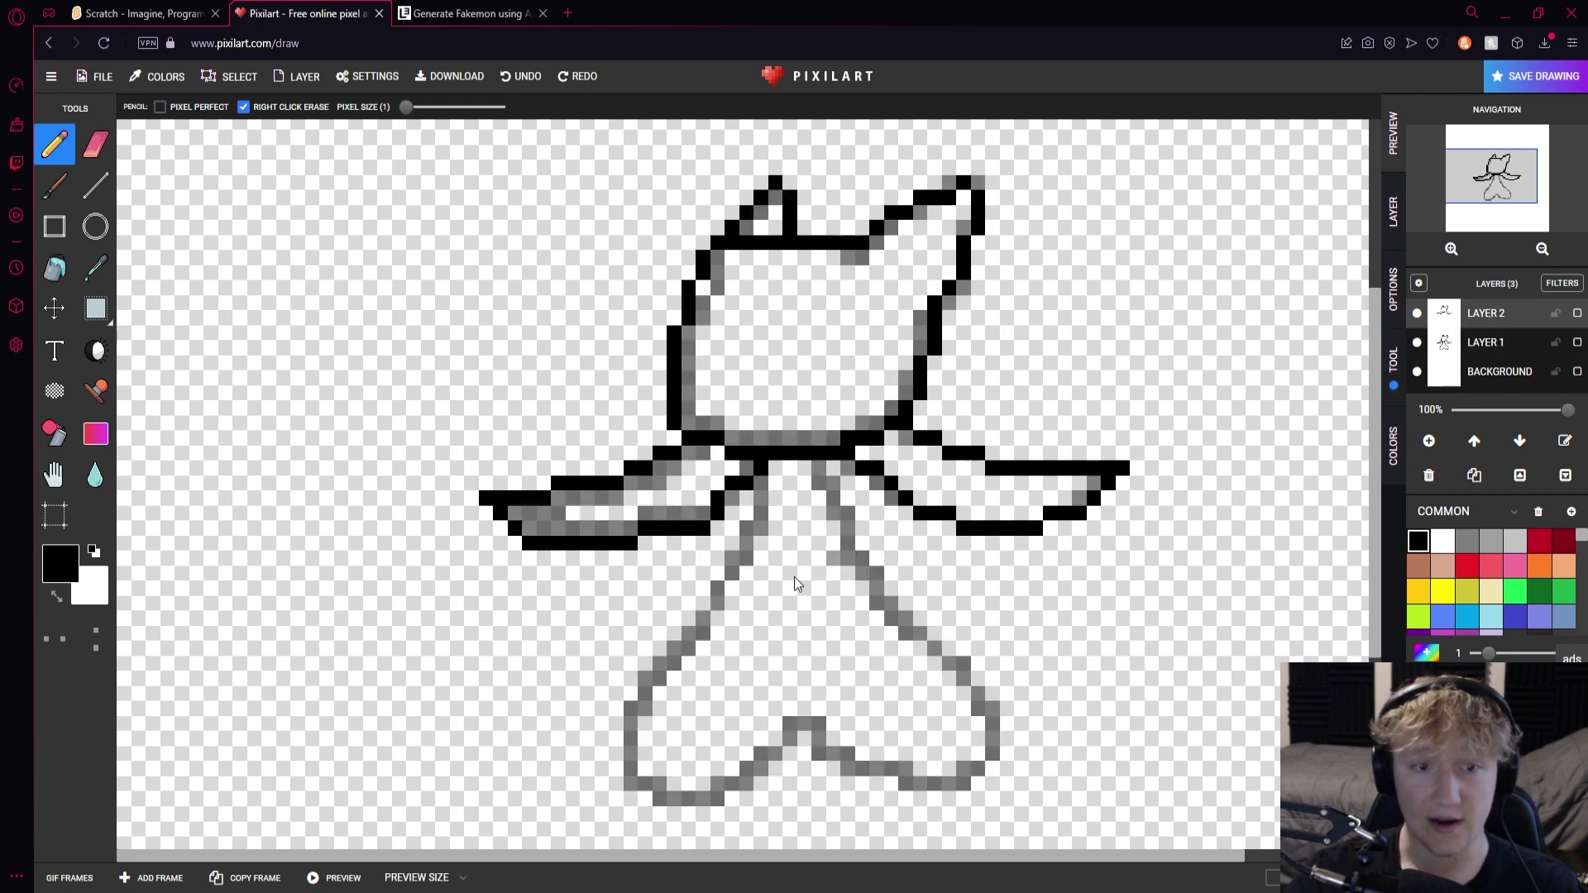
Trace the body's left side in black from the head down around the left lobe to the bottom notch
{"action": "scroll", "coordinate": [763, 530], "scroll_direction": "up", "scroll_amount": 1}
{"action": "left_click_drag", "start_coordinate": [756, 331], "coordinate": [765, 368]}
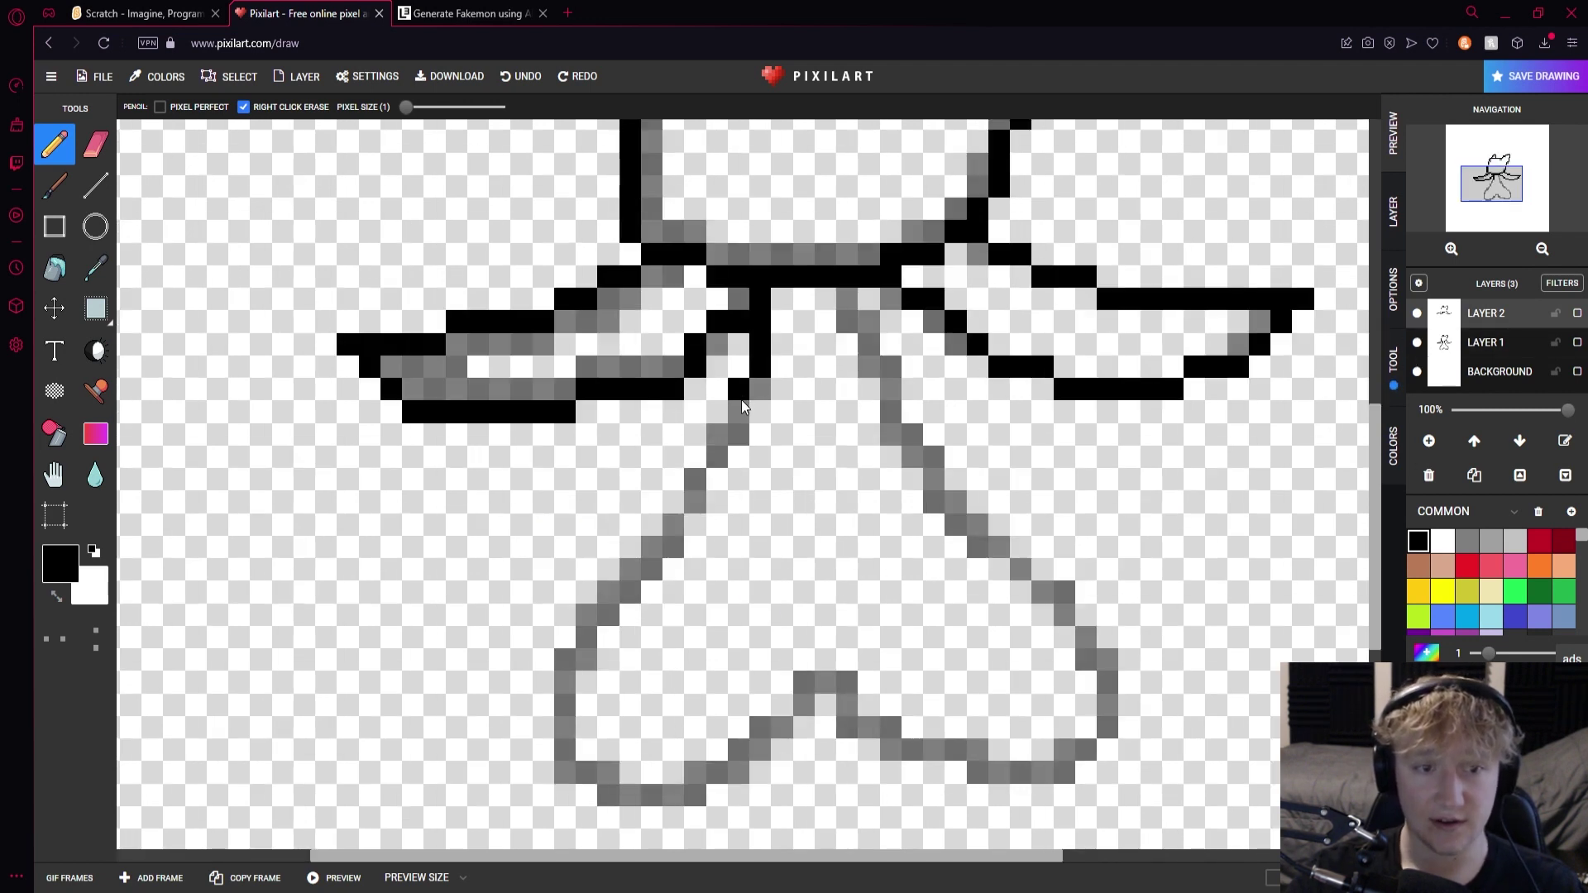
{"action": "left_click_drag", "start_coordinate": [714, 440], "coordinate": [693, 507]}
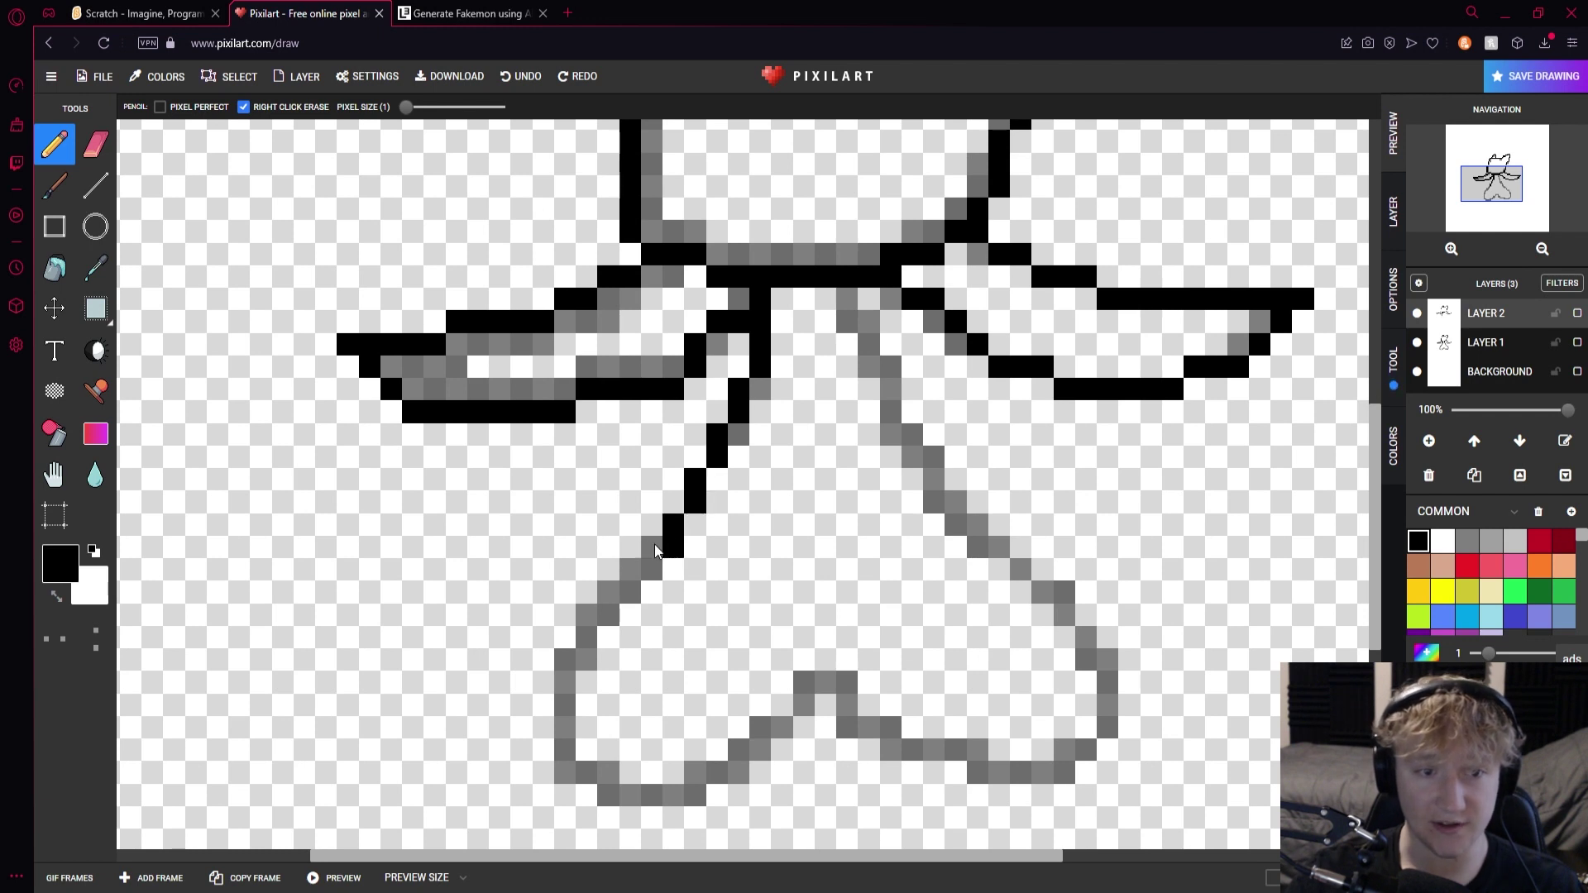
{"action": "mouse_move", "coordinate": [646, 577]}
{"action": "left_mouse_down"}
{"action": "mouse_move", "coordinate": [574, 659]}
{"action": "mouse_move", "coordinate": [575, 766]}
{"action": "mouse_move", "coordinate": [617, 800]}
{"action": "mouse_move", "coordinate": [682, 802]}
{"action": "mouse_move", "coordinate": [808, 717]}
{"action": "left_mouse_up"}
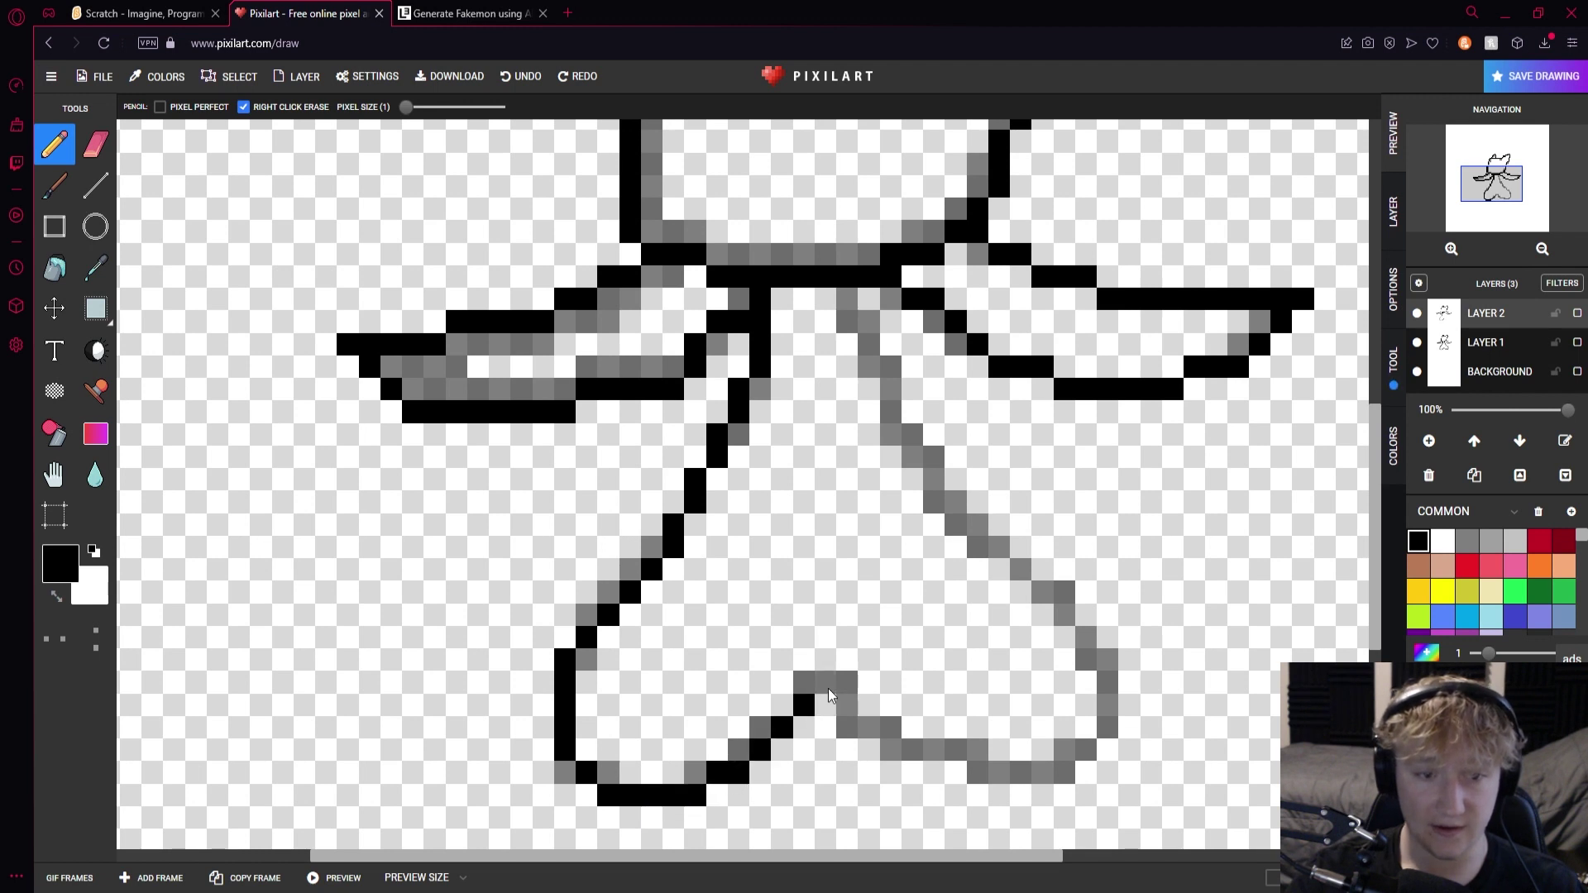
Continue the black body outline over the bottom notch, around the right lobe and up the right side towards the head
{"action": "right_click", "coordinate": [857, 726]}
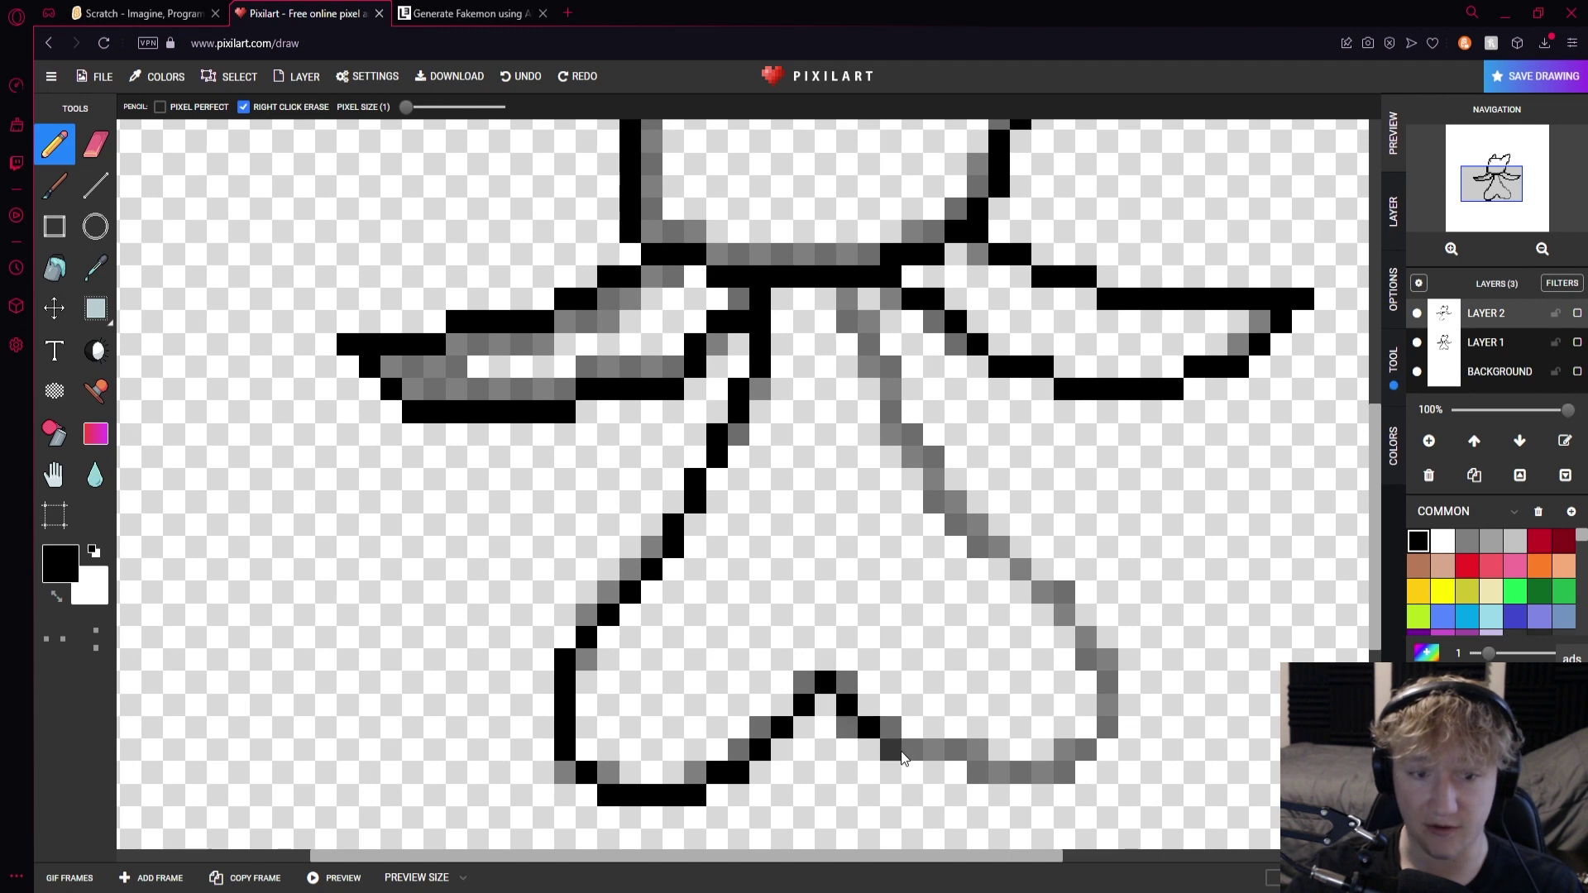
{"action": "mouse_move", "coordinate": [945, 751]}
{"action": "left_mouse_down"}
{"action": "mouse_move", "coordinate": [1054, 774]}
{"action": "mouse_move", "coordinate": [1109, 722]}
{"action": "mouse_move", "coordinate": [1112, 668]}
{"action": "mouse_move", "coordinate": [1047, 610]}
{"action": "left_mouse_up"}
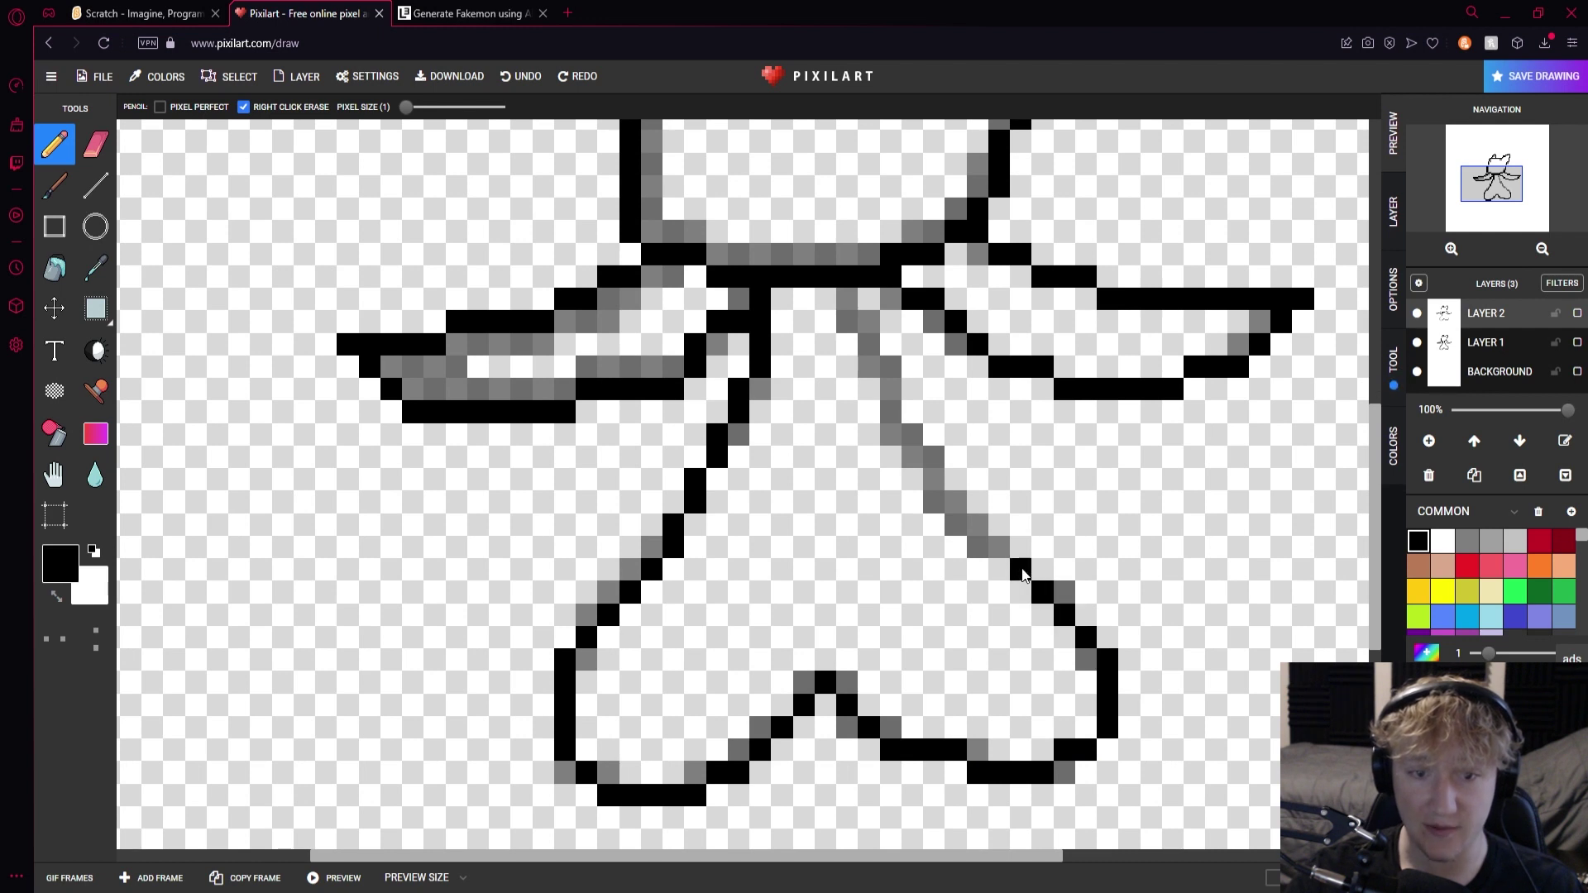
{"action": "mouse_move", "coordinate": [996, 553]}
{"action": "left_mouse_down"}
{"action": "mouse_move", "coordinate": [935, 488]}
{"action": "mouse_move", "coordinate": [884, 382]}
{"action": "left_mouse_up"}
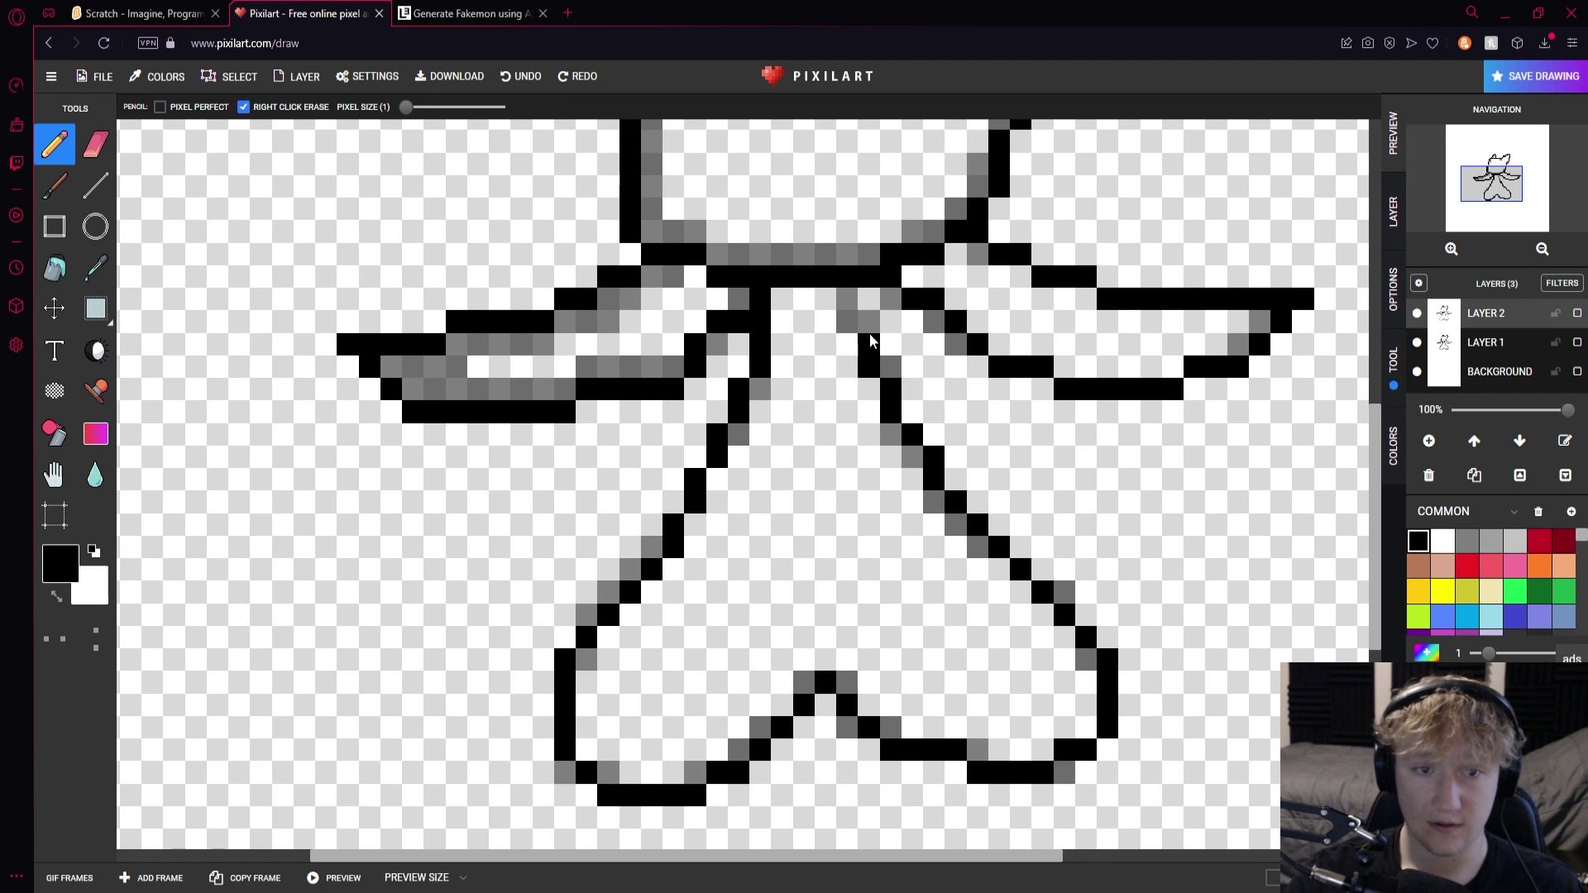
Redraw the body's upper right side slightly further out, joined to the head's bottom edge, and erase the doubled inner pixels
{"action": "key", "text": "ctrl+z"}
{"action": "mouse_move", "coordinate": [872, 367]}
{"action": "left_mouse_down"}
{"action": "mouse_move", "coordinate": [869, 296]}
{"action": "mouse_move", "coordinate": [974, 509]}
{"action": "left_mouse_up"}
{"action": "key", "text": "ctrl+z"}
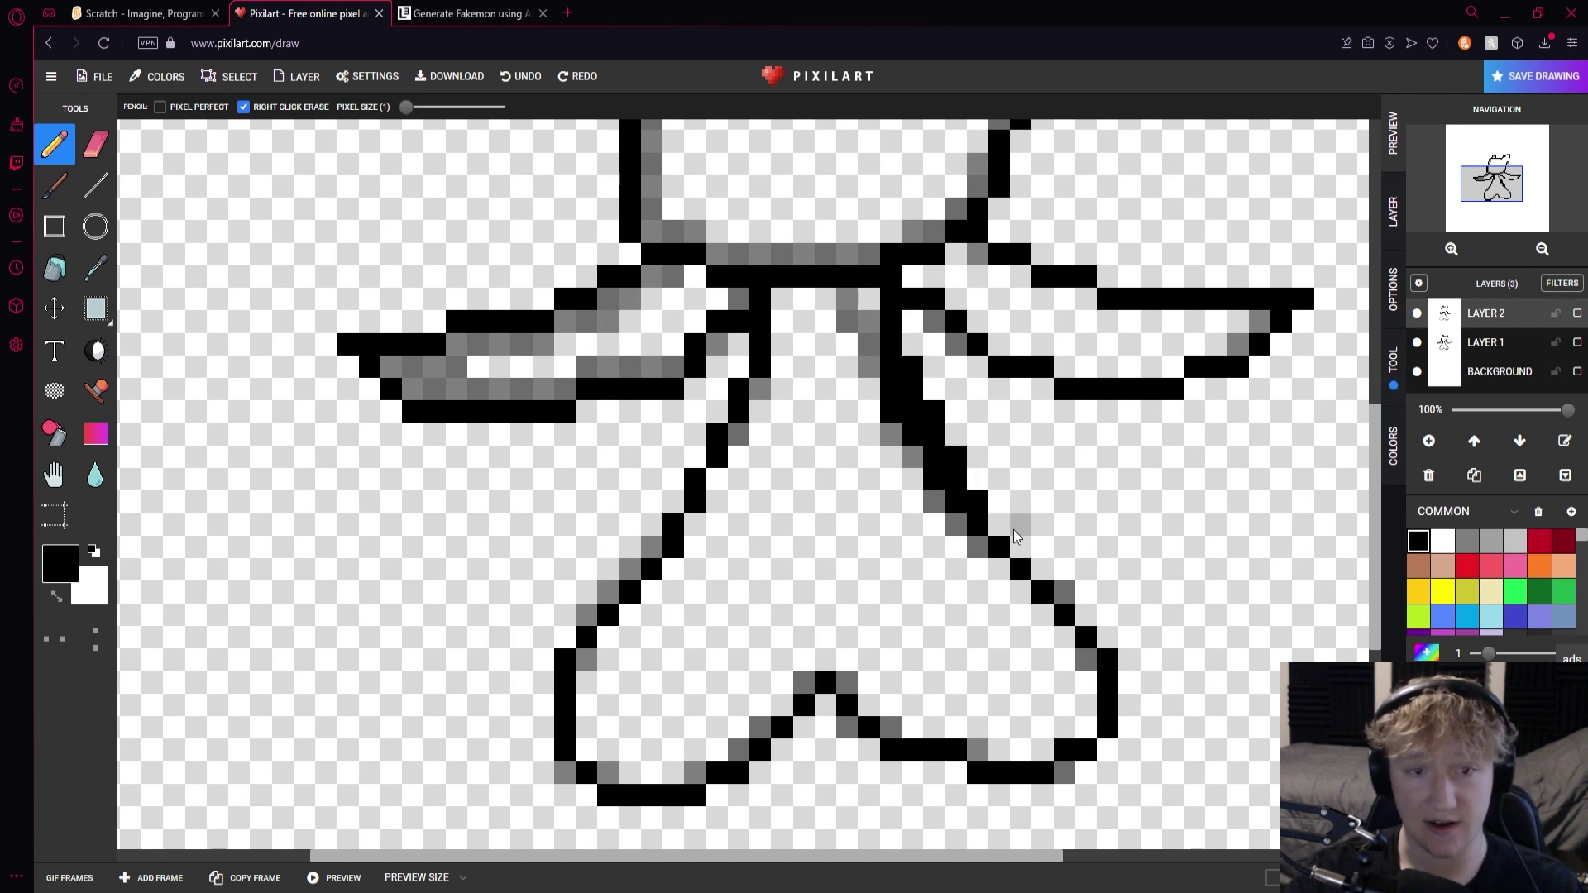
{"action": "left_click", "coordinate": [96, 145]}
{"action": "mouse_move", "coordinate": [883, 434]}
{"action": "left_mouse_down"}
{"action": "mouse_move", "coordinate": [887, 398]}
{"action": "mouse_move", "coordinate": [901, 418]}
{"action": "mouse_move", "coordinate": [882, 373]}
{"action": "mouse_move", "coordinate": [975, 531]}
{"action": "left_mouse_up"}
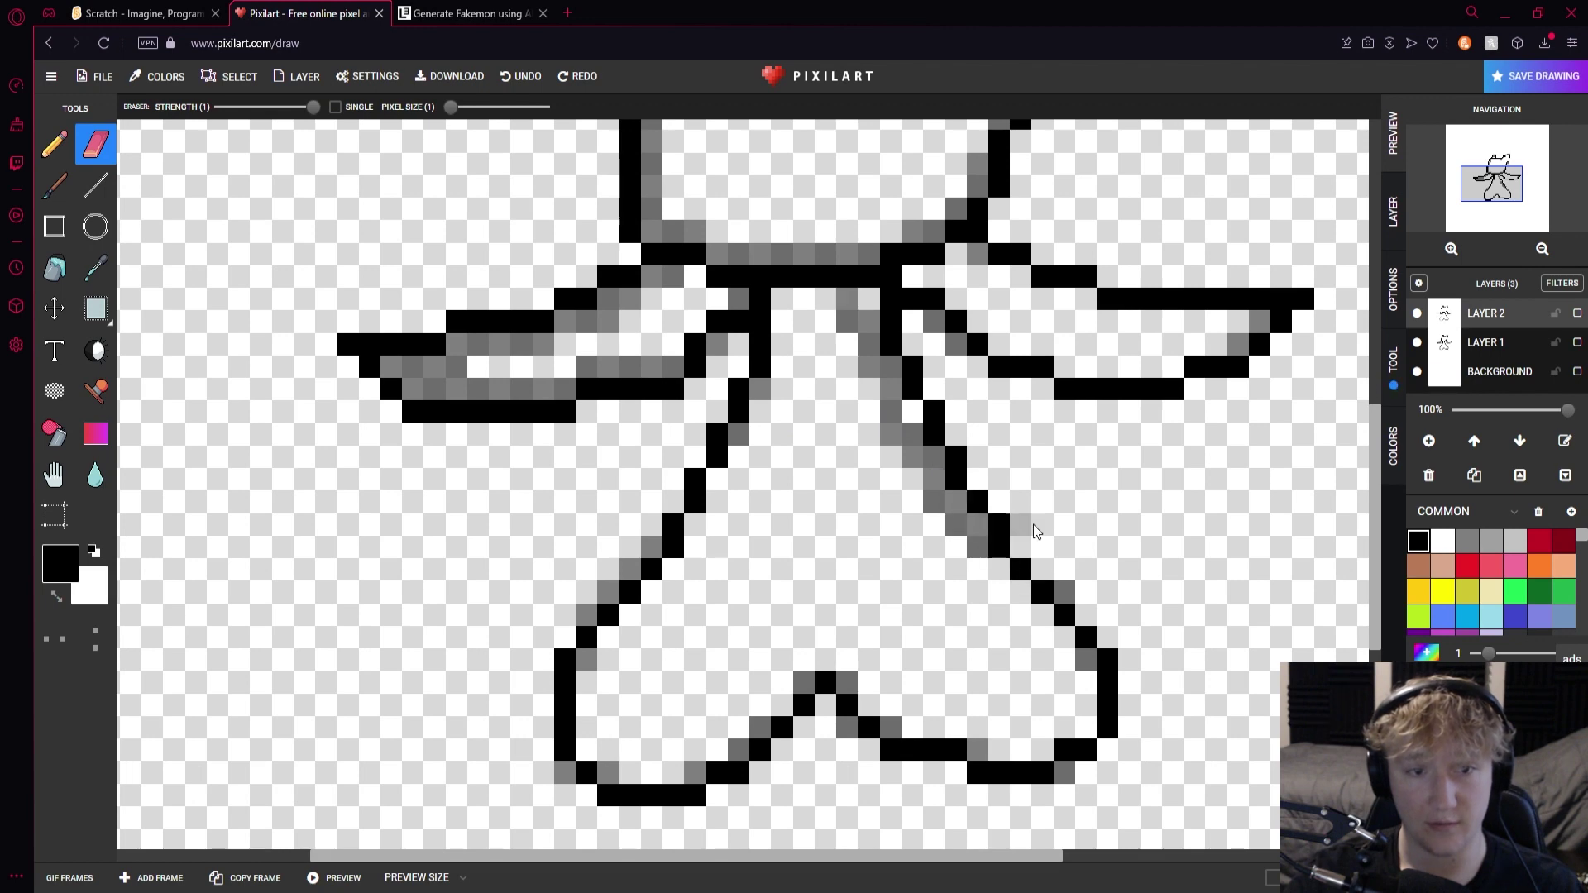
Toggle the Layer 1 sketch off and on to examine the clean black outline by itself, up close and as a whole
{"action": "left_click", "coordinate": [1418, 343]}
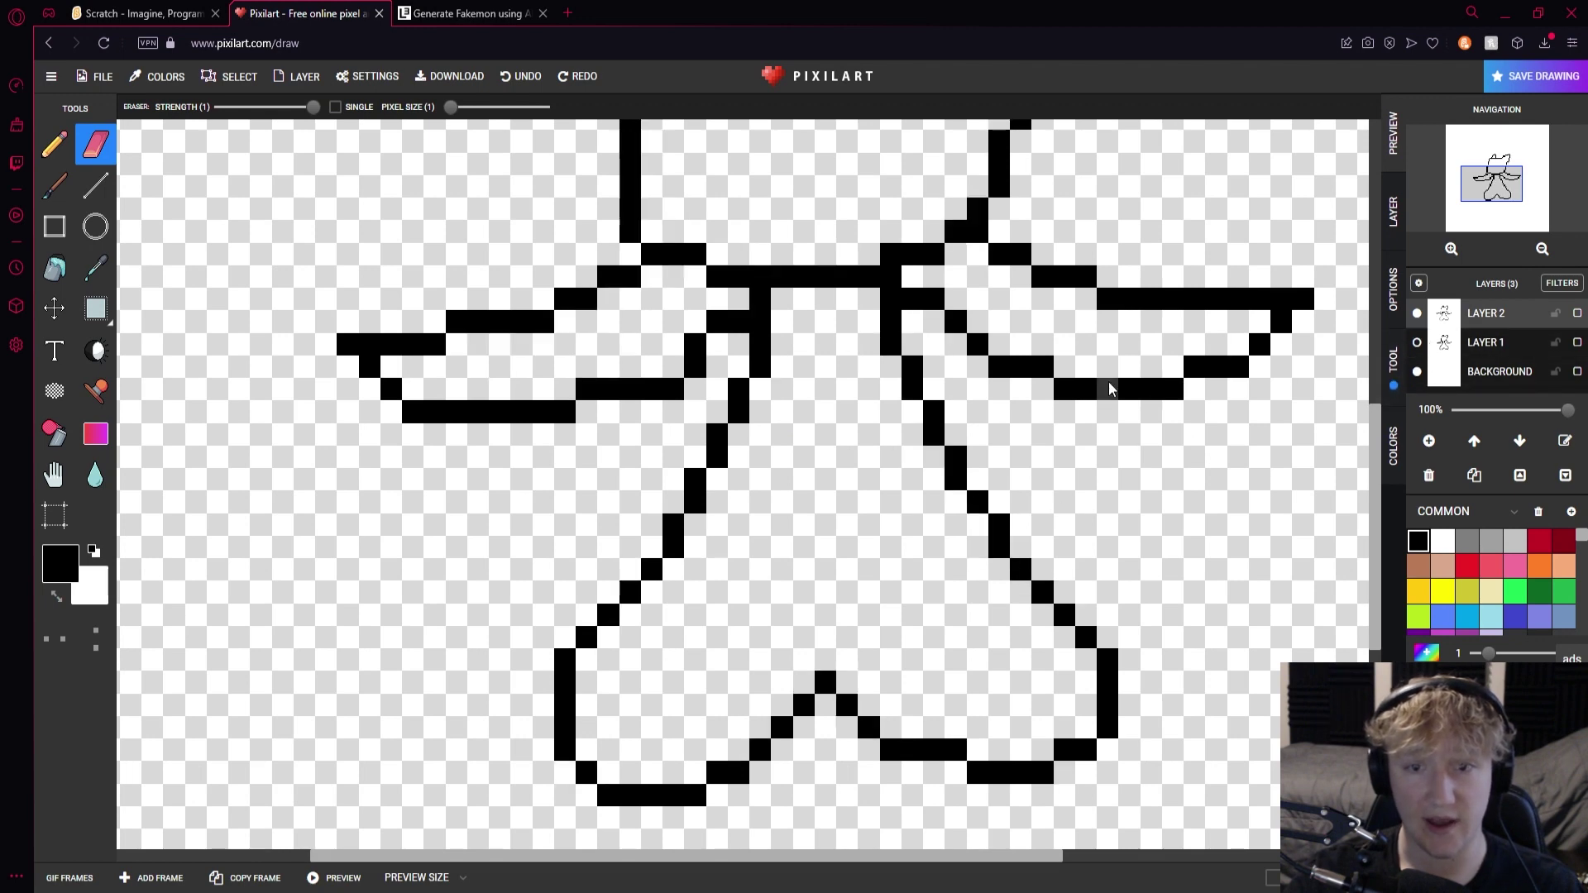
{"action": "scroll", "coordinate": [1122, 383], "scroll_direction": "down", "scroll_amount": 3}
{"action": "scroll", "coordinate": [826, 518], "scroll_direction": "up", "scroll_amount": 2}
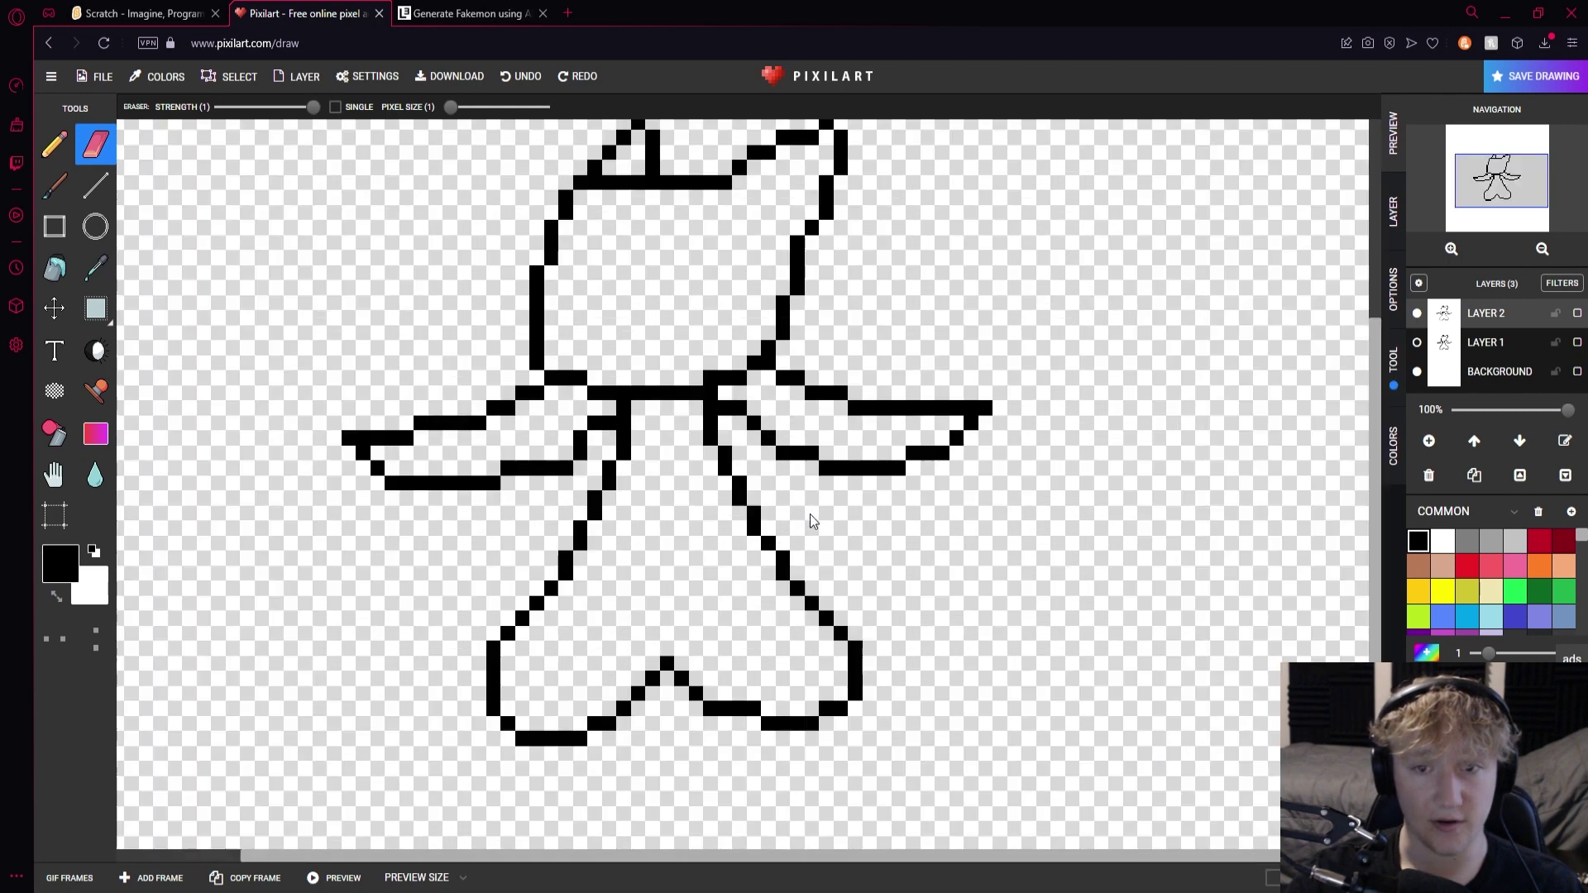
{"action": "left_click", "coordinate": [1418, 347]}
{"action": "left_click", "coordinate": [1418, 347]}
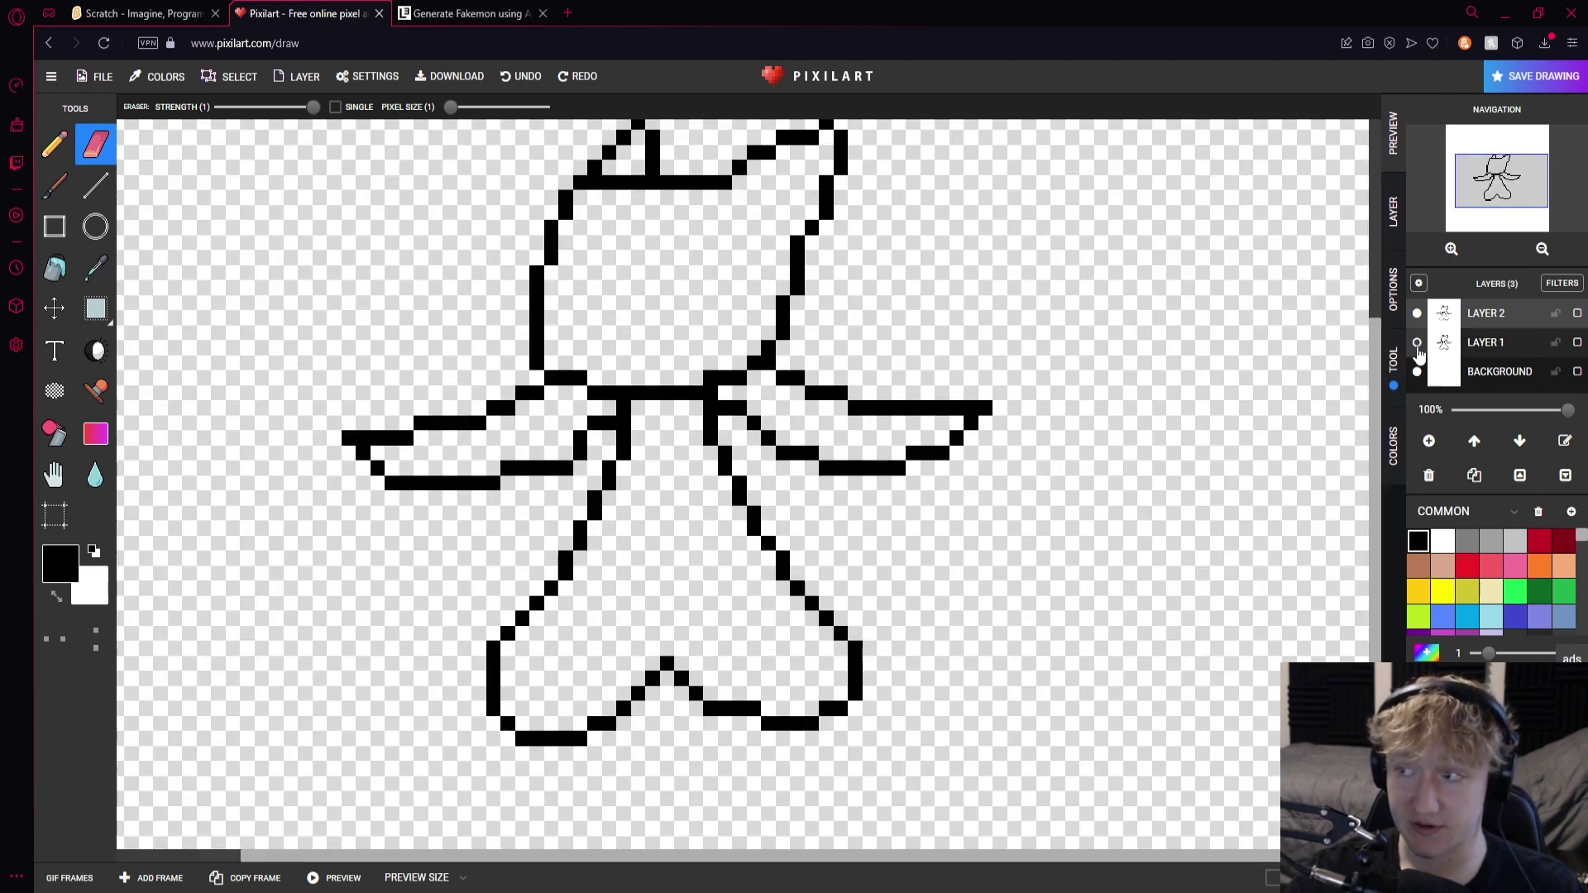
{"action": "left_click", "coordinate": [1418, 347]}
{"action": "left_click", "coordinate": [1418, 348]}
{"action": "left_click", "coordinate": [1418, 348]}
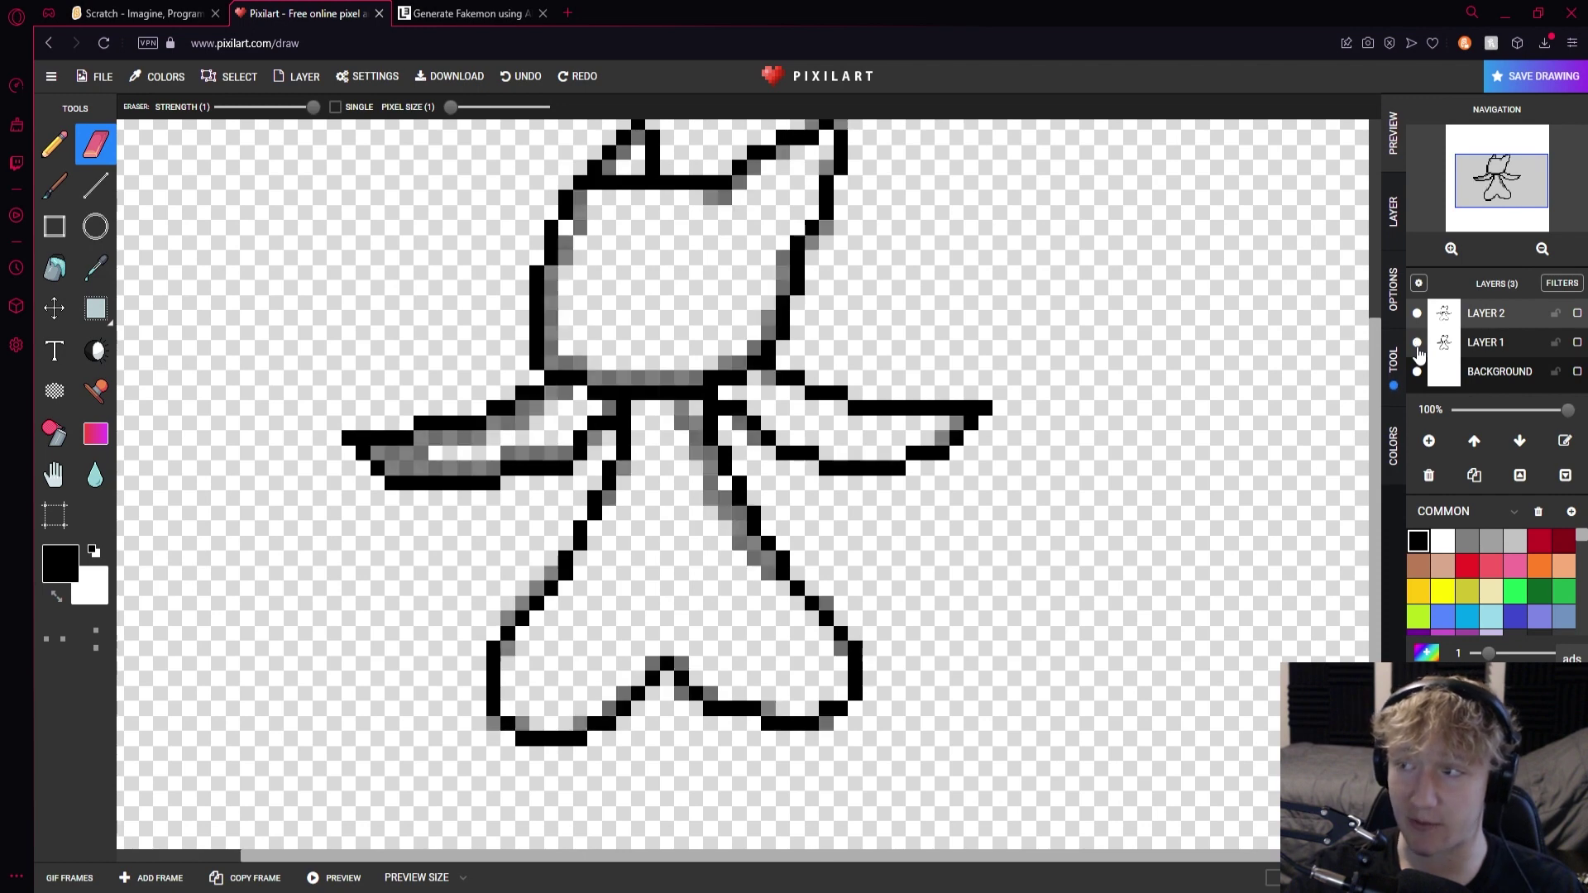
{"action": "left_click", "coordinate": [1418, 348]}
{"action": "scroll", "coordinate": [823, 441], "scroll_direction": "down", "scroll_amount": 2}
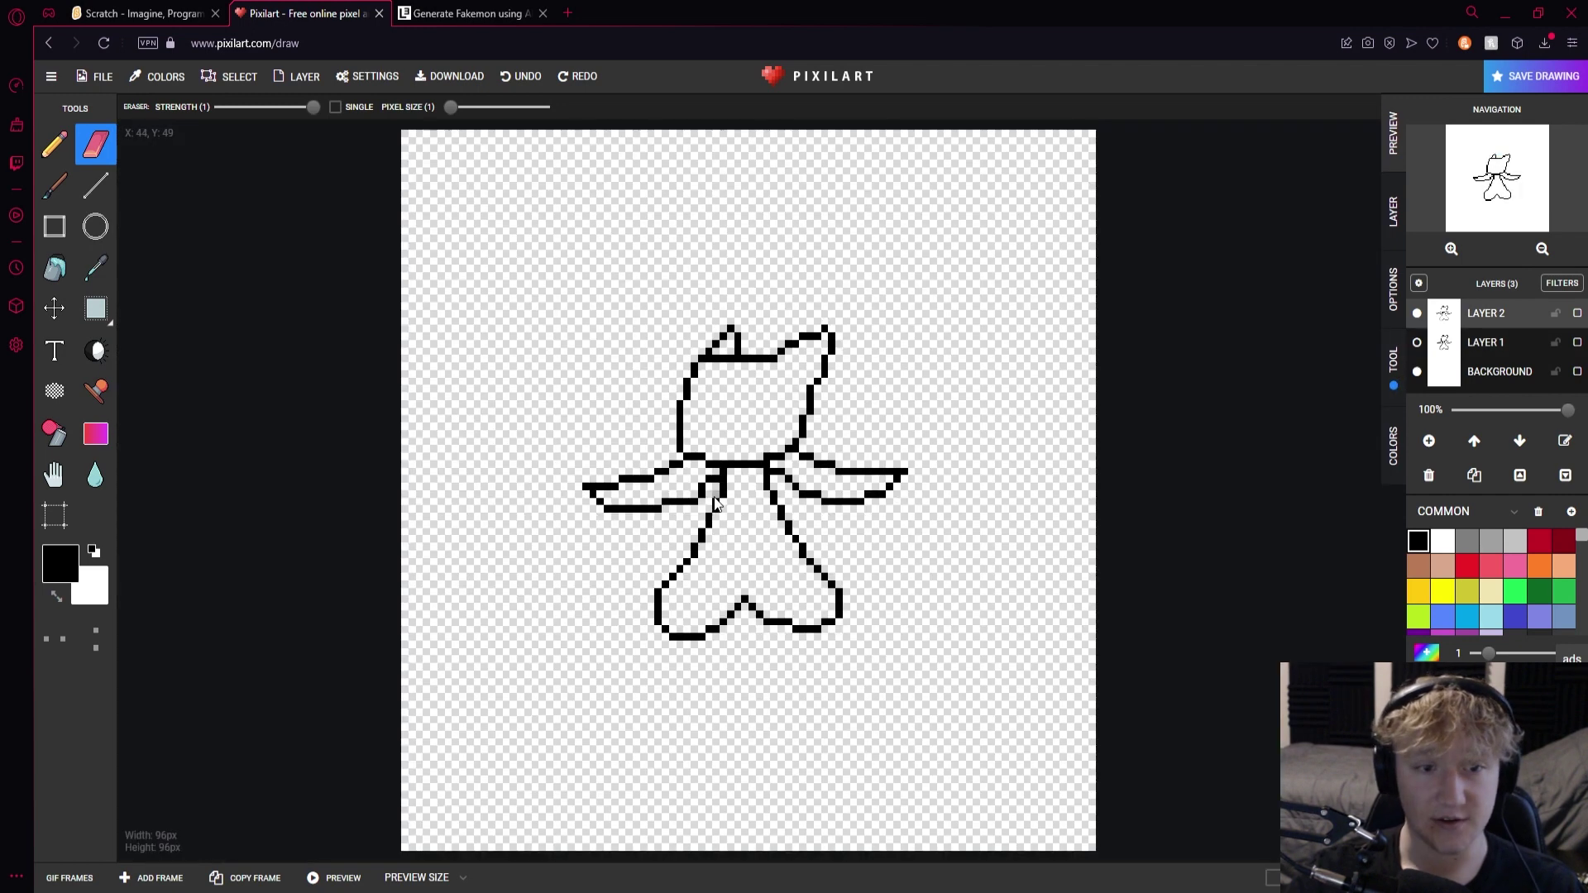
{"action": "scroll", "coordinate": [757, 503], "scroll_direction": "up", "scroll_amount": 2}
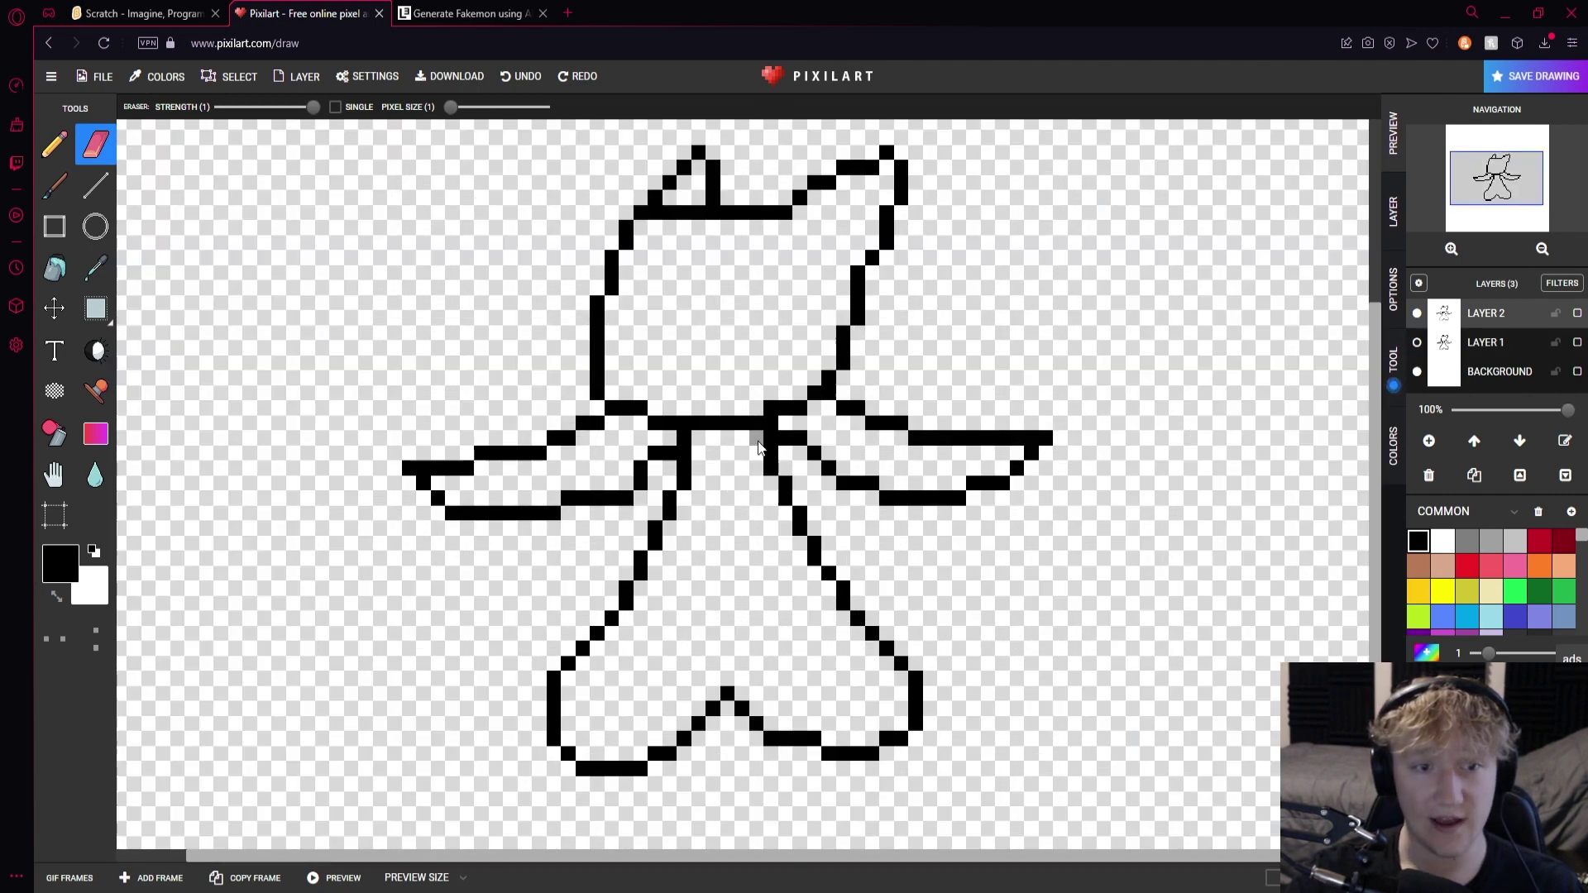
Show the Layer 1 sketch again and draw the right eye as a hollow black oval 4 pixels wide and 5 tall
{"action": "left_click", "coordinate": [1419, 344]}
{"action": "scroll", "coordinate": [689, 330], "scroll_direction": "up", "scroll_amount": 2}
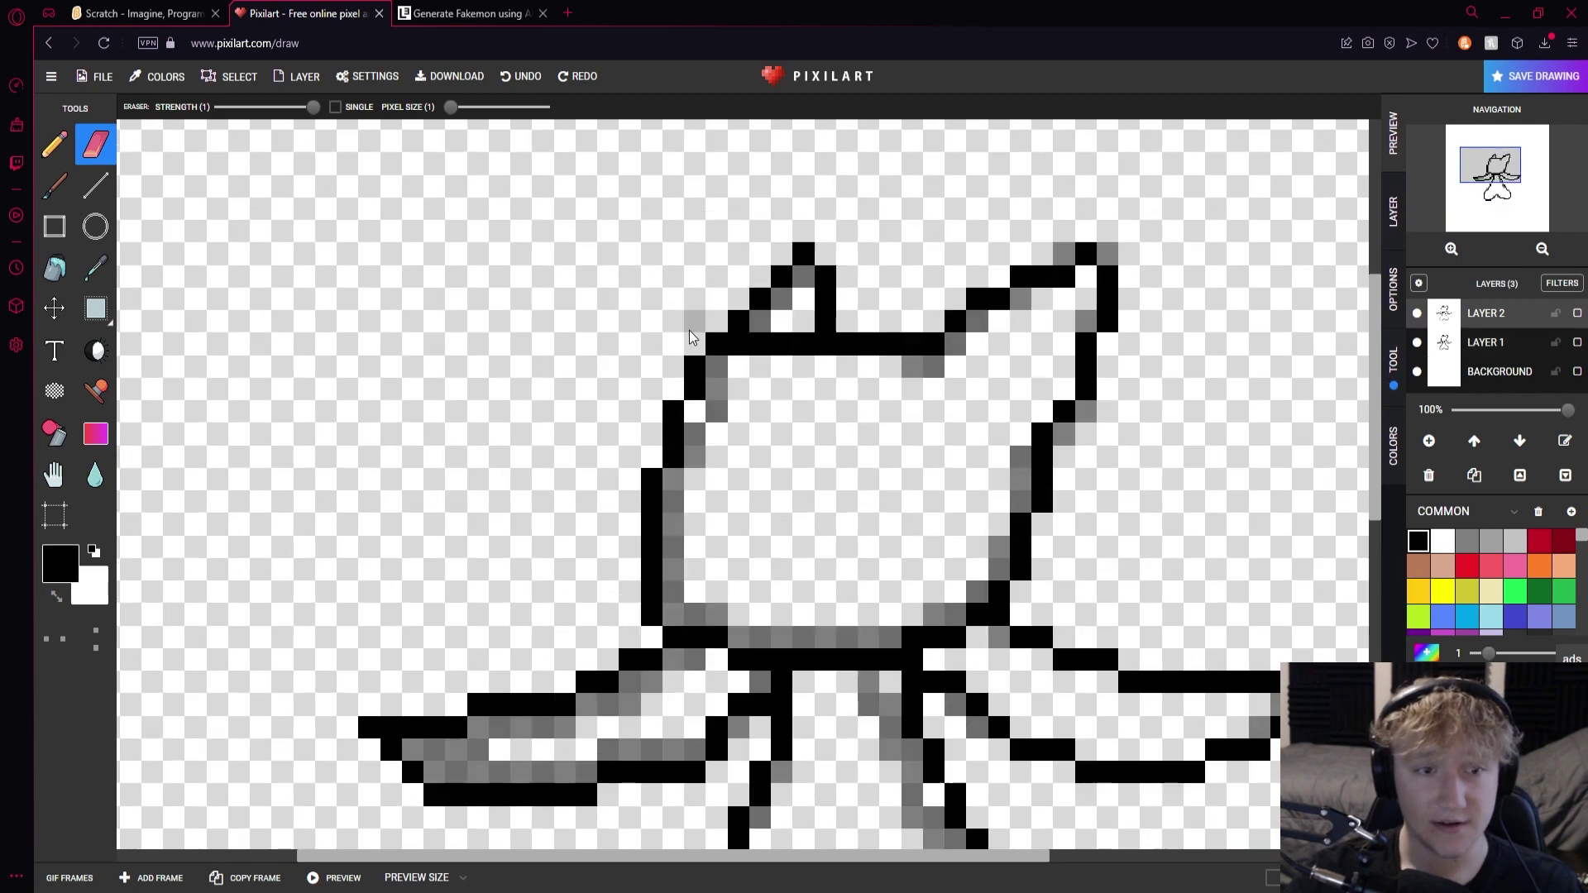
{"action": "scroll", "coordinate": [852, 459], "scroll_direction": "down", "scroll_amount": 3}
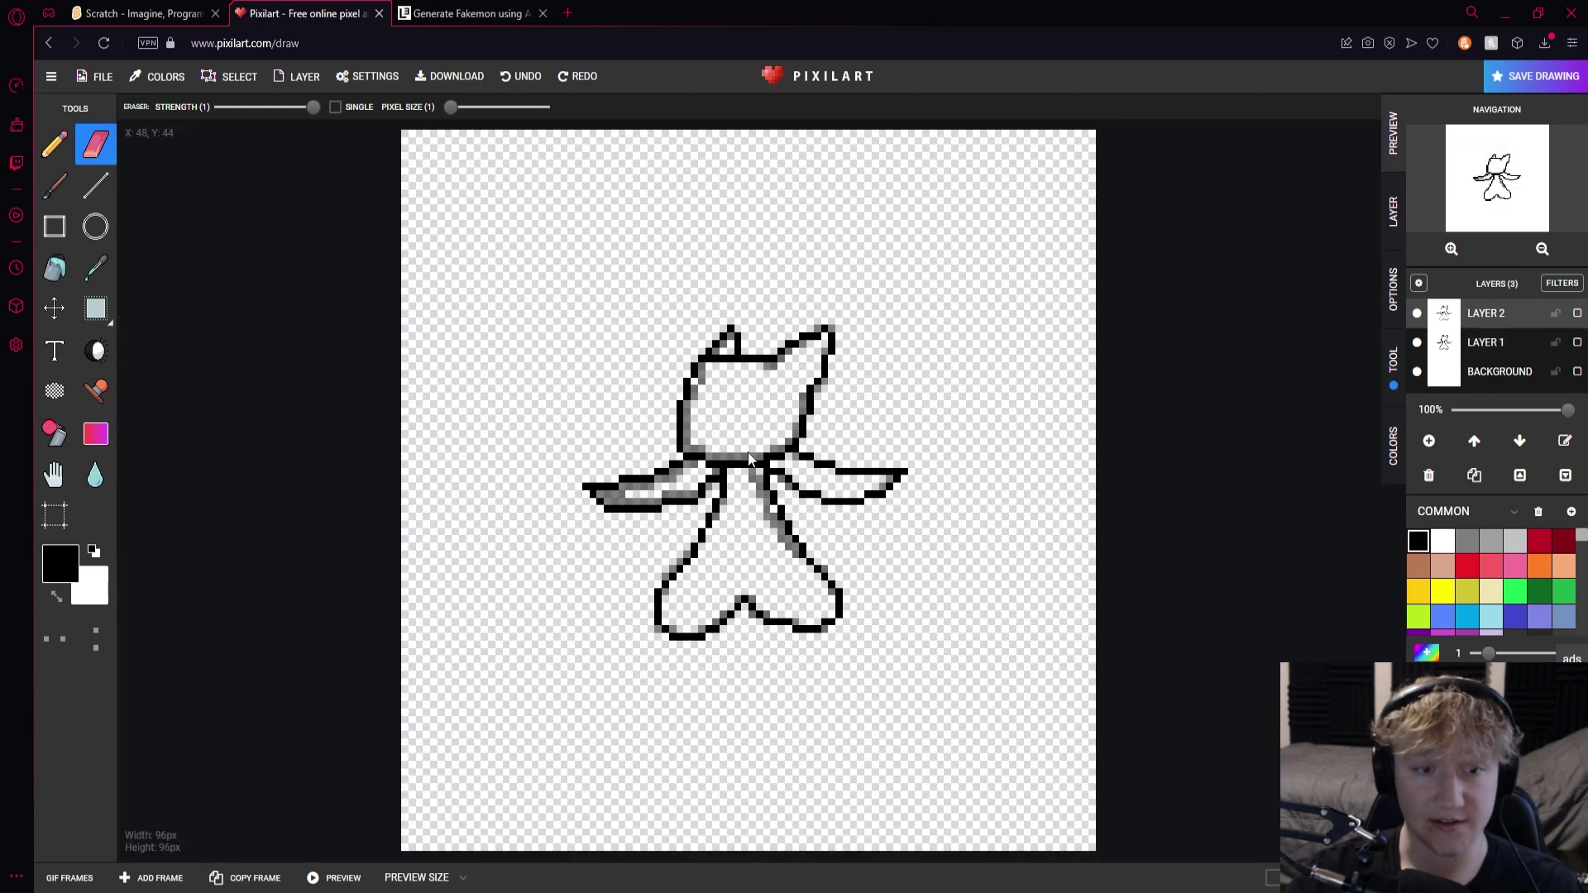
{"action": "scroll", "coordinate": [726, 473], "scroll_direction": "up", "scroll_amount": 3}
{"action": "scroll", "coordinate": [727, 473], "scroll_direction": "up", "scroll_amount": 1}
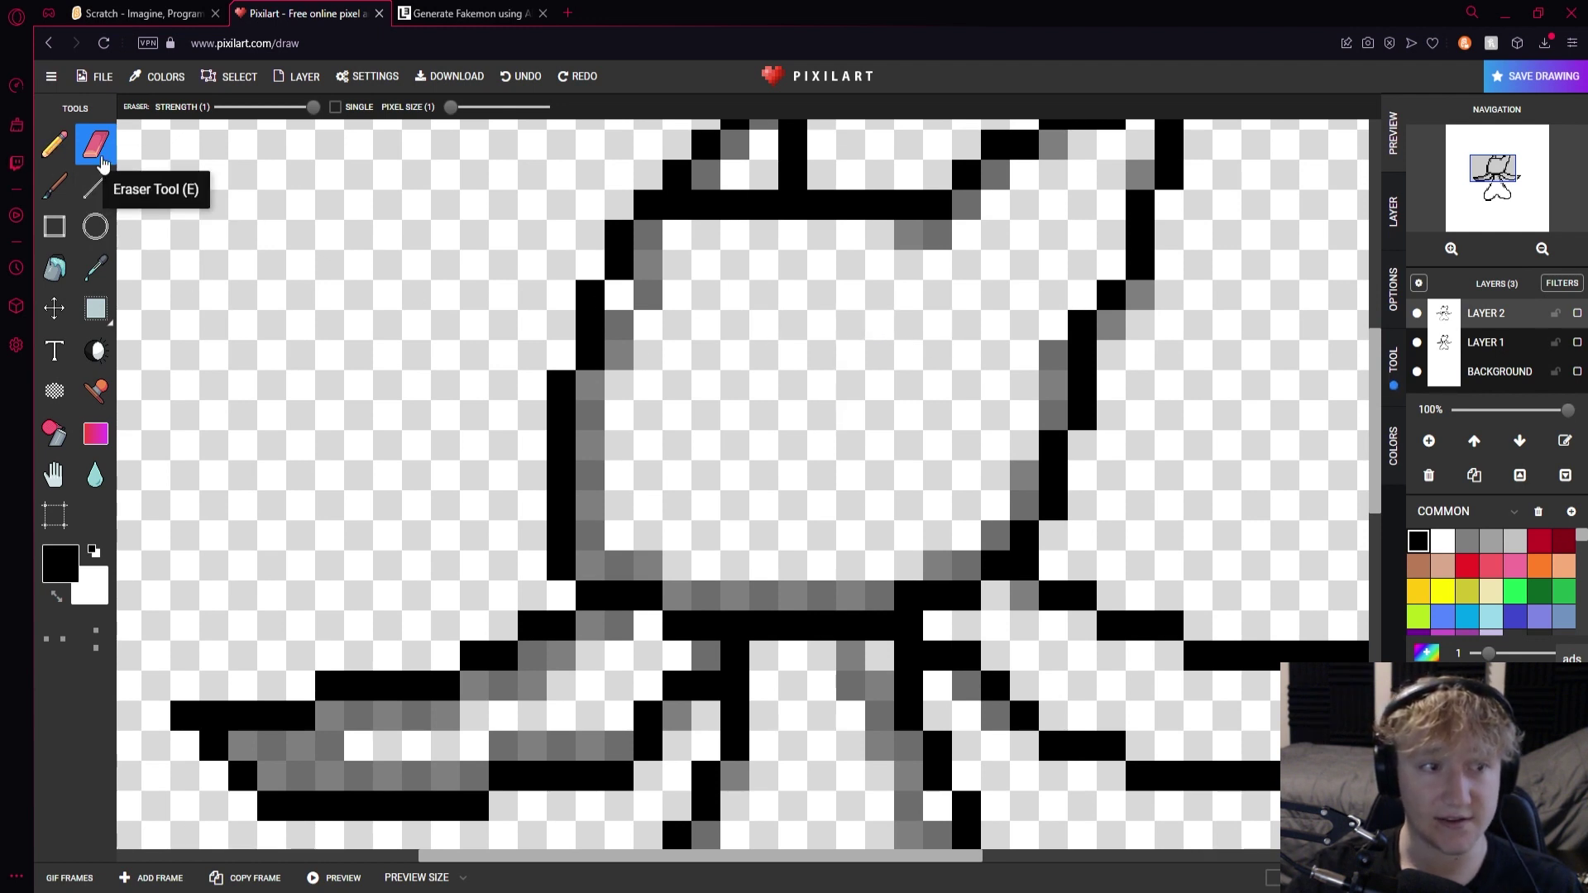
{"action": "left_click", "coordinate": [54, 144]}
{"action": "left_click_drag", "start_coordinate": [909, 325], "coordinate": [880, 325]}
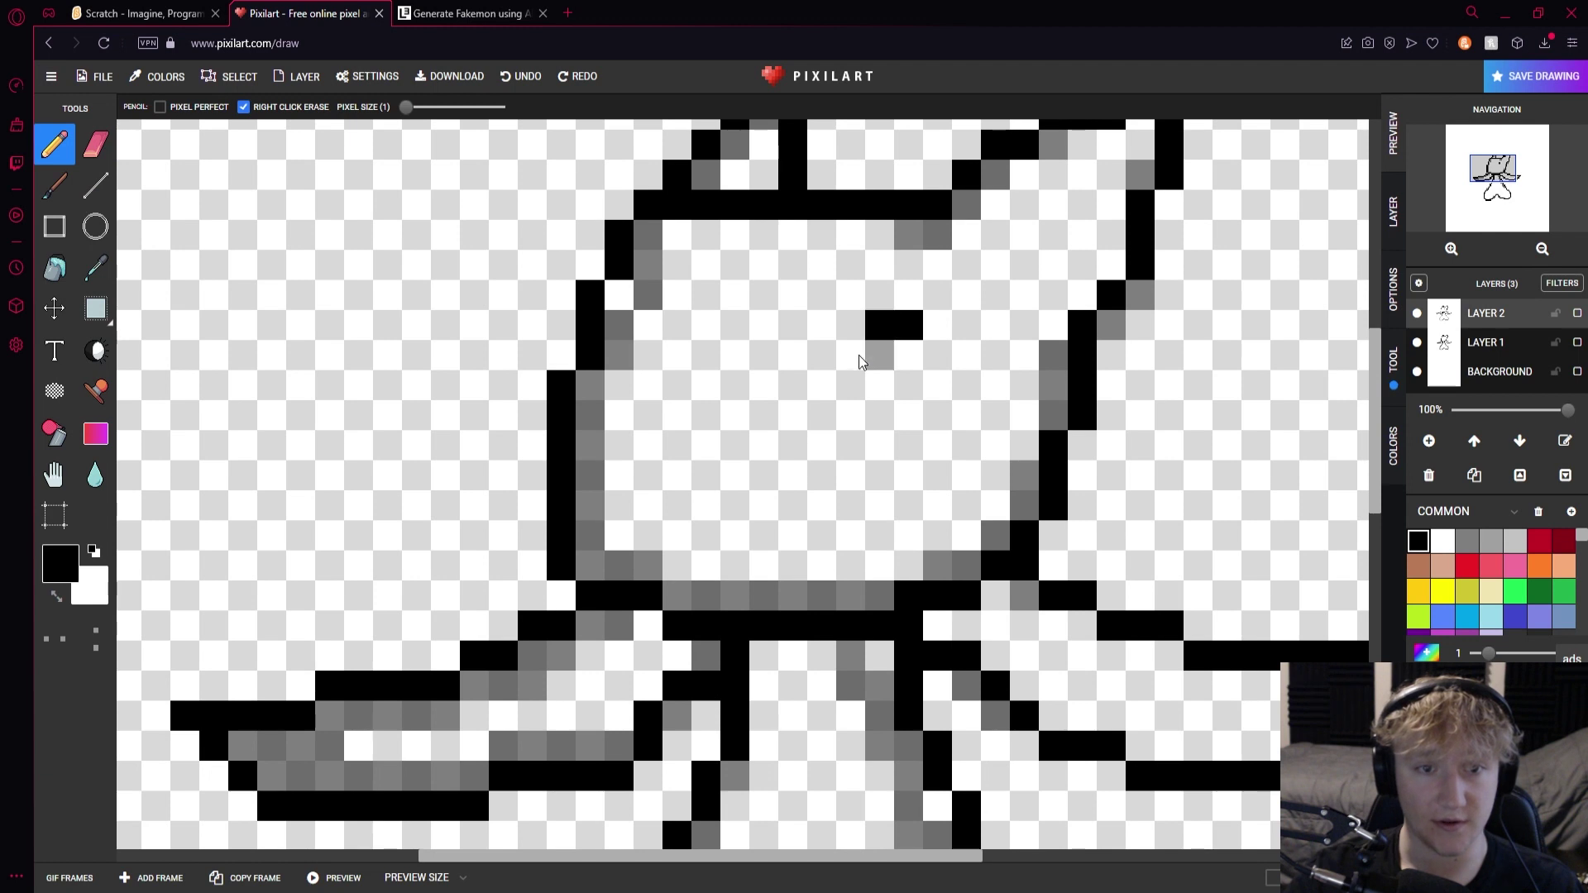
{"action": "mouse_move", "coordinate": [855, 405]}
{"action": "left_mouse_down"}
{"action": "mouse_move", "coordinate": [867, 449]}
{"action": "mouse_move", "coordinate": [910, 447]}
{"action": "left_mouse_up"}
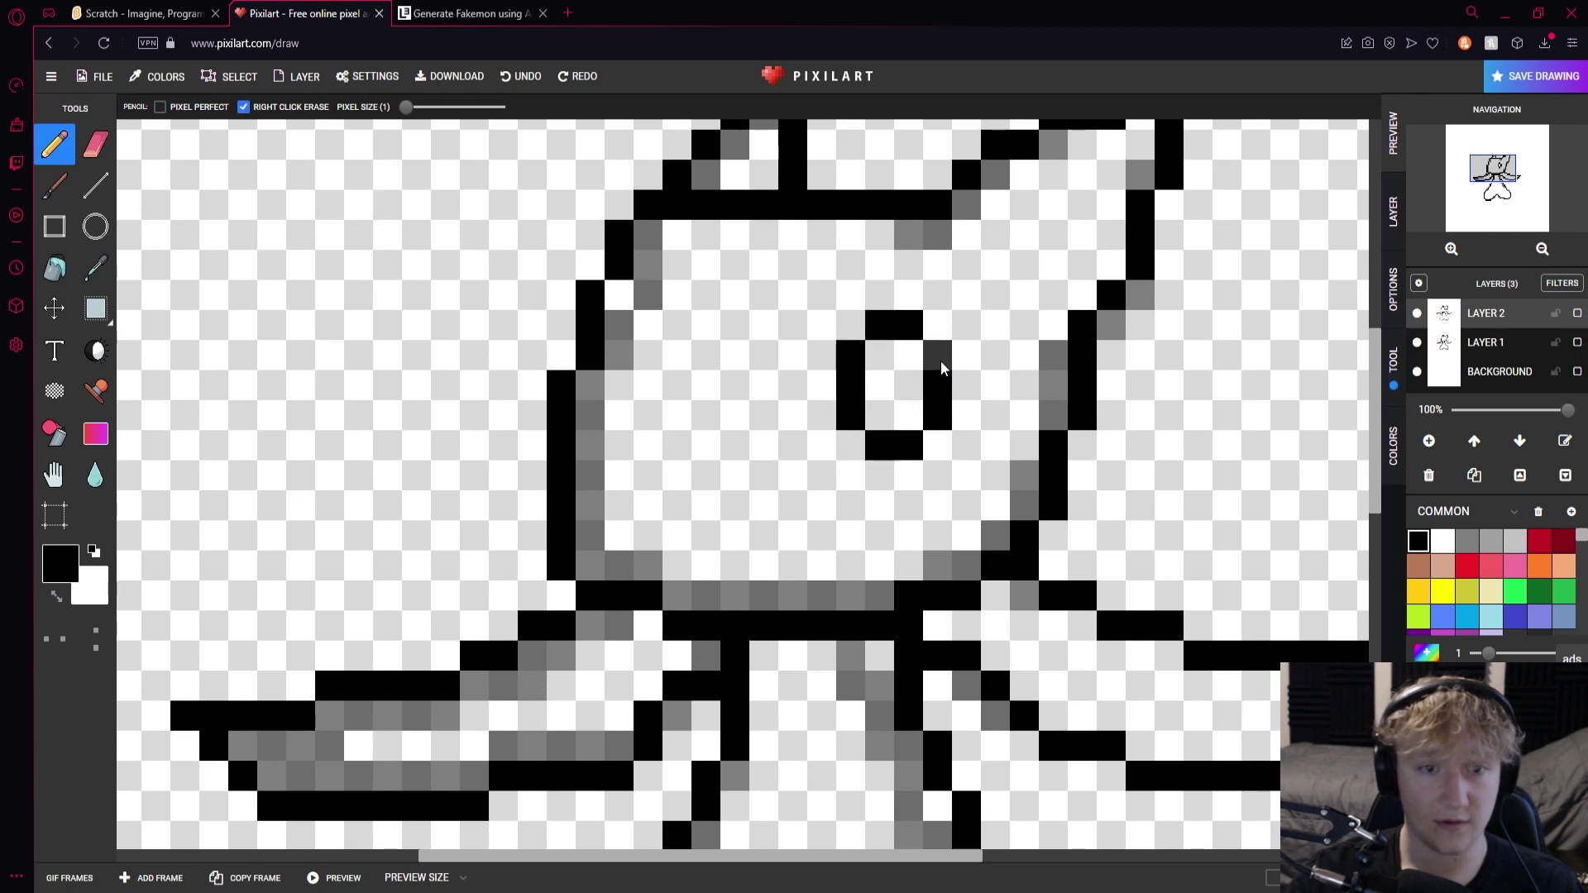
Draw a small black teardrop-shaped marking directly beneath the right eye, narrowing to a single pixel at its tip
{"action": "left_click", "coordinate": [945, 454]}
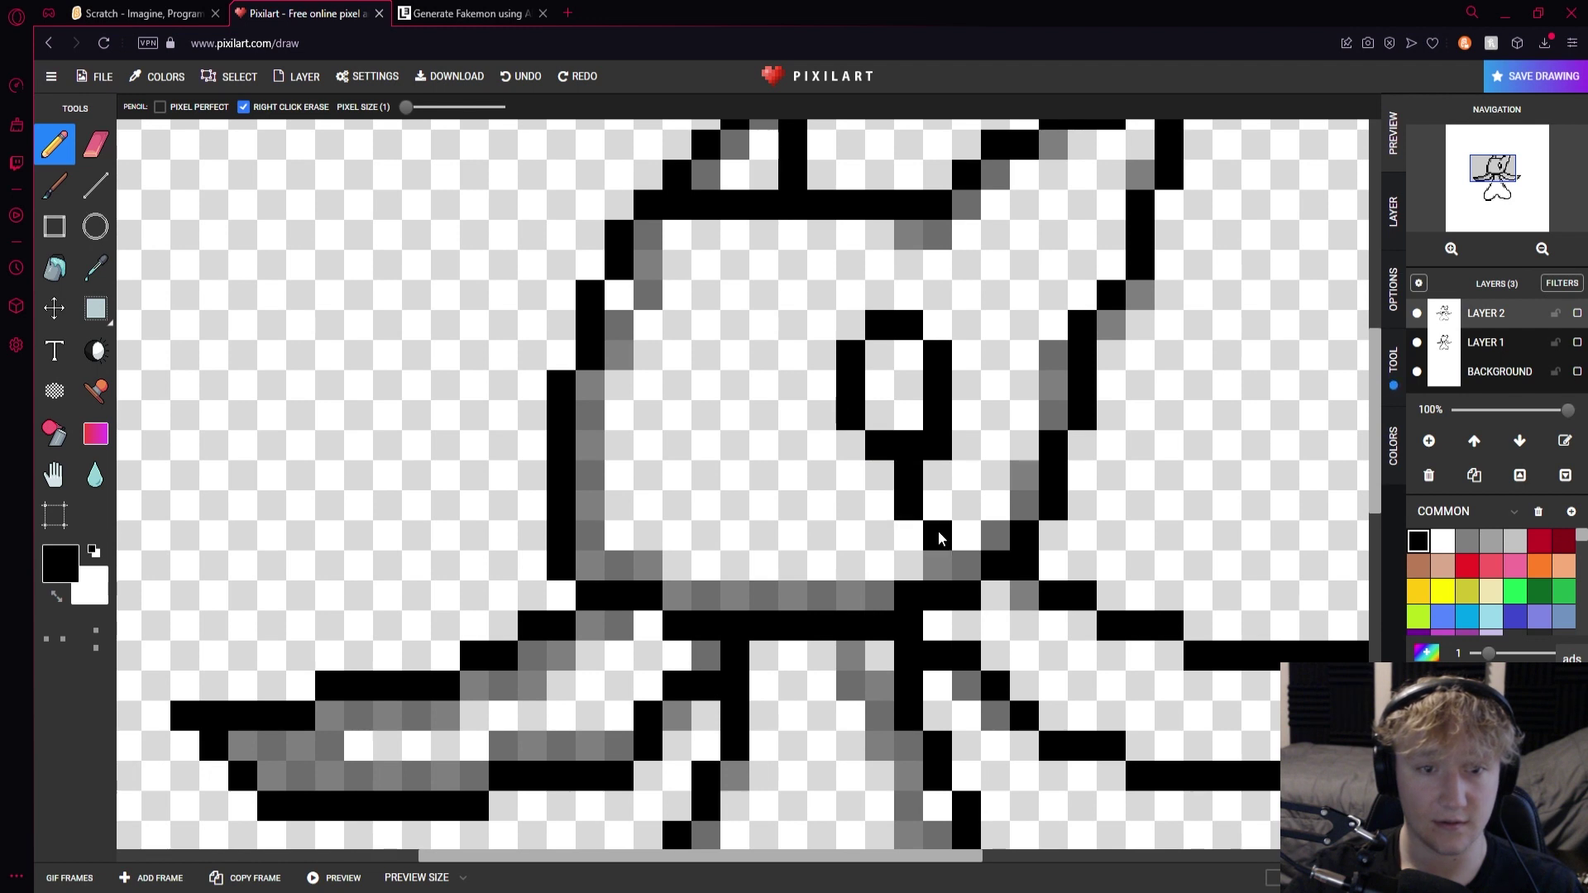
{"action": "left_click", "coordinate": [966, 475]}
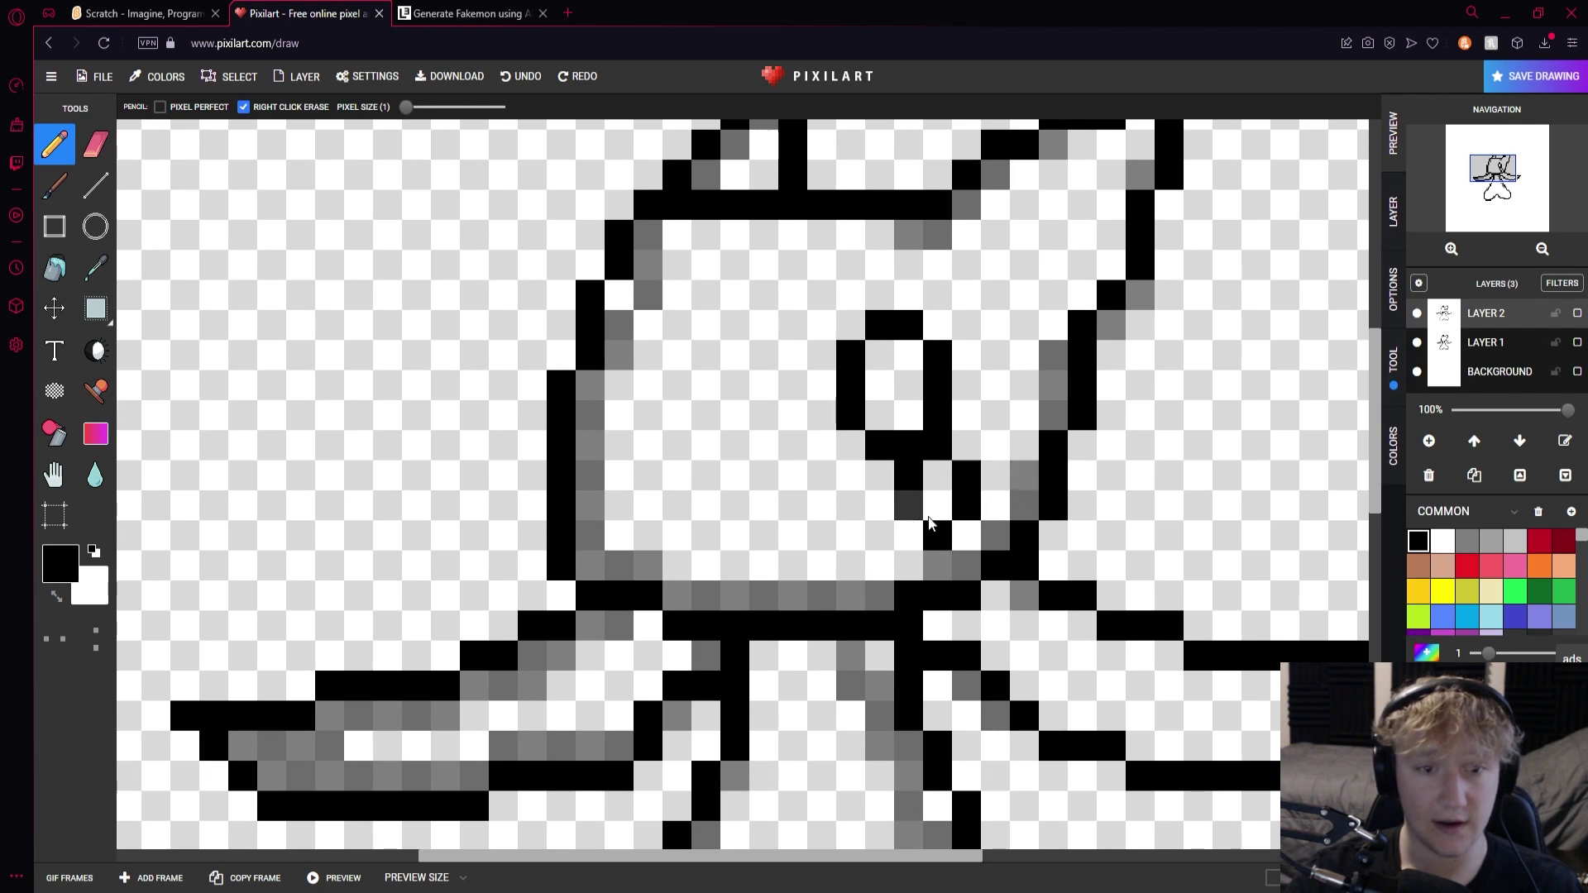
{"action": "left_click", "coordinate": [910, 476]}
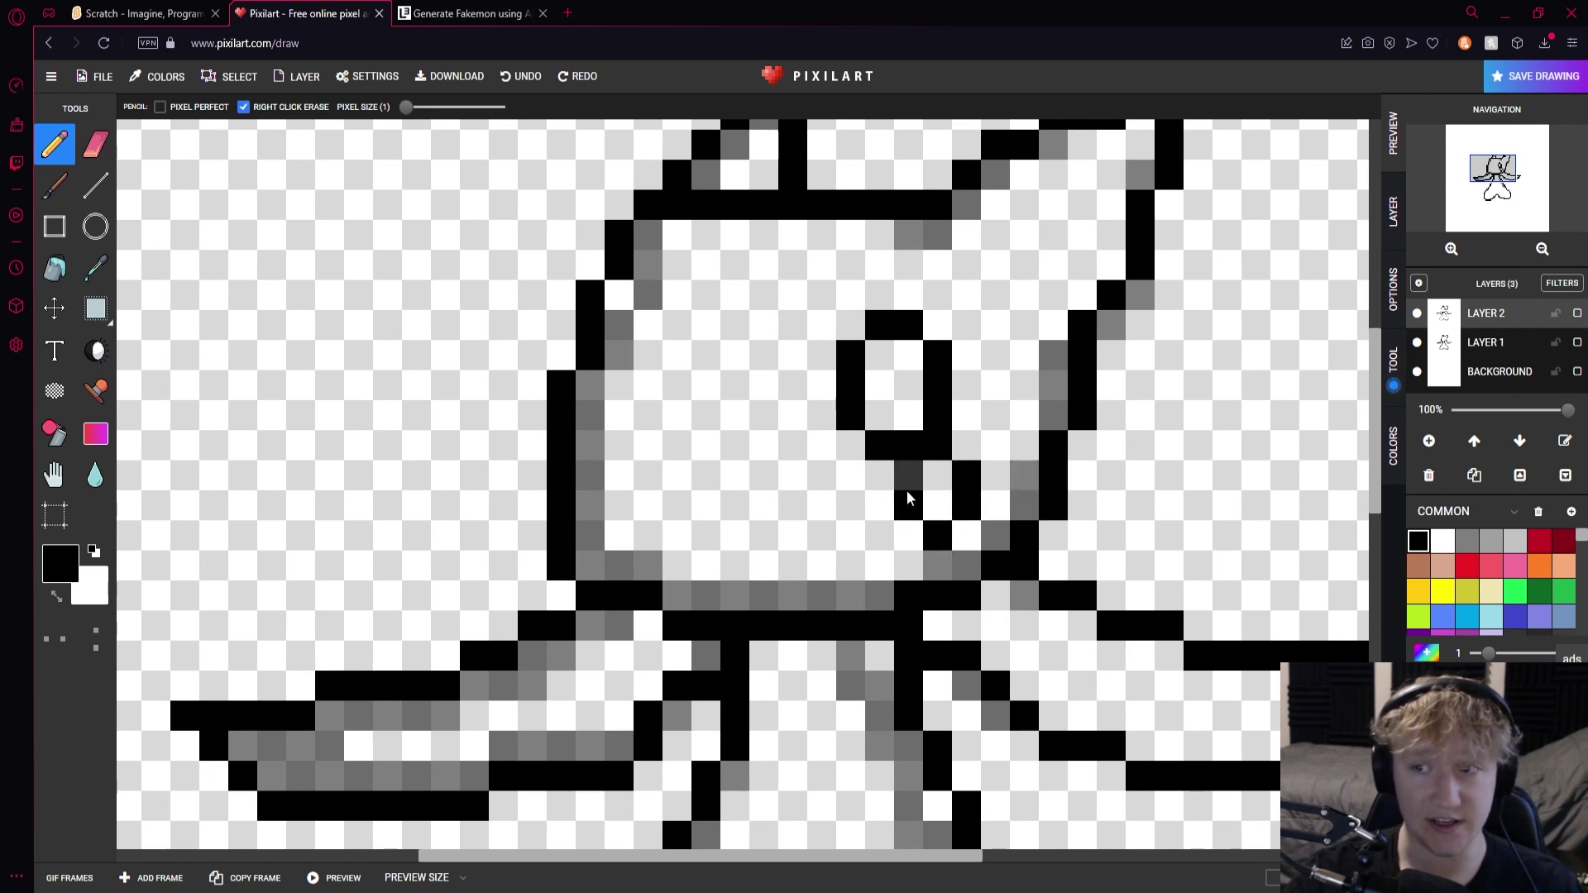
Draw a black smile 6 pixels wide between the eyes' lower corners, and outline a matching left eye with its teardrop marking
{"action": "left_click", "coordinate": [713, 470]}
{"action": "left_click", "coordinate": [736, 506]}
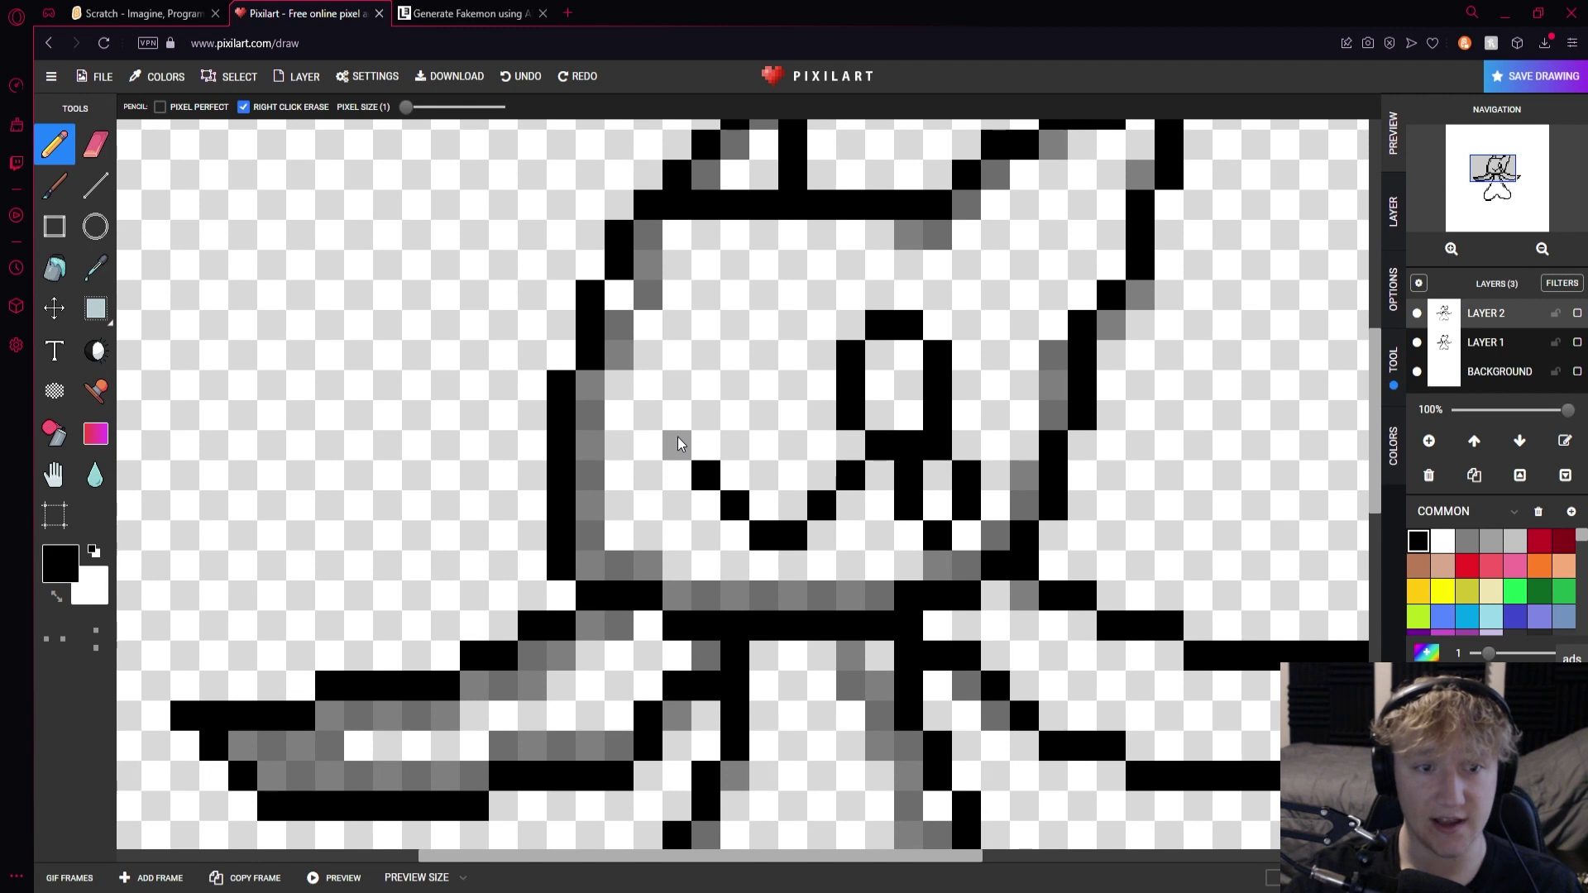
{"action": "mouse_move", "coordinate": [677, 445]}
{"action": "left_mouse_down"}
{"action": "mouse_move", "coordinate": [715, 413]}
{"action": "mouse_move", "coordinate": [717, 364]}
{"action": "mouse_move", "coordinate": [671, 332]}
{"action": "mouse_move", "coordinate": [622, 362]}
{"action": "mouse_move", "coordinate": [647, 445]}
{"action": "left_mouse_up"}
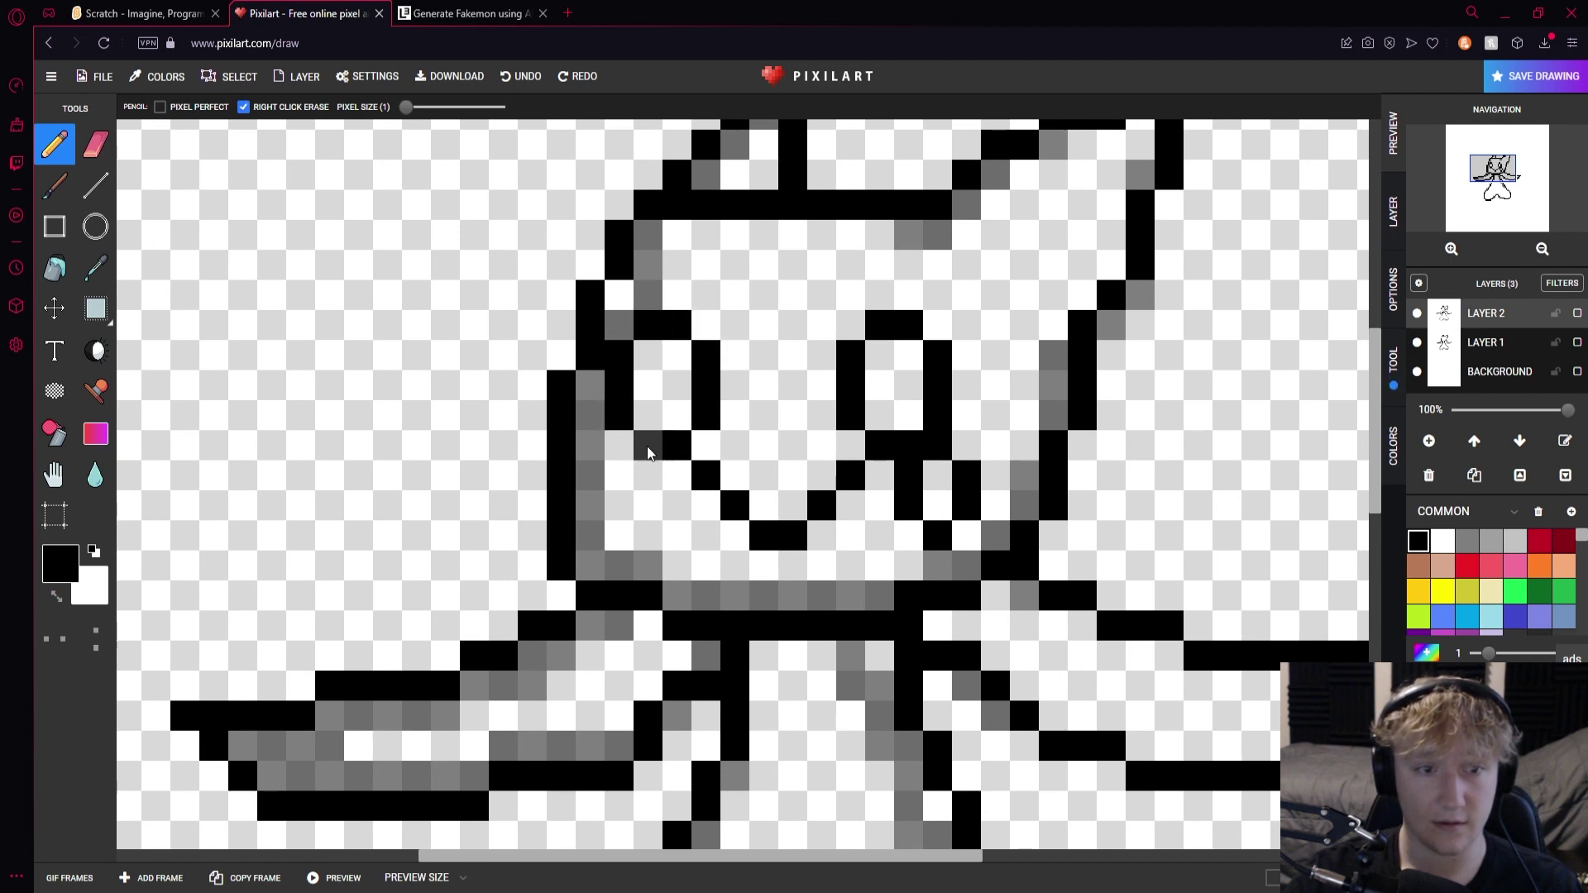
{"action": "scroll", "coordinate": [795, 486], "scroll_direction": "down", "scroll_amount": 2}
{"action": "scroll", "coordinate": [556, 523], "scroll_direction": "up", "scroll_amount": 2}
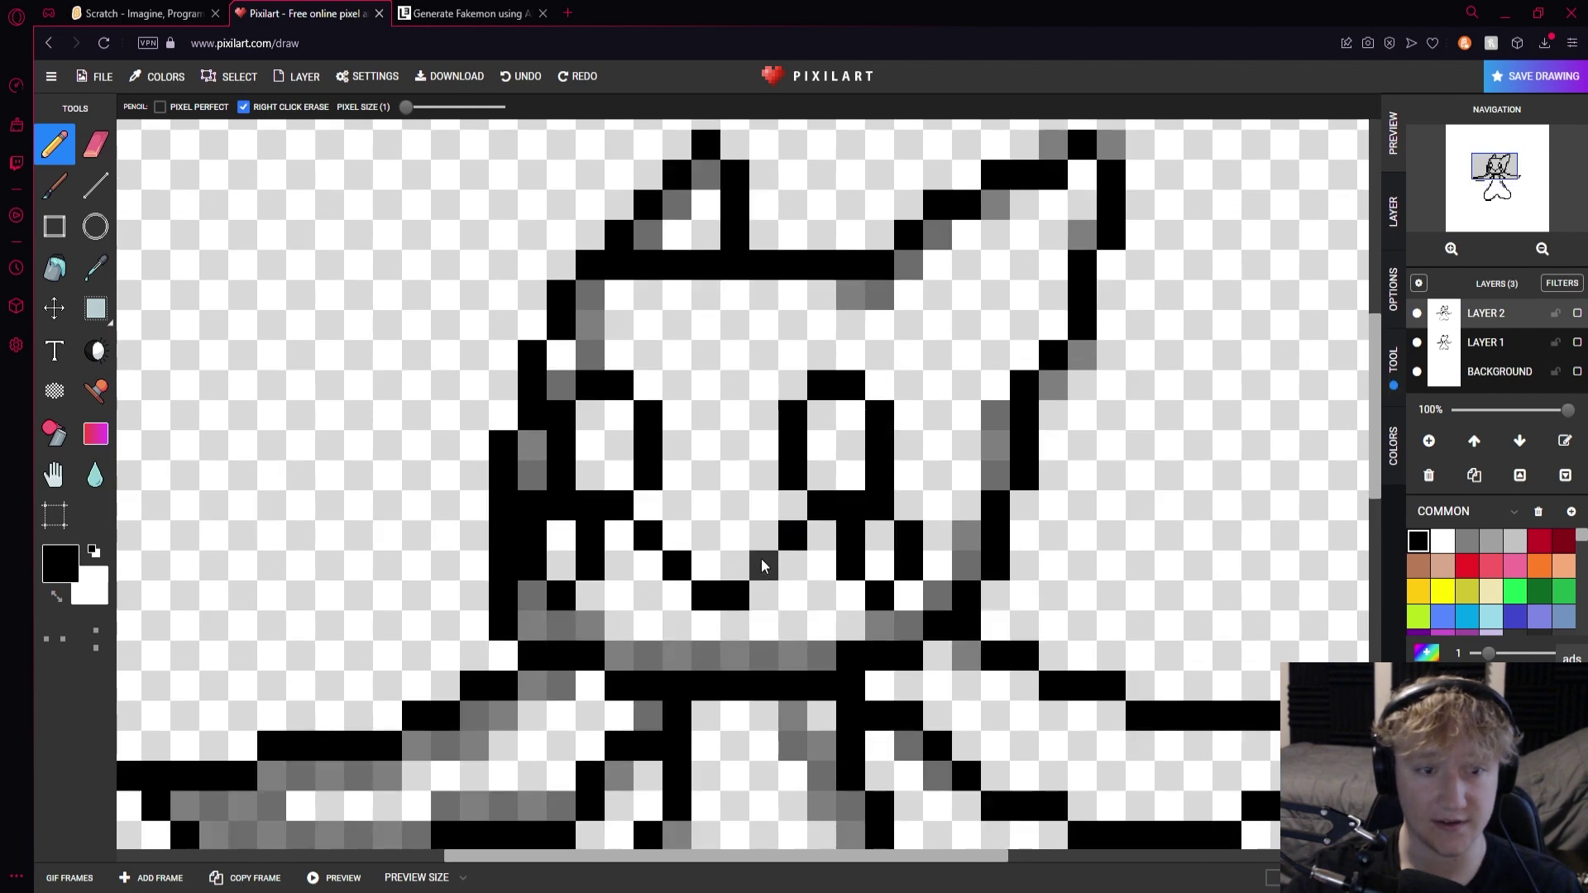
{"action": "scroll", "coordinate": [762, 559], "scroll_direction": "down", "scroll_amount": 2}
Hide the Layer 1 sketch and examine the face, especially where the left eye and its marking meet the head outline
{"action": "left_click", "coordinate": [1417, 342]}
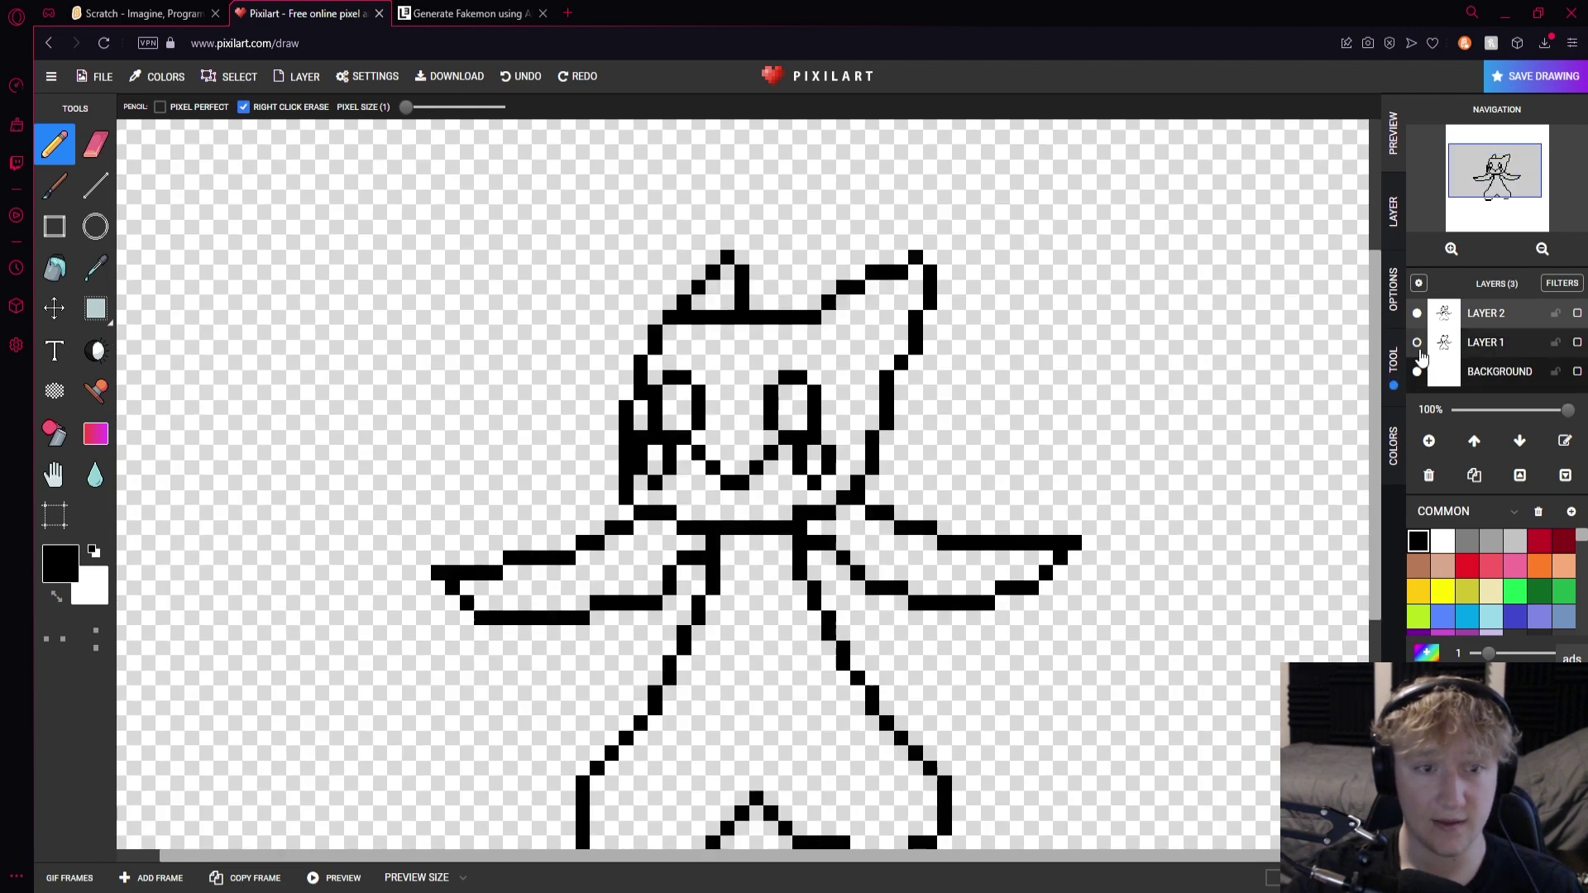
{"action": "scroll", "coordinate": [635, 445], "scroll_direction": "up", "scroll_amount": 5}
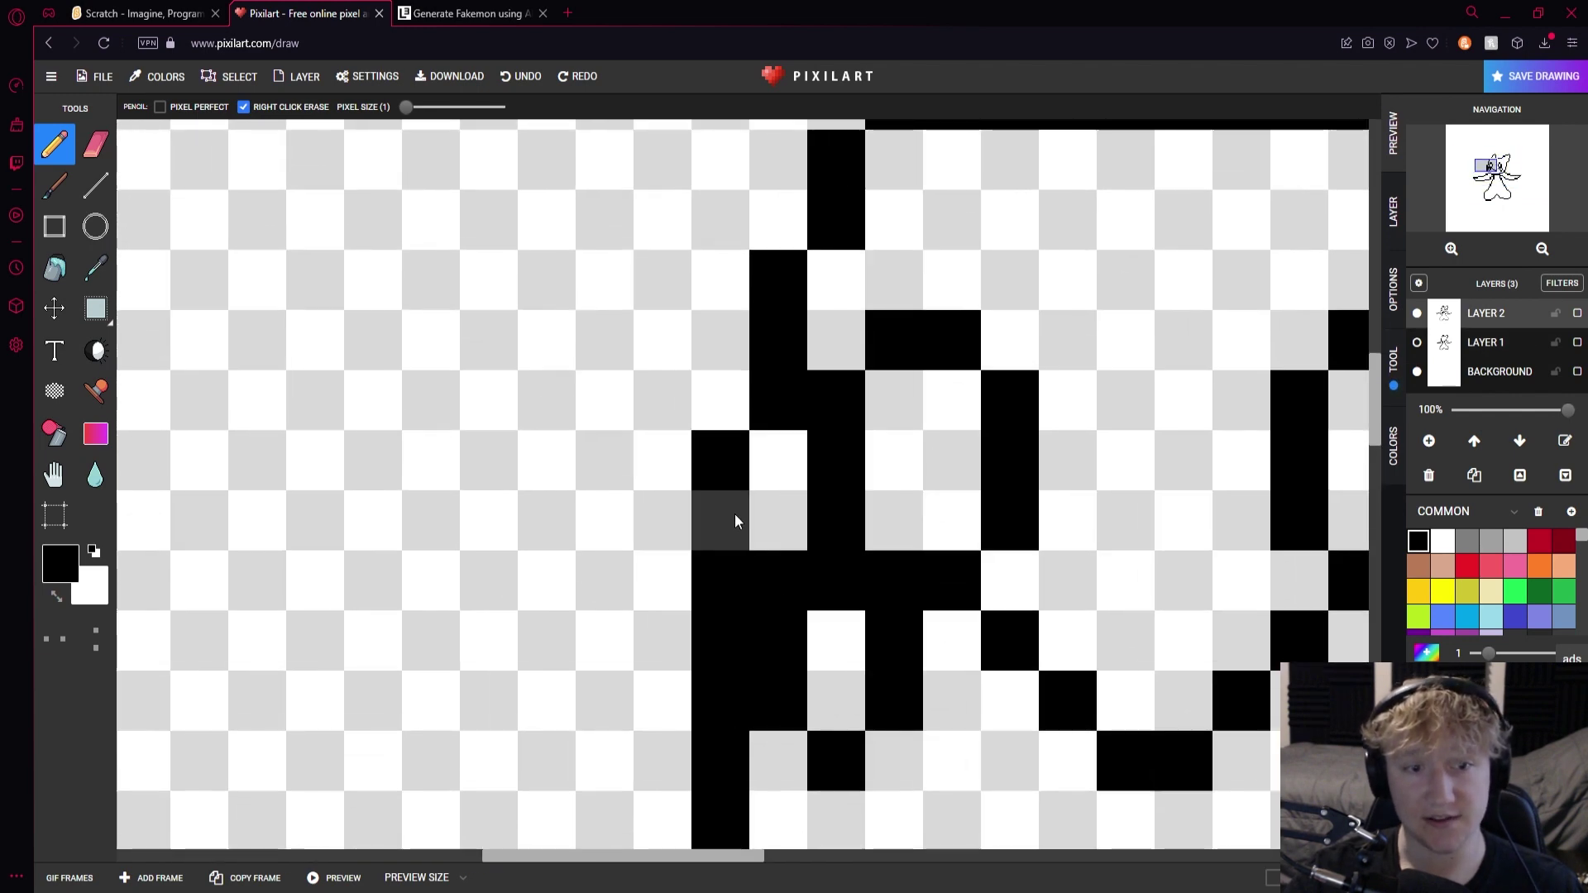
{"action": "left_click", "coordinate": [735, 521]}
{"action": "scroll", "coordinate": [777, 525], "scroll_direction": "down", "scroll_amount": 3}
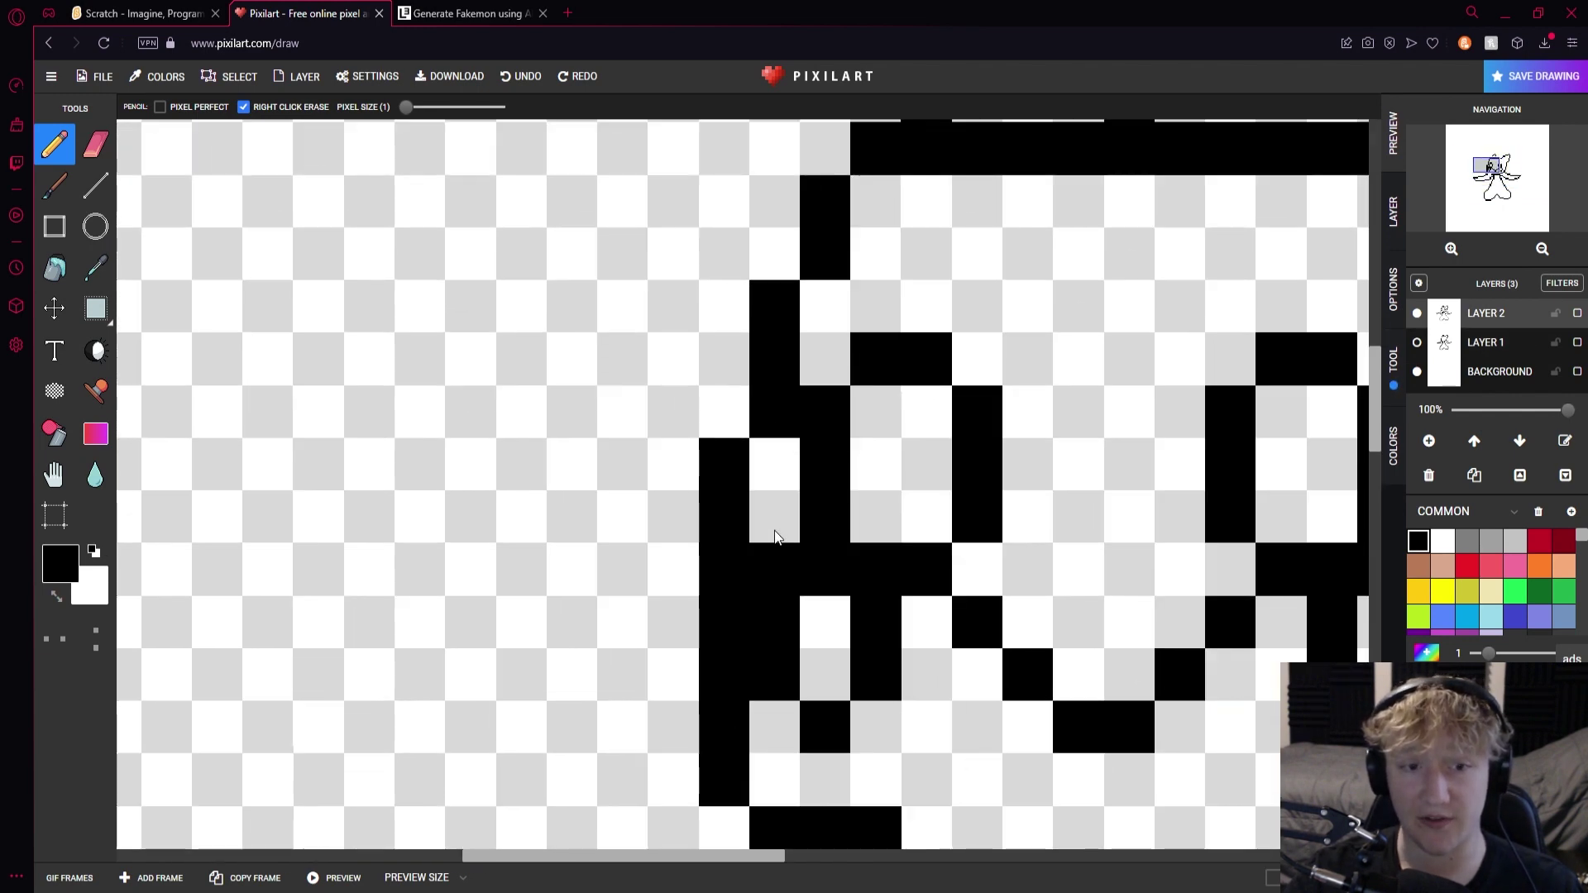
{"action": "scroll", "coordinate": [807, 527], "scroll_direction": "down", "scroll_amount": 4}
{"action": "scroll", "coordinate": [817, 523], "scroll_direction": "up", "scroll_amount": 5}
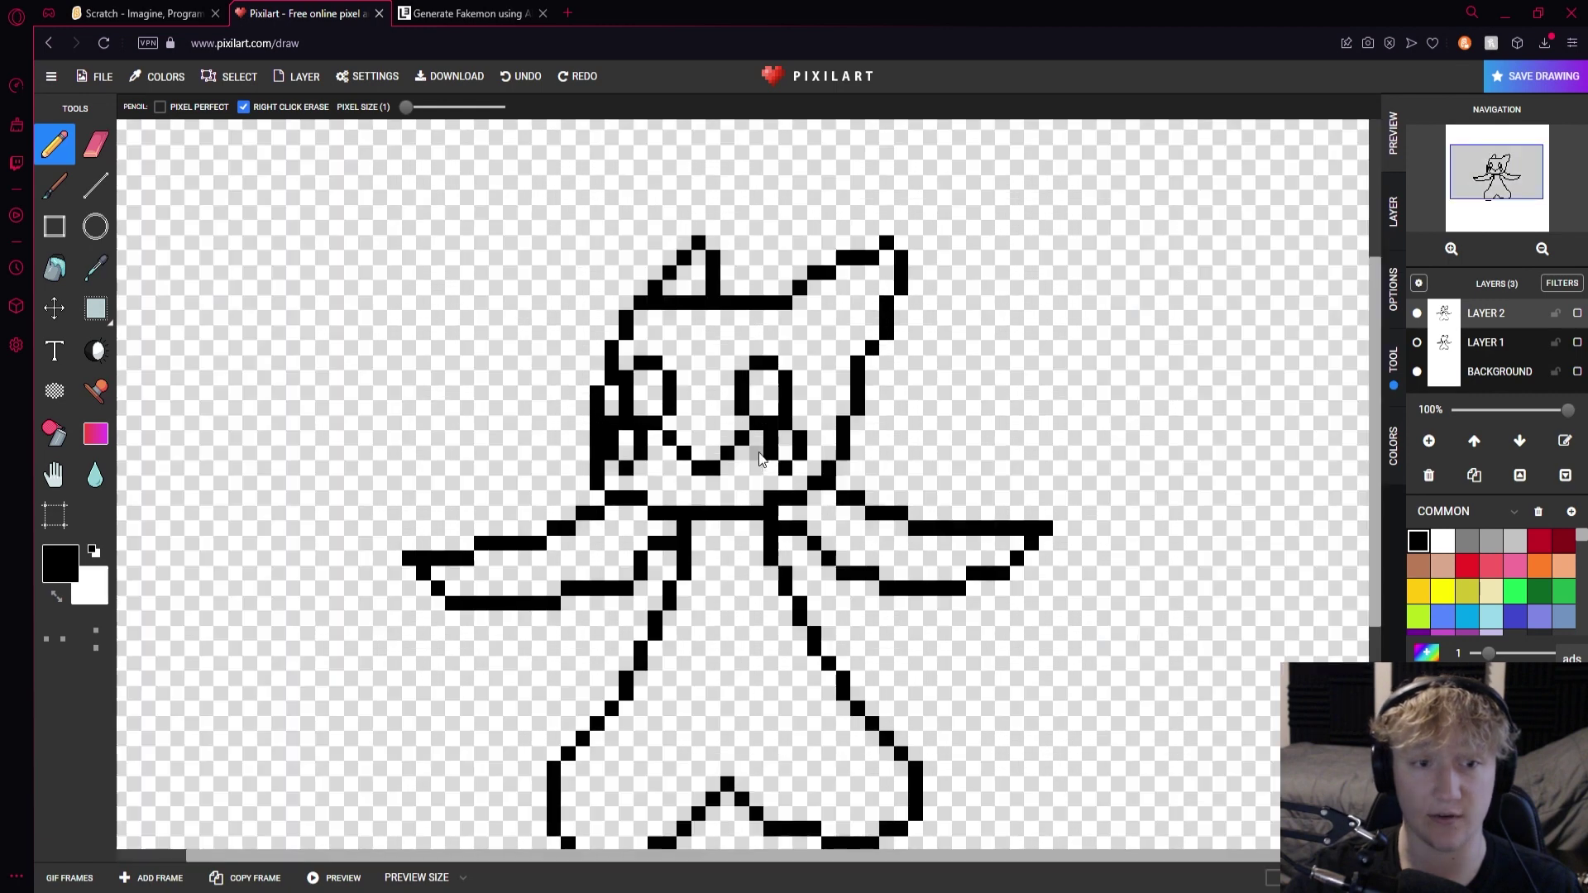
Show the Layer 1 sketch again and draw a black nose 2 pixels wide centred above the smile
{"action": "left_click", "coordinate": [1417, 342]}
{"action": "left_click", "coordinate": [895, 661]}
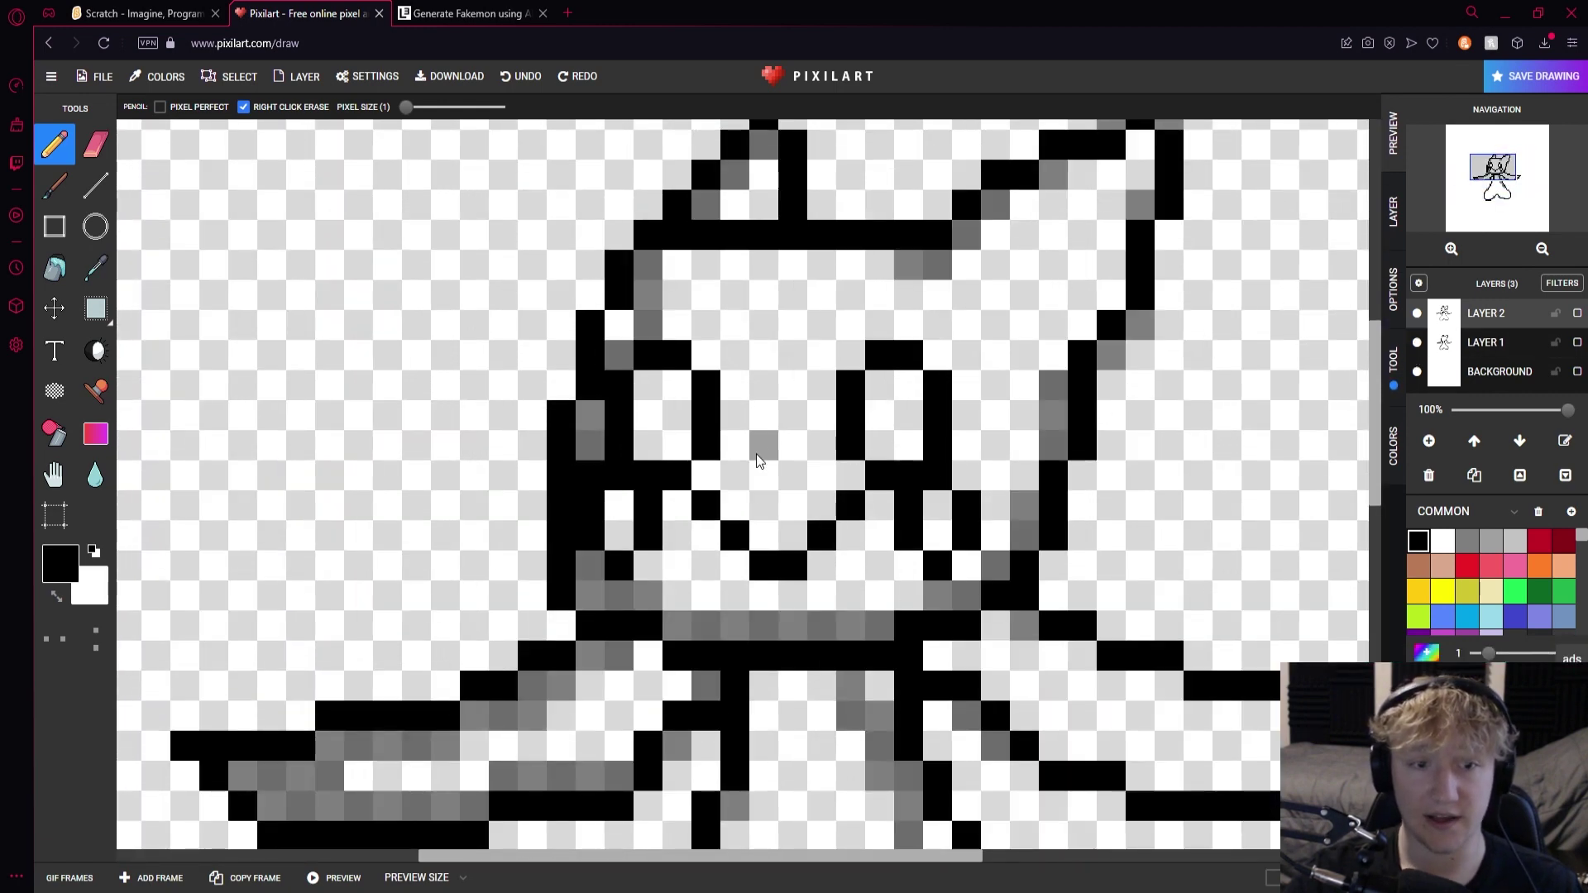
{"action": "left_click_drag", "start_coordinate": [761, 473], "coordinate": [795, 473]}
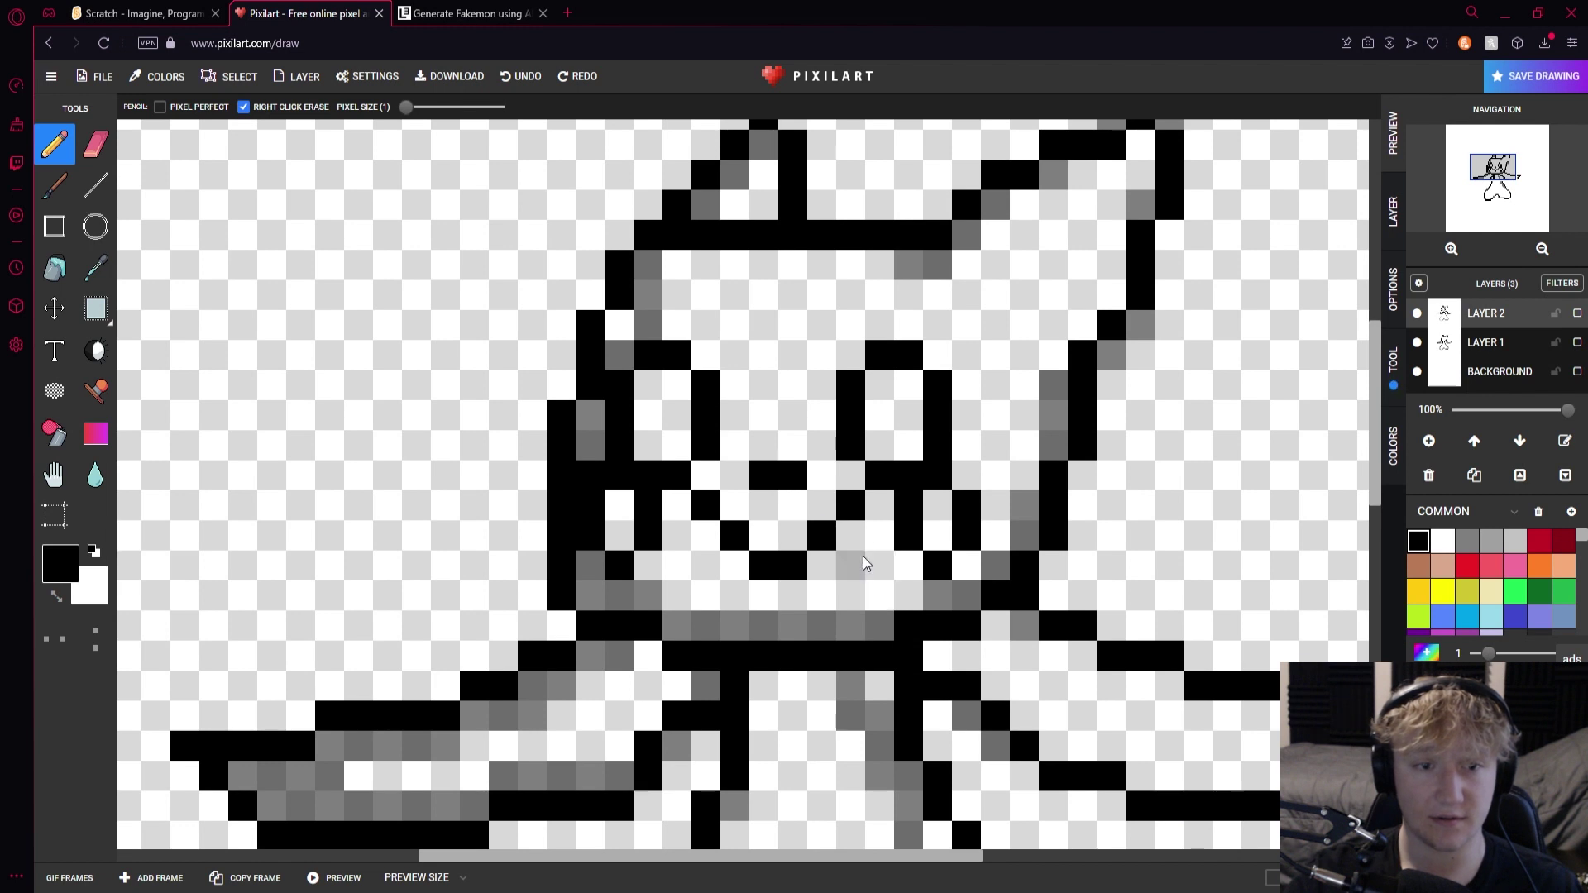
{"action": "left_click", "coordinate": [860, 440]}
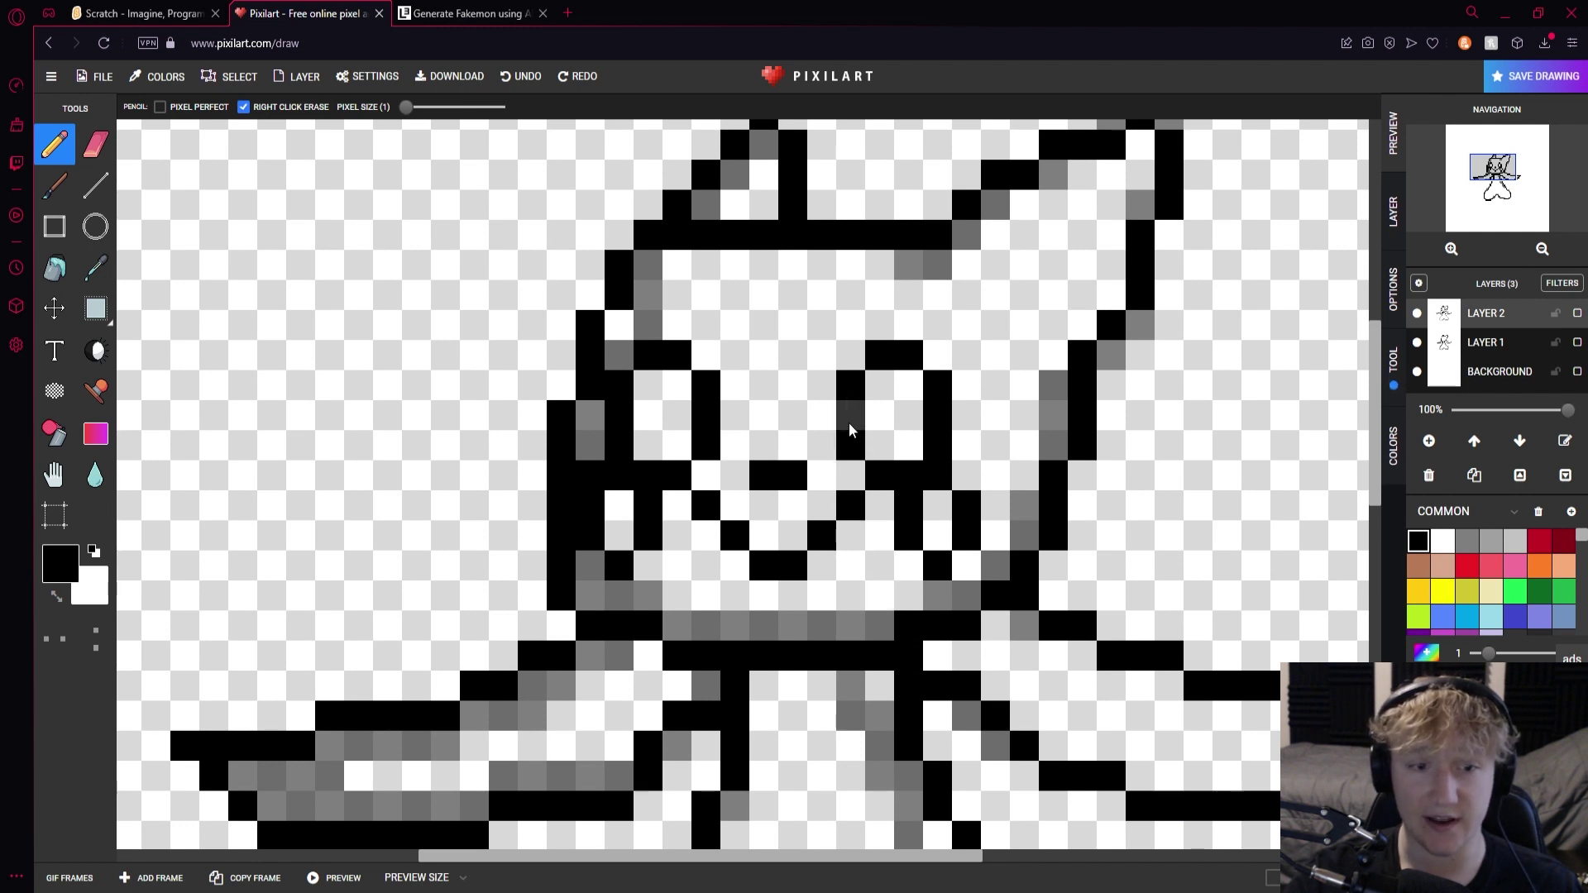
{"action": "scroll", "coordinate": [846, 503], "scroll_direction": "down", "scroll_amount": 3}
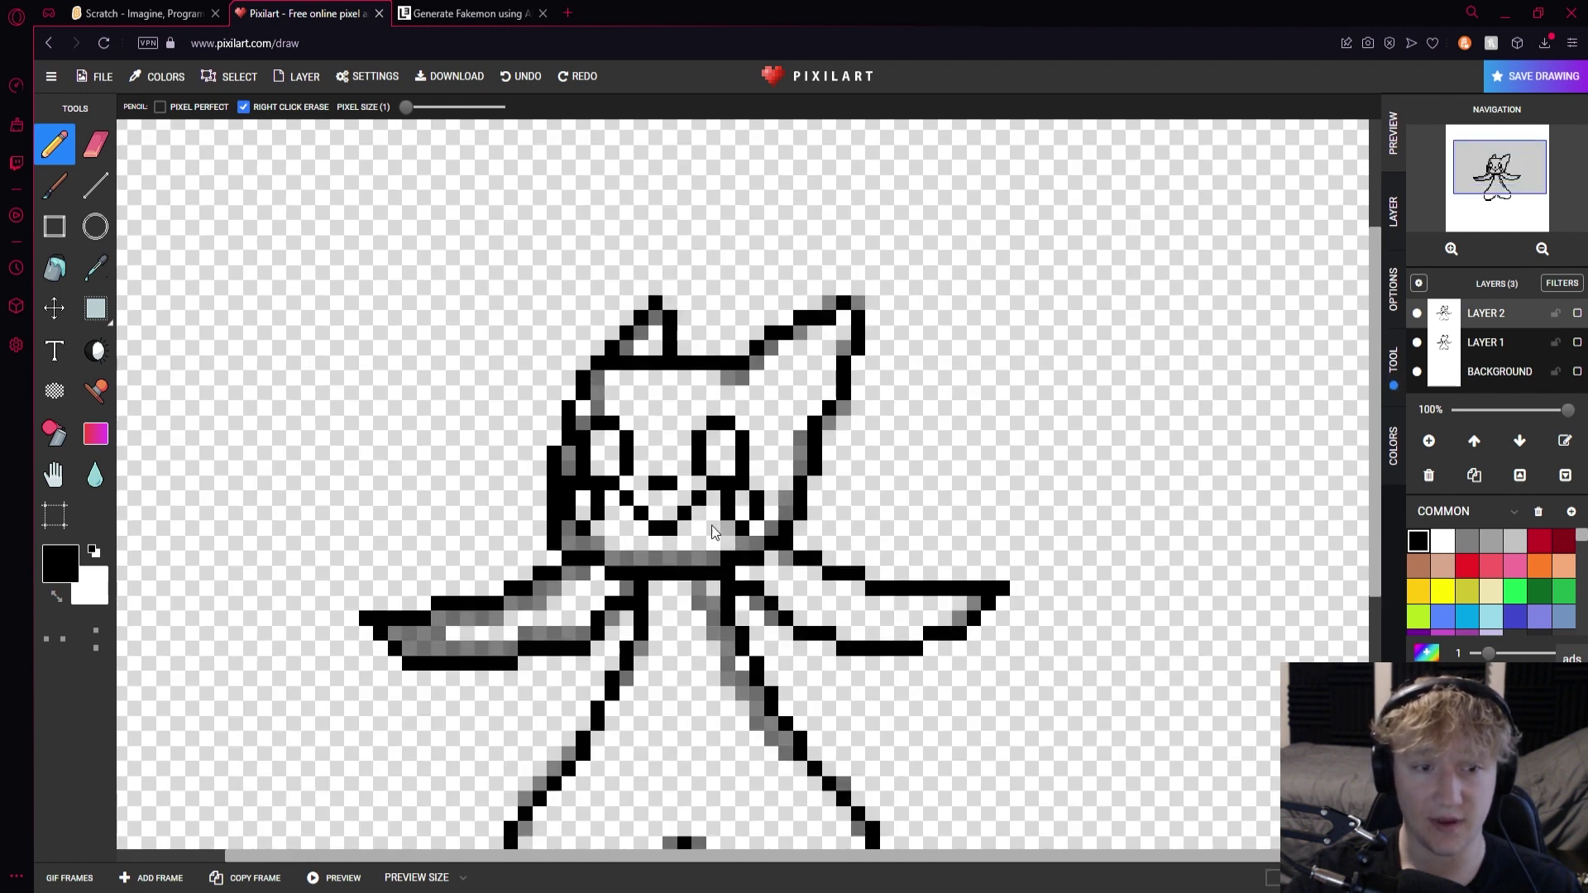
{"action": "scroll", "coordinate": [705, 521], "scroll_direction": "up", "scroll_amount": 3}
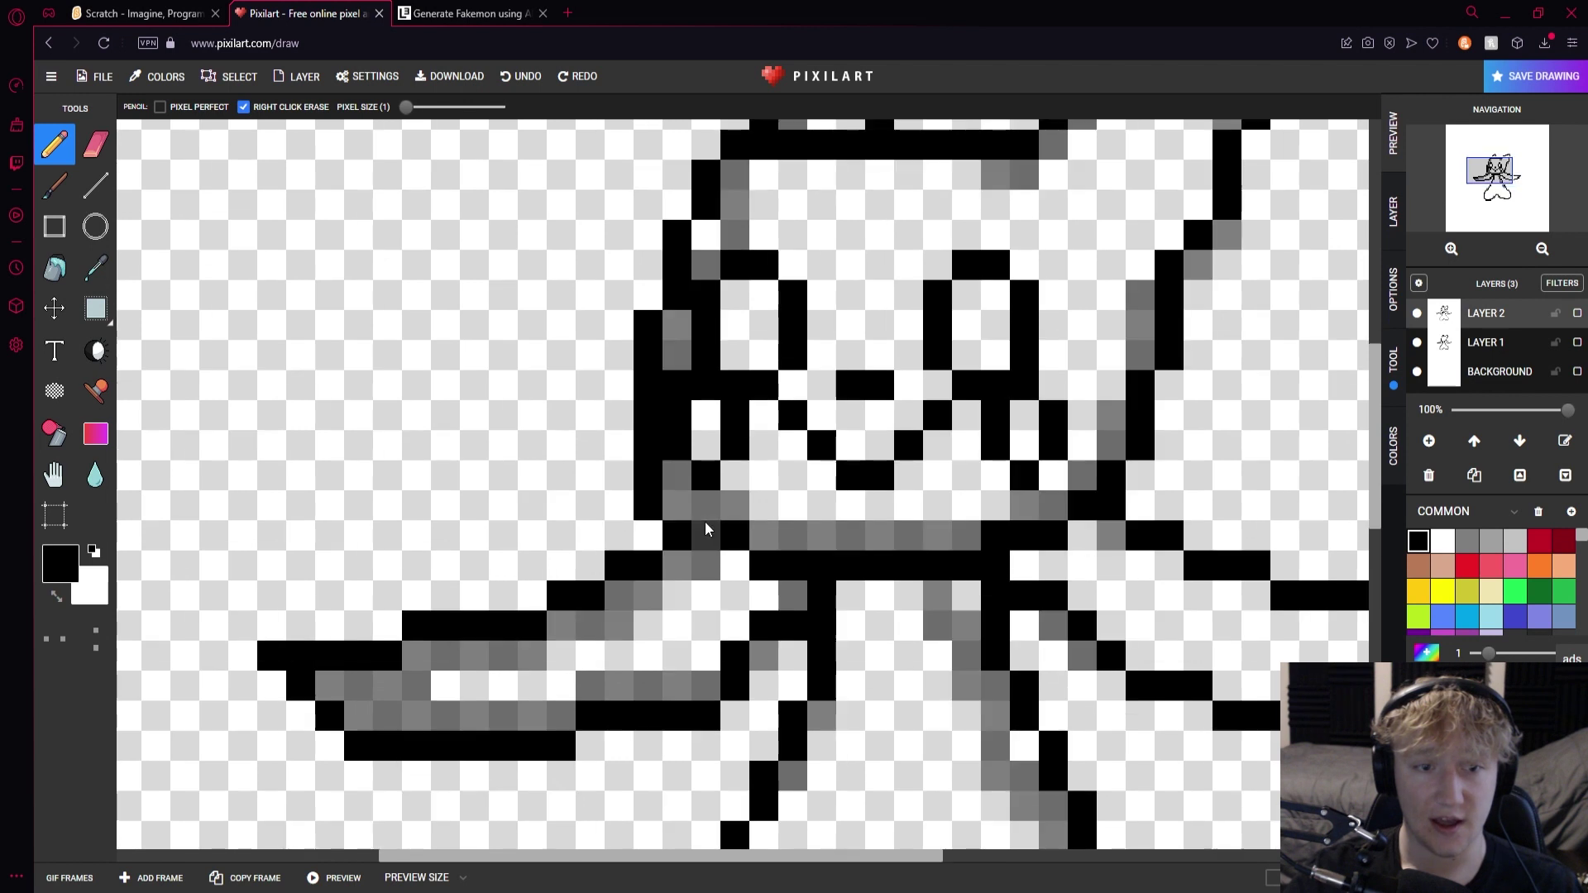
Try to select the smile and shift it with the Move tool
{"action": "left_click", "coordinate": [96, 309]}
{"action": "left_click_drag", "start_coordinate": [786, 407], "coordinate": [910, 482]}
{"action": "left_click", "coordinate": [897, 449]}
{"action": "left_click", "coordinate": [54, 308]}
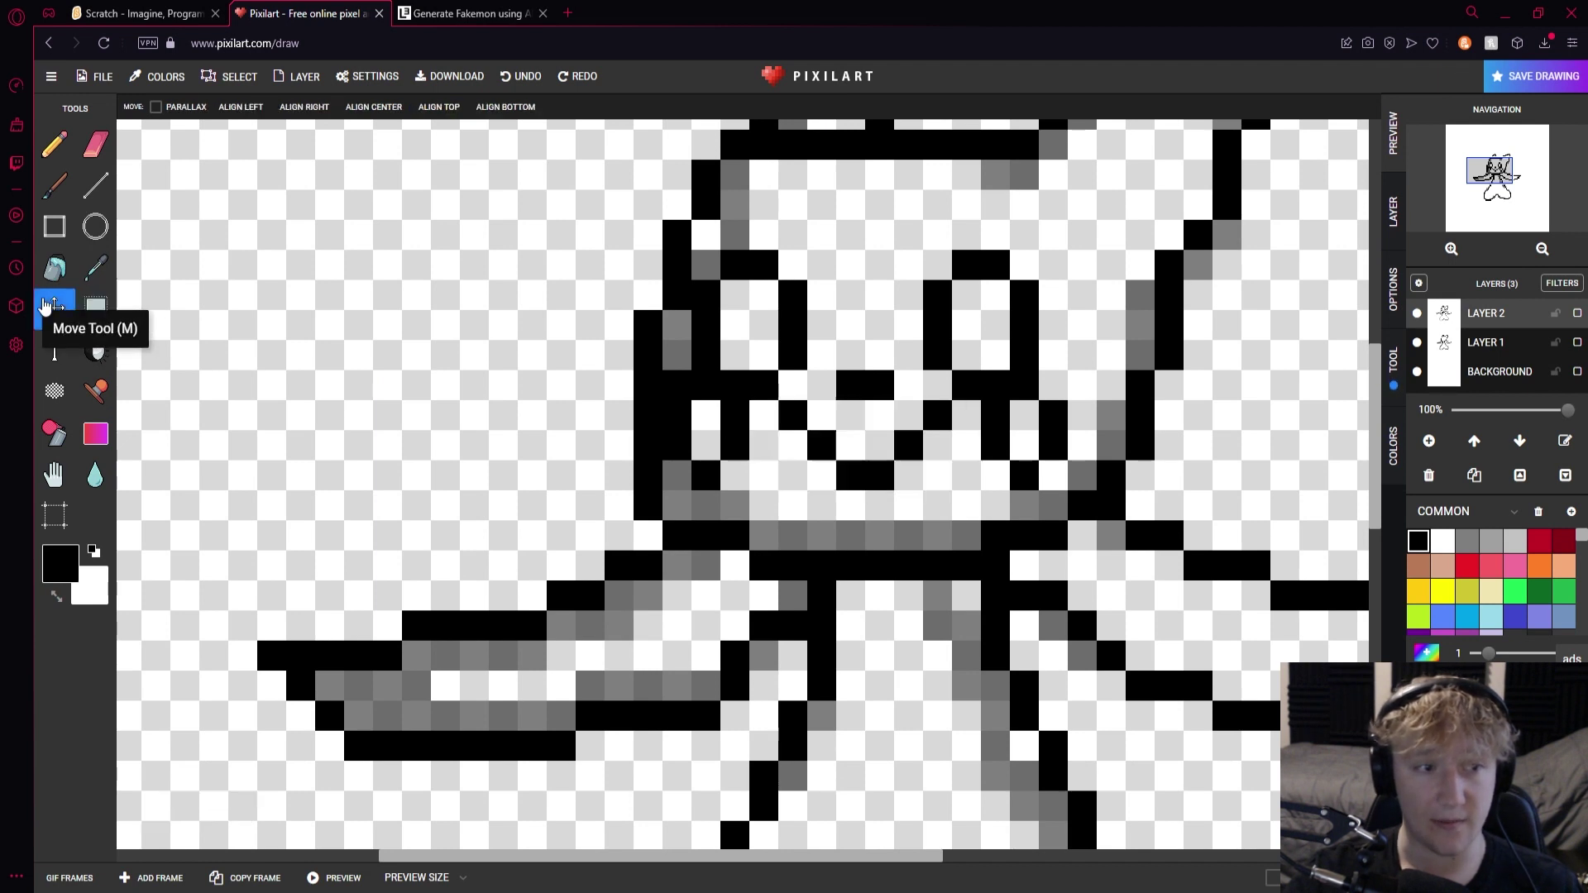
{"action": "mouse_move", "coordinate": [905, 450]}
{"action": "left_mouse_down"}
{"action": "mouse_move", "coordinate": [905, 465]}
{"action": "mouse_move", "coordinate": [906, 447]}
{"action": "left_mouse_up"}
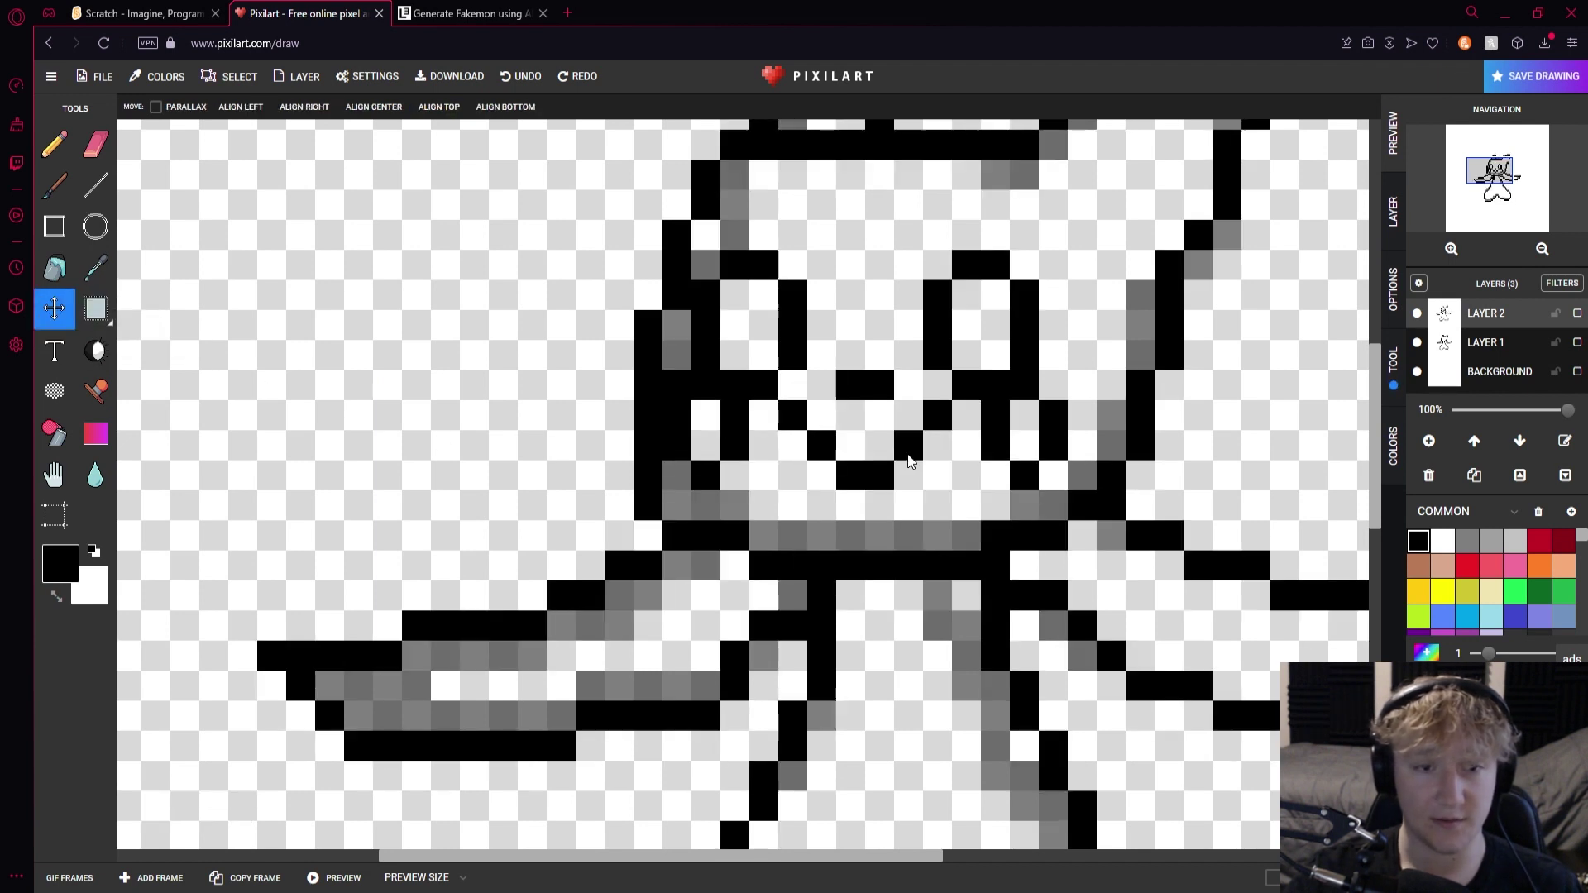
Select the 6 by 3 pixel smile and try to rotate it upside down
{"action": "key", "text": "s"}
{"action": "left_click_drag", "start_coordinate": [780, 402], "coordinate": [953, 491]}
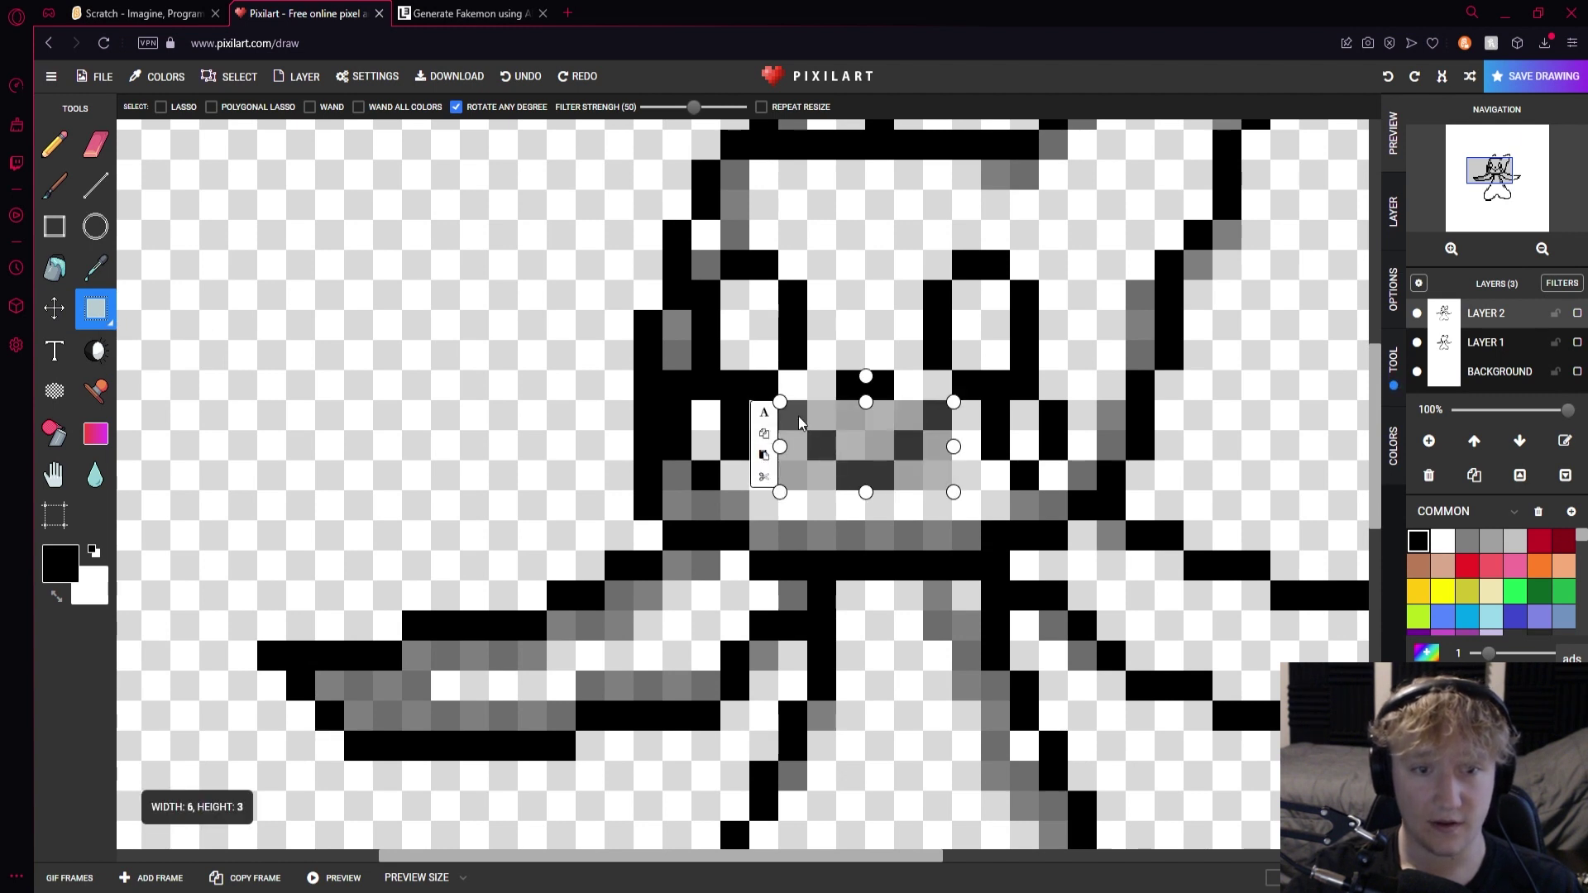
{"action": "left_click_drag", "start_coordinate": [863, 376], "coordinate": [845, 564]}
{"action": "left_click_drag", "start_coordinate": [862, 374], "coordinate": [879, 563]}
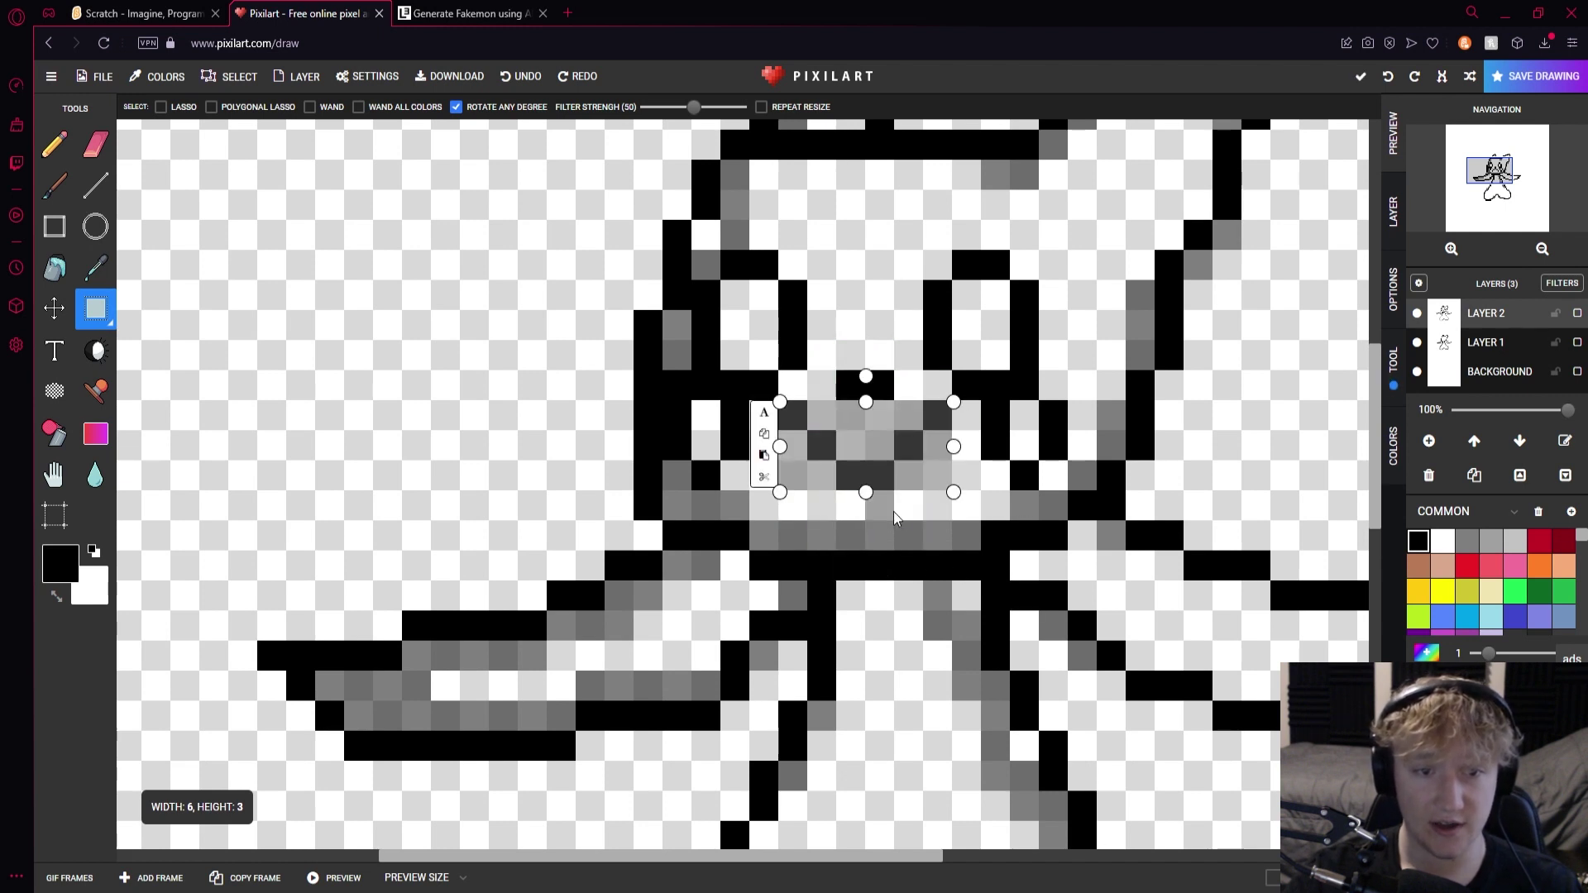
{"action": "key", "text": "Return"}
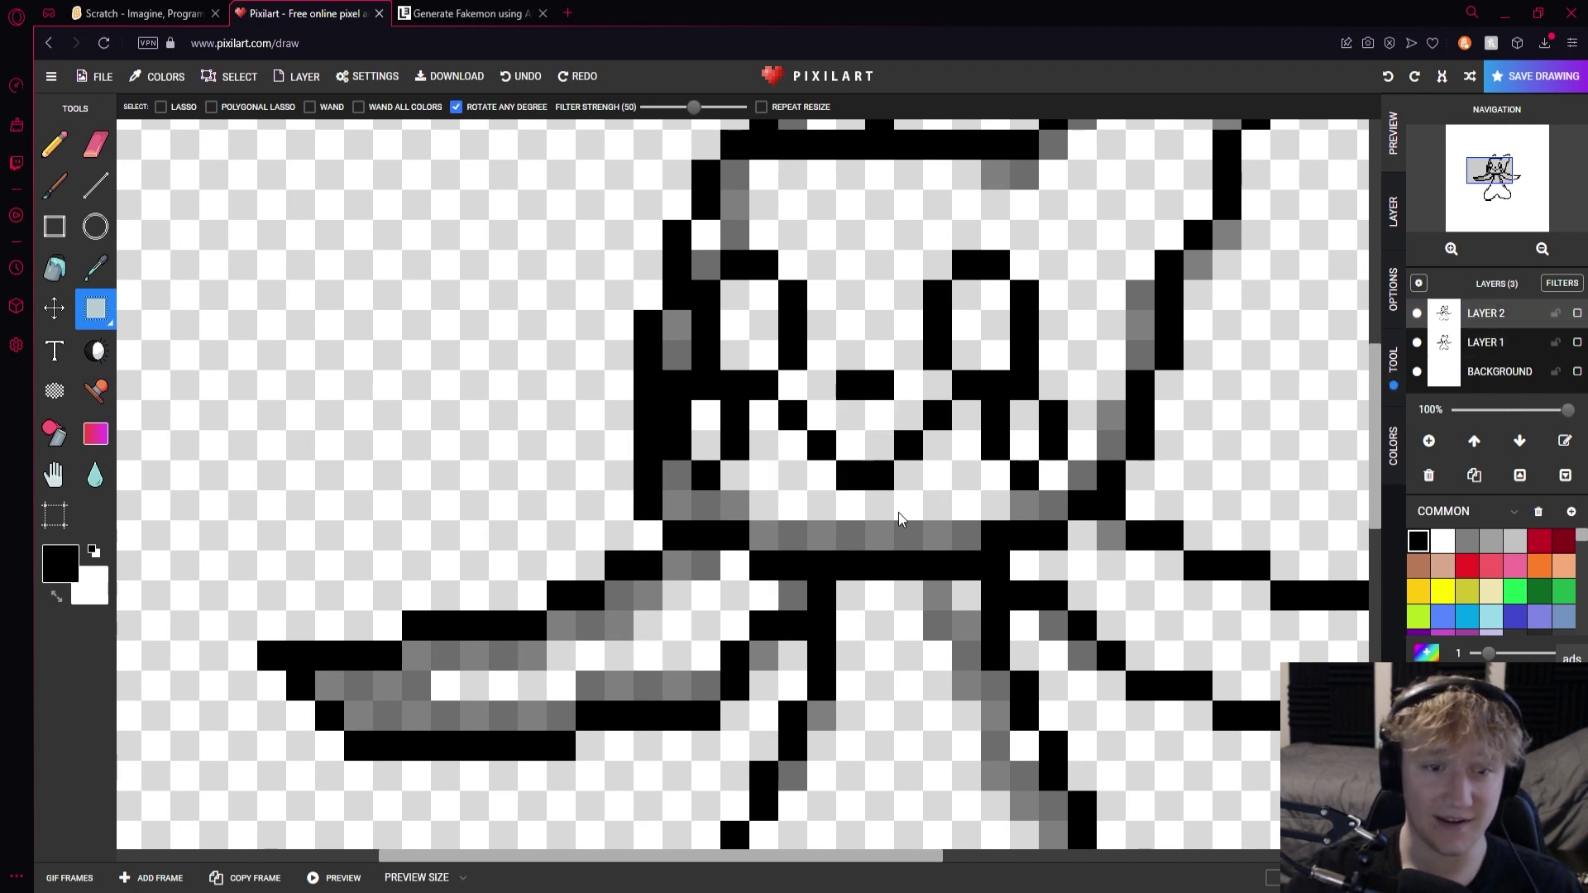
Select the smile and stretch it one pixel taller below the nose
{"action": "left_click_drag", "start_coordinate": [787, 400], "coordinate": [953, 522]}
{"action": "left_click", "coordinate": [982, 547]}
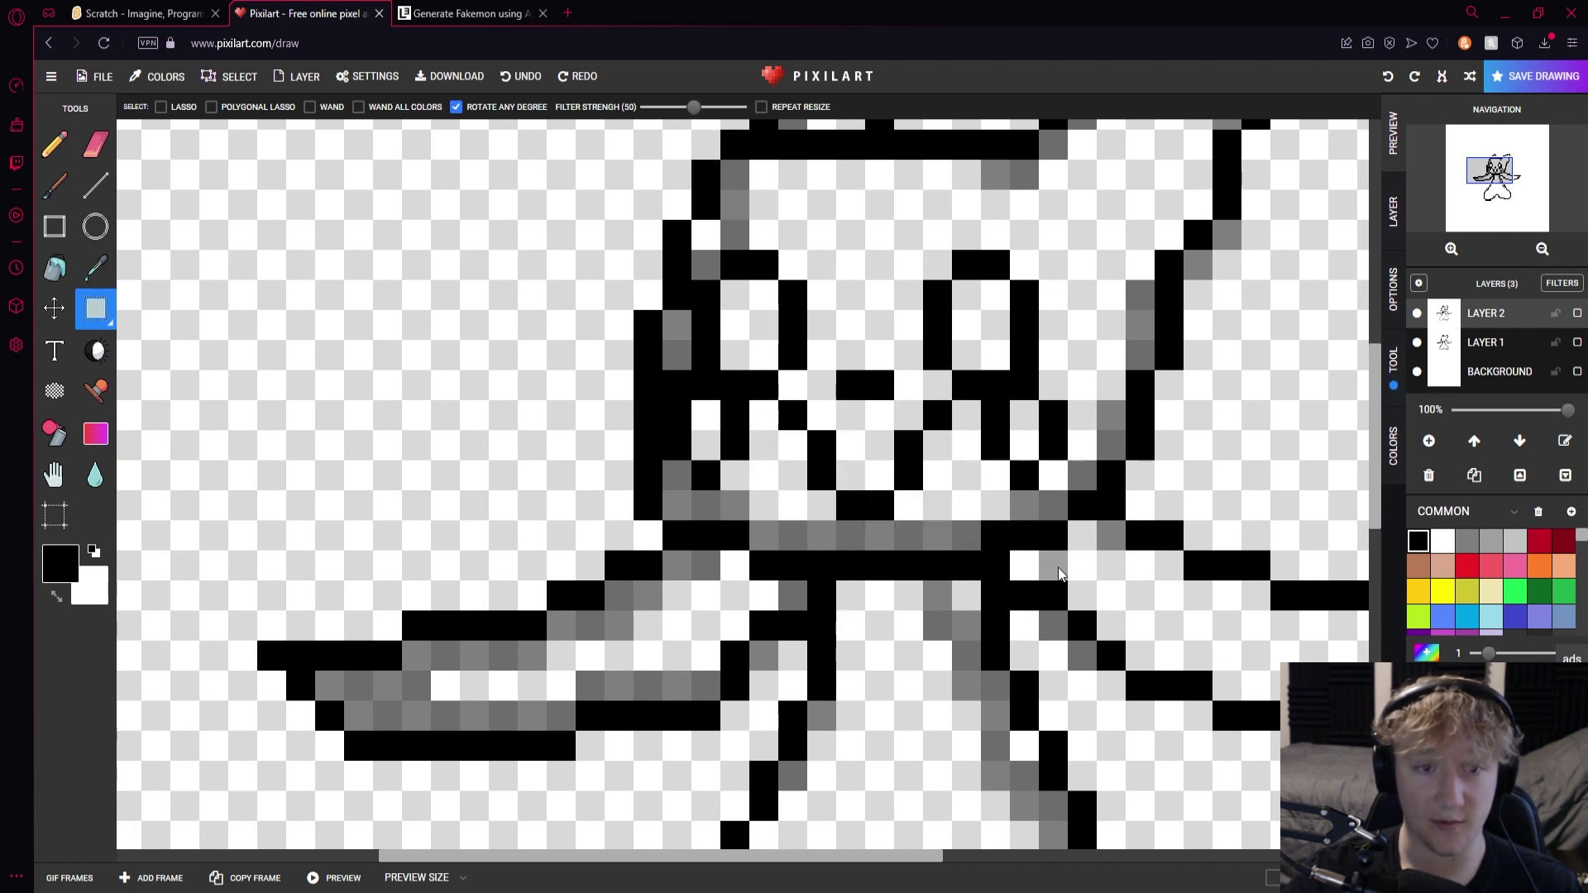
{"action": "scroll", "coordinate": [1081, 565], "scroll_direction": "down", "scroll_amount": 1}
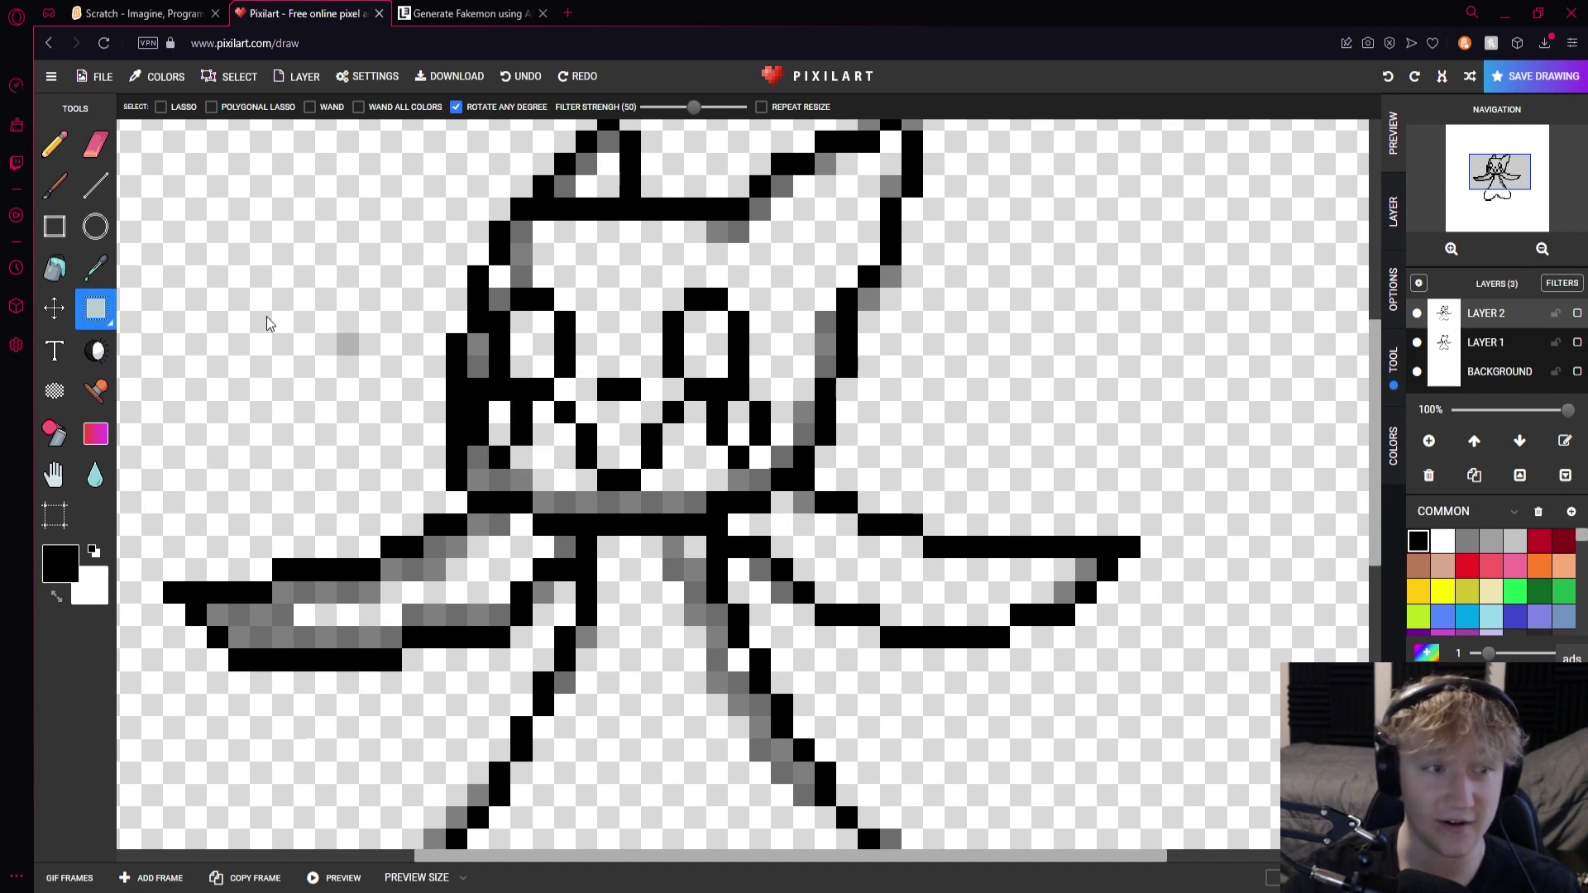
Erase the stretched smile's upper pixels and redraw its corners as a smooth curve 6 pixels wide and 3 pixels high
{"action": "left_click", "coordinate": [95, 153]}
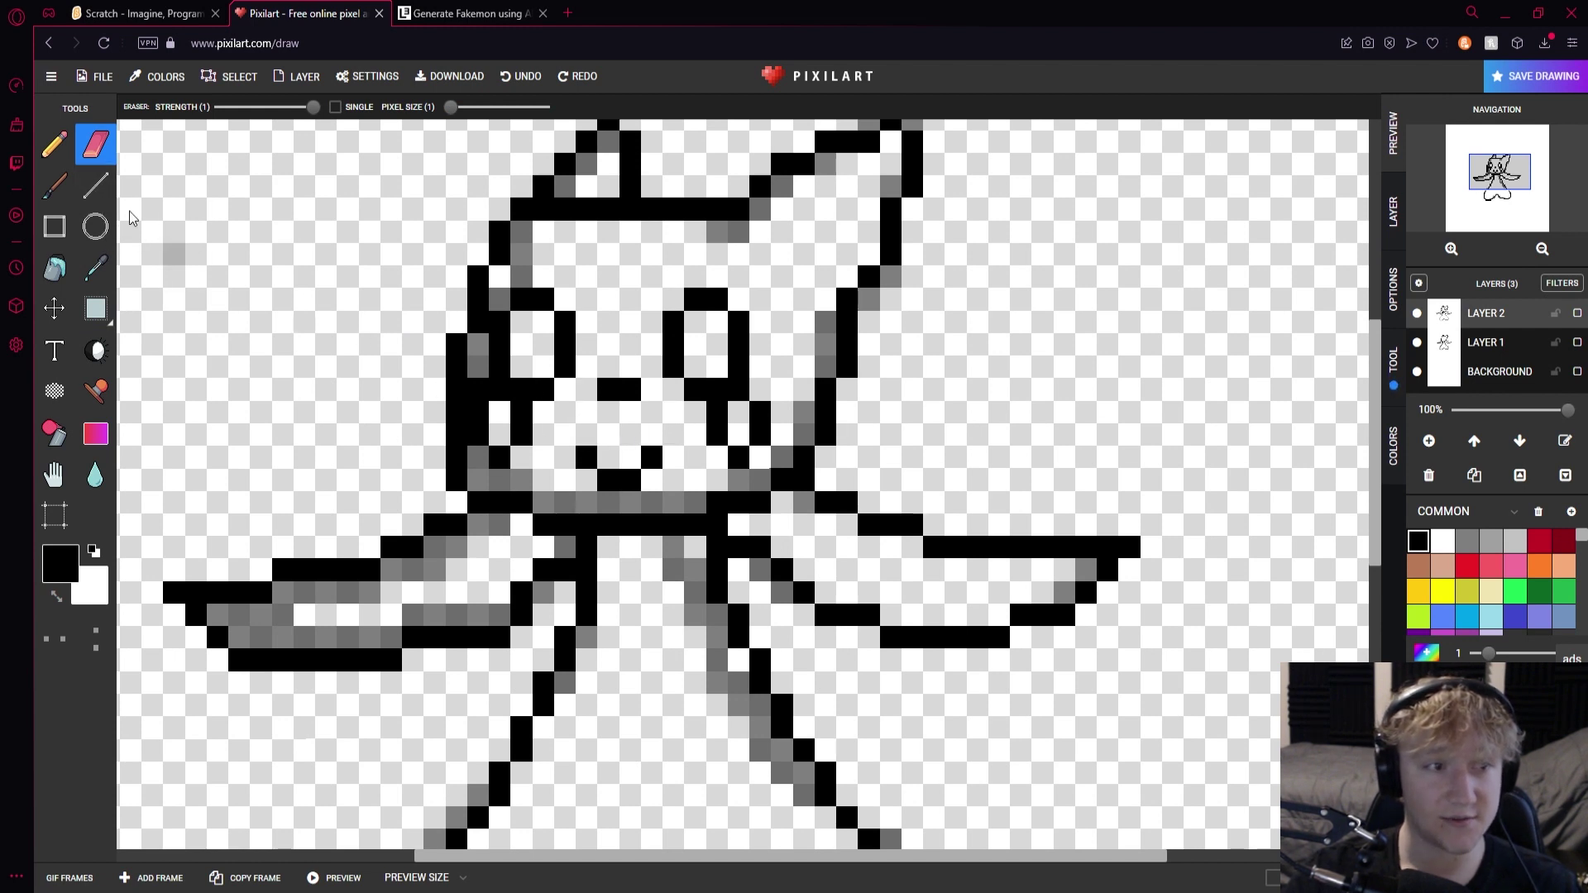
{"action": "left_click", "coordinate": [54, 147]}
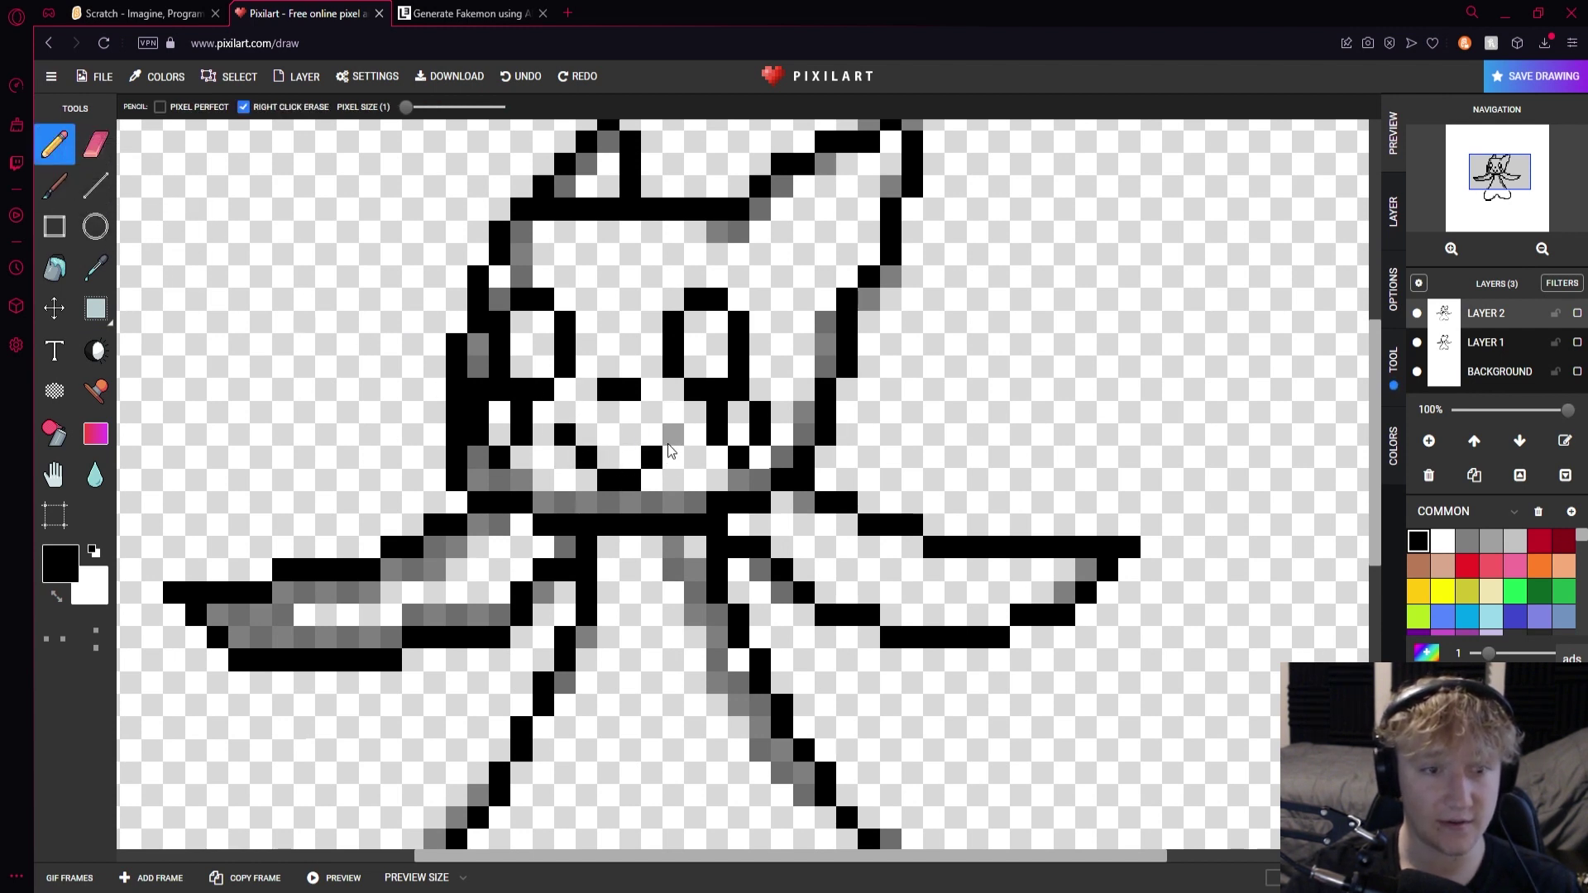
{"action": "right_click", "coordinate": [565, 434]}
{"action": "left_click", "coordinate": [567, 455]}
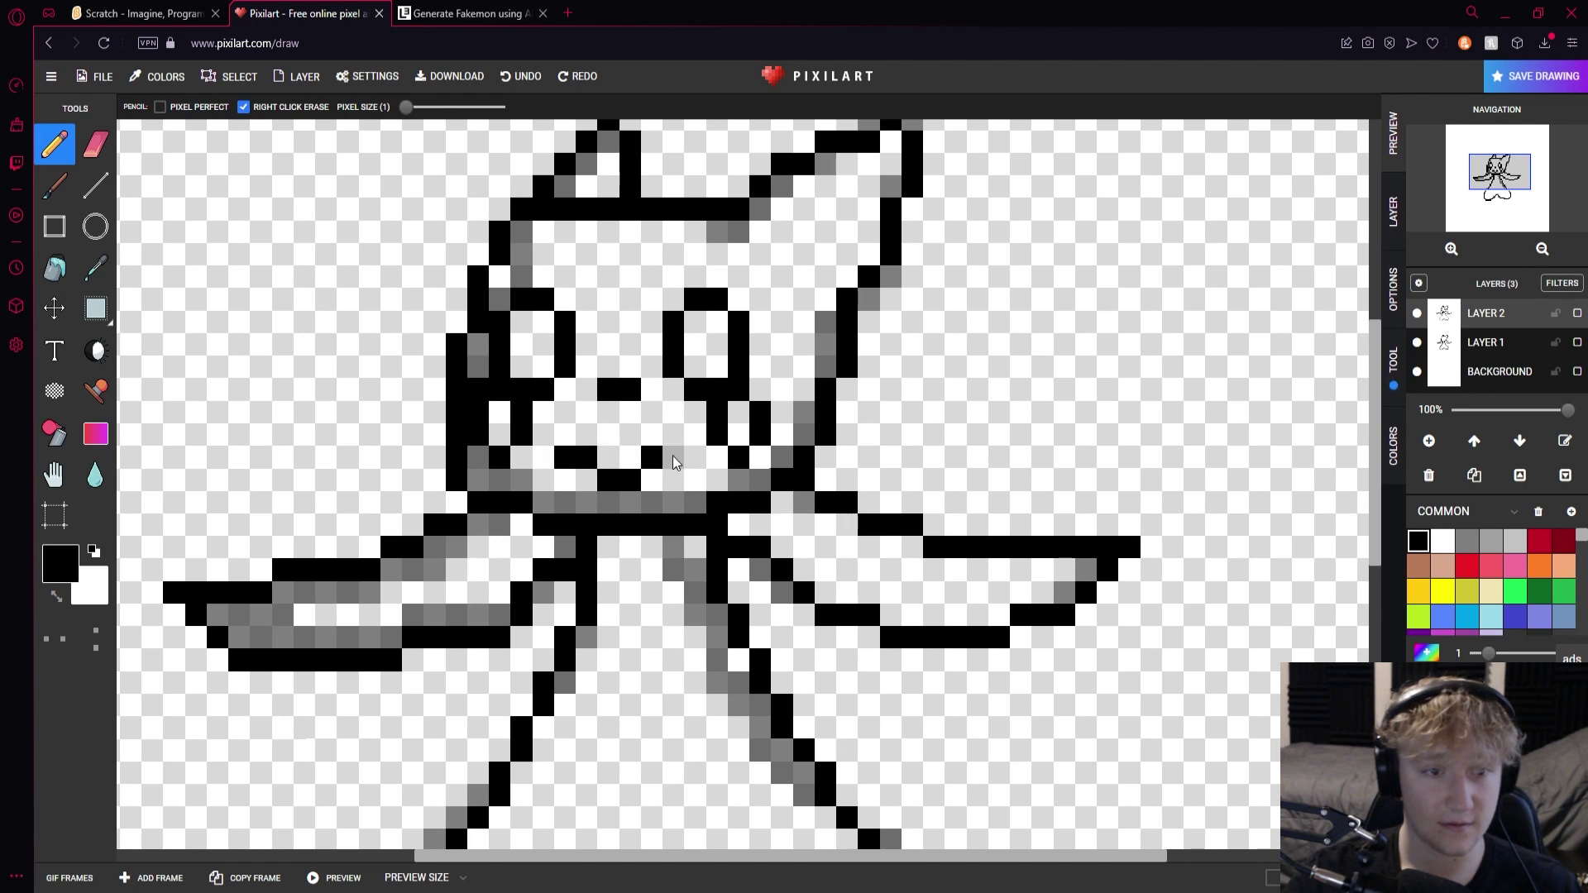
{"action": "right_click", "coordinate": [696, 432]}
{"action": "left_click", "coordinate": [673, 434]}
{"action": "left_click", "coordinate": [96, 144]}
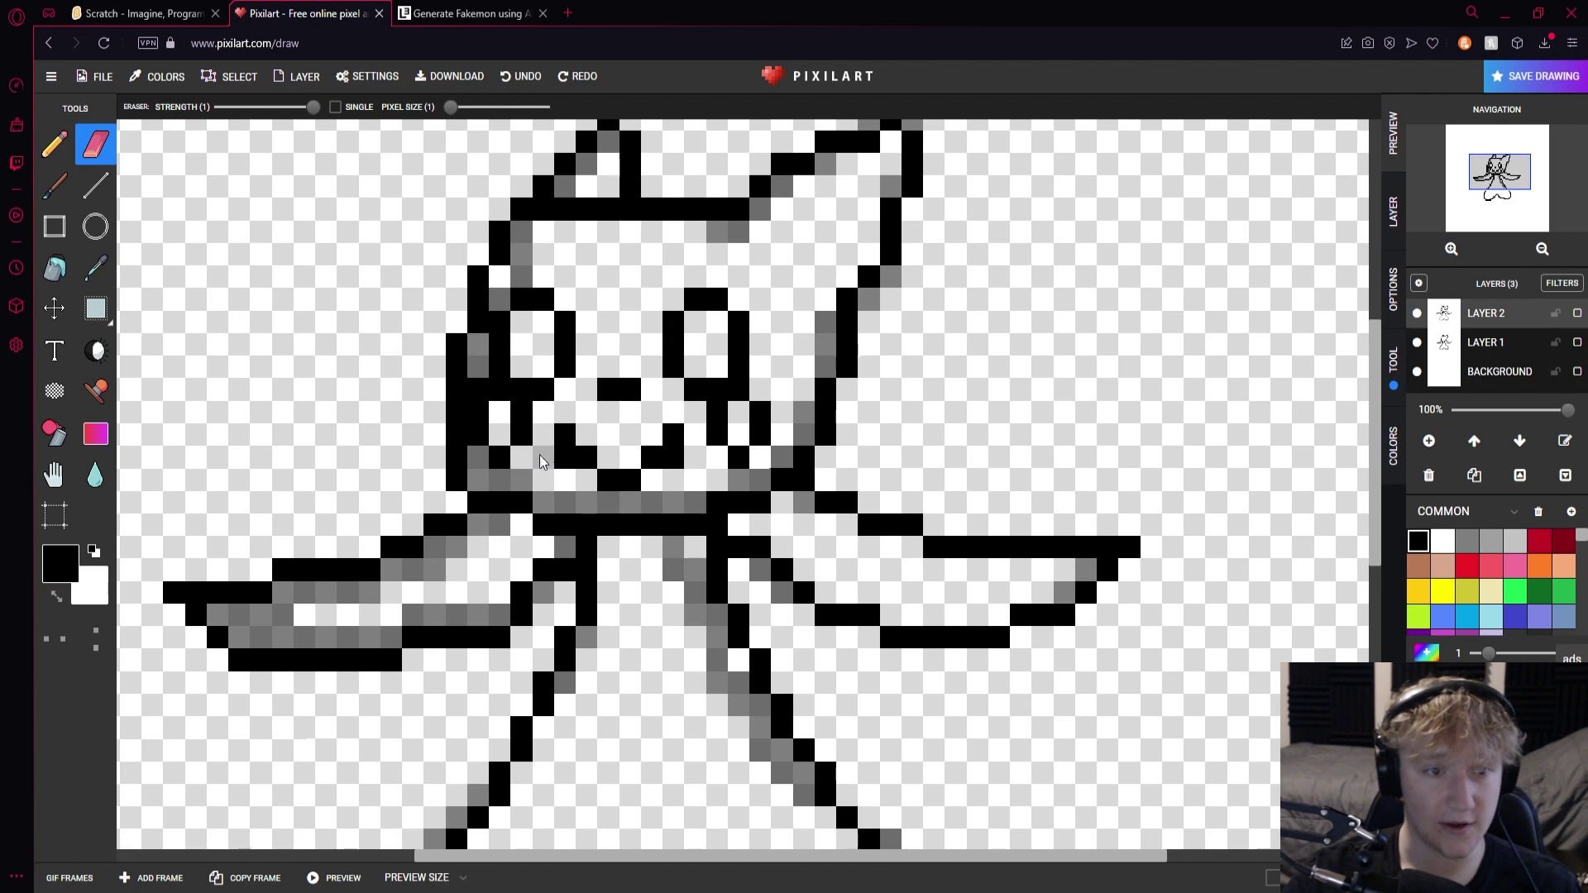
{"action": "left_click", "coordinate": [54, 143]}
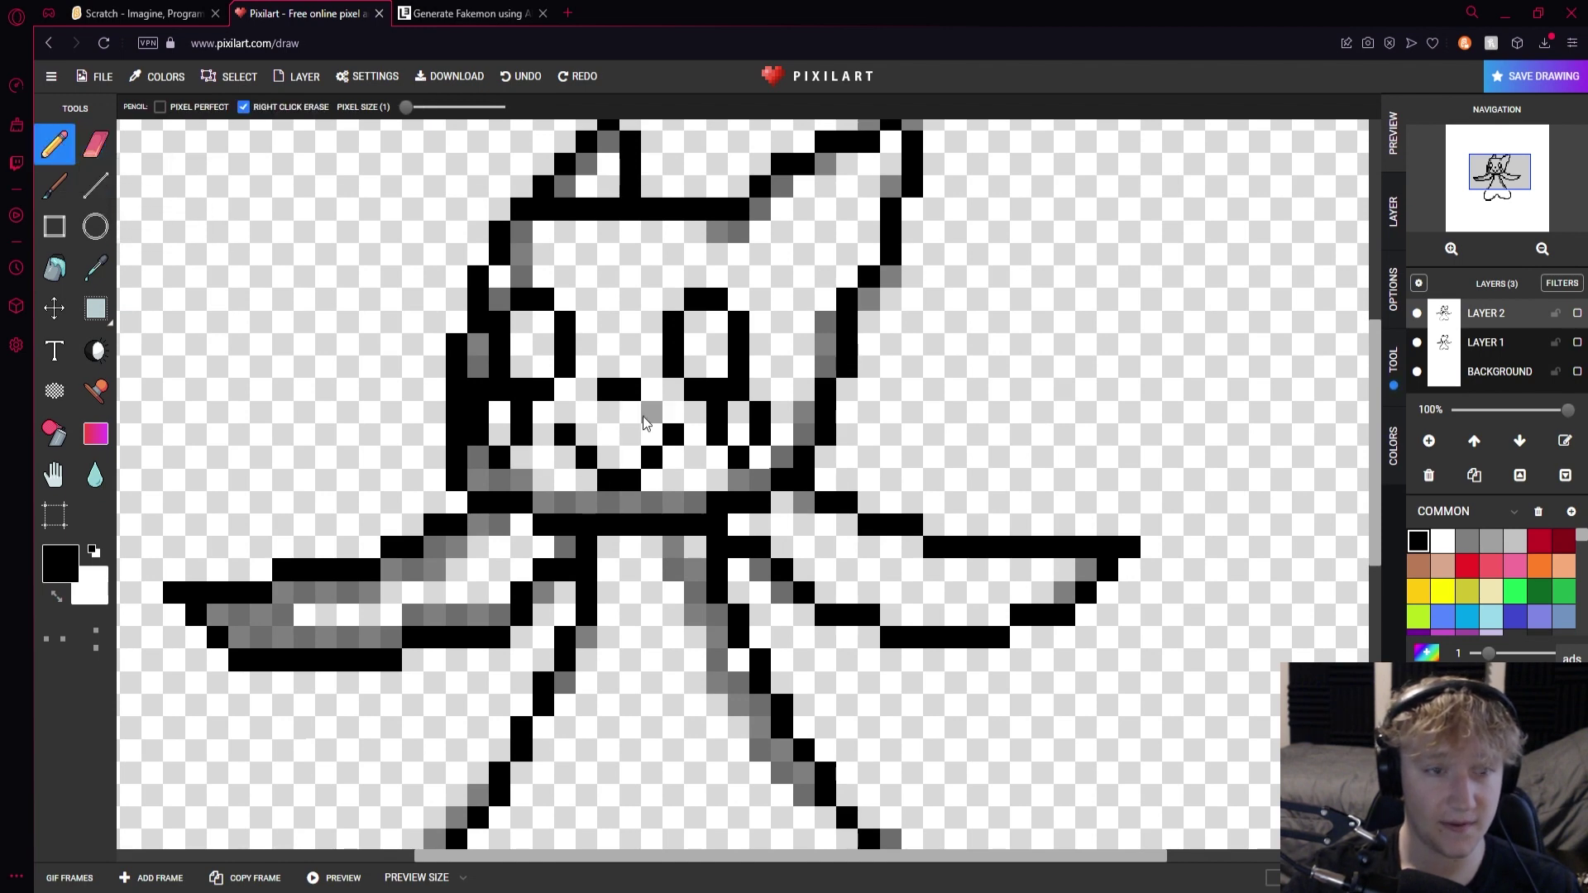
Try to draw two mirrored black curves inside the lower body, sloping outward towards its sides
{"action": "scroll", "coordinate": [739, 480], "scroll_direction": "down", "scroll_amount": 3}
{"action": "scroll", "coordinate": [738, 477], "scroll_direction": "up", "scroll_amount": 2}
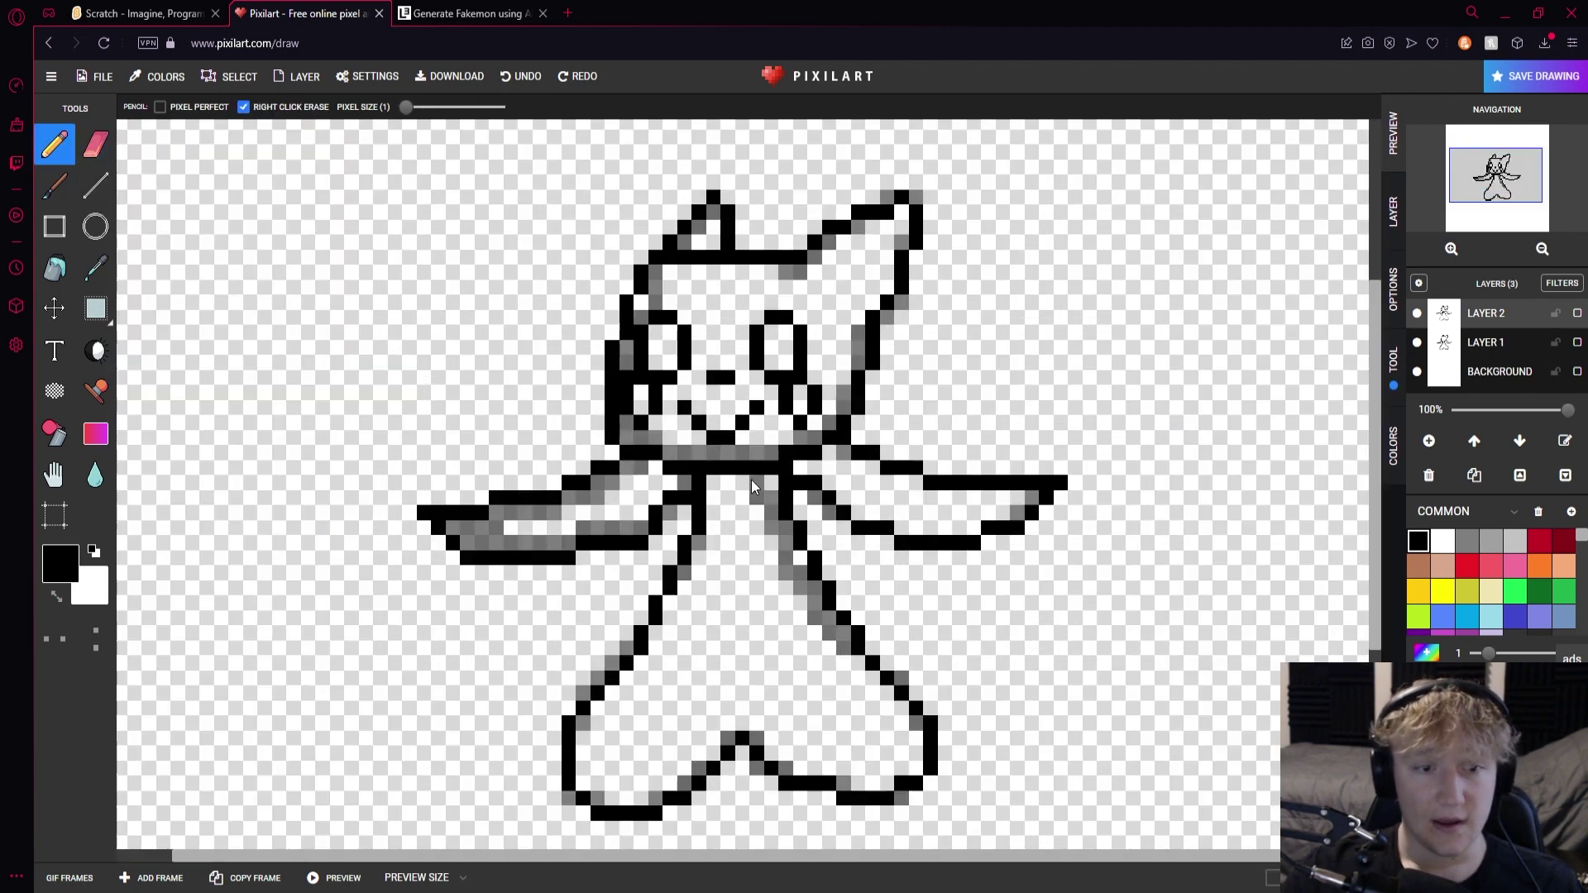
{"action": "scroll", "coordinate": [761, 652], "scroll_direction": "up", "scroll_amount": 1}
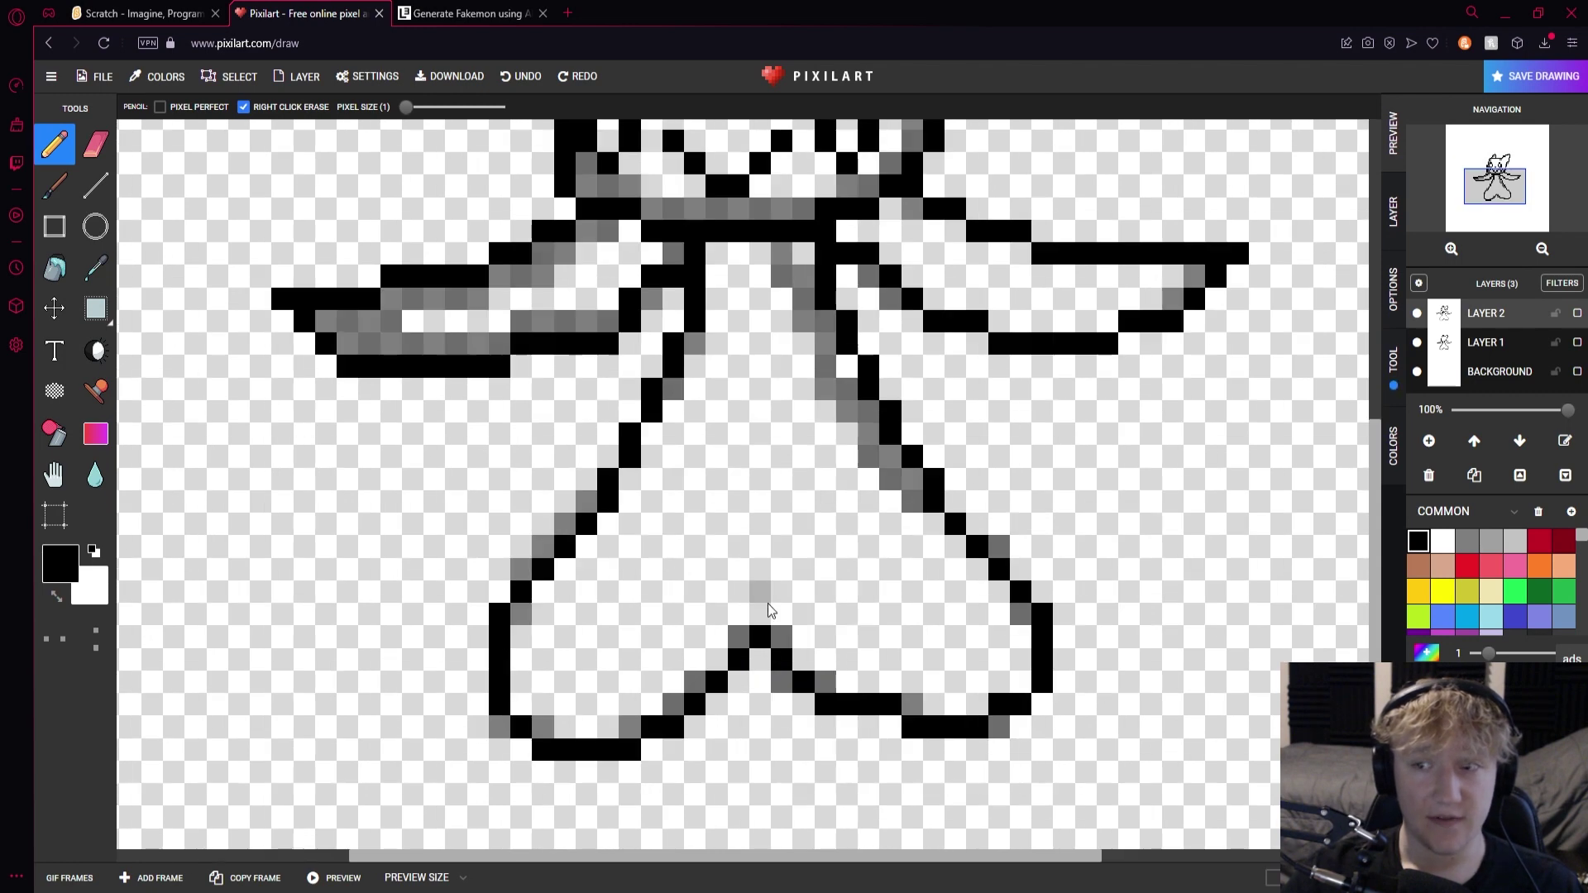
{"action": "mouse_move", "coordinate": [698, 453]}
{"action": "left_mouse_down"}
{"action": "mouse_move", "coordinate": [652, 530]}
{"action": "mouse_move", "coordinate": [609, 548]}
{"action": "left_mouse_up"}
{"action": "mouse_move", "coordinate": [828, 459]}
{"action": "left_mouse_down"}
{"action": "mouse_move", "coordinate": [827, 488]}
{"action": "mouse_move", "coordinate": [891, 547]}
{"action": "left_mouse_up"}
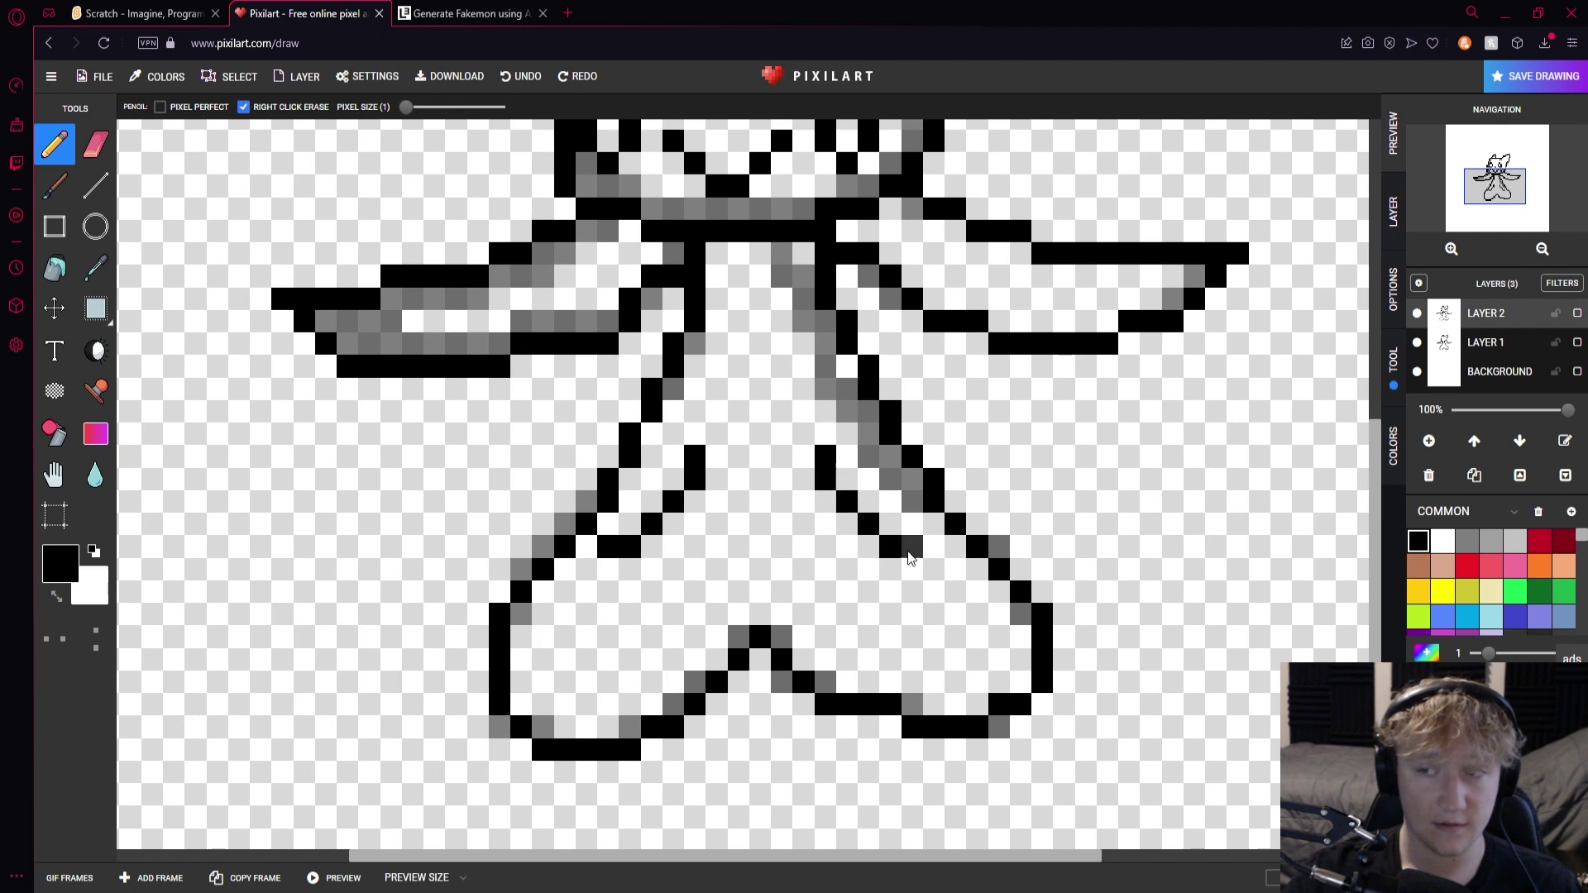
Undo the two mirrored curves inside the lower body
{"action": "key", "text": "ctrl+z"}
{"action": "key", "text": "ctrl+z"}
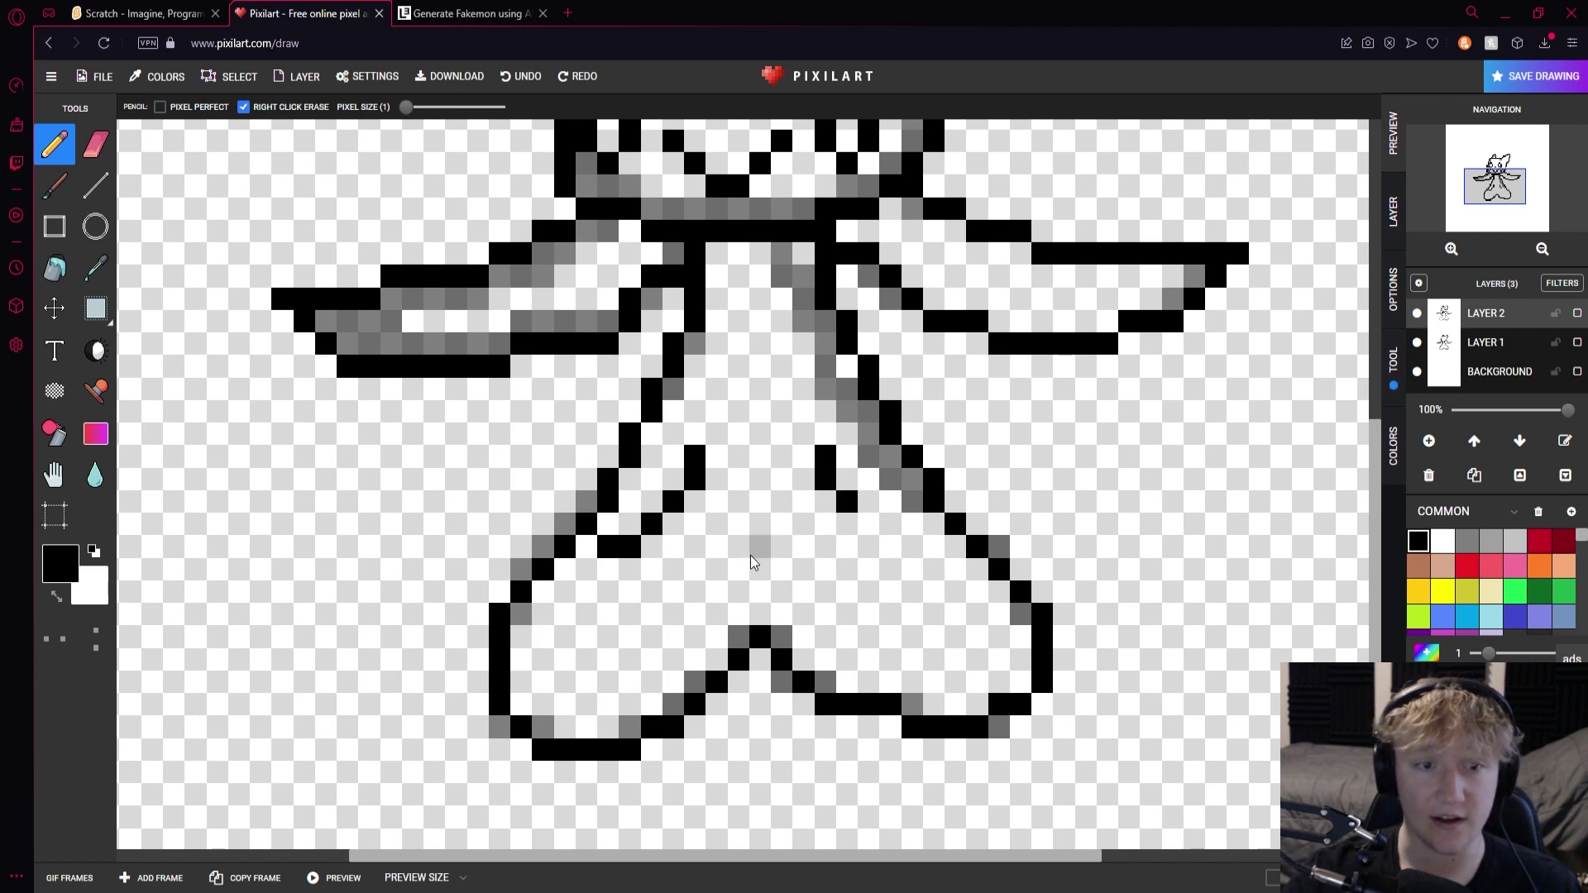
{"action": "key", "text": "ctrl+z"}
{"action": "key", "text": "ctrl+z"}
{"action": "key", "text": "ctrl+z"}
{"action": "key", "text": "ctrl+z"}
{"action": "key", "text": "ctrl+z"}
{"action": "key", "text": "ctrl+z"}
{"action": "scroll", "coordinate": [745, 530], "scroll_direction": "down", "scroll_amount": 2}
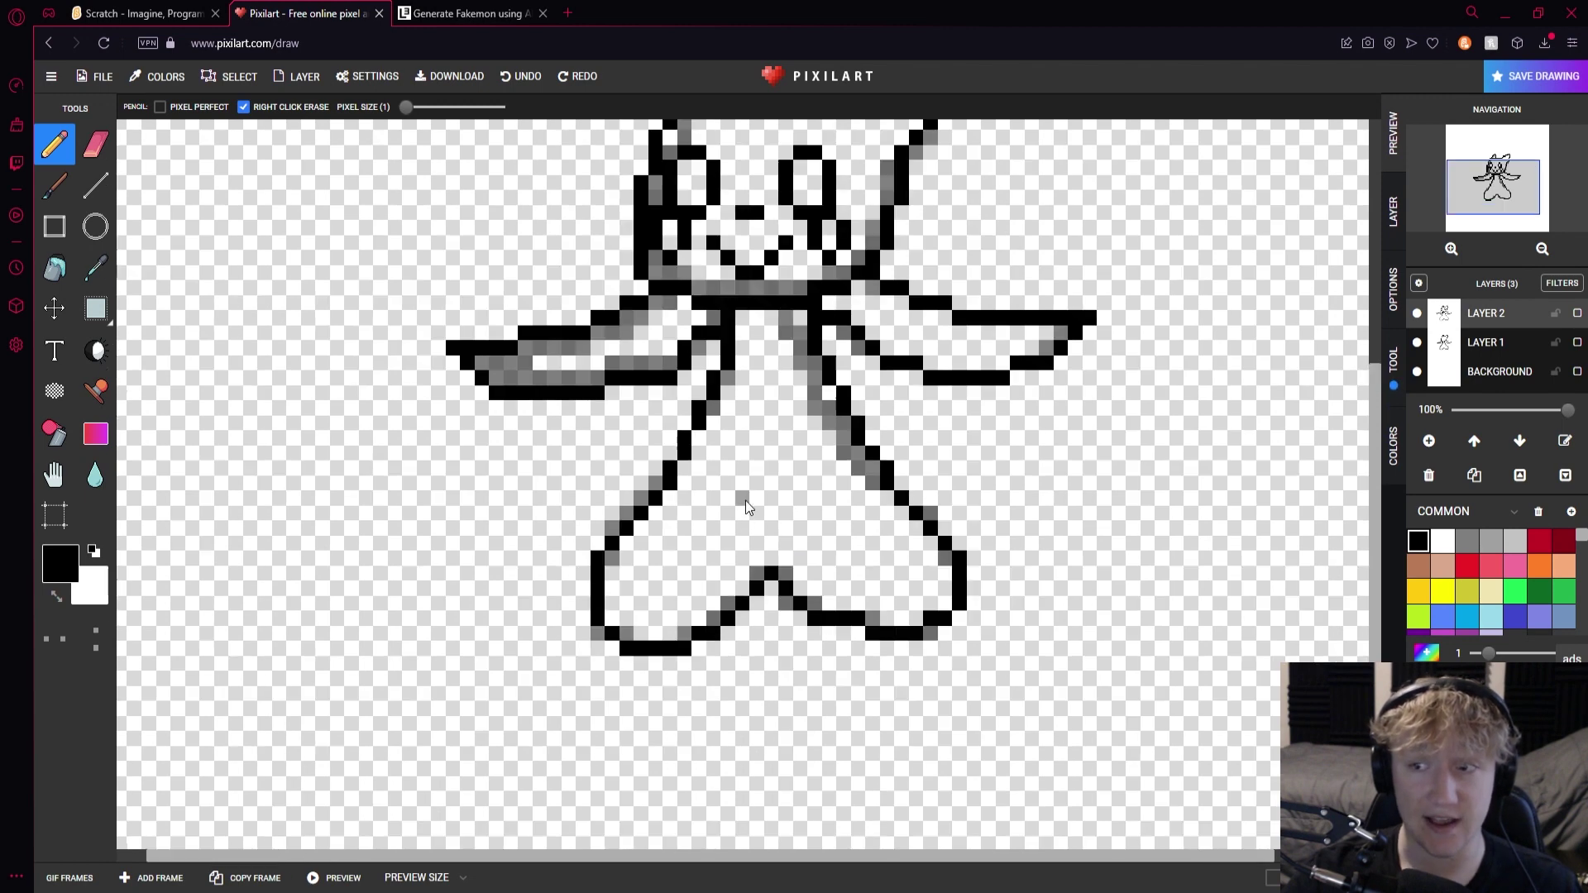
{"action": "scroll", "coordinate": [747, 498], "scroll_direction": "down", "scroll_amount": 2}
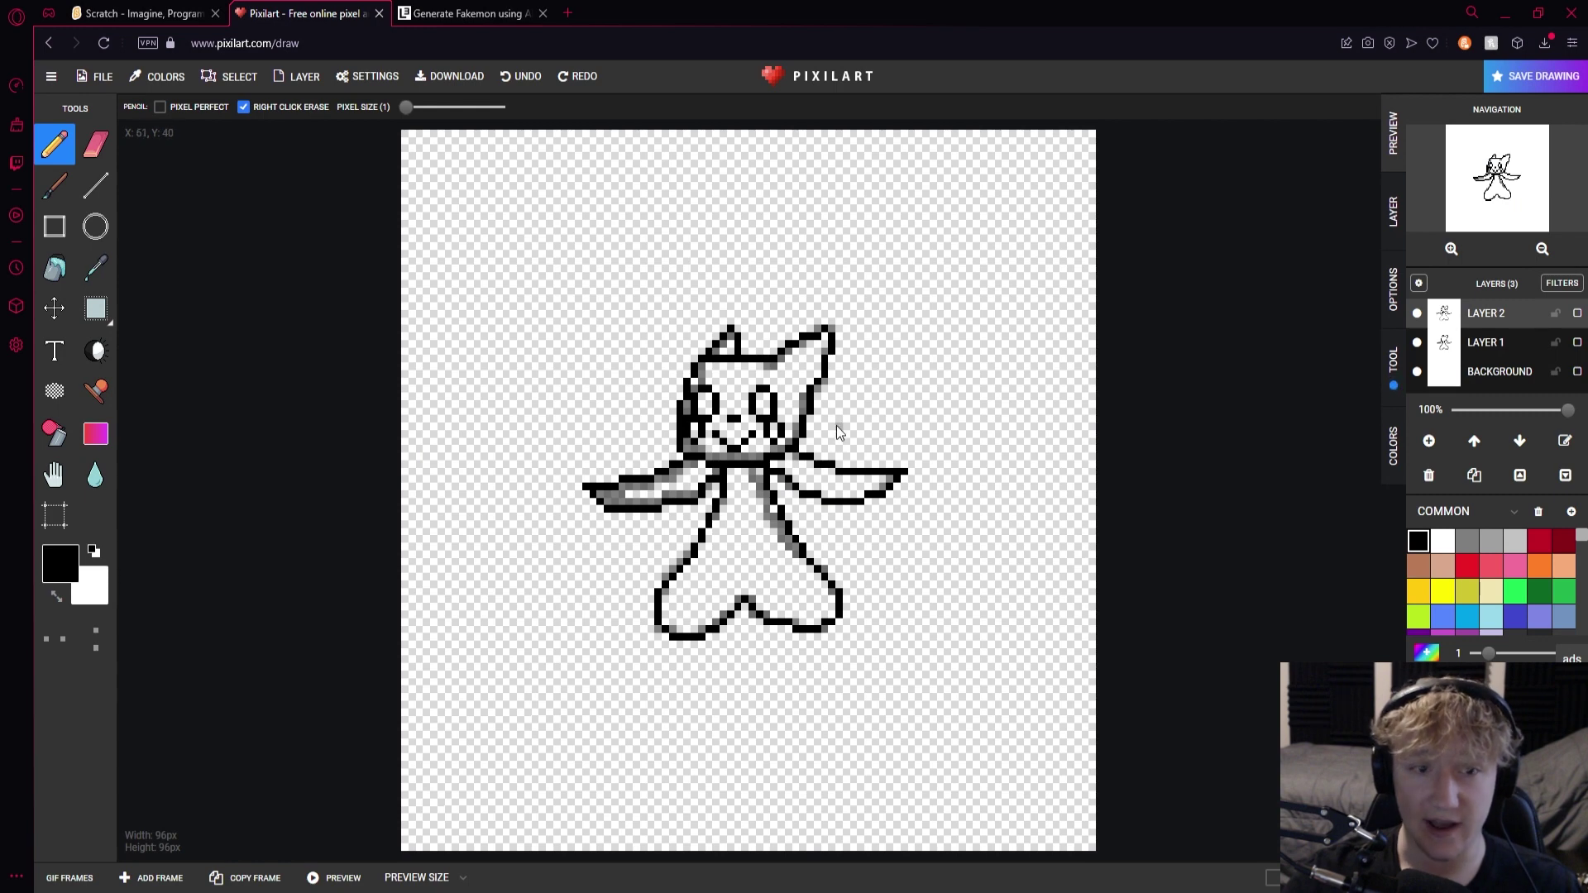
Draw a second black outline above the right ear, rising from the top of the head to a point and joining the ear tip
{"action": "scroll", "coordinate": [838, 430], "scroll_direction": "up", "scroll_amount": 3}
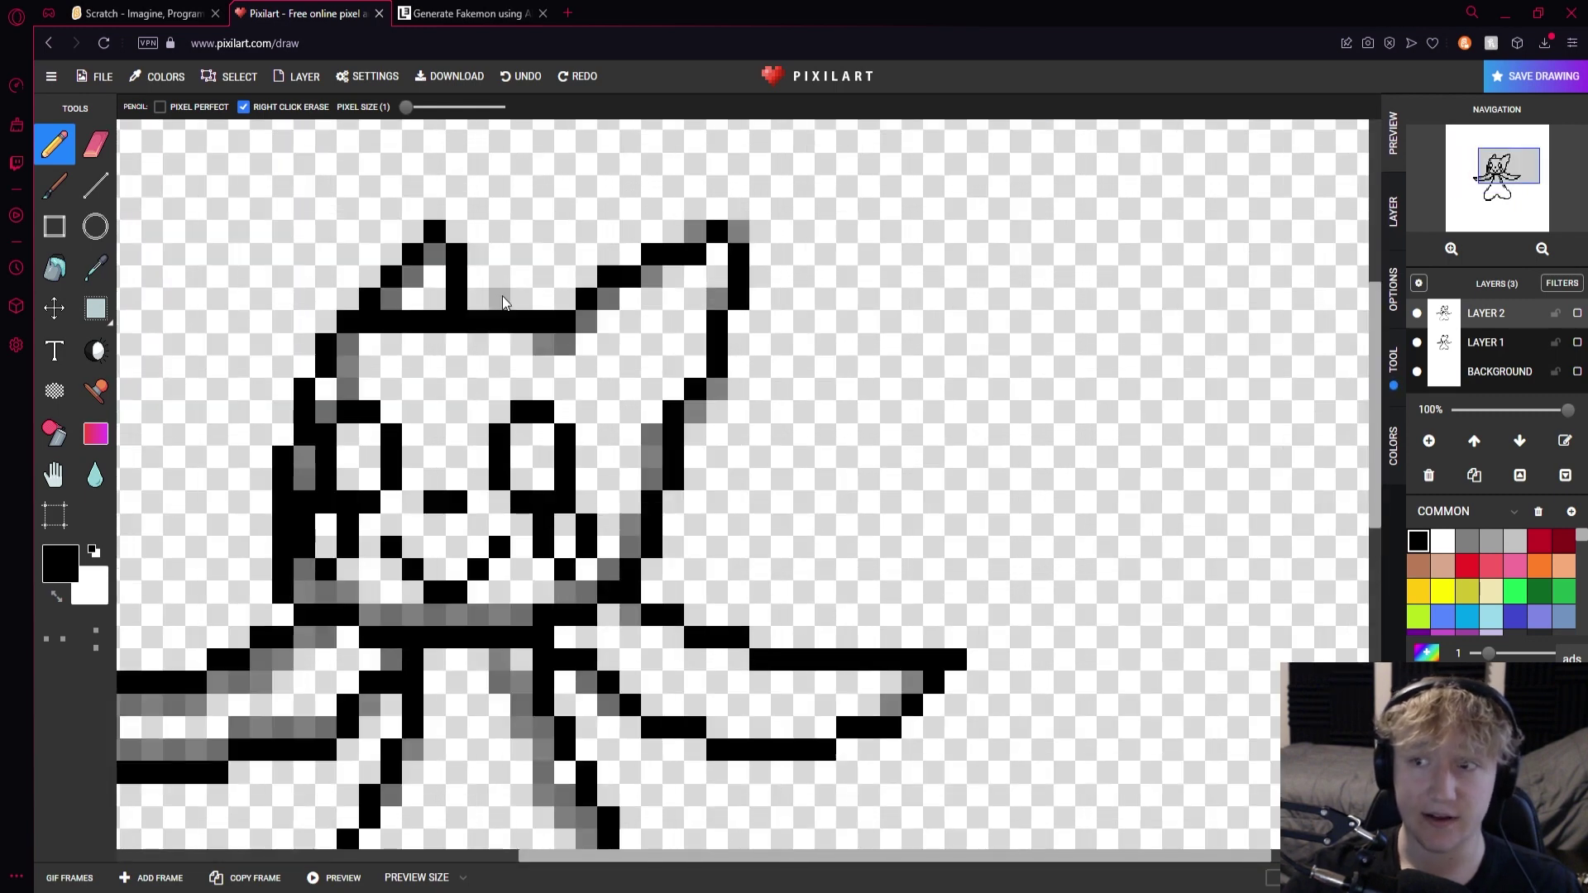
{"action": "mouse_move", "coordinate": [505, 304]}
{"action": "left_mouse_down"}
{"action": "mouse_move", "coordinate": [584, 213]}
{"action": "mouse_move", "coordinate": [691, 152]}
{"action": "mouse_move", "coordinate": [720, 161]}
{"action": "mouse_move", "coordinate": [737, 226]}
{"action": "left_mouse_up"}
{"action": "left_click", "coordinate": [585, 209]}
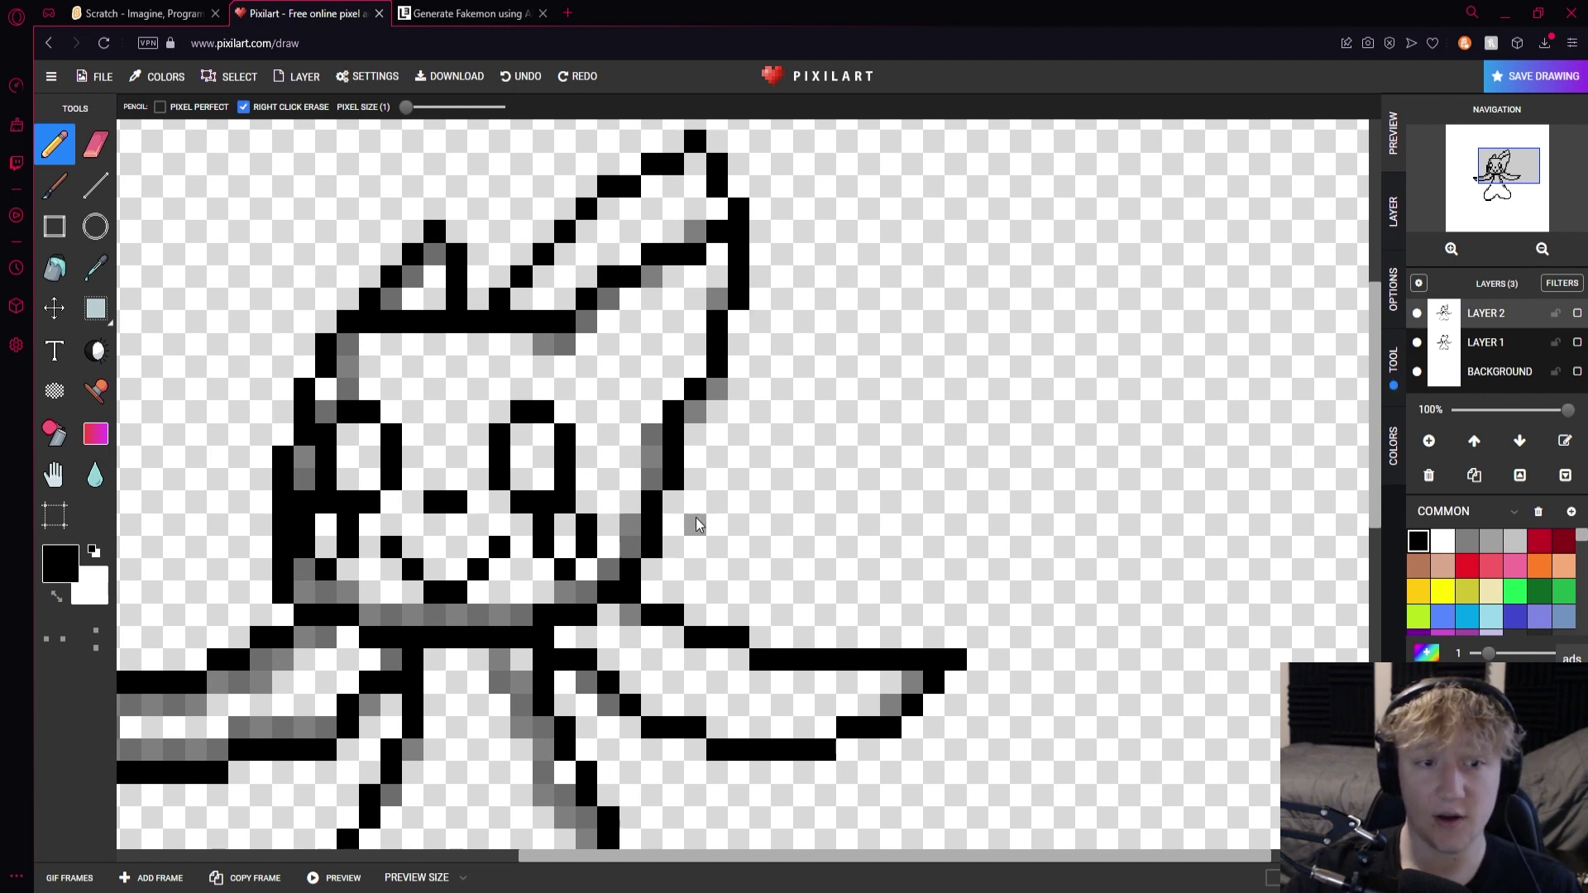
{"action": "mouse_move", "coordinate": [719, 461]}
{"action": "left_mouse_down"}
{"action": "mouse_move", "coordinate": [970, 505]}
{"action": "mouse_move", "coordinate": [753, 646]}
{"action": "left_mouse_up"}
{"action": "key", "text": "ctrl+z"}
{"action": "key", "text": "ctrl+z"}
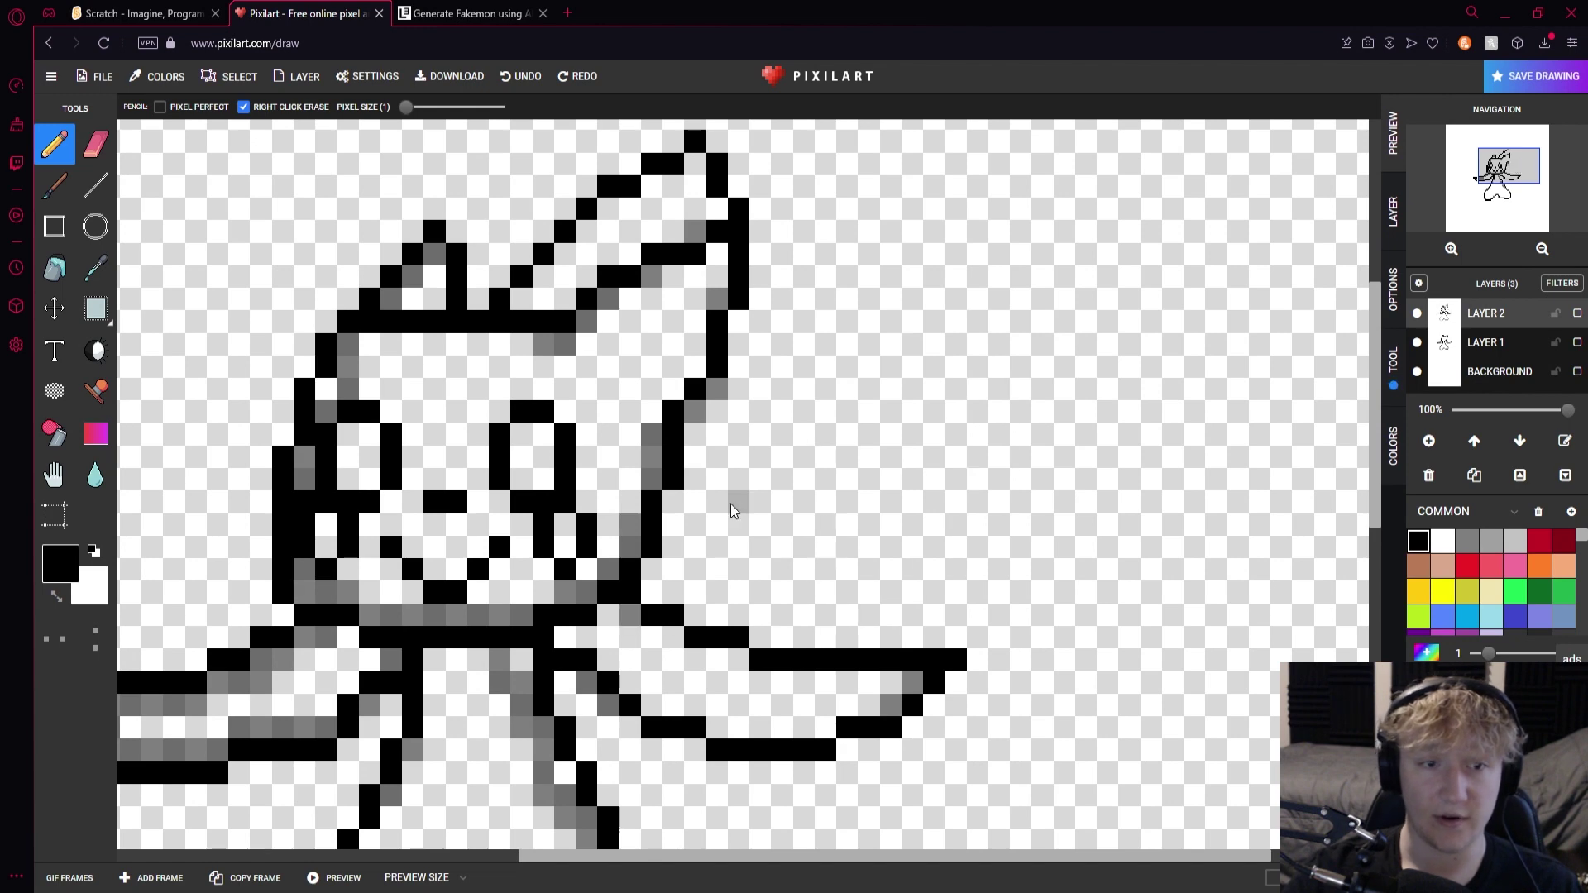
Draw a black stepped line from the outer edge of the right ear down to the top of the right arm near its tip
{"action": "scroll", "coordinate": [731, 504], "scroll_direction": "down", "scroll_amount": 3}
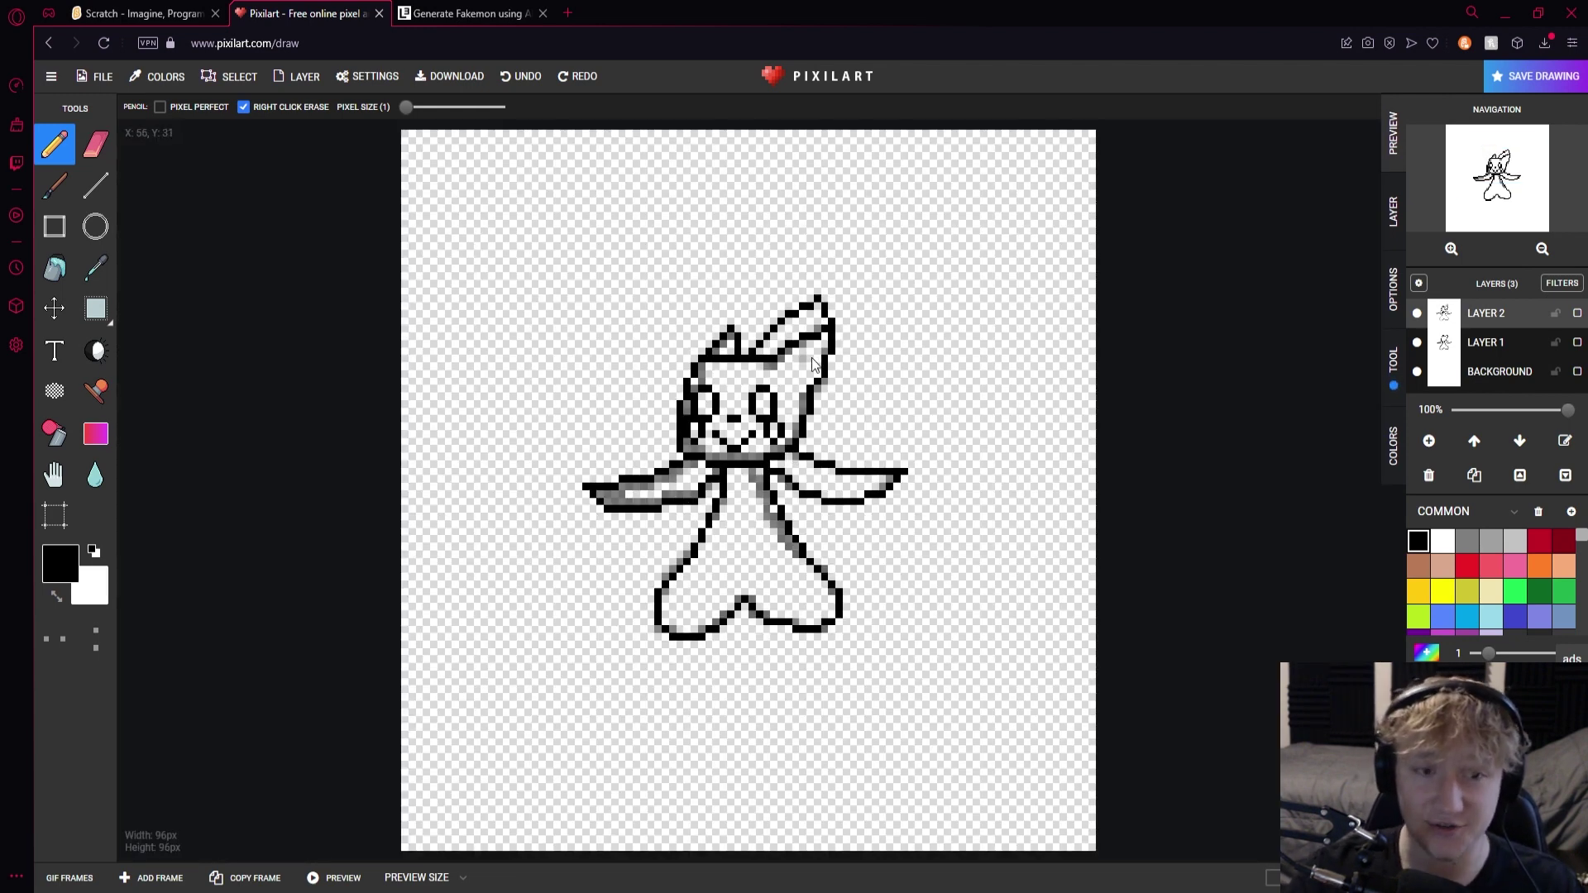
{"action": "scroll", "coordinate": [834, 426], "scroll_direction": "up", "scroll_amount": 3}
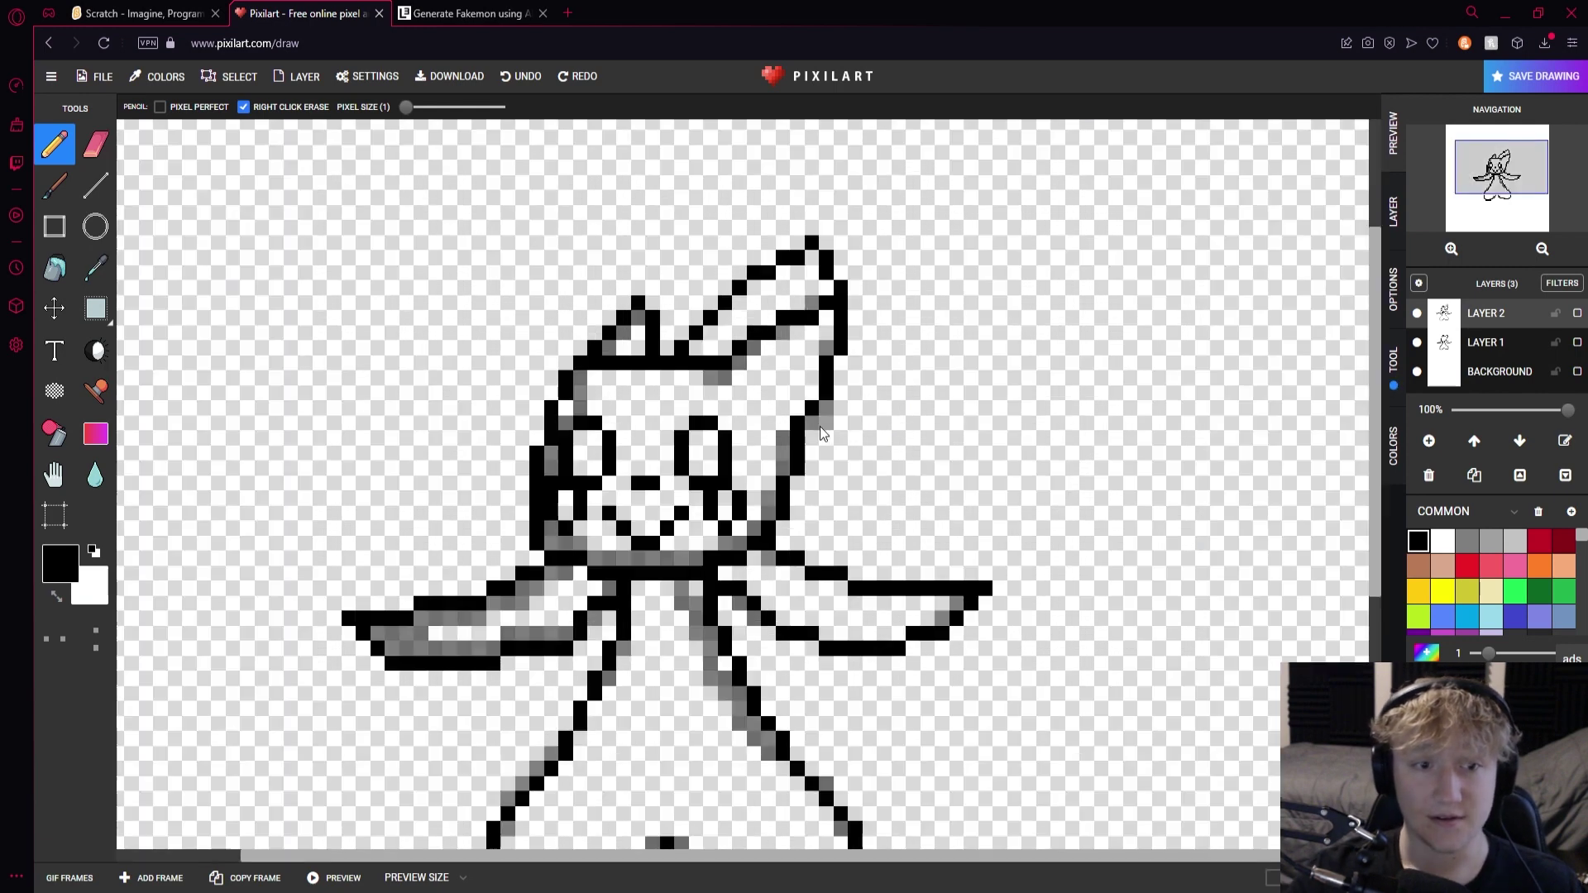
{"action": "scroll", "coordinate": [821, 449], "scroll_direction": "up", "scroll_amount": 1}
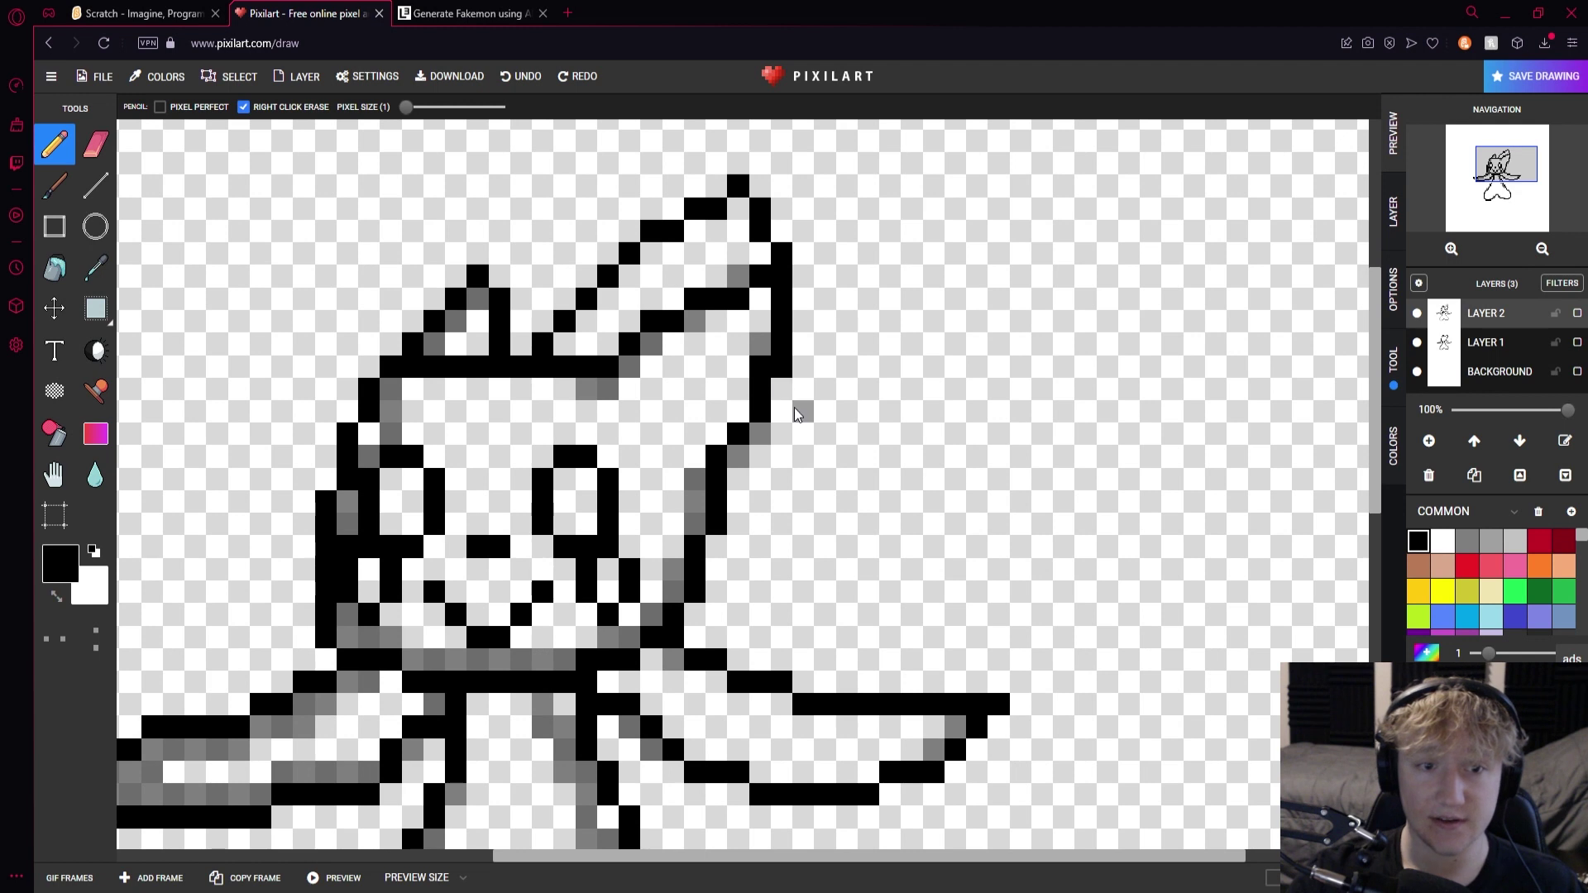
{"action": "mouse_move", "coordinate": [797, 394]}
{"action": "left_mouse_down"}
{"action": "mouse_move", "coordinate": [824, 416]}
{"action": "mouse_move", "coordinate": [830, 469]}
{"action": "mouse_move", "coordinate": [867, 529]}
{"action": "mouse_move", "coordinate": [873, 621]}
{"action": "mouse_move", "coordinate": [897, 657]}
{"action": "left_mouse_up"}
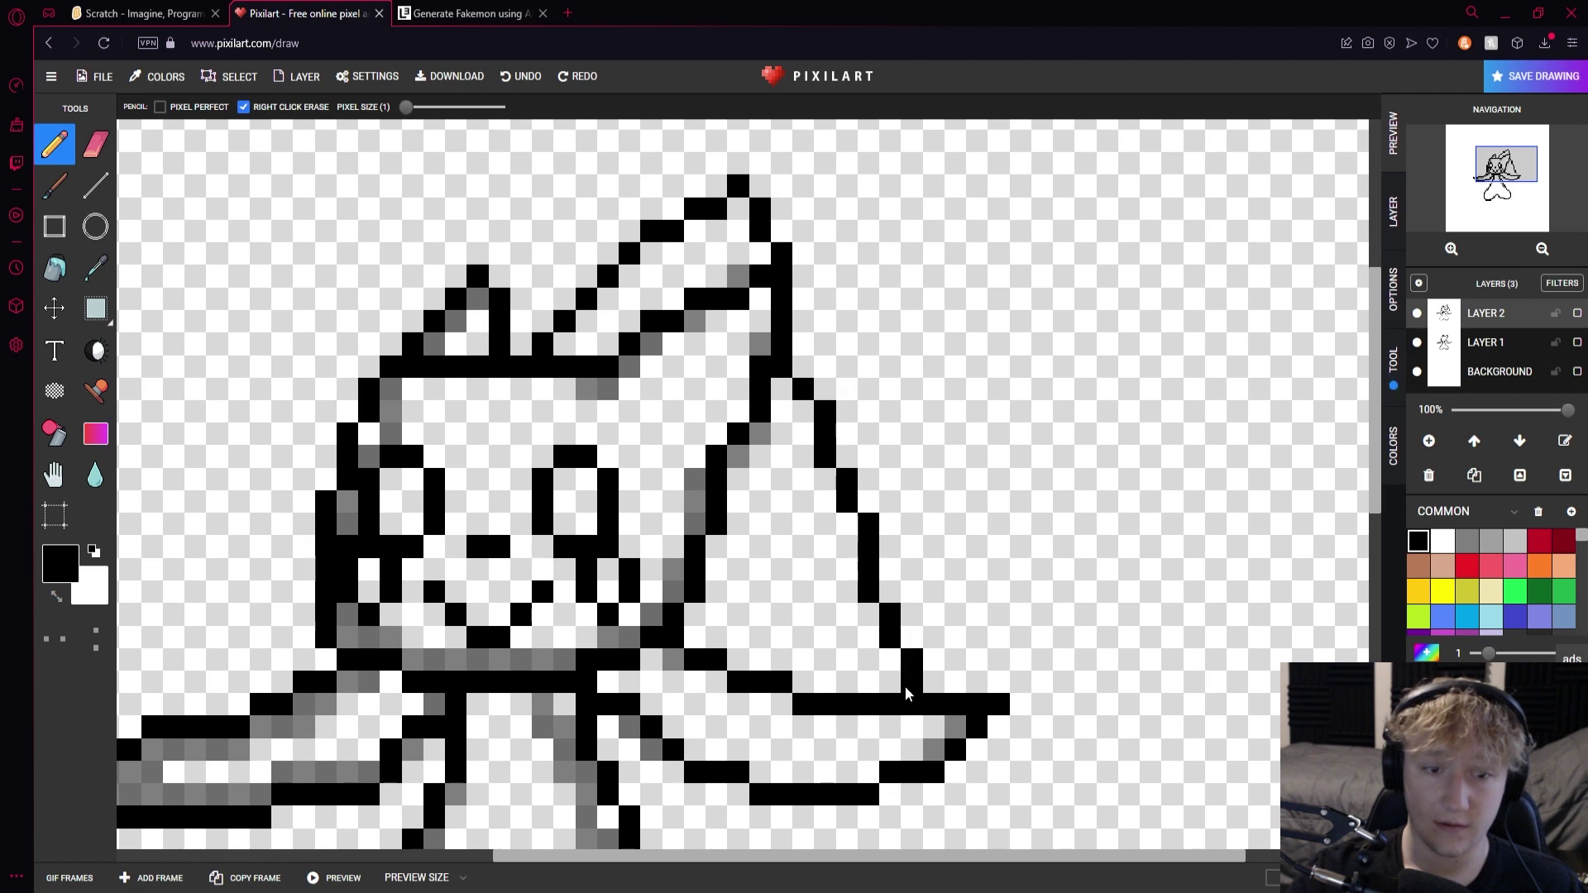
Continue the outline below the right arm, running it diagonally inward to meet the right side of the lower body
{"action": "scroll", "coordinate": [904, 675], "scroll_direction": "down", "scroll_amount": 5}
{"action": "scroll", "coordinate": [832, 539], "scroll_direction": "up", "scroll_amount": 5}
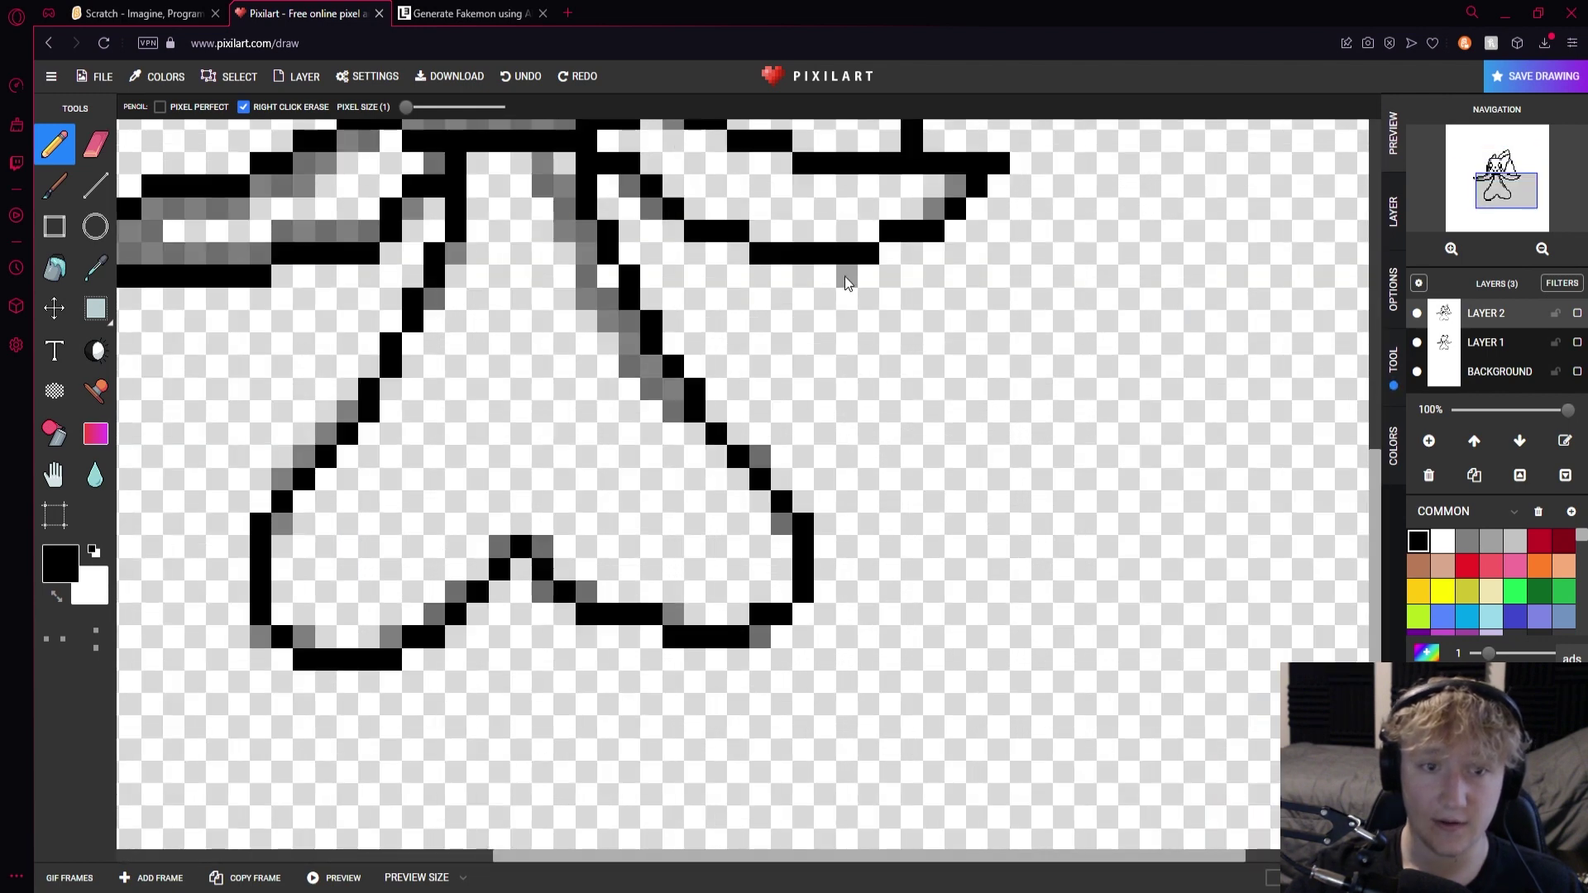
{"action": "mouse_move", "coordinate": [845, 277]}
{"action": "left_mouse_down"}
{"action": "mouse_move", "coordinate": [834, 327]}
{"action": "mouse_move", "coordinate": [745, 424]}
{"action": "left_mouse_up"}
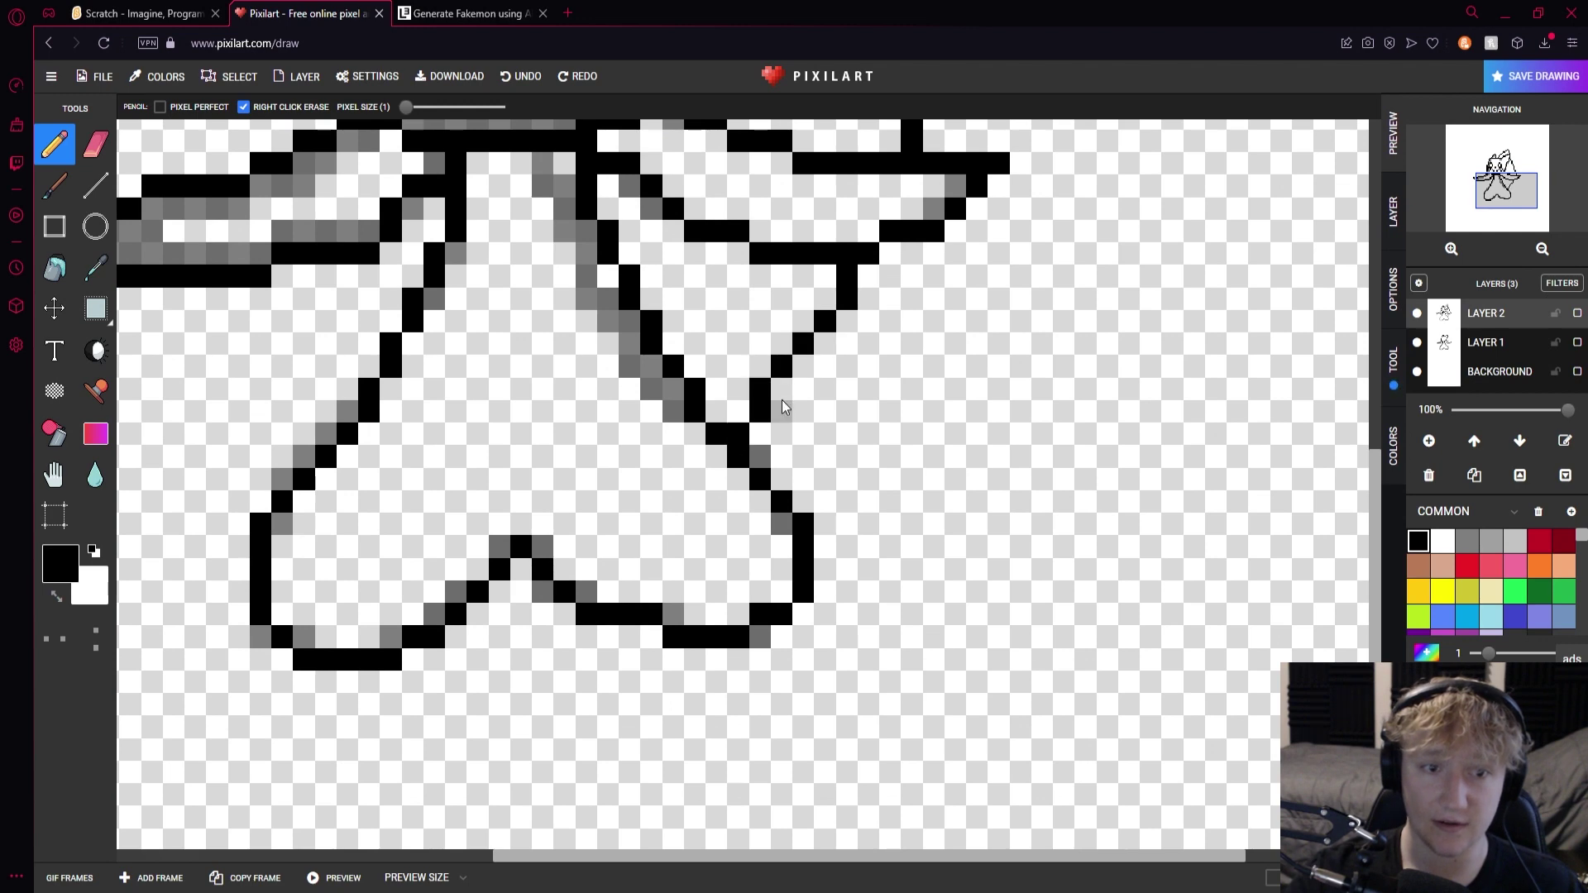
Hide the Layer 1 sketch to check the added outline behind the figure, and show the sketch again
{"action": "scroll", "coordinate": [782, 400], "scroll_direction": "down", "scroll_amount": 5}
{"action": "left_click", "coordinate": [1418, 343]}
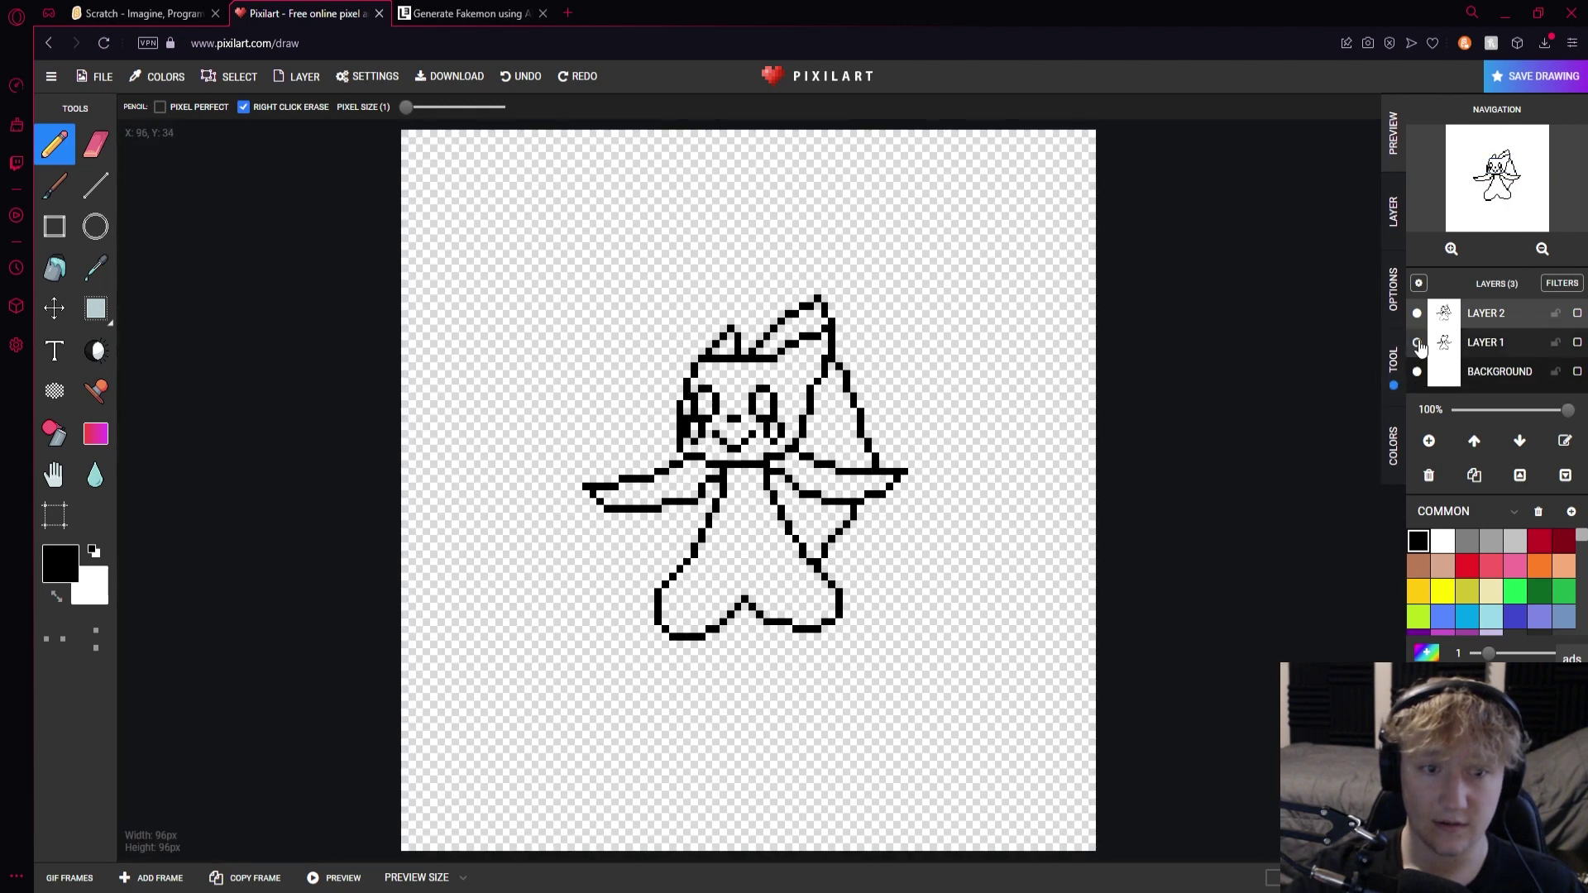
{"action": "left_click", "coordinate": [1418, 343]}
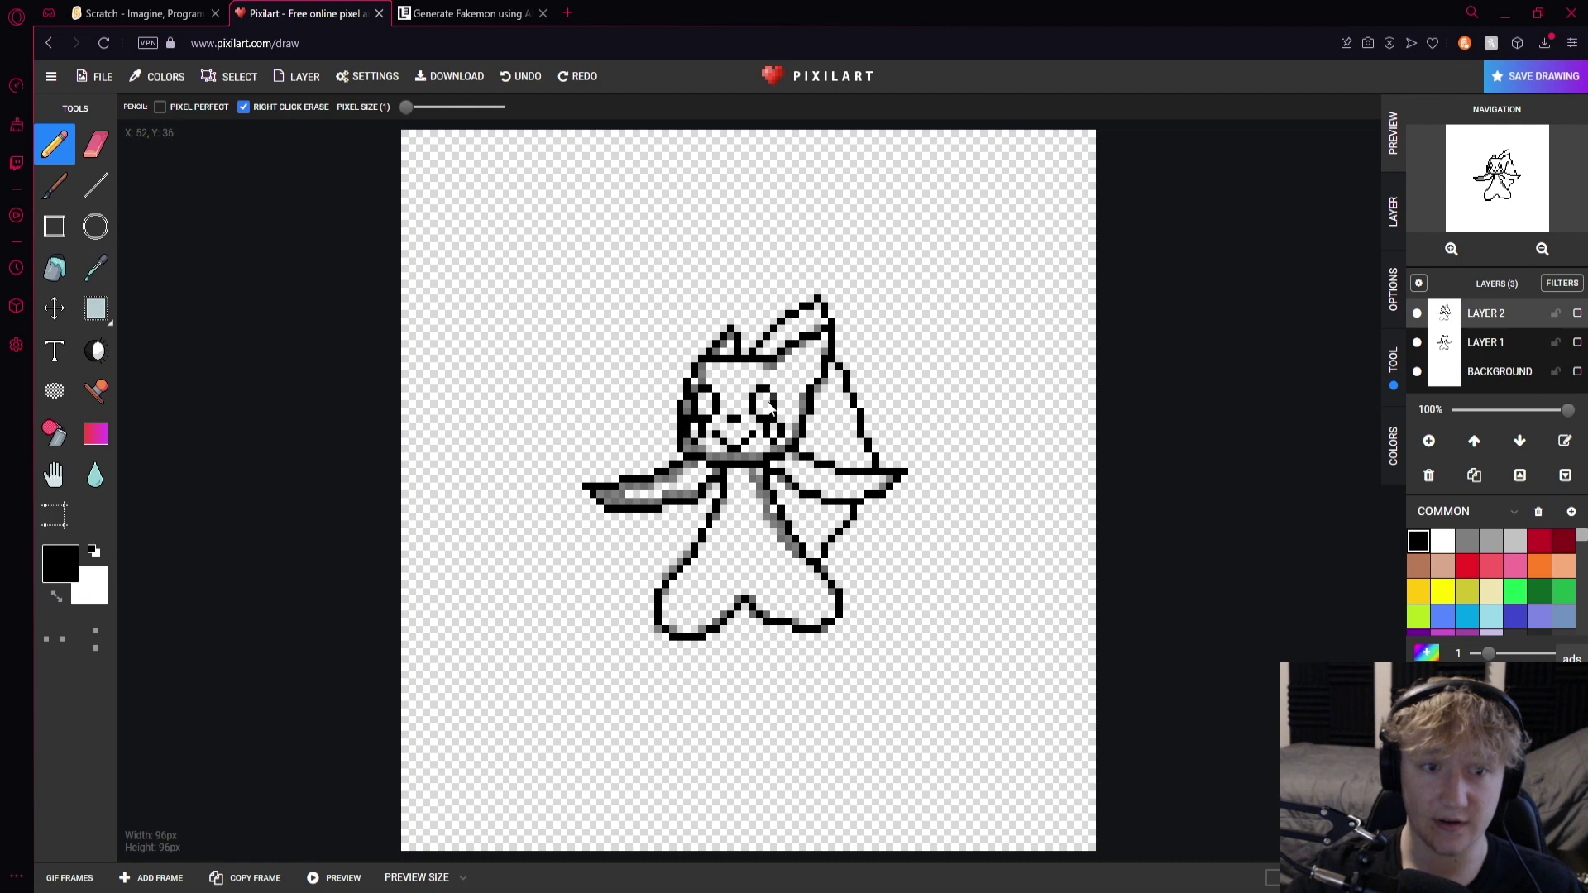
{"action": "scroll", "coordinate": [756, 426], "scroll_direction": "up", "scroll_amount": 3}
{"action": "scroll", "coordinate": [756, 422], "scroll_direction": "down", "scroll_amount": 3}
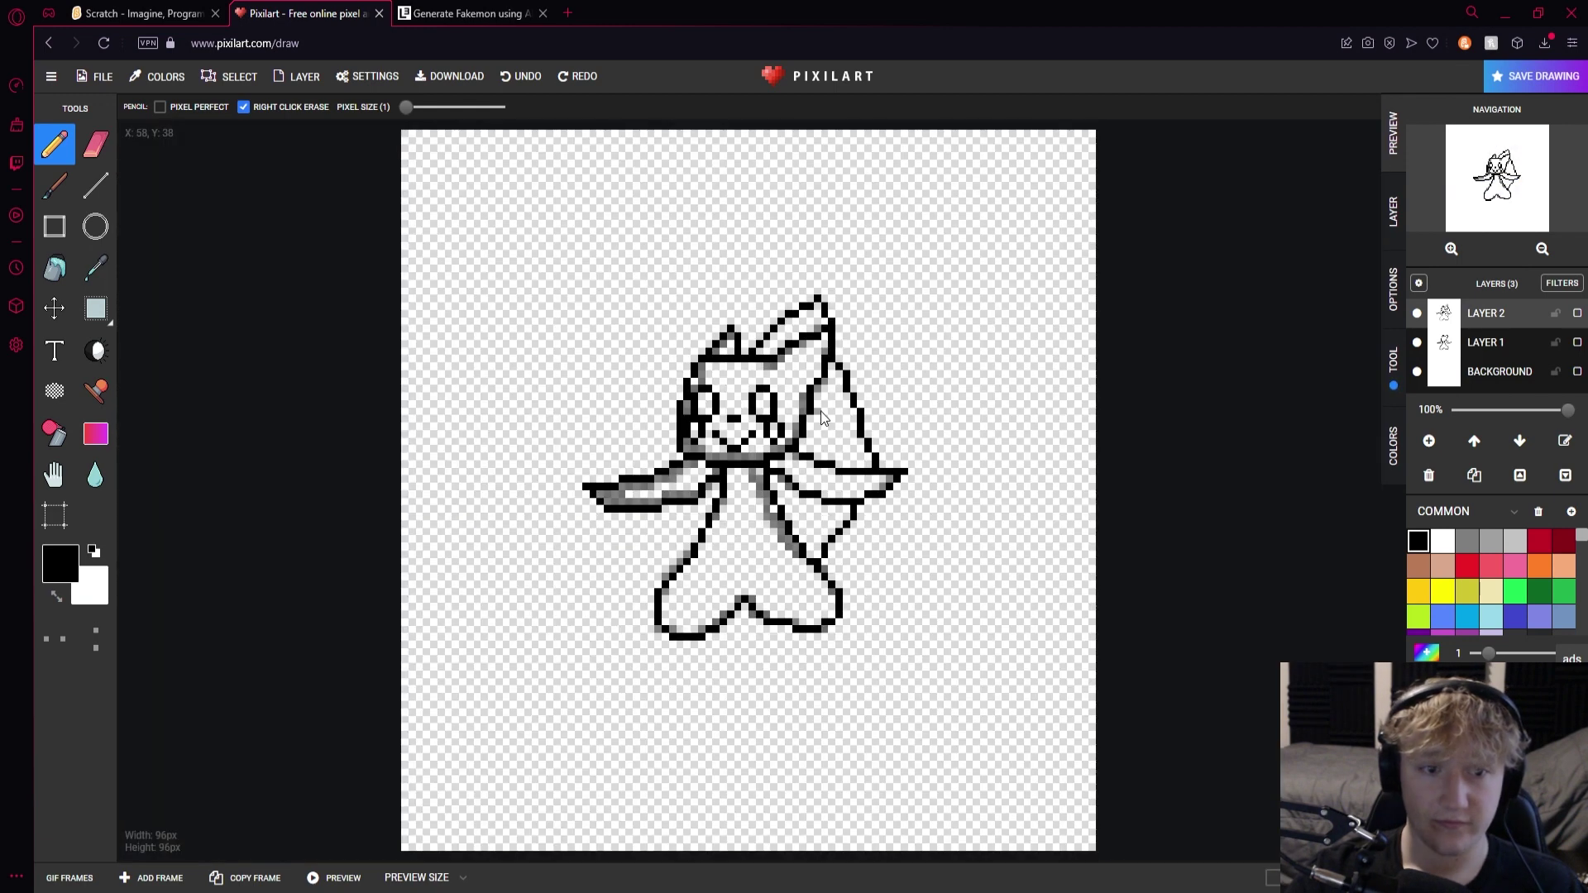
Hide the Layer 1 sketch and examine the finished outlines of the whole figure
{"action": "scroll", "coordinate": [741, 547], "scroll_direction": "up", "scroll_amount": 2}
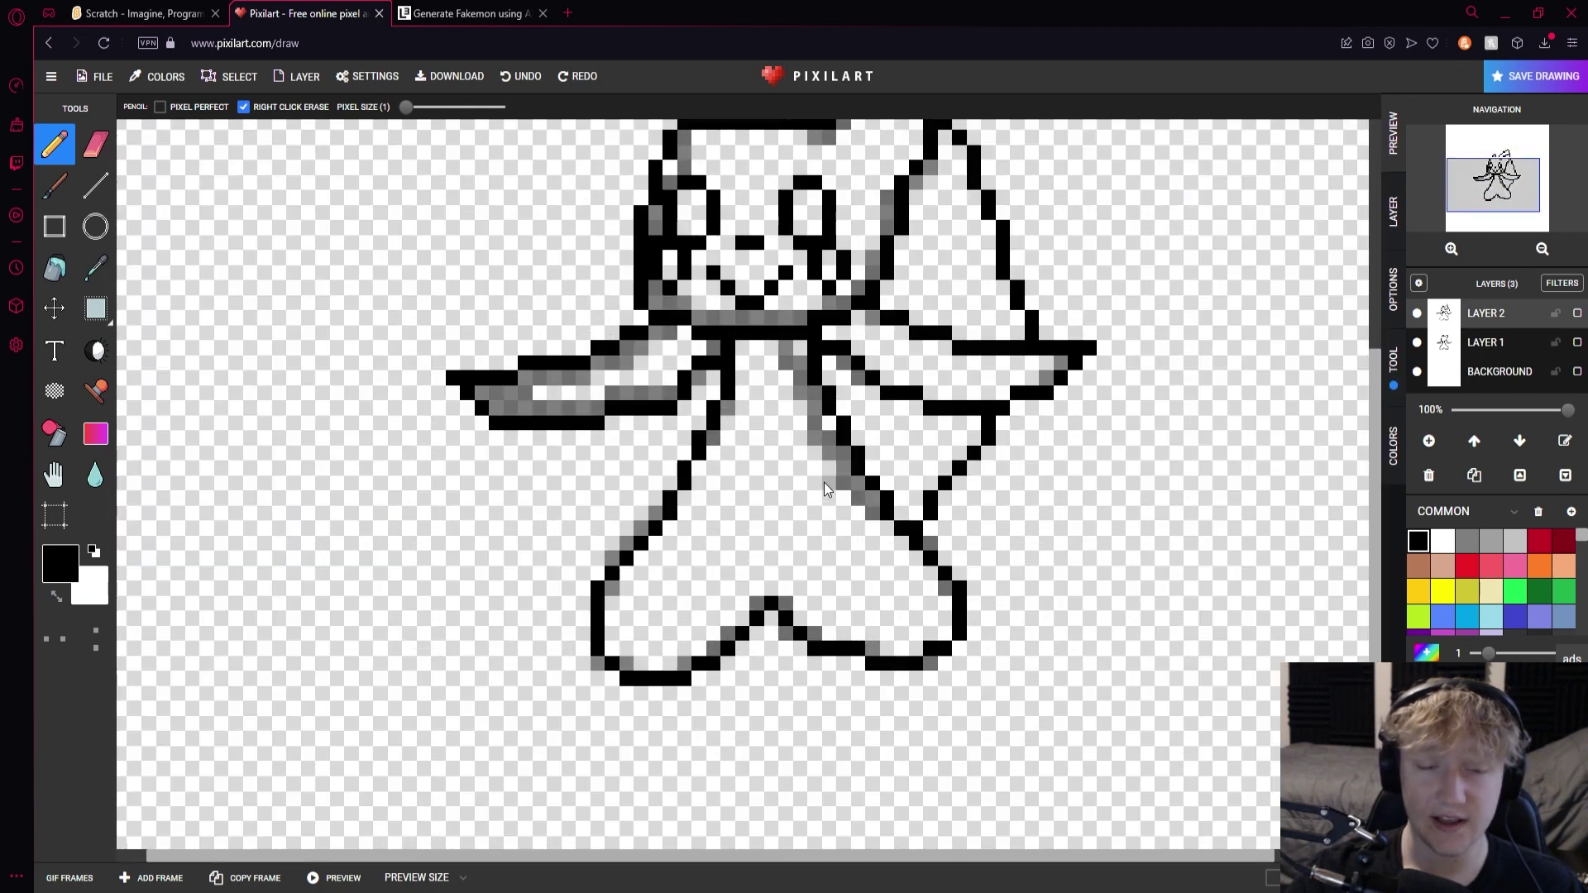
{"action": "scroll", "coordinate": [753, 506], "scroll_direction": "down", "scroll_amount": 2}
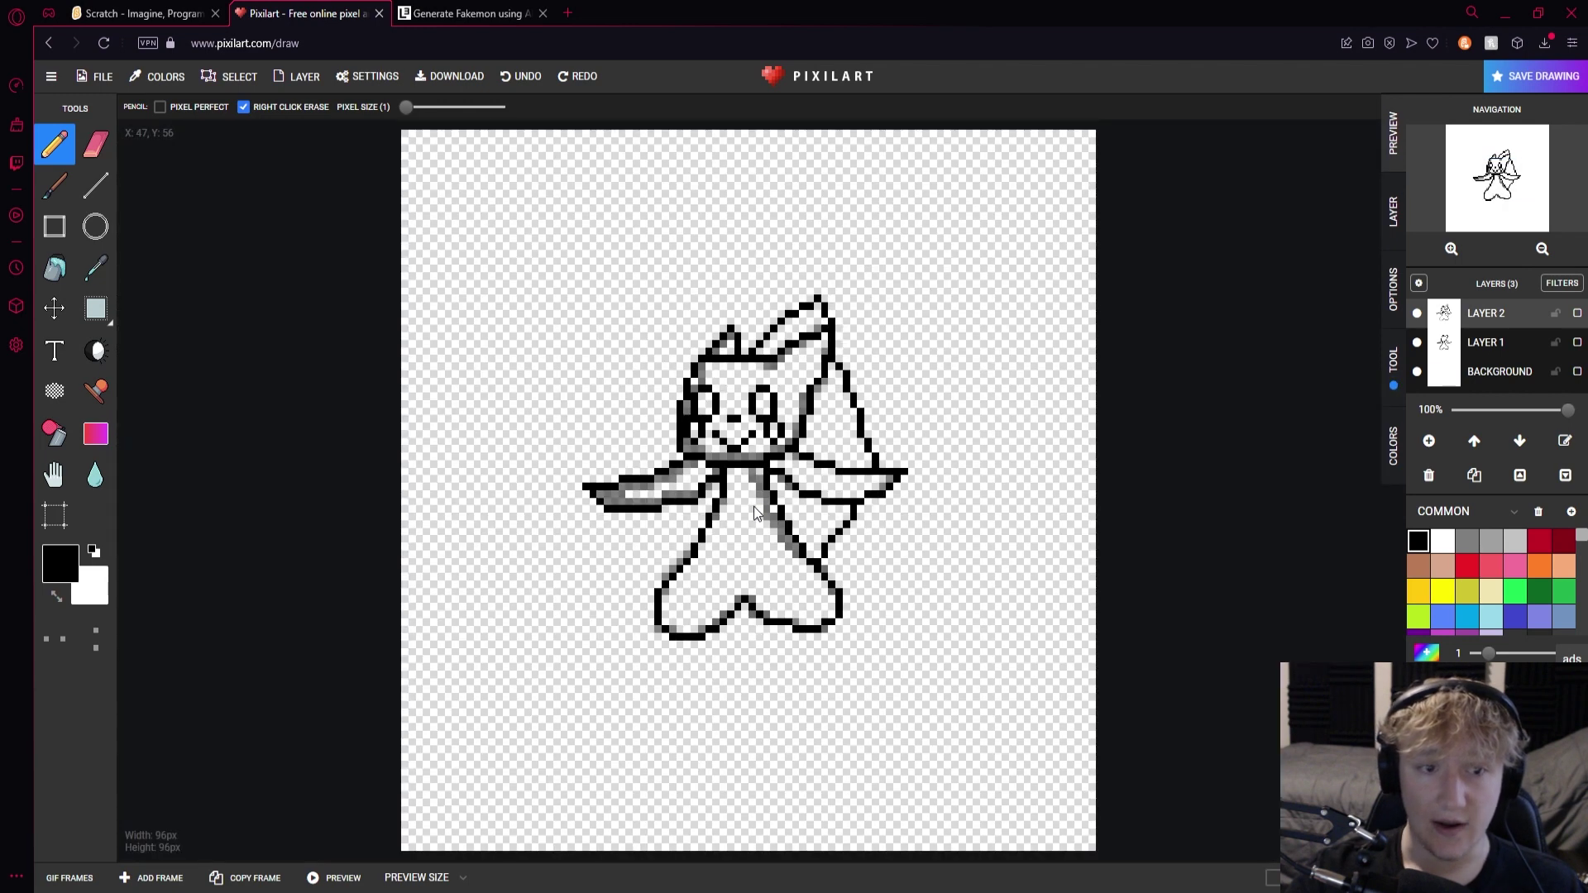
{"action": "left_click", "coordinate": [1417, 343]}
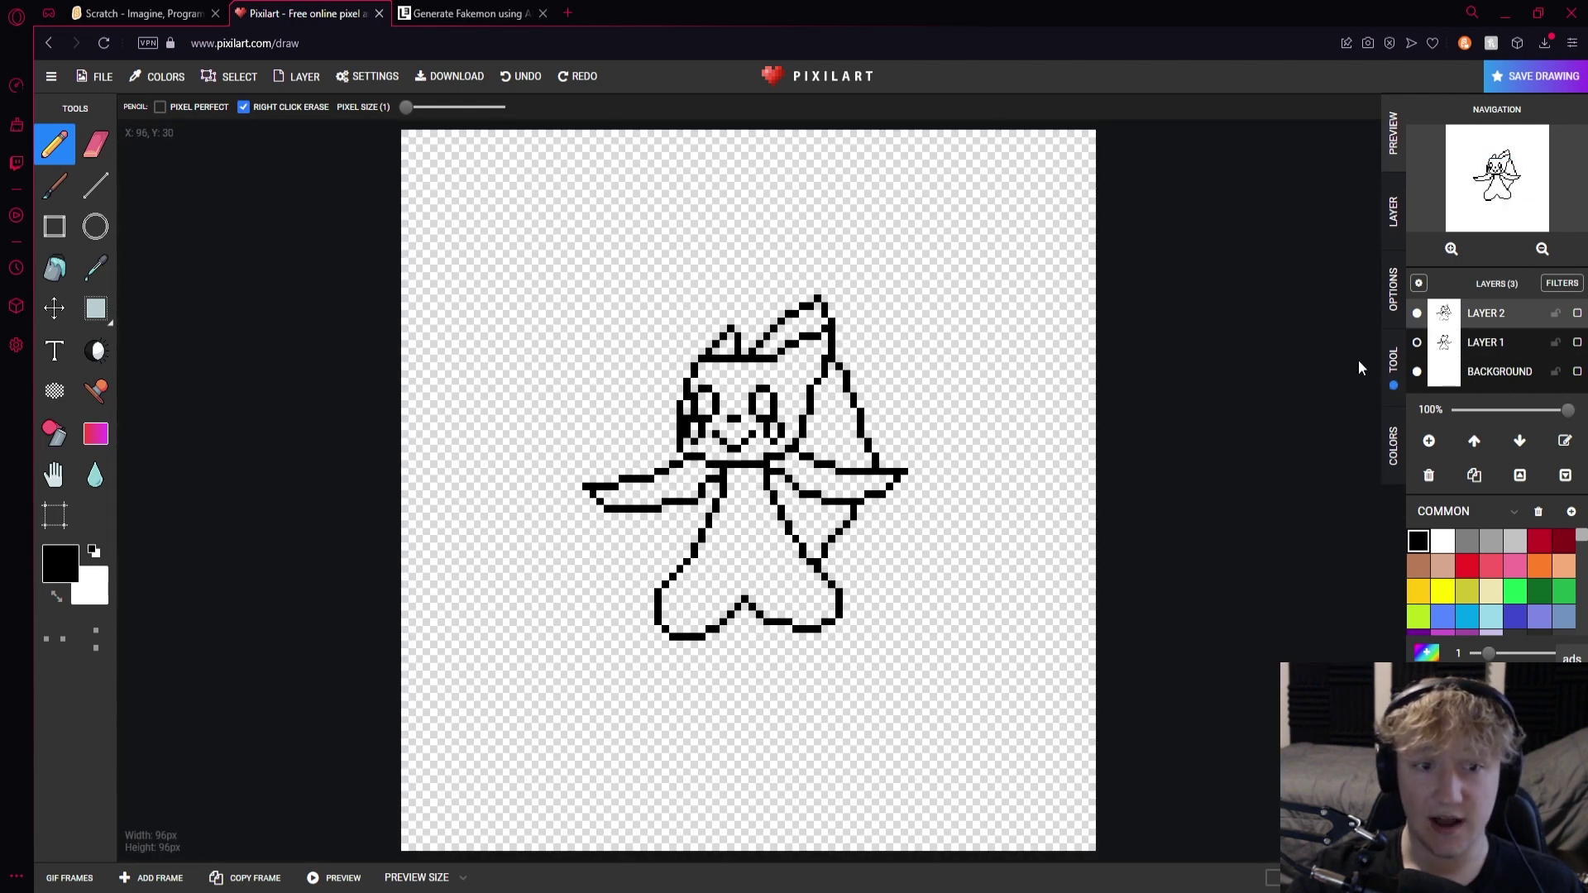
{"action": "scroll", "coordinate": [751, 482], "scroll_direction": "up", "scroll_amount": 2}
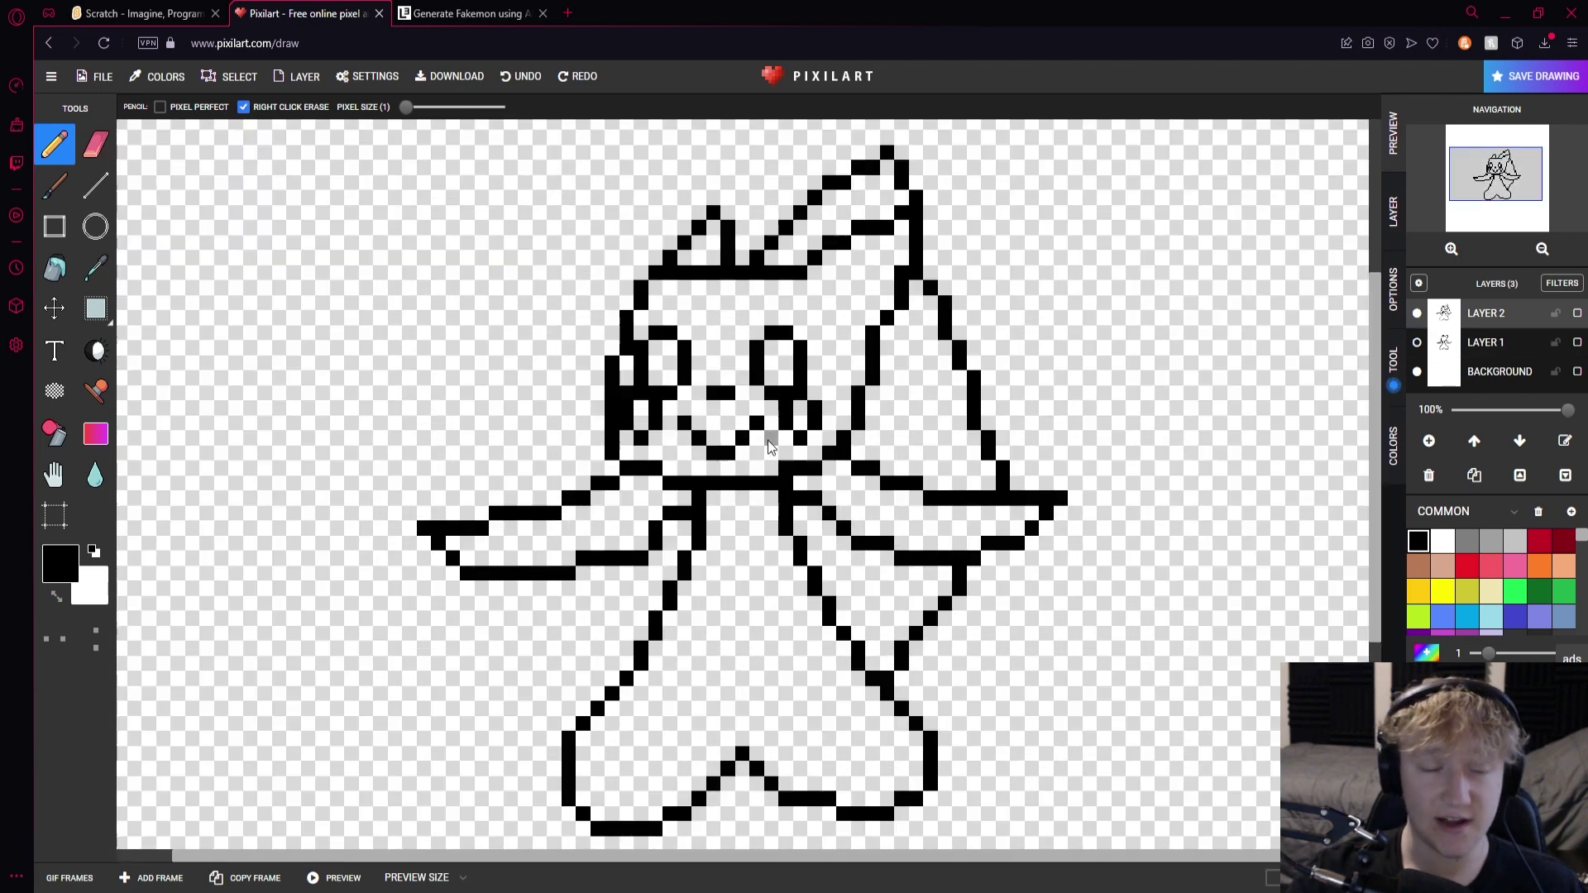
Choose the Bucket tool and pick brown from the Default palette as the primary colour
{"action": "left_click", "coordinate": [54, 267]}
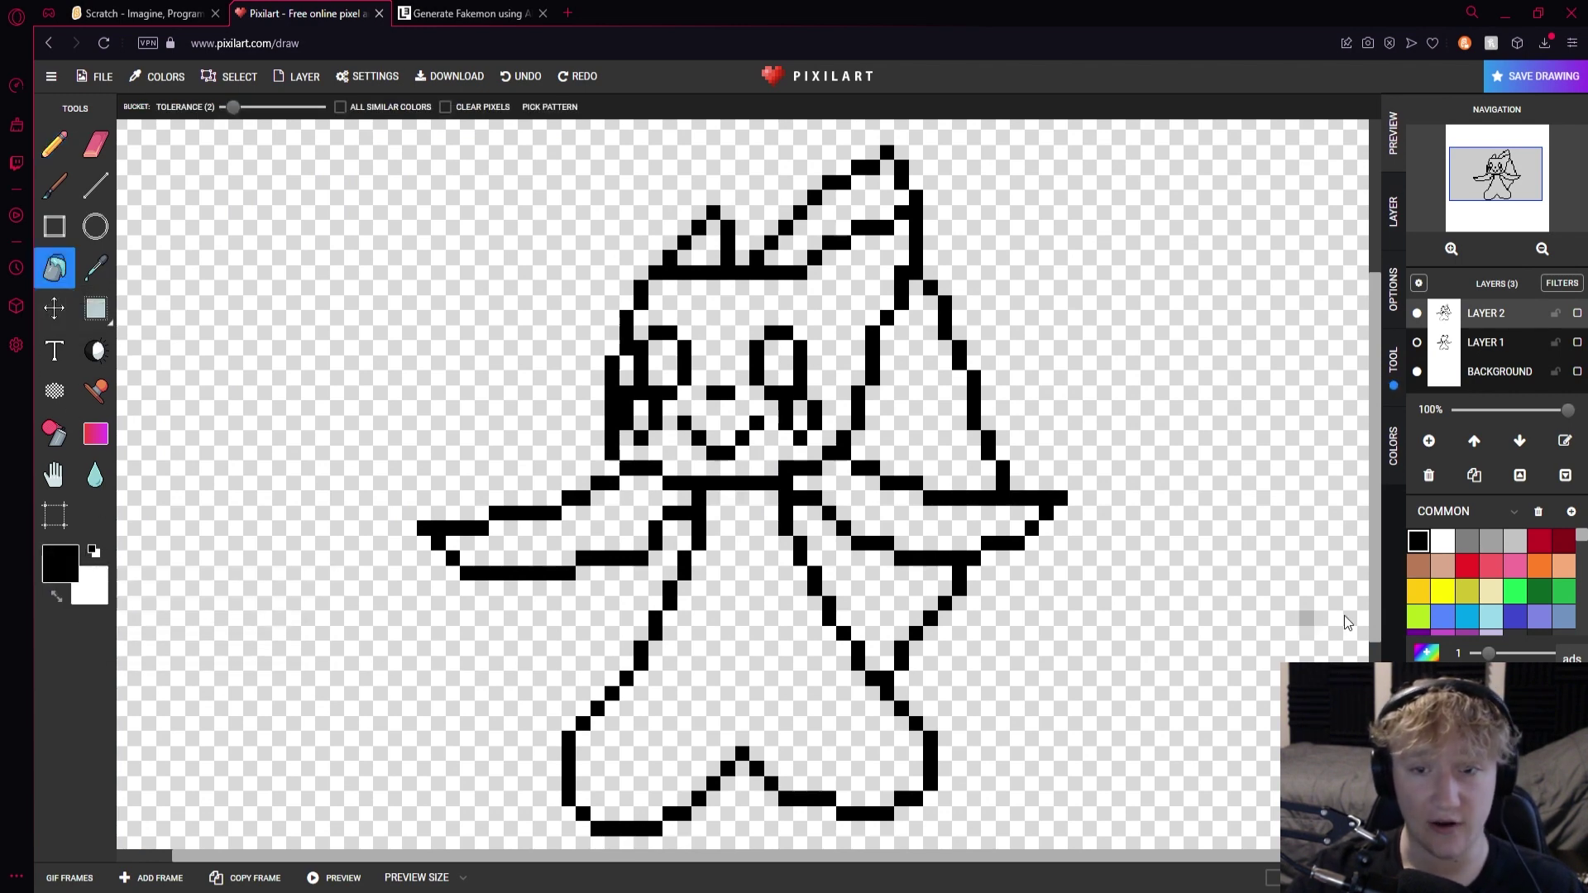
{"action": "scroll", "coordinate": [1526, 631], "scroll_direction": "down", "scroll_amount": 5}
{"action": "scroll", "coordinate": [1527, 632], "scroll_direction": "up", "scroll_amount": 8}
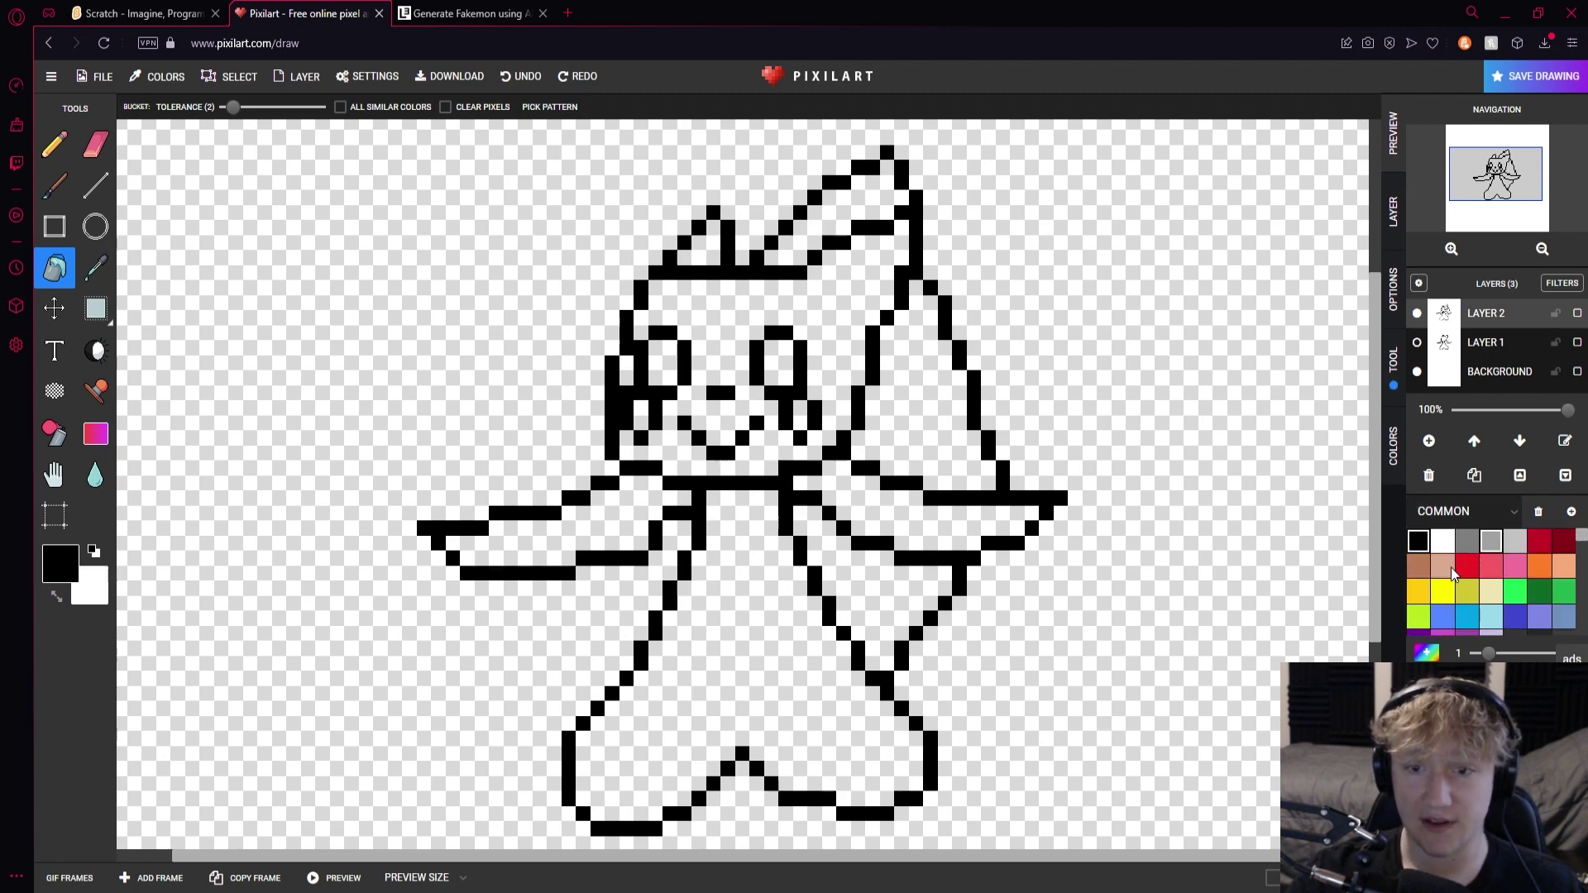
{"action": "left_click", "coordinate": [1455, 579]}
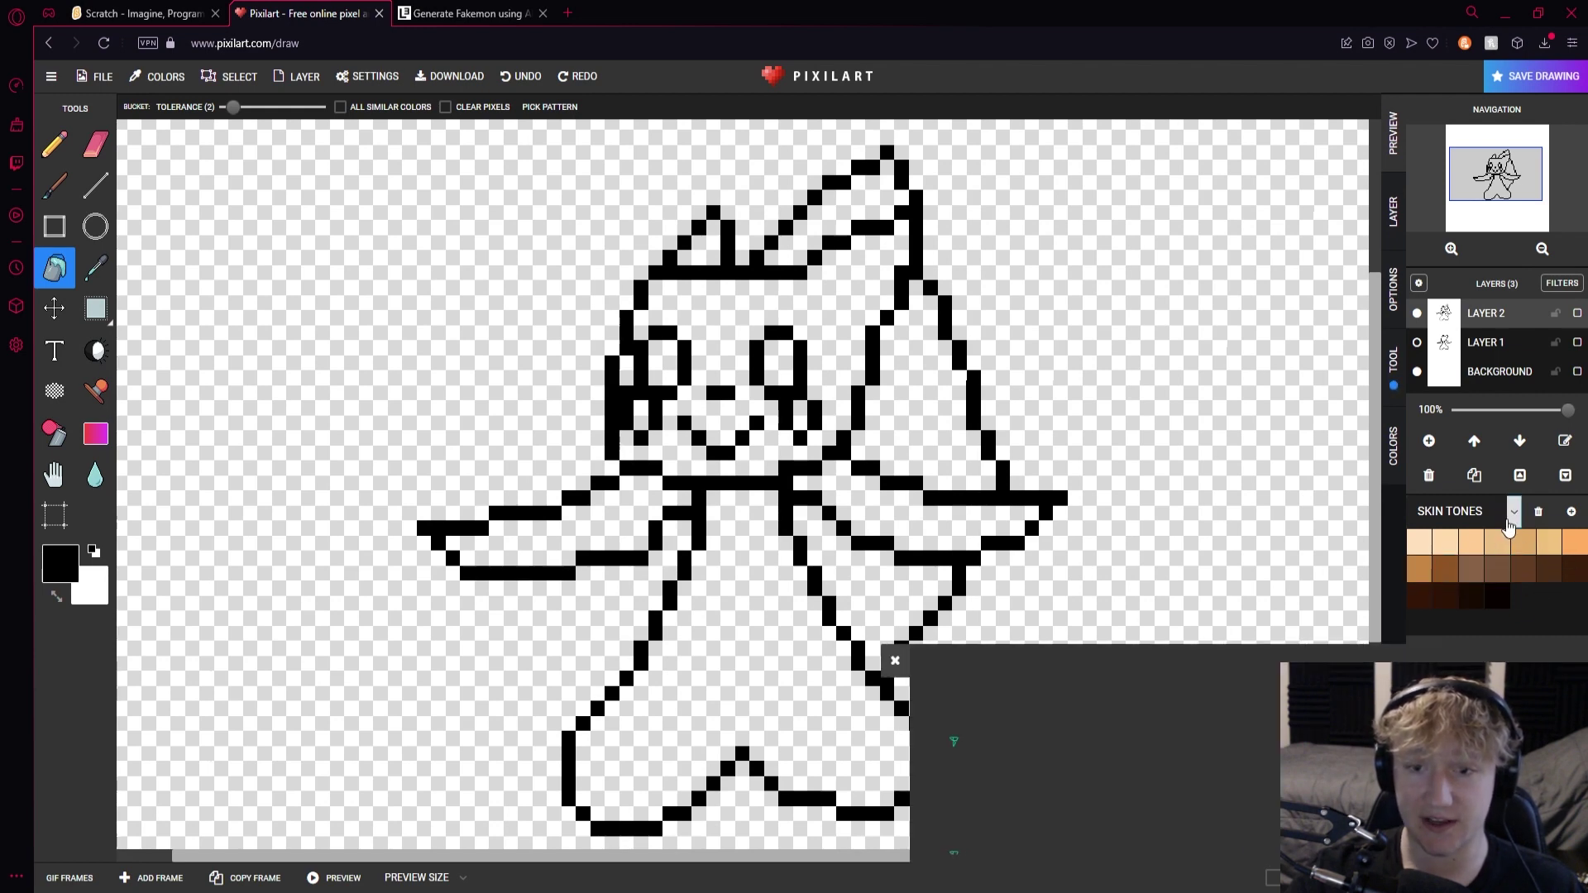
{"action": "left_click", "coordinate": [1456, 546]}
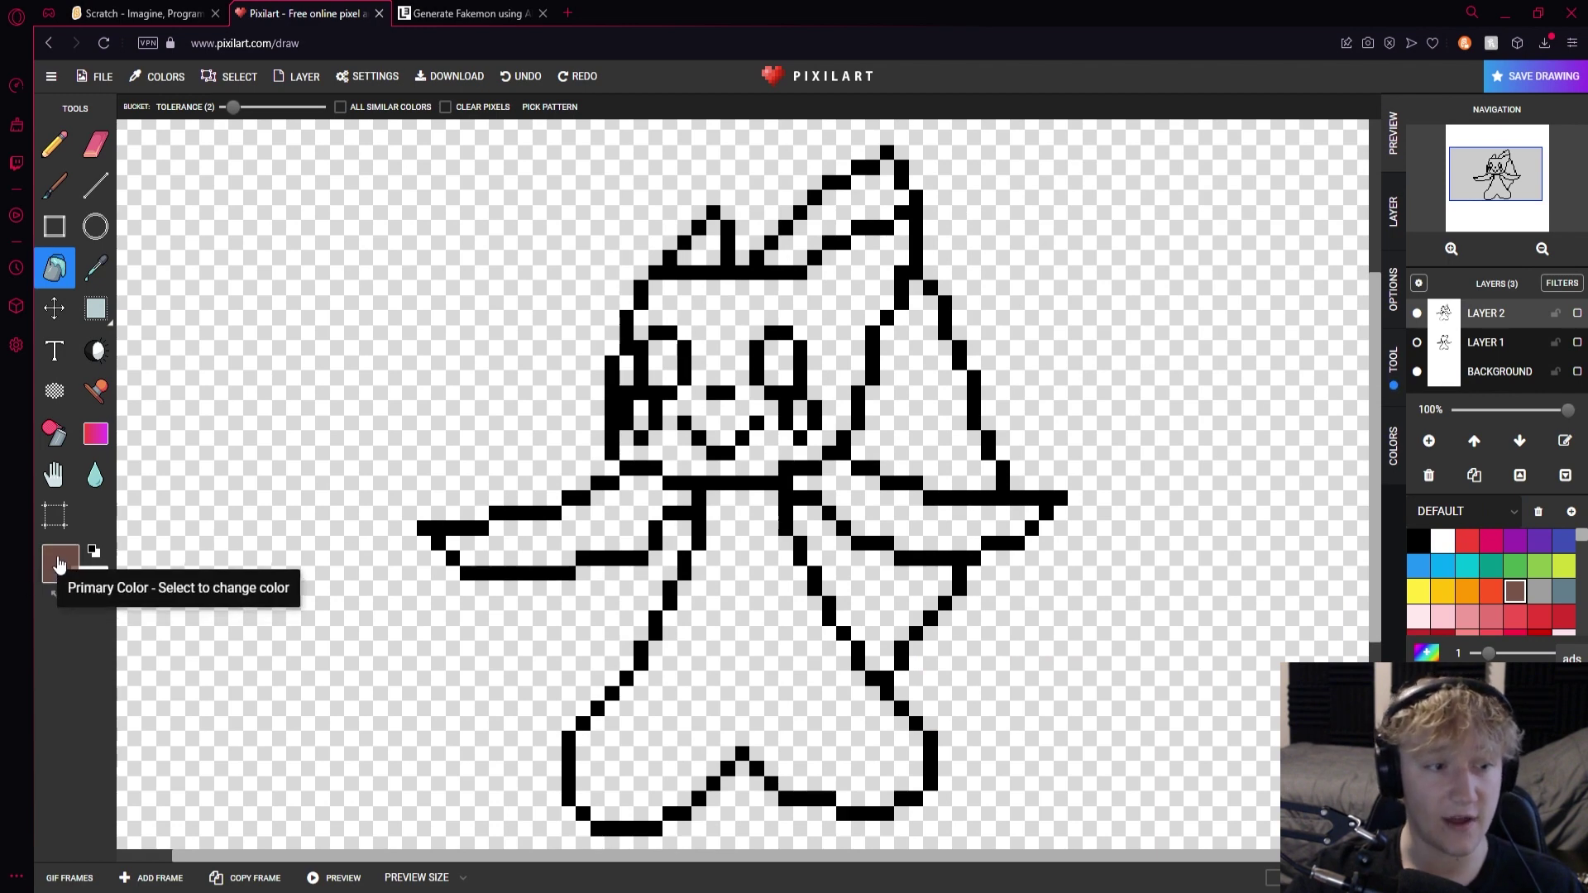
Reset the primary and secondary colours to default black and white, swapping them back and forth and leaving black as primary
{"action": "left_click", "coordinate": [56, 600]}
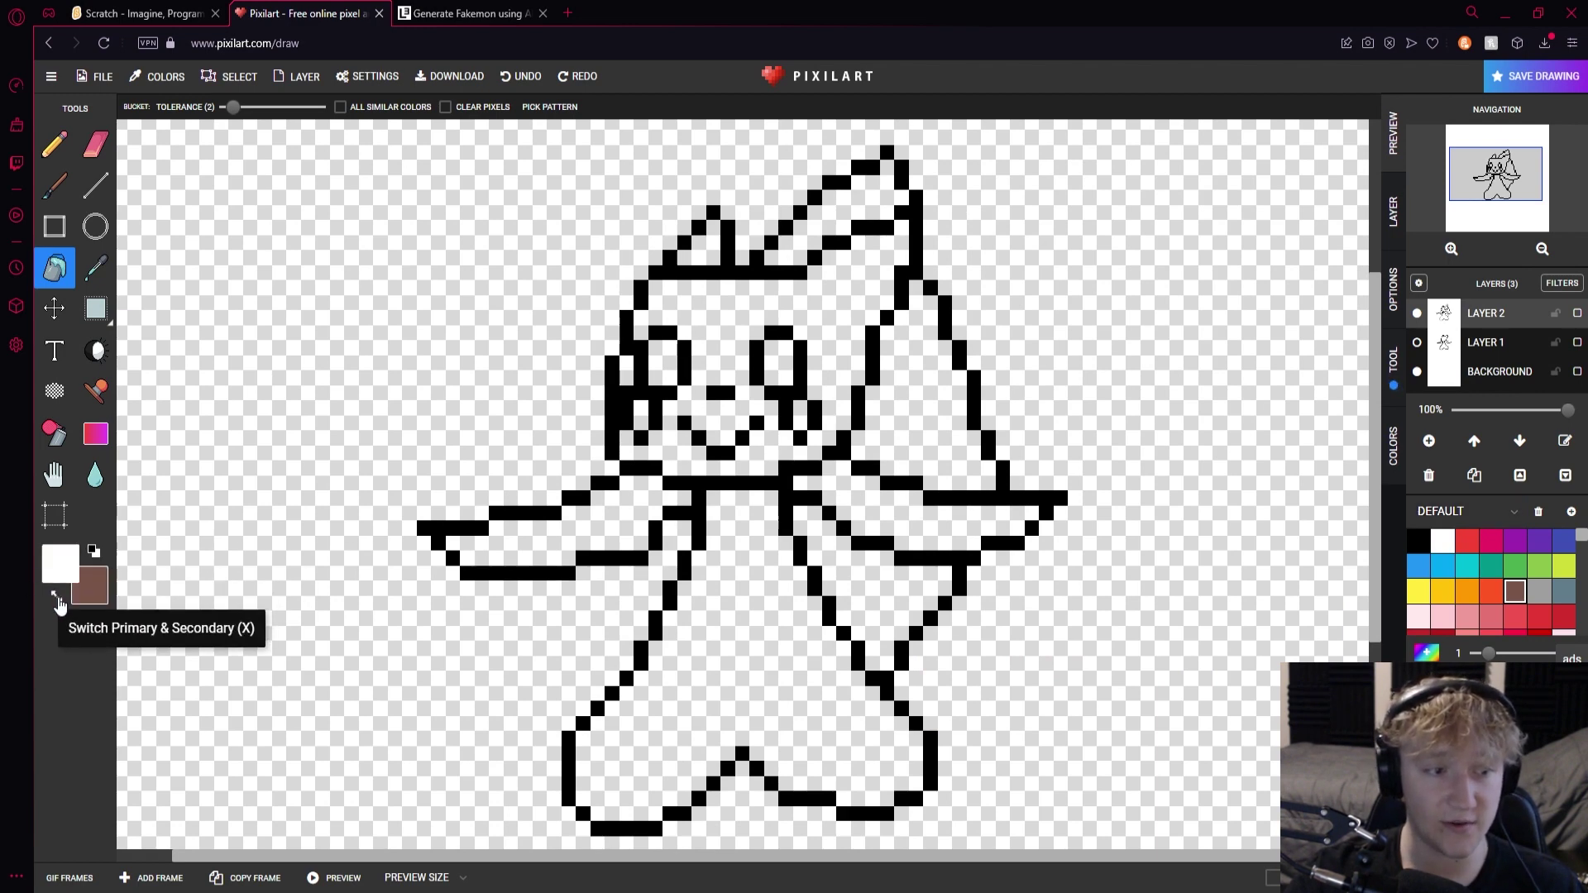
{"action": "left_click", "coordinate": [58, 605]}
{"action": "left_click", "coordinate": [93, 551]}
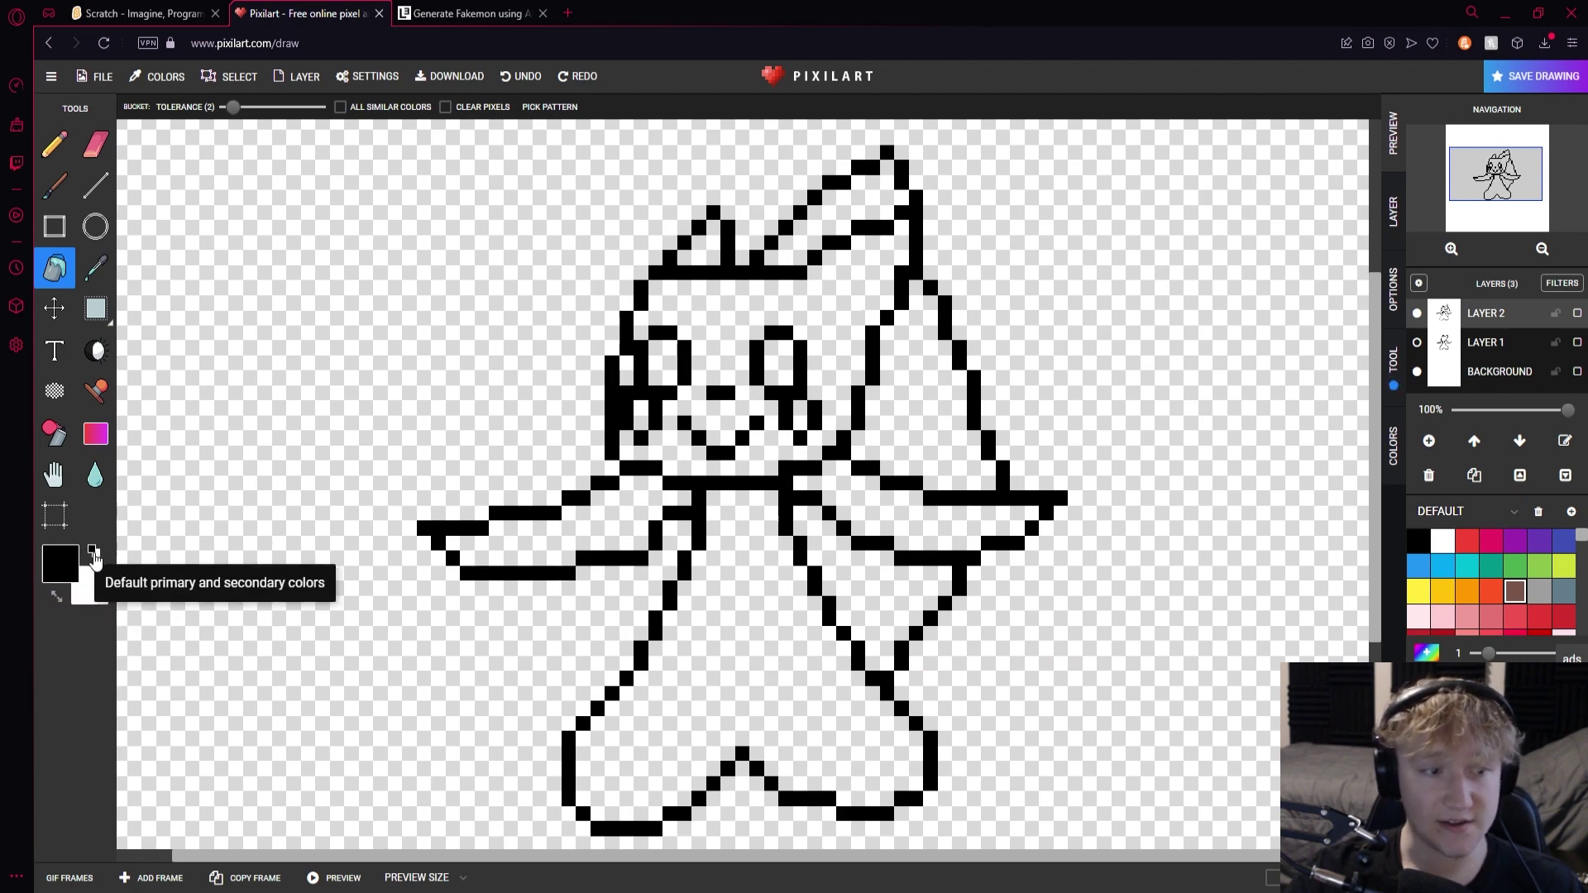
{"action": "left_click", "coordinate": [60, 599]}
{"action": "left_click", "coordinate": [58, 601]}
{"action": "left_click", "coordinate": [58, 600]}
{"action": "left_click", "coordinate": [58, 602]}
{"action": "left_click", "coordinate": [58, 604]}
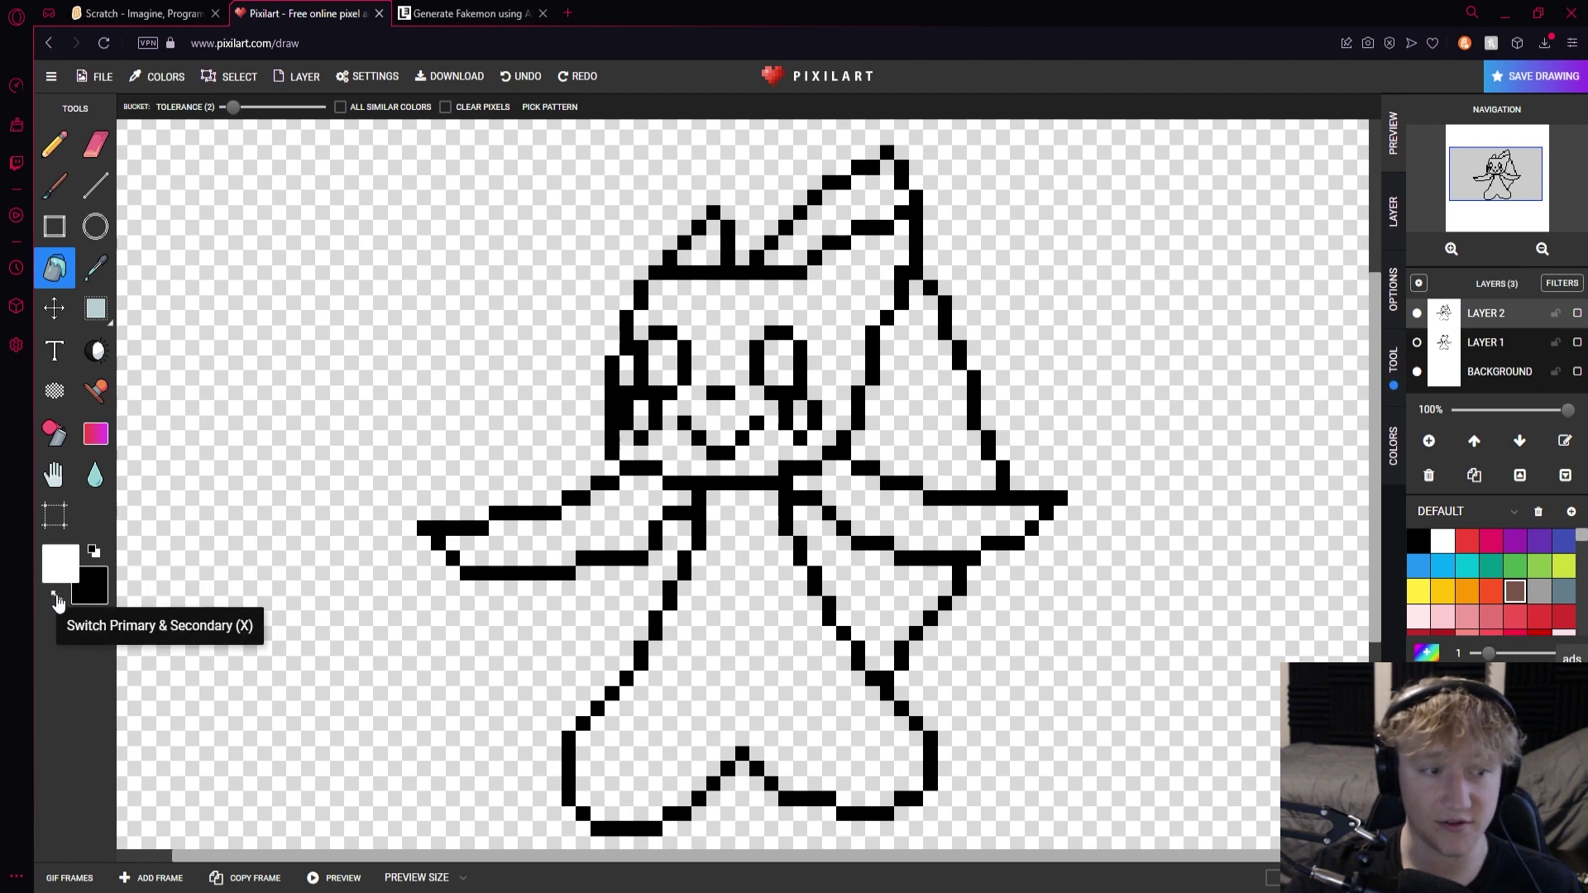
{"action": "left_click", "coordinate": [58, 602]}
Set the primary colour to blue #3173b0 and fill the character's body, both arms and the large fin behind the head
{"action": "left_click", "coordinate": [60, 563]}
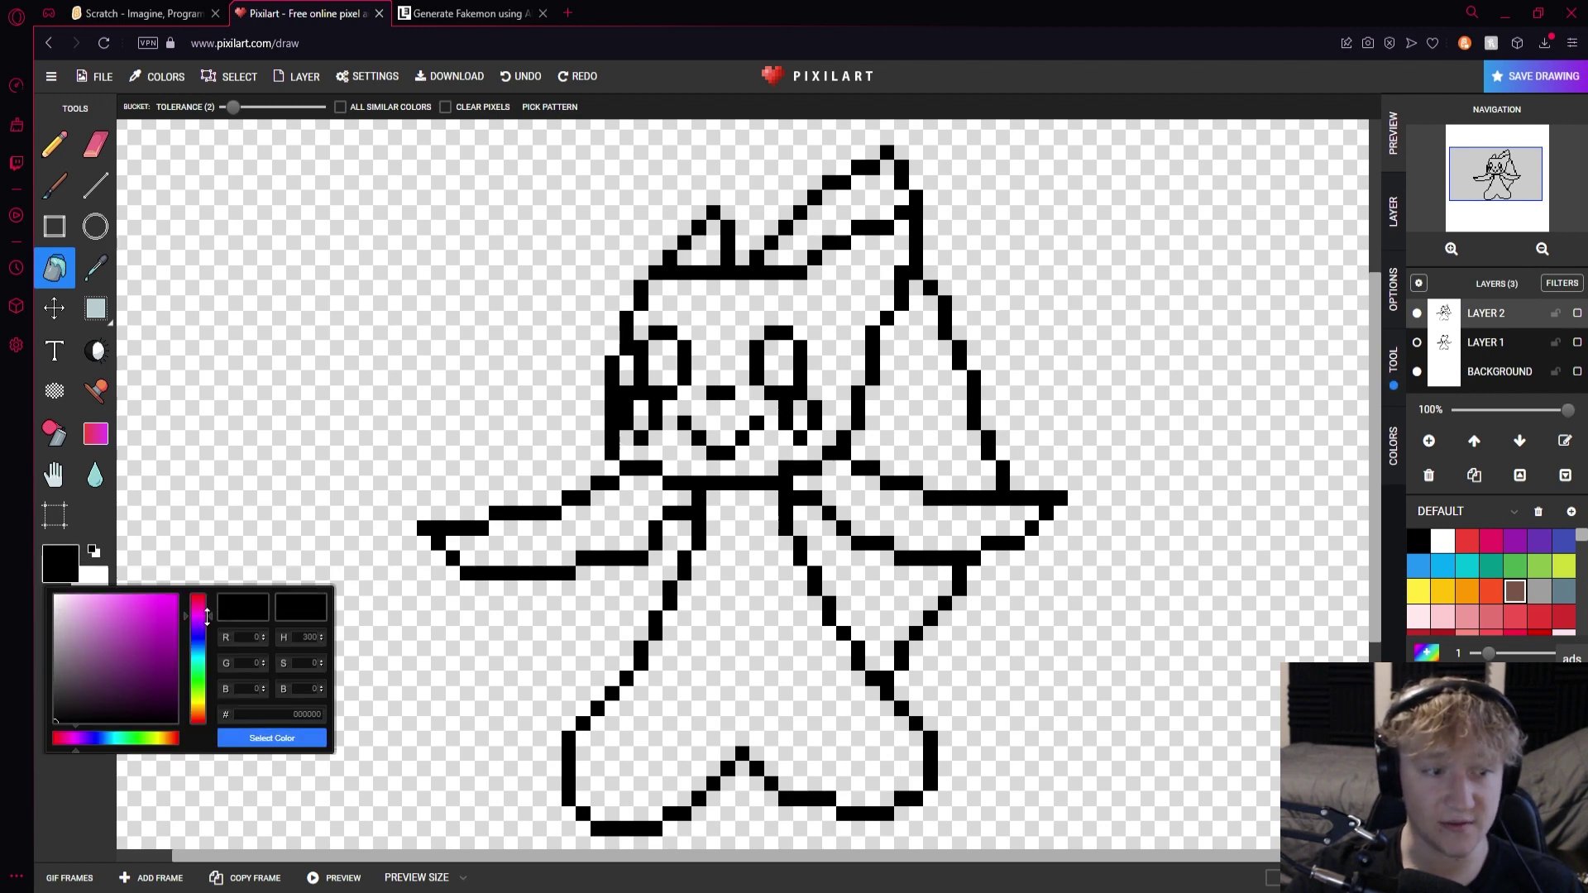
{"action": "mouse_move", "coordinate": [144, 674]}
{"action": "left_mouse_down"}
{"action": "mouse_move", "coordinate": [158, 616]}
{"action": "mouse_move", "coordinate": [111, 655]}
{"action": "mouse_move", "coordinate": [200, 649]}
{"action": "mouse_move", "coordinate": [138, 633]}
{"action": "left_mouse_up"}
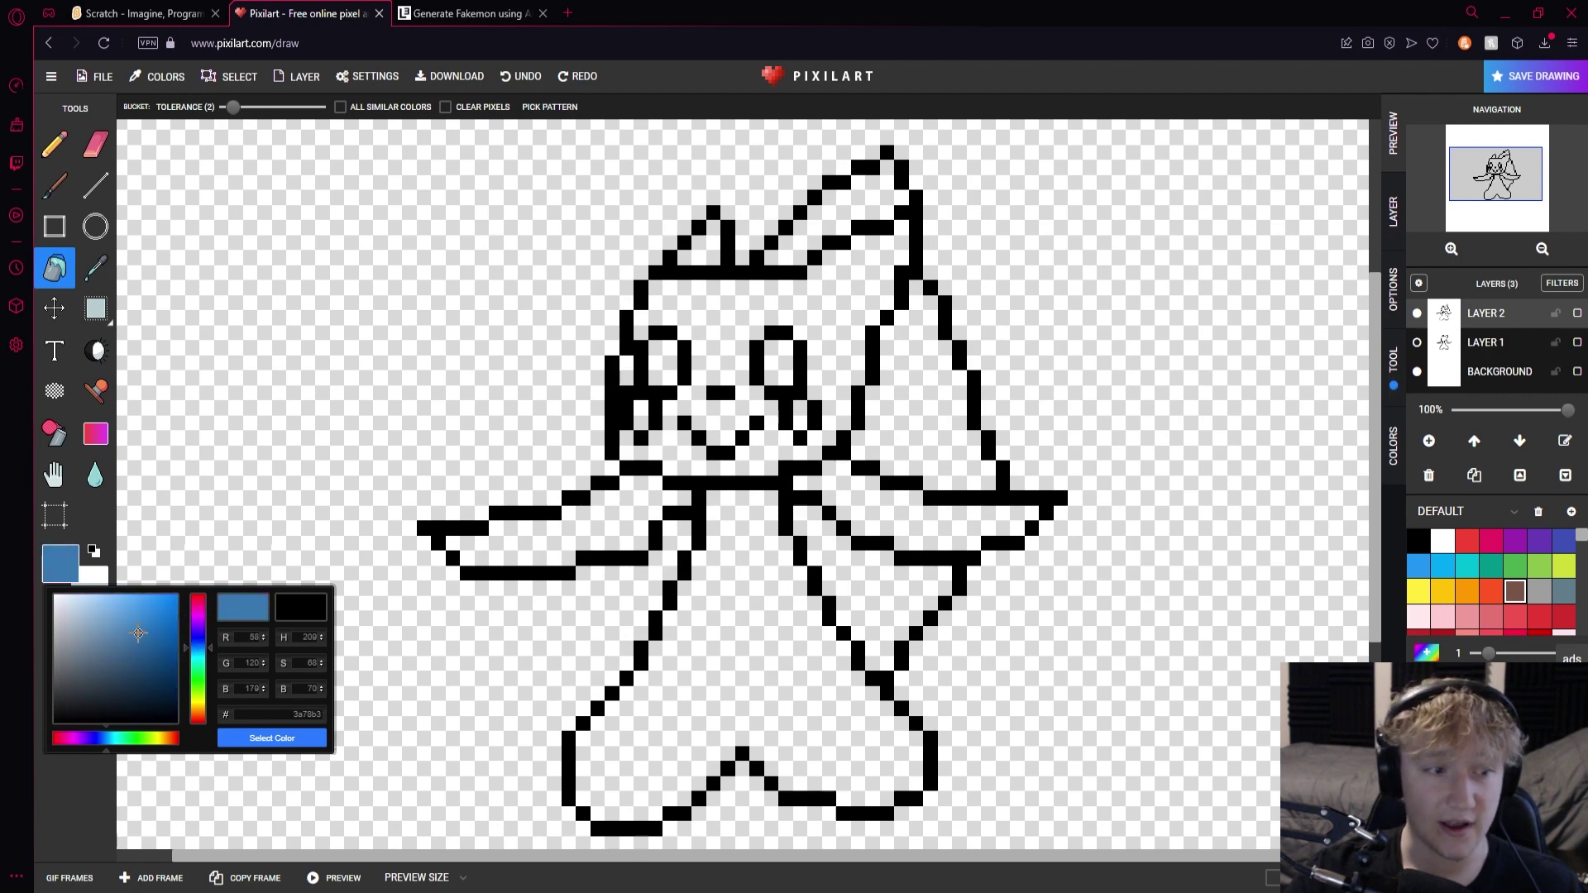
{"action": "left_click", "coordinate": [246, 731]}
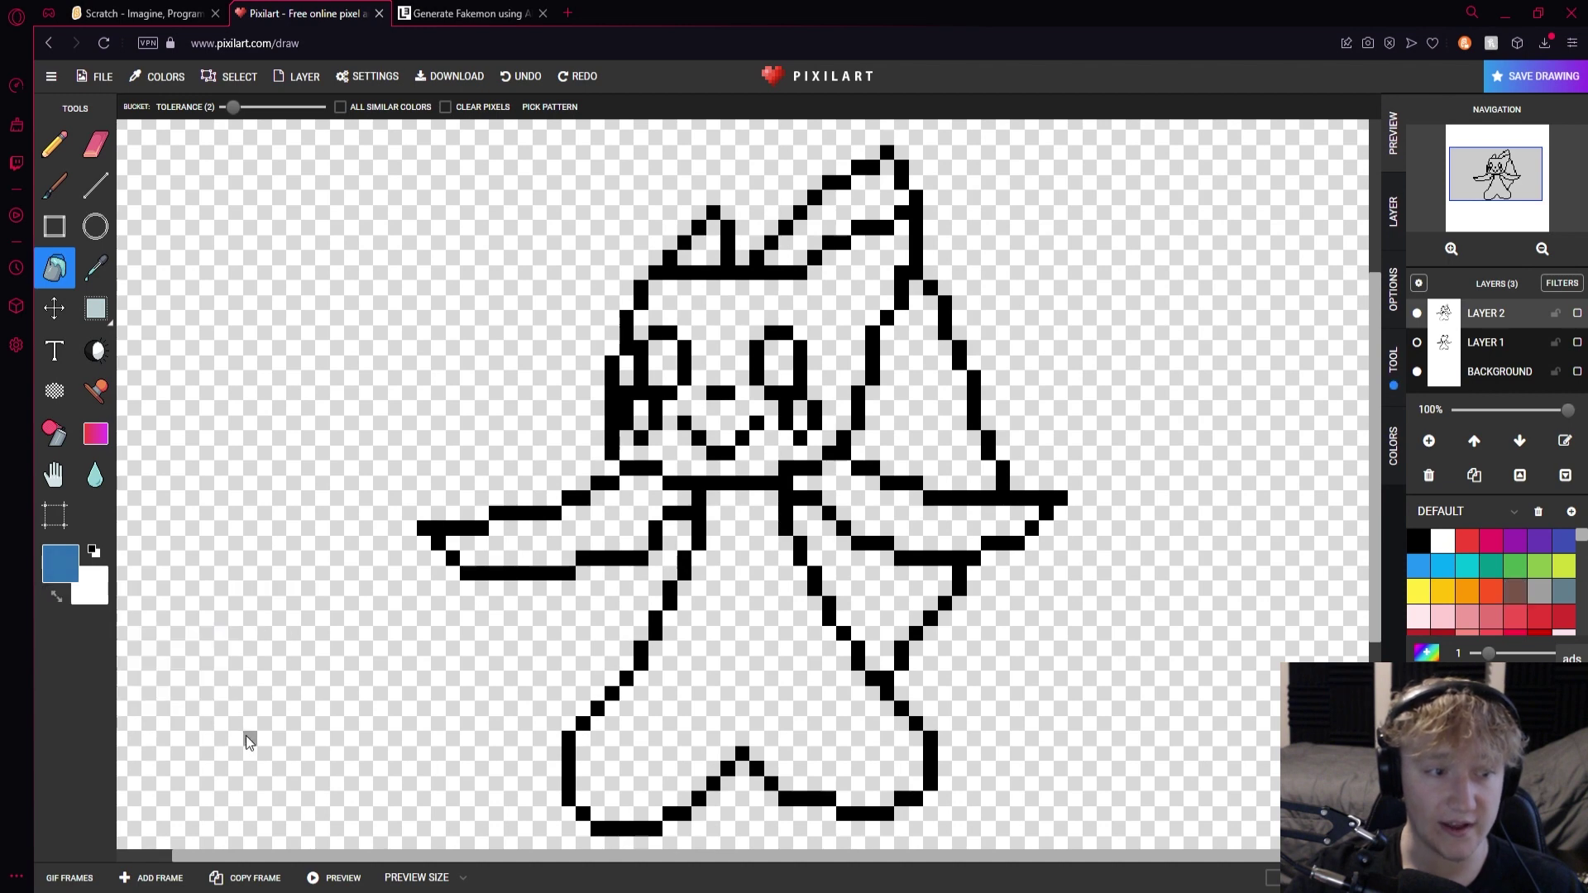
{"action": "left_click", "coordinate": [765, 642]}
{"action": "left_click", "coordinate": [634, 536]}
{"action": "left_click", "coordinate": [895, 510]}
{"action": "left_click", "coordinate": [902, 453]}
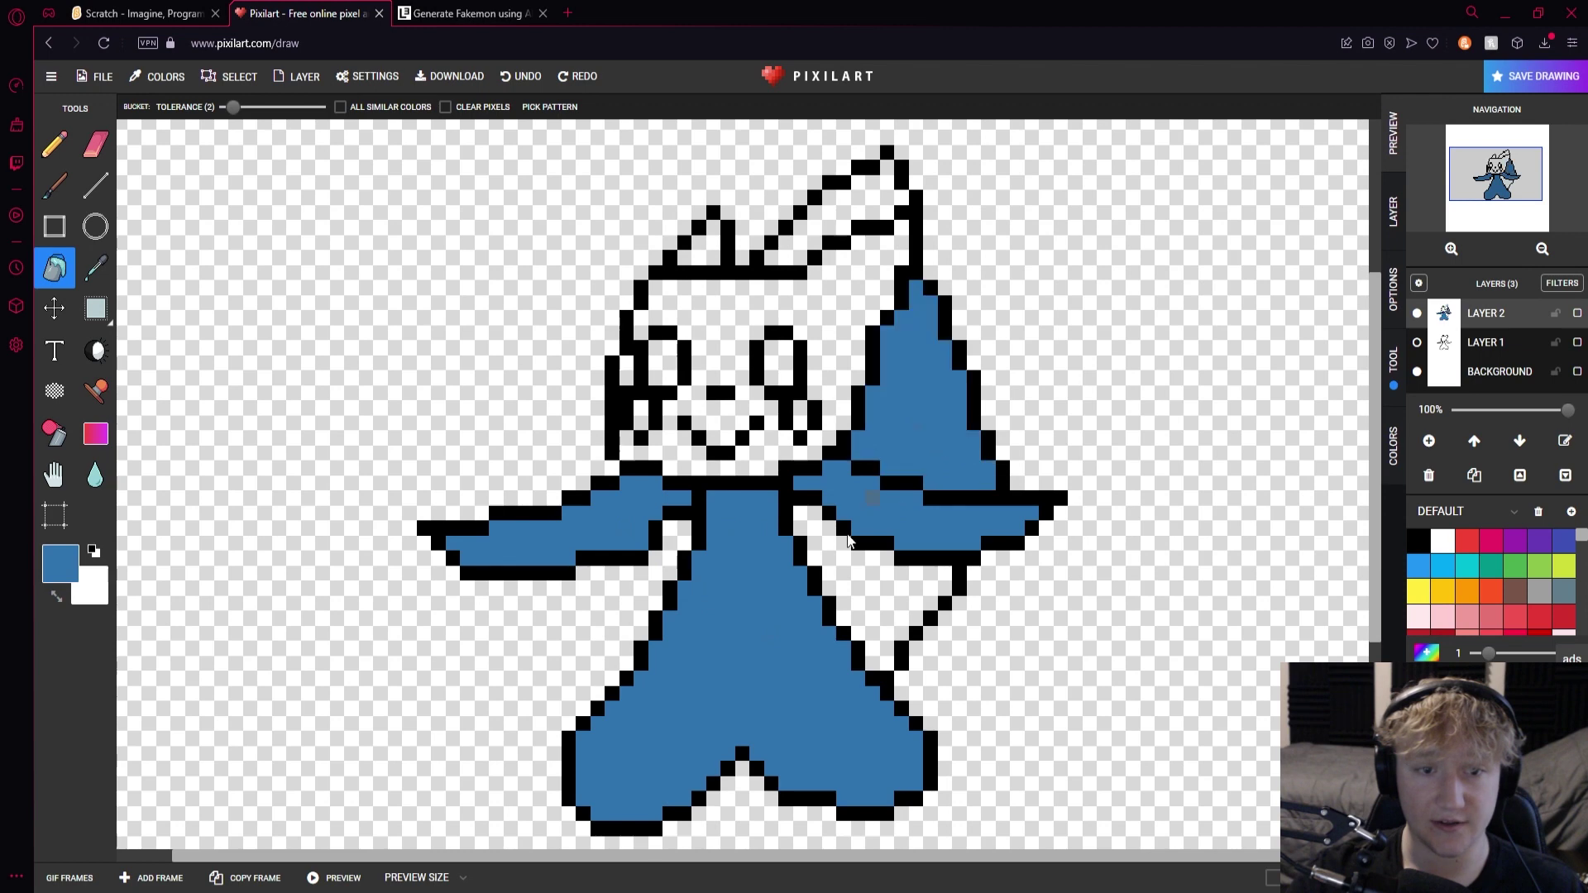
Fill the lower tail section, the head and both ears with the same blue
{"action": "left_click", "coordinate": [859, 517]}
{"action": "left_click", "coordinate": [829, 234]}
{"action": "left_click", "coordinate": [821, 301]}
{"action": "left_click", "coordinate": [697, 251]}
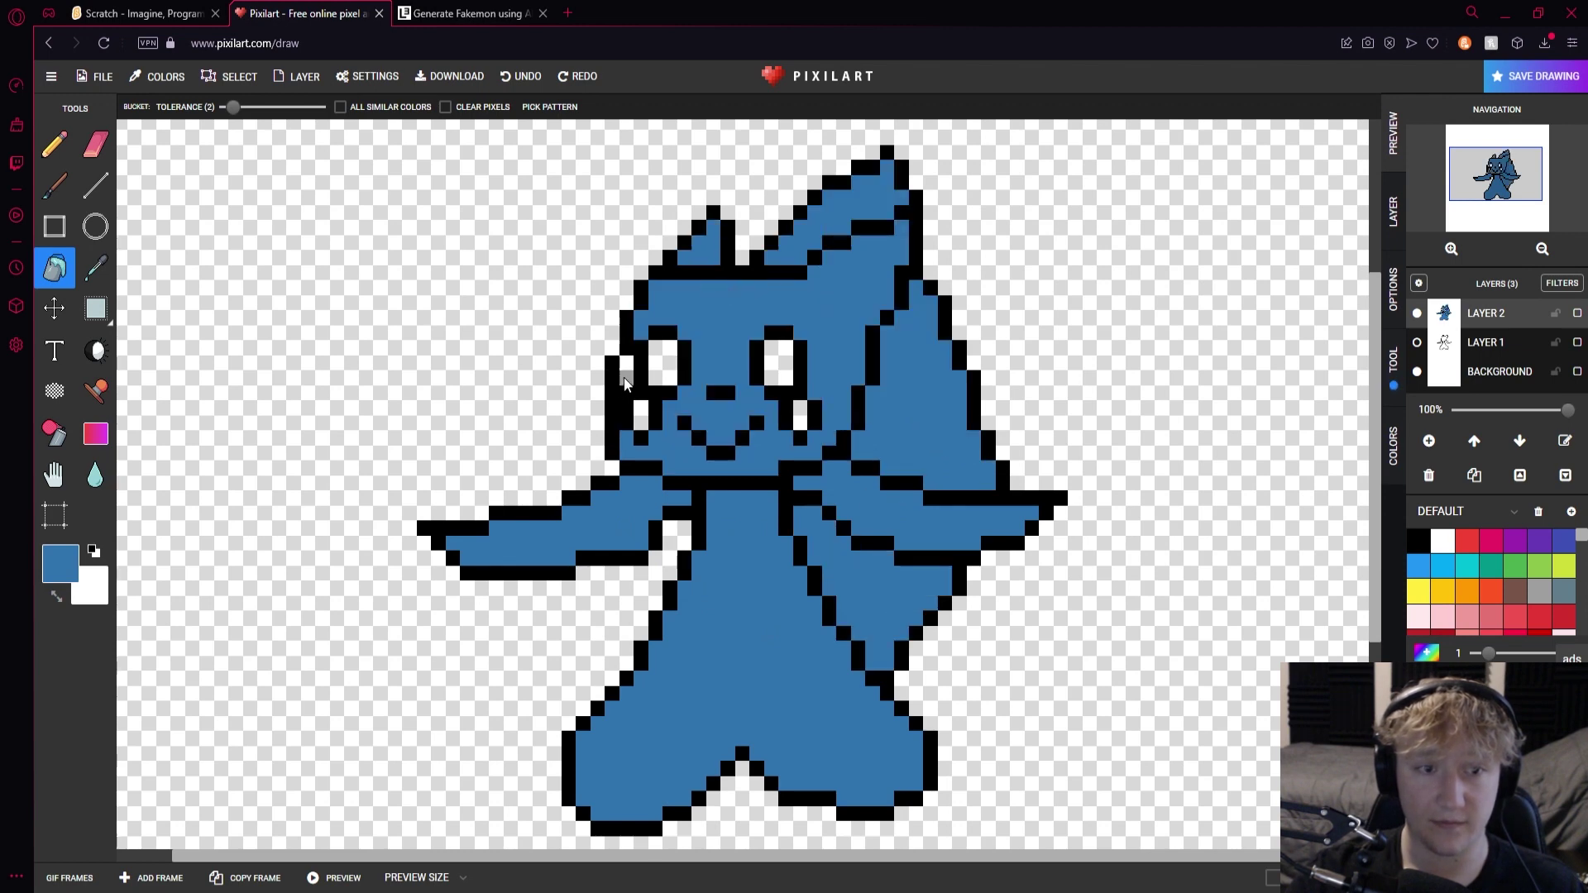
{"action": "scroll", "coordinate": [764, 503], "scroll_direction": "down", "scroll_amount": 1}
{"action": "scroll", "coordinate": [751, 457], "scroll_direction": "up", "scroll_amount": 1}
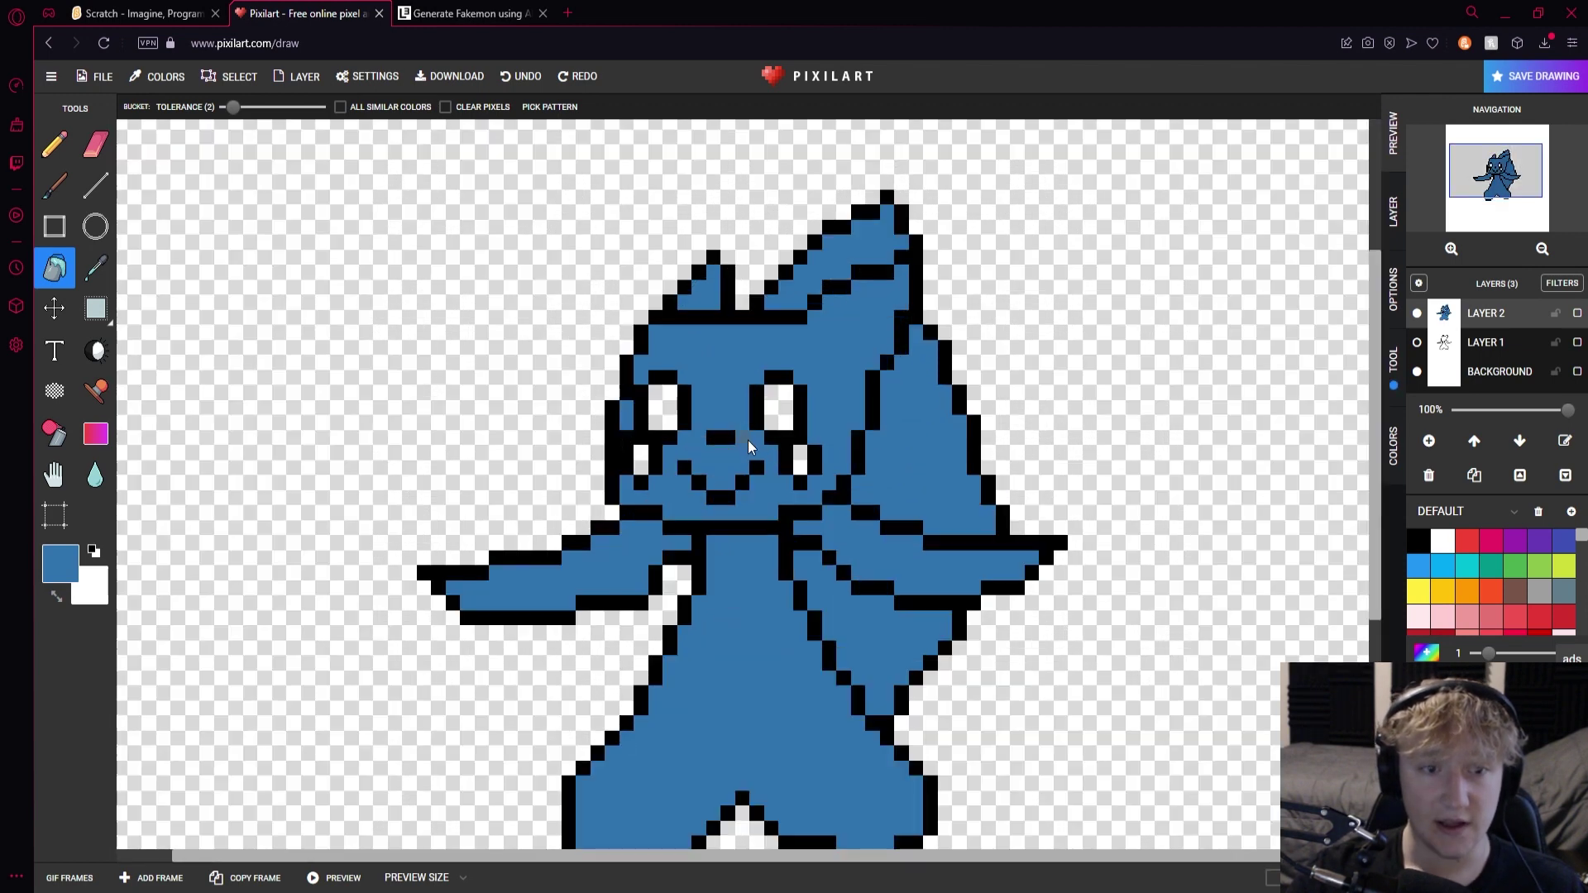
Set the primary colour to a crimson red and fill both eyes and the two small marks beneath them
{"action": "scroll", "coordinate": [744, 440], "scroll_direction": "up", "scroll_amount": 1}
{"action": "left_click", "coordinate": [60, 564]}
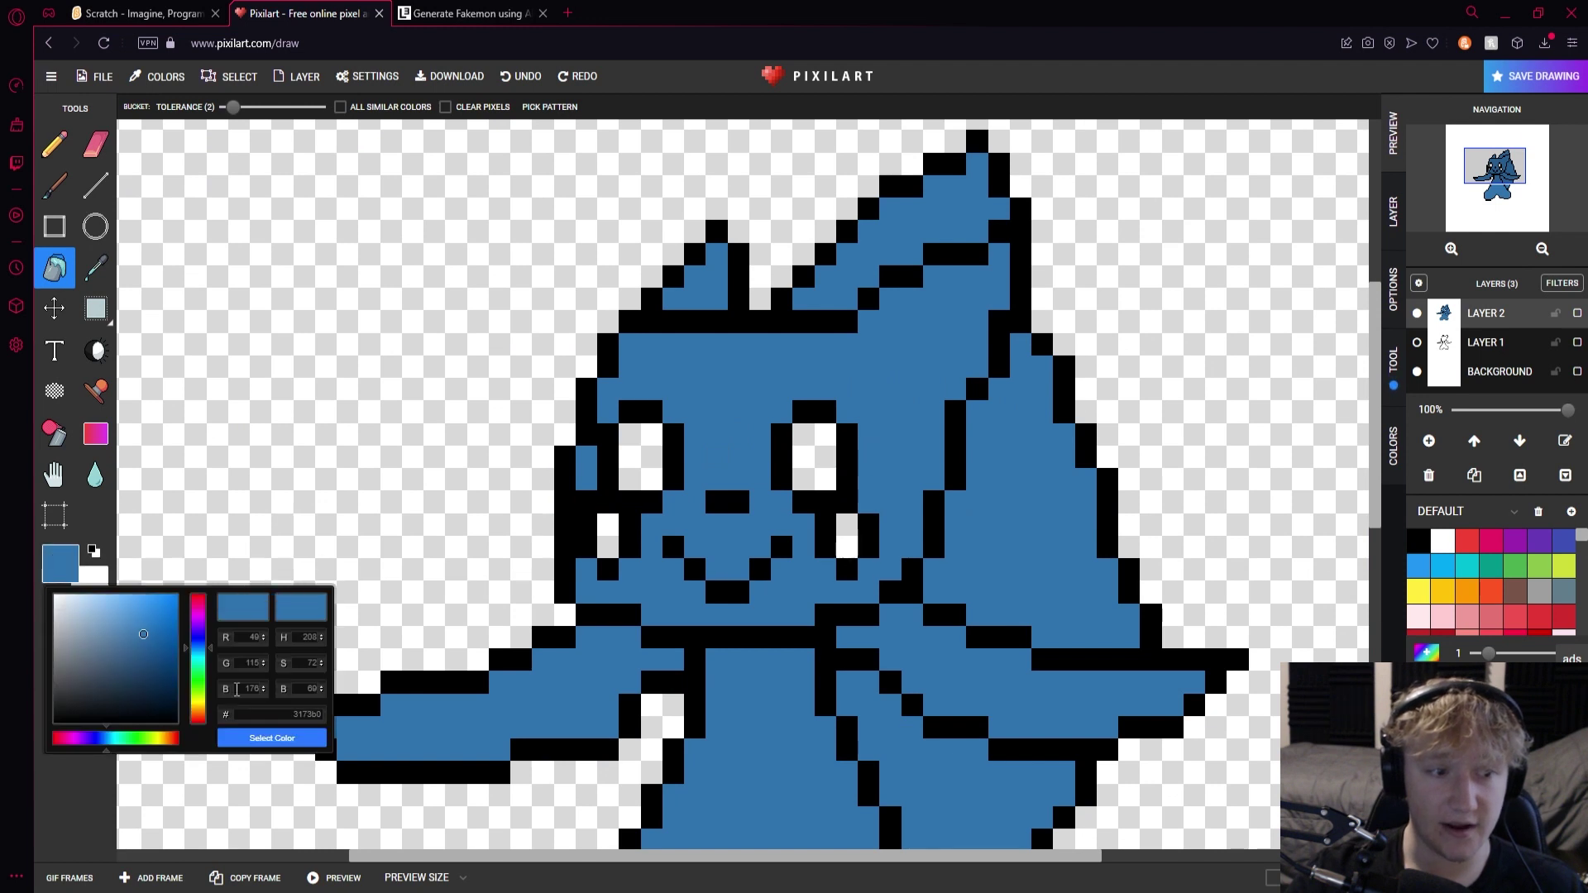
{"action": "left_click", "coordinate": [199, 601]}
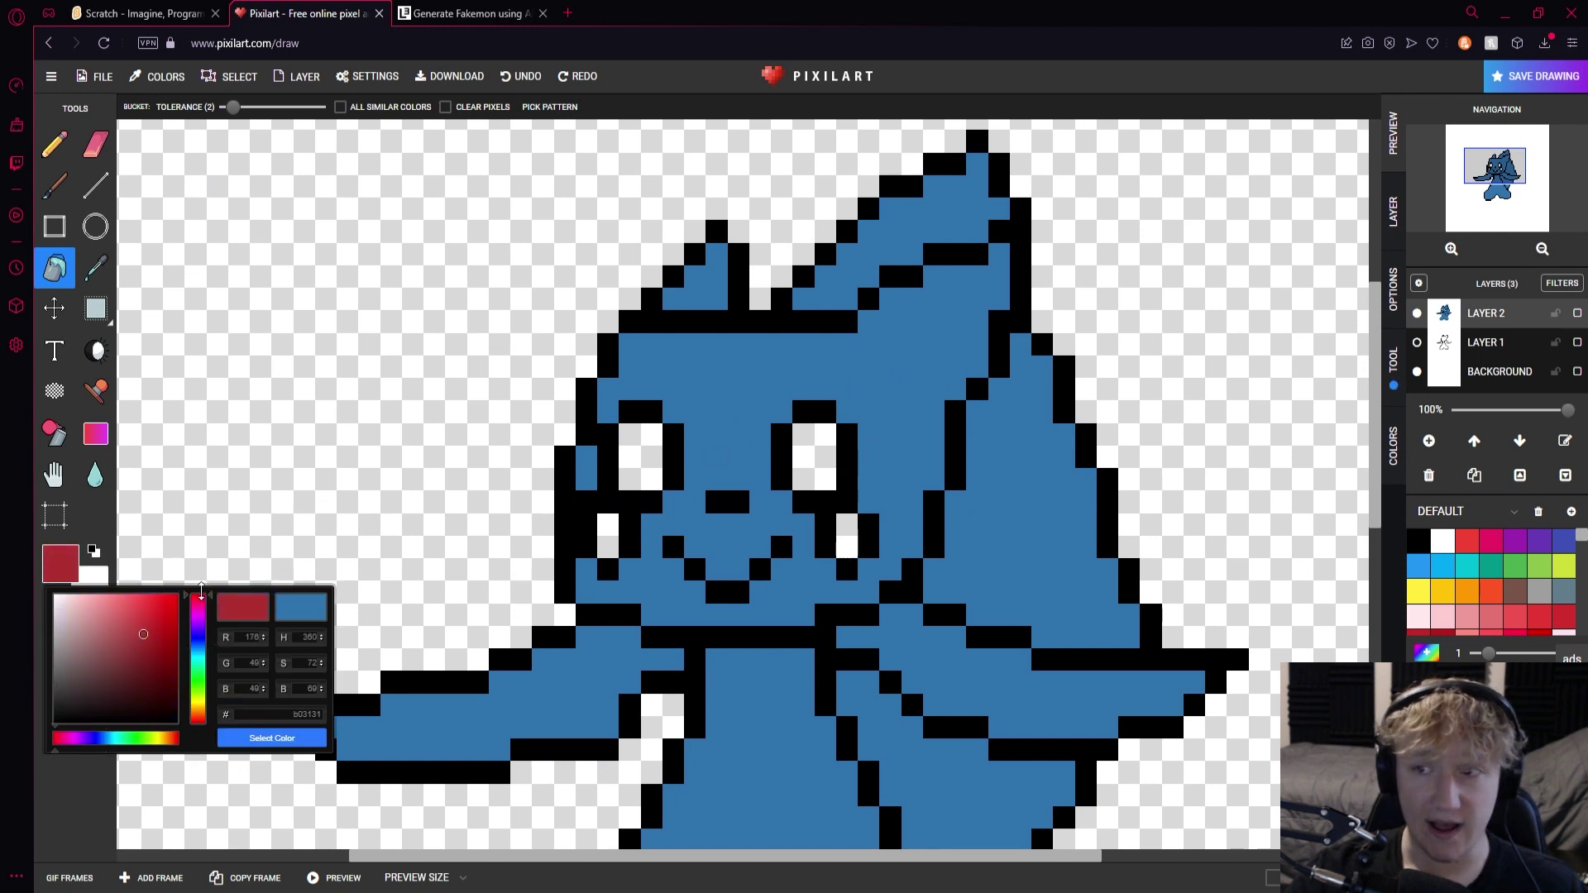
{"action": "left_click", "coordinate": [155, 636]}
{"action": "left_click_drag", "start_coordinate": [149, 630], "coordinate": [141, 623]}
{"action": "left_click", "coordinate": [272, 738]}
{"action": "left_click", "coordinate": [651, 478]}
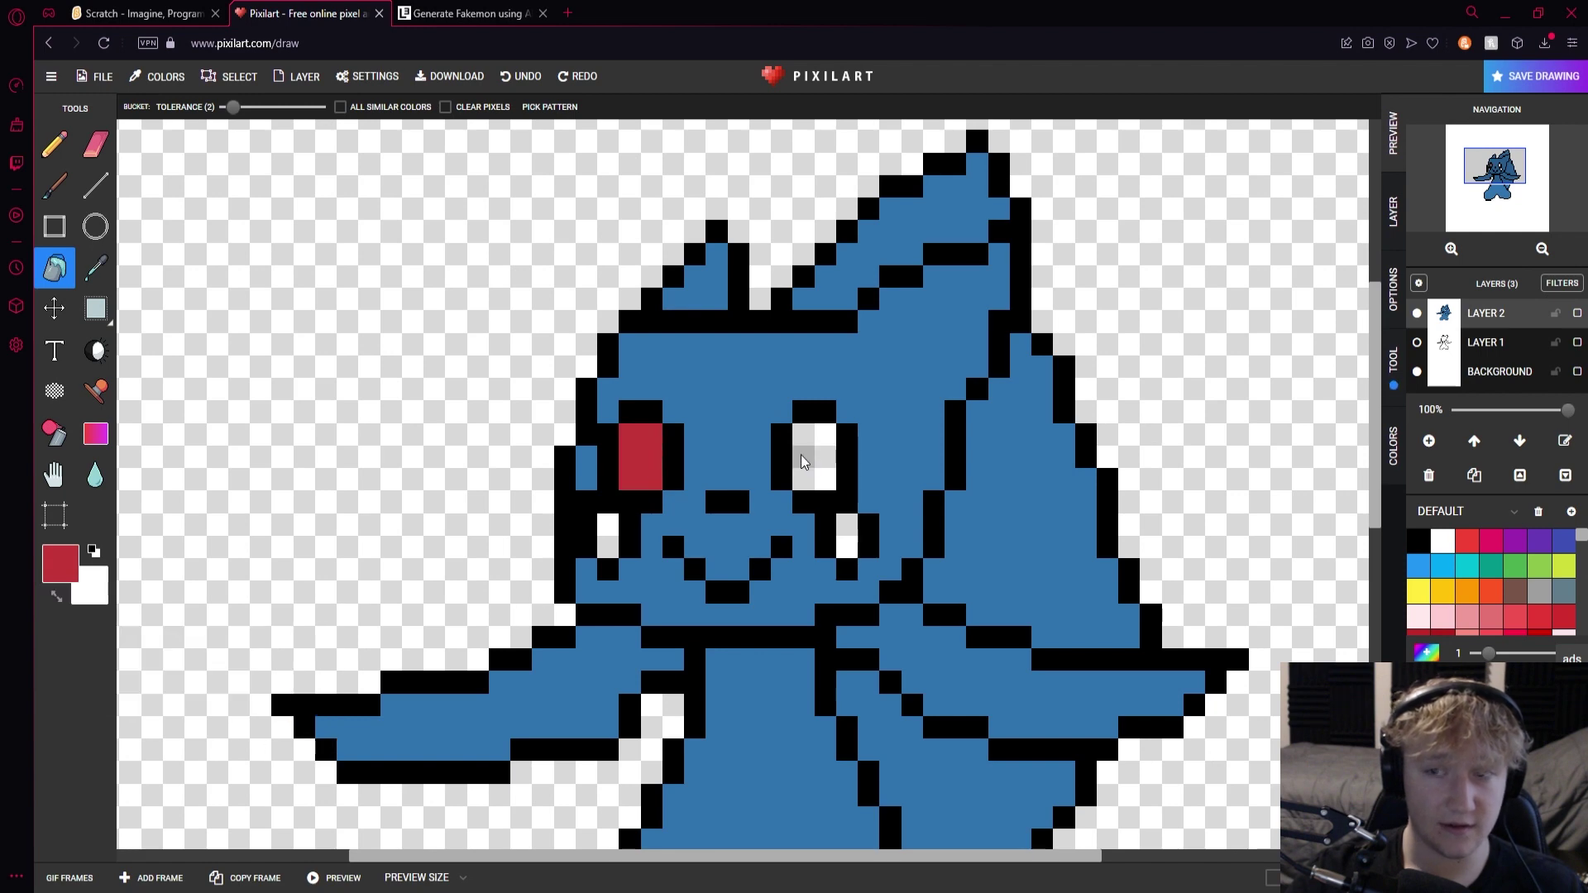
{"action": "left_click", "coordinate": [815, 456]}
{"action": "left_click", "coordinate": [846, 536]}
{"action": "left_click", "coordinate": [608, 526]}
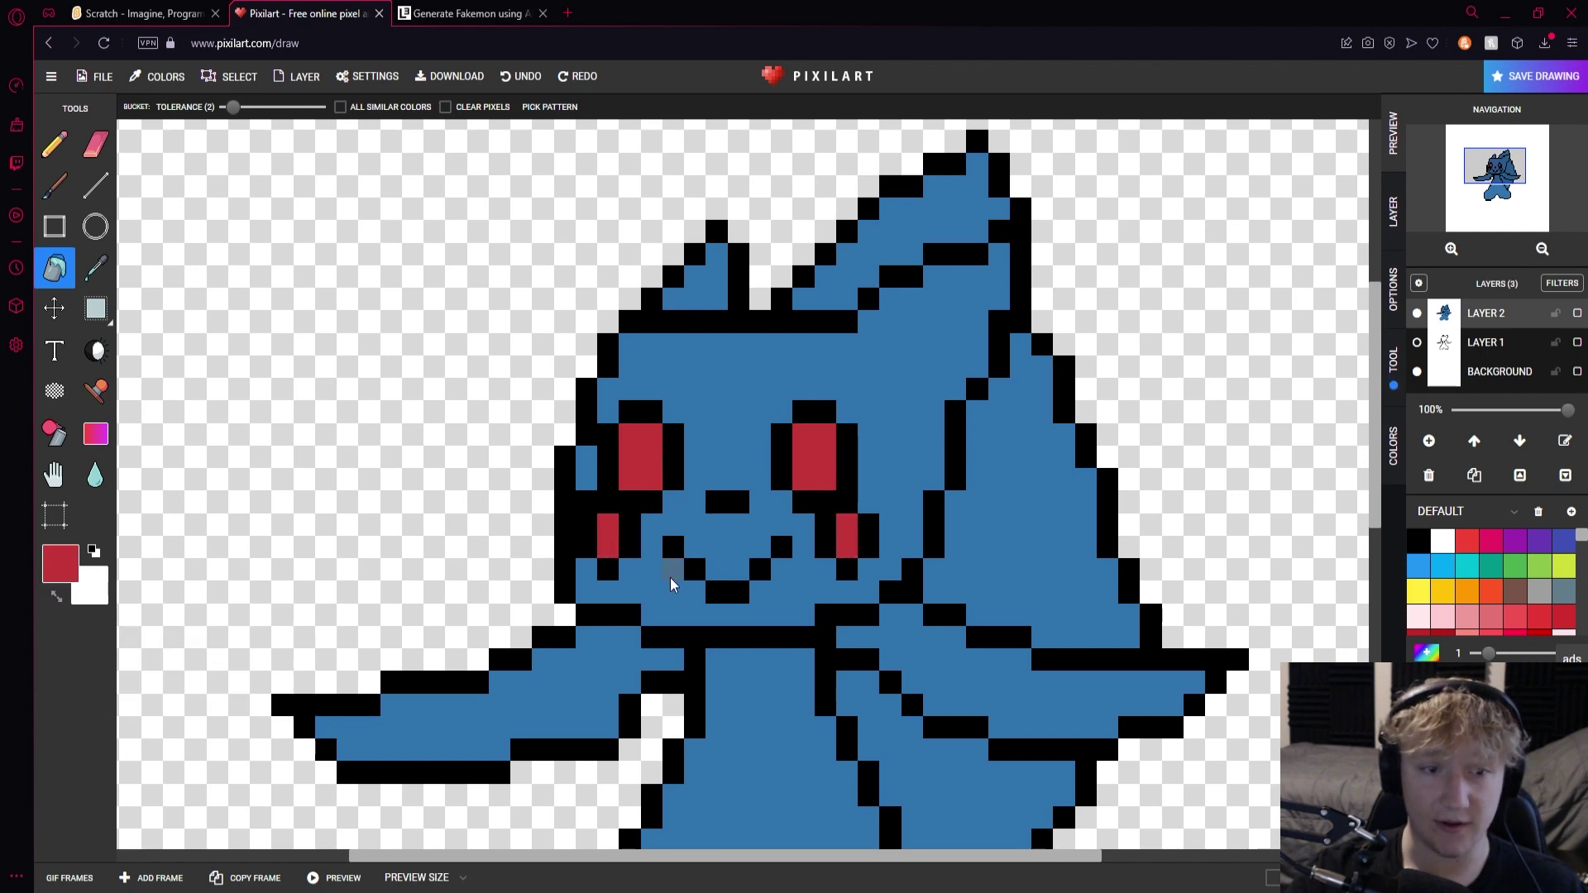
Sample the body's blue with the Color Picker as the primary colour
{"action": "scroll", "coordinate": [734, 583], "scroll_direction": "down", "scroll_amount": 3}
{"action": "scroll", "coordinate": [827, 463], "scroll_direction": "up", "scroll_amount": 2}
{"action": "left_click_drag", "start_coordinate": [1376, 579], "coordinate": [1386, 542]}
{"action": "left_click_drag", "start_coordinate": [772, 850], "coordinate": [705, 859]}
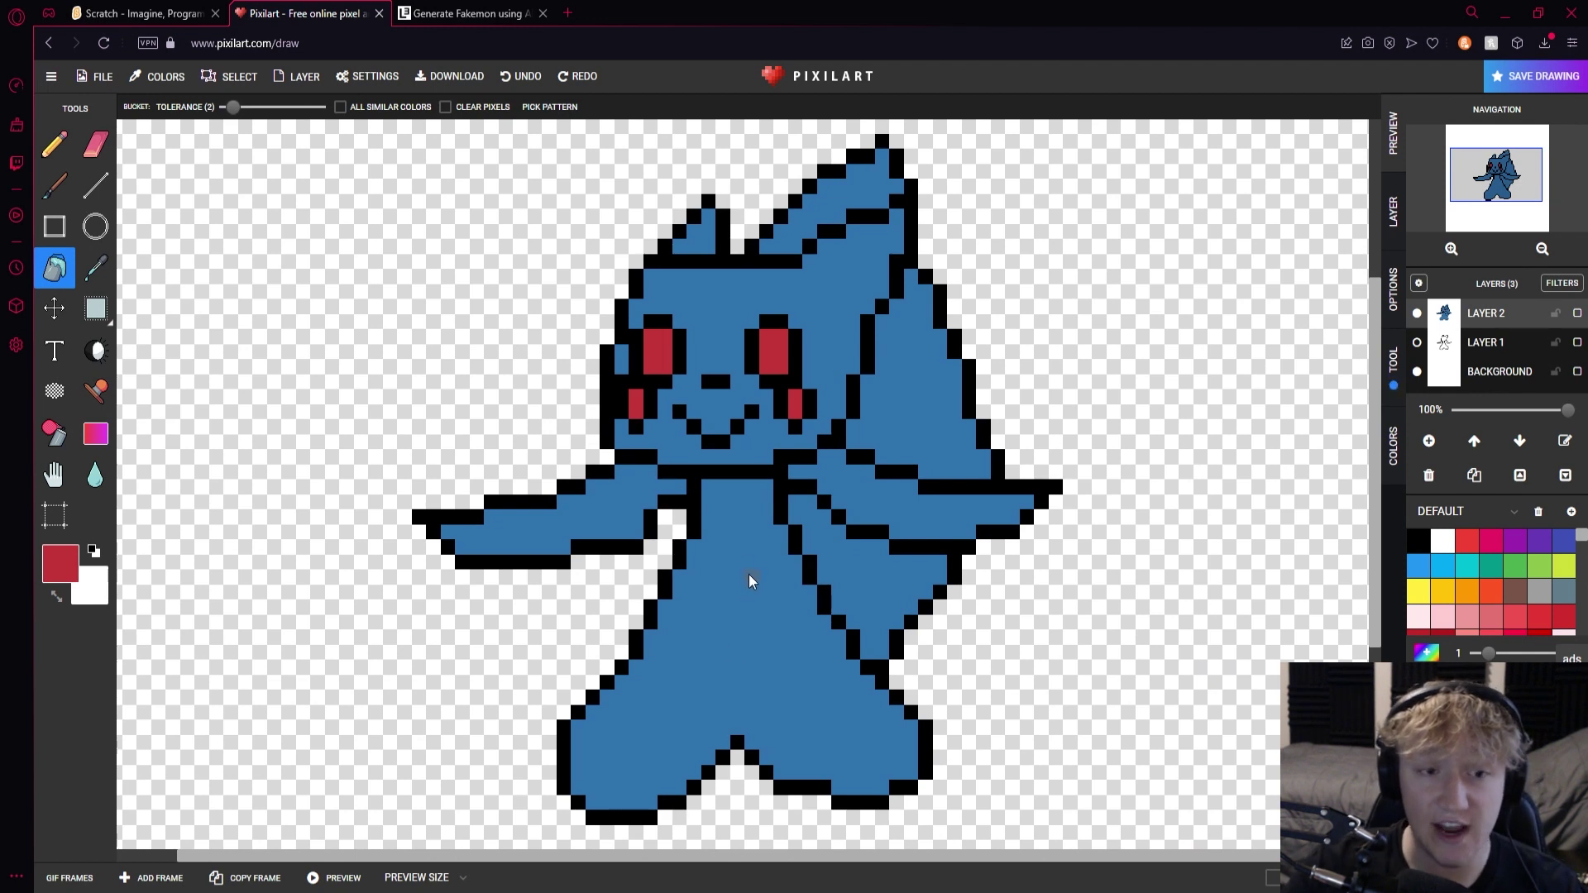
{"action": "left_click", "coordinate": [94, 269]}
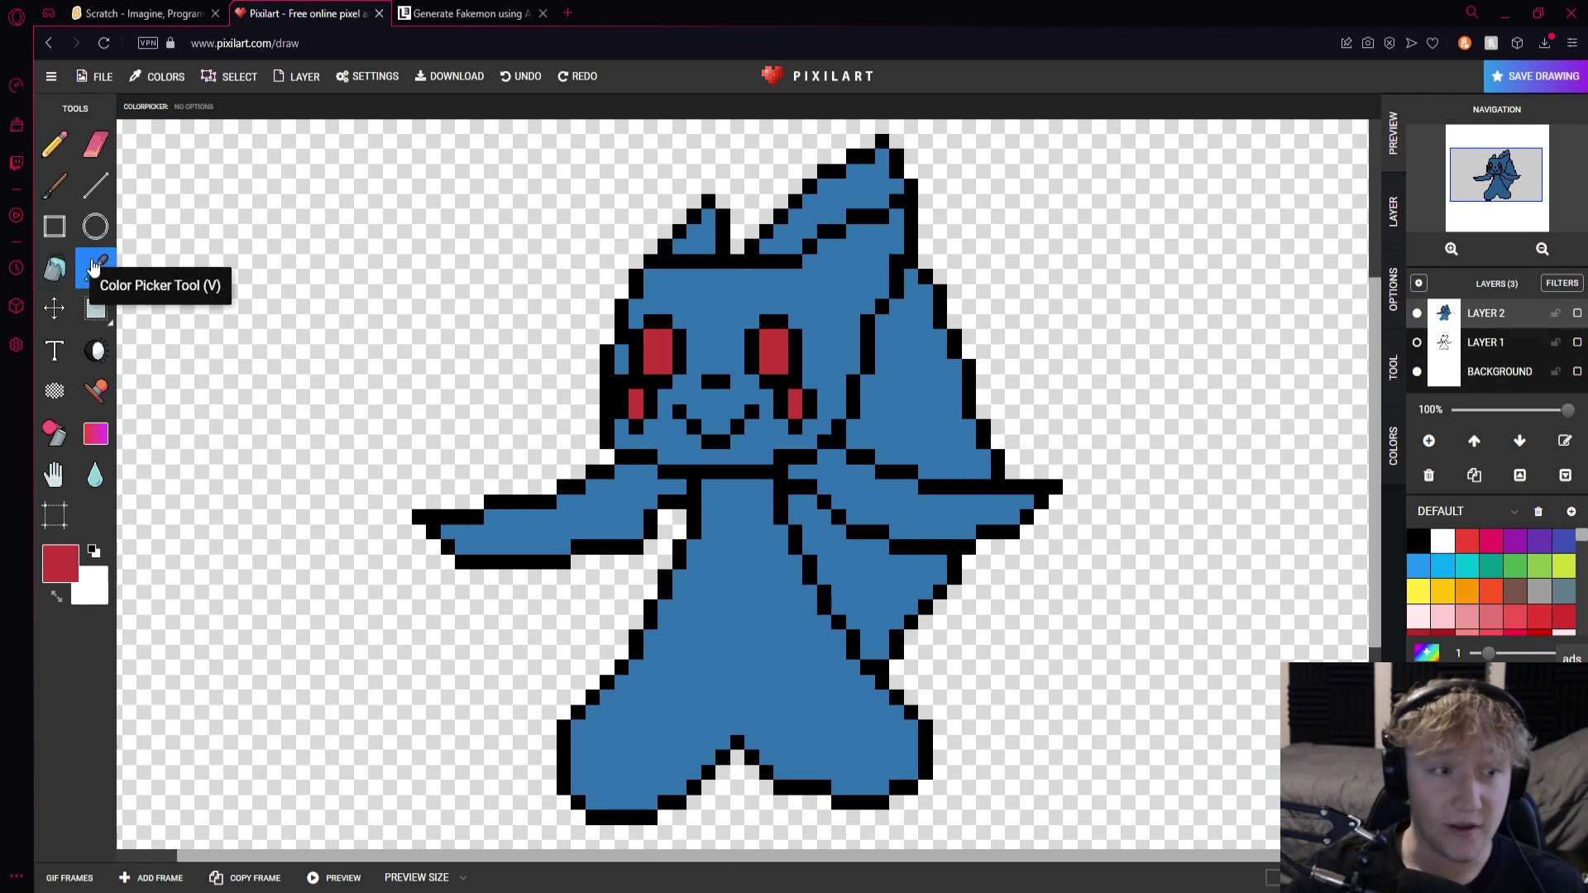
{"action": "left_click", "coordinate": [745, 653]}
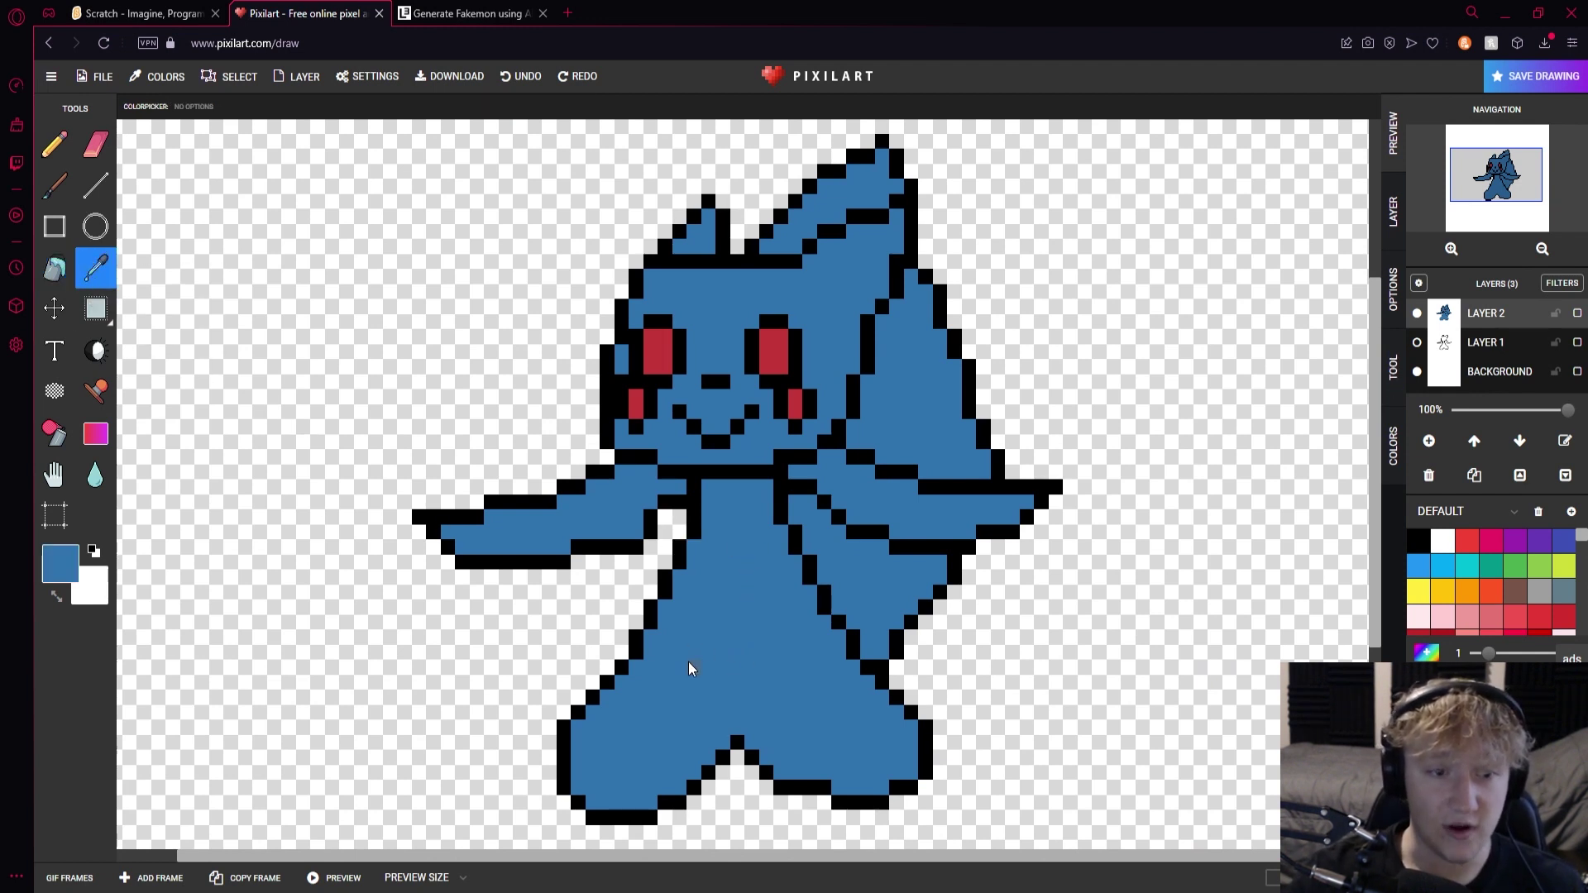
Alternately sample the foot's black outline and its blue fill with the Color Picker, ending on blue
{"action": "scroll", "coordinate": [684, 660], "scroll_direction": "up", "scroll_amount": 3}
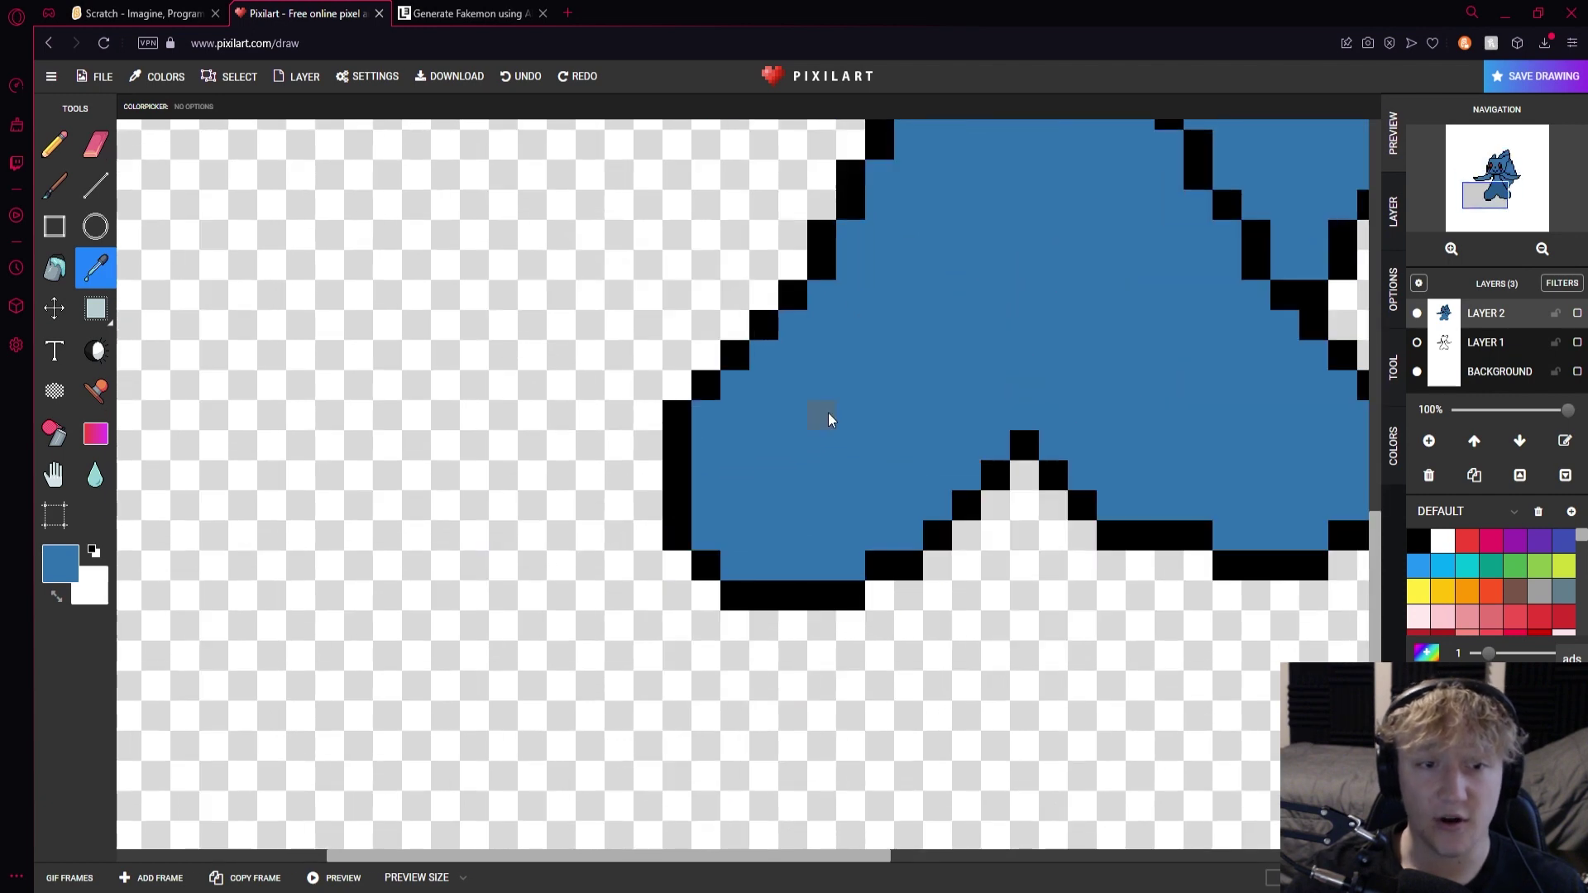
{"action": "left_click", "coordinate": [658, 550]}
{"action": "left_click", "coordinate": [693, 584]}
{"action": "left_click", "coordinate": [659, 592]}
{"action": "left_click", "coordinate": [711, 592]}
{"action": "left_click", "coordinate": [614, 589]}
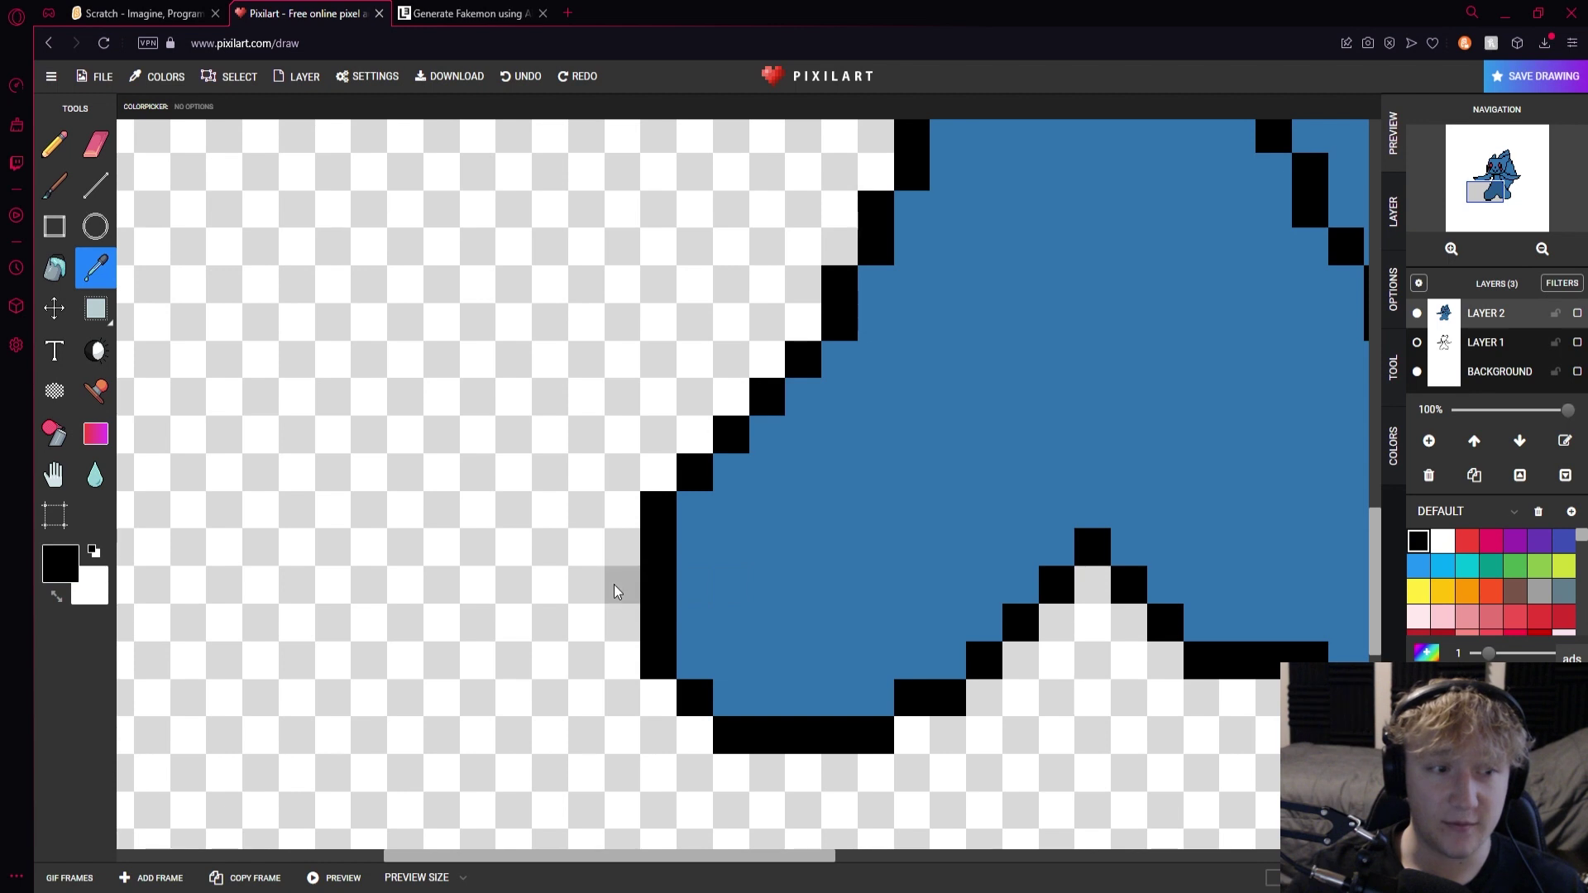
{"action": "left_click", "coordinate": [717, 600]}
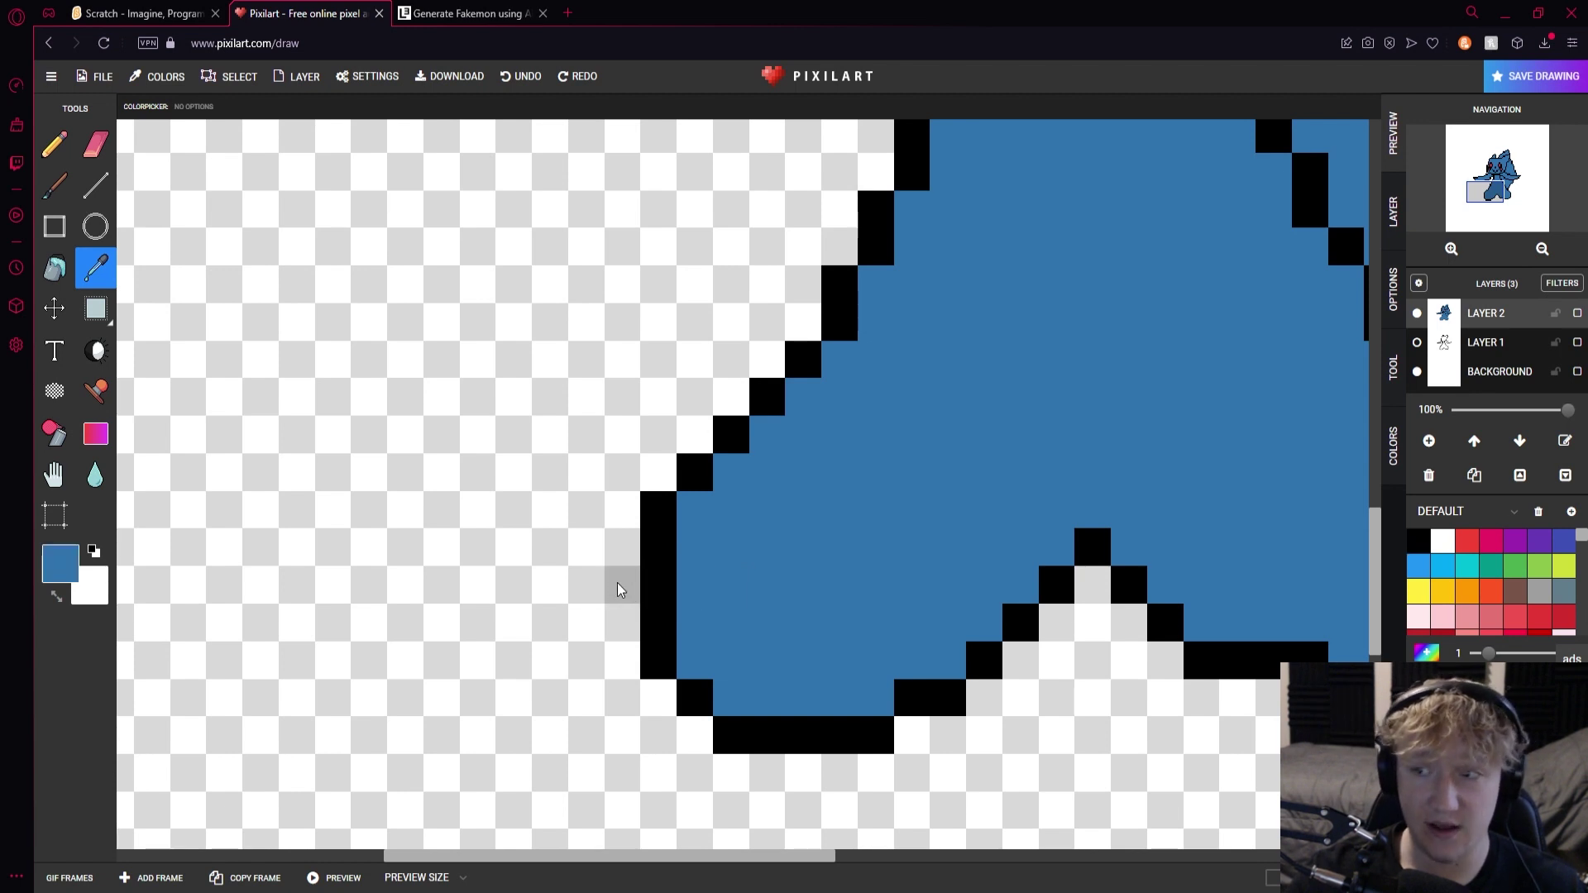
{"action": "left_click", "coordinate": [620, 587]}
{"action": "left_click", "coordinate": [845, 597]}
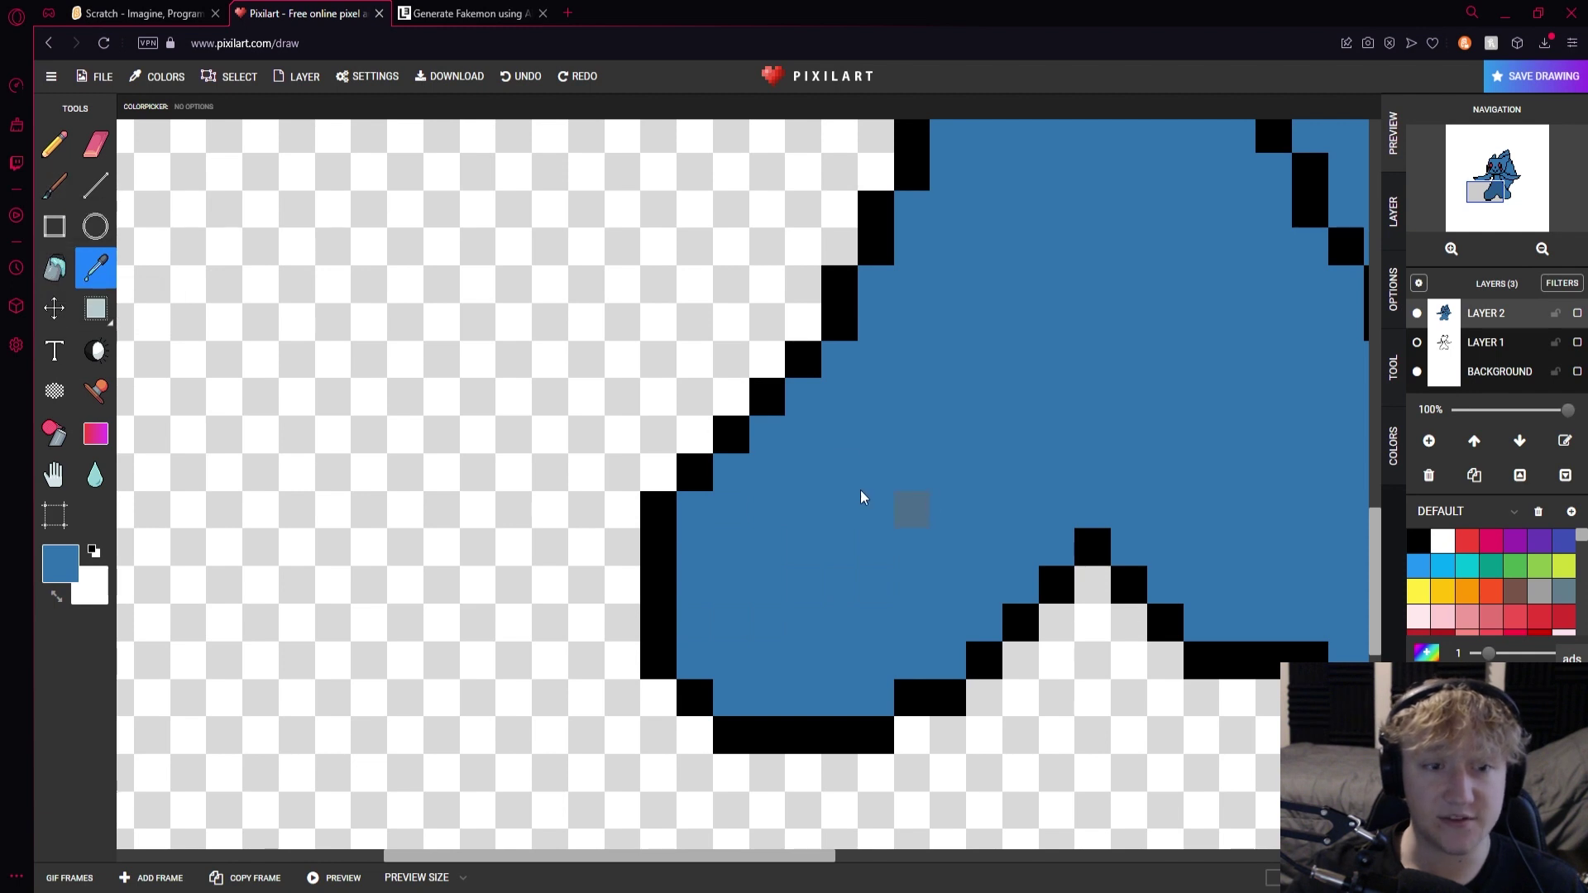
{"action": "left_click", "coordinate": [690, 471]}
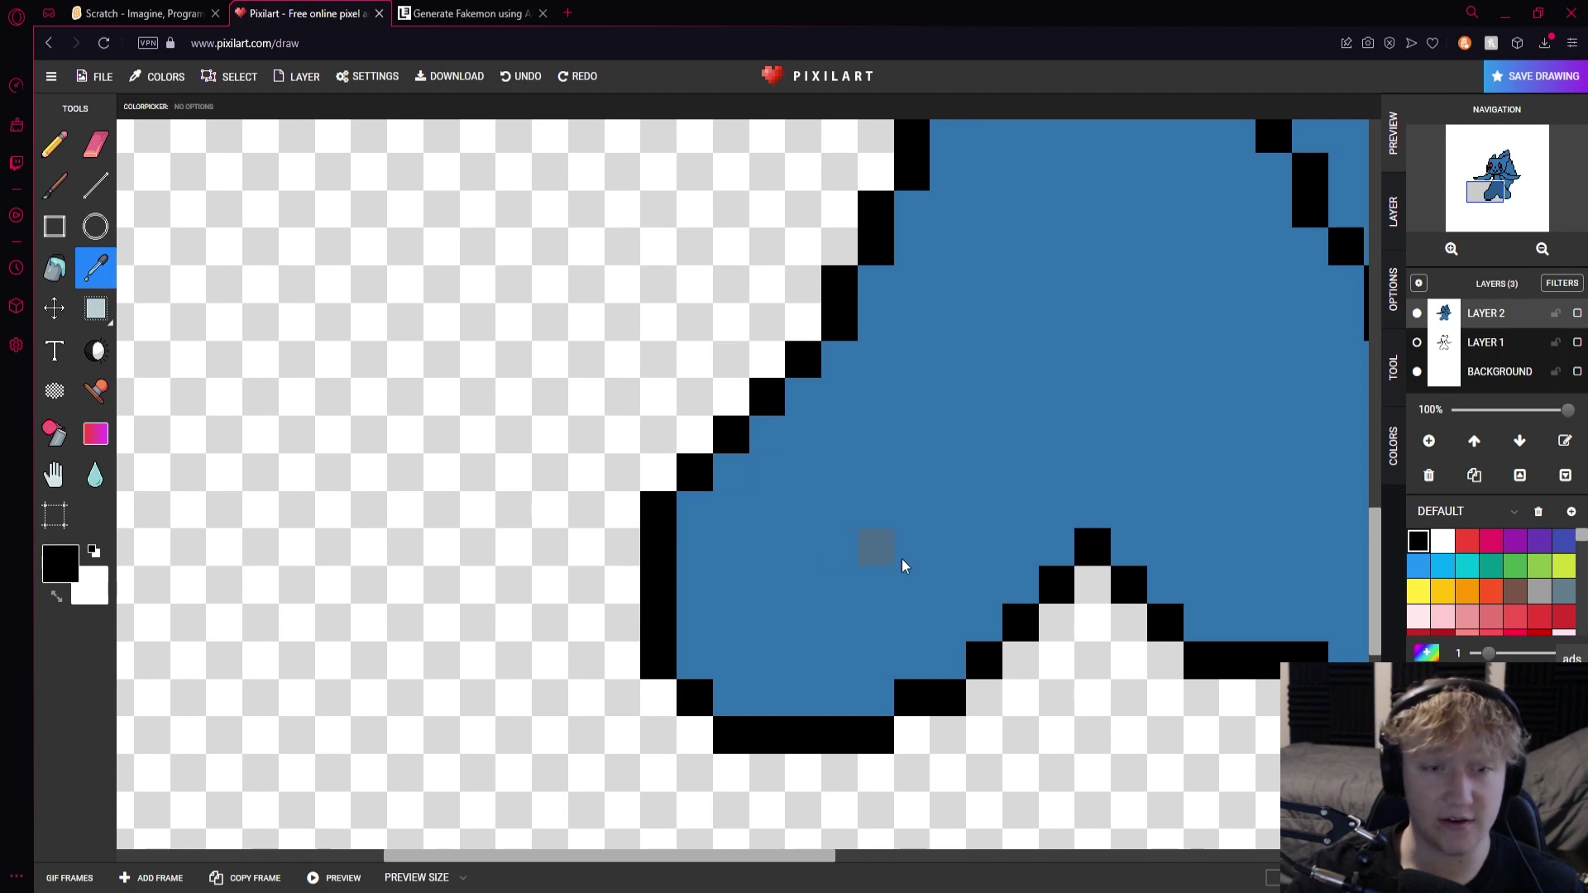
{"action": "scroll", "coordinate": [877, 529], "scroll_direction": "down", "scroll_amount": 2}
{"action": "left_click", "coordinate": [672, 414]}
Switch to the Pencil tool and set the primary colour to lime from the Default palette
{"action": "key", "text": "p"}
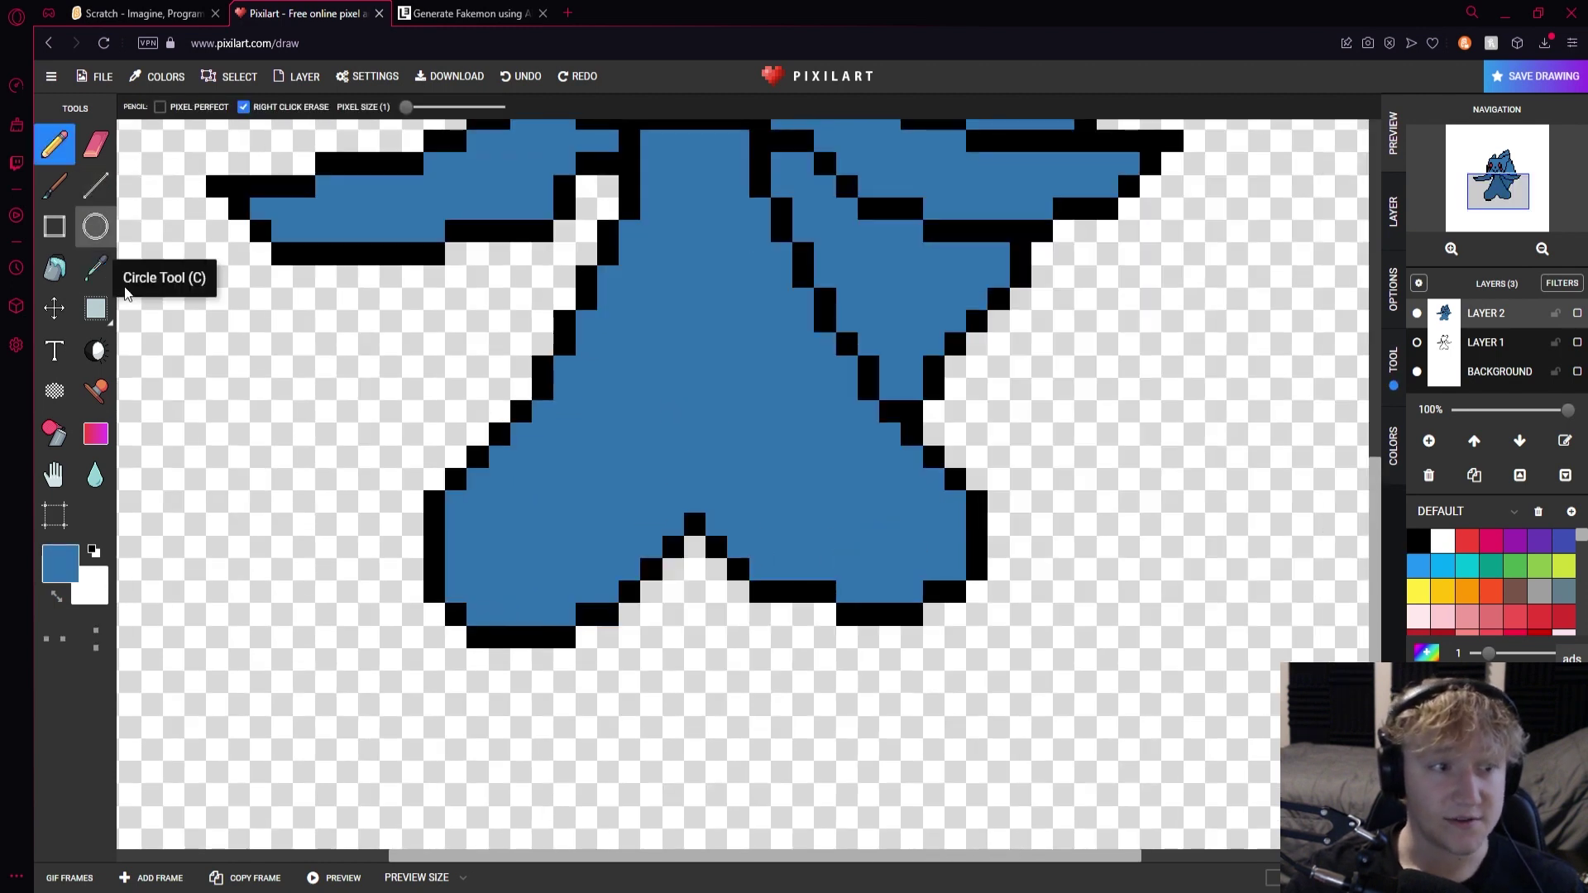
{"action": "left_click", "coordinate": [60, 563]}
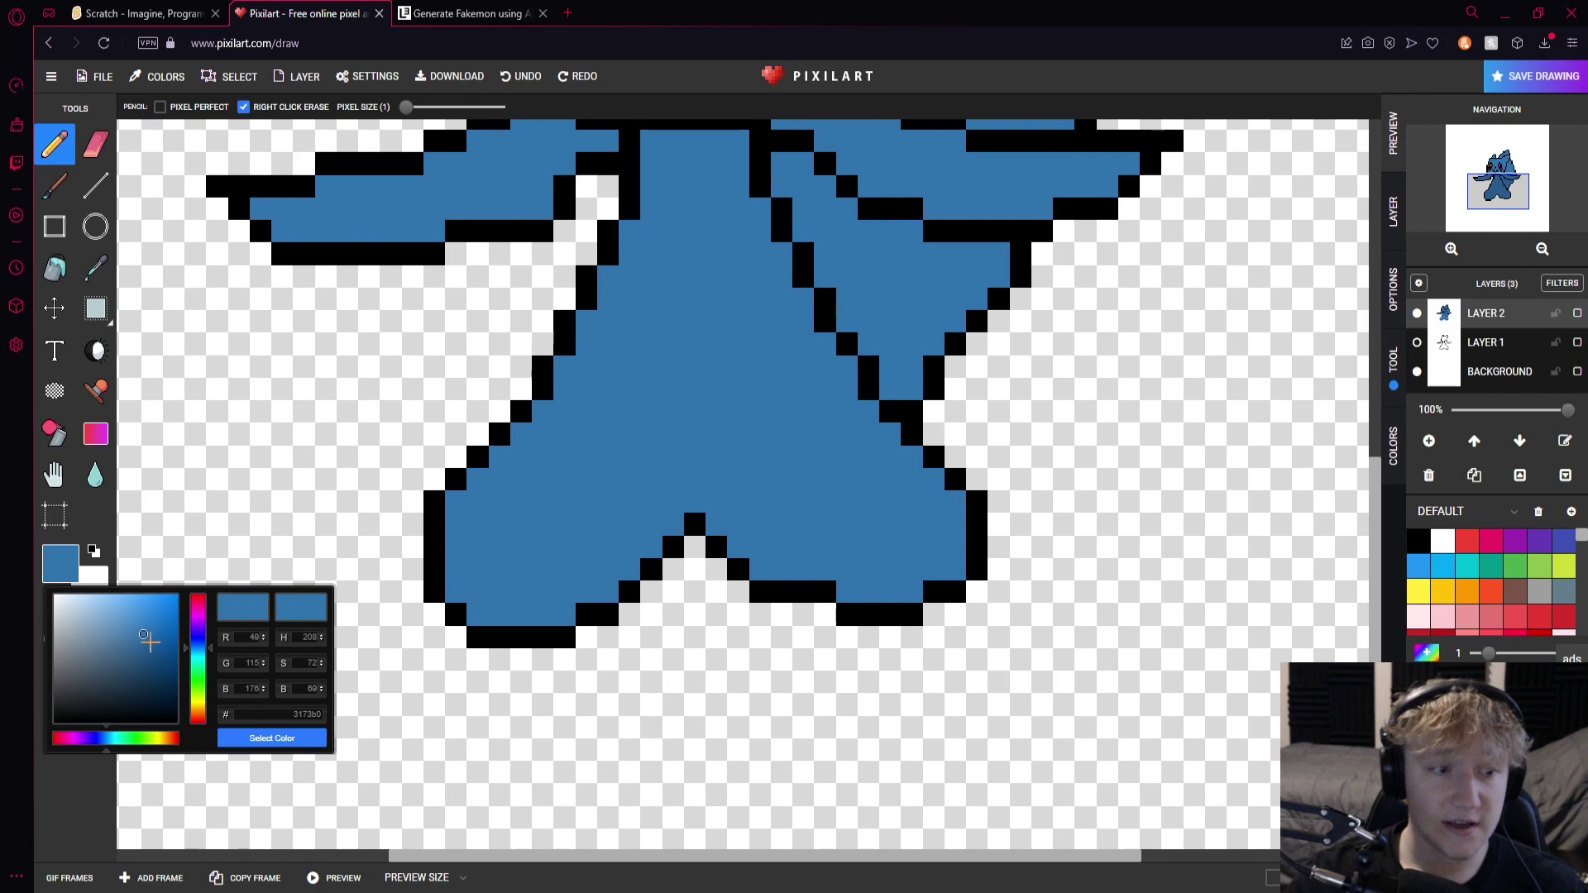
{"action": "scroll", "coordinate": [500, 551], "scroll_direction": "down", "scroll_amount": 3}
{"action": "left_click", "coordinate": [1258, 503]}
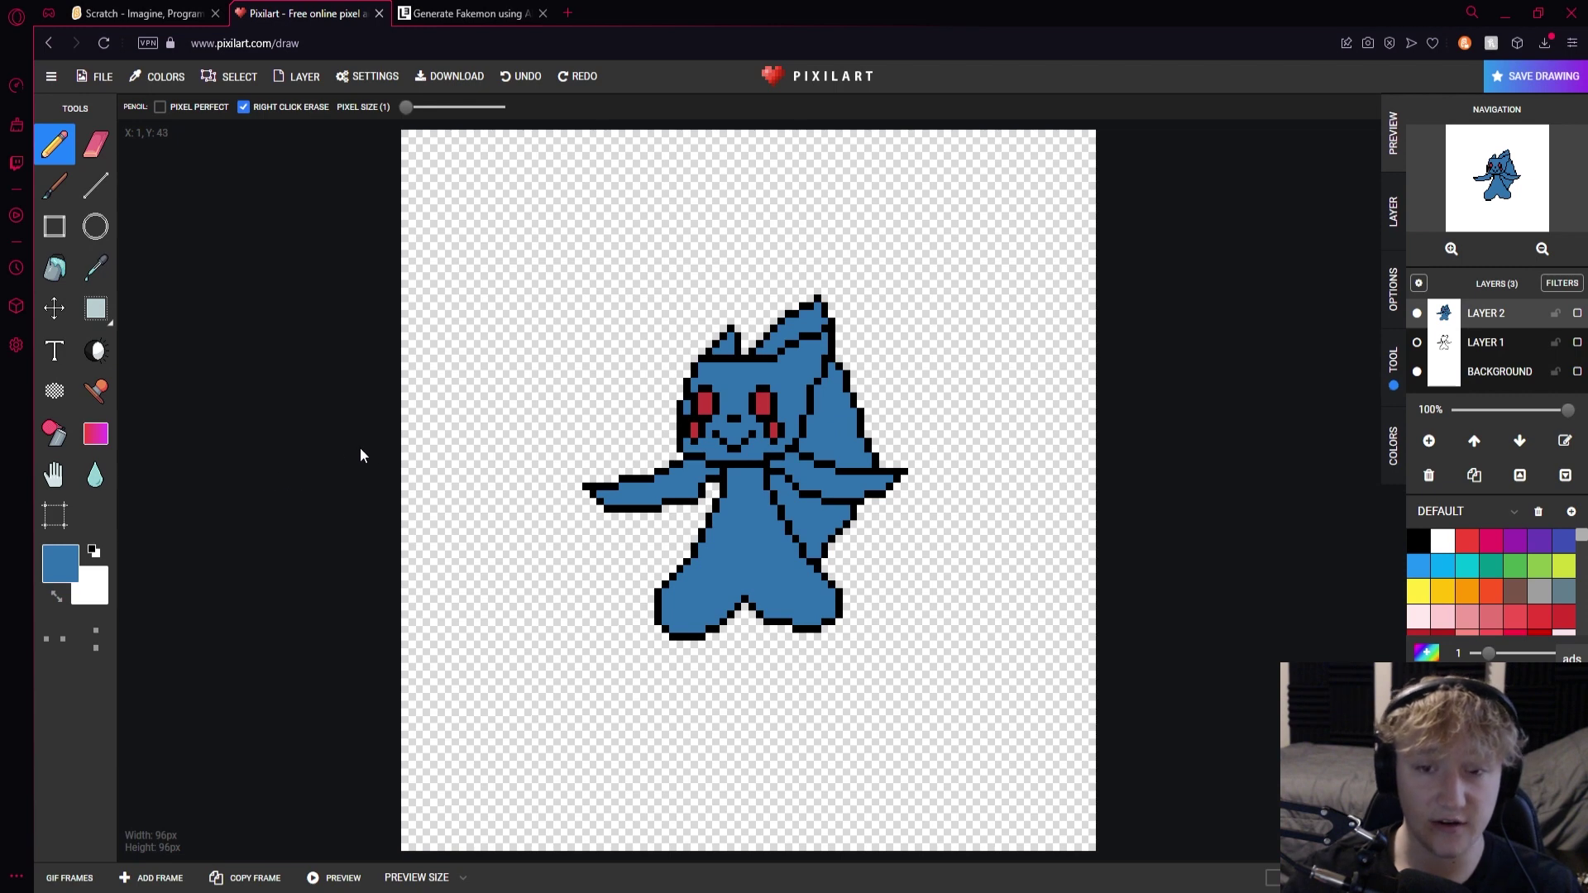
{"action": "left_click", "coordinate": [1564, 566]}
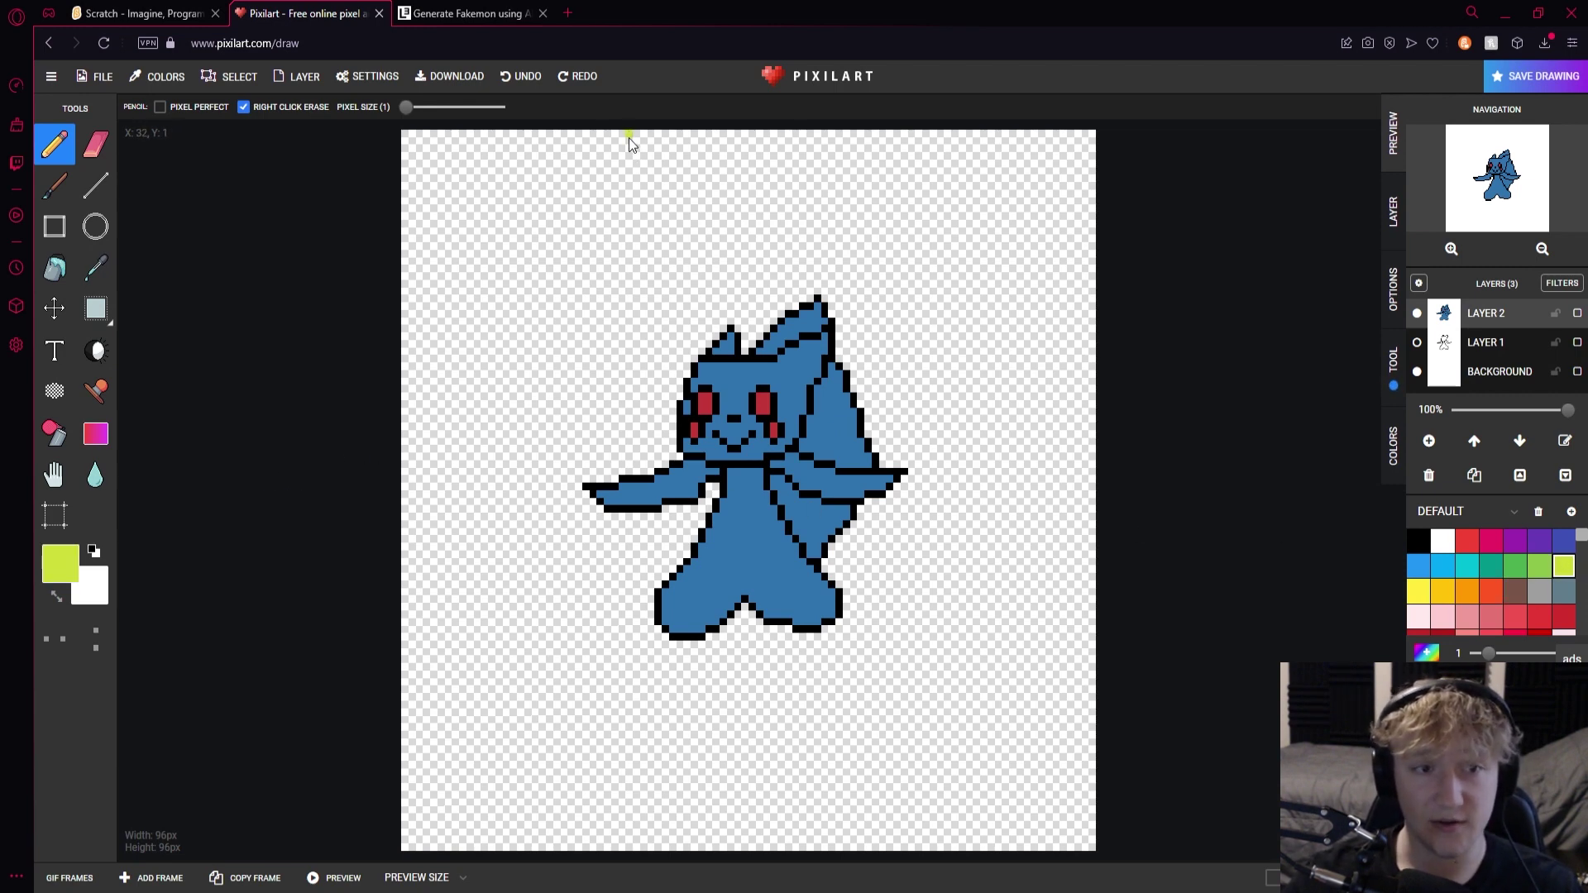
Try sketching a lime sun arc in the canvas's upper-left corner with freehand rays spreading from it on Layer 2
{"action": "left_click_drag", "start_coordinate": [425, 351], "coordinate": [519, 699]}
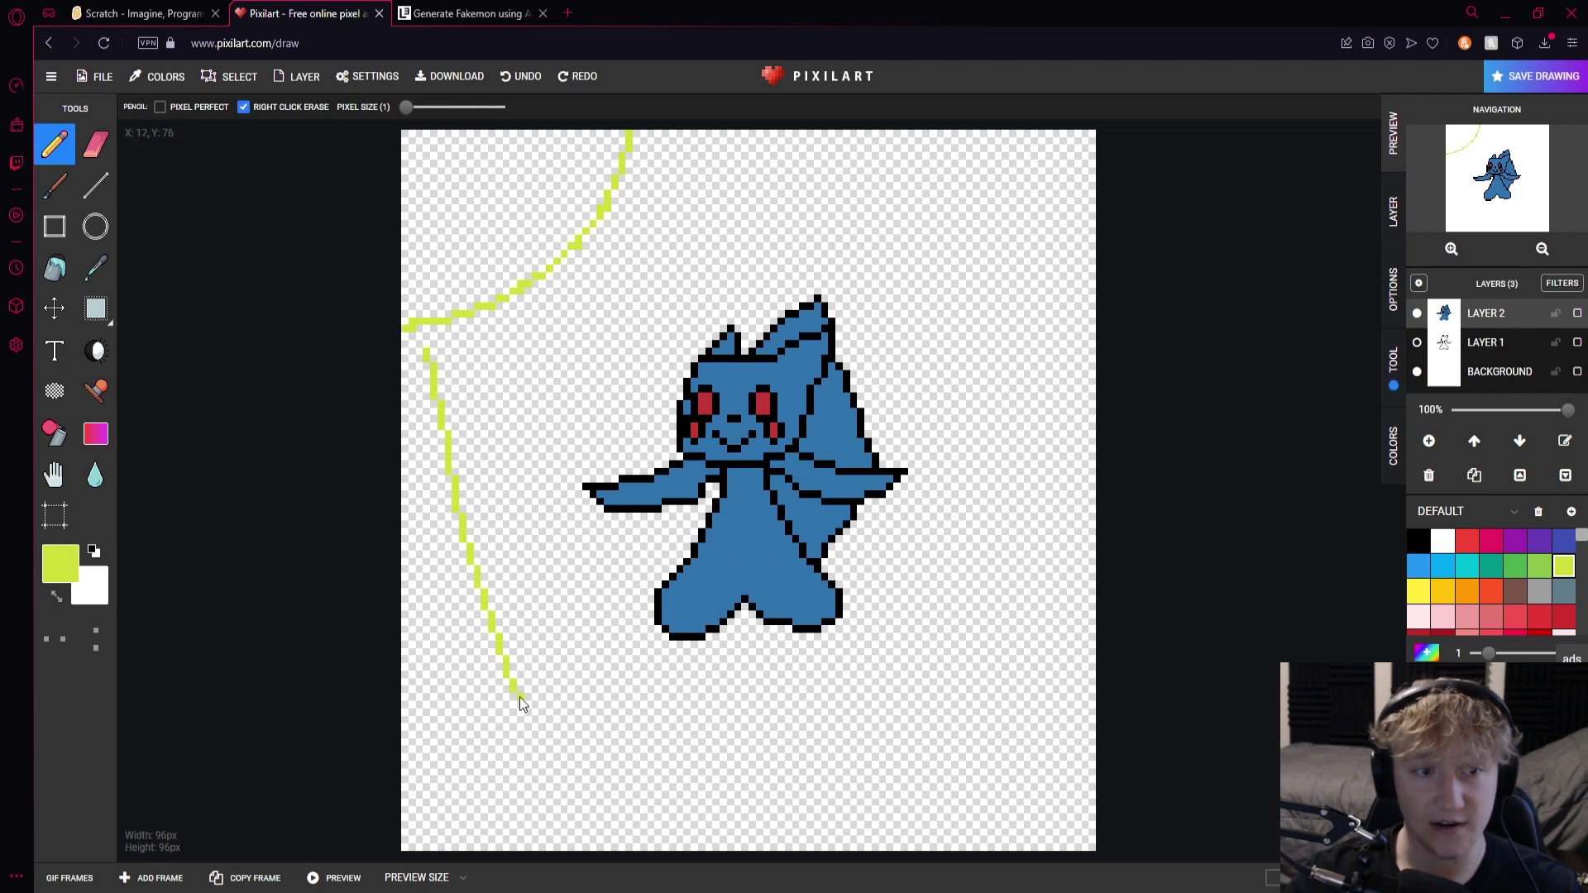
{"action": "left_click_drag", "start_coordinate": [805, 316], "coordinate": [823, 313]}
{"action": "left_click_drag", "start_coordinate": [678, 163], "coordinate": [1089, 247]}
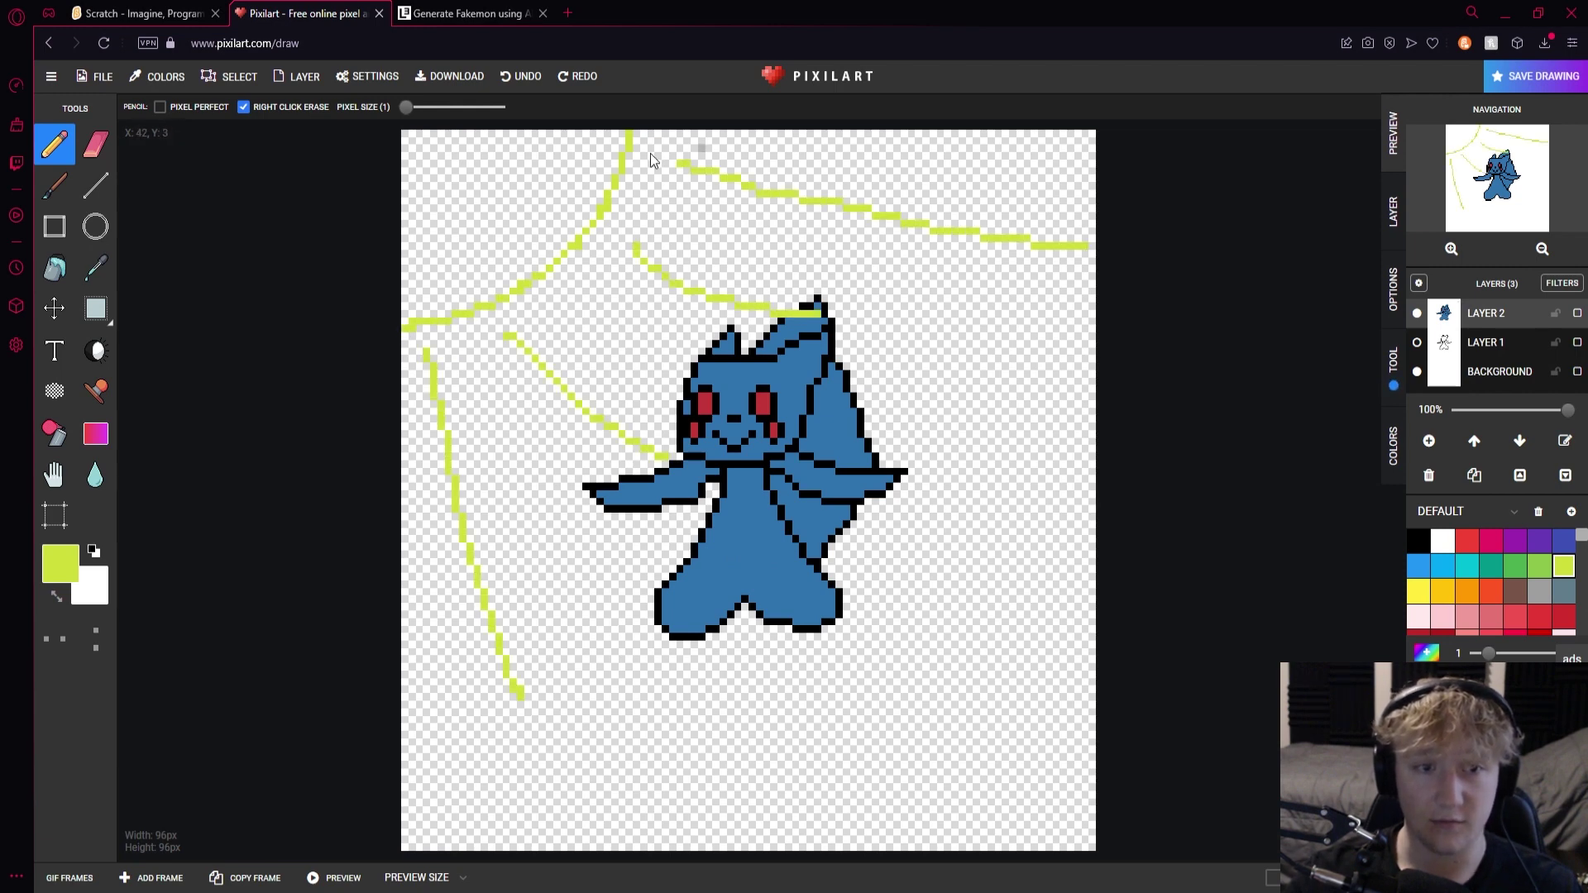
Undo all the lime sun and ray strokes on Layer 2
{"action": "key", "text": "ctrl+z"}
{"action": "key", "text": "ctrl+z"}
{"action": "key", "text": "ctrl+z"}
{"action": "key", "text": "ctrl+z"}
{"action": "key", "text": "ctrl+z"}
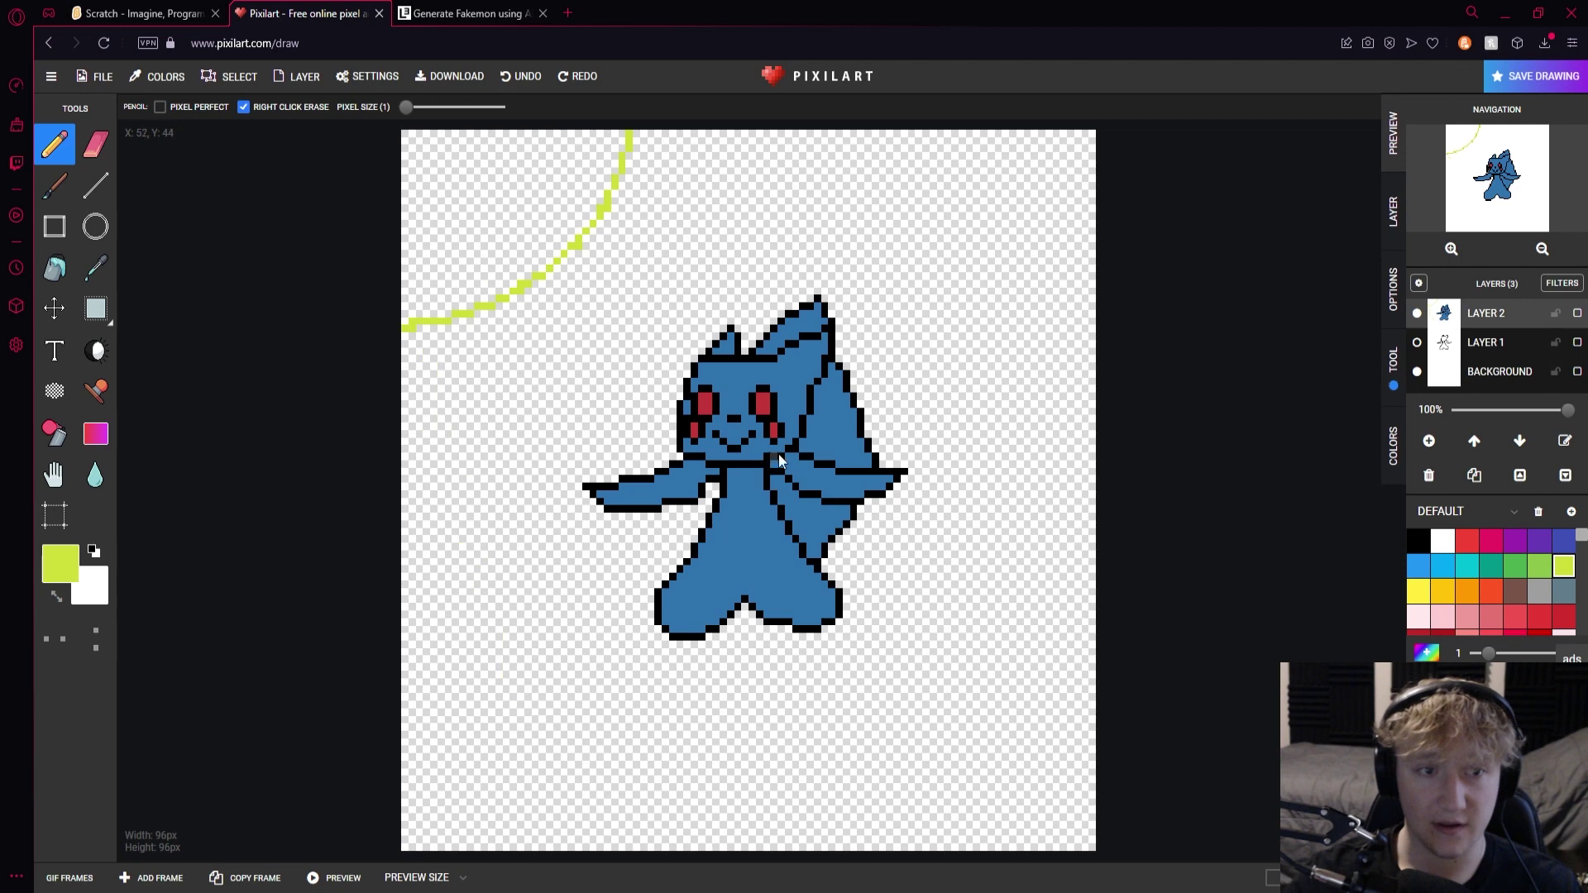
{"action": "key", "text": "ctrl+z"}
Add a new layer and draw a solid lime quarter sun in the canvas's upper-left corner, then return to the Pencil tool
{"action": "left_click", "coordinate": [1428, 441]}
{"action": "left_click_drag", "start_coordinate": [579, 142], "coordinate": [408, 274]}
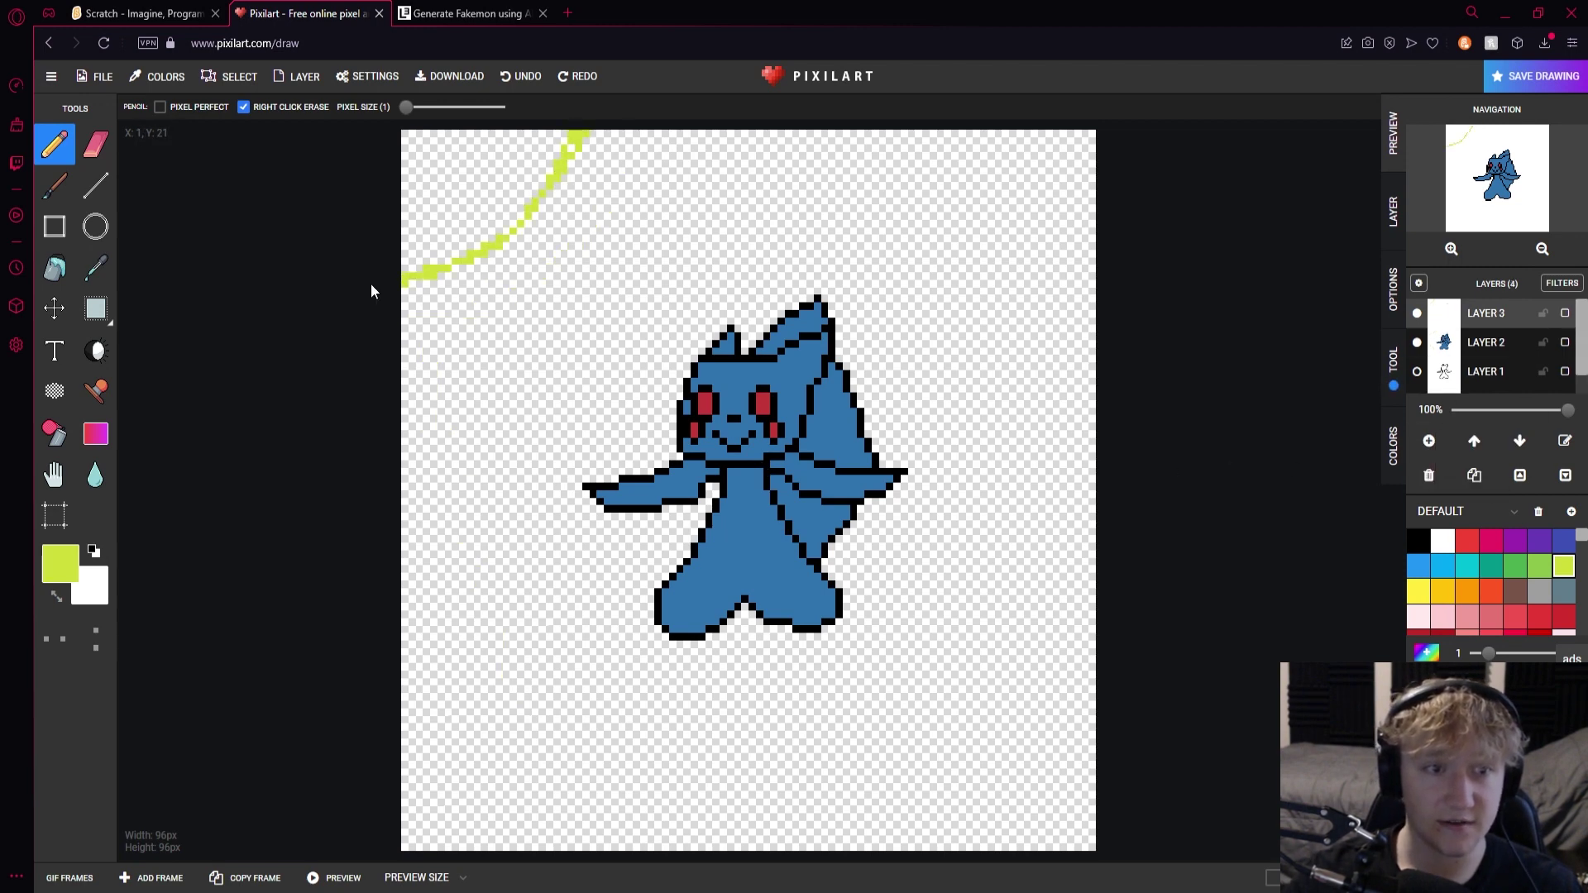
{"action": "left_click", "coordinate": [54, 269]}
{"action": "left_click", "coordinate": [440, 184]}
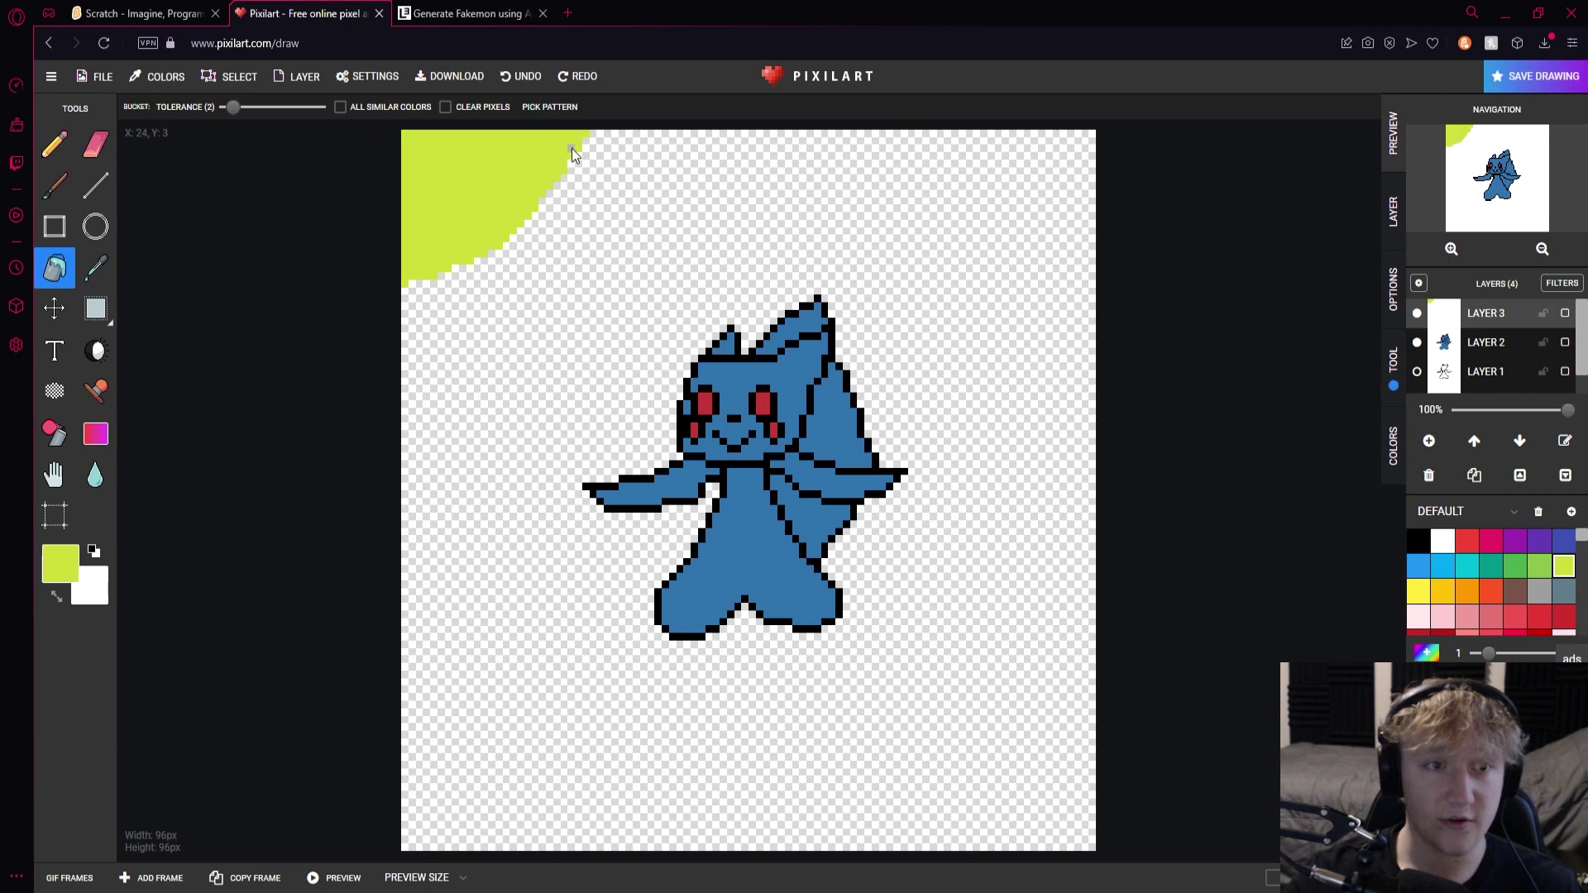
{"action": "left_click", "coordinate": [53, 145]}
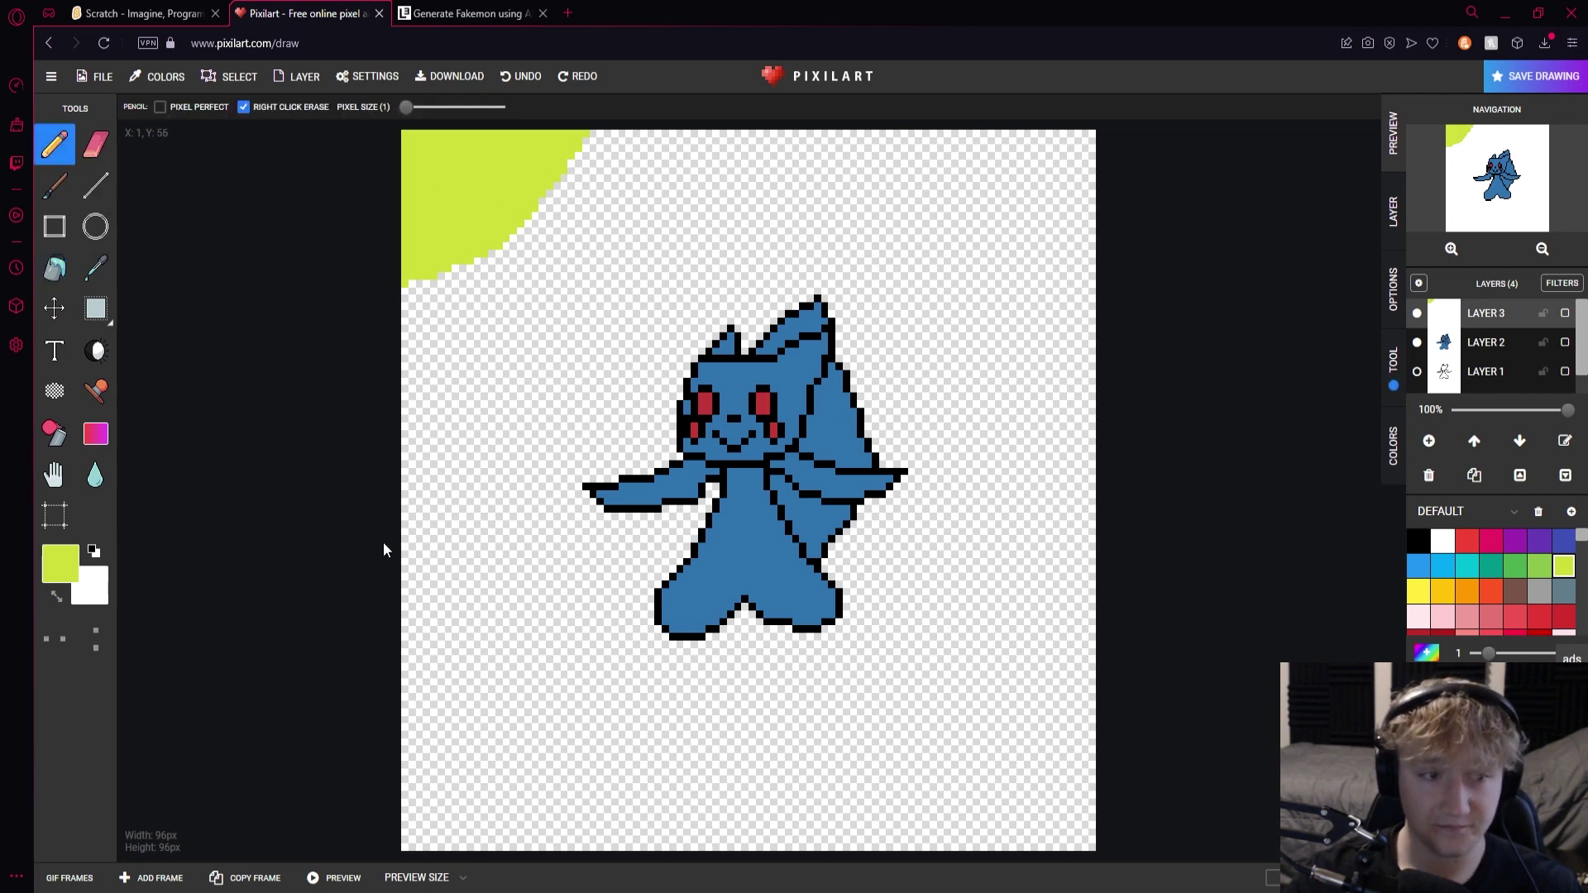
Sample the creature's body blue and set the primary colour to a slightly darker shade of it
{"action": "left_click", "coordinate": [96, 268]}
{"action": "left_click", "coordinate": [723, 568]}
{"action": "left_click", "coordinate": [62, 567]}
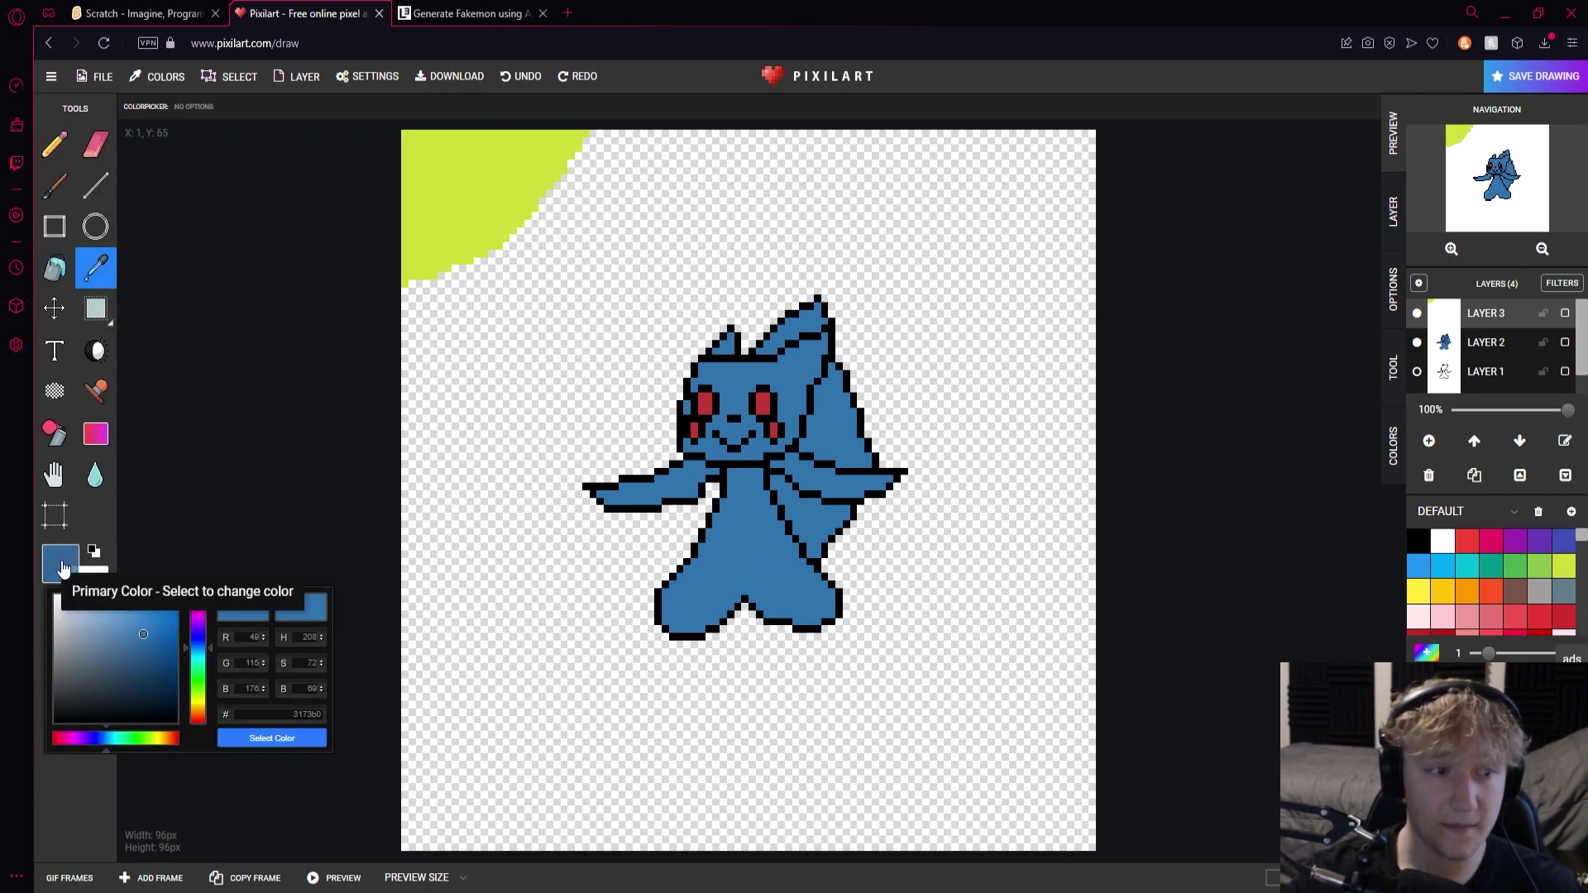
{"action": "left_click", "coordinate": [152, 645]}
{"action": "left_click", "coordinate": [248, 741]}
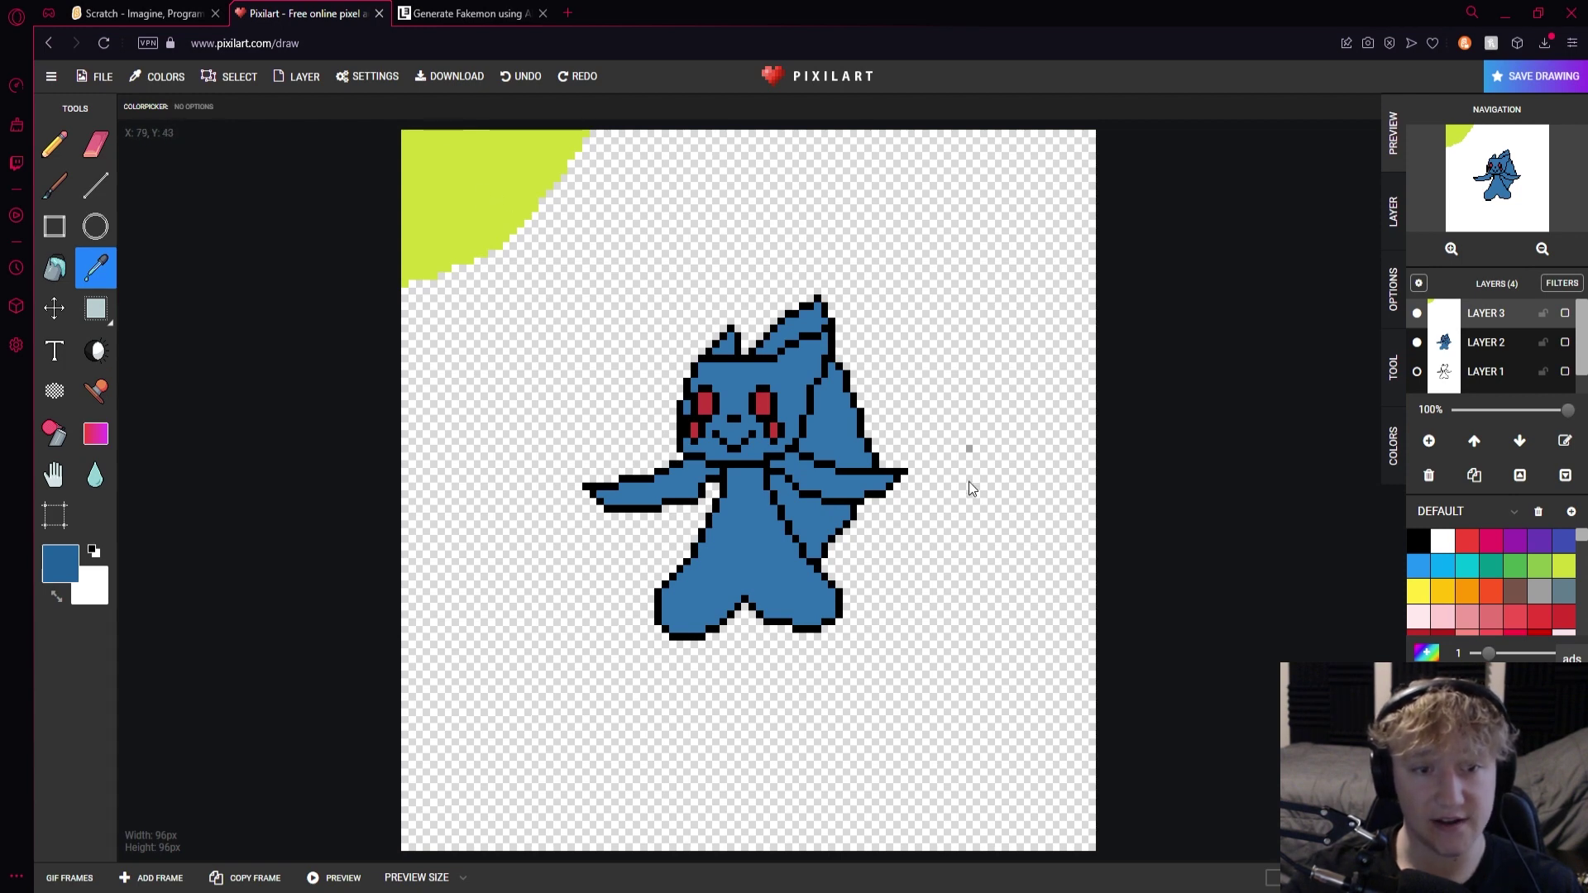
{"action": "scroll", "coordinate": [898, 463], "scroll_direction": "up", "scroll_amount": 5}
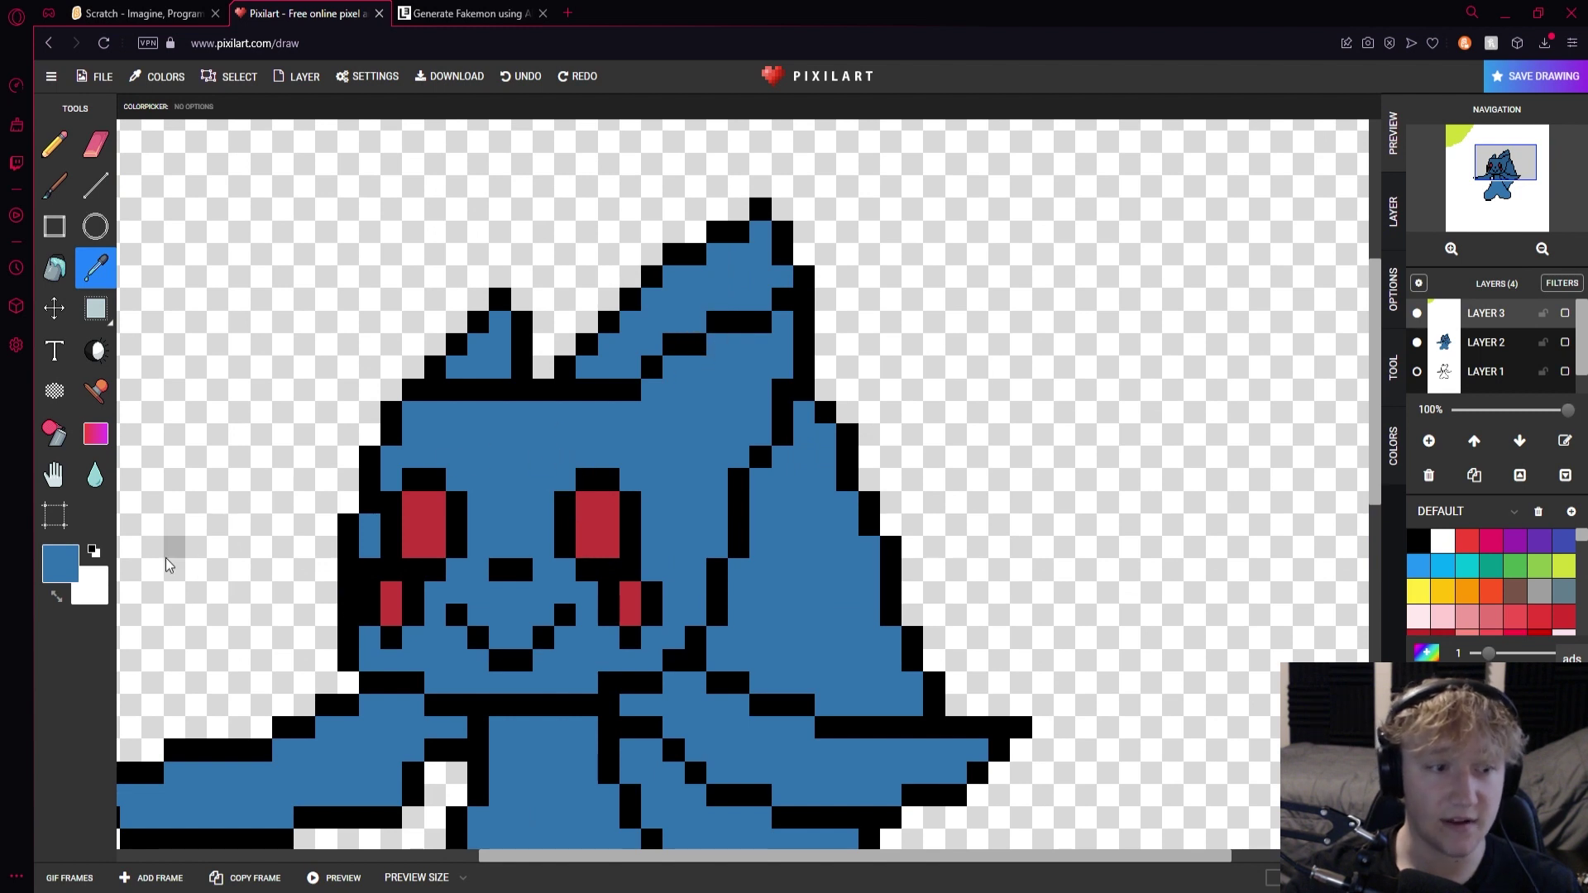
{"action": "left_click", "coordinate": [60, 564]}
{"action": "left_click", "coordinate": [272, 738]}
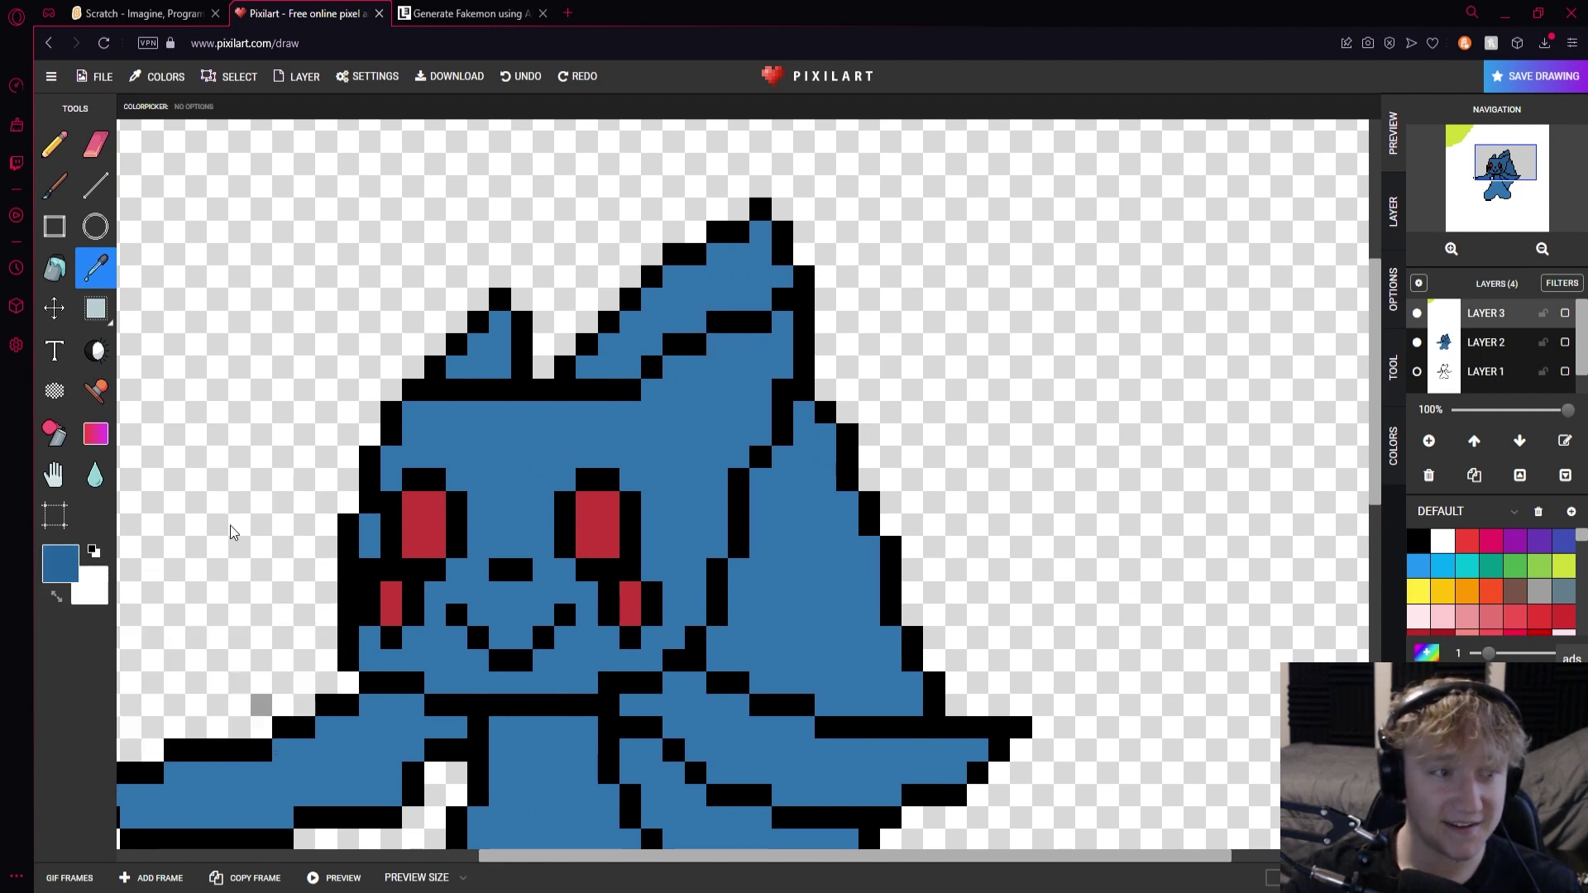
Try pencilling darker blue shading edges on Layer 3 across the creature's large ear, back shape, right-side arm and the area beneath it
{"action": "left_click", "coordinate": [54, 145]}
{"action": "mouse_move", "coordinate": [717, 263]}
{"action": "left_mouse_down"}
{"action": "mouse_move", "coordinate": [702, 318]}
{"action": "mouse_move", "coordinate": [674, 323]}
{"action": "left_mouse_up"}
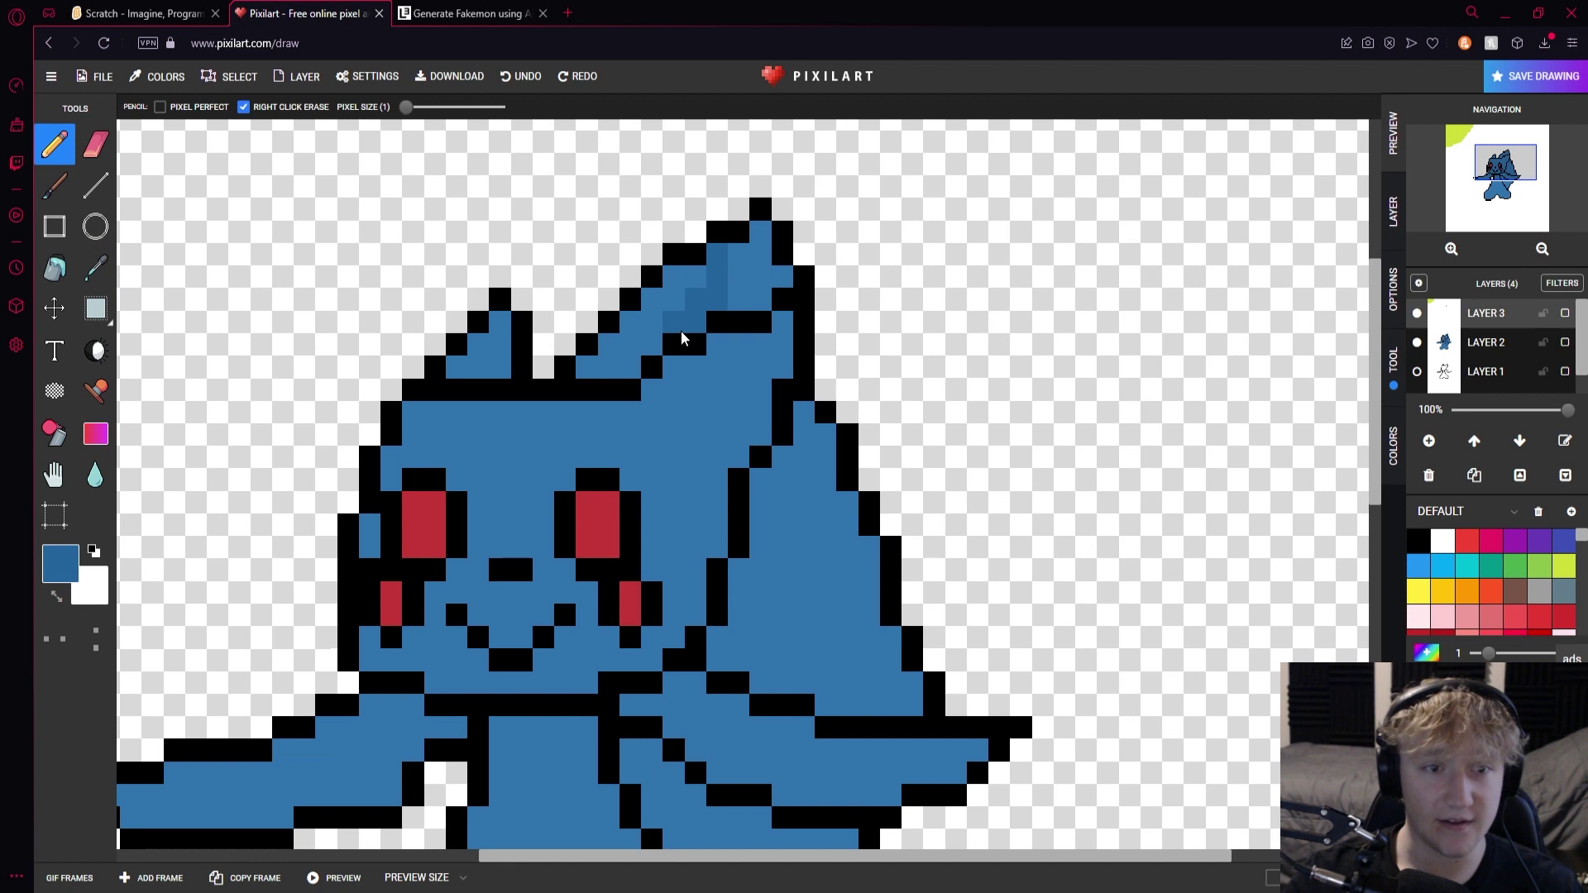
{"action": "mouse_move", "coordinate": [833, 488]}
{"action": "left_mouse_down"}
{"action": "mouse_move", "coordinate": [808, 611]}
{"action": "mouse_move", "coordinate": [755, 659]}
{"action": "left_mouse_up"}
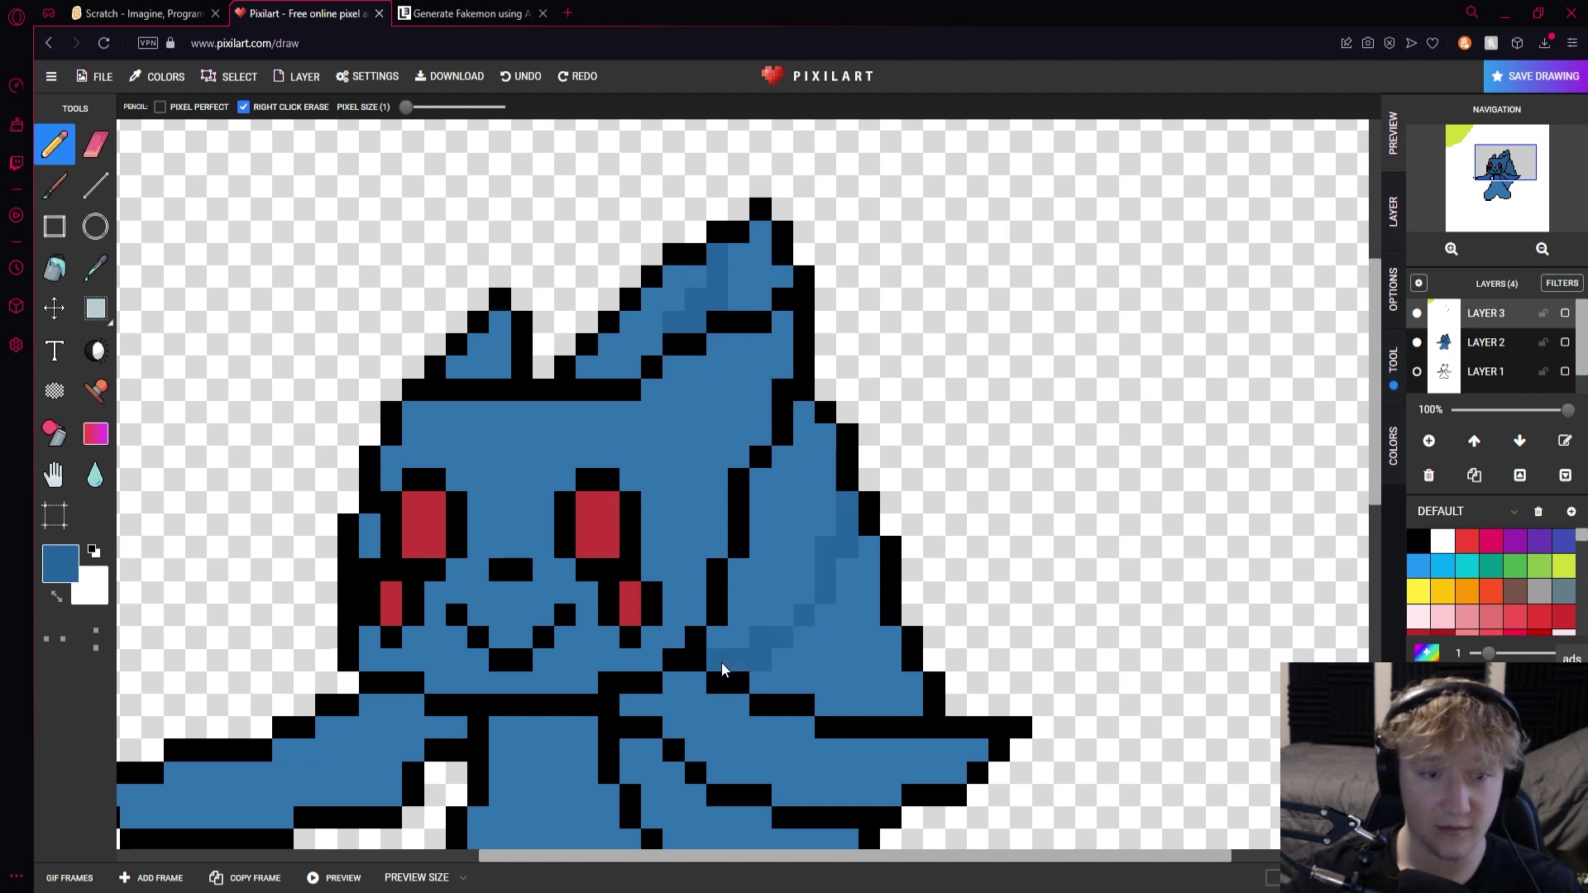
{"action": "scroll", "coordinate": [722, 662], "scroll_direction": "down", "scroll_amount": 1}
{"action": "scroll", "coordinate": [780, 637], "scroll_direction": "up", "scroll_amount": 1}
{"action": "mouse_move", "coordinate": [780, 397]}
{"action": "left_mouse_down"}
{"action": "mouse_move", "coordinate": [697, 437]}
{"action": "mouse_move", "coordinate": [740, 498]}
{"action": "mouse_move", "coordinate": [745, 484]}
{"action": "mouse_move", "coordinate": [680, 571]}
{"action": "left_mouse_up"}
{"action": "scroll", "coordinate": [603, 628], "scroll_direction": "down", "scroll_amount": 1}
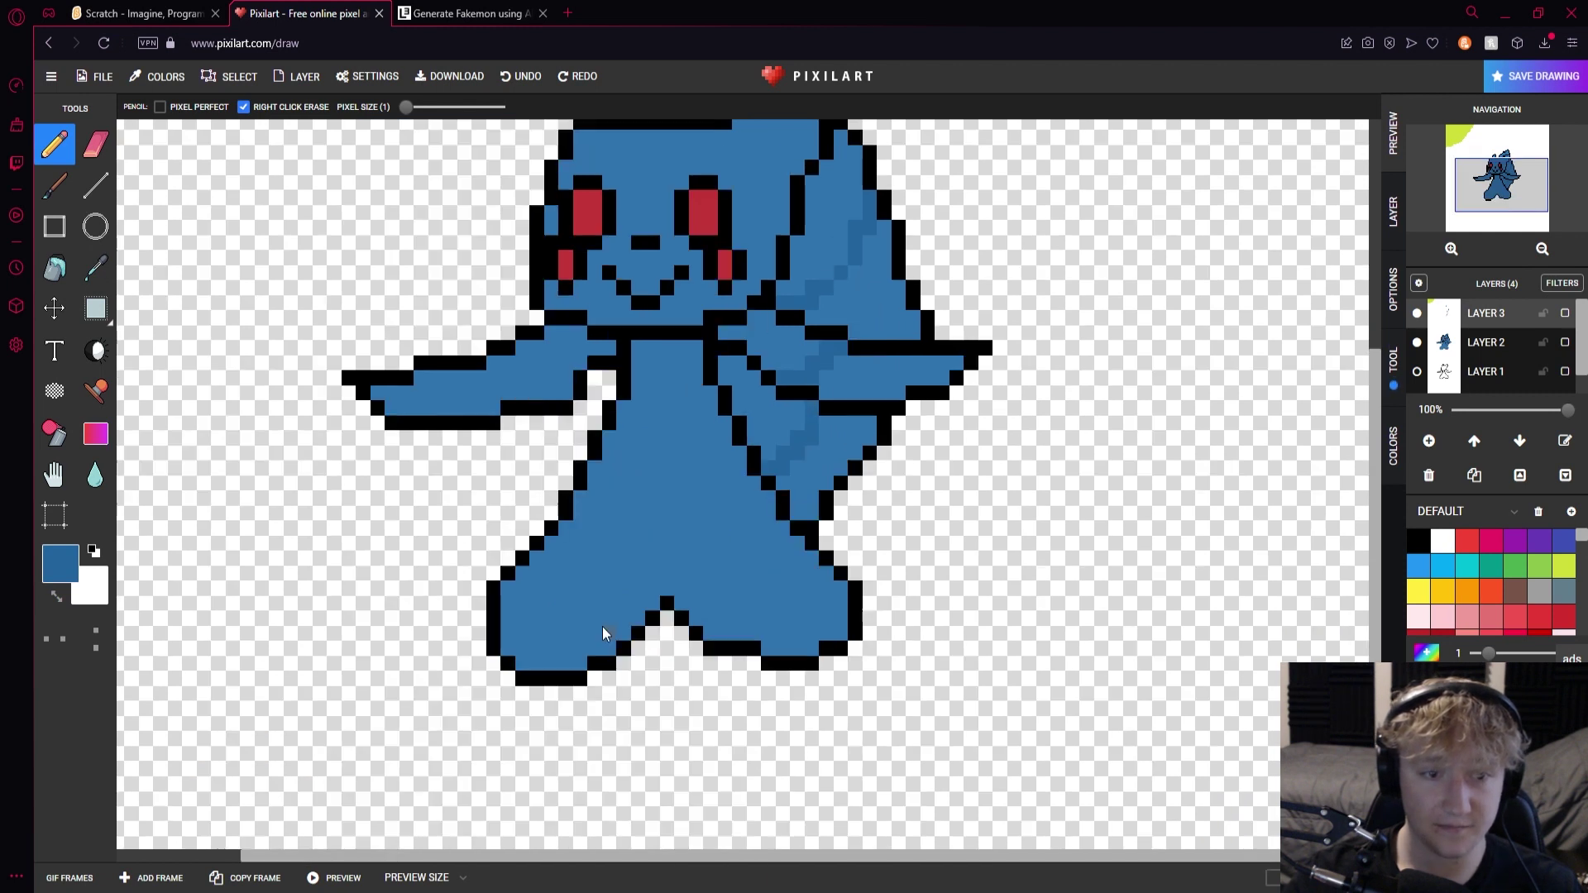
Try pencilling darker blue shading edges on Layer 3 down the creature's body and across its left-side arm
{"action": "scroll", "coordinate": [735, 414], "scroll_direction": "up", "scroll_amount": 1}
{"action": "left_click_drag", "start_coordinate": [884, 227], "coordinate": [825, 429]}
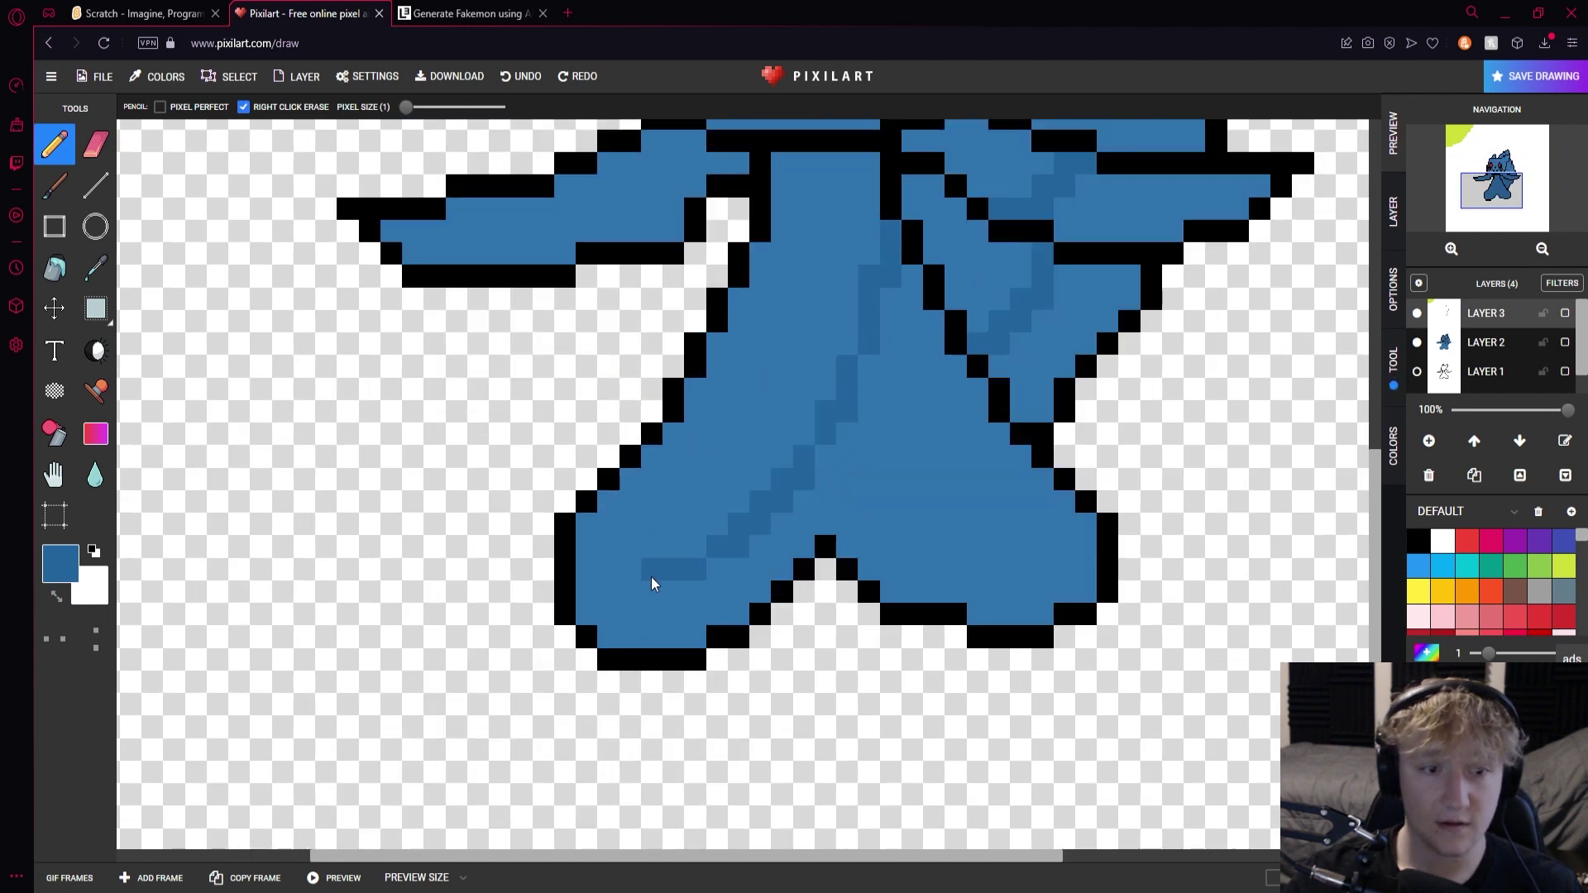
{"action": "scroll", "coordinate": [733, 347], "scroll_direction": "down", "scroll_amount": 1}
{"action": "scroll", "coordinate": [701, 429], "scroll_direction": "up", "scroll_amount": 1}
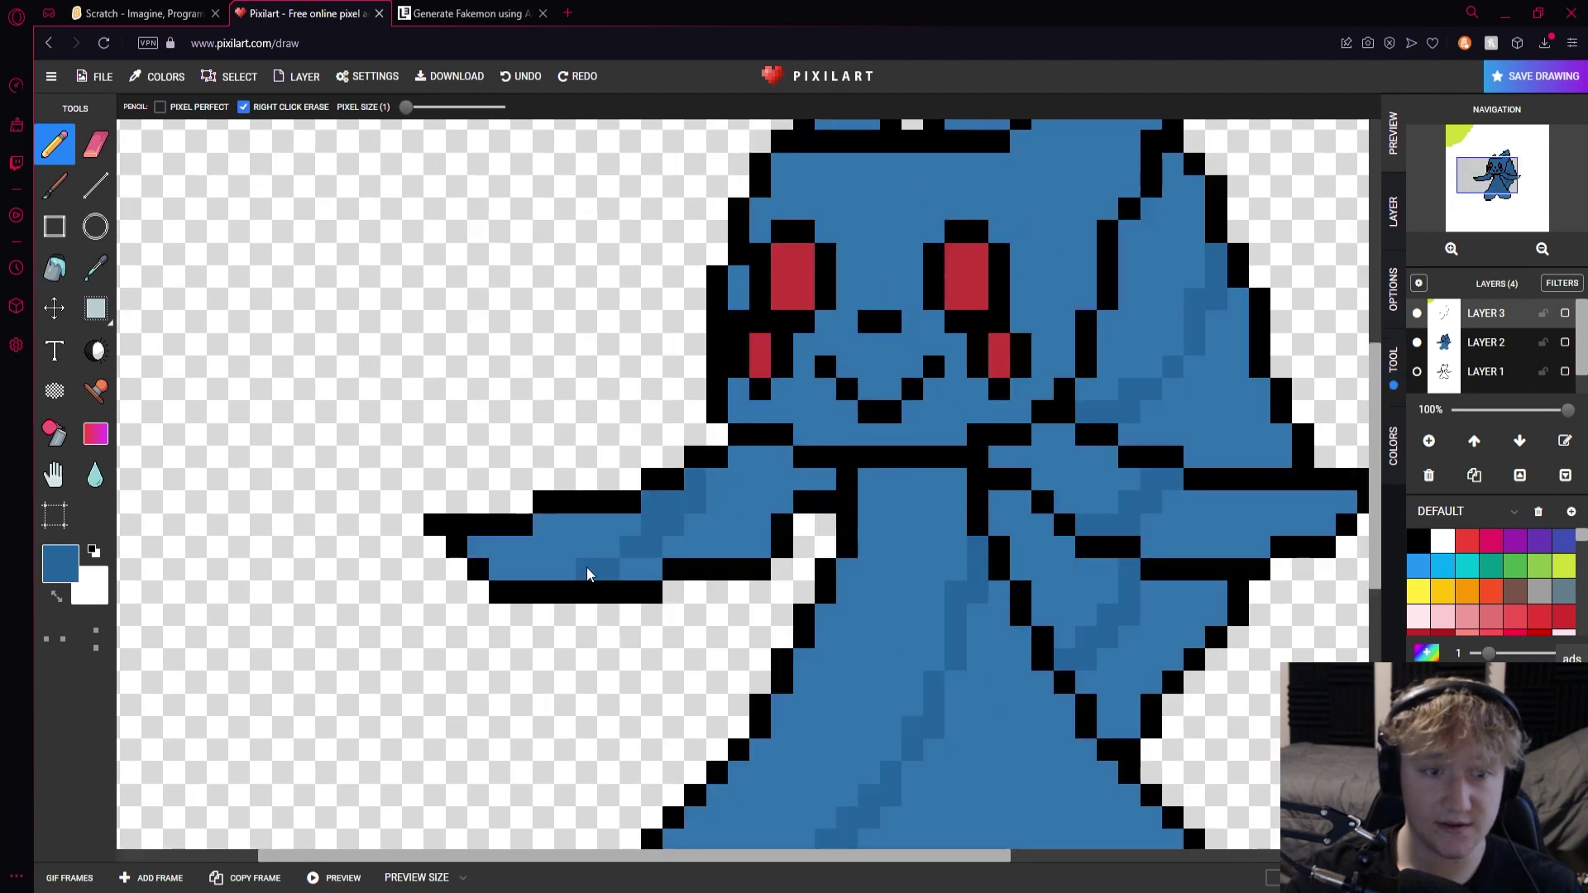
{"action": "scroll", "coordinate": [746, 479], "scroll_direction": "down", "scroll_amount": 1}
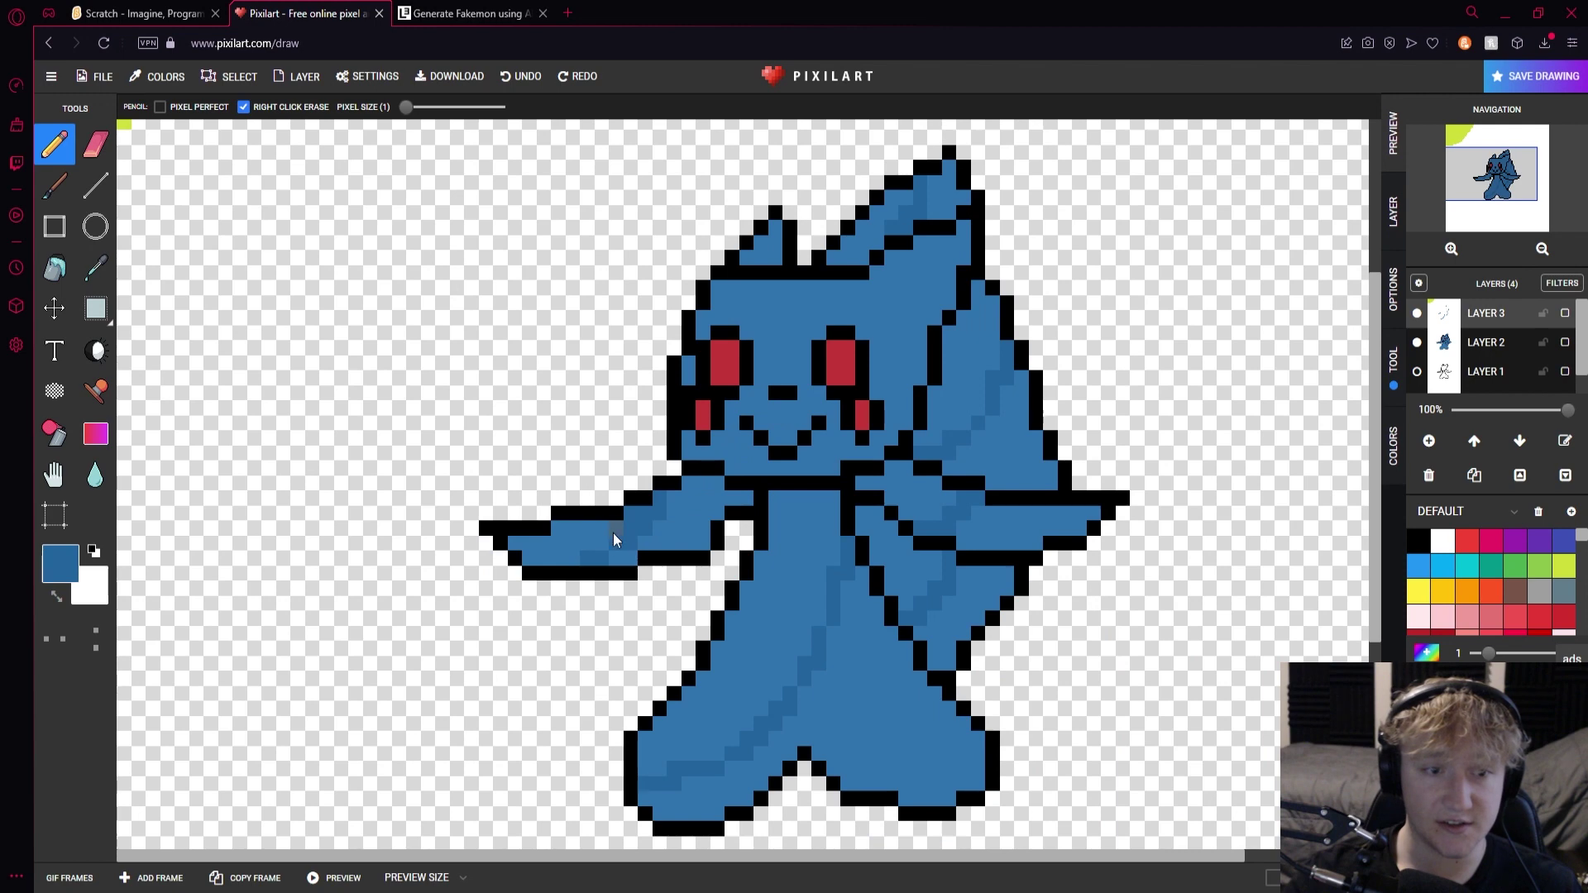
Try pencilling darker blue shading edges on Layer 3 over the creature's forehead, around its mouth and on its small ear
{"action": "scroll", "coordinate": [821, 305], "scroll_direction": "up", "scroll_amount": 1}
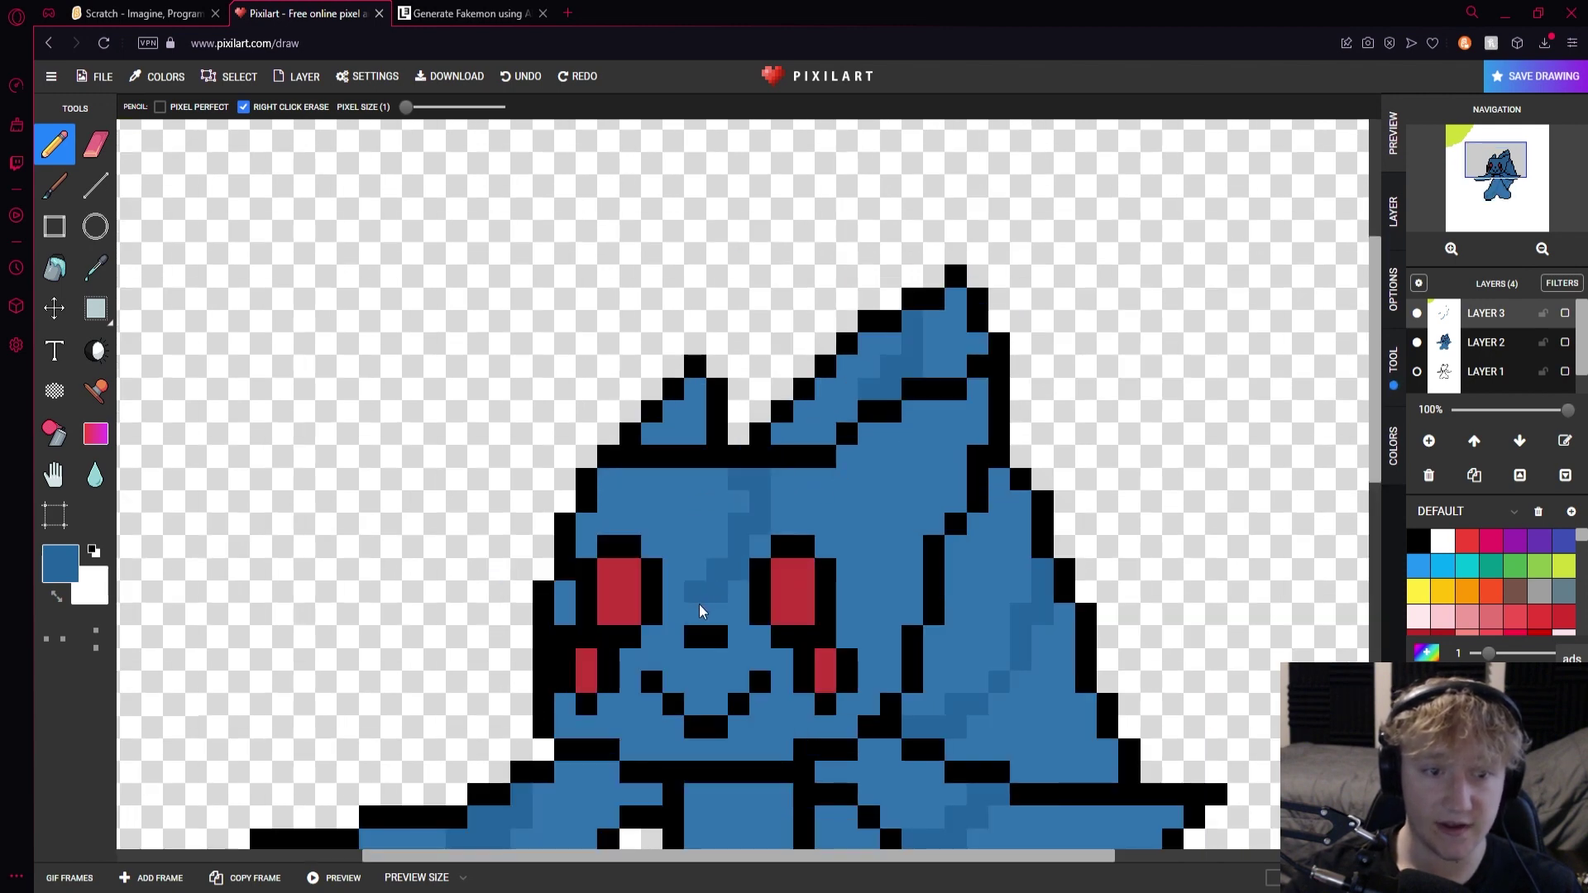
{"action": "left_click_drag", "start_coordinate": [762, 482], "coordinate": [782, 532]}
{"action": "mouse_move", "coordinate": [759, 633]}
{"action": "left_mouse_down"}
{"action": "mouse_move", "coordinate": [711, 679]}
{"action": "mouse_move", "coordinate": [588, 737]}
{"action": "left_mouse_up"}
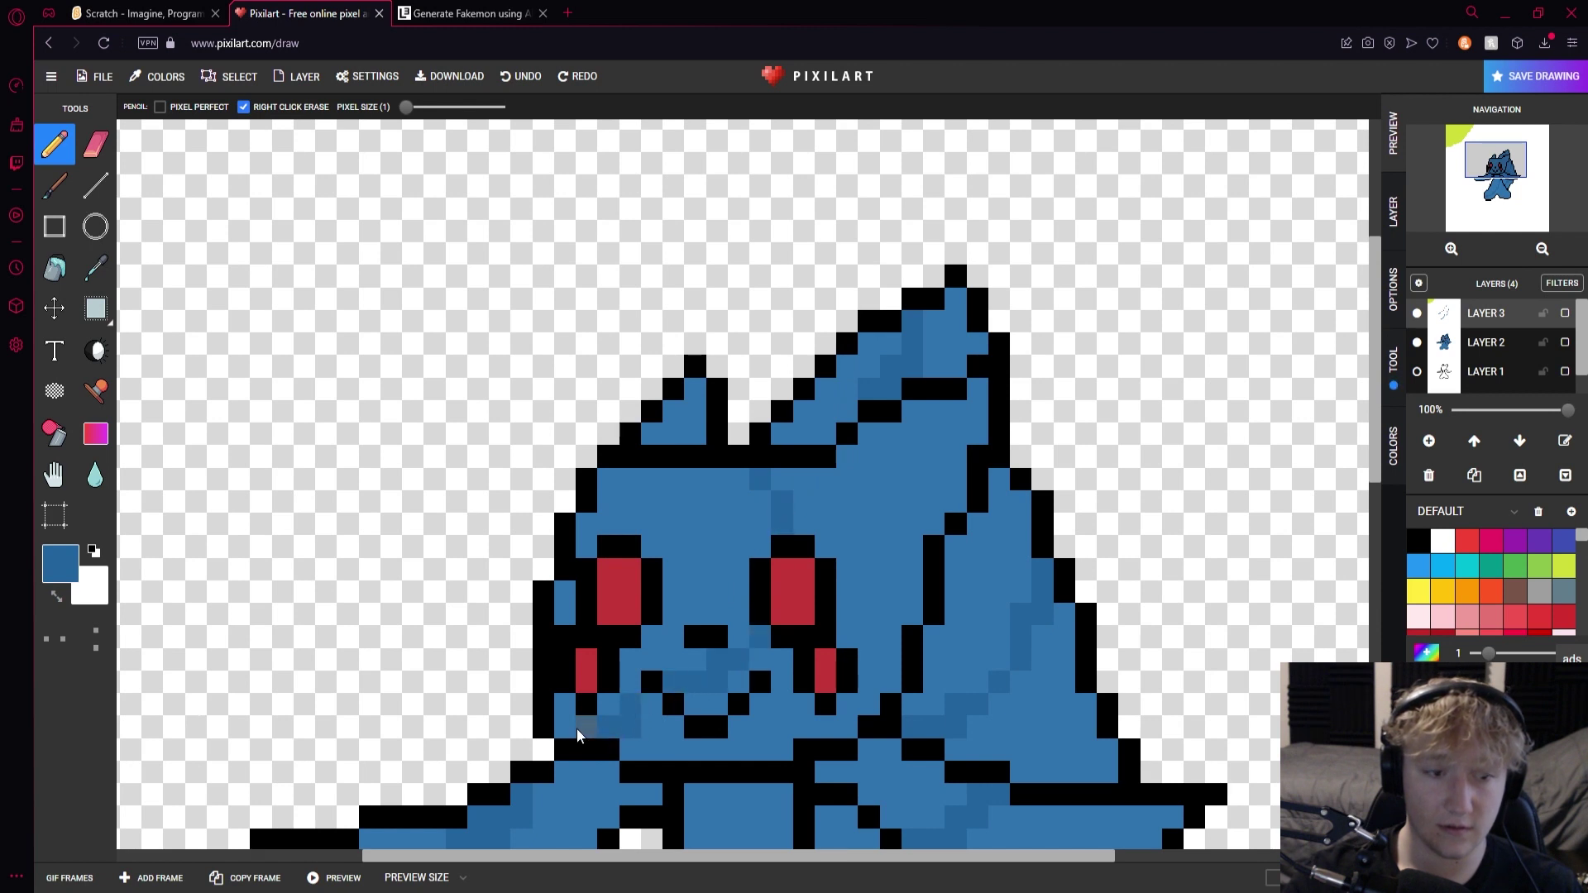
{"action": "scroll", "coordinate": [802, 569], "scroll_direction": "down", "scroll_amount": 2}
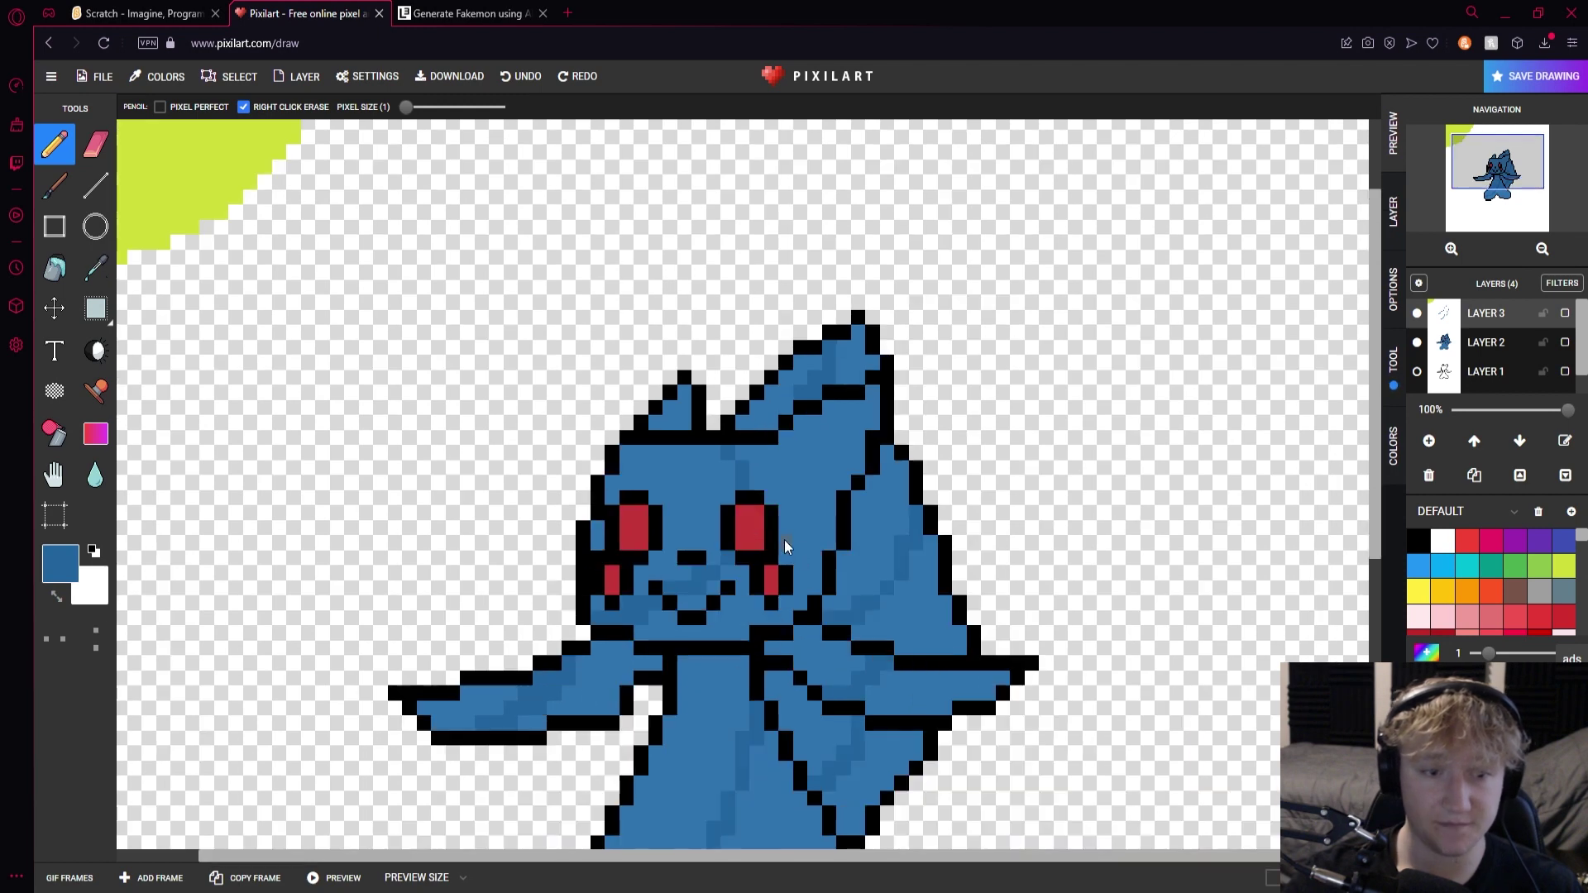
{"action": "scroll", "coordinate": [743, 525], "scroll_direction": "up", "scroll_amount": 2}
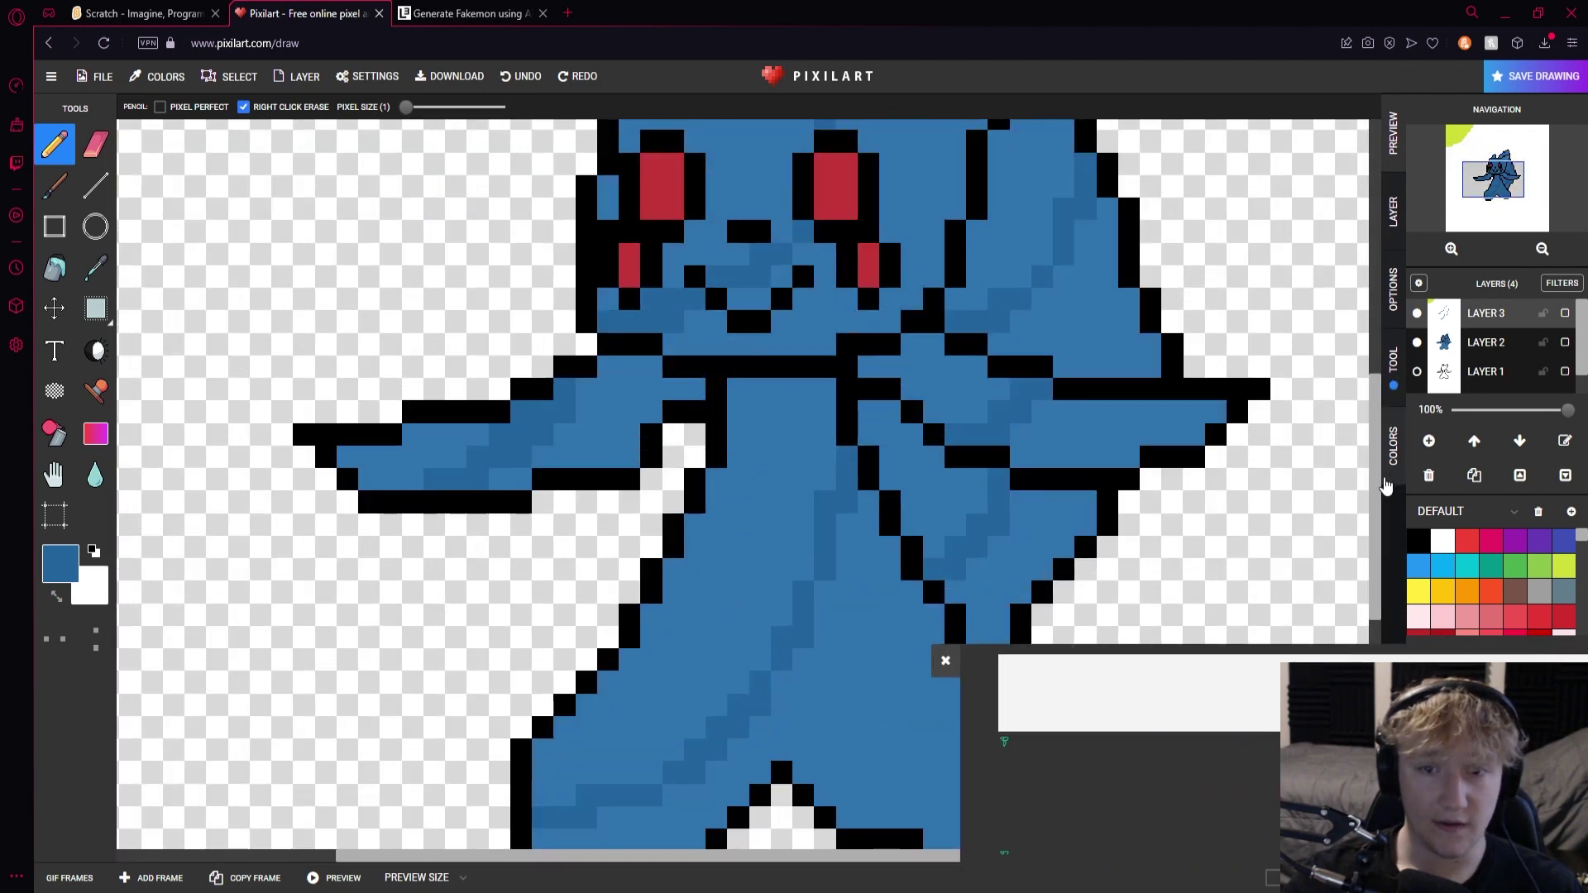
{"action": "left_click_drag", "start_coordinate": [1388, 486], "coordinate": [1386, 375]}
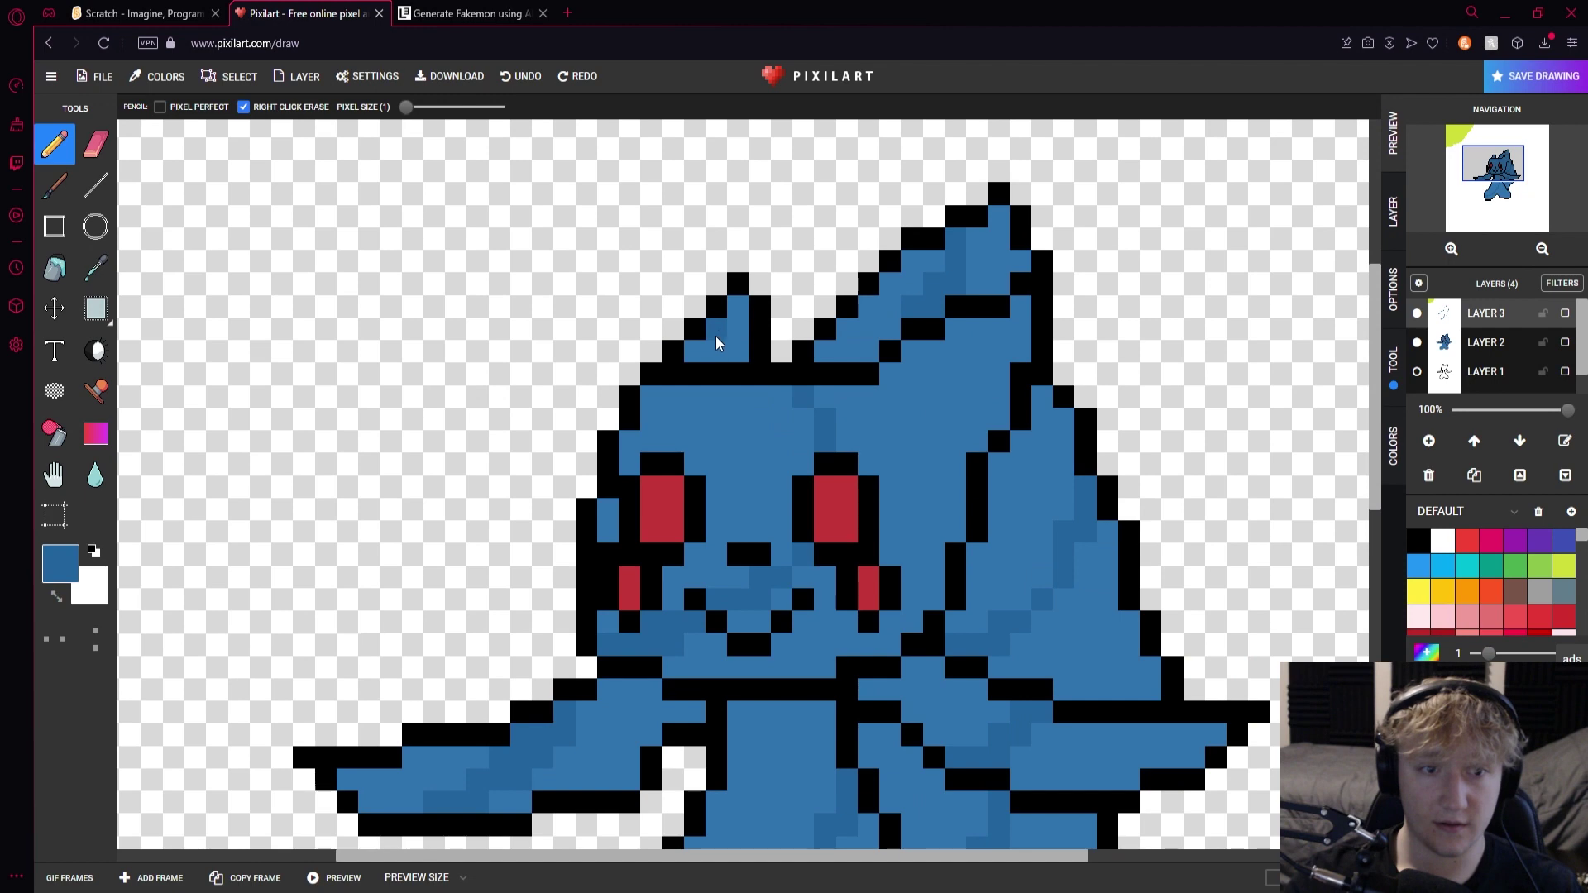
Try filling the shaded side of the large ear with darker blue on Layer 3 using the Bucket, then undo the fill
{"action": "scroll", "coordinate": [799, 455], "scroll_direction": "down", "scroll_amount": 1}
{"action": "scroll", "coordinate": [798, 458], "scroll_direction": "down", "scroll_amount": 1}
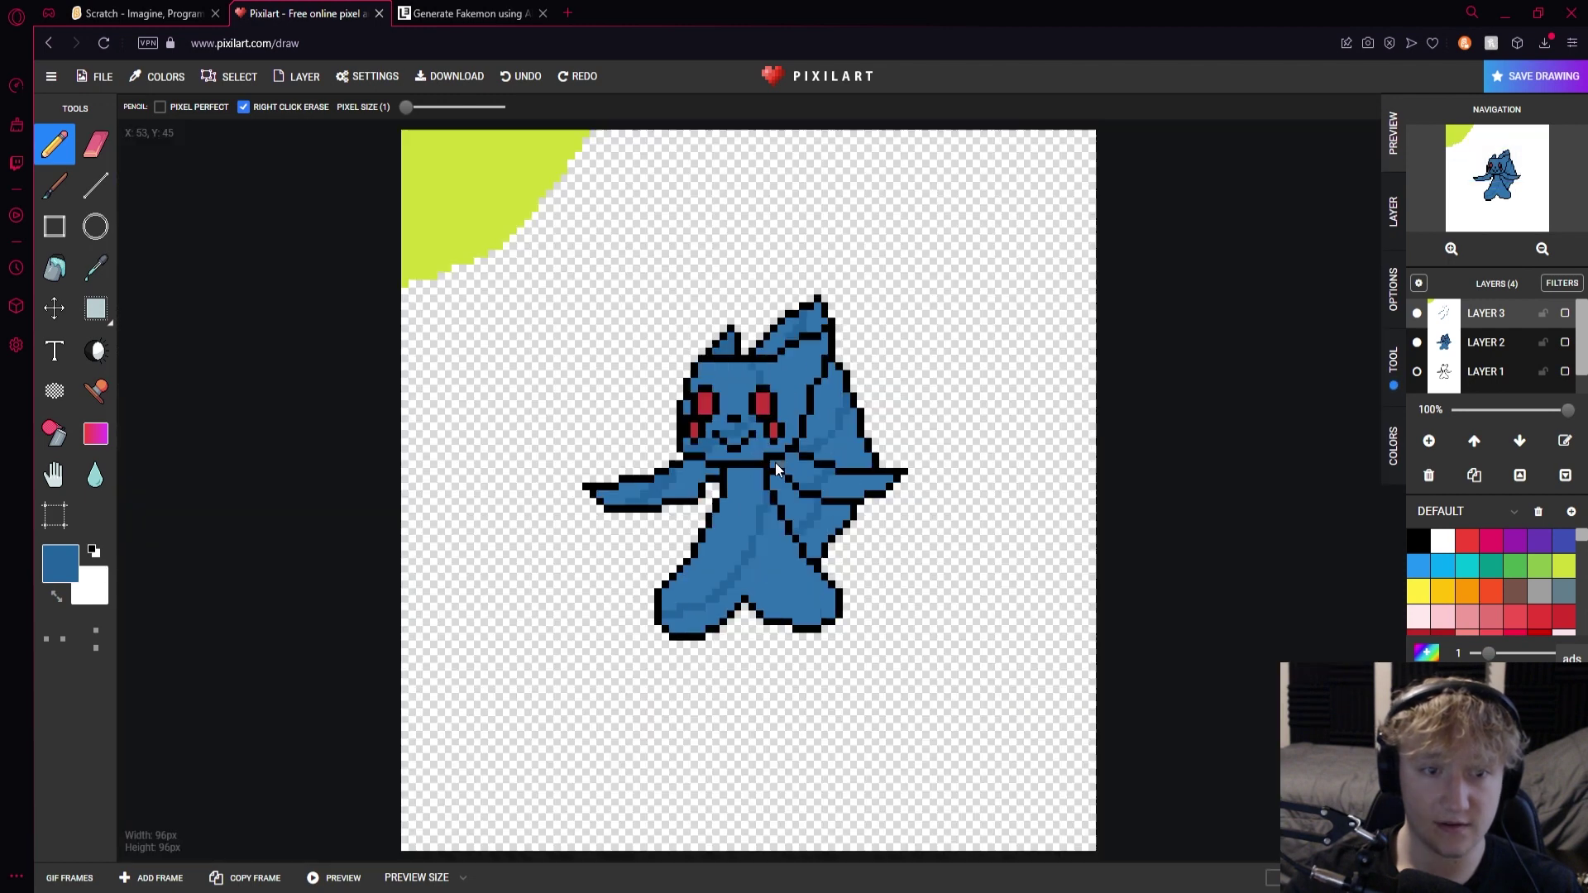
{"action": "left_click", "coordinate": [54, 267]}
{"action": "scroll", "coordinate": [820, 345], "scroll_direction": "up", "scroll_amount": 2}
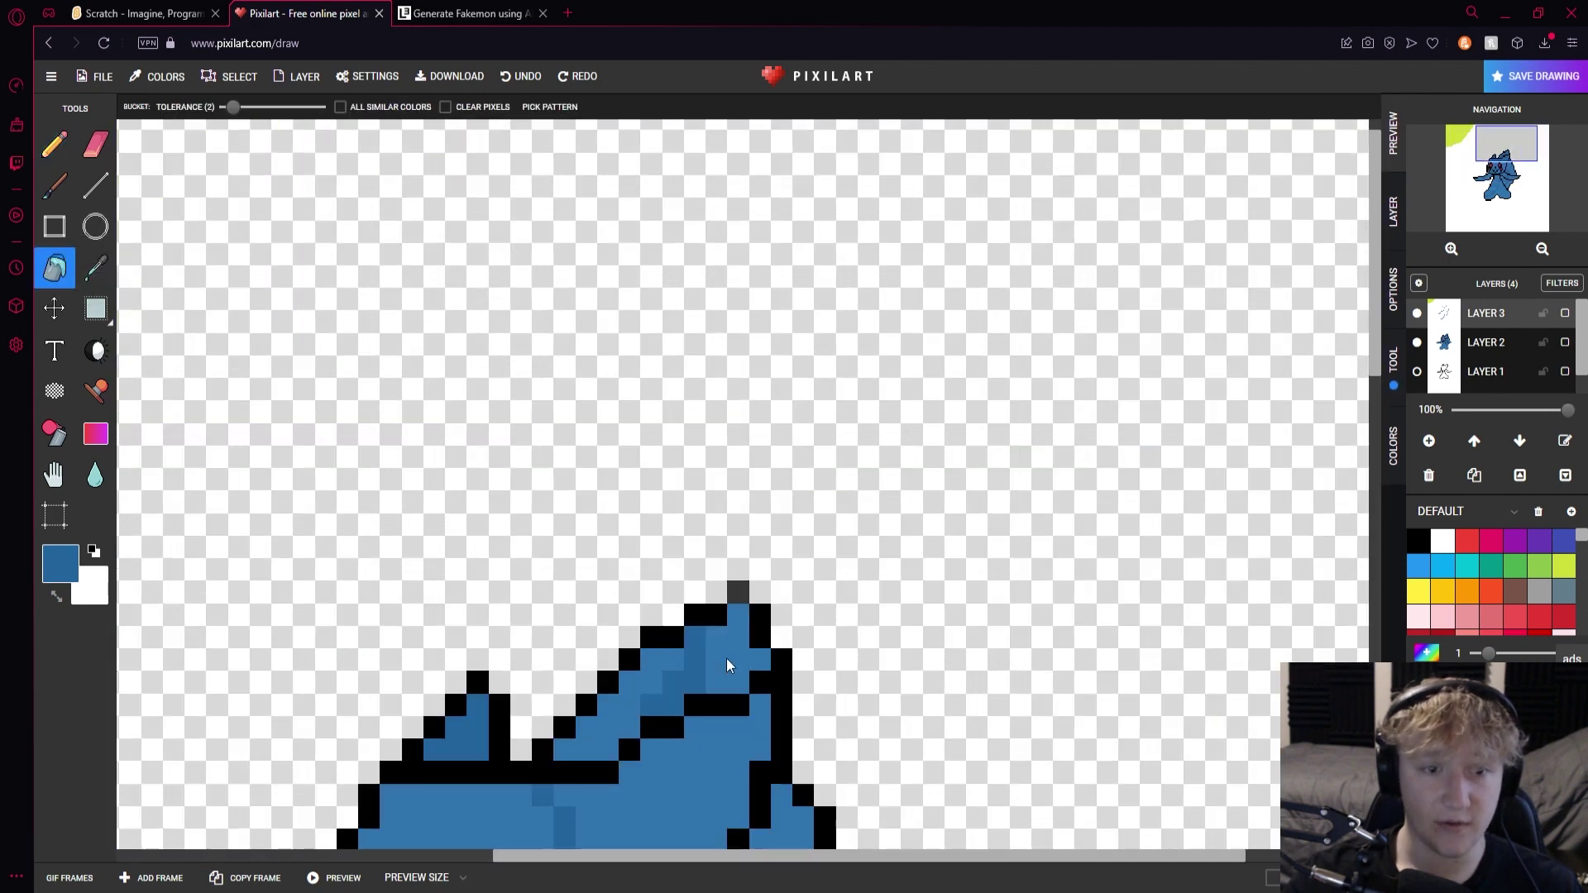
{"action": "left_click", "coordinate": [742, 662]}
{"action": "key", "text": "ctrl+z"}
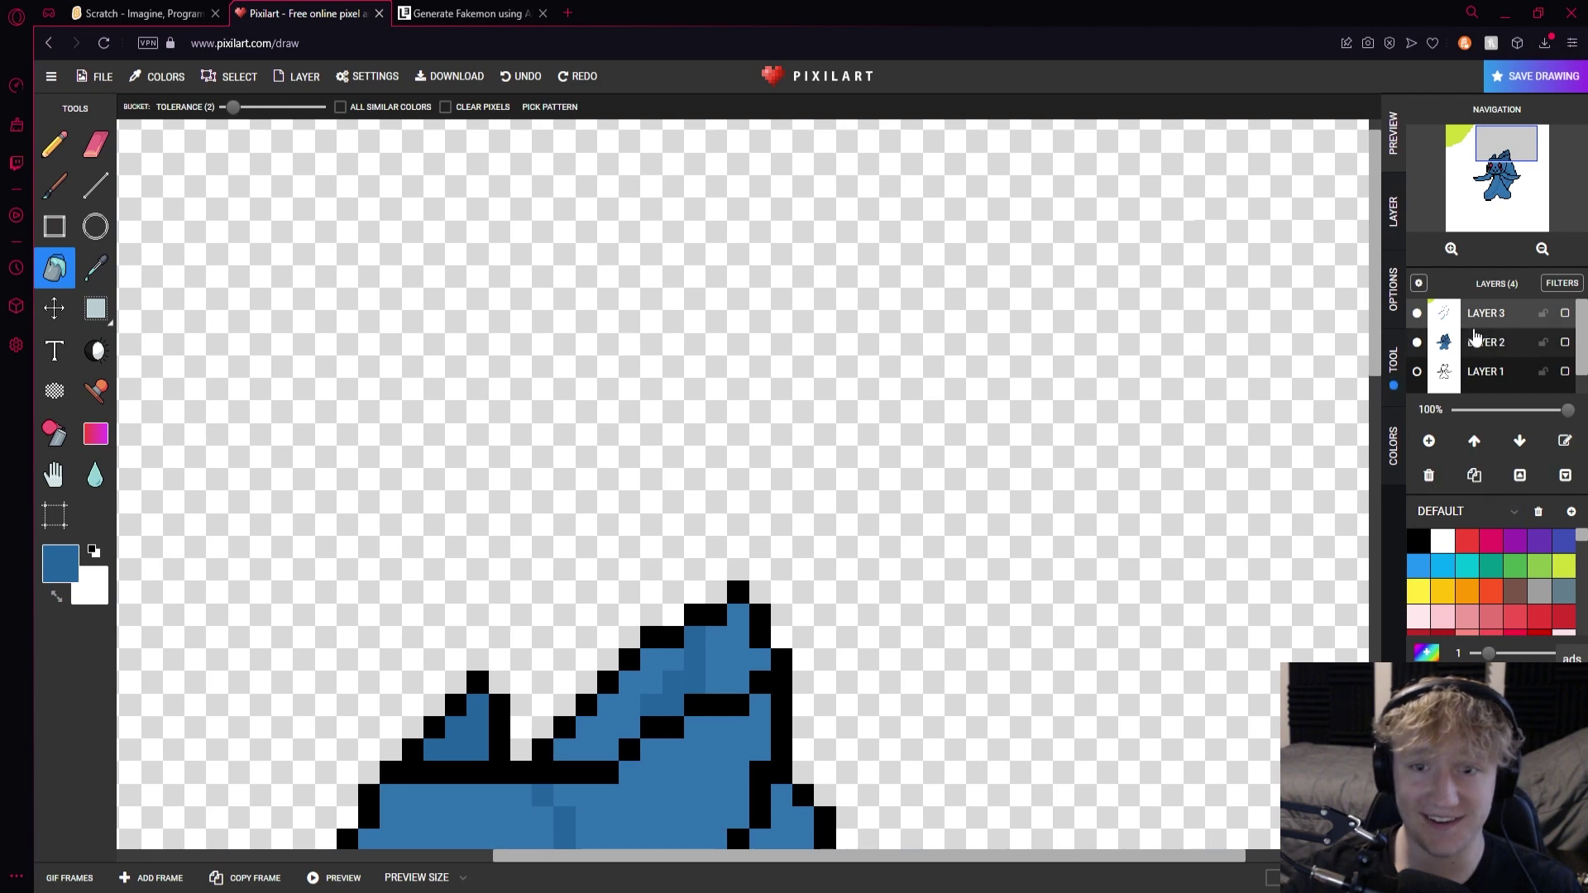
Toggle Layer 3's visibility repeatedly to compare the creature with and without the shading strokes
{"action": "left_click", "coordinate": [1417, 314]}
{"action": "left_click", "coordinate": [1417, 313]}
{"action": "left_click", "coordinate": [1418, 314]}
{"action": "left_click", "coordinate": [1418, 315]}
{"action": "left_click", "coordinate": [1417, 315]}
{"action": "left_click", "coordinate": [1417, 316]}
{"action": "left_click", "coordinate": [1417, 316]}
{"action": "scroll", "coordinate": [837, 453], "scroll_direction": "down", "scroll_amount": 3}
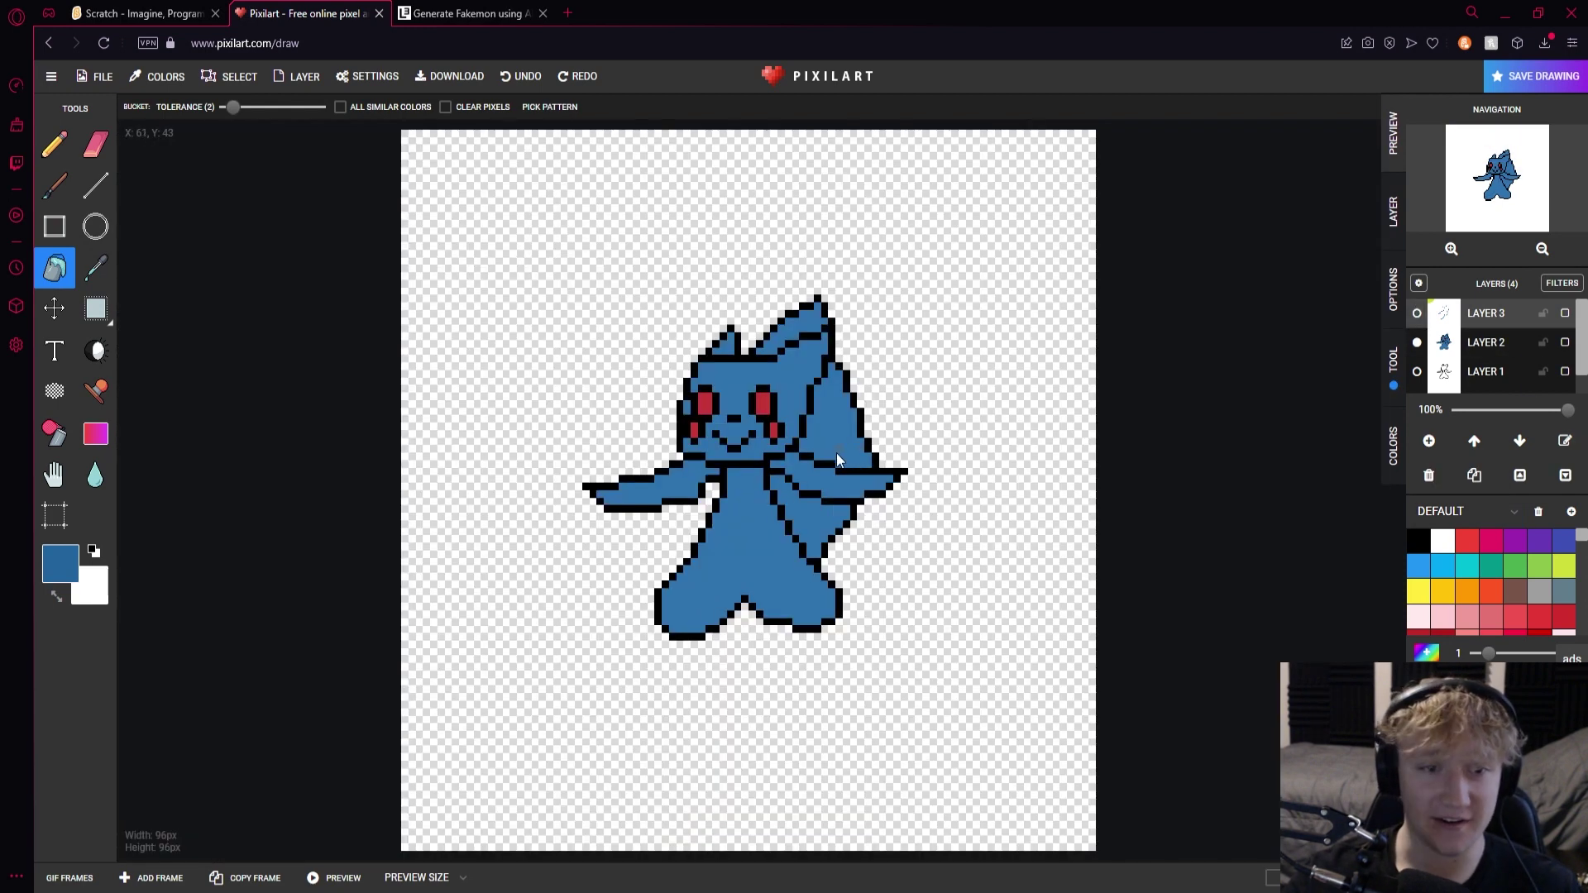
{"action": "left_click", "coordinate": [1417, 313]}
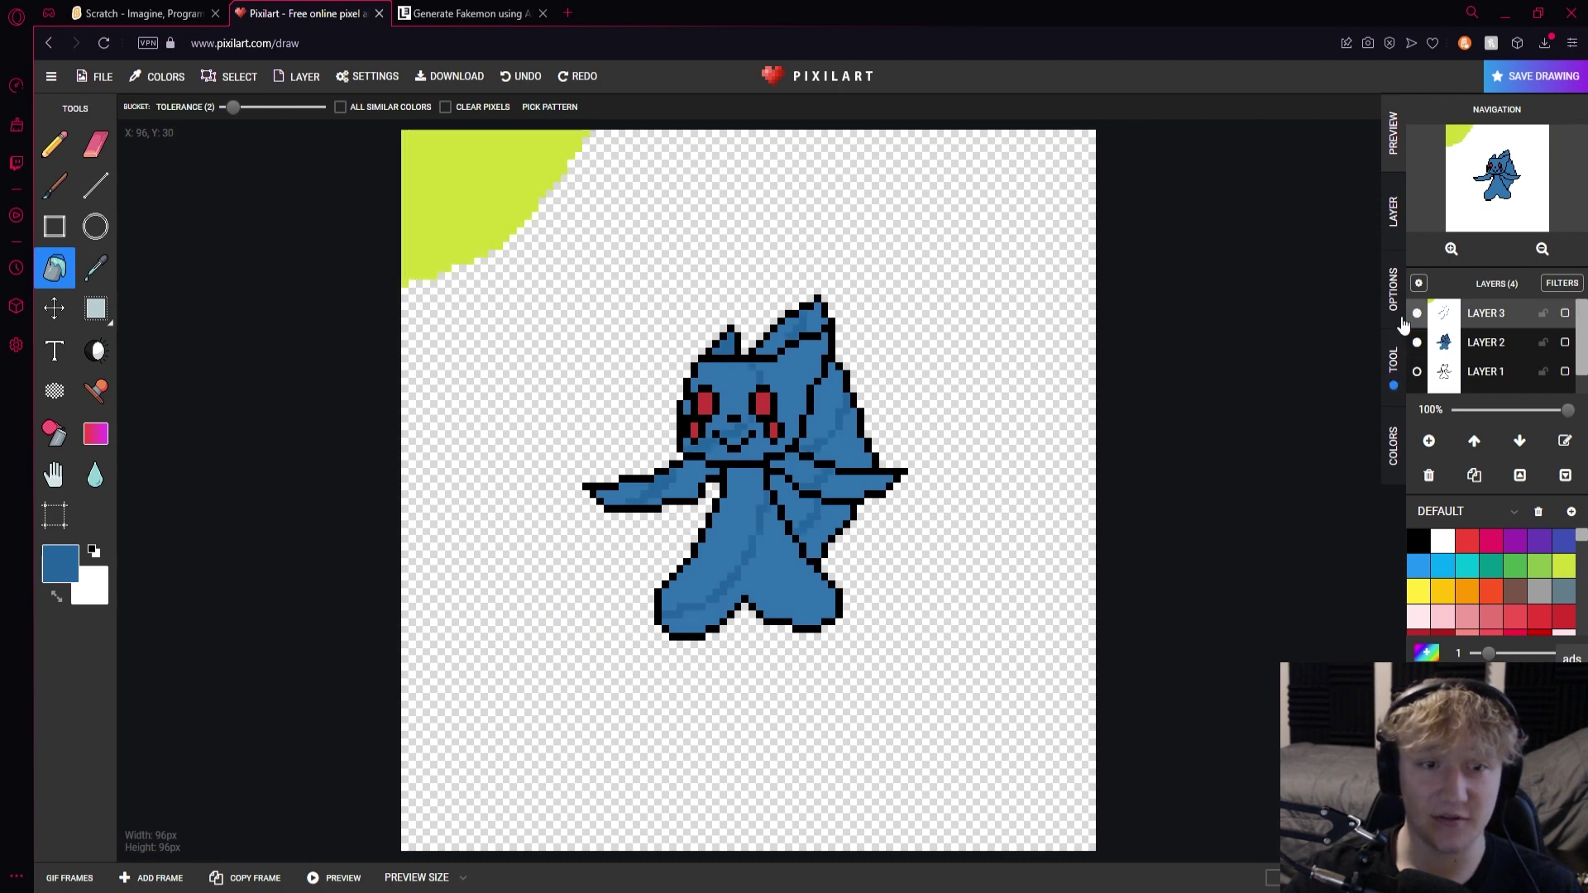
Select the rectangular area around the creature and cut the shading strokes from Layer 3
{"action": "left_click", "coordinate": [96, 309]}
{"action": "left_click_drag", "start_coordinate": [567, 282], "coordinate": [930, 660]}
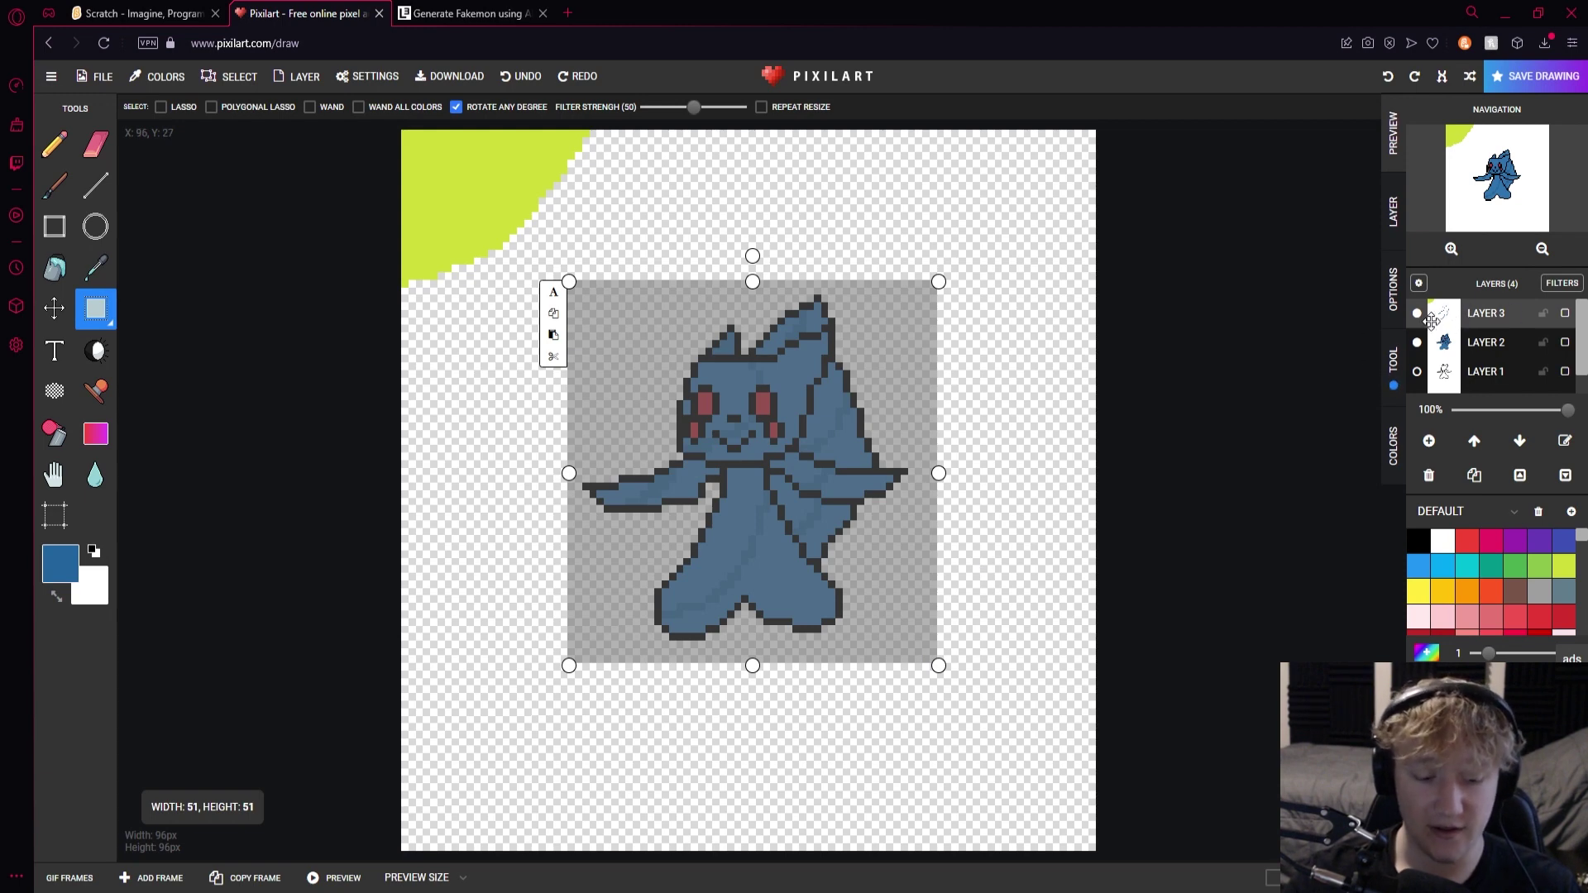
{"action": "left_click", "coordinate": [736, 386]}
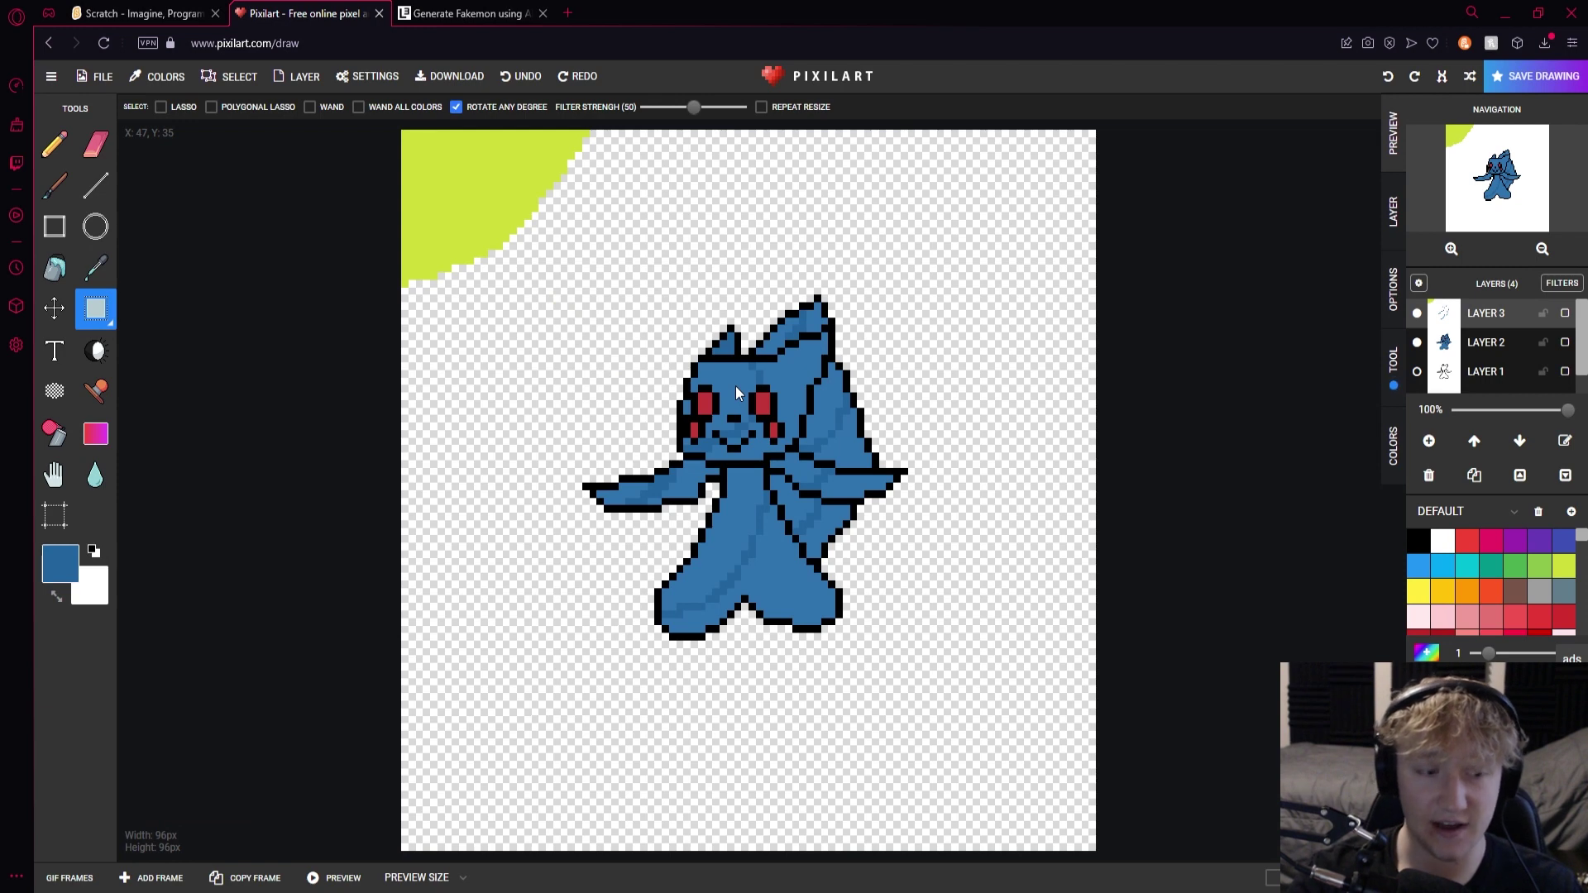
{"action": "left_click_drag", "start_coordinate": [554, 278], "coordinate": [965, 683]}
{"action": "left_click", "coordinate": [964, 682]}
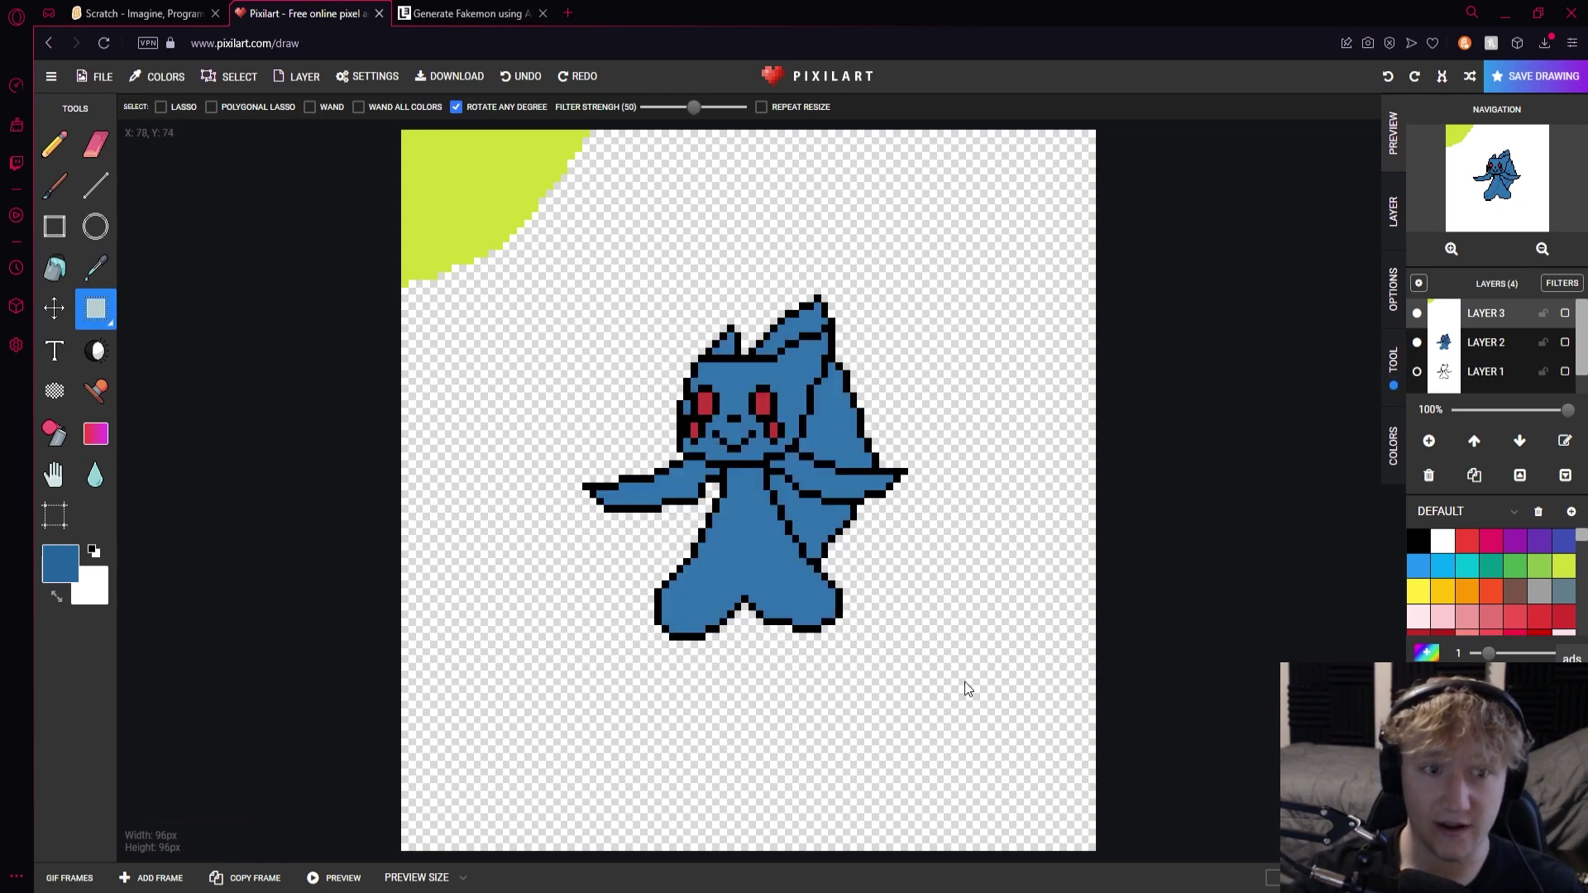
Try pasting the cut shading strokes onto Layer 2 and moving them into place, then undo the paste
{"action": "left_click", "coordinate": [1494, 348]}
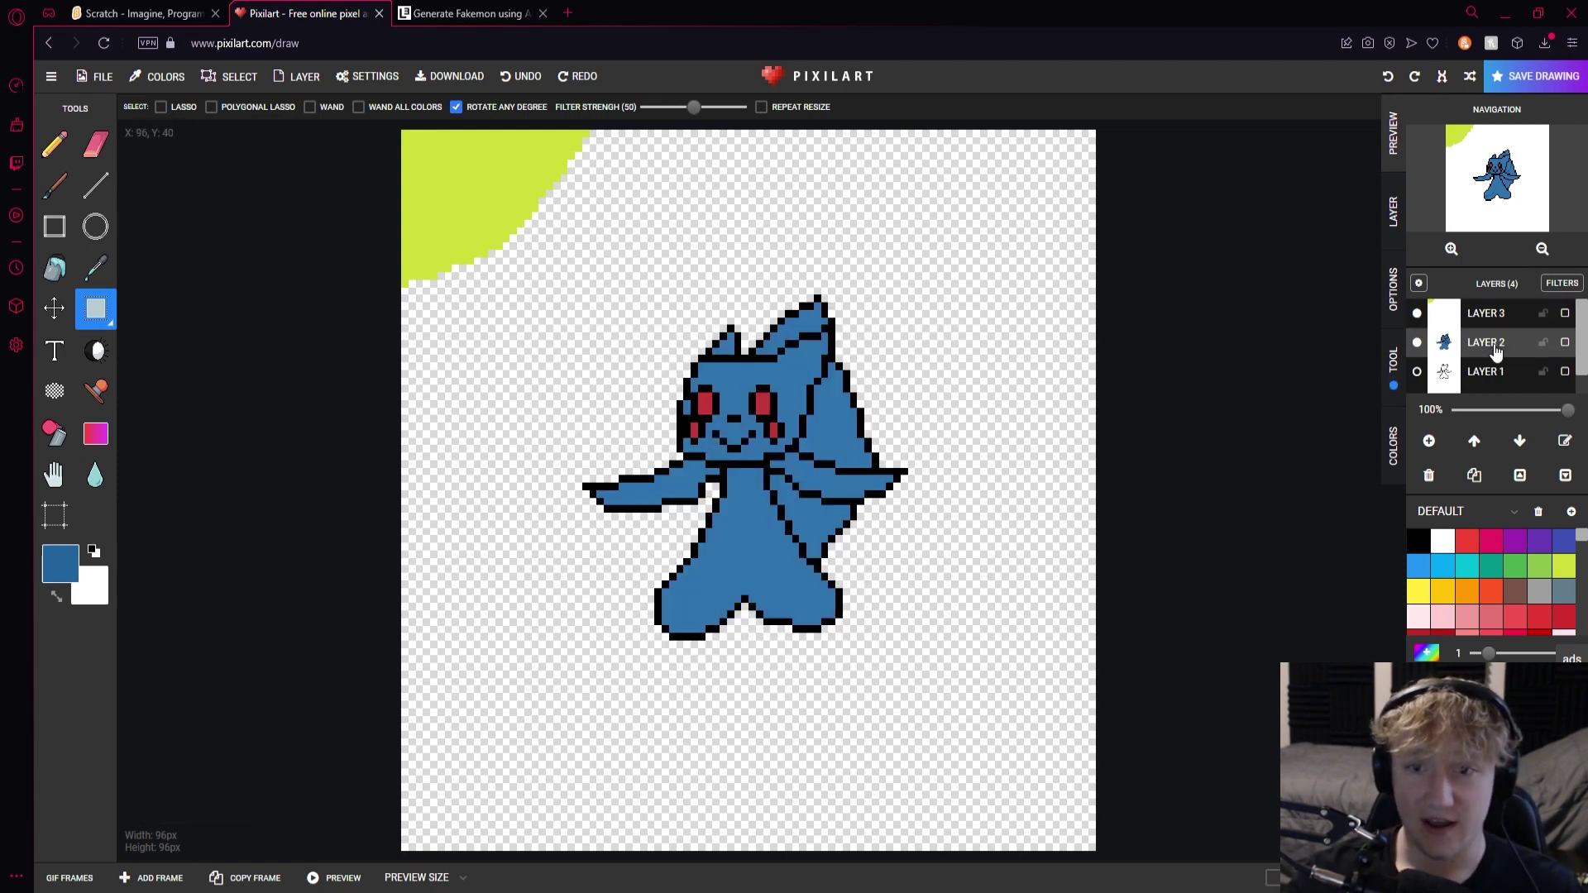
{"action": "key", "text": "ctrl+z"}
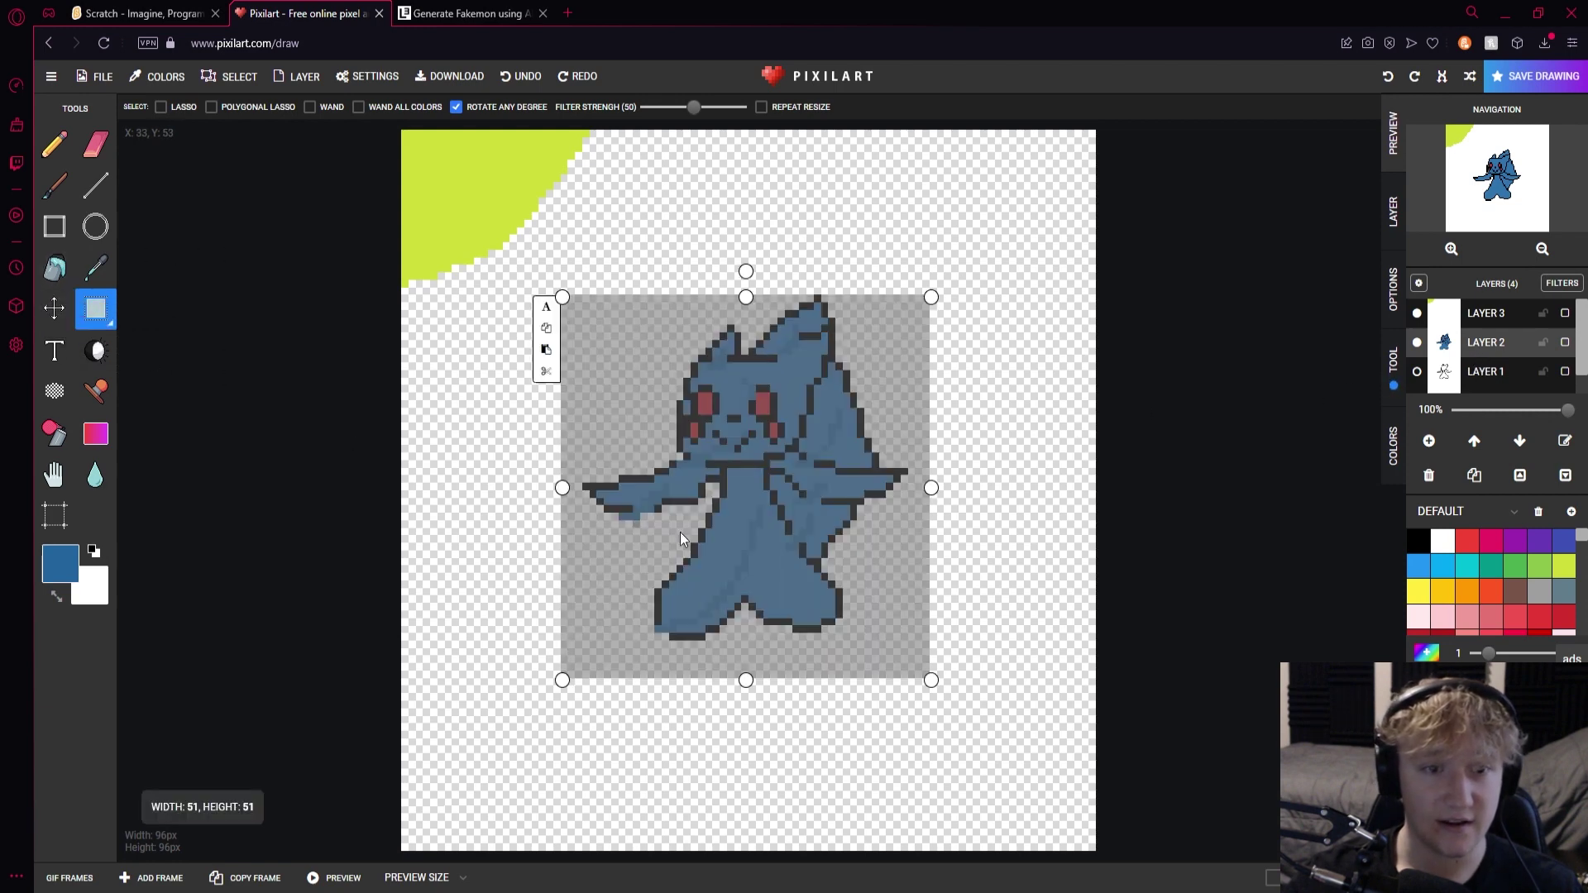
{"action": "scroll", "coordinate": [827, 470], "scroll_direction": "up", "scroll_amount": 2}
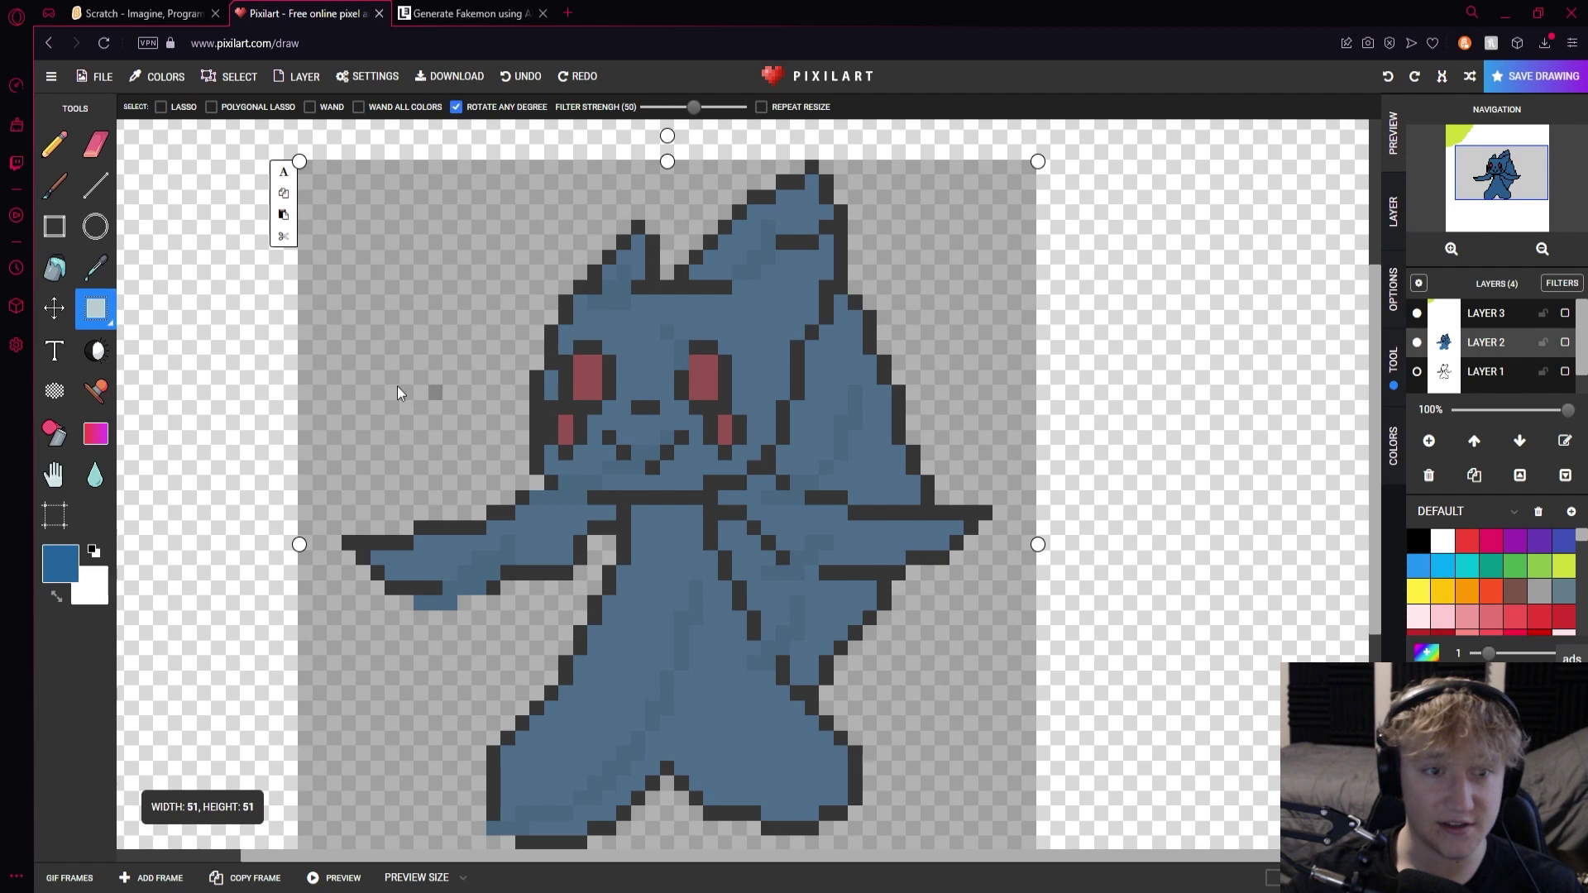
{"action": "left_click", "coordinate": [52, 308]}
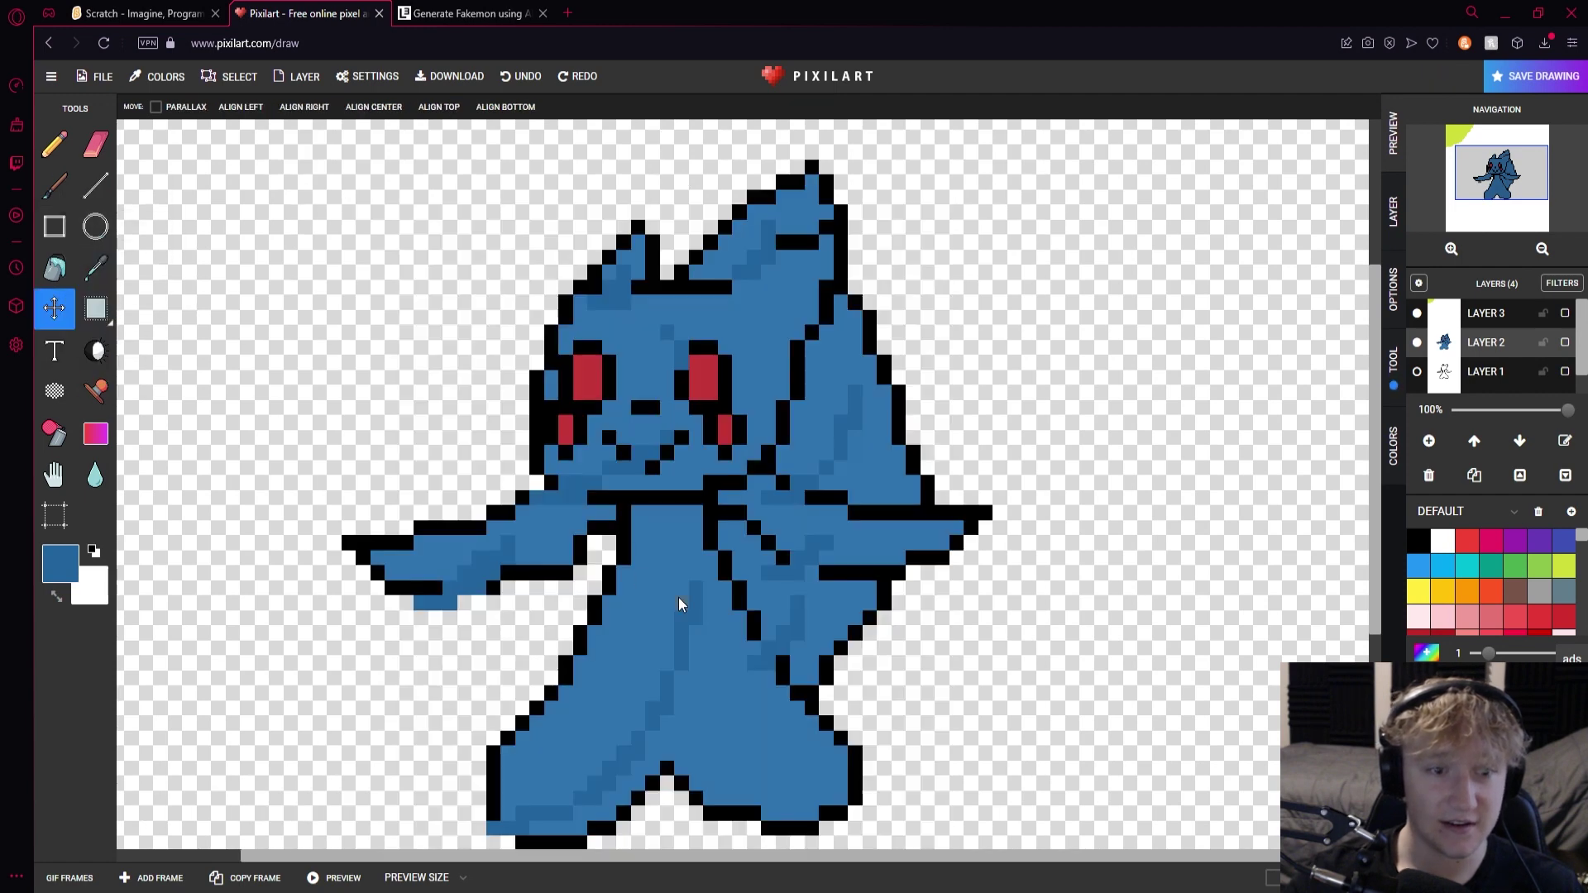
{"action": "mouse_move", "coordinate": [679, 597]}
{"action": "left_mouse_down"}
{"action": "mouse_move", "coordinate": [705, 594]}
{"action": "mouse_move", "coordinate": [692, 606]}
{"action": "left_mouse_up"}
{"action": "key", "text": "ctrl+z"}
{"action": "key", "text": "ctrl+z"}
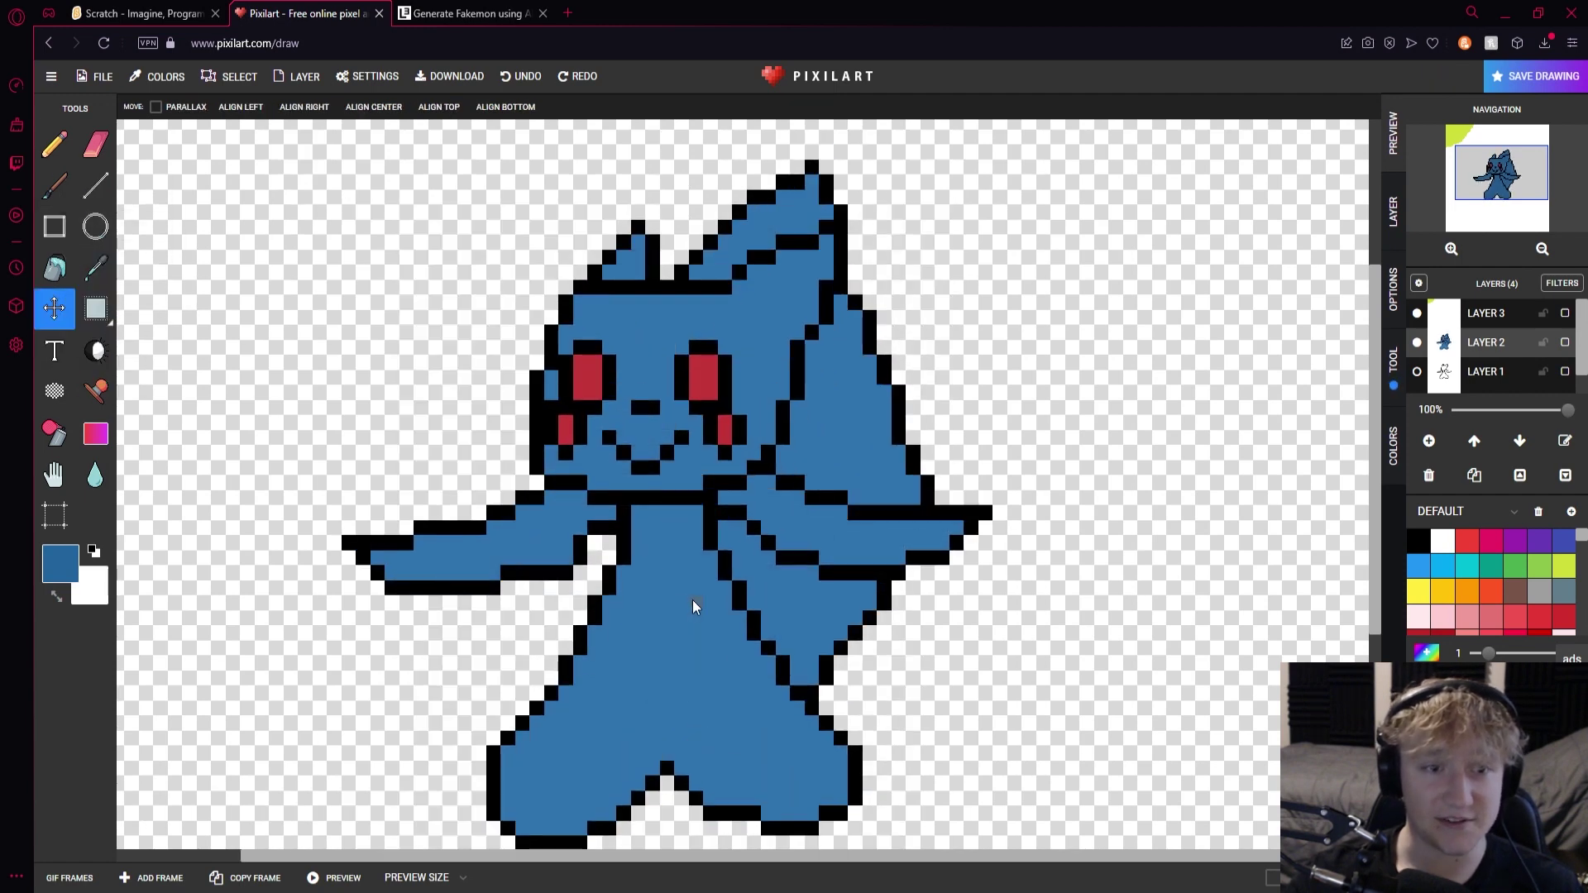
Pencil darker blue shading edges directly on Layer 2 across the creature's ears, face, back shape, arms and body
{"action": "left_click", "coordinate": [54, 144]}
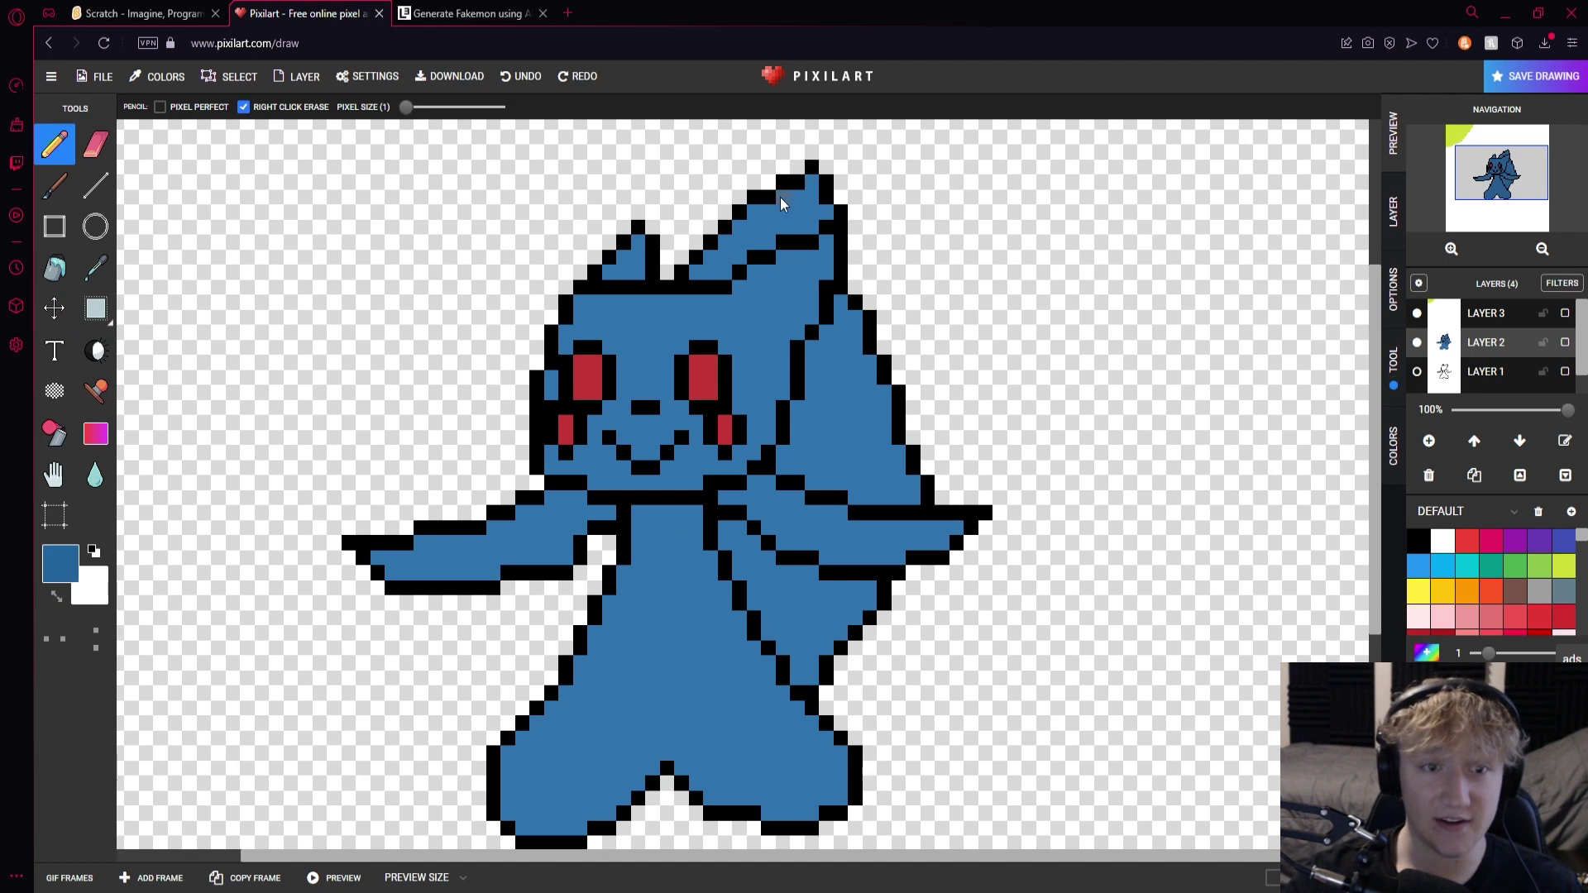
{"action": "left_click", "coordinate": [743, 249]}
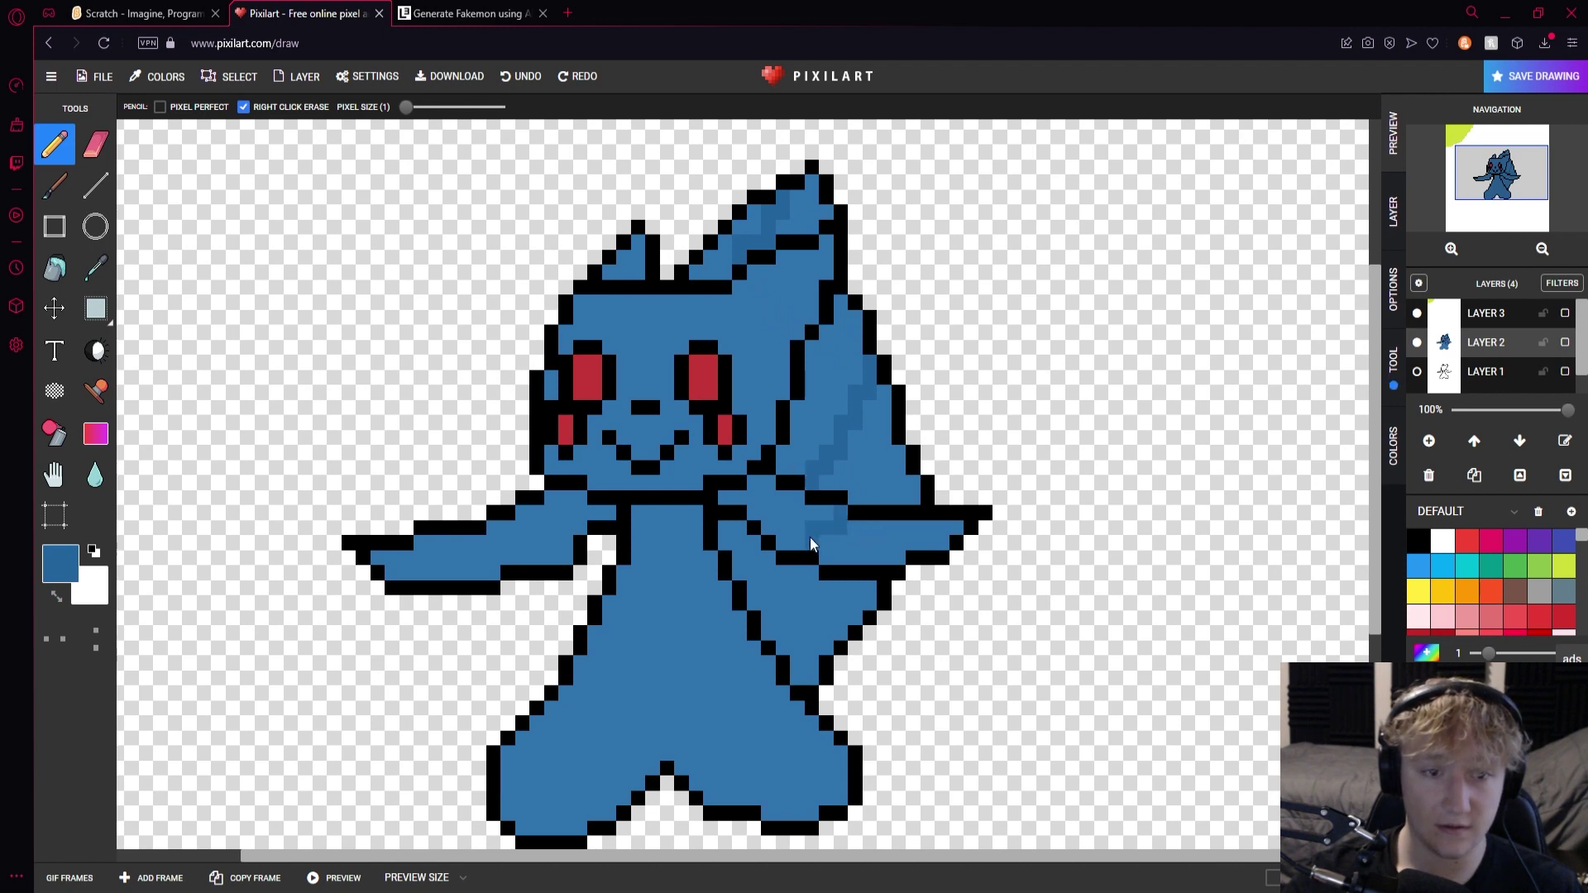
{"action": "left_click_drag", "start_coordinate": [802, 574], "coordinate": [771, 631]}
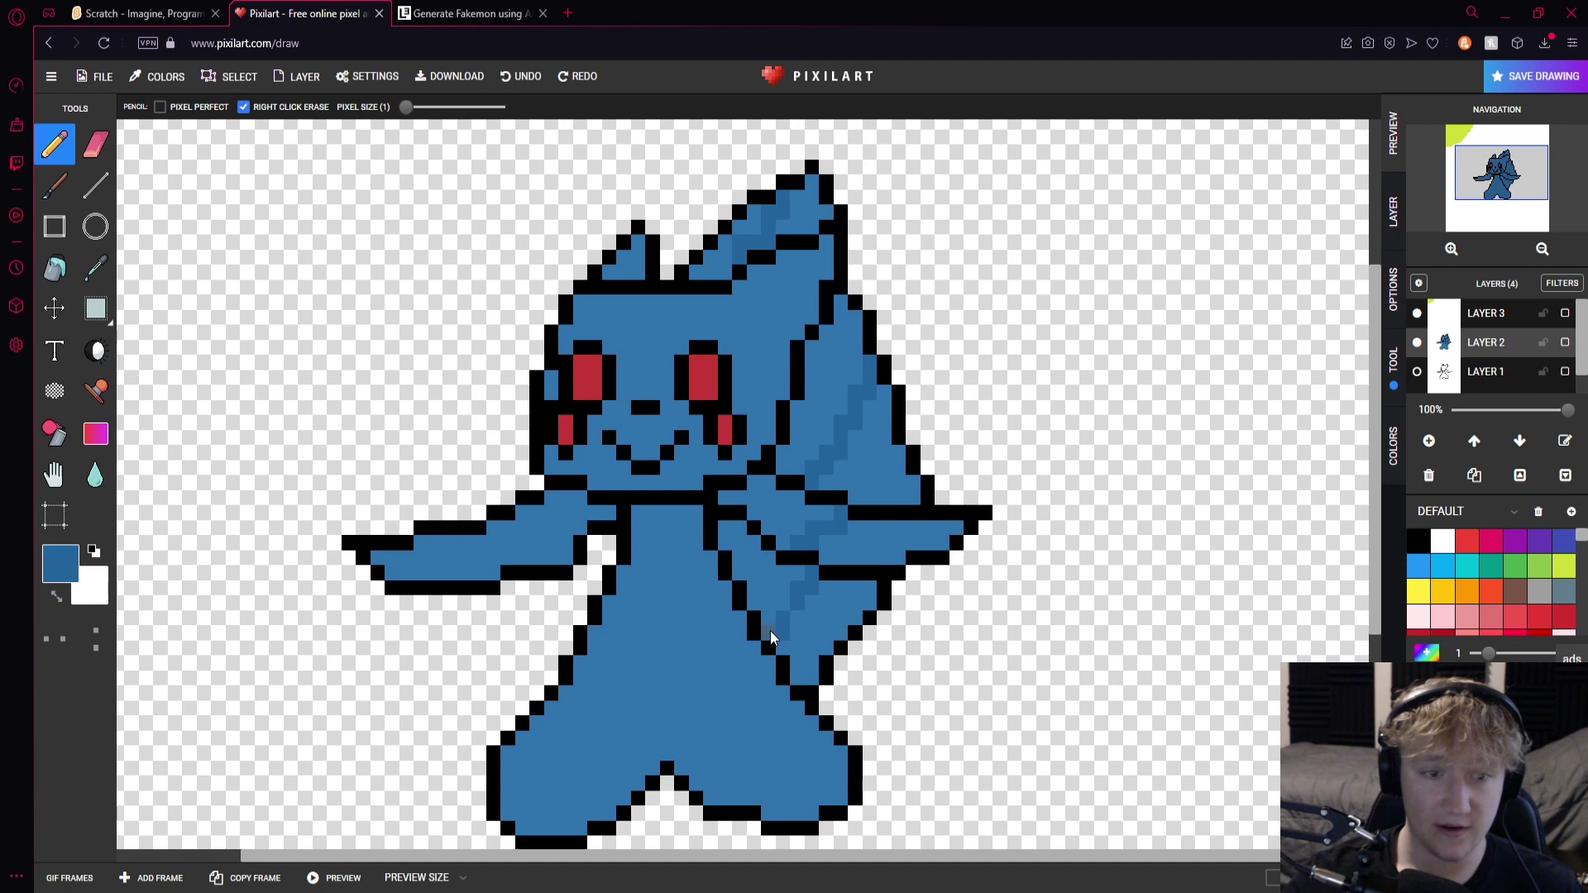
{"action": "left_click_drag", "start_coordinate": [710, 554], "coordinate": [652, 690]}
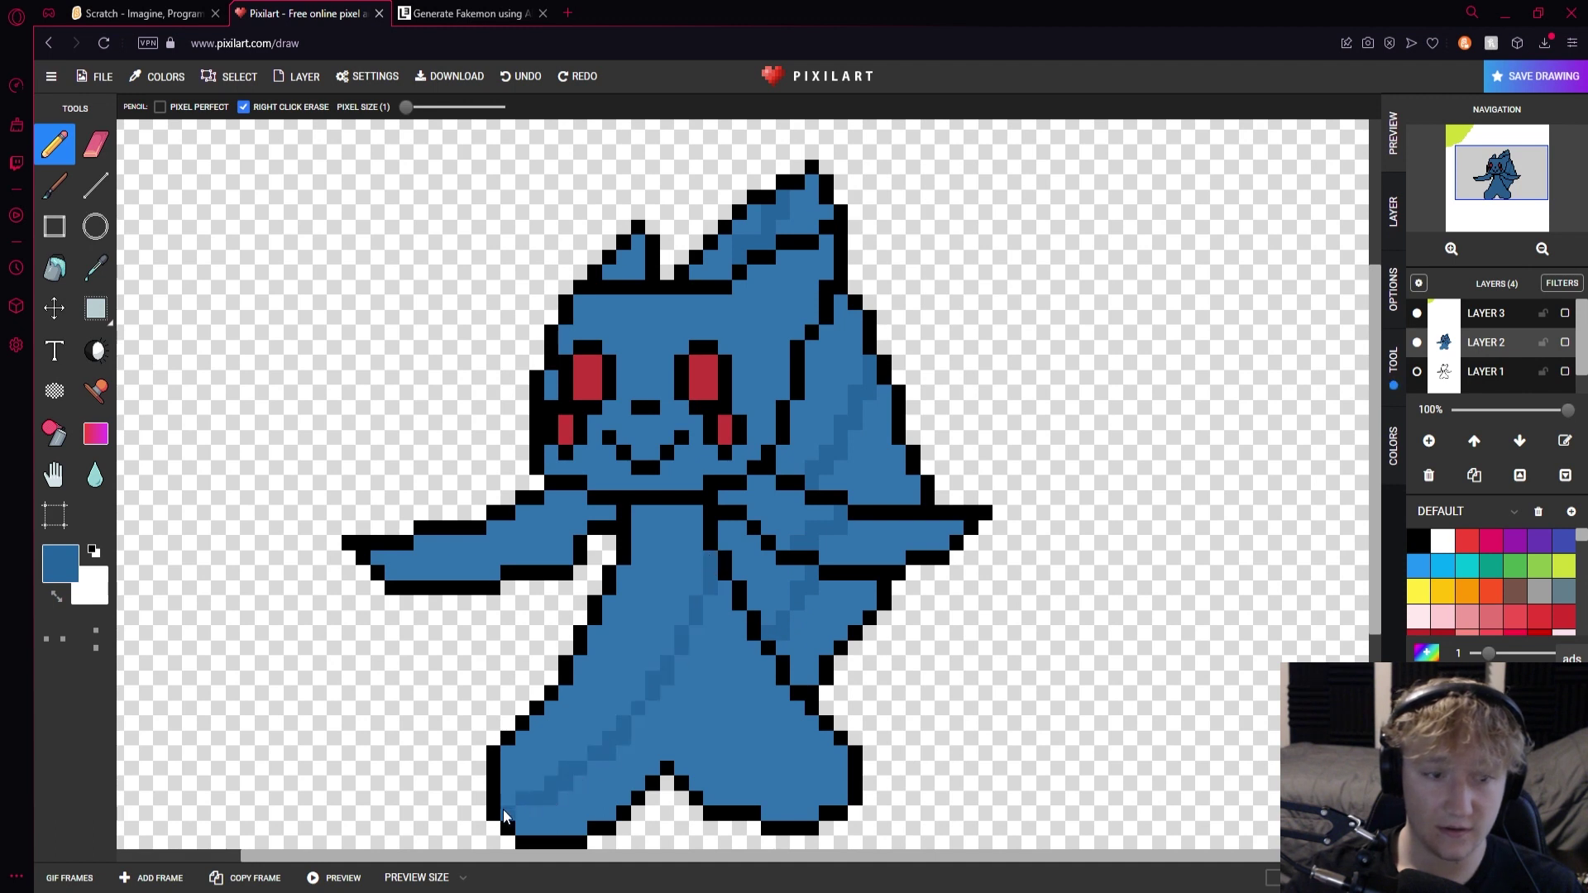
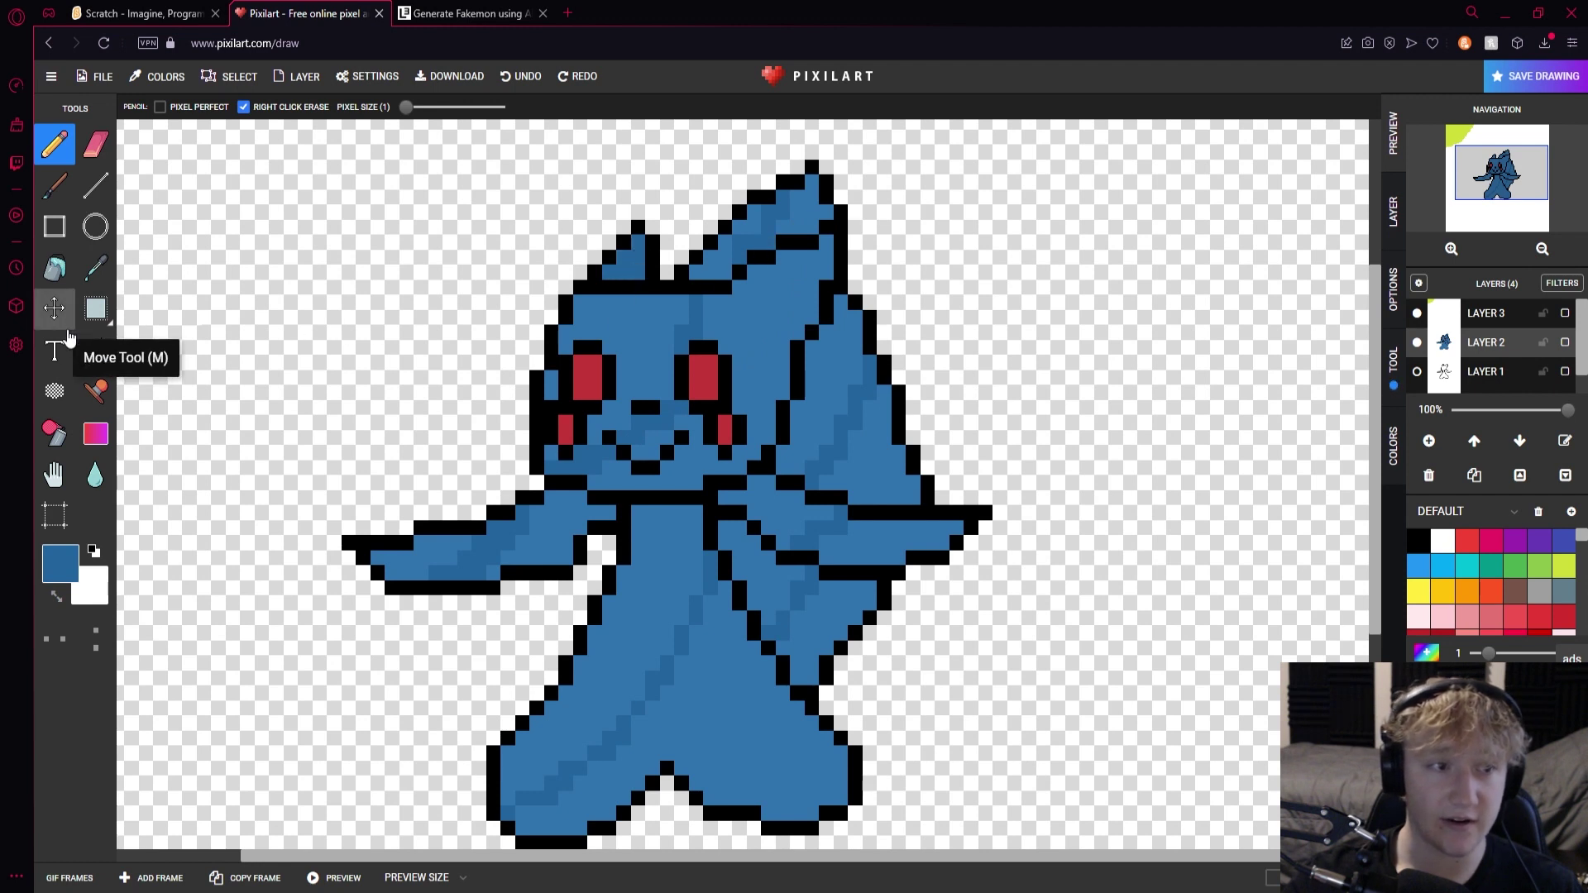
Bucket-fill the shaded sides of the large ear, back shape, right-side arm, area beneath it and body with the darker blue
{"action": "left_click", "coordinate": [56, 263]}
{"action": "left_click", "coordinate": [787, 203]}
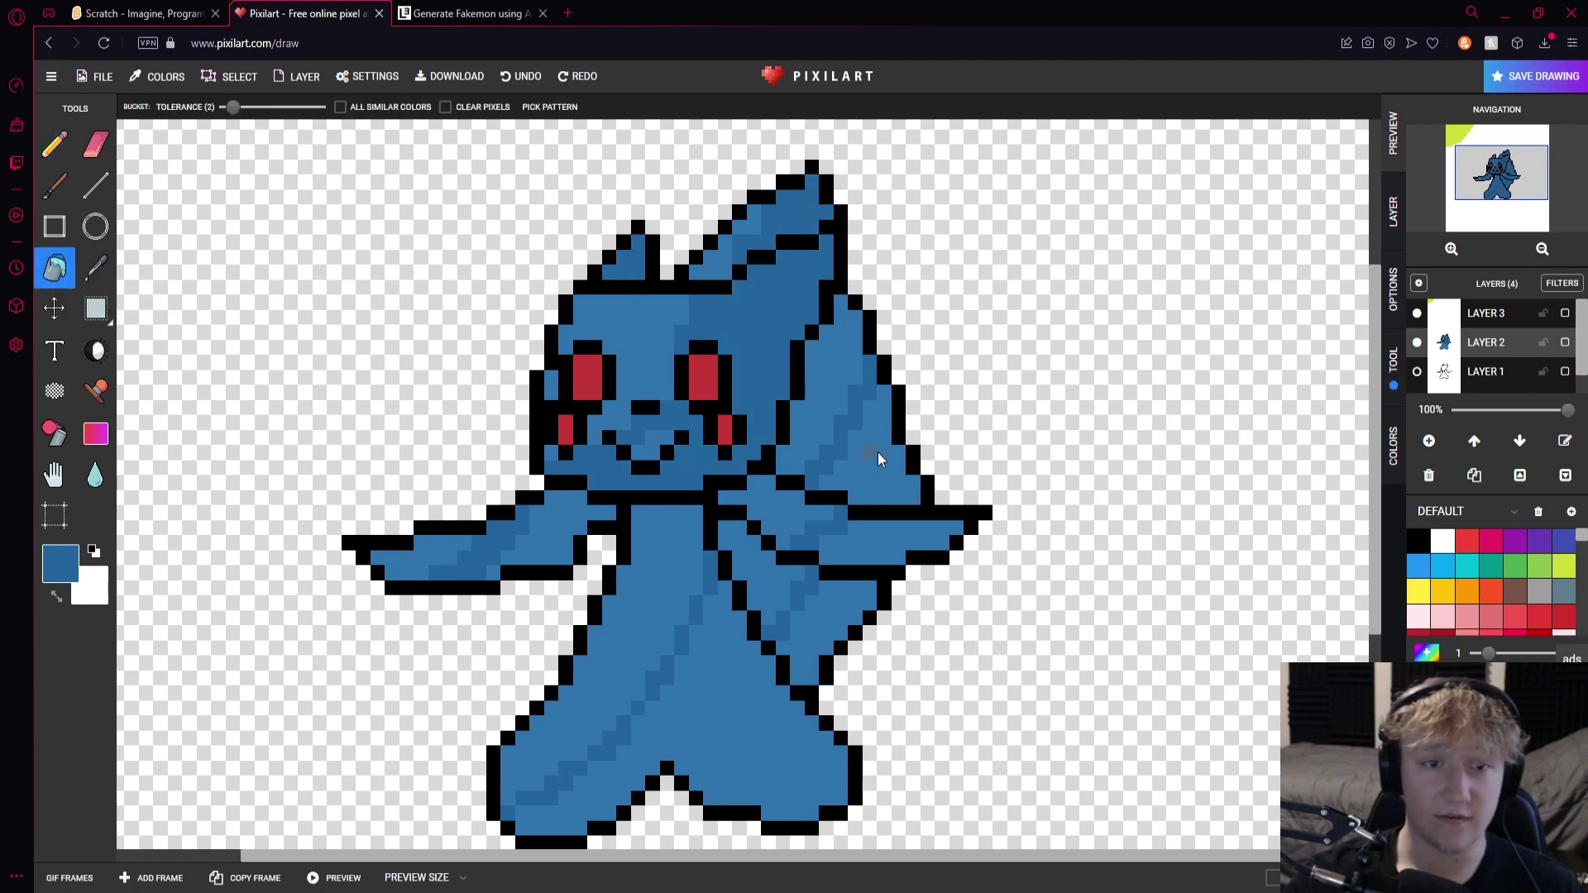
{"action": "left_click", "coordinate": [879, 450]}
{"action": "left_click", "coordinate": [844, 590]}
{"action": "left_click", "coordinate": [865, 558]}
{"action": "left_click", "coordinate": [688, 667]}
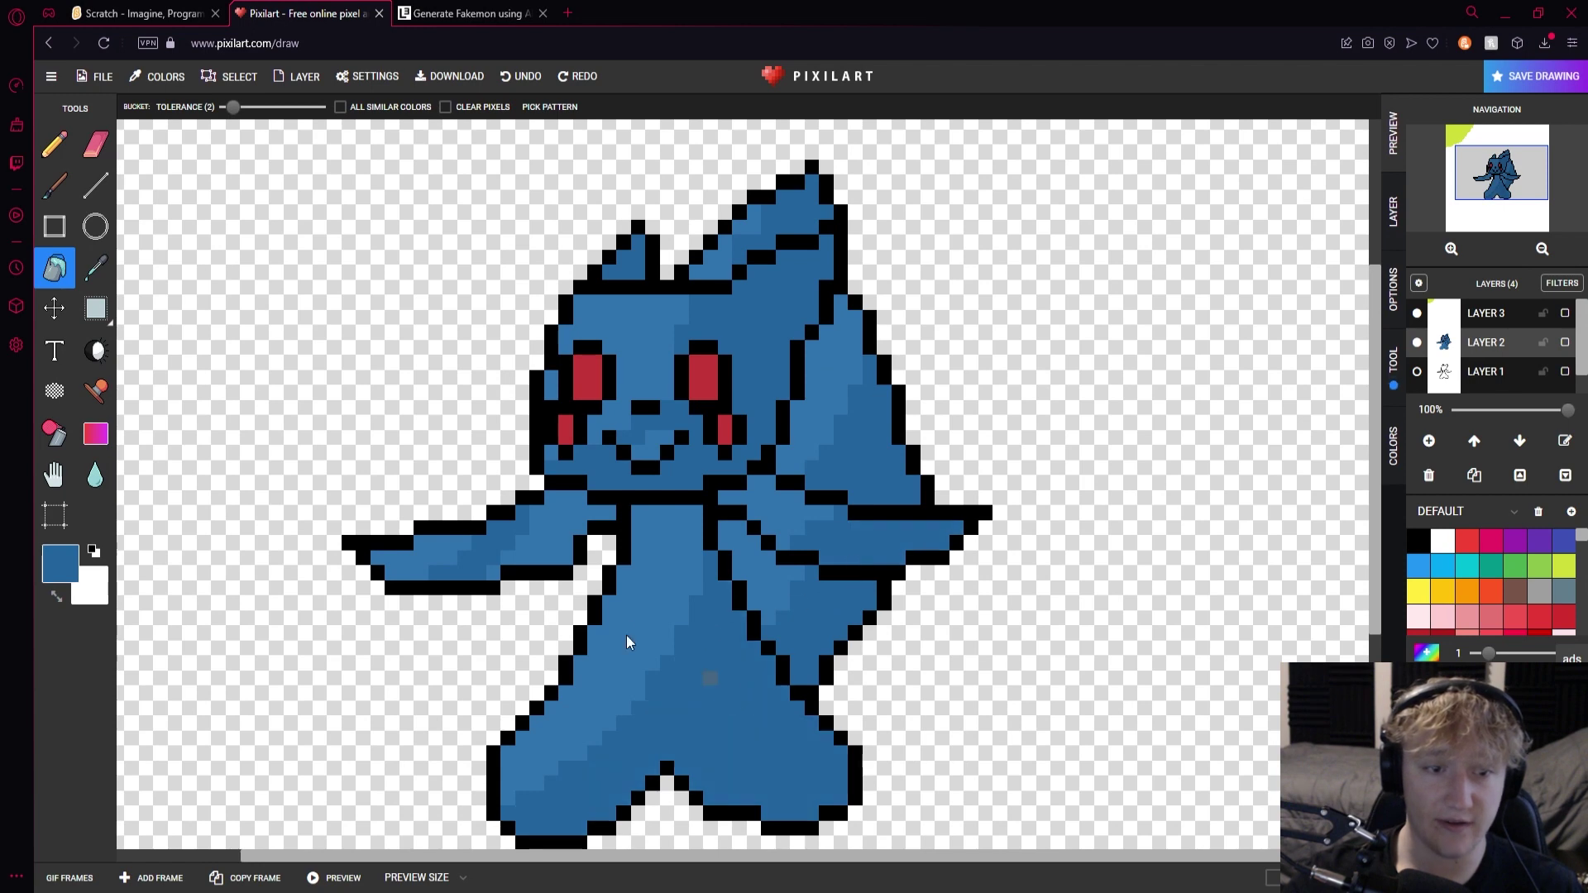
Sample the lit blue from the creature's forehead and lighten it to a brighter highlight blue
{"action": "scroll", "coordinate": [548, 536], "scroll_direction": "down", "scroll_amount": 2}
{"action": "scroll", "coordinate": [685, 430], "scroll_direction": "up", "scroll_amount": 2}
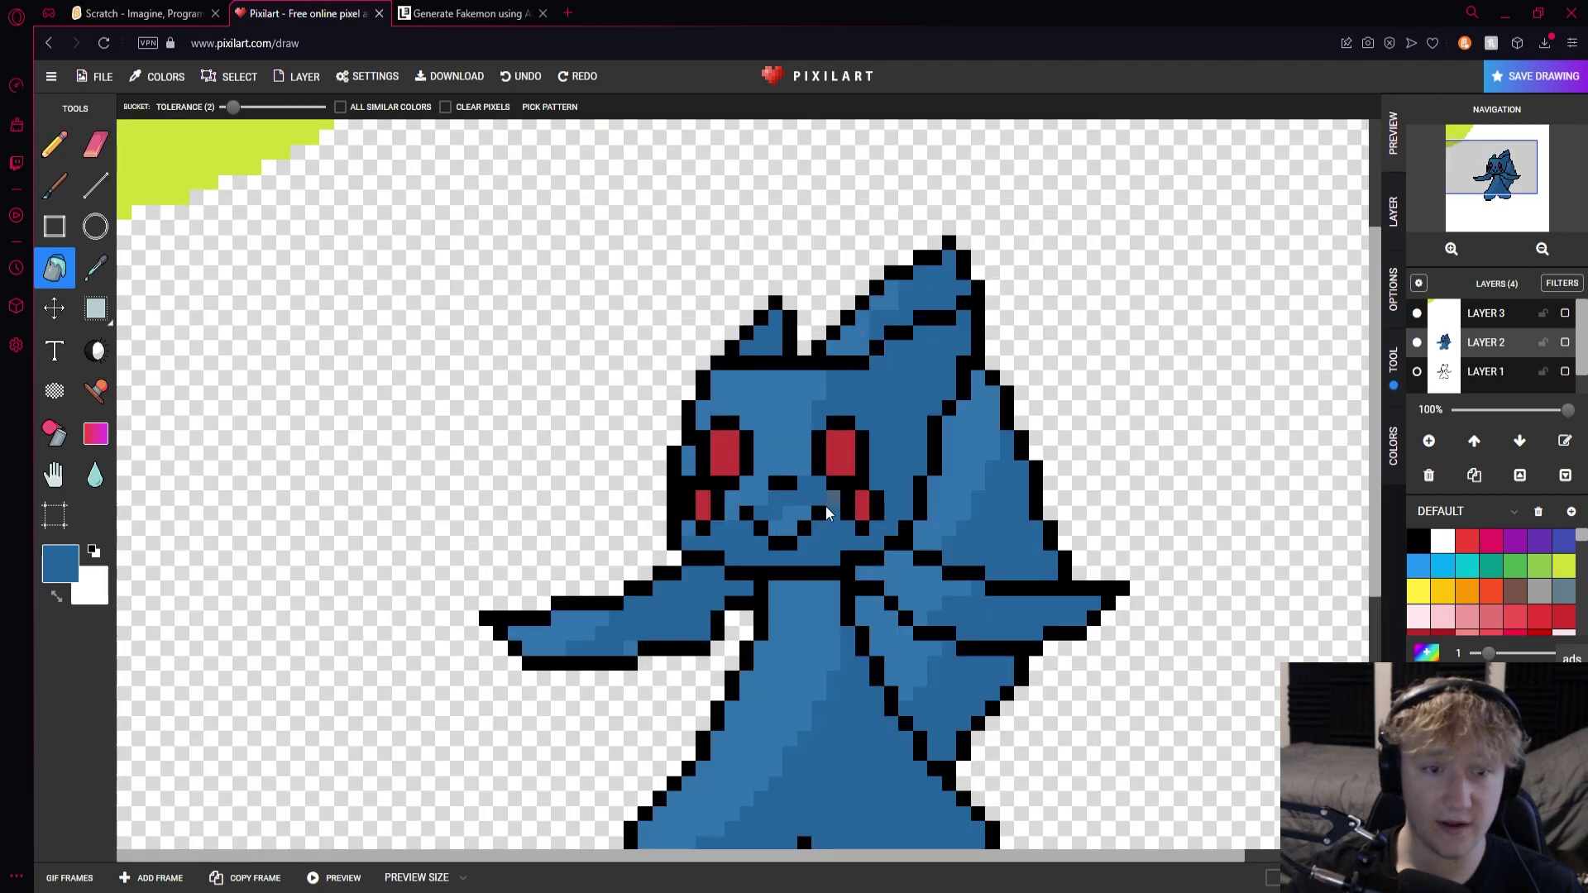
{"action": "scroll", "coordinate": [791, 523], "scroll_direction": "down", "scroll_amount": 2}
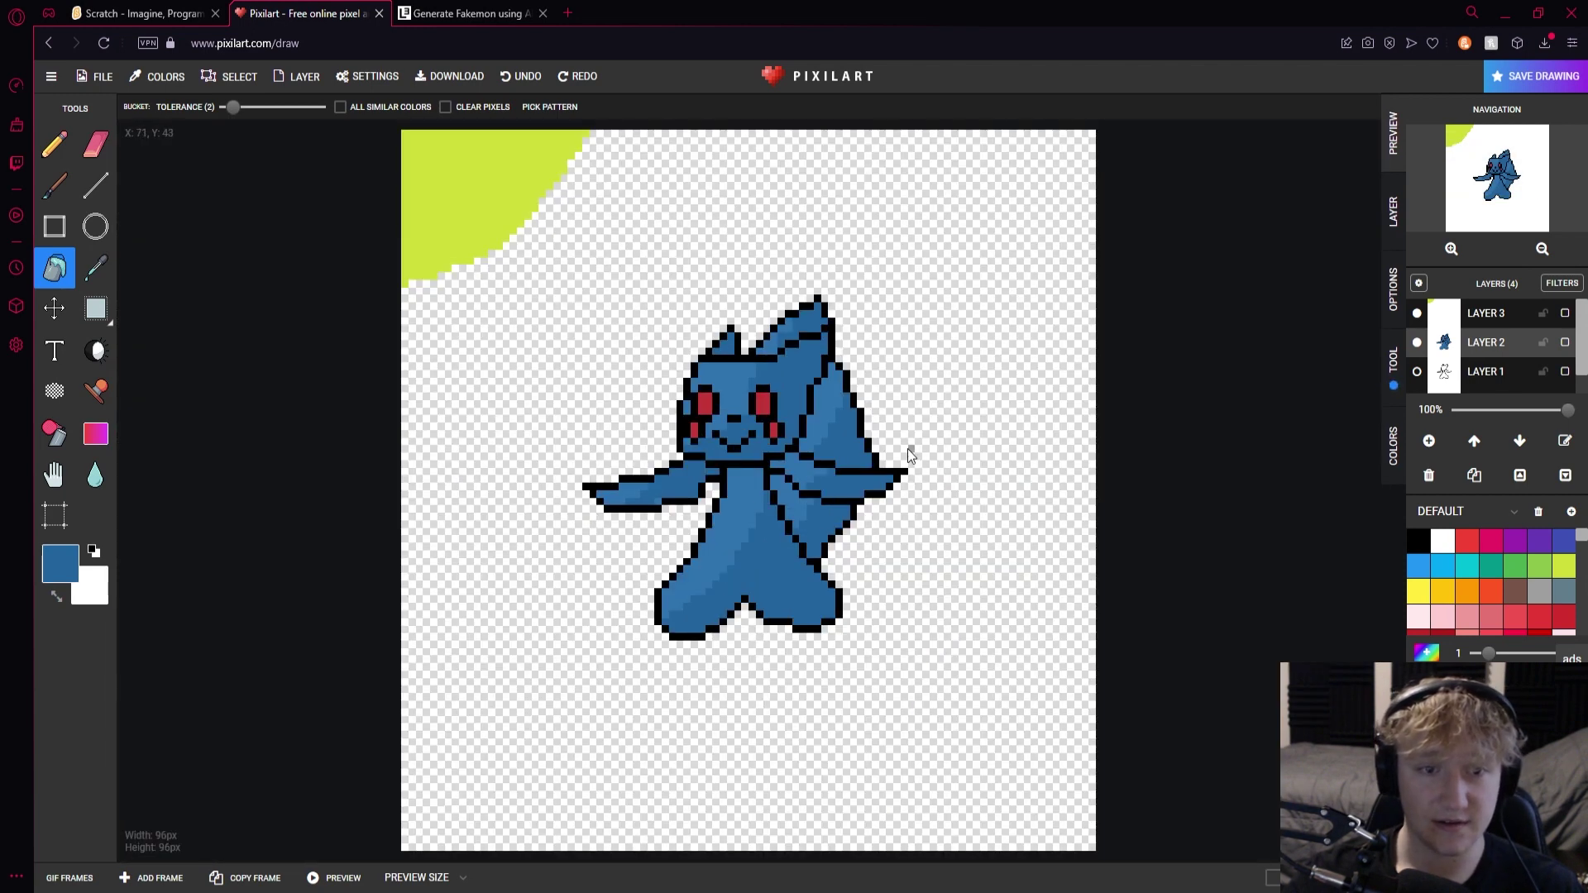
{"action": "scroll", "coordinate": [793, 413], "scroll_direction": "up", "scroll_amount": 2}
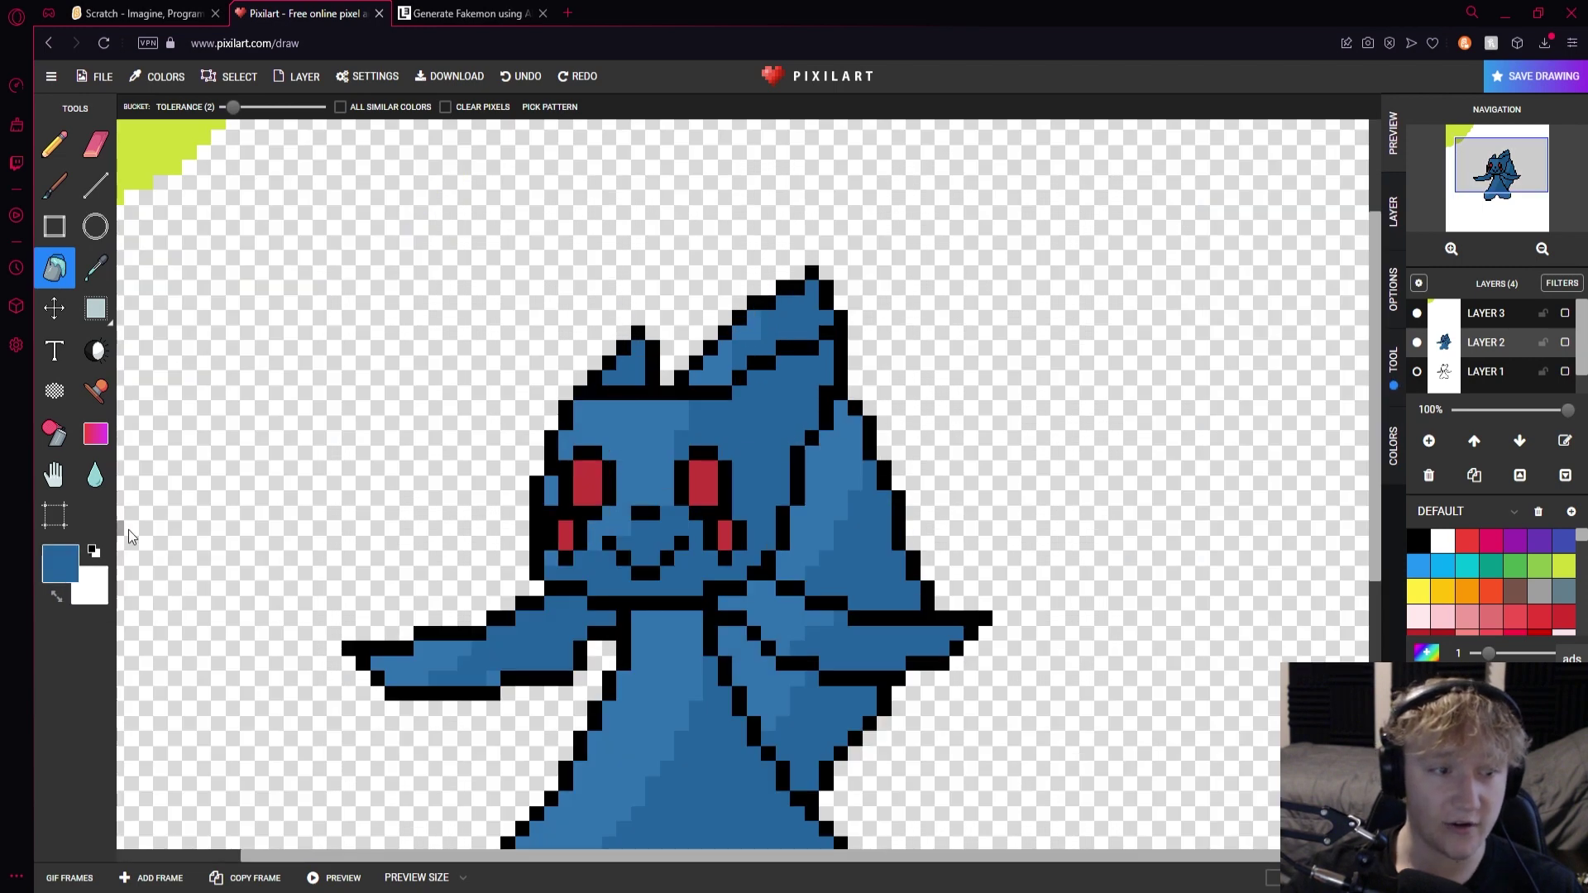
{"action": "left_click", "coordinate": [111, 278]}
{"action": "left_click", "coordinate": [626, 440]}
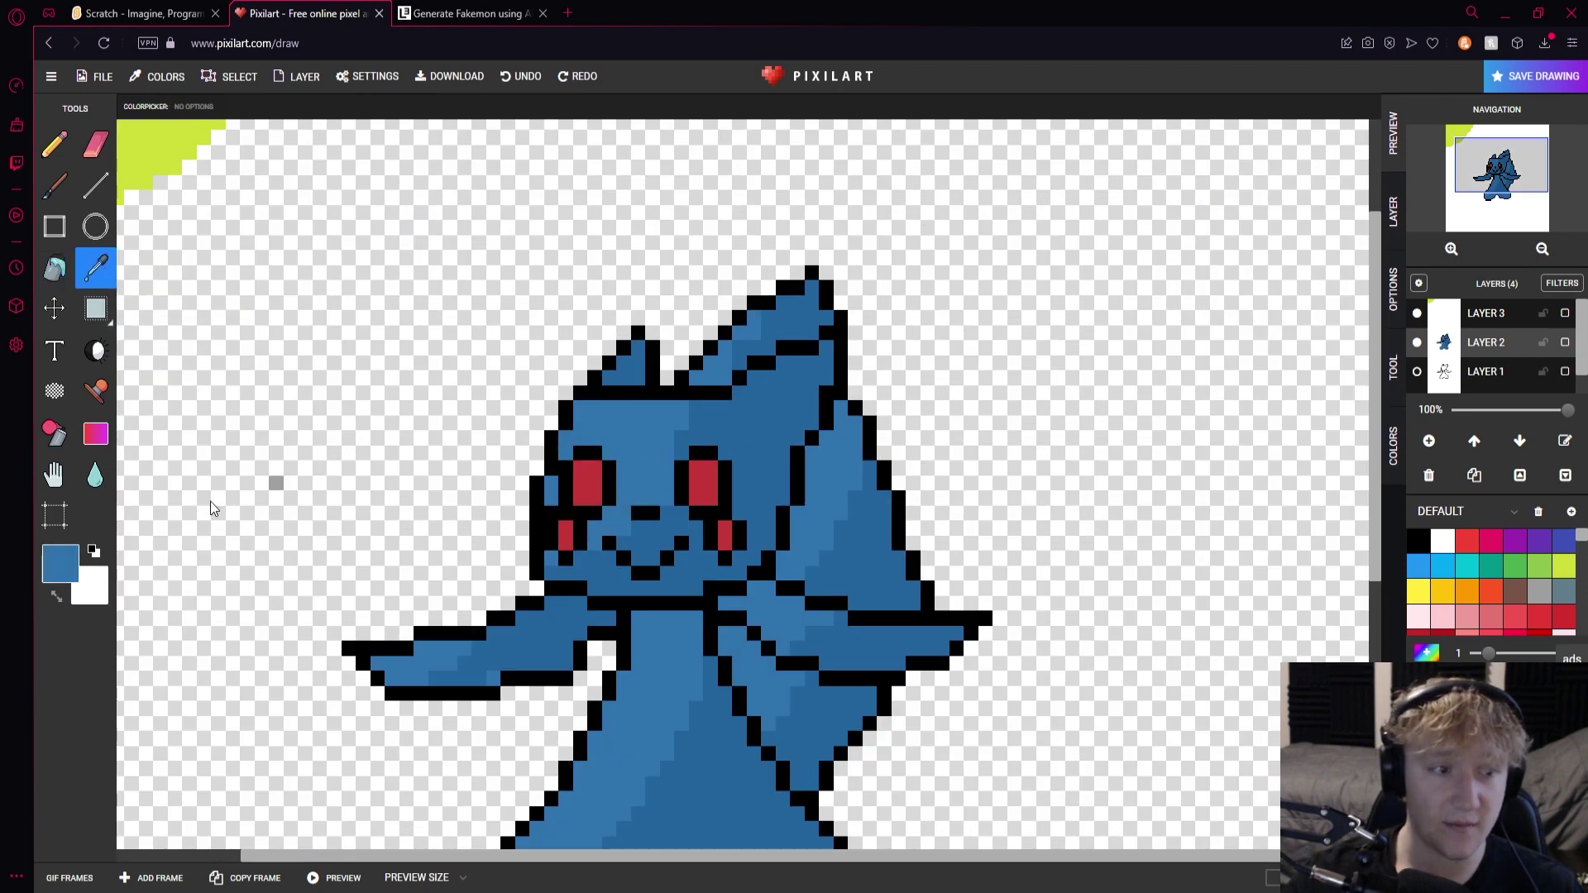
{"action": "left_click", "coordinate": [60, 563]}
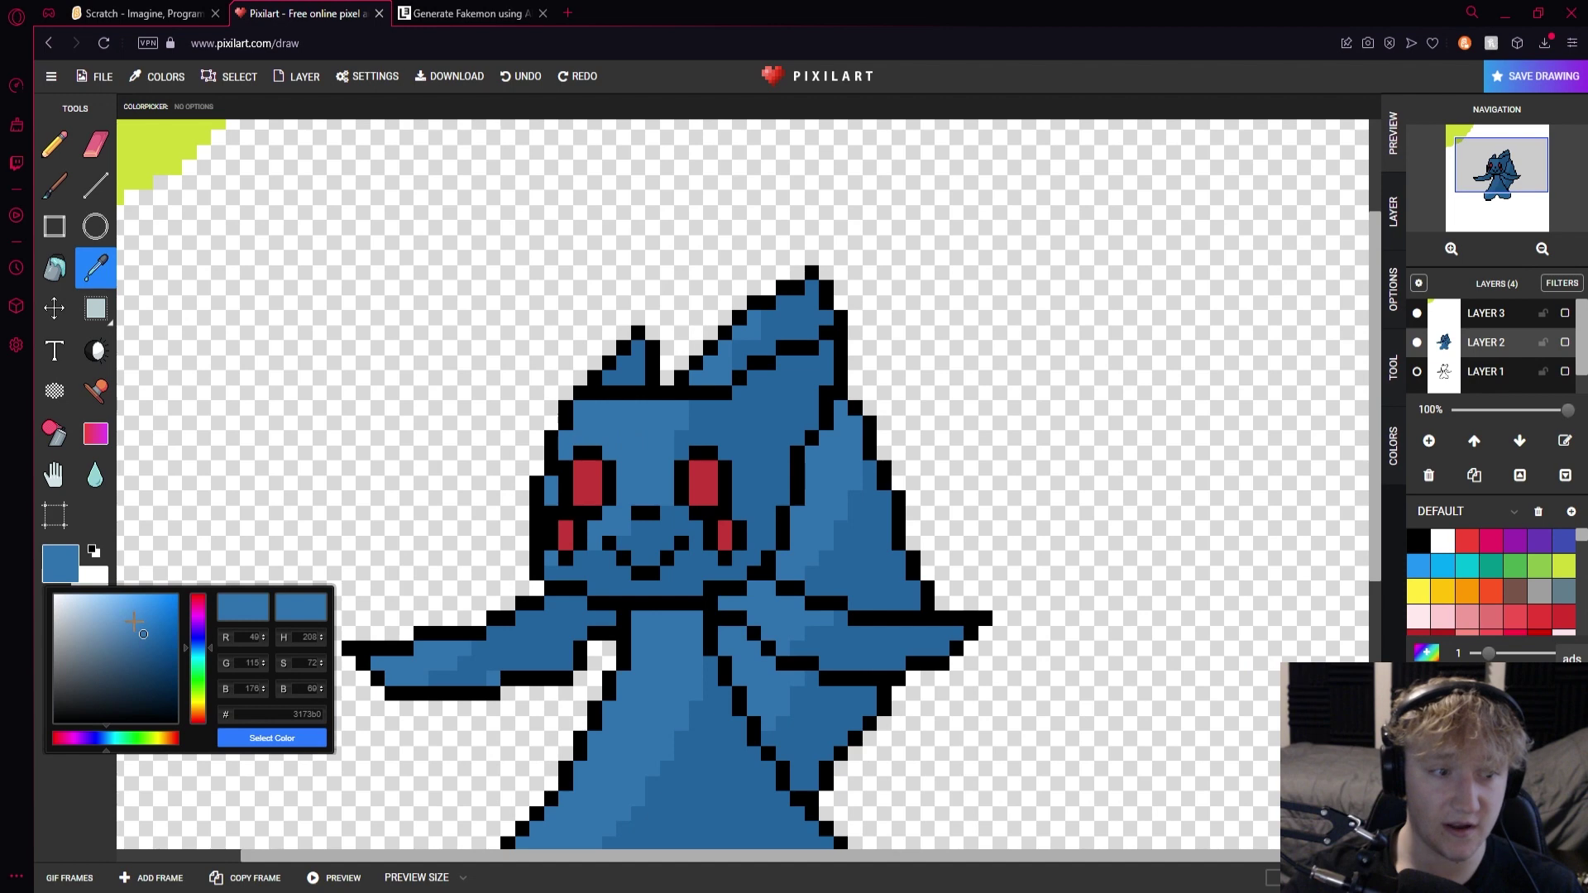
{"action": "left_click", "coordinate": [271, 738]}
Pencil lighter-blue highlights along the sun-facing edges of the ears and head and on the tip of the left-side arm
{"action": "left_click", "coordinate": [54, 144]}
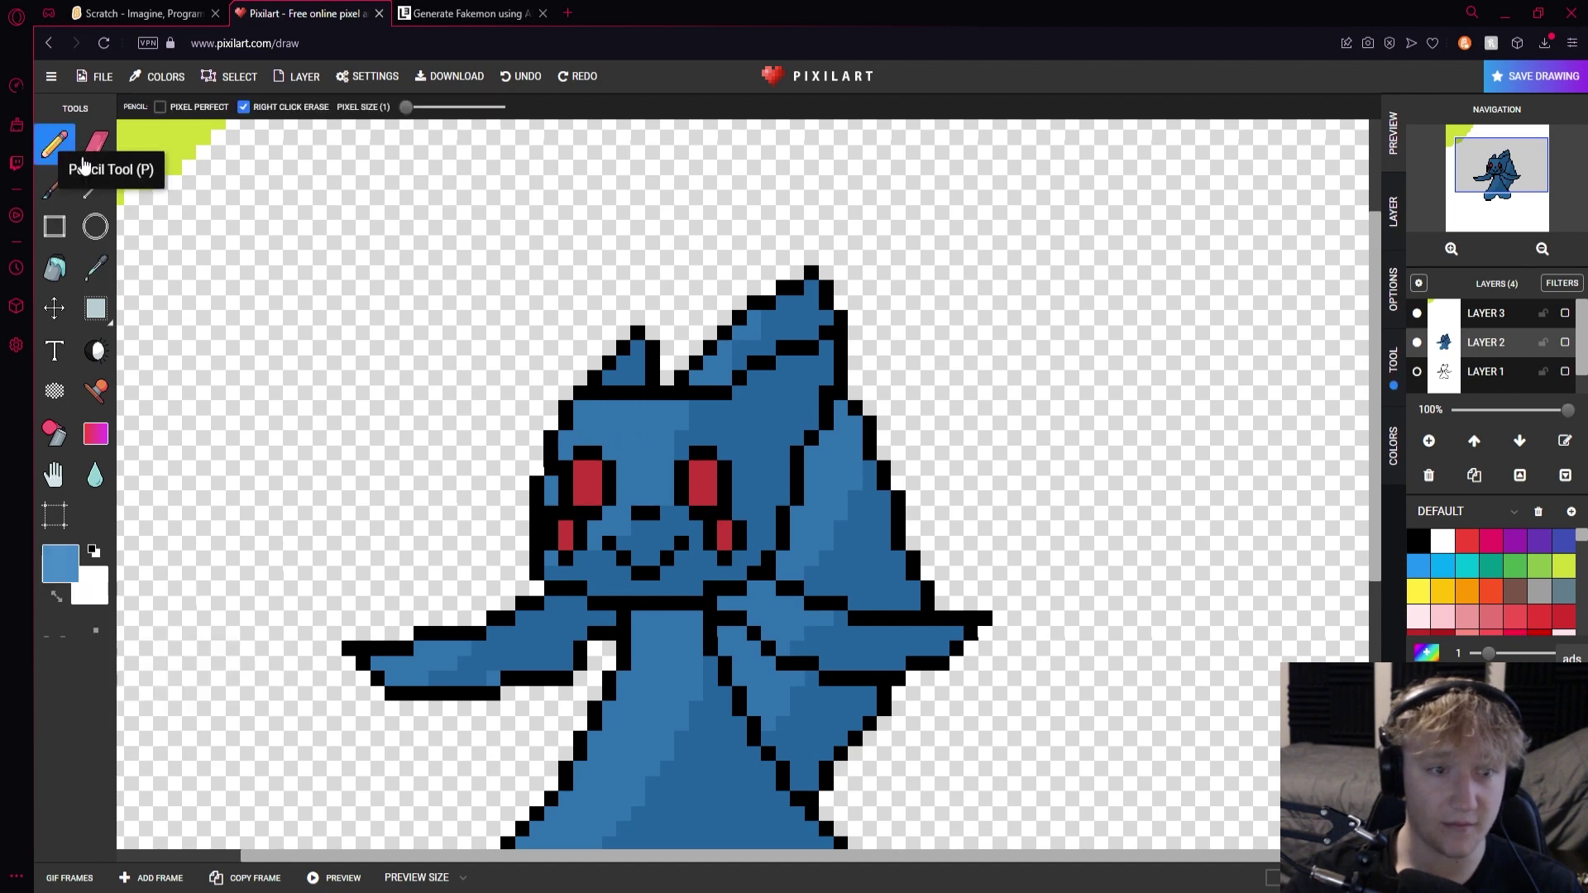
{"action": "scroll", "coordinate": [699, 418], "scroll_direction": "up", "scroll_amount": 1}
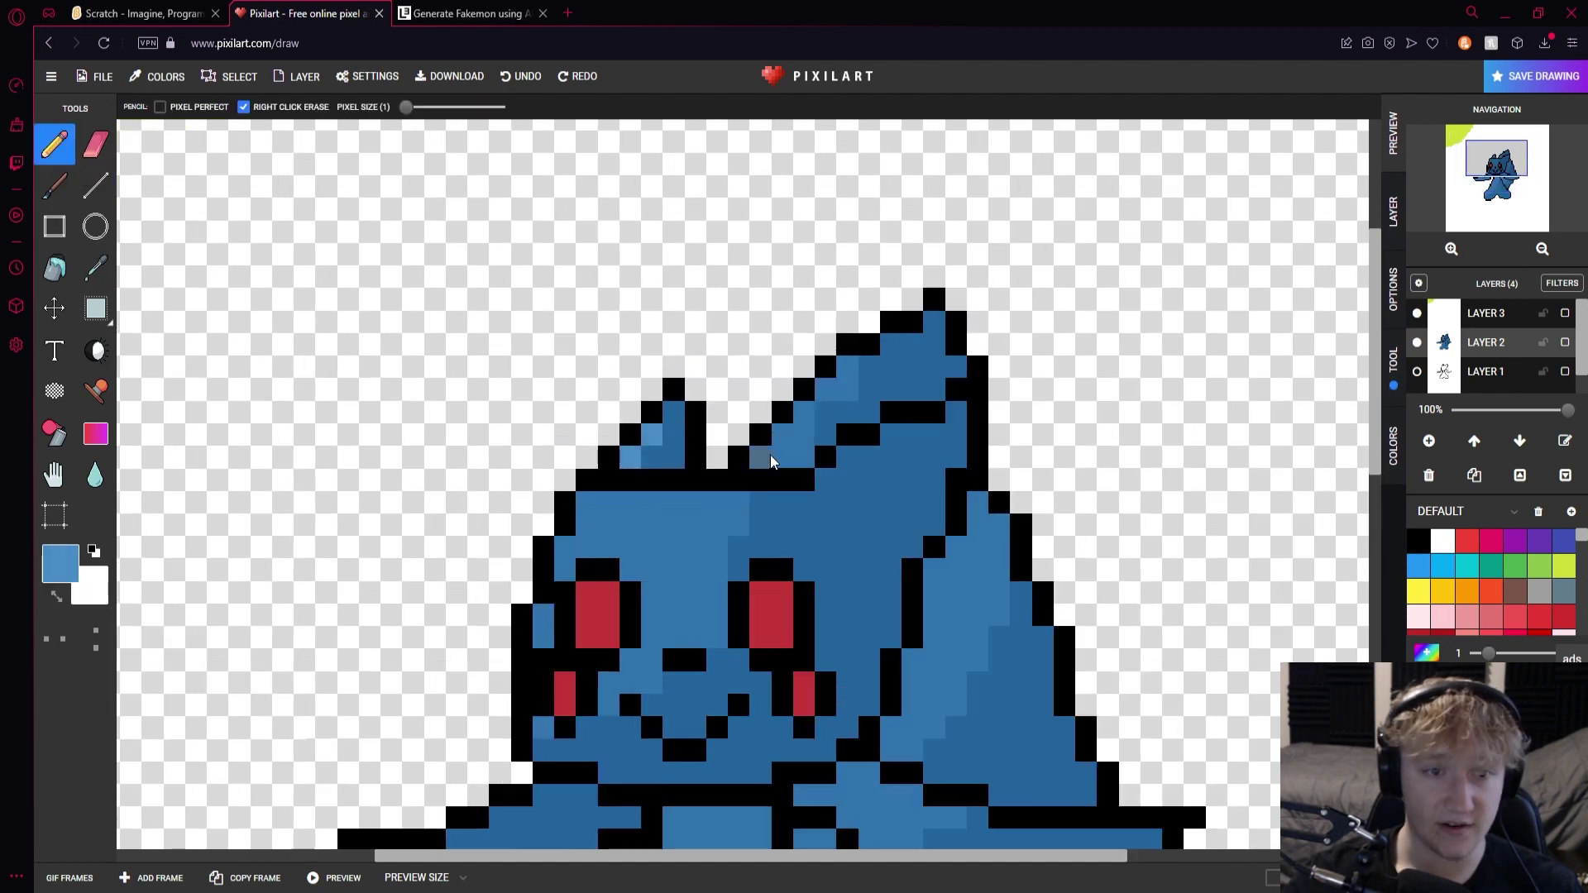
{"action": "left_click", "coordinate": [846, 367]}
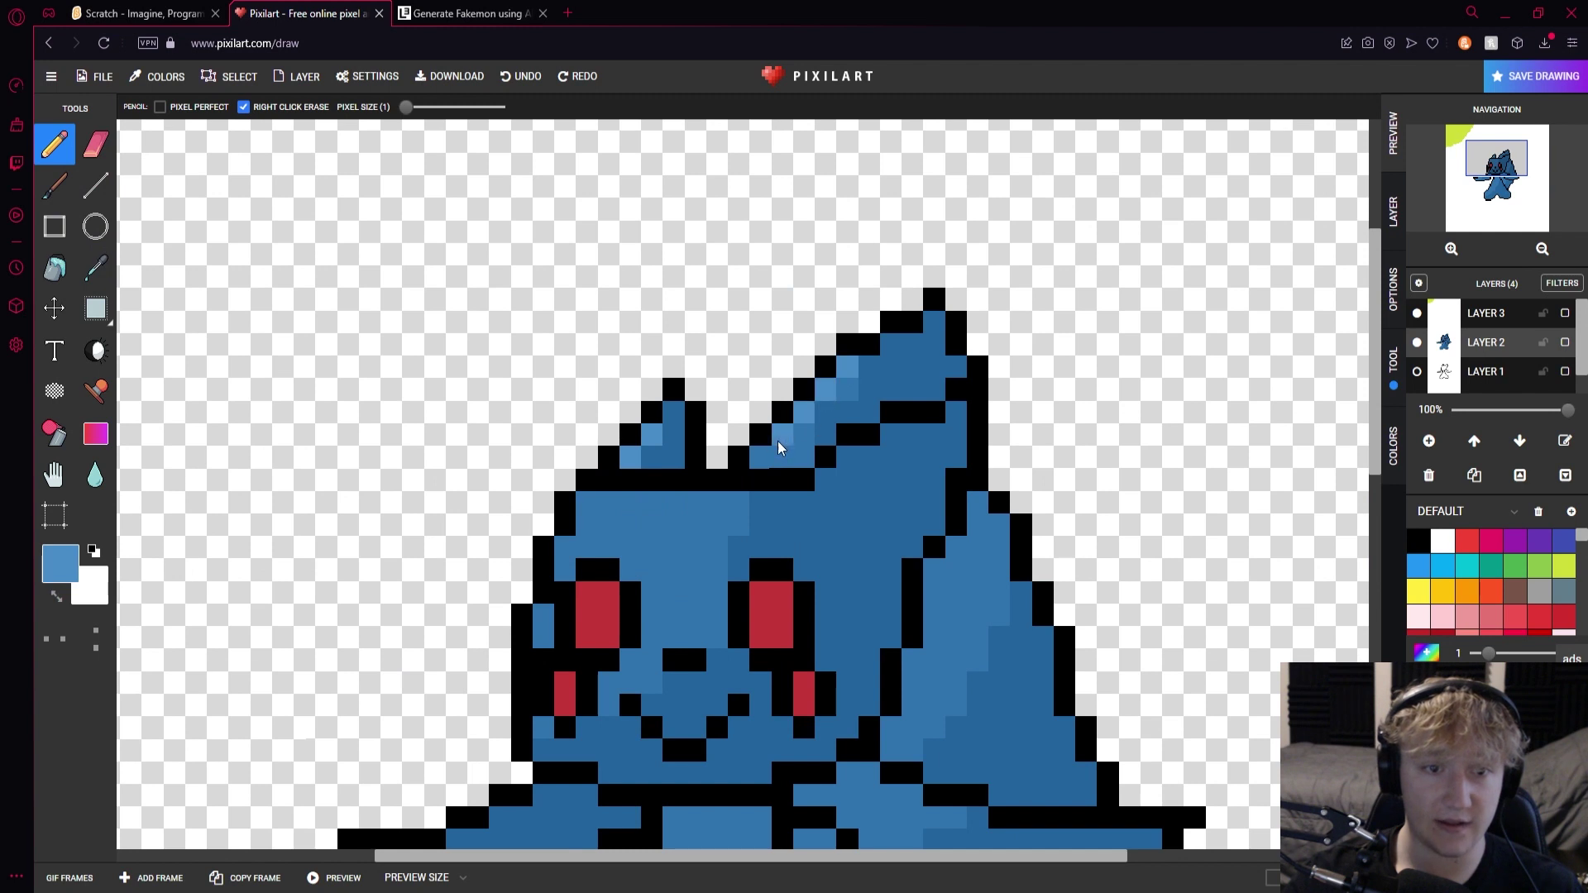
{"action": "scroll", "coordinate": [663, 524], "scroll_direction": "down", "scroll_amount": 1}
{"action": "scroll", "coordinate": [629, 539], "scroll_direction": "up", "scroll_amount": 1}
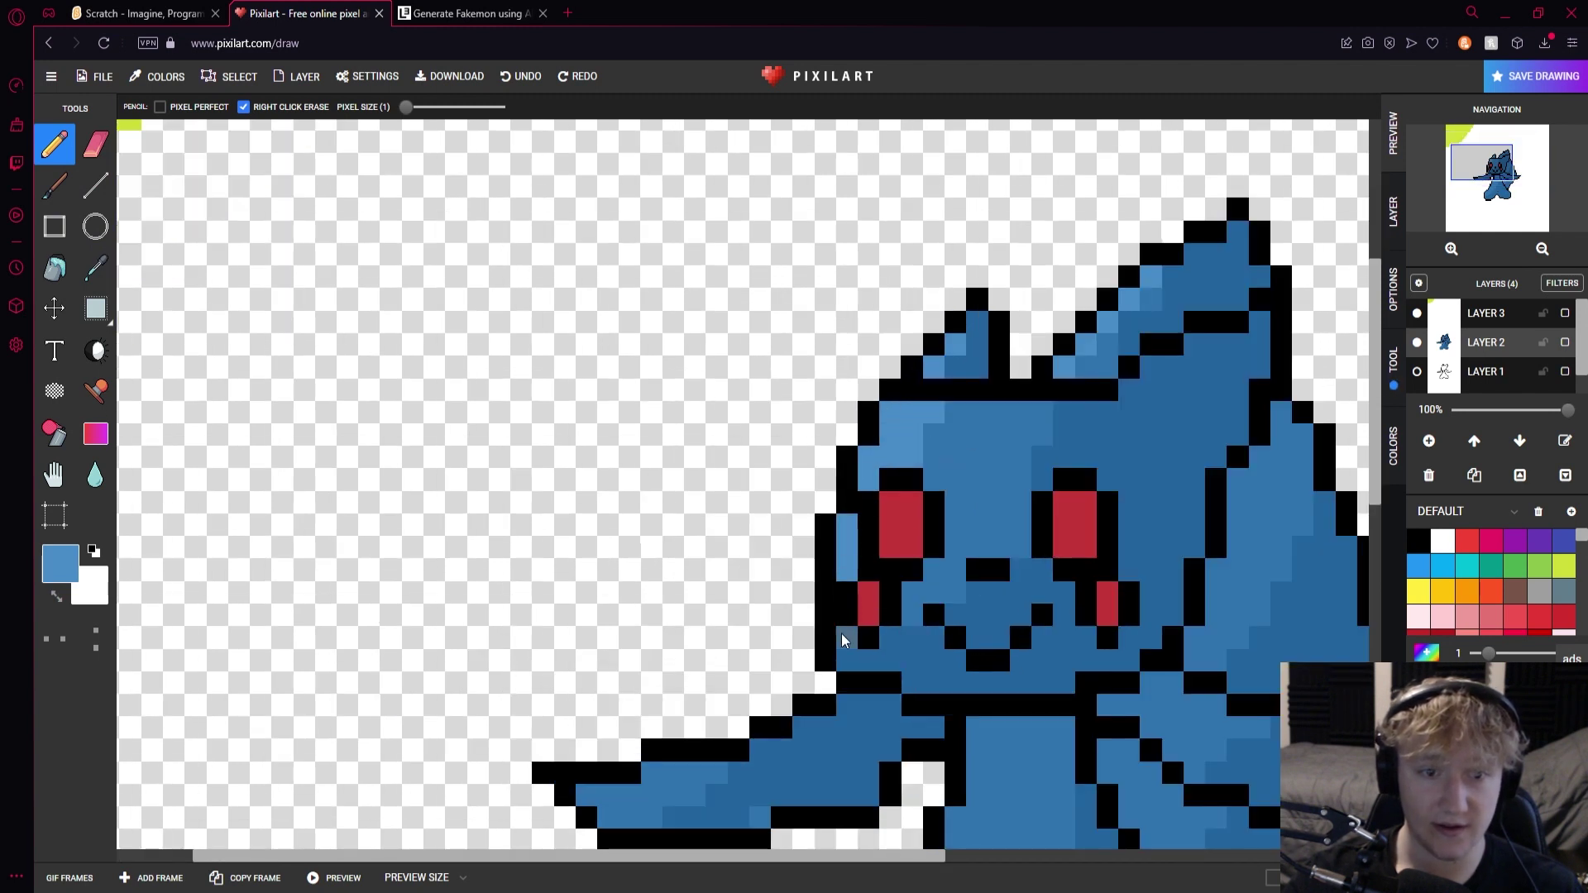
{"action": "scroll", "coordinate": [796, 673], "scroll_direction": "down", "scroll_amount": 1}
{"action": "scroll", "coordinate": [795, 672], "scroll_direction": "up", "scroll_amount": 1}
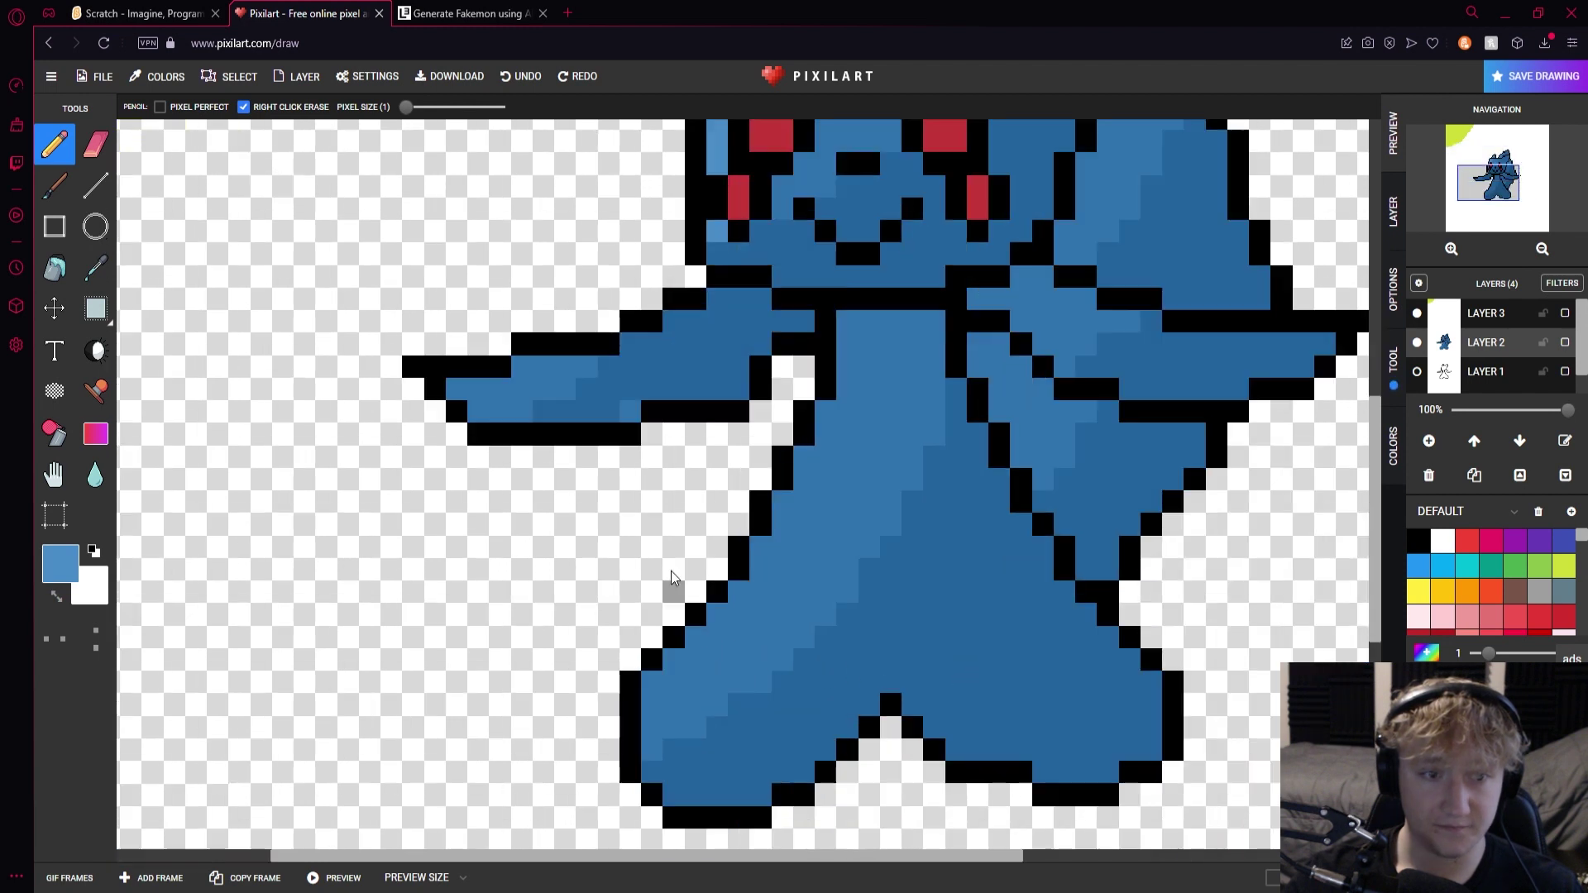
{"action": "mouse_move", "coordinate": [541, 381]}
{"action": "left_mouse_down"}
{"action": "mouse_move", "coordinate": [526, 370]}
{"action": "mouse_move", "coordinate": [484, 393]}
{"action": "left_mouse_up"}
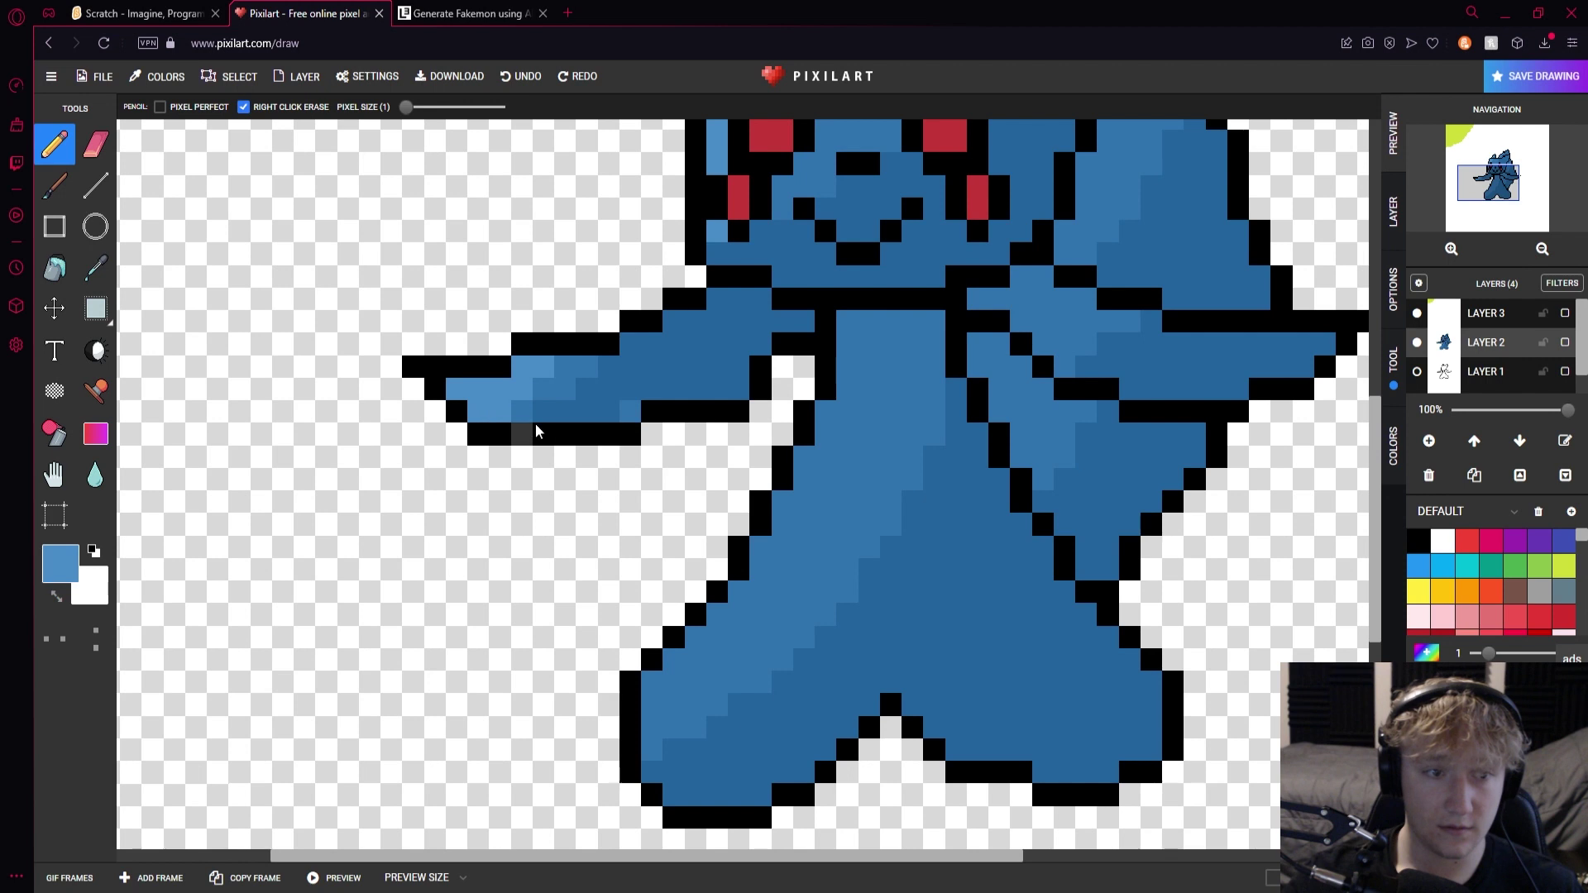
{"action": "left_click", "coordinate": [95, 267]}
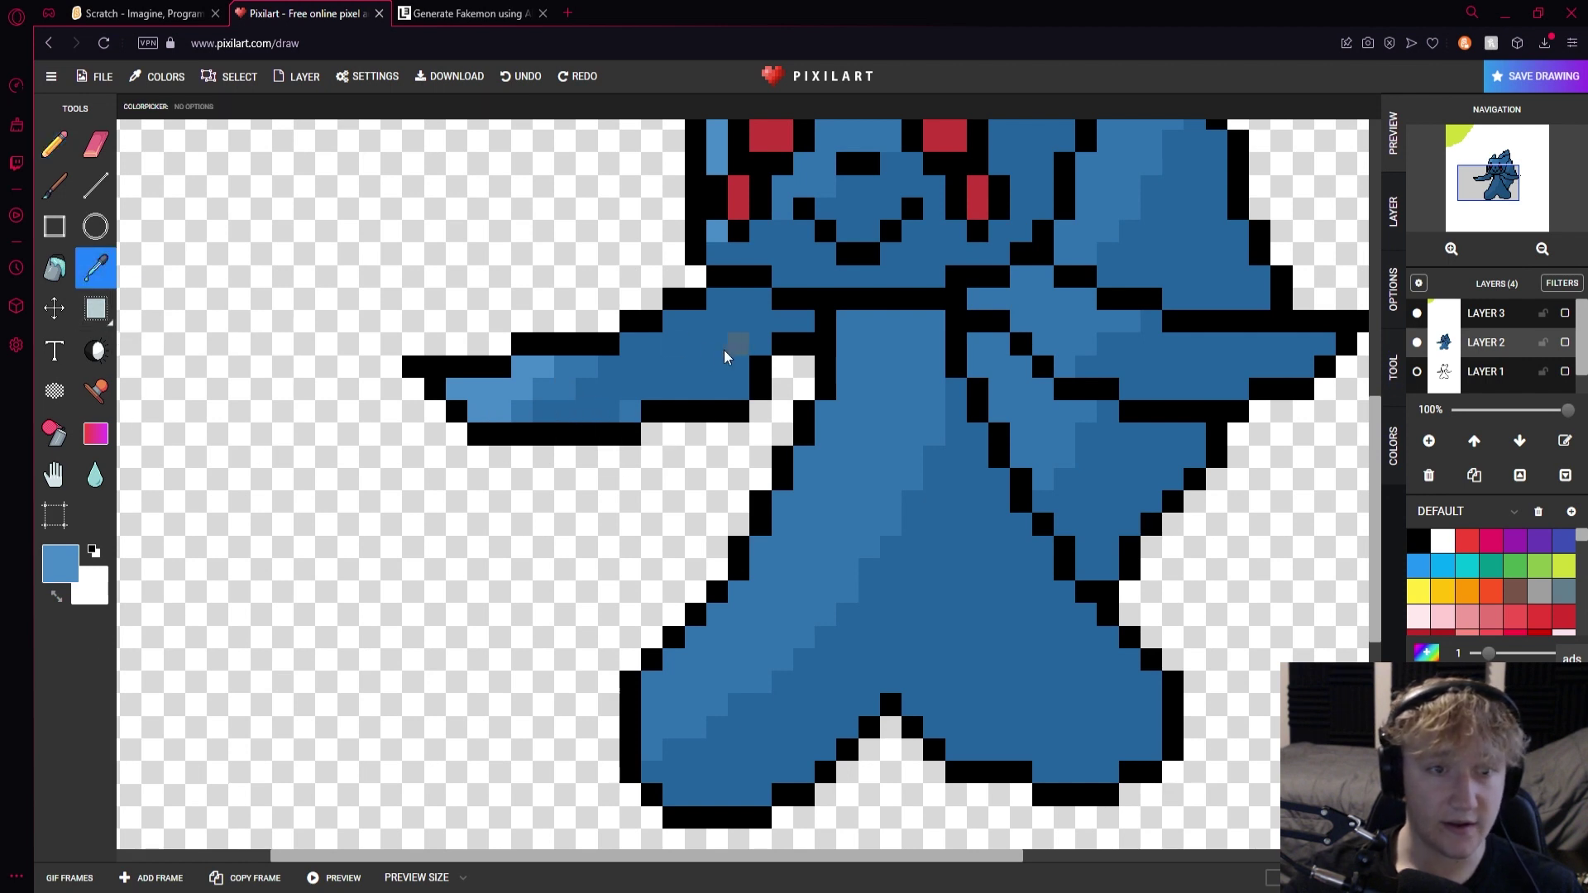
{"action": "left_click", "coordinate": [725, 357]}
{"action": "left_click", "coordinate": [53, 144]}
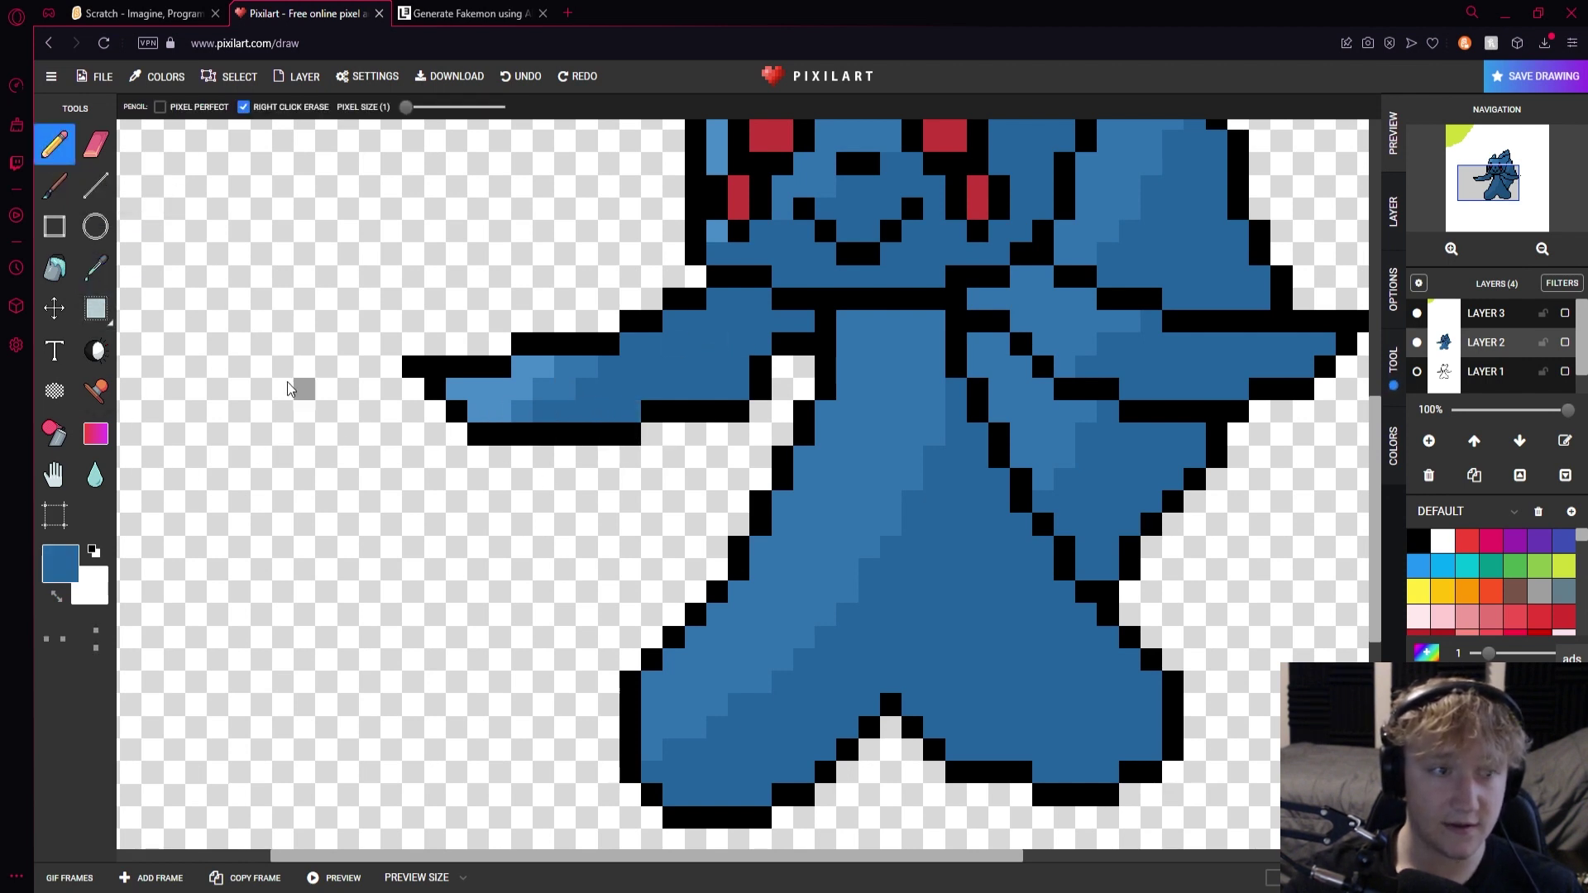
{"action": "left_click", "coordinate": [96, 267]}
{"action": "left_click", "coordinate": [489, 400]}
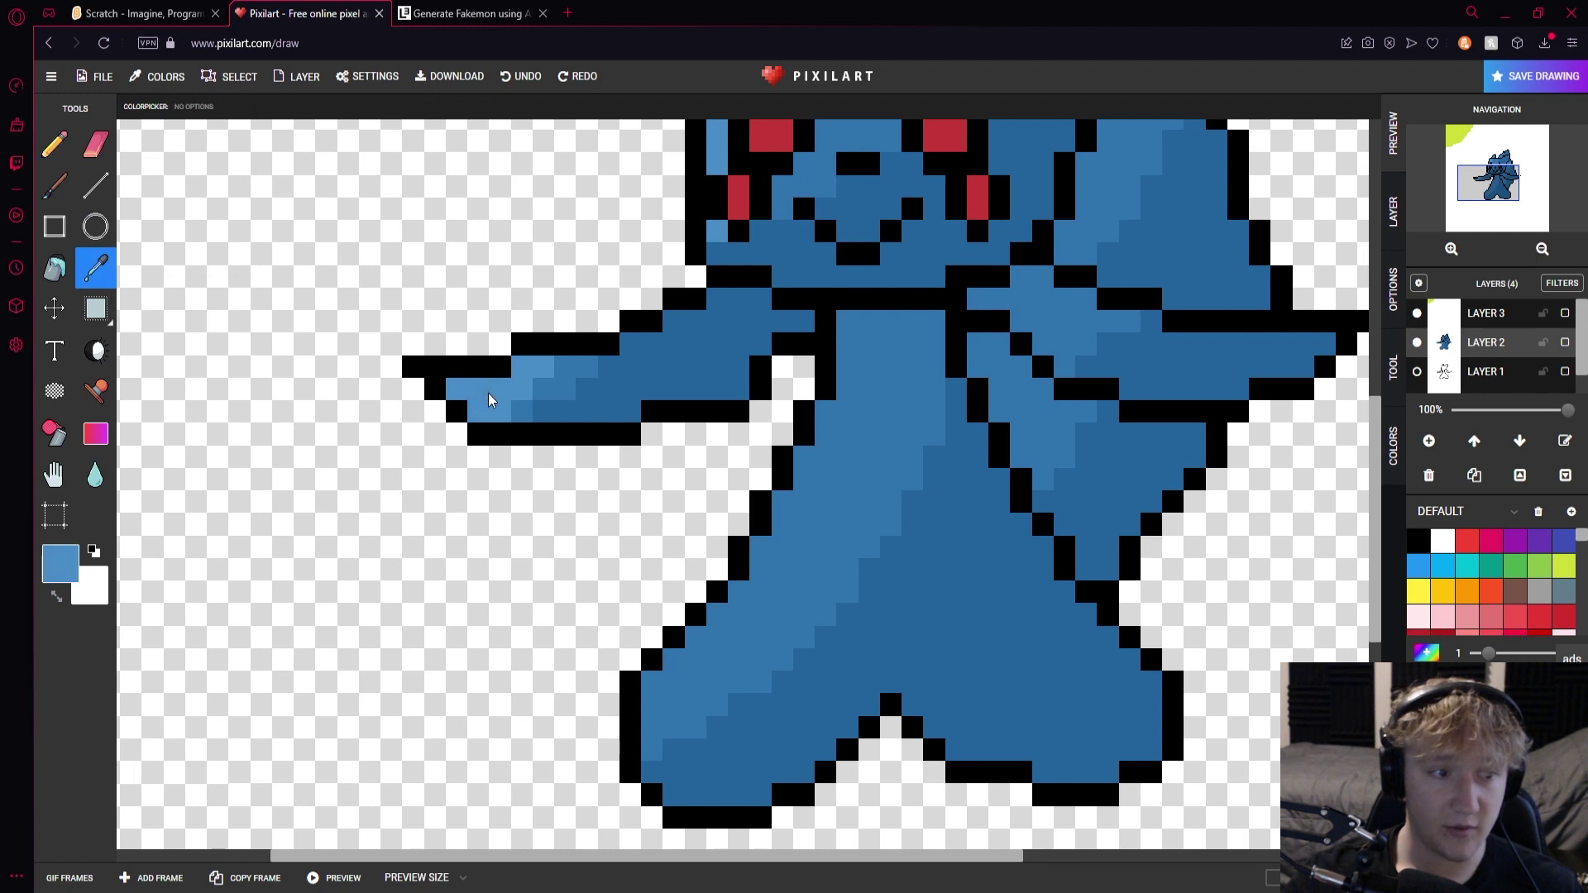
{"action": "left_click", "coordinate": [54, 144]}
Pencil a lighter-blue highlight band down the body's sun-facing edge, undoing the stray pixels drawn over the black outline
{"action": "mouse_move", "coordinate": [860, 319]}
{"action": "left_mouse_down"}
{"action": "mouse_move", "coordinate": [841, 448]}
{"action": "mouse_move", "coordinate": [796, 532]}
{"action": "mouse_move", "coordinate": [667, 673]}
{"action": "left_mouse_up"}
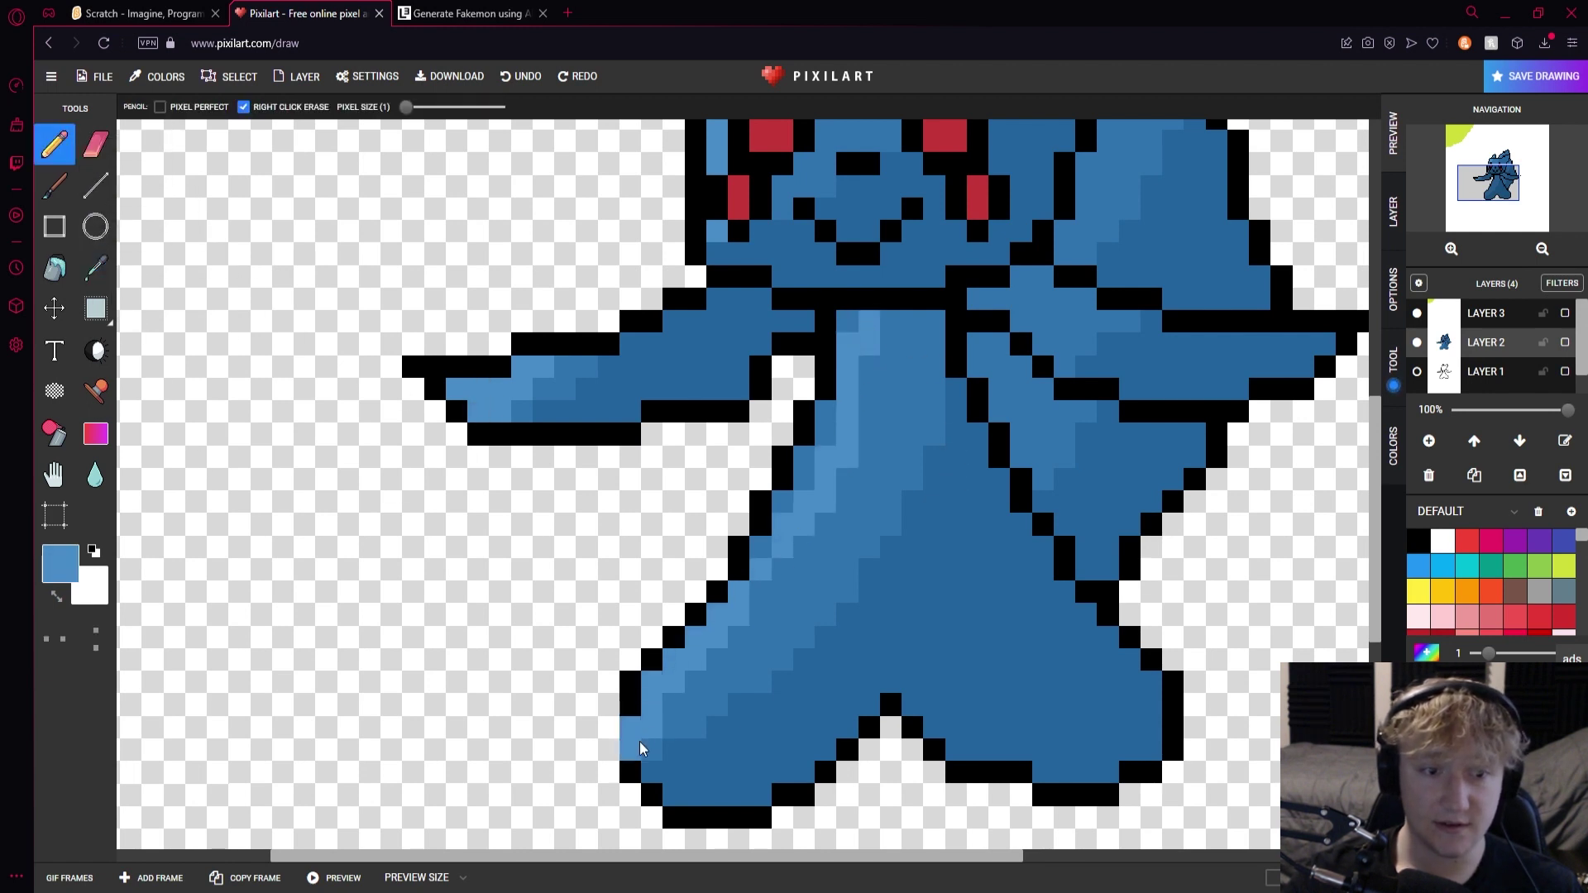
{"action": "key", "text": "ctrl+z"}
{"action": "mouse_move", "coordinate": [653, 728]}
{"action": "left_mouse_down"}
{"action": "mouse_move", "coordinate": [791, 545]}
{"action": "mouse_move", "coordinate": [841, 430]}
{"action": "mouse_move", "coordinate": [850, 324]}
{"action": "left_mouse_up"}
{"action": "left_click_drag", "start_coordinate": [831, 420], "coordinate": [802, 469]}
{"action": "left_click_drag", "start_coordinate": [782, 533], "coordinate": [760, 554]}
{"action": "left_click_drag", "start_coordinate": [721, 626], "coordinate": [697, 653]}
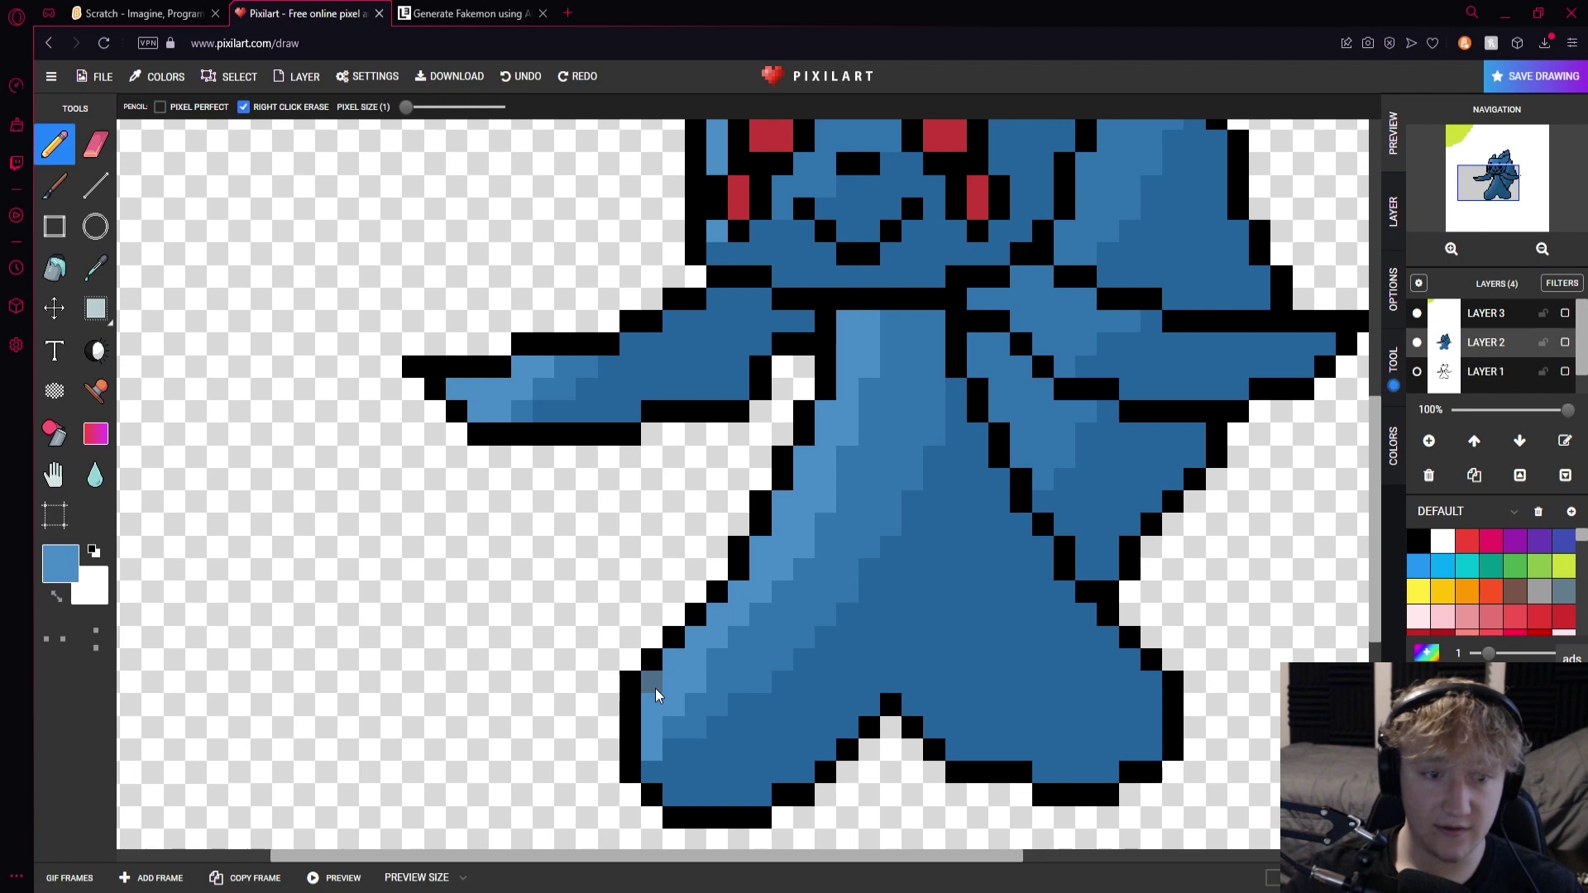
Switch the drawing colour to white and place one highlight pixel in the upper-left corner of each red eye
{"action": "scroll", "coordinate": [768, 598], "scroll_direction": "down", "scroll_amount": 3}
{"action": "scroll", "coordinate": [777, 474], "scroll_direction": "up", "scroll_amount": 2}
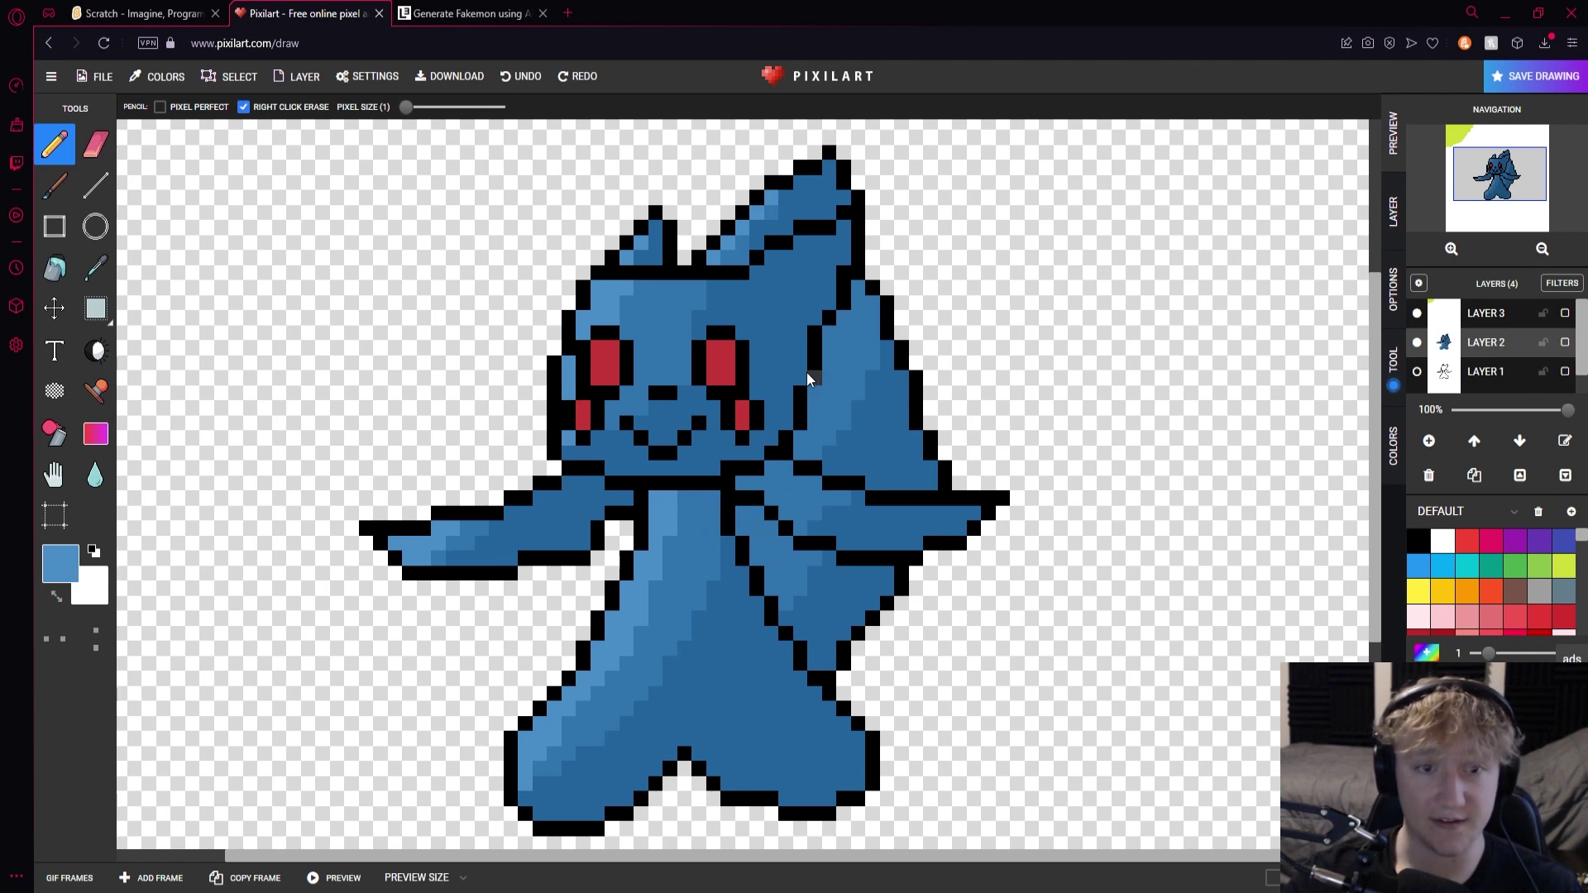
{"action": "scroll", "coordinate": [807, 372], "scroll_direction": "down", "scroll_amount": 2}
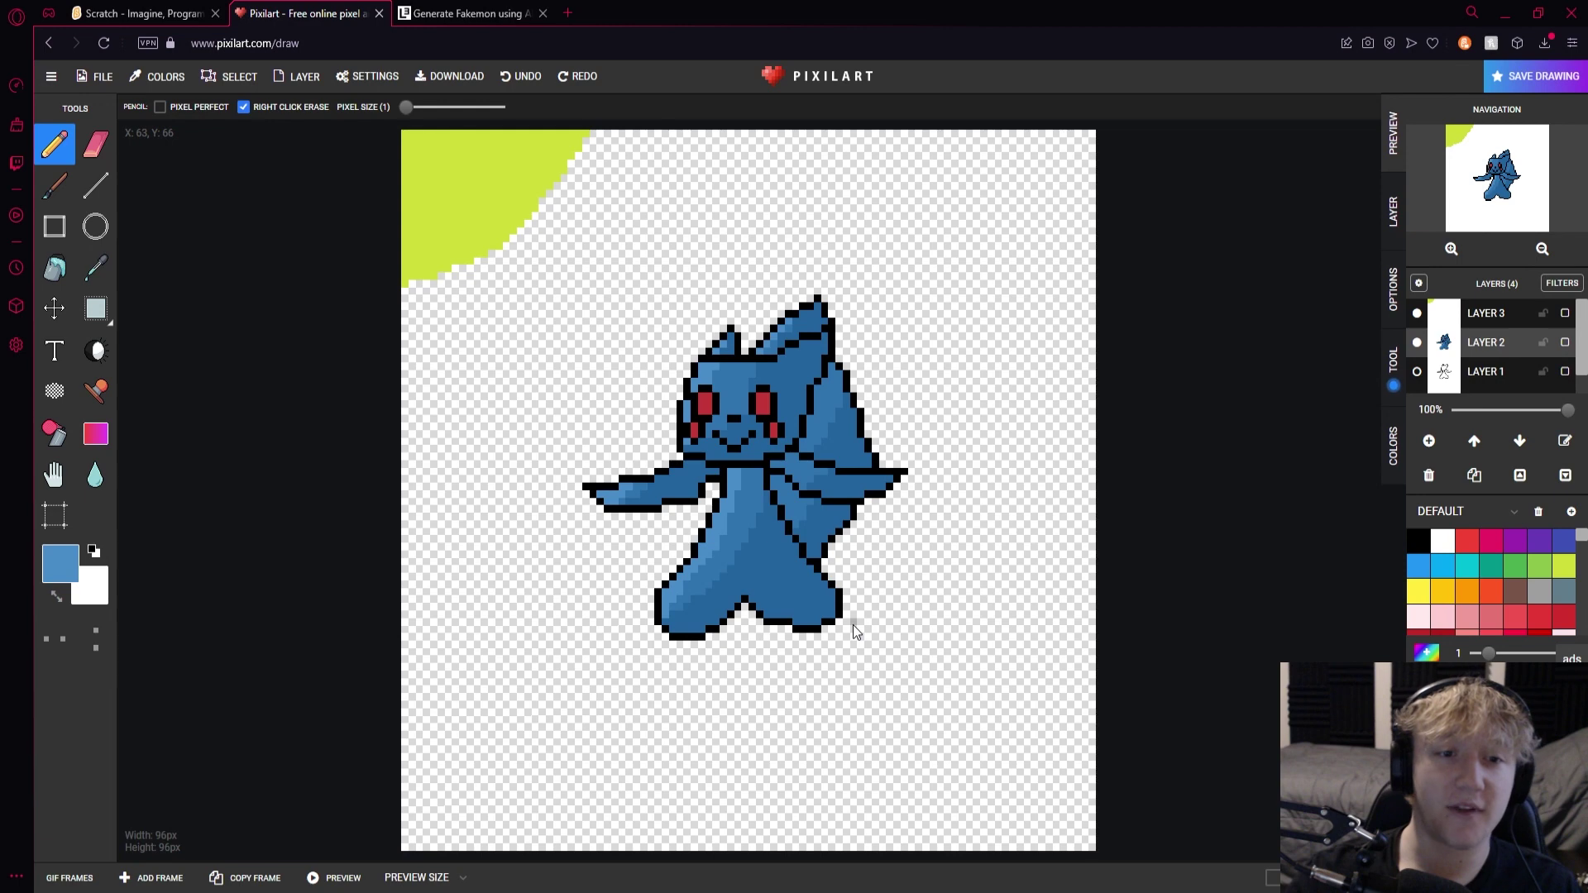
{"action": "scroll", "coordinate": [726, 431], "scroll_direction": "up", "scroll_amount": 3}
{"action": "scroll", "coordinate": [726, 430], "scroll_direction": "down", "scroll_amount": 3}
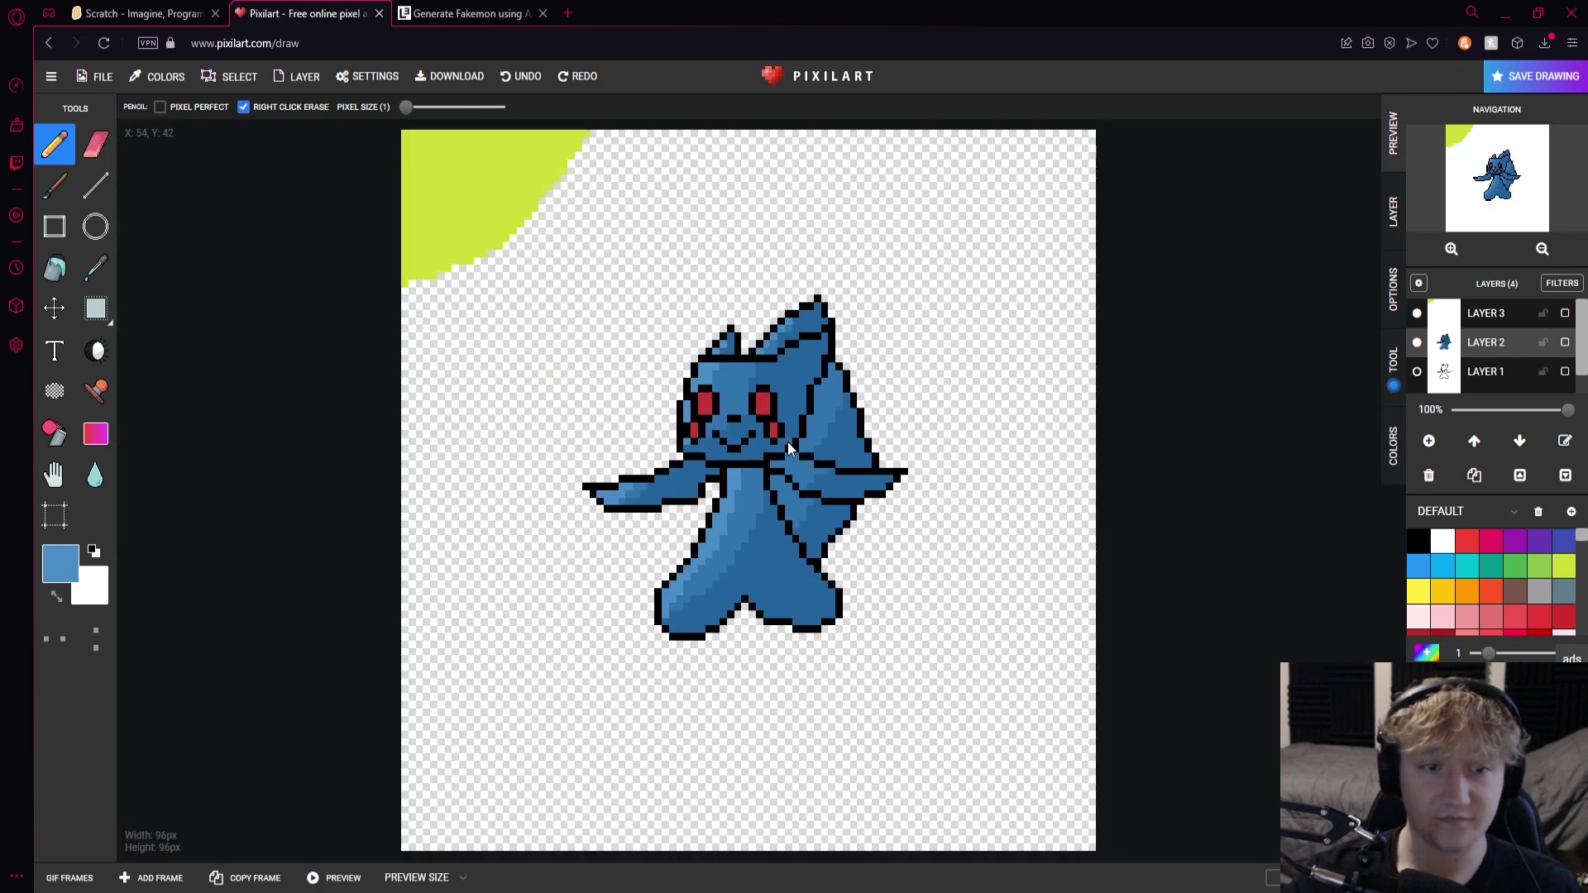
{"action": "scroll", "coordinate": [756, 420], "scroll_direction": "up", "scroll_amount": 5}
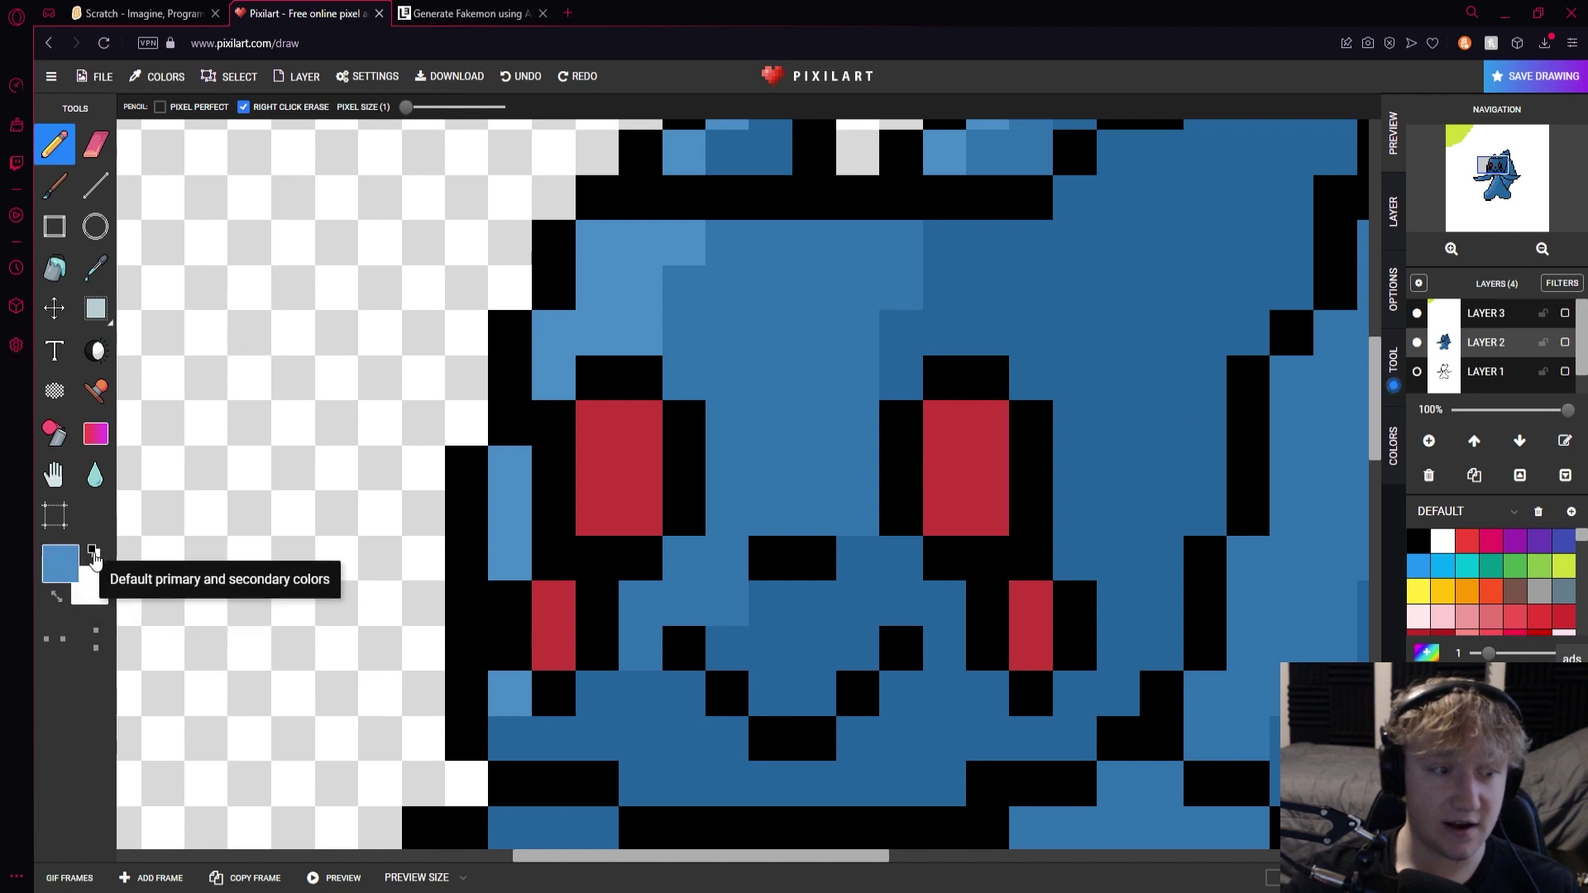
{"action": "left_click", "coordinate": [57, 596]}
{"action": "left_click", "coordinate": [61, 564]}
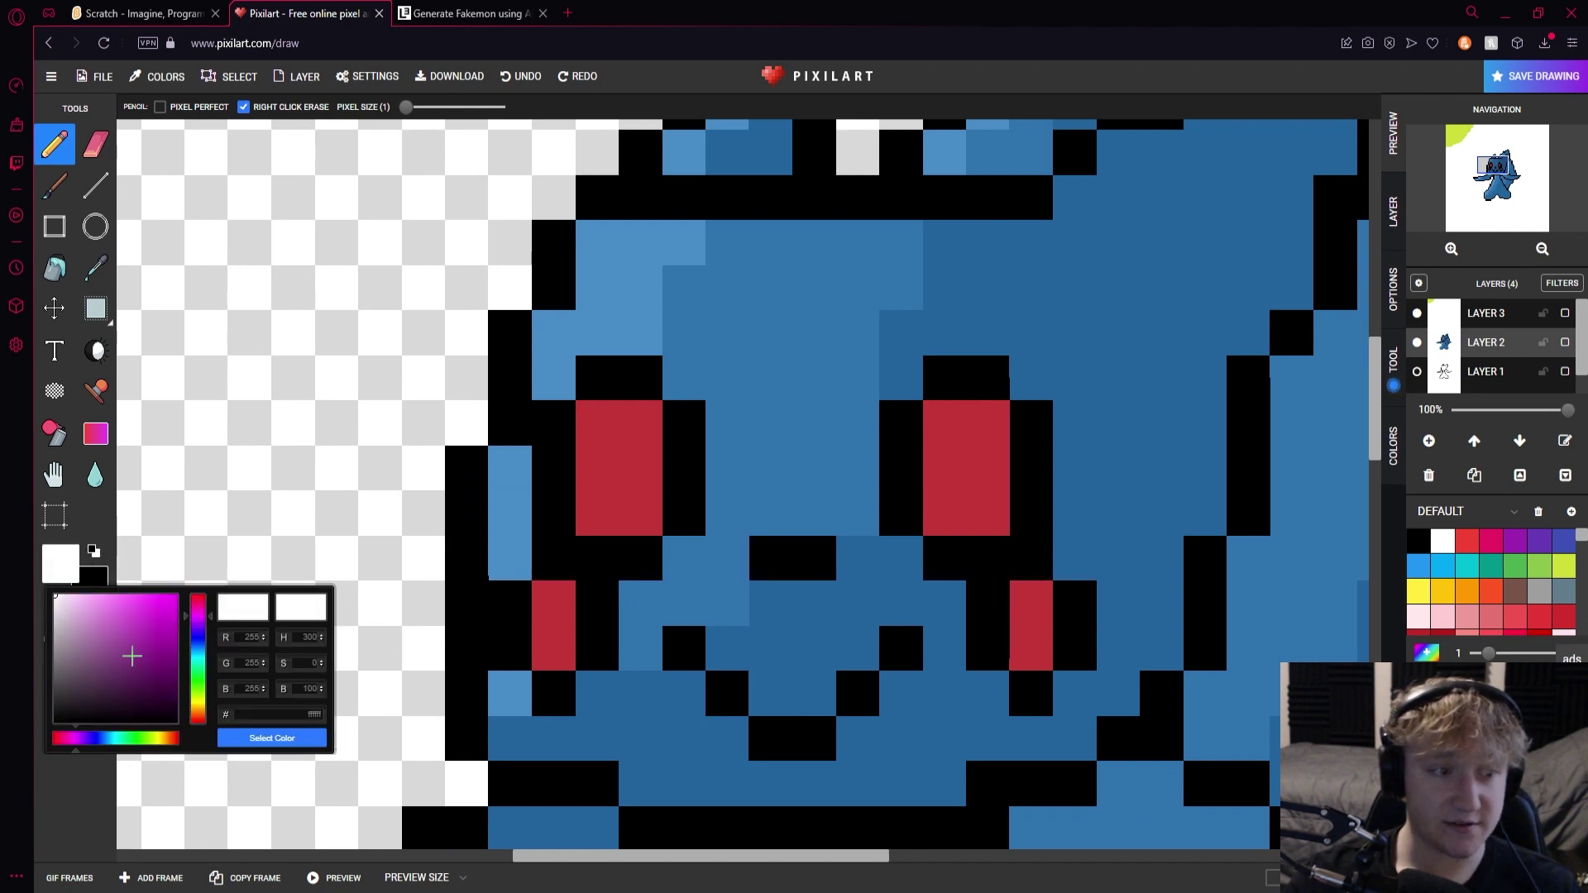
{"action": "left_click", "coordinate": [248, 765]}
{"action": "left_click", "coordinate": [595, 426]}
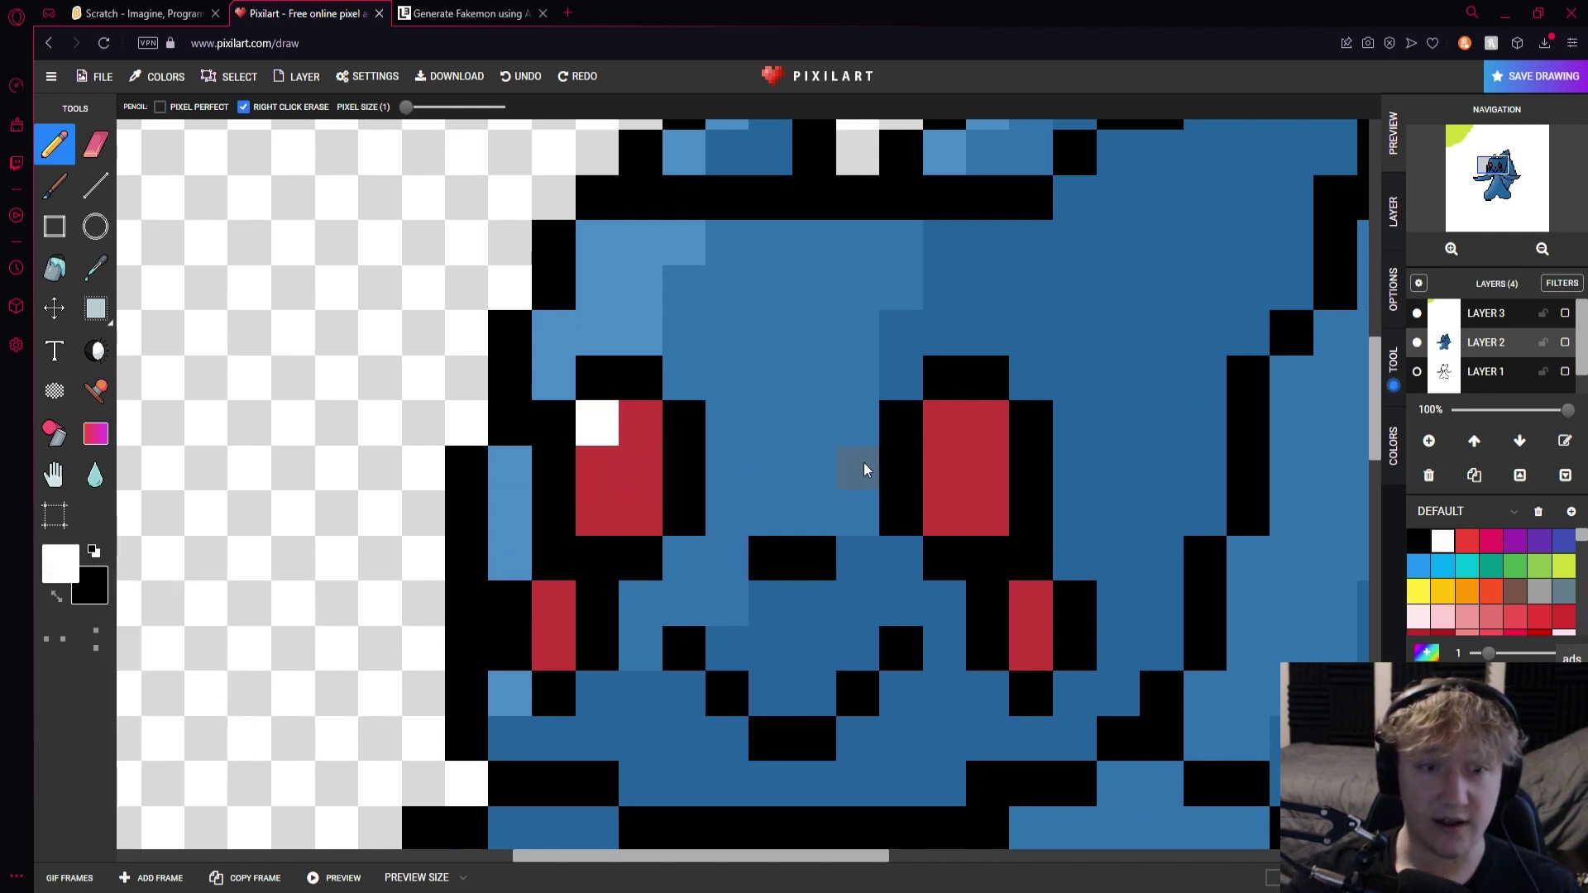
{"action": "left_click", "coordinate": [944, 423]}
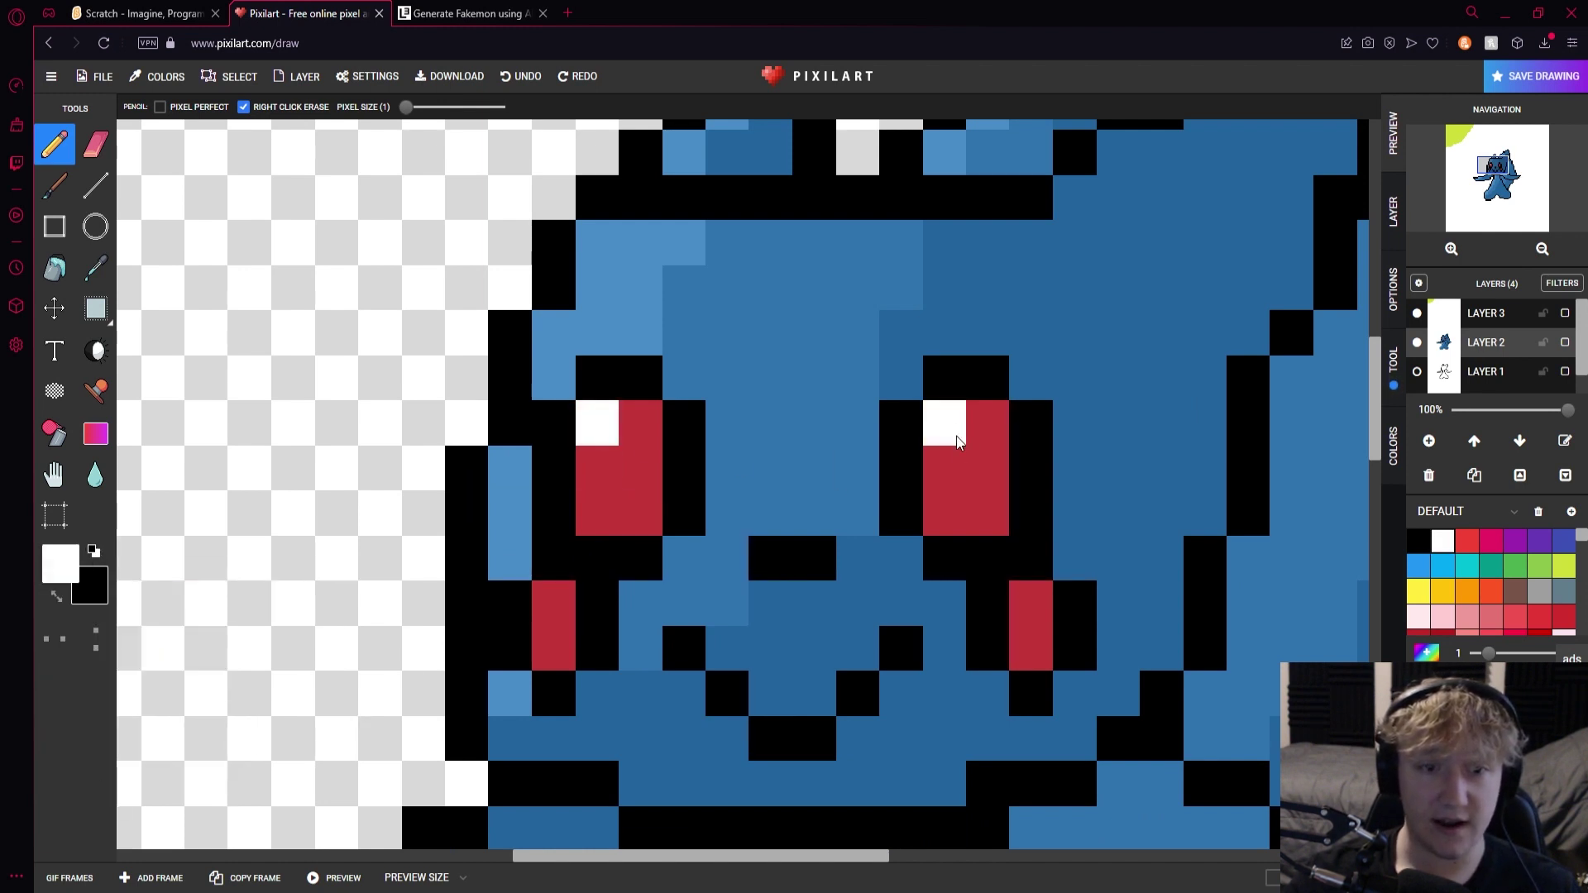
Sample the eye's red, darken it, and shade the lower-right pixels of both eyes and the lower half of both cheek marks
{"action": "left_click", "coordinate": [96, 267]}
{"action": "left_click", "coordinate": [624, 508]}
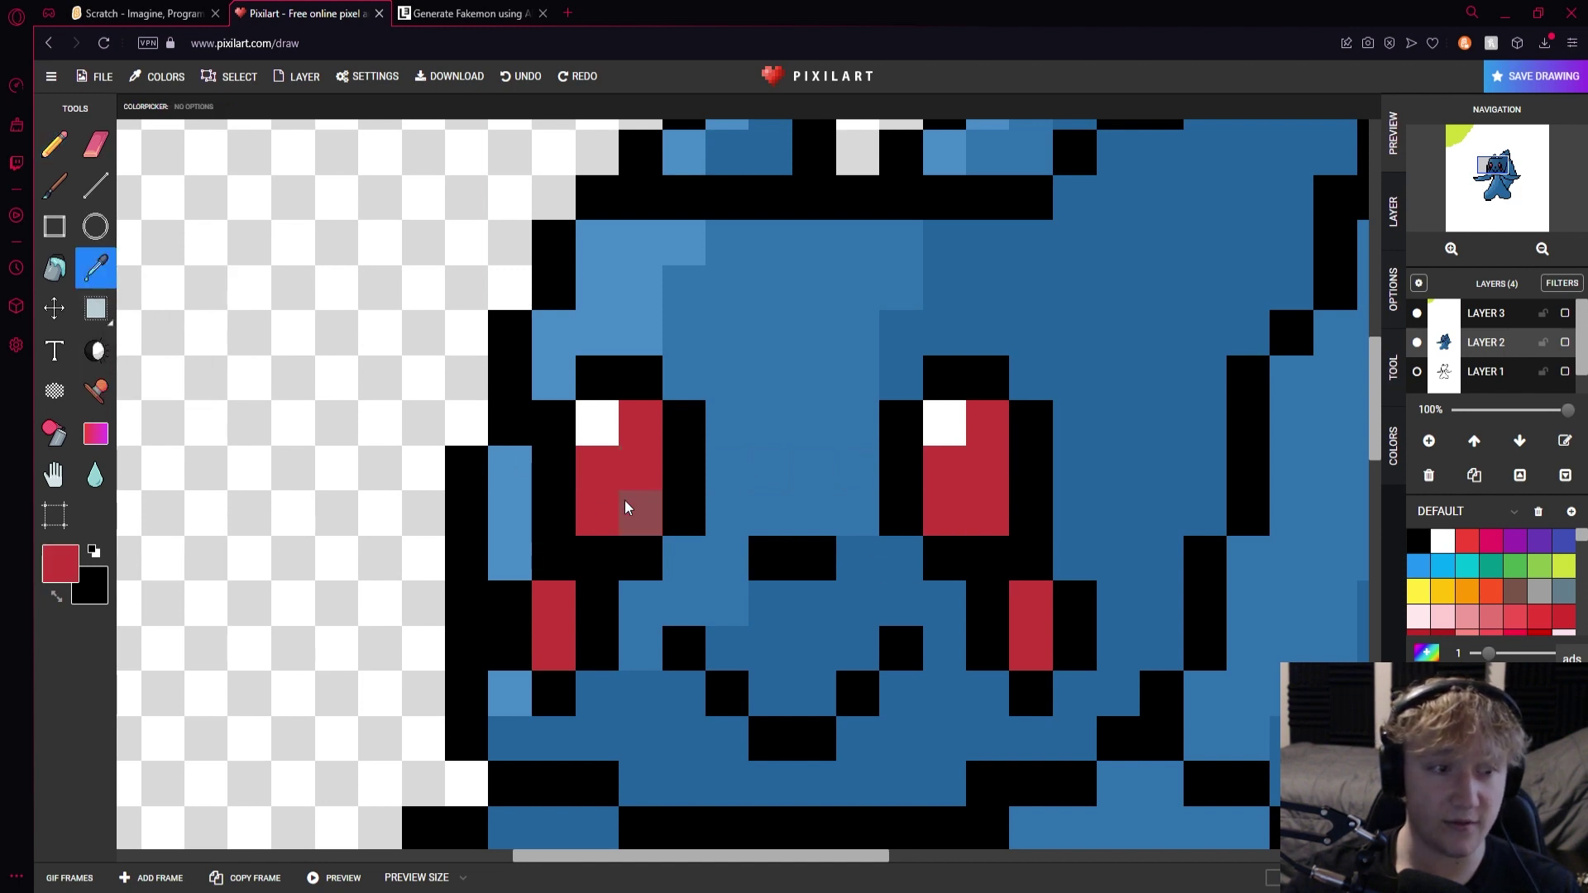
{"action": "left_click", "coordinate": [60, 564]}
{"action": "left_click", "coordinate": [155, 642]}
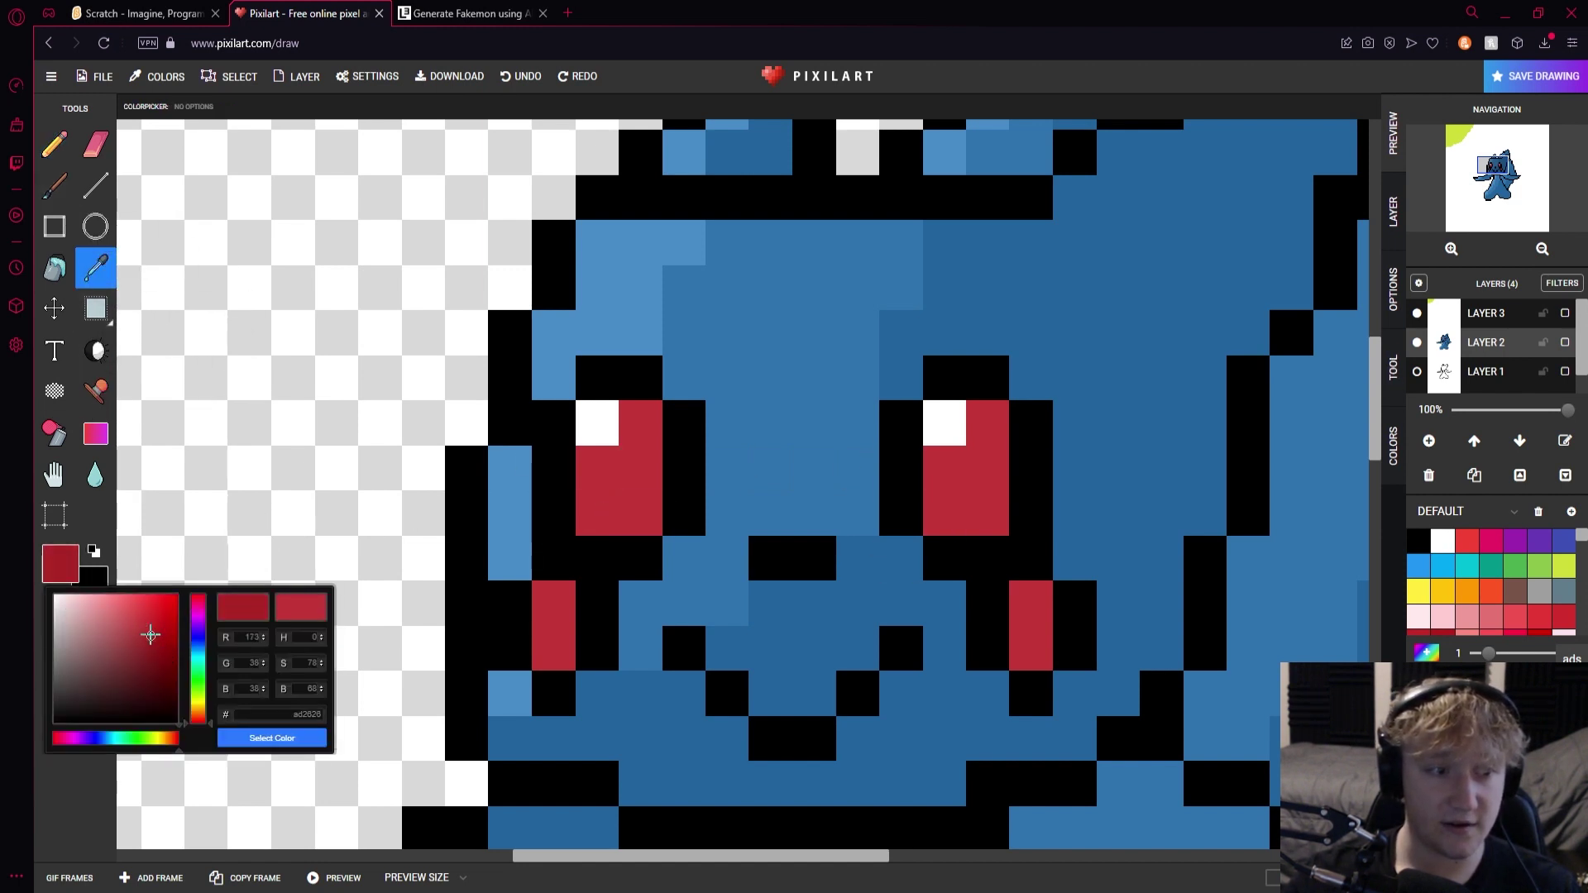
{"action": "left_click", "coordinate": [267, 737]}
{"action": "left_click", "coordinate": [54, 145]}
{"action": "left_click_drag", "start_coordinate": [641, 512], "coordinate": [647, 484]}
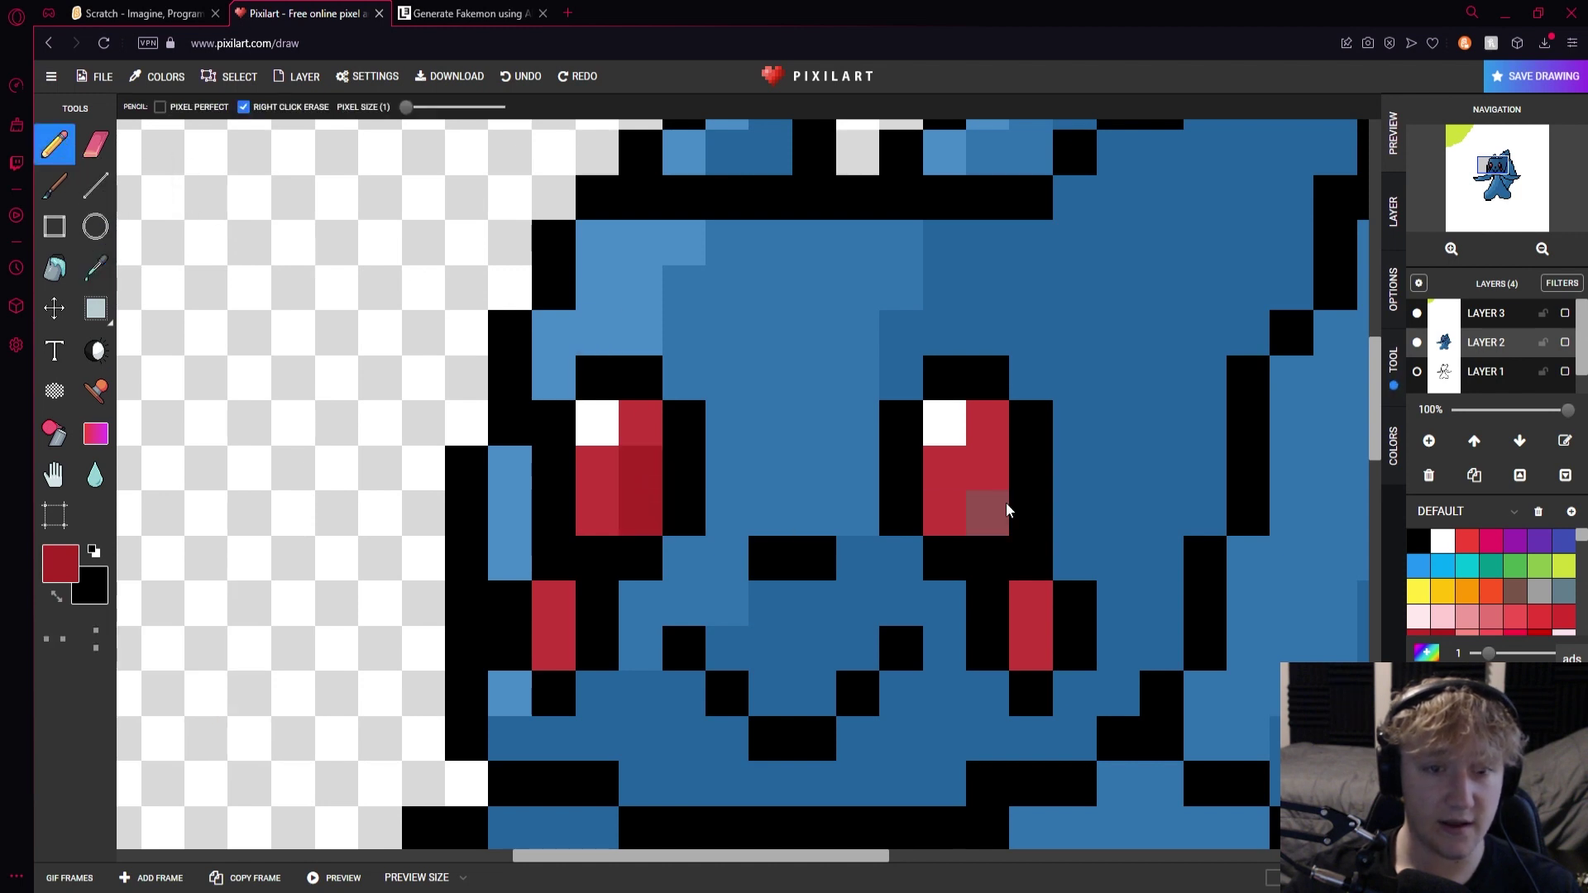
{"action": "left_click", "coordinate": [1037, 640]}
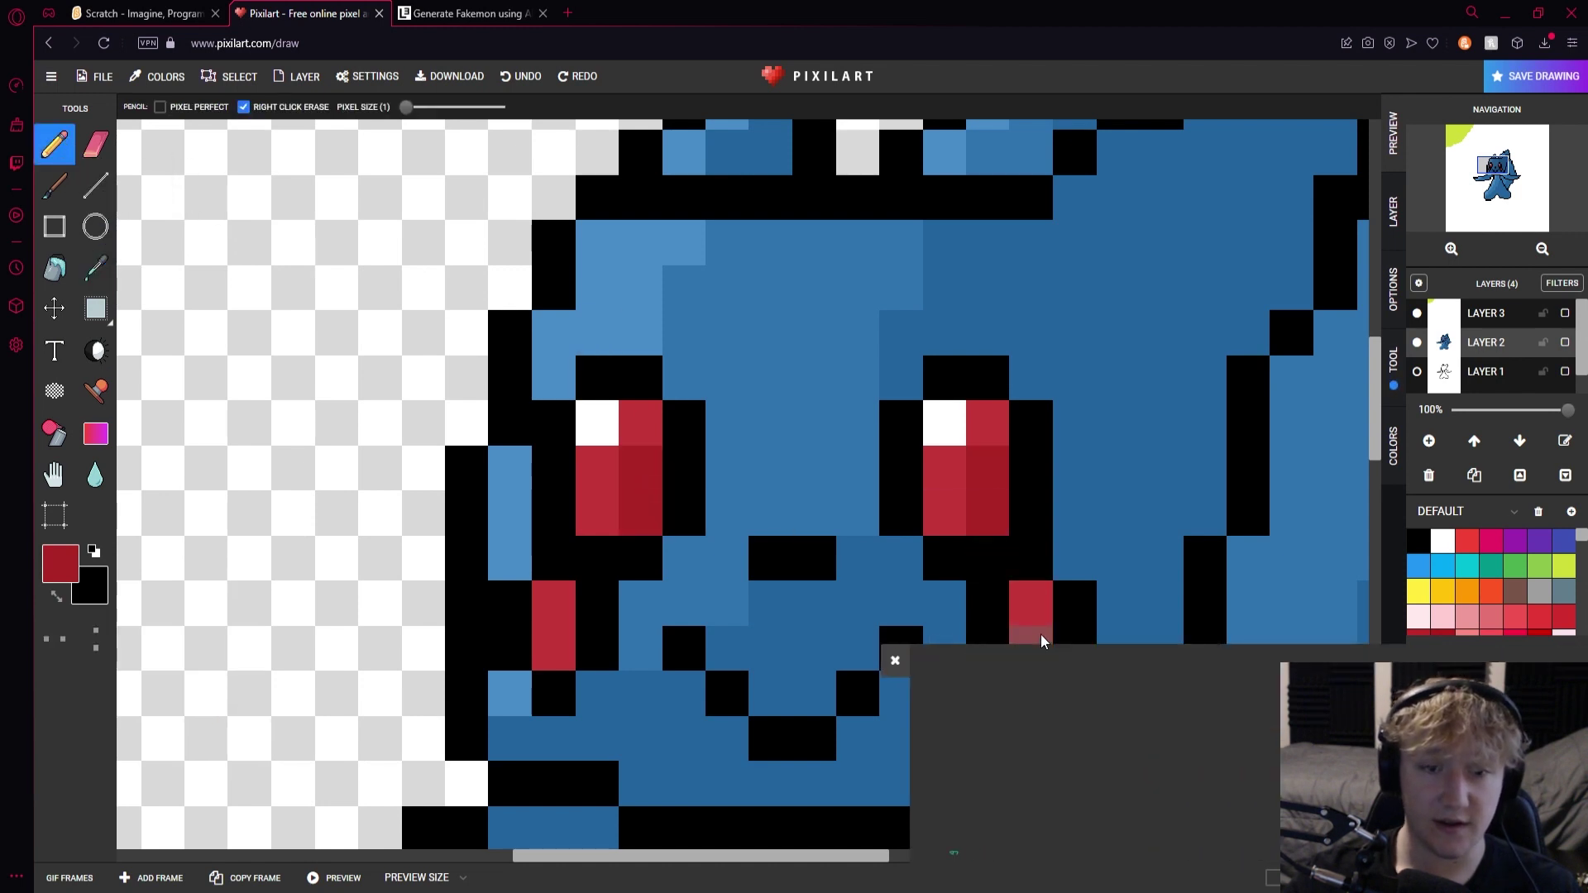
{"action": "left_click", "coordinate": [540, 652]}
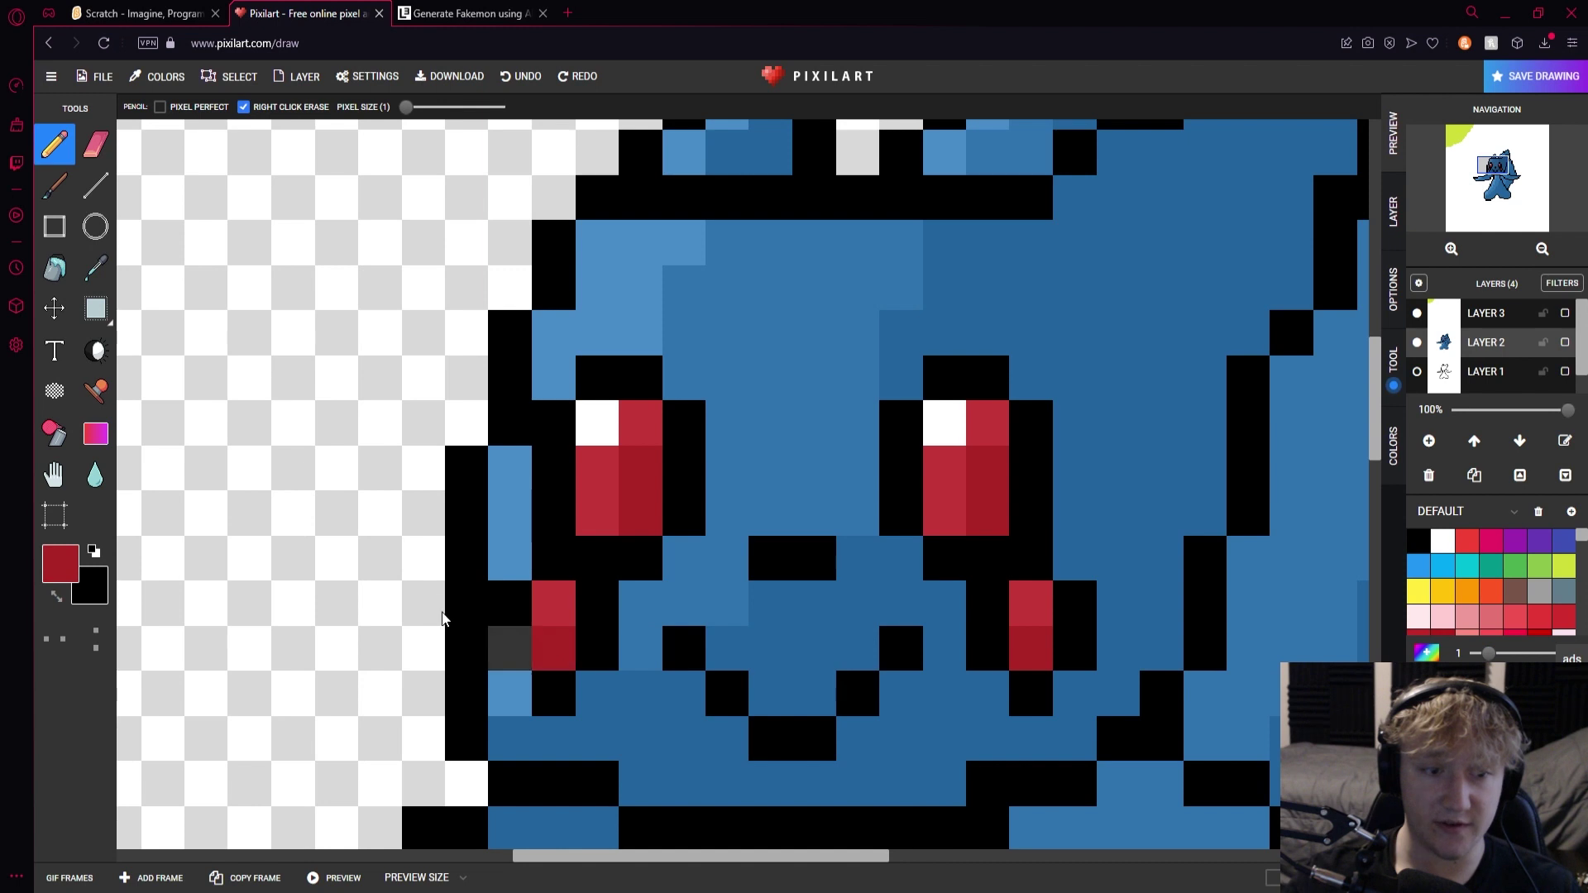
Darken the red further and fill the upper-right pixel of each eye with it
{"action": "left_click", "coordinate": [60, 563]}
{"action": "left_click", "coordinate": [153, 641]}
{"action": "left_click", "coordinate": [271, 738]}
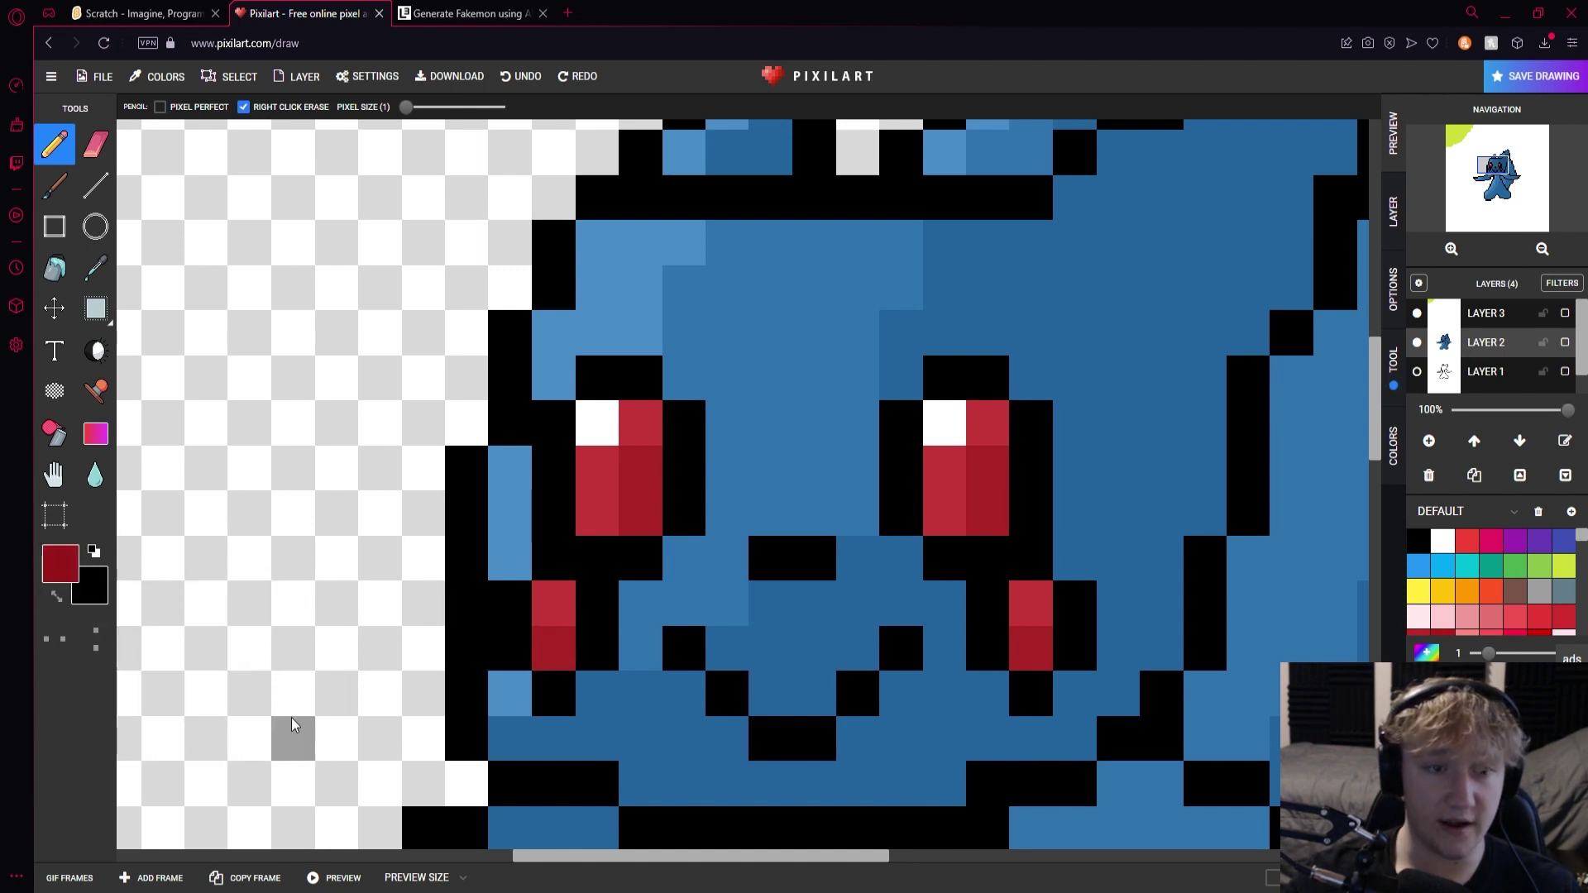
{"action": "left_click", "coordinate": [986, 442]}
Choose a lighter pinkish red and pencil it below each eye's white pixel and on the upper half of both cheek marks
{"action": "left_click", "coordinate": [61, 564]}
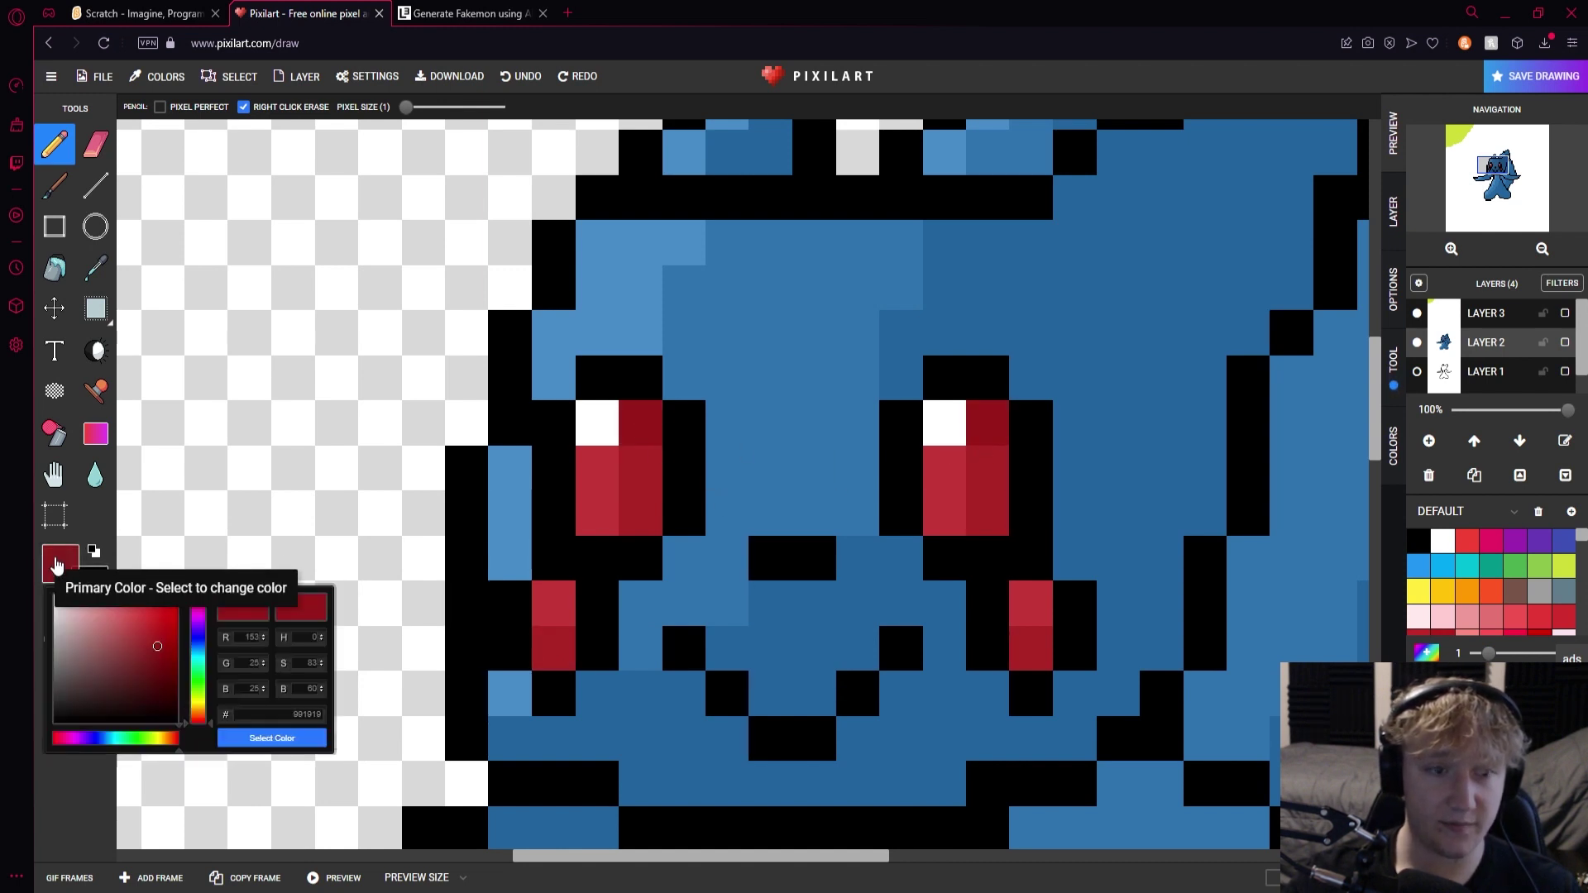
{"action": "left_click", "coordinate": [129, 627]}
{"action": "left_click", "coordinate": [271, 738]}
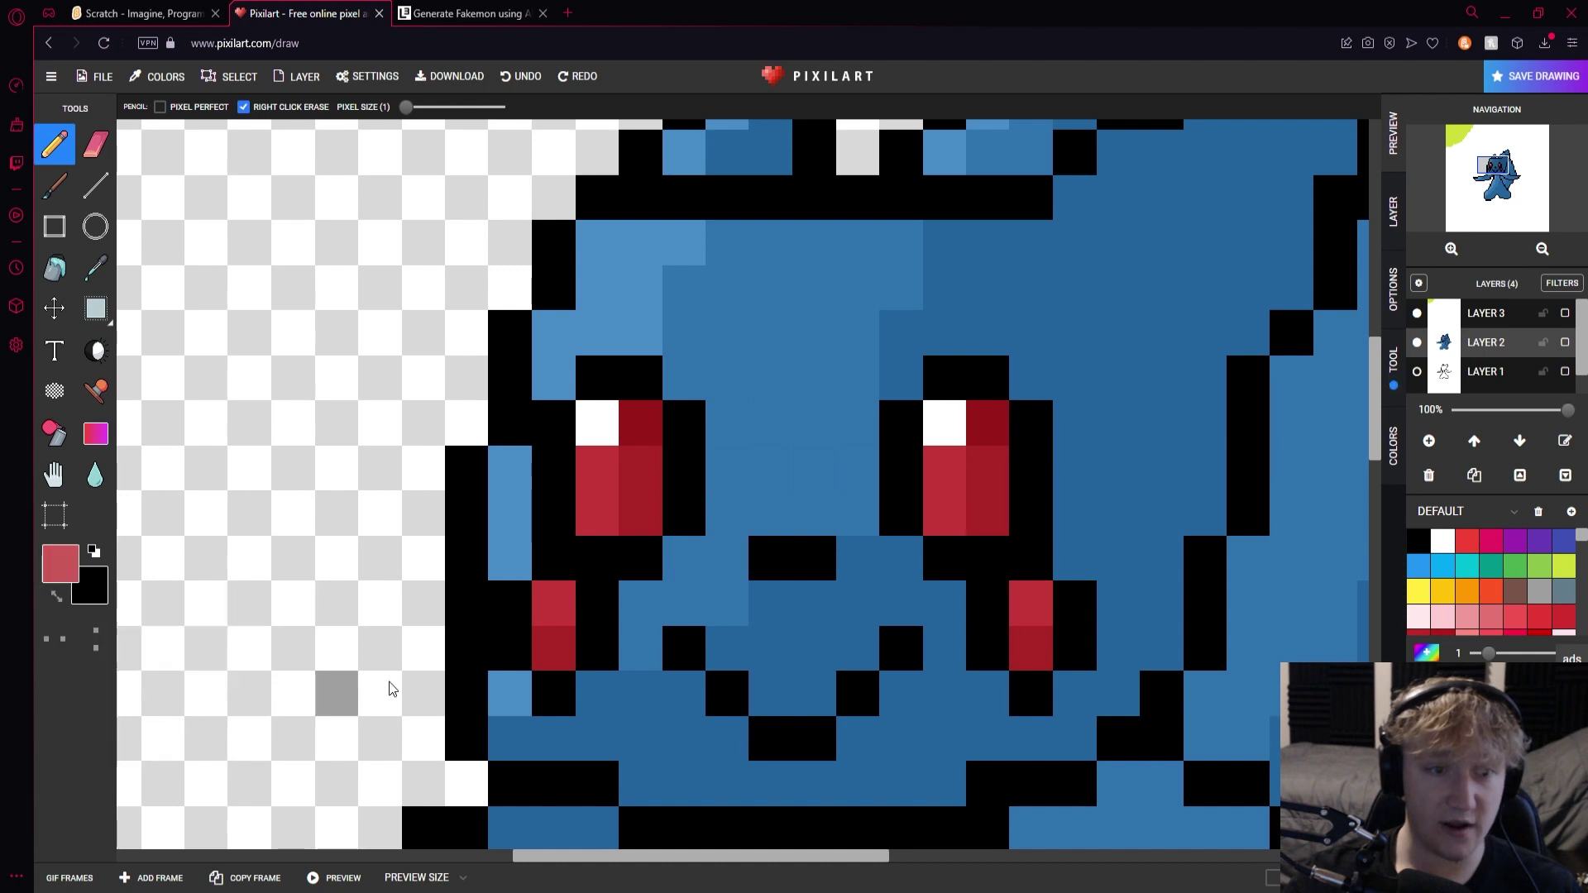
{"action": "left_click", "coordinate": [599, 473]}
{"action": "left_click", "coordinate": [1047, 616]}
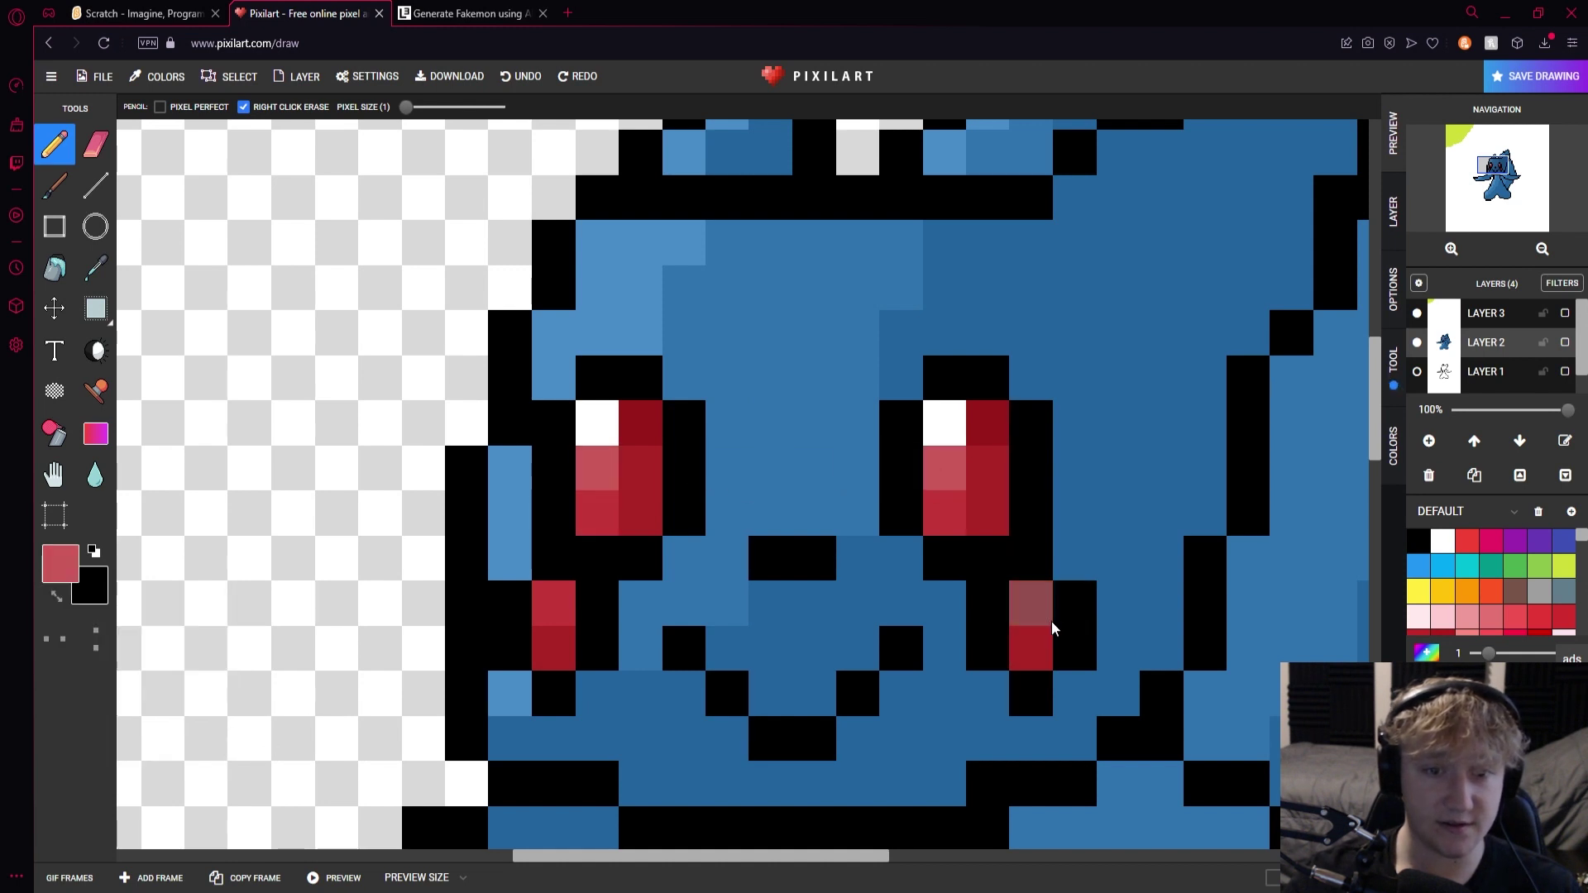
Sample the light blue highlight on the creature's forehead and choose a slightly lighter blue as the drawing colour
{"action": "scroll", "coordinate": [1019, 523], "scroll_direction": "down", "scroll_amount": 6}
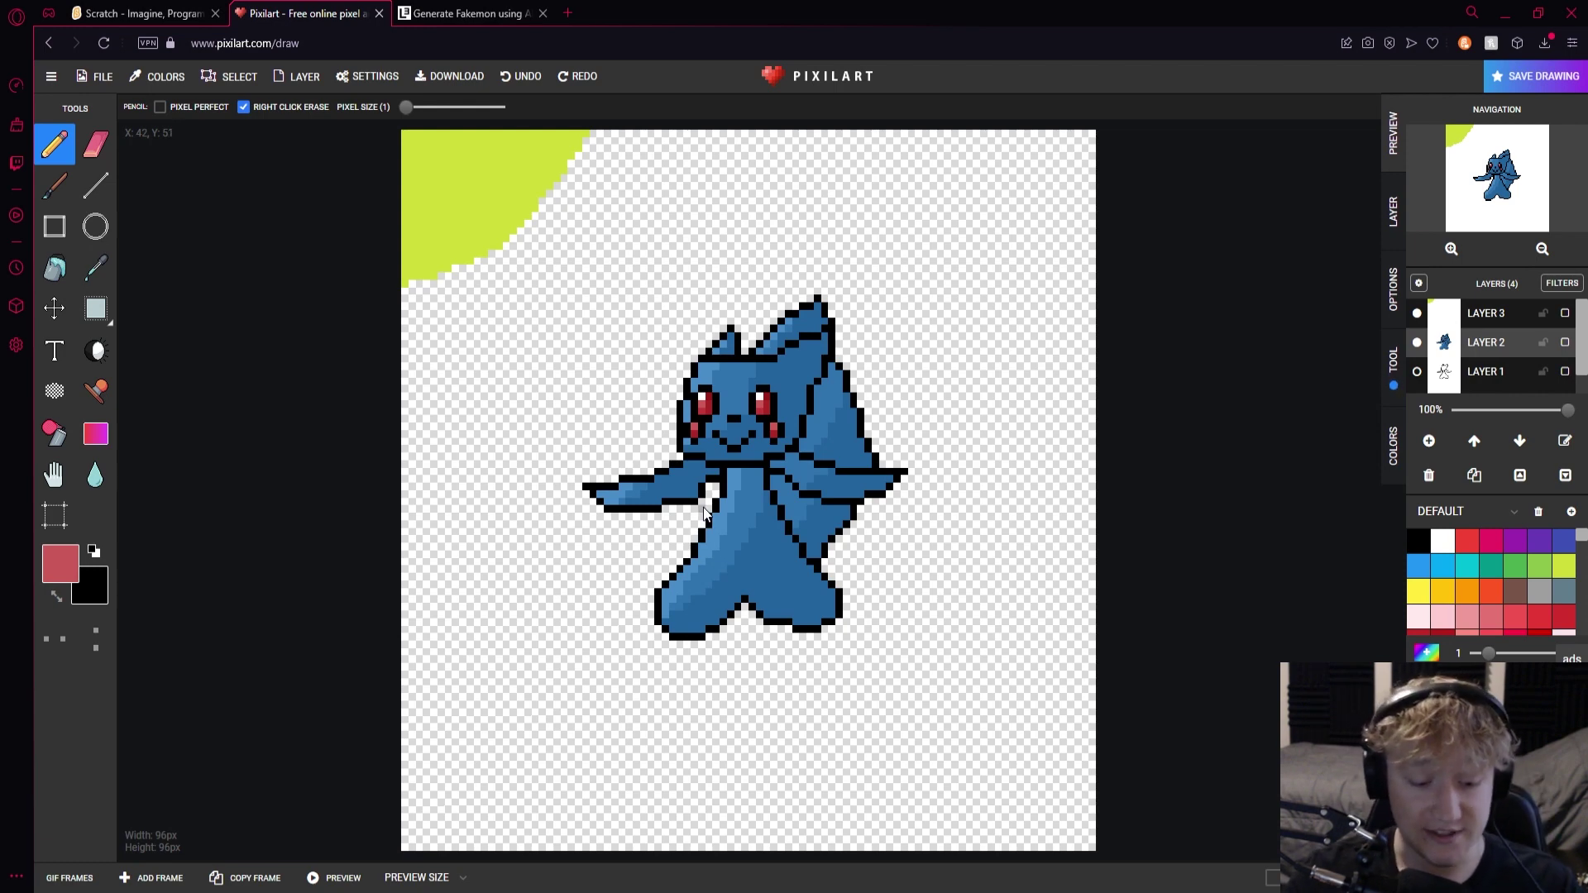
{"action": "scroll", "coordinate": [712, 399], "scroll_direction": "up", "scroll_amount": 2}
{"action": "scroll", "coordinate": [712, 399], "scroll_direction": "up", "scroll_amount": 2}
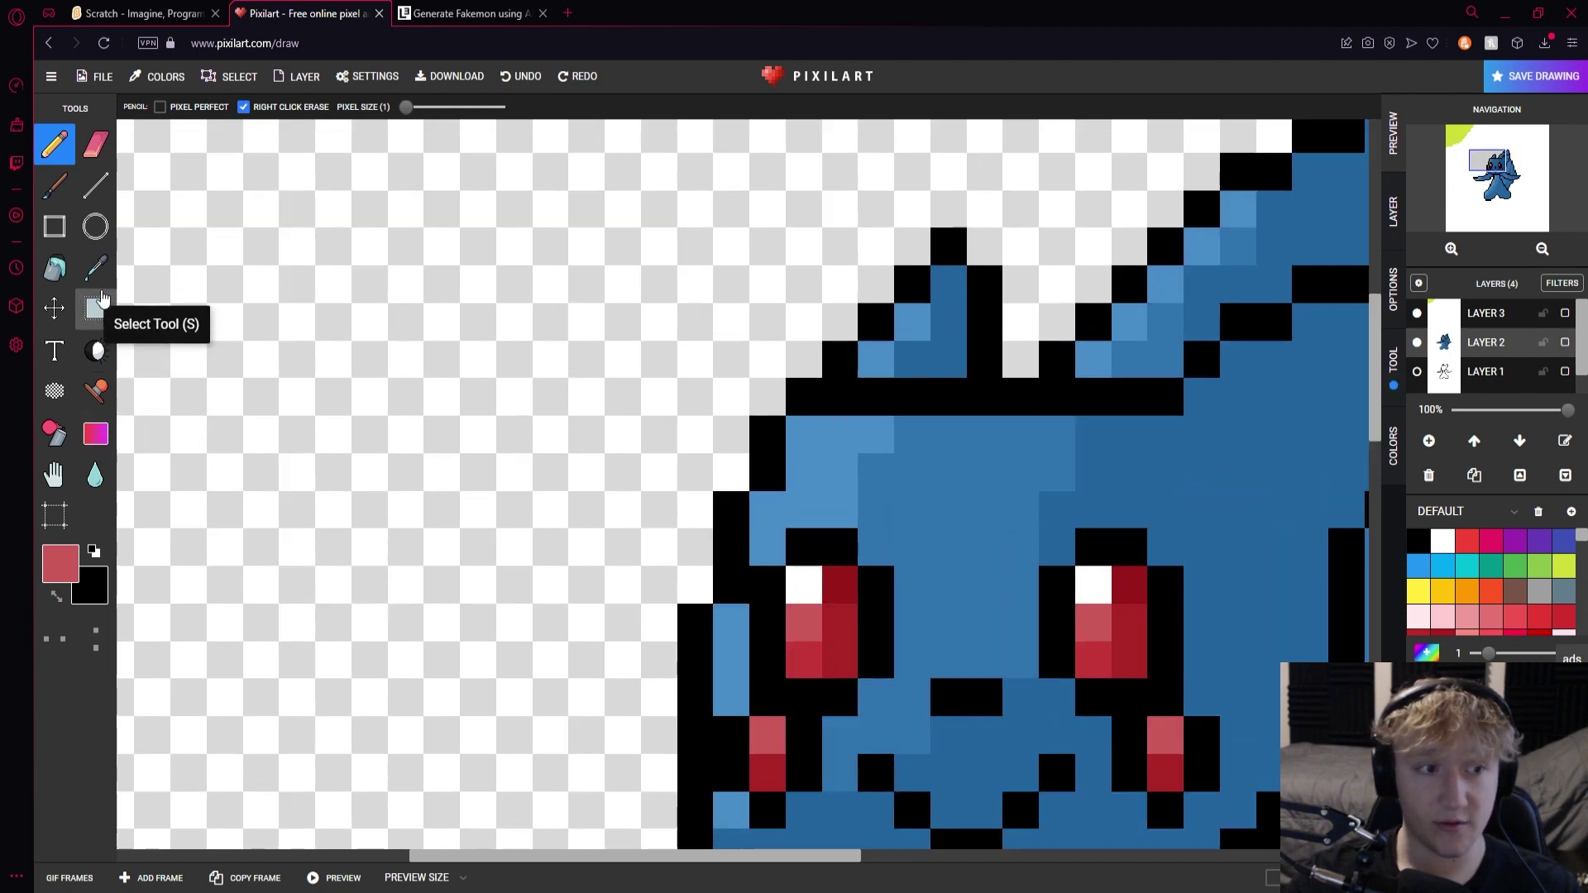
{"action": "left_click", "coordinate": [95, 267]}
{"action": "left_click", "coordinate": [824, 486]}
{"action": "left_click", "coordinate": [876, 488]}
{"action": "left_click", "coordinate": [852, 492]}
{"action": "left_click", "coordinate": [61, 563]}
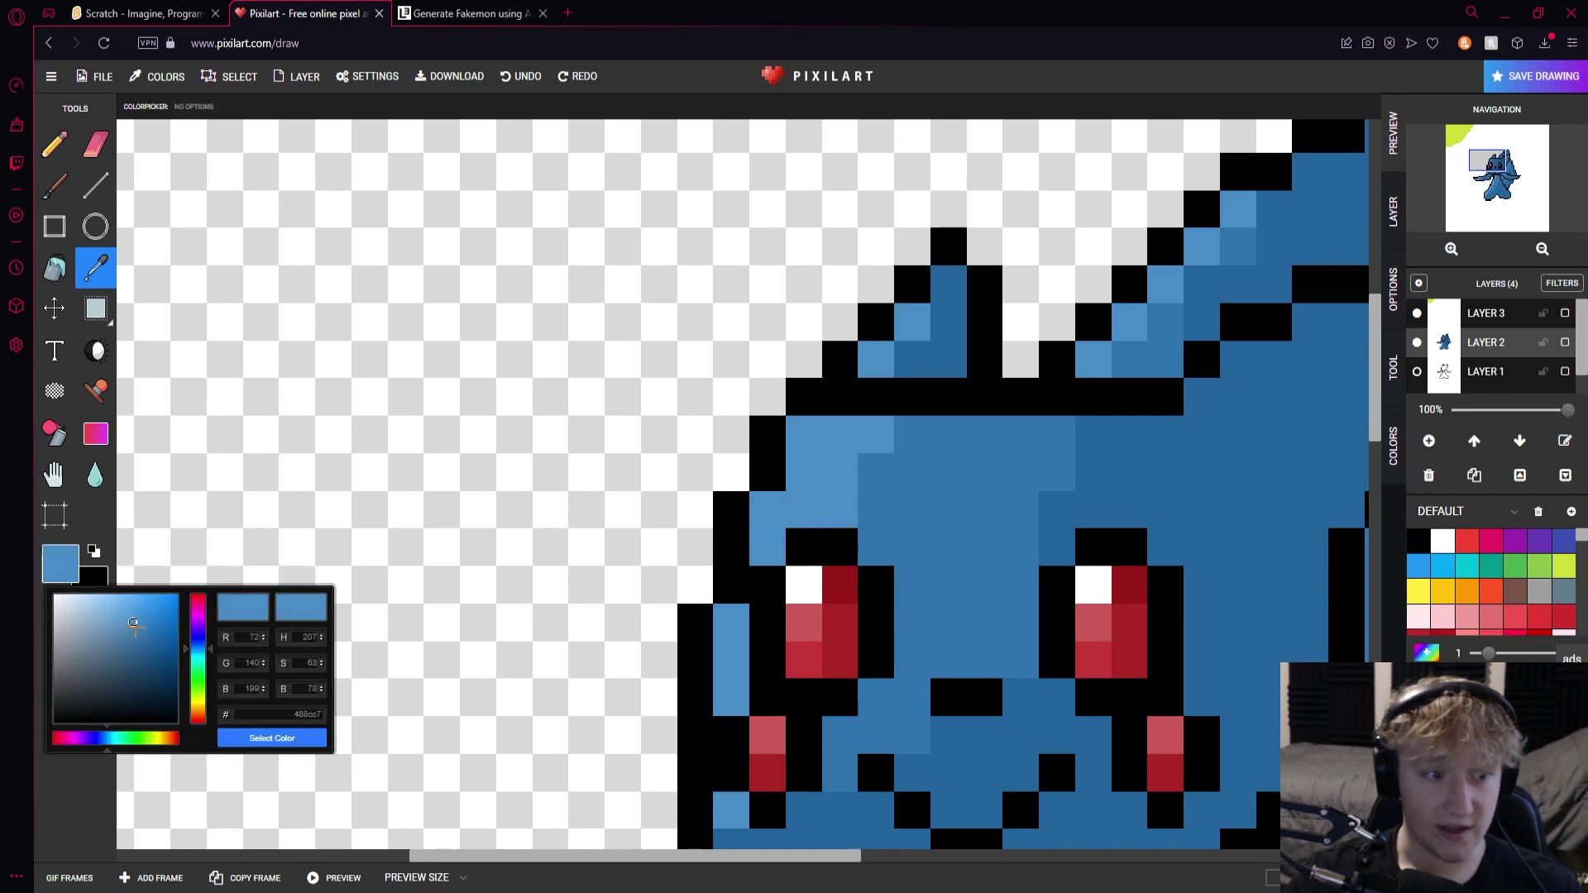
{"action": "left_click", "coordinate": [272, 738]}
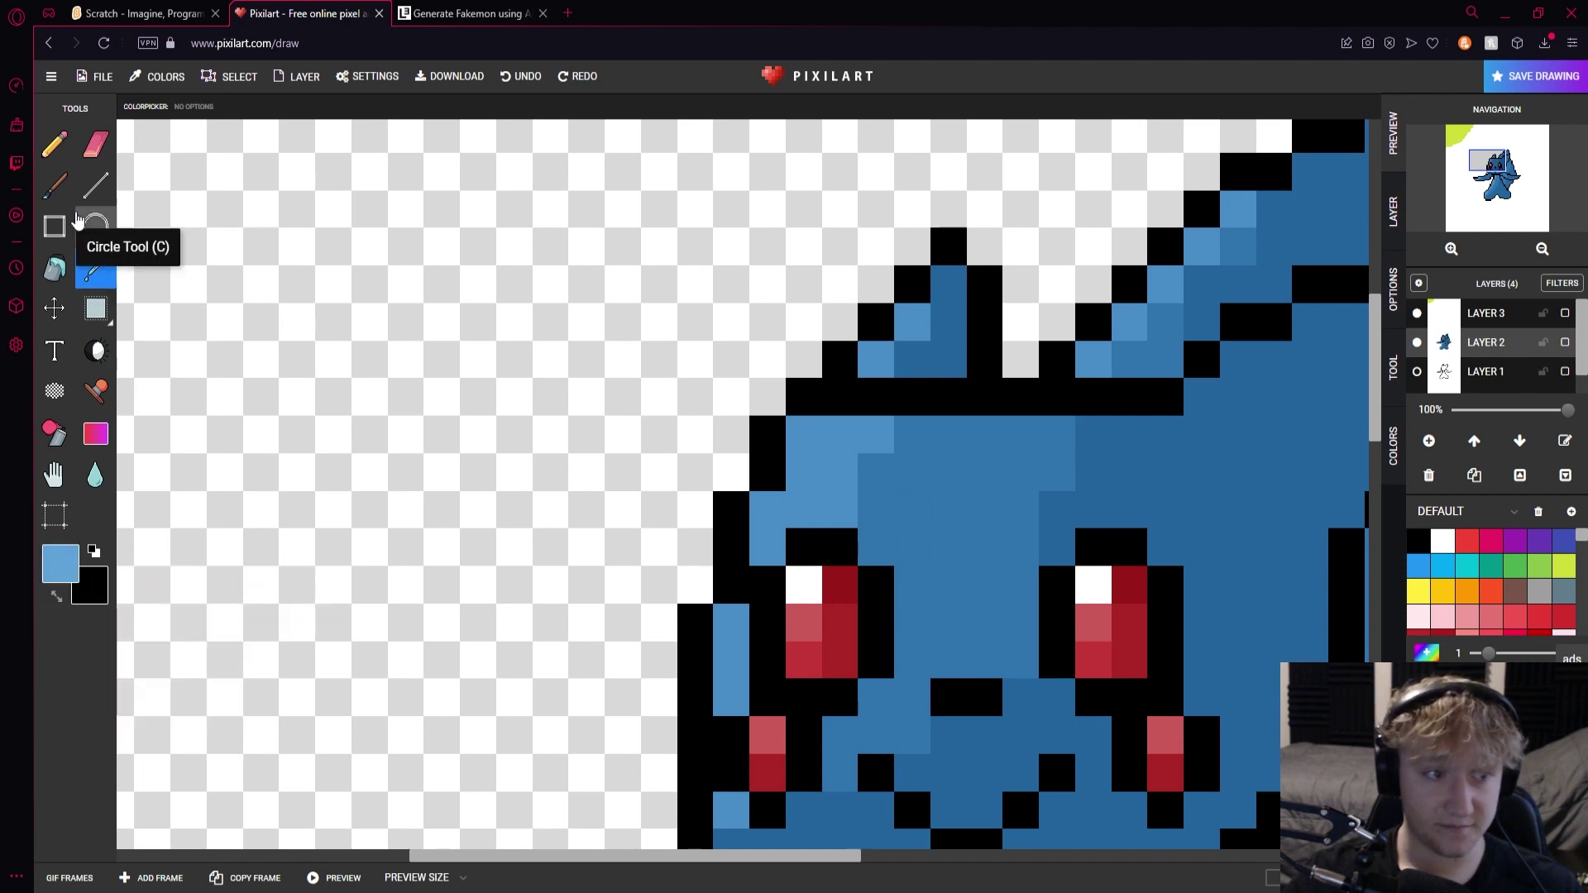
Pencil the lighter blue over the black outline along the small ear's left edge and the upper left side of the head
{"action": "left_click", "coordinate": [54, 144]}
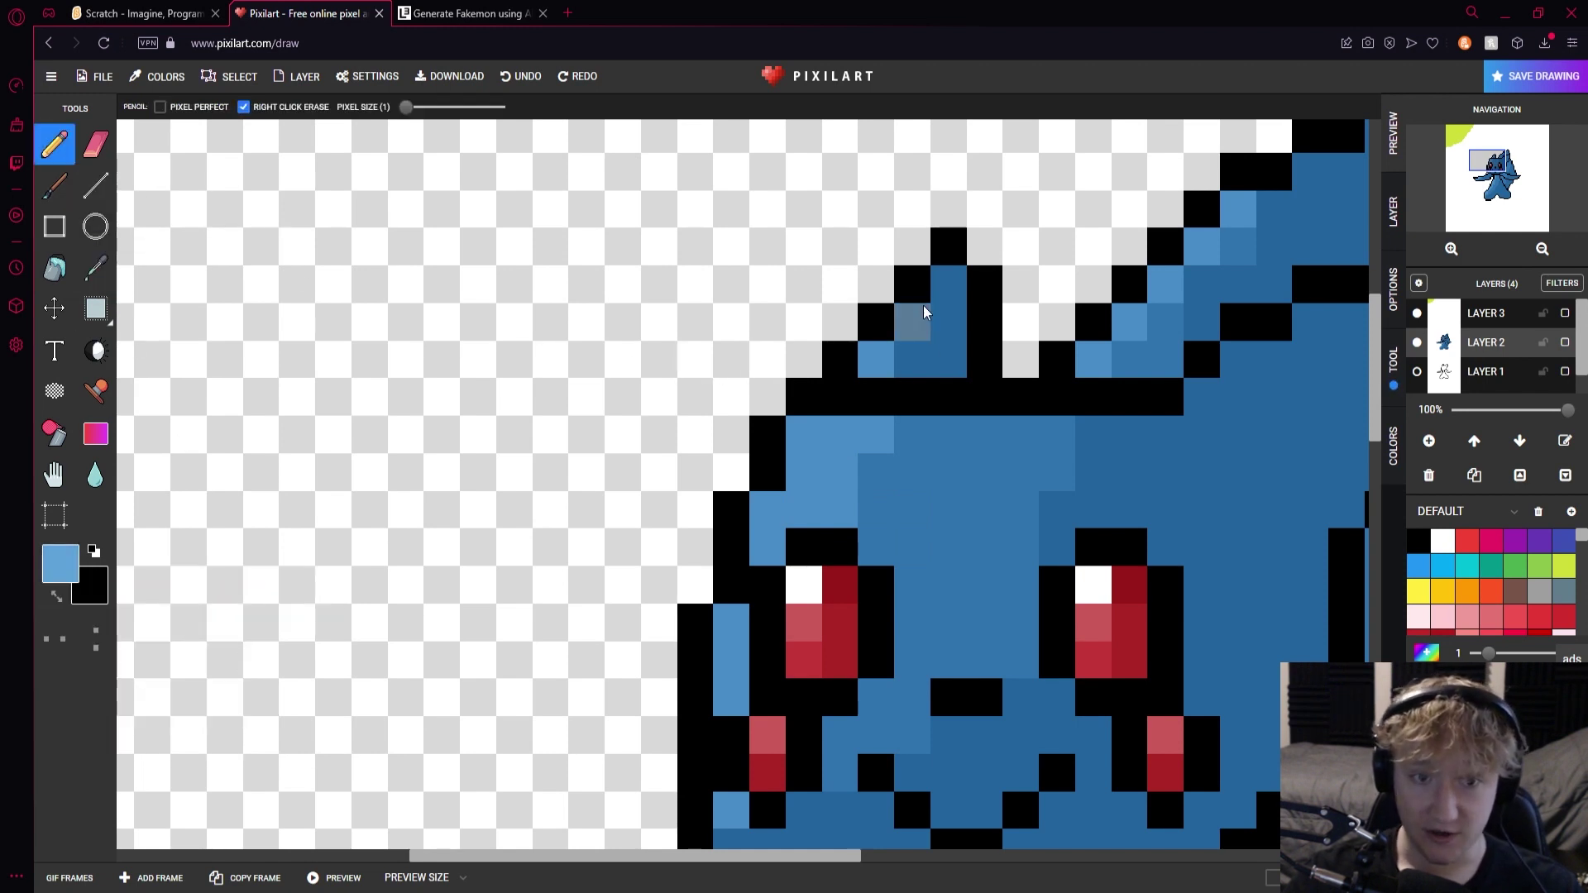
{"action": "left_click", "coordinate": [910, 287]}
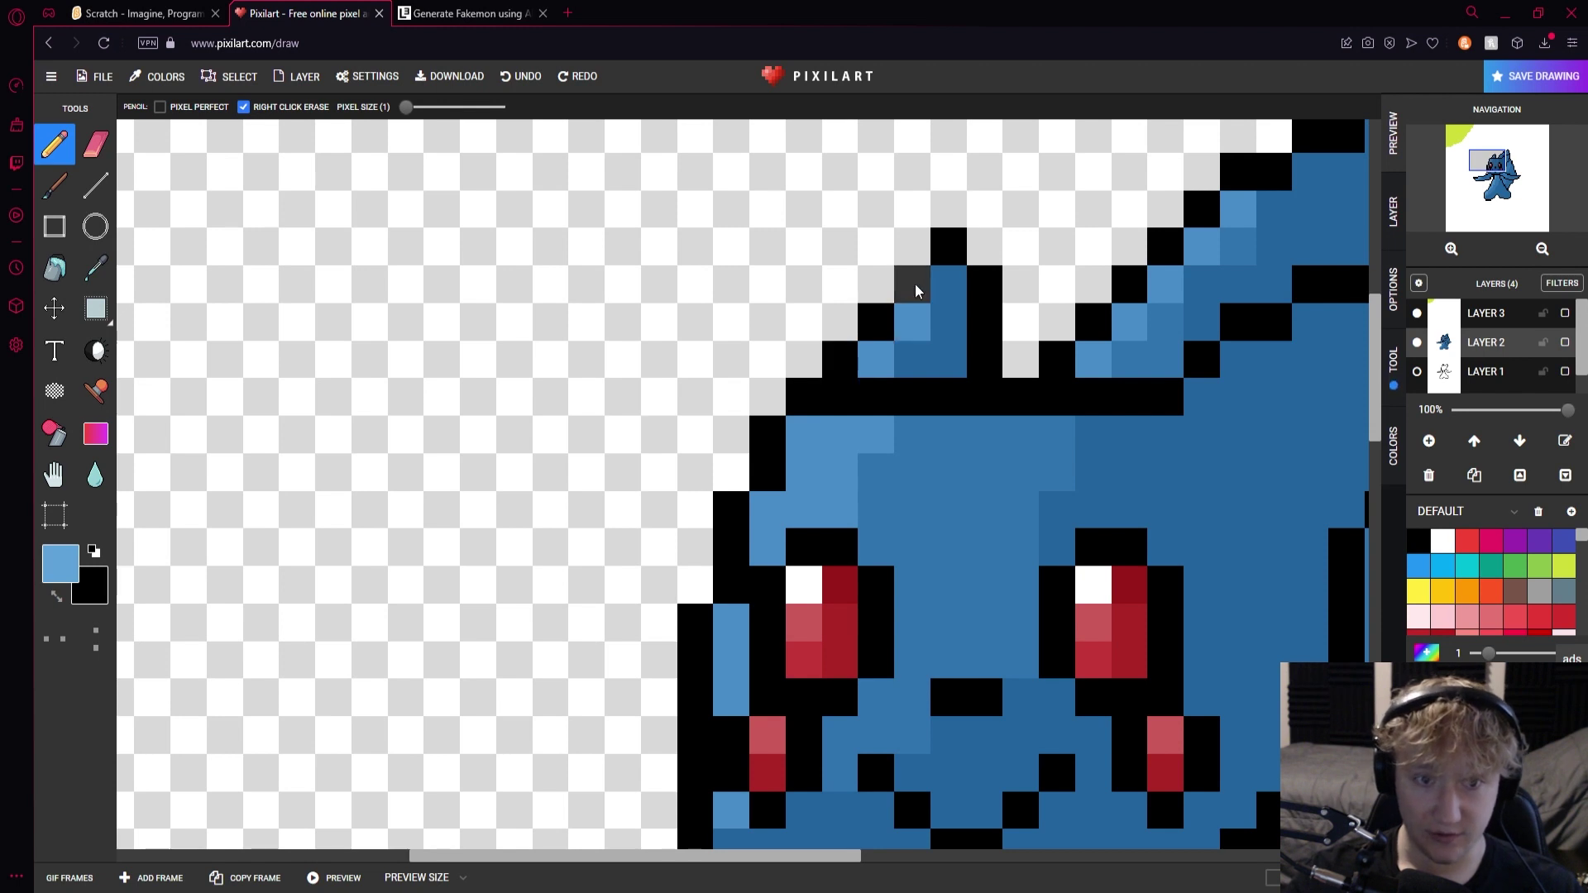
{"action": "left_click", "coordinate": [840, 360]}
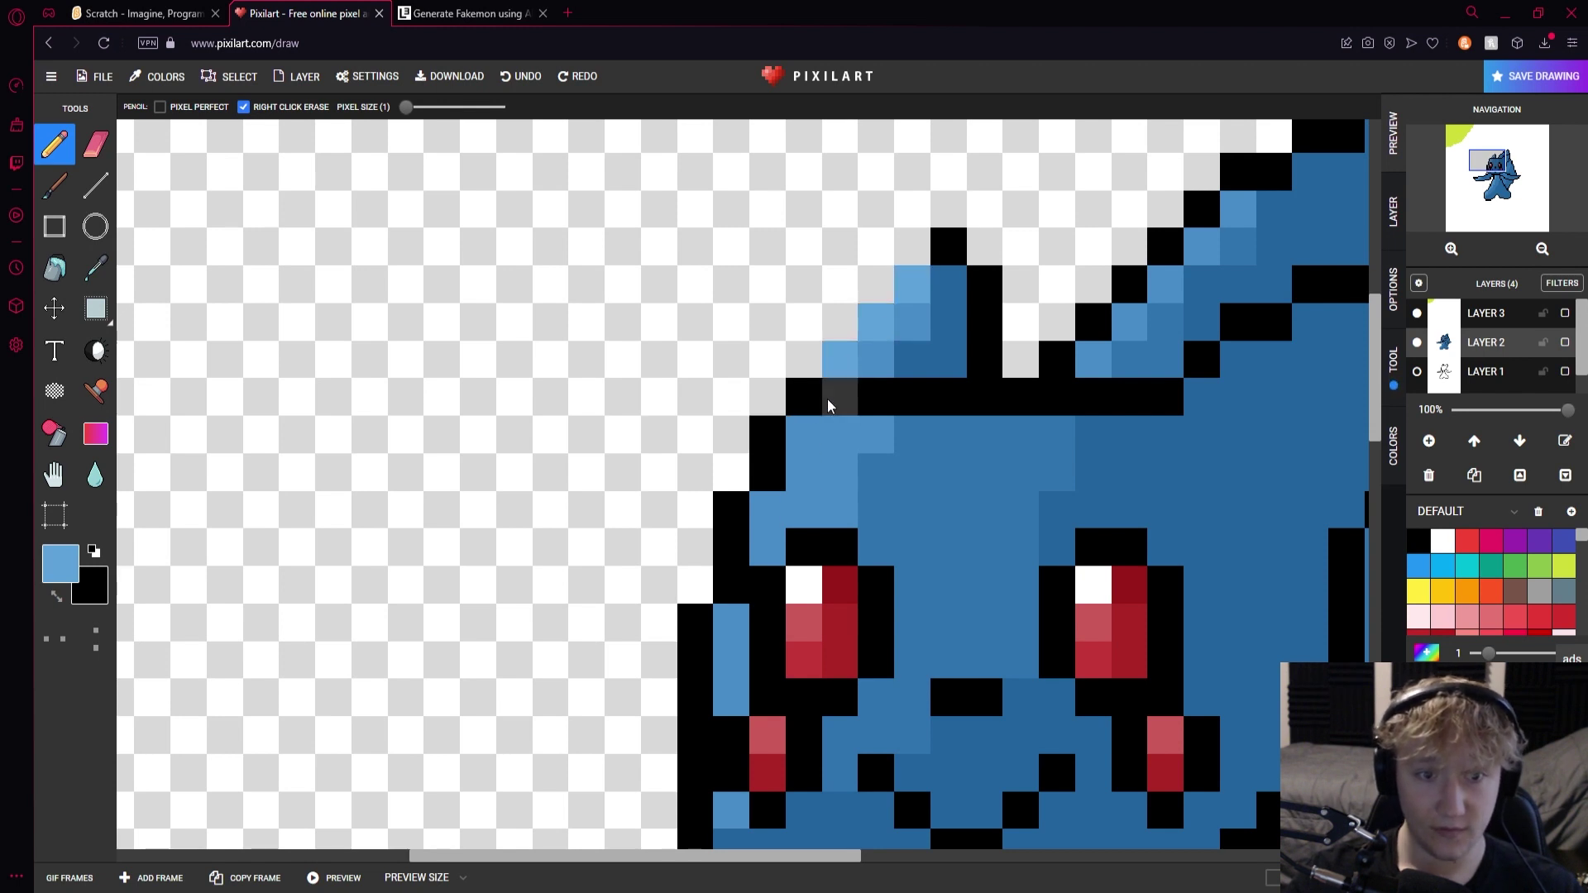
{"action": "mouse_move", "coordinate": [802, 399]}
{"action": "left_mouse_down"}
{"action": "mouse_move", "coordinate": [740, 508]}
{"action": "mouse_move", "coordinate": [693, 694]}
{"action": "left_mouse_up"}
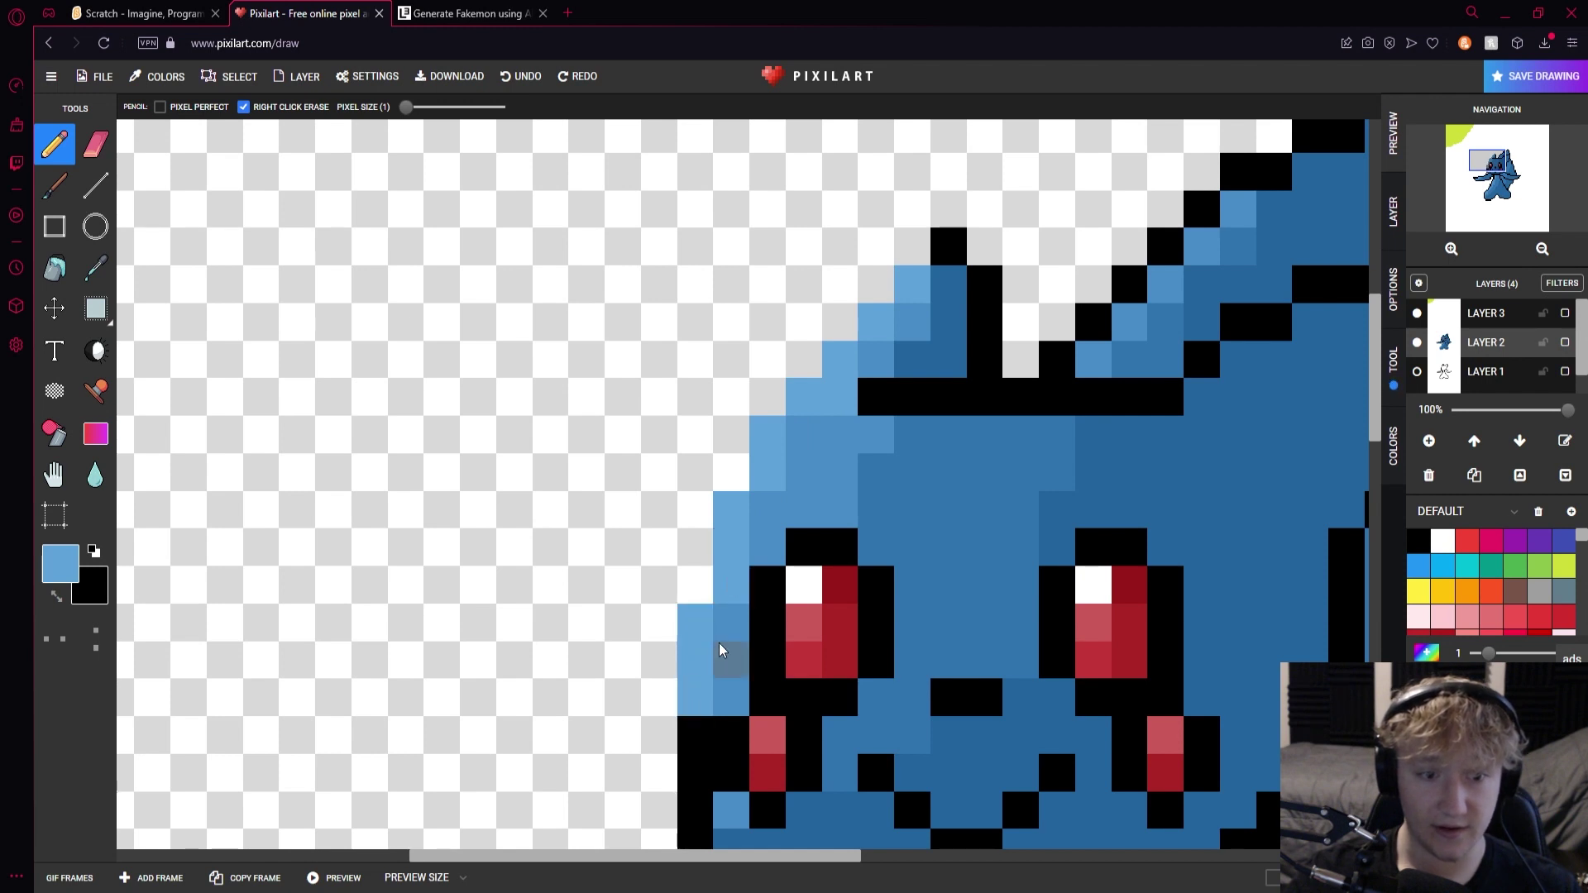
Extend the light blue outline down beside the left cheek and recolour the outline around the tip of the left arm
{"action": "scroll", "coordinate": [719, 643], "scroll_direction": "down", "scroll_amount": 4}
{"action": "scroll", "coordinate": [686, 667], "scroll_direction": "left", "scroll_amount": 2}
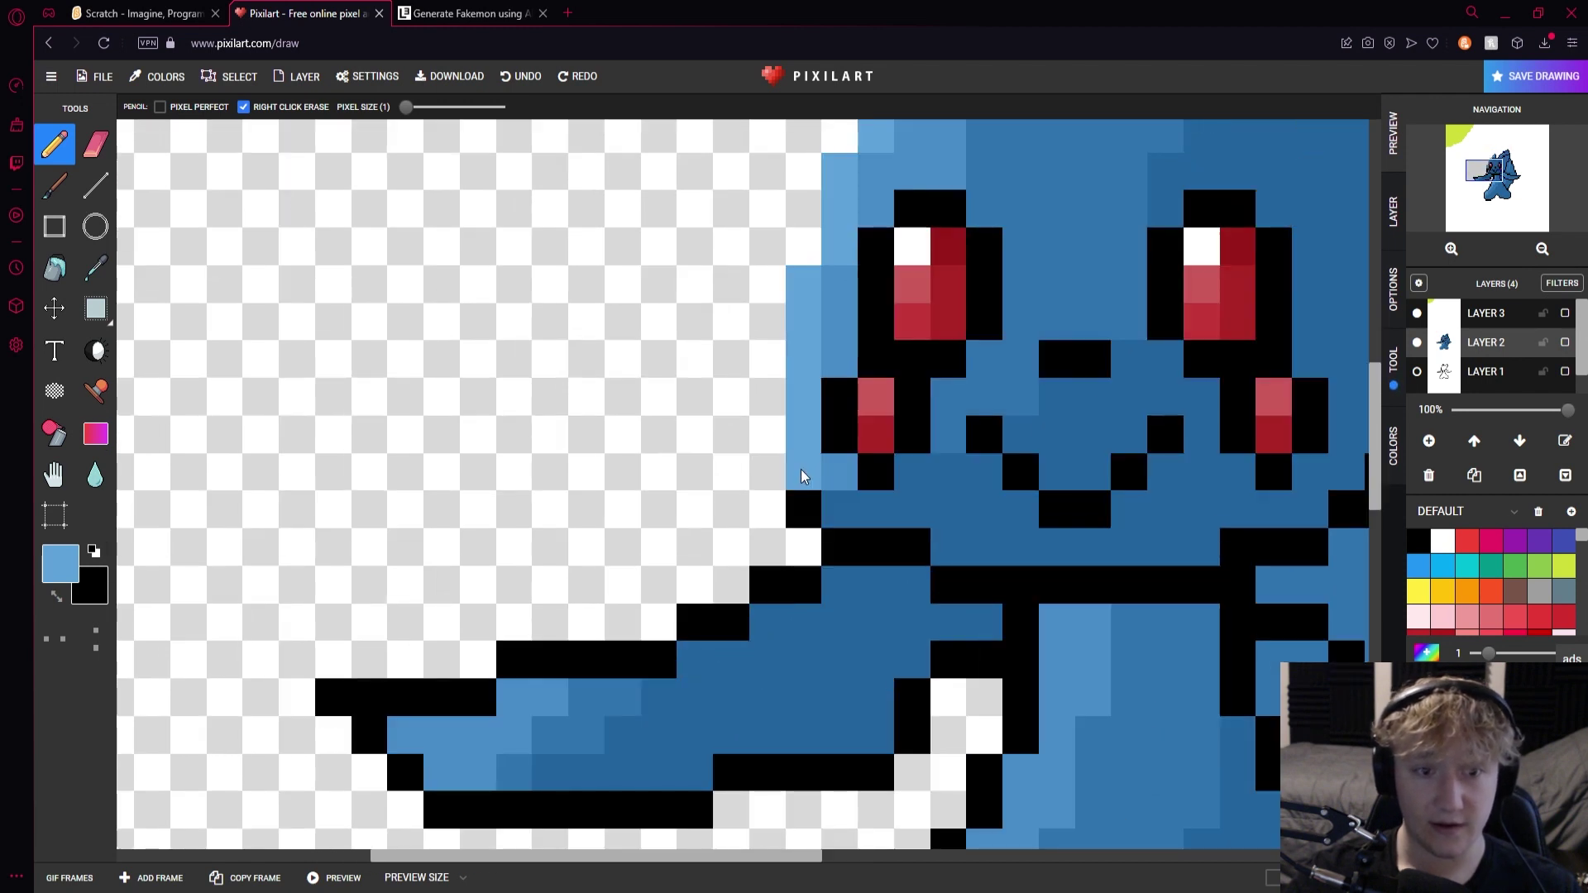
{"action": "scroll", "coordinate": [801, 469], "scroll_direction": "down", "scroll_amount": 4}
{"action": "scroll", "coordinate": [578, 599], "scroll_direction": "up", "scroll_amount": 4}
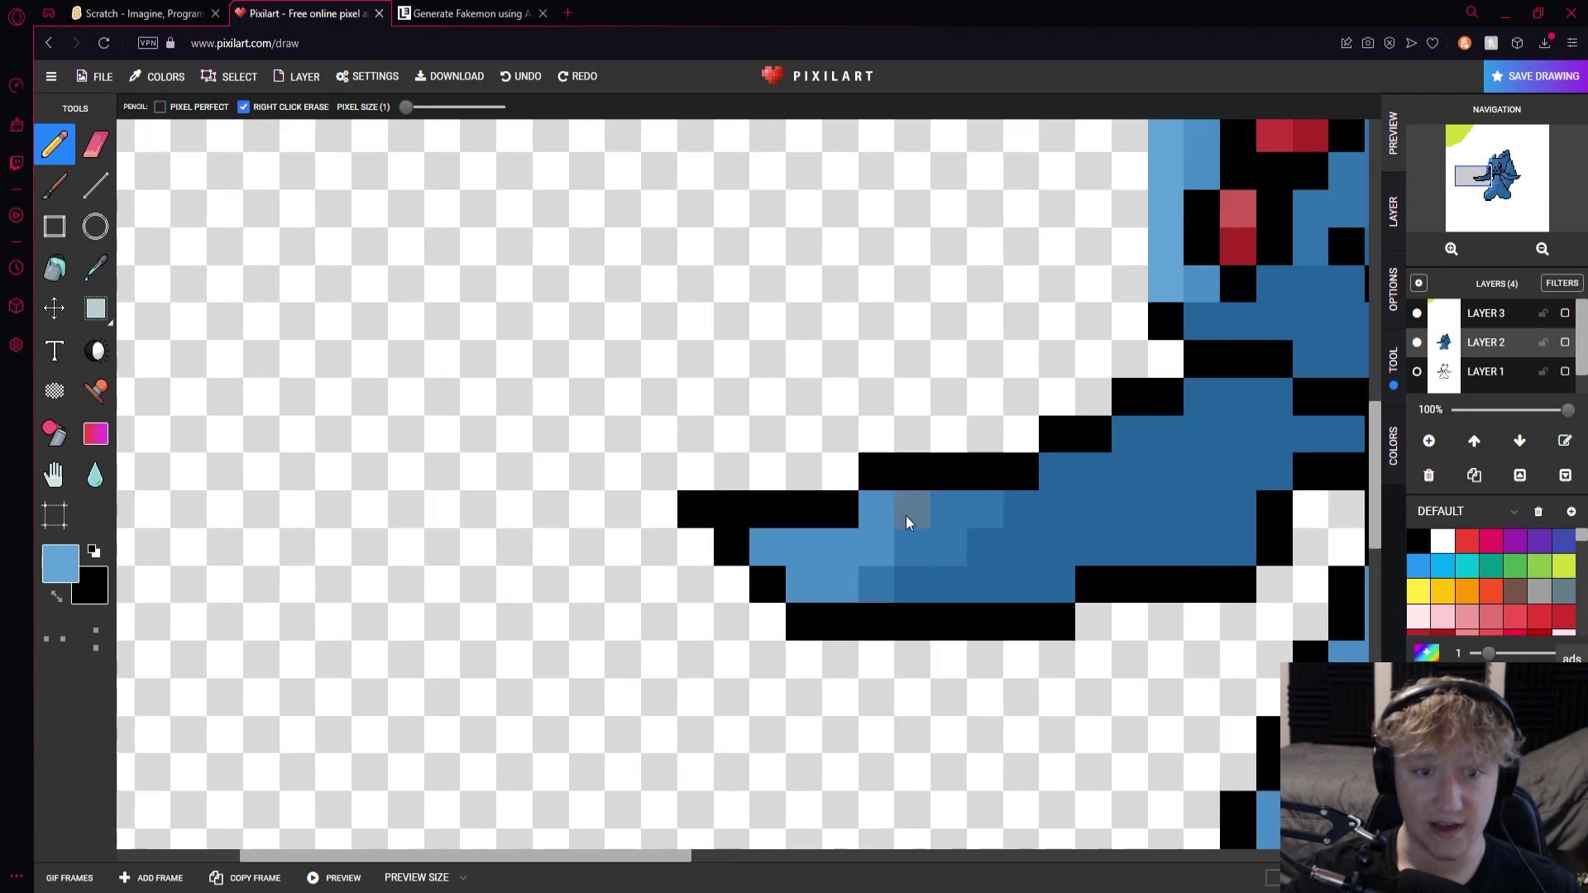
{"action": "mouse_move", "coordinate": [876, 483]}
{"action": "left_mouse_down"}
{"action": "mouse_move", "coordinate": [753, 508]}
{"action": "mouse_move", "coordinate": [739, 548]}
{"action": "left_mouse_up"}
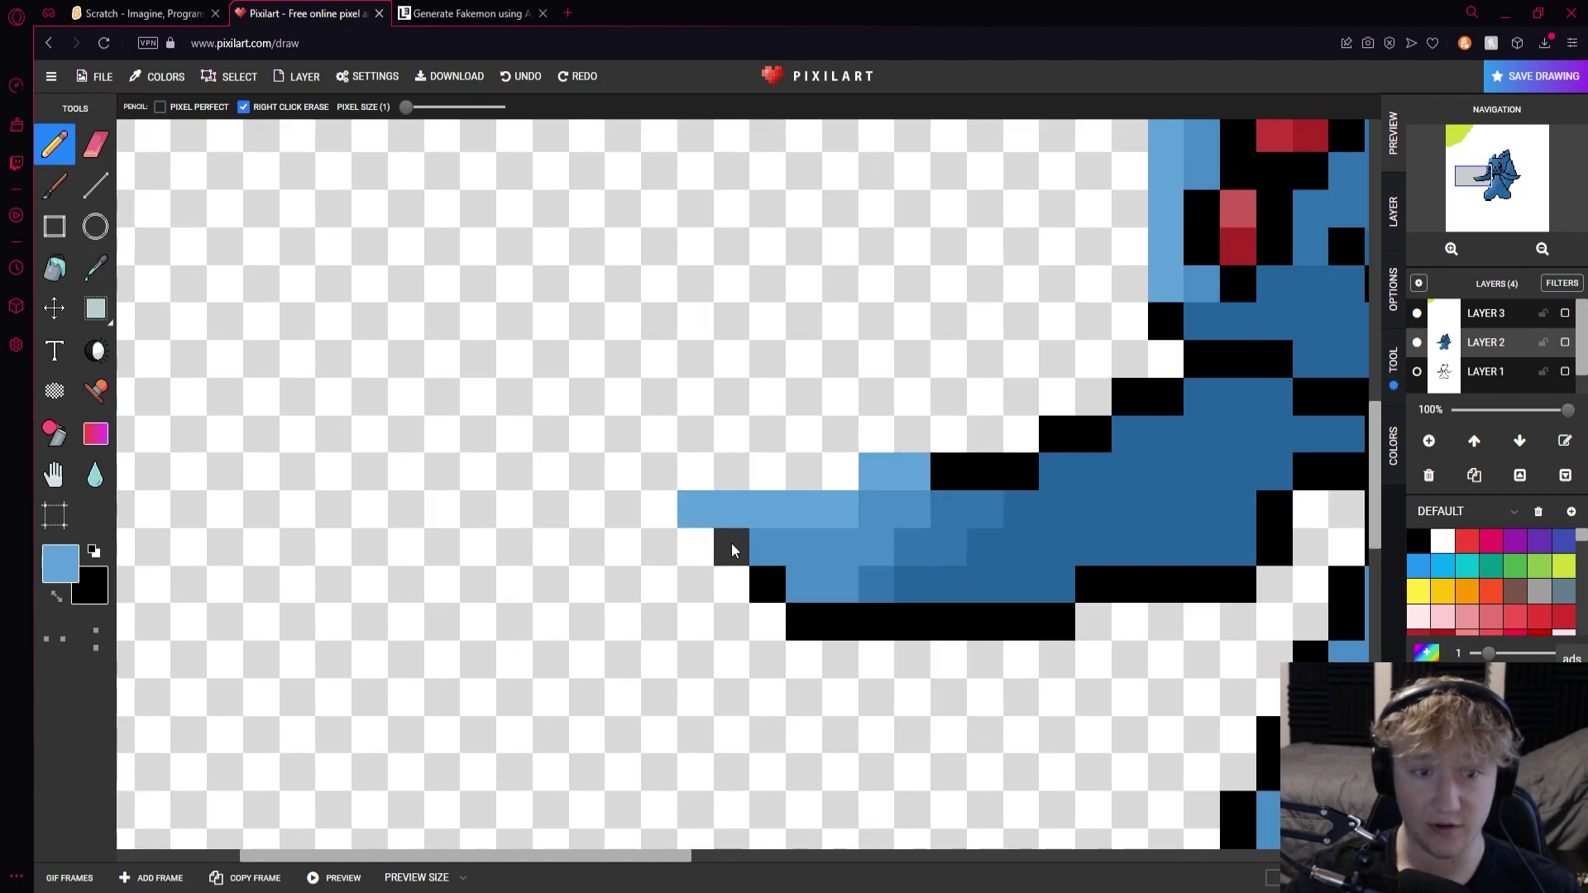
{"action": "left_click", "coordinate": [768, 584]}
Recolour the black outline along the left side of the body and leg with the same light blue
{"action": "scroll", "coordinate": [907, 550], "scroll_direction": "down", "scroll_amount": 4}
{"action": "scroll", "coordinate": [771, 488], "scroll_direction": "up", "scroll_amount": 3}
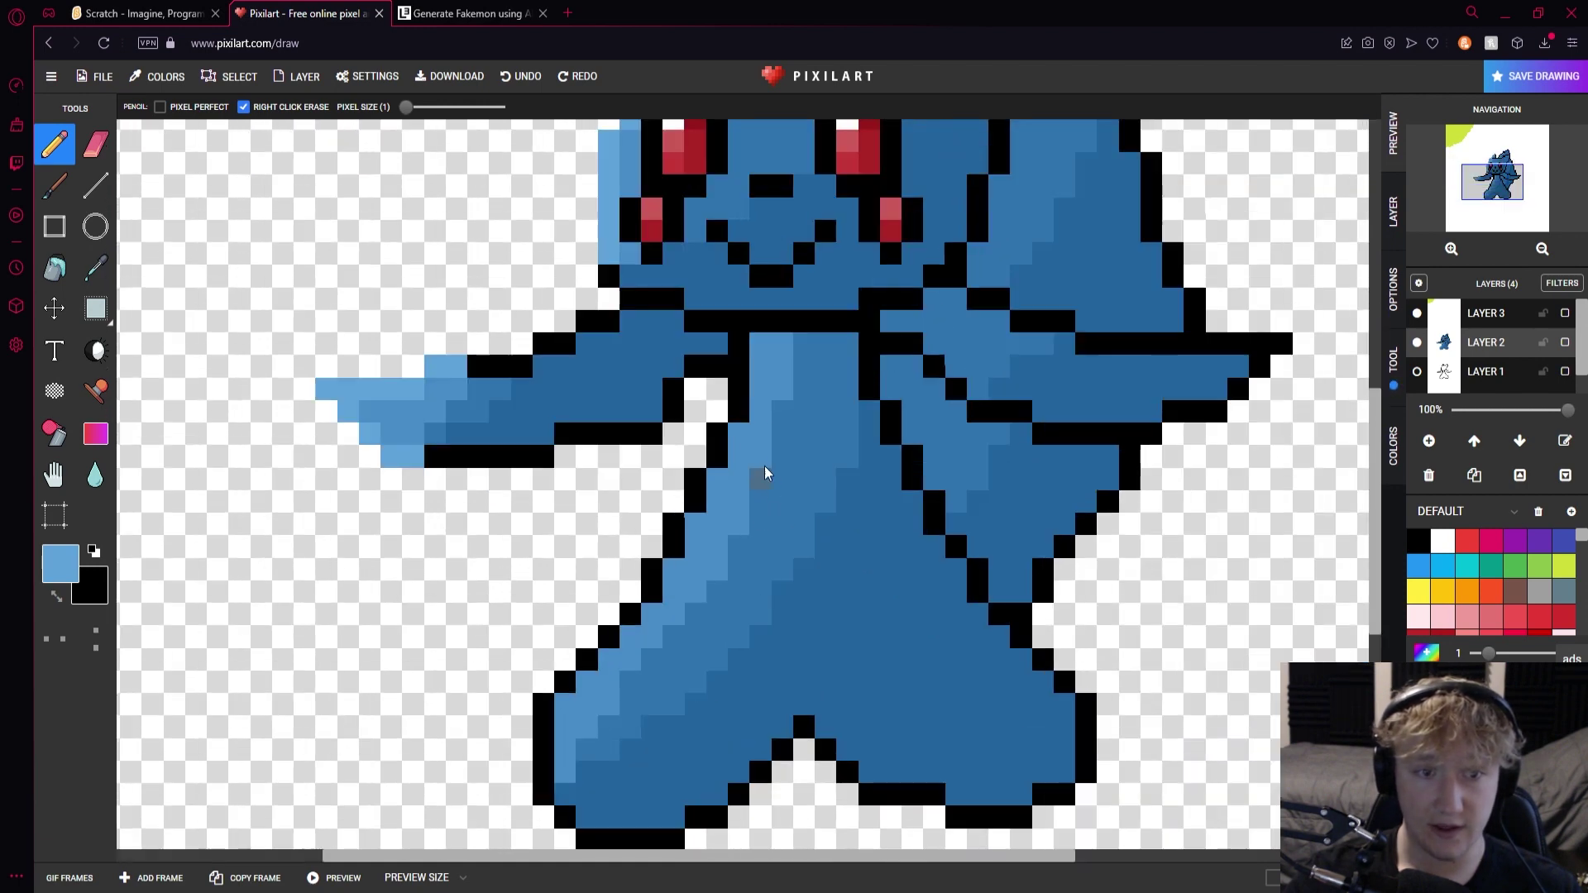
{"action": "mouse_move", "coordinate": [739, 345]}
{"action": "left_mouse_down"}
{"action": "mouse_move", "coordinate": [698, 506]}
{"action": "mouse_move", "coordinate": [648, 603]}
{"action": "mouse_move", "coordinate": [553, 701]}
{"action": "mouse_move", "coordinate": [542, 782]}
{"action": "left_mouse_up"}
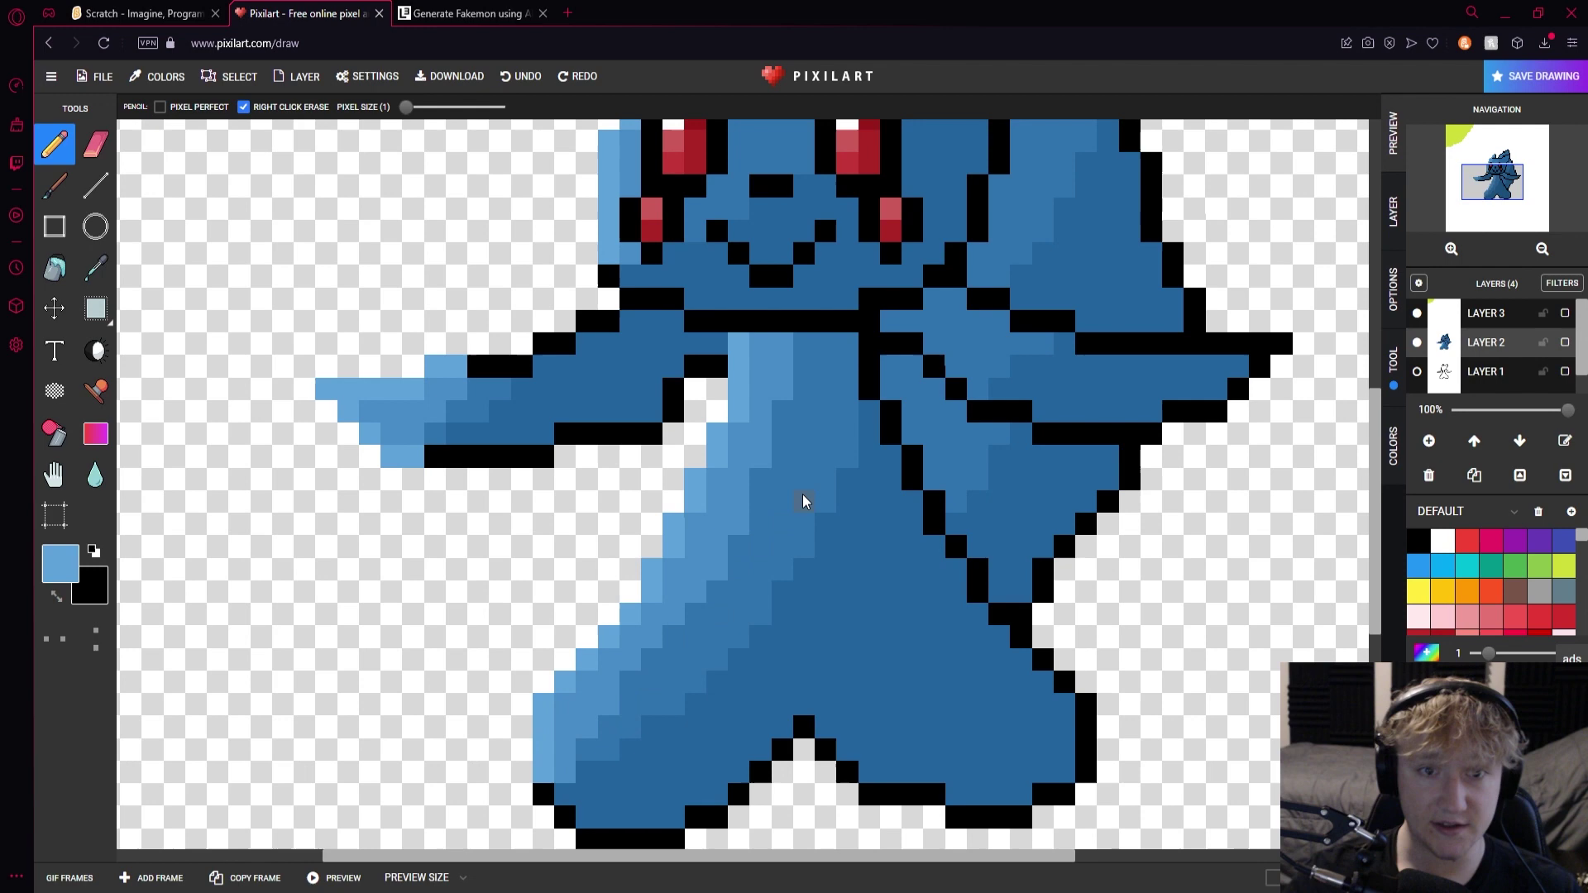
Recolour the lower part of the large ear's upper-left outline with the light blue
{"action": "scroll", "coordinate": [781, 420], "scroll_direction": "down", "scroll_amount": 3}
{"action": "scroll", "coordinate": [780, 421], "scroll_direction": "up", "scroll_amount": 4}
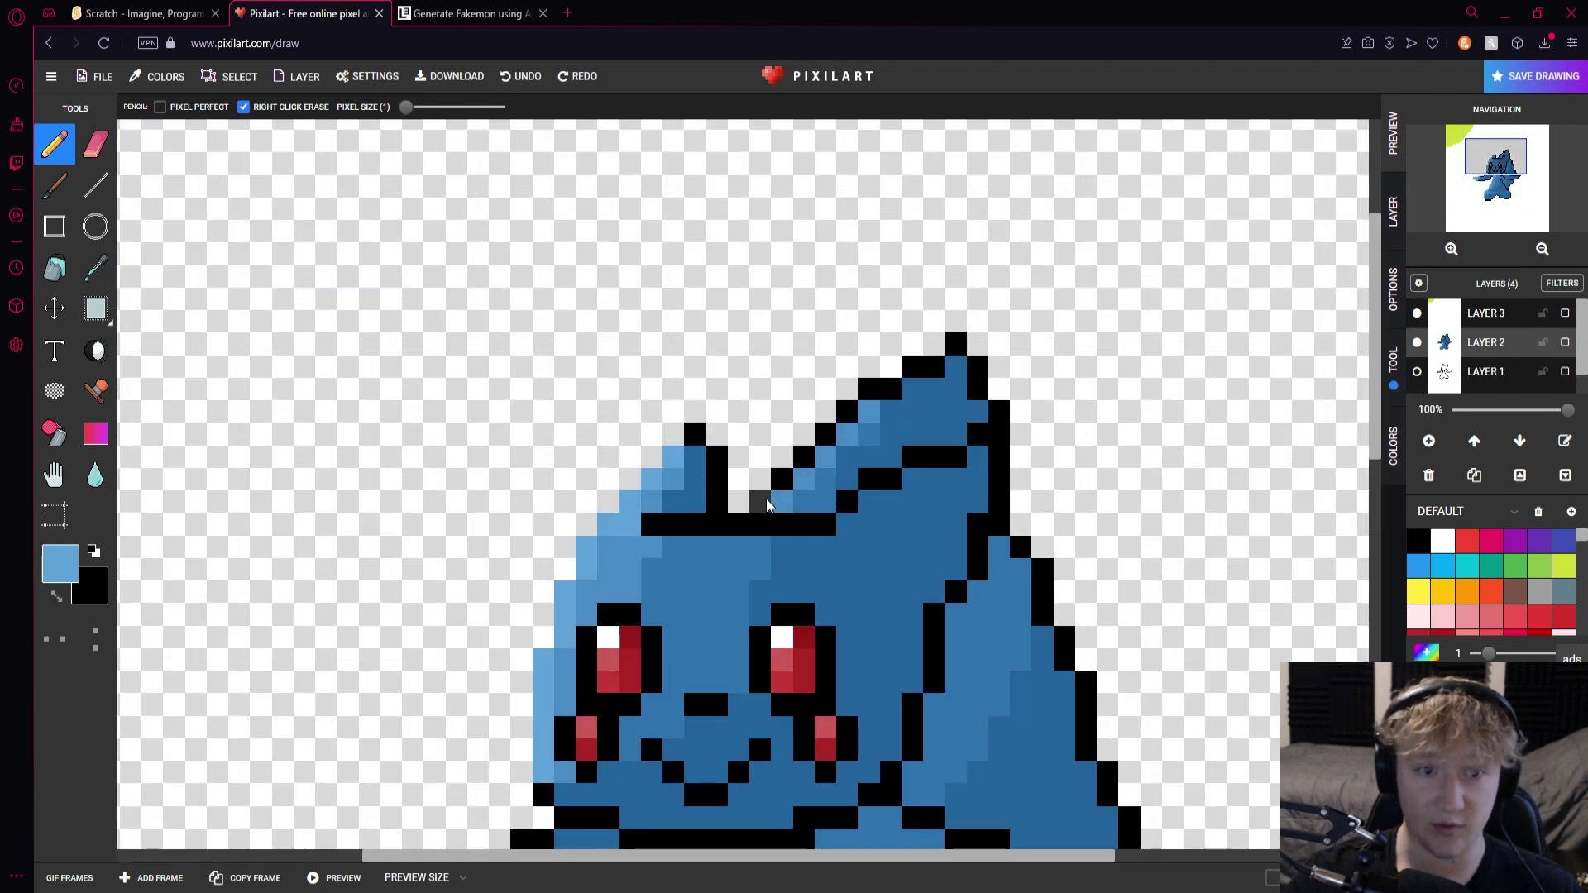
{"action": "left_click_drag", "start_coordinate": [782, 475], "coordinate": [826, 431]}
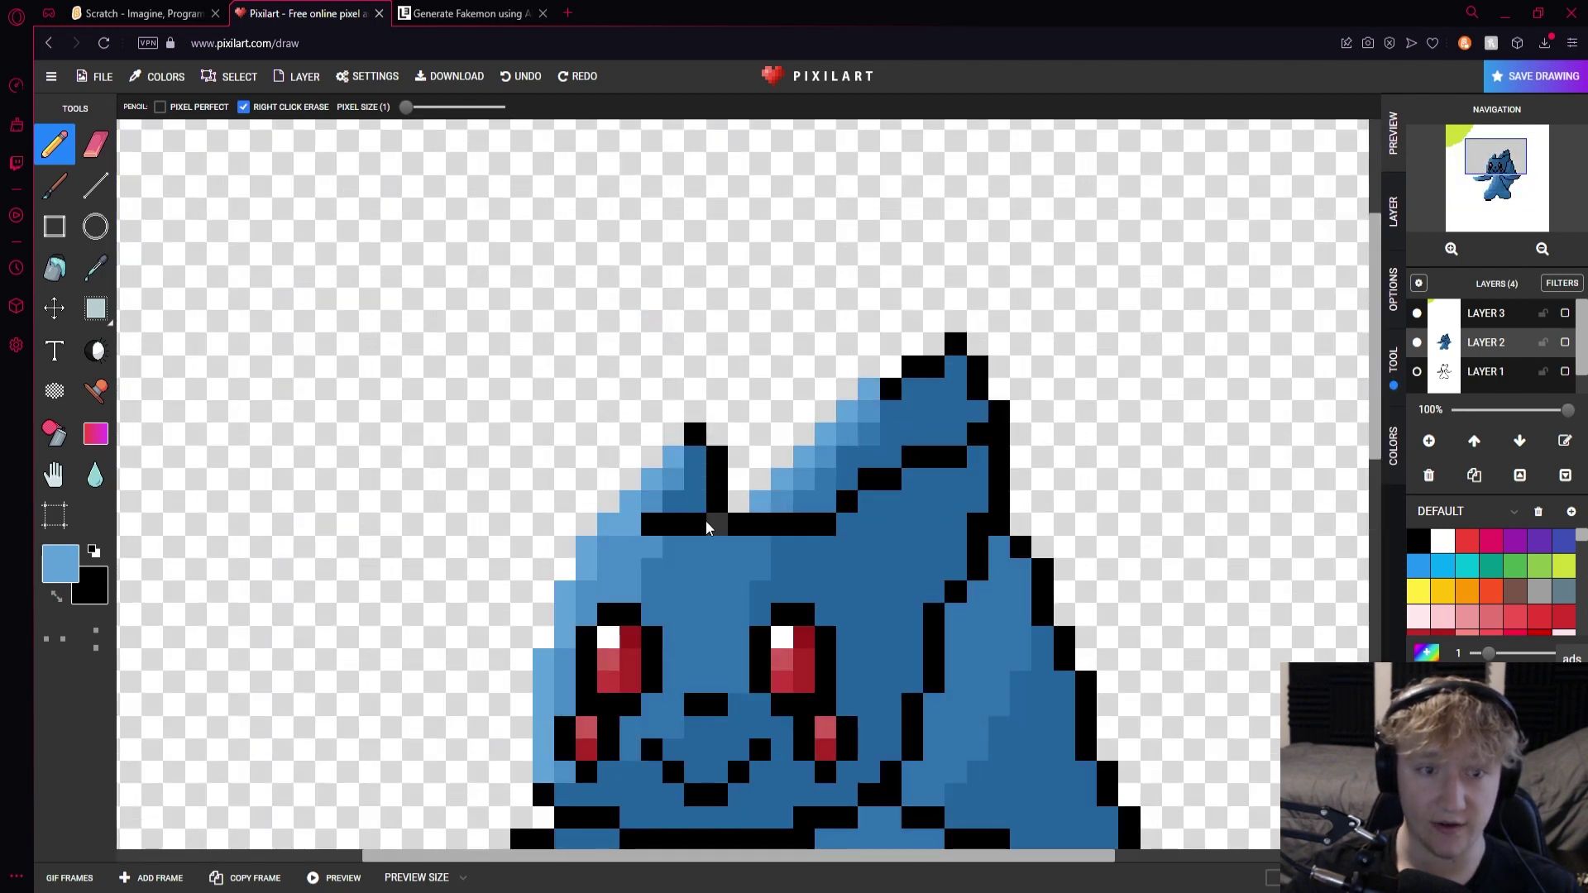
Lighten the forehead's mid blue to #3e82bd and recolour the black head outline below the small ear and between the ears
{"action": "scroll", "coordinate": [699, 523], "scroll_direction": "down", "scroll_amount": 4}
{"action": "scroll", "coordinate": [662, 468], "scroll_direction": "up", "scroll_amount": 4}
{"action": "scroll", "coordinate": [807, 455], "scroll_direction": "up", "scroll_amount": 1}
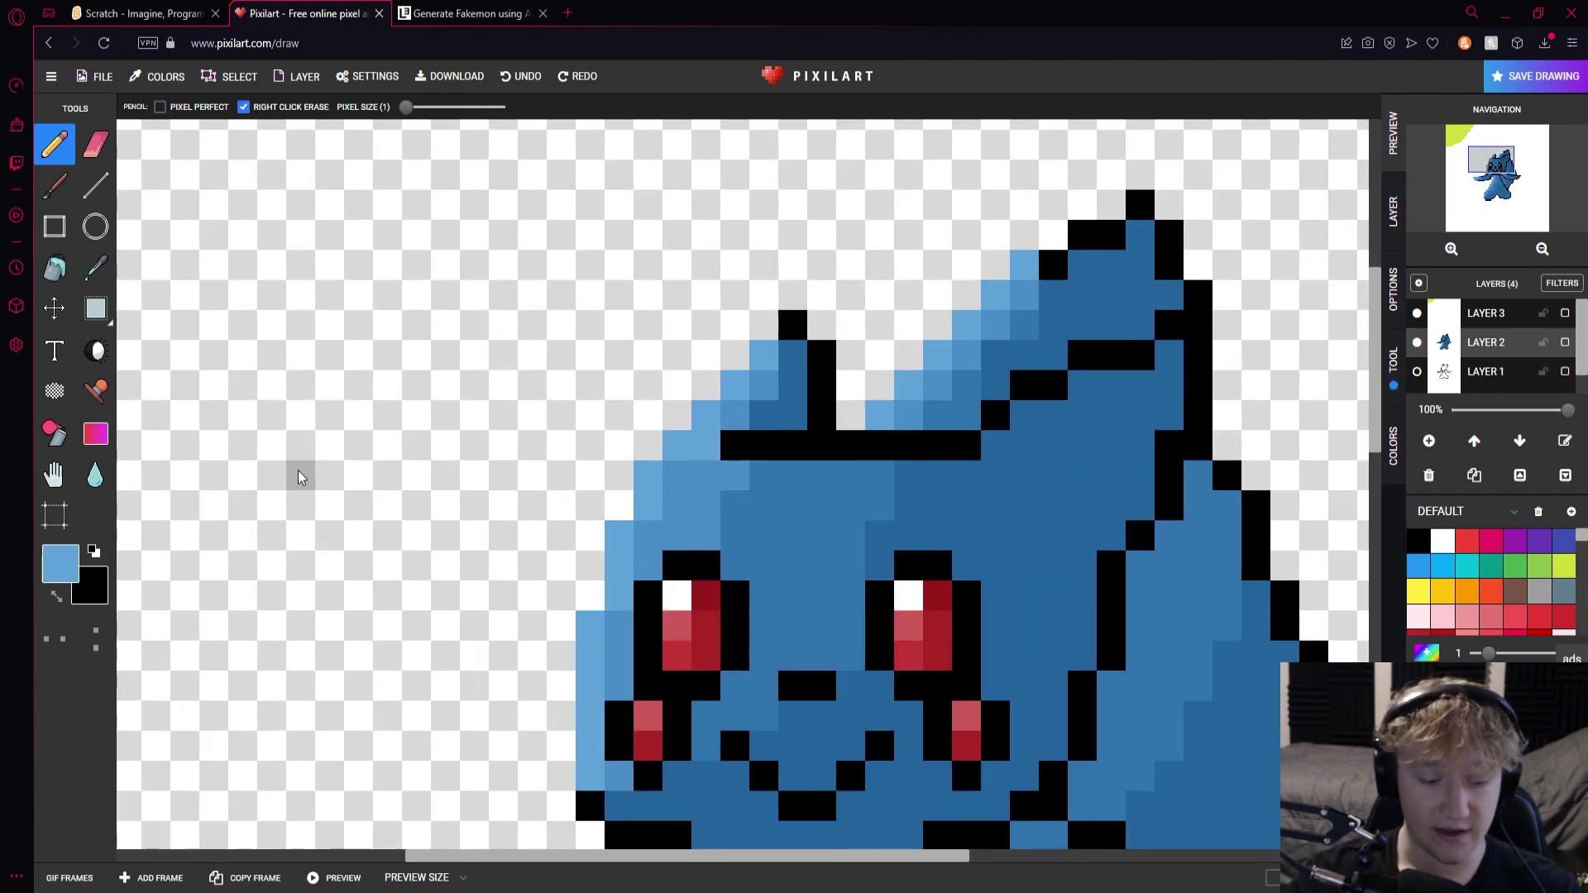
{"action": "left_click", "coordinate": [796, 534], "text": "alt"}
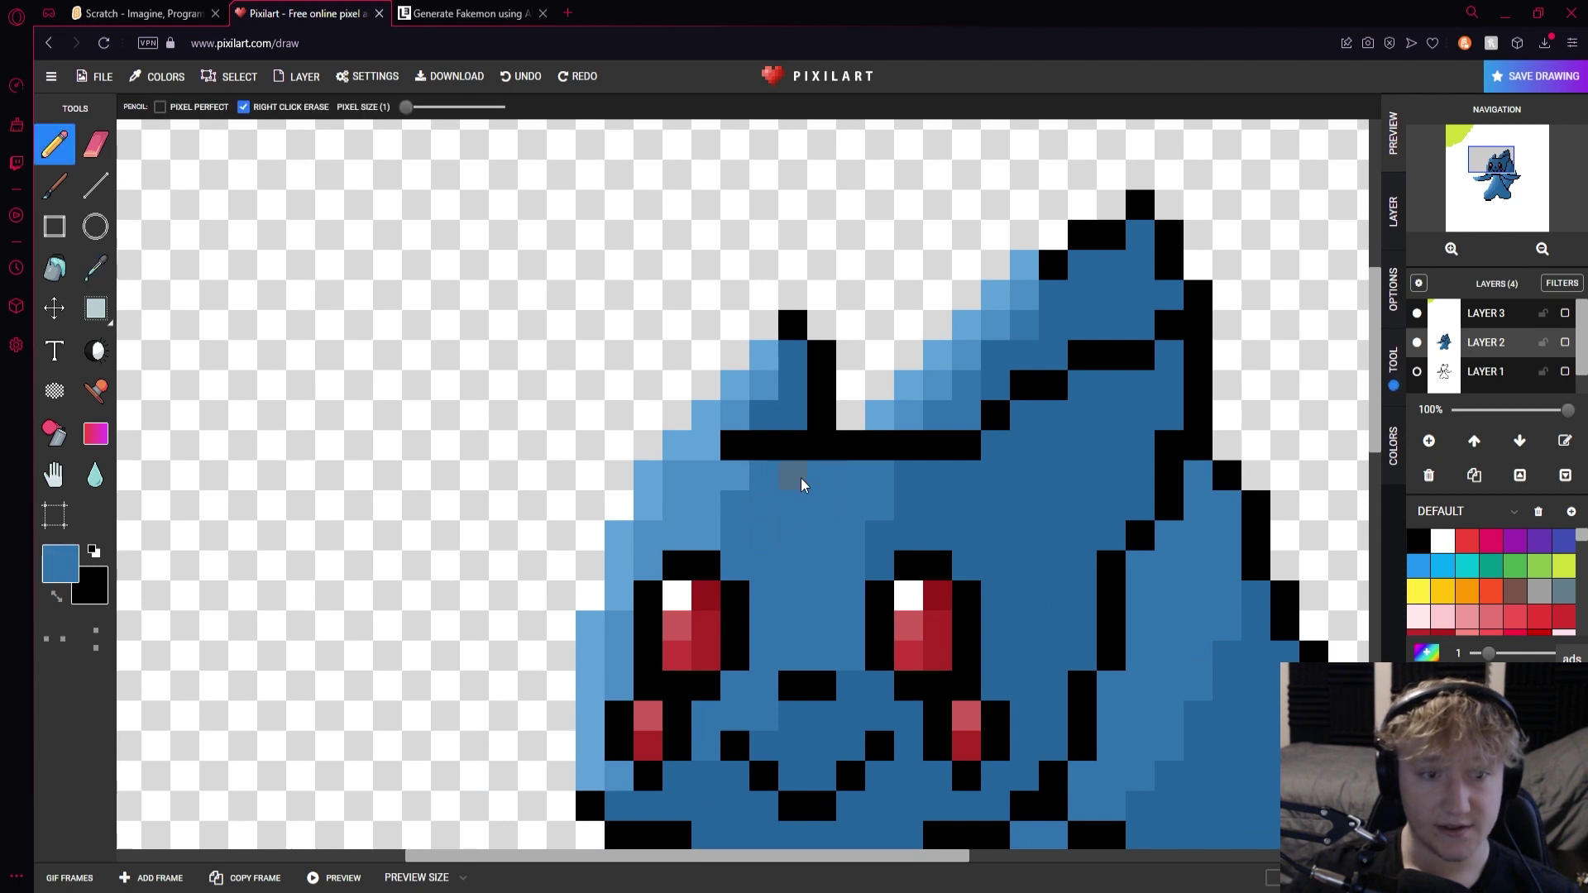
{"action": "left_click", "coordinate": [60, 563]}
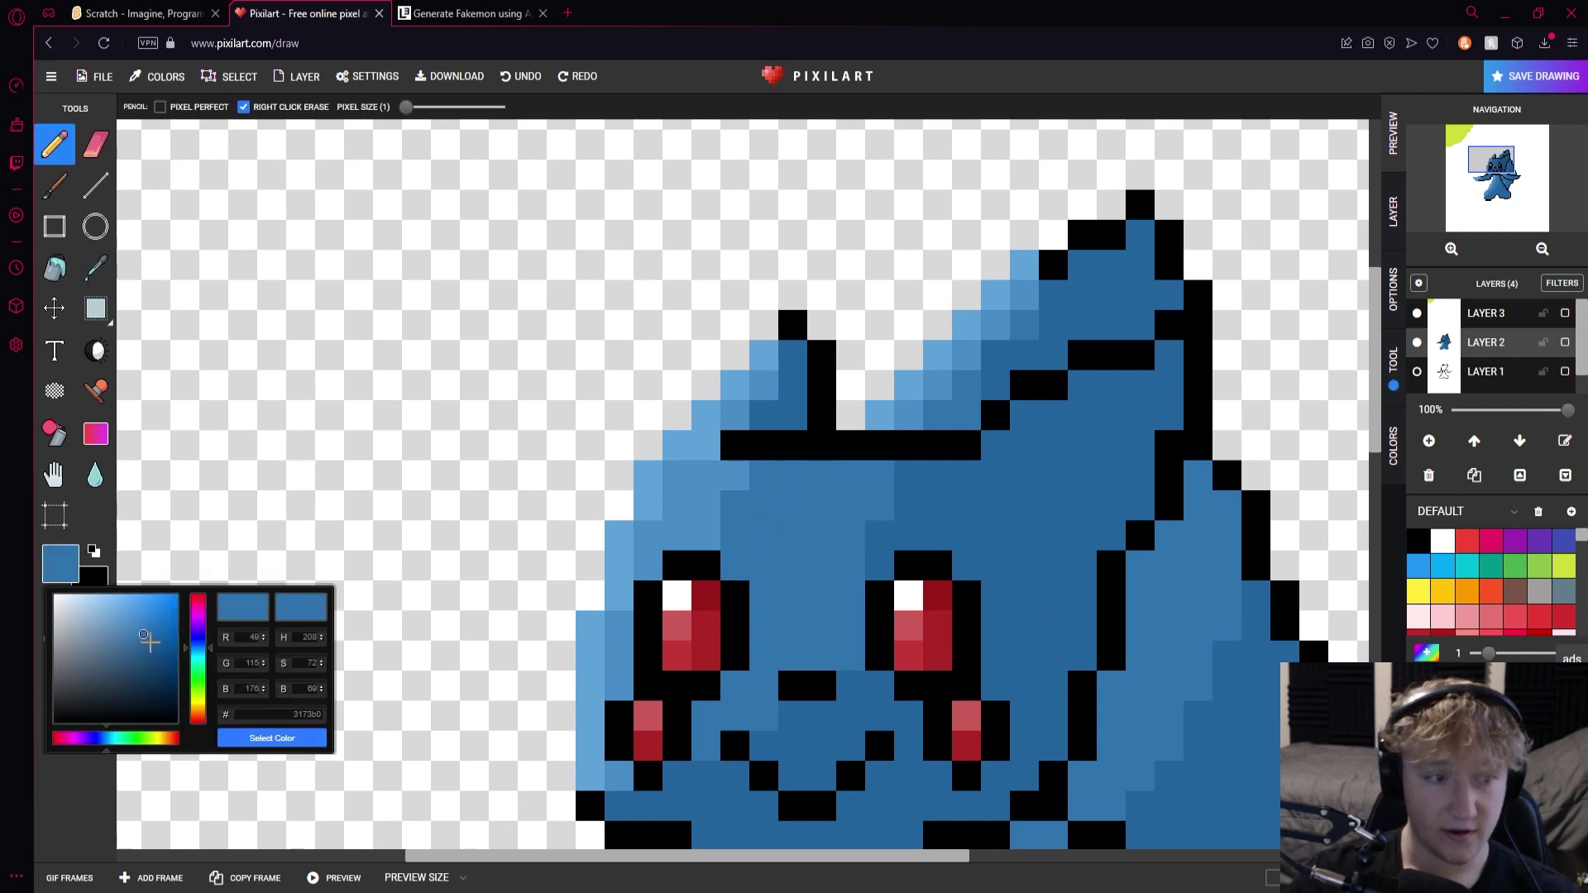
{"action": "left_click", "coordinate": [137, 629]}
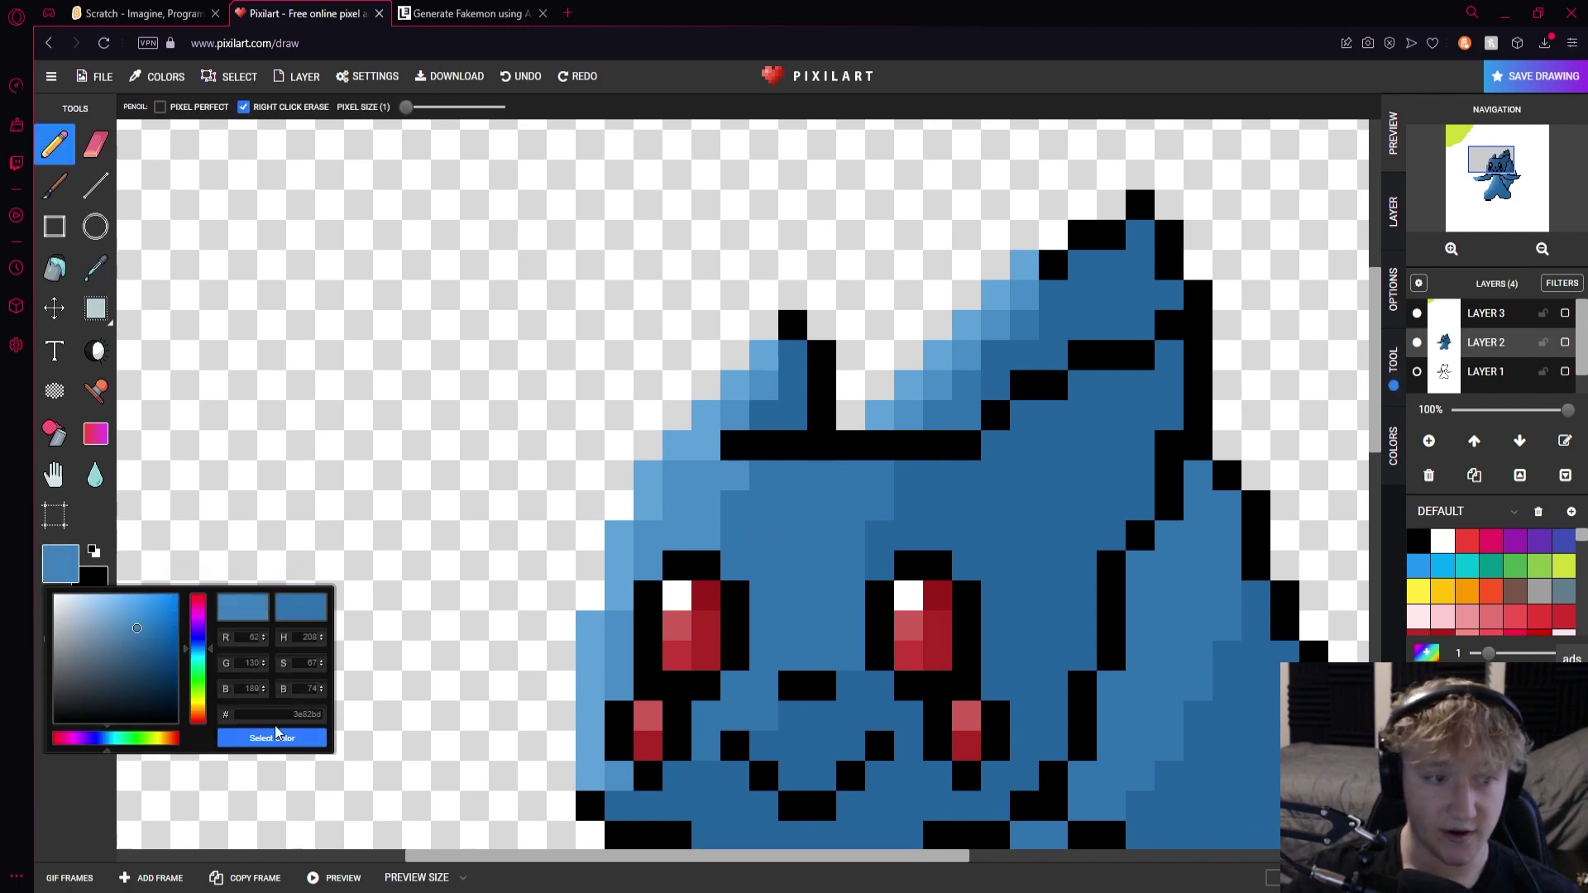
{"action": "left_click", "coordinate": [272, 738]}
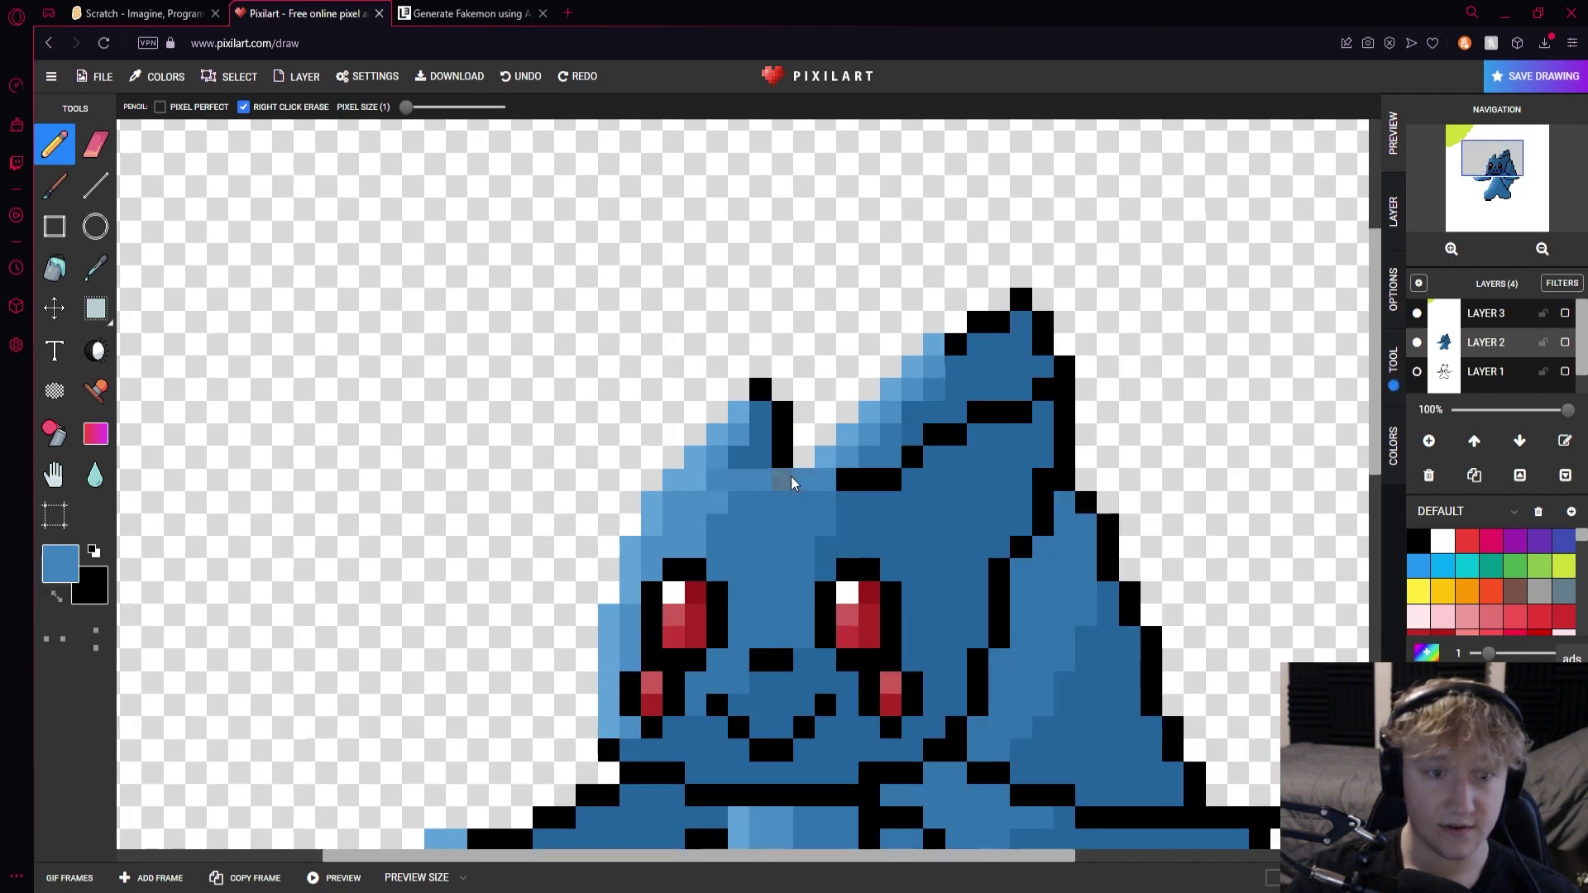
{"action": "scroll", "coordinate": [737, 499], "scroll_direction": "up", "scroll_amount": 1}
{"action": "left_click", "coordinate": [690, 534], "text": "alt"}
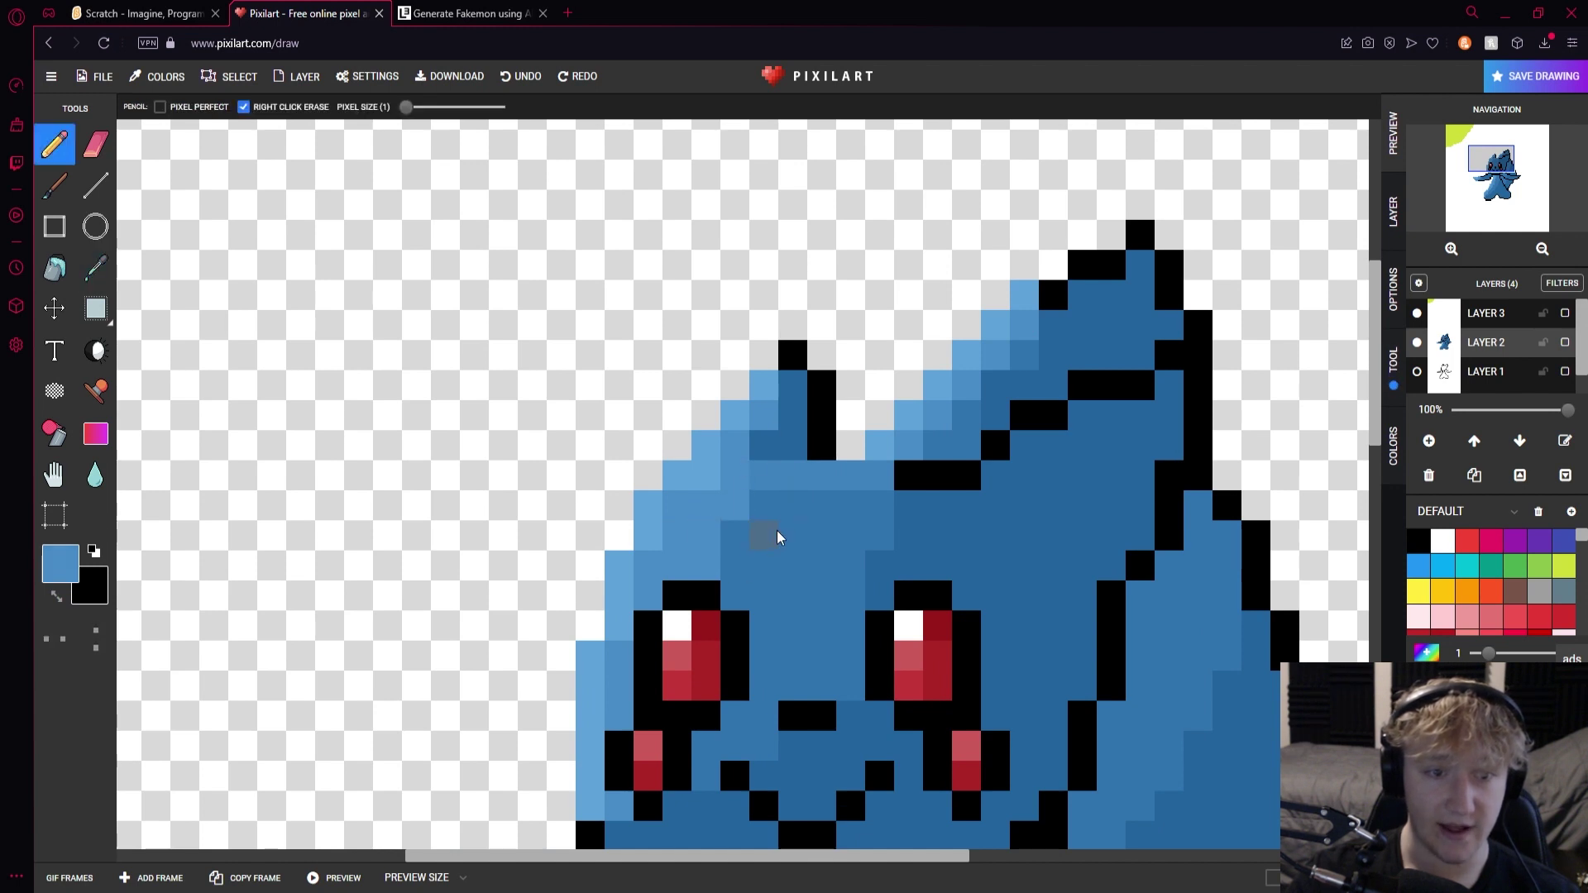
{"action": "left_click", "coordinate": [804, 482], "text": "alt"}
{"action": "left_click", "coordinate": [798, 482]}
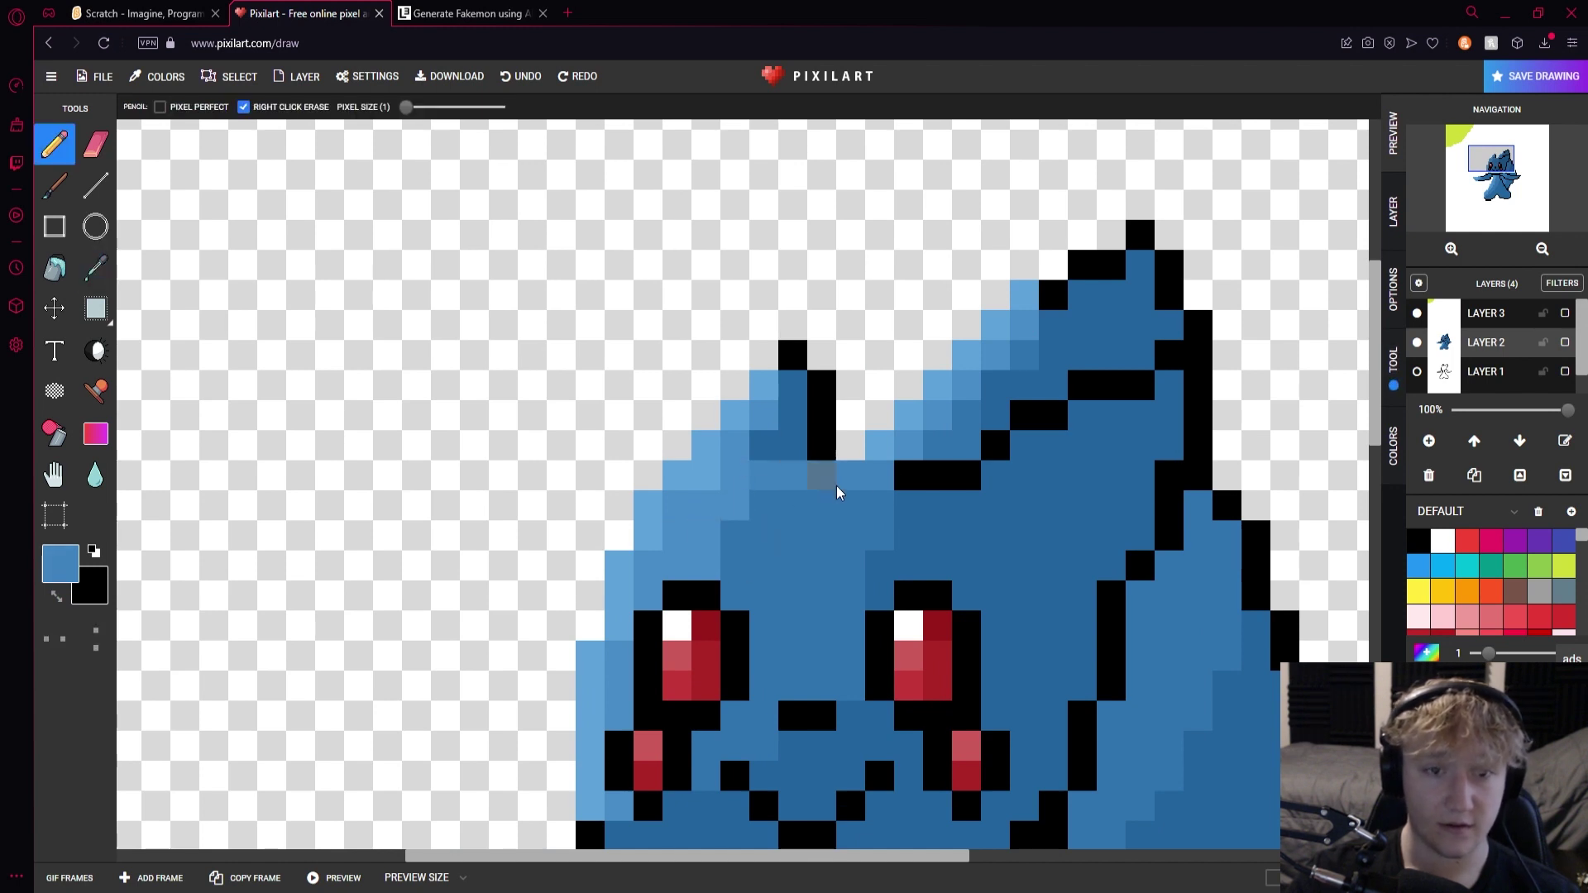
Continue the mid-blue outline for a few pixels along the top and underside of the left arm
{"action": "scroll", "coordinate": [986, 477], "scroll_direction": "down", "scroll_amount": 5}
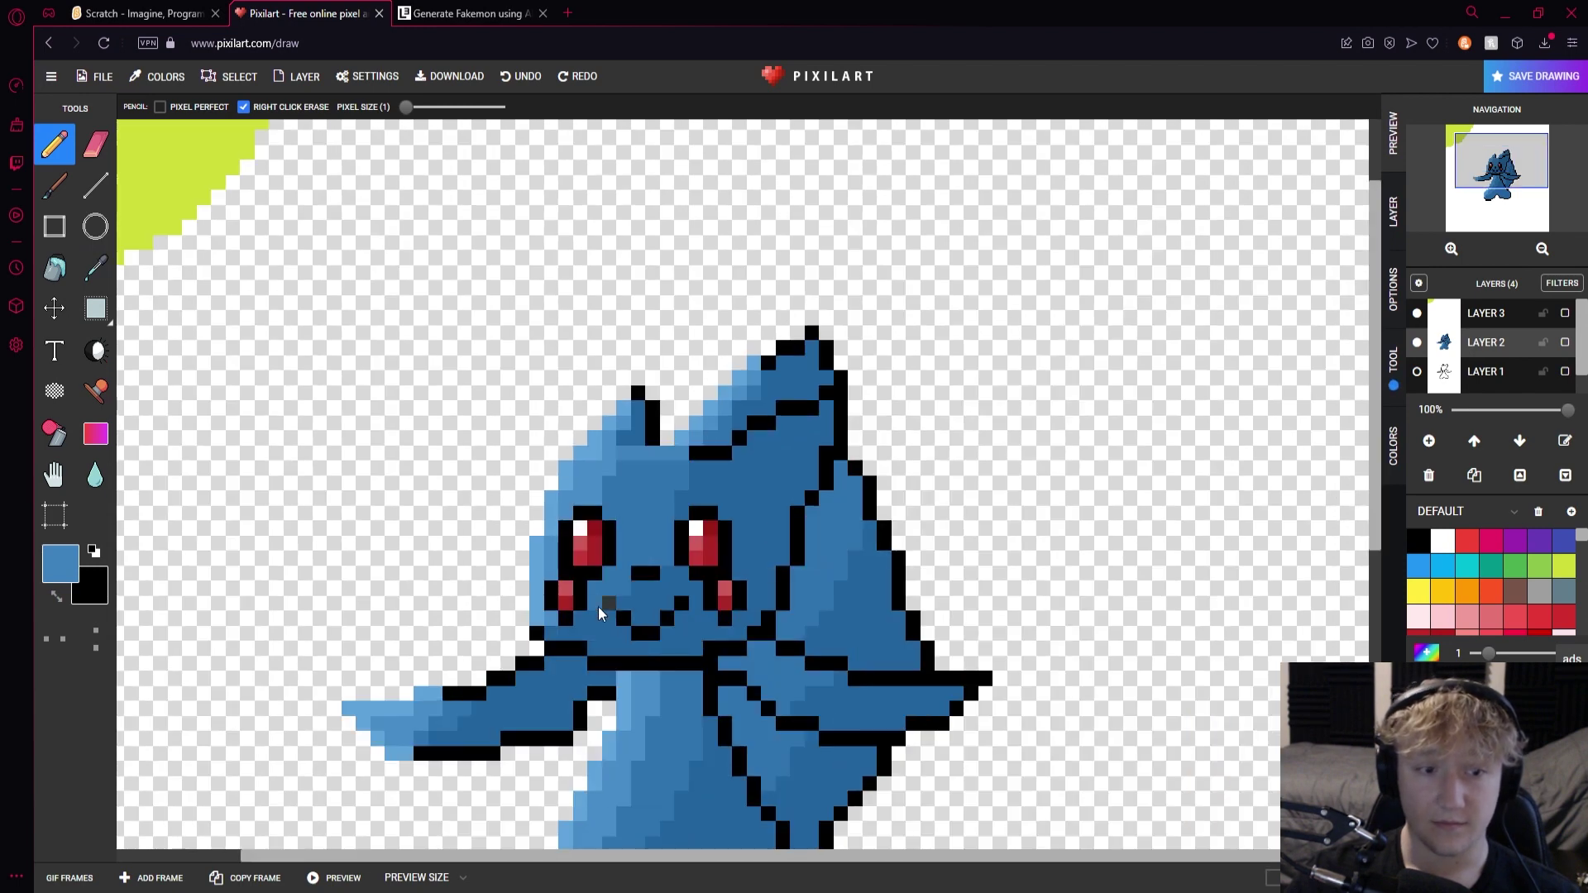
{"action": "scroll", "coordinate": [520, 643], "scroll_direction": "up", "scroll_amount": 4}
{"action": "left_click_drag", "start_coordinate": [586, 627], "coordinate": [606, 612]}
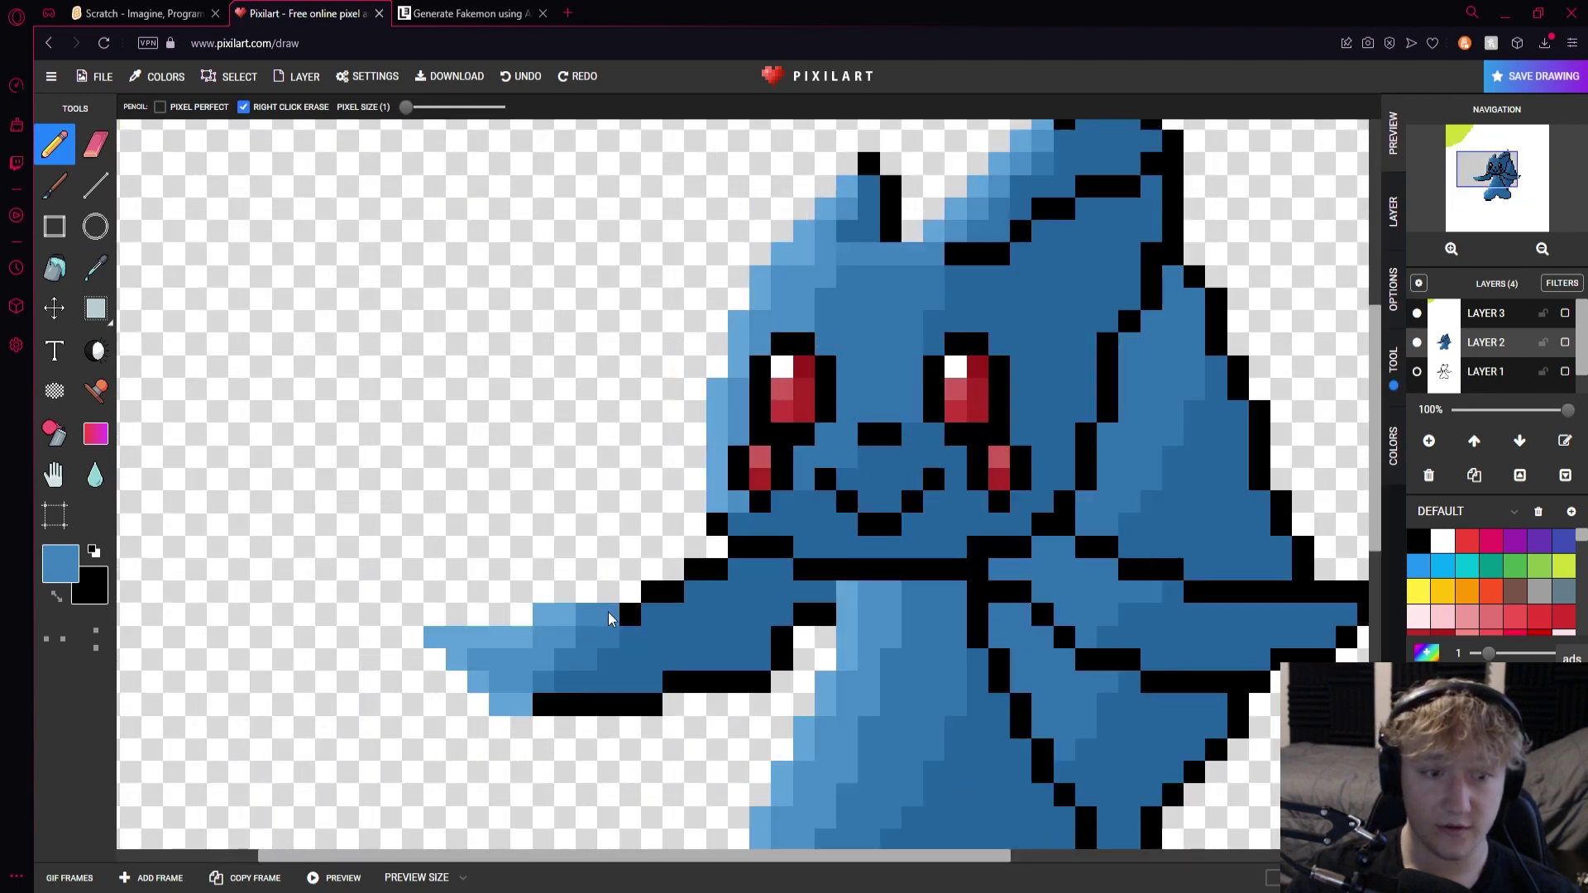
{"action": "left_click", "coordinate": [521, 705]}
{"action": "left_click", "coordinate": [543, 707]}
{"action": "scroll", "coordinate": [730, 699], "scroll_direction": "down", "scroll_amount": 5}
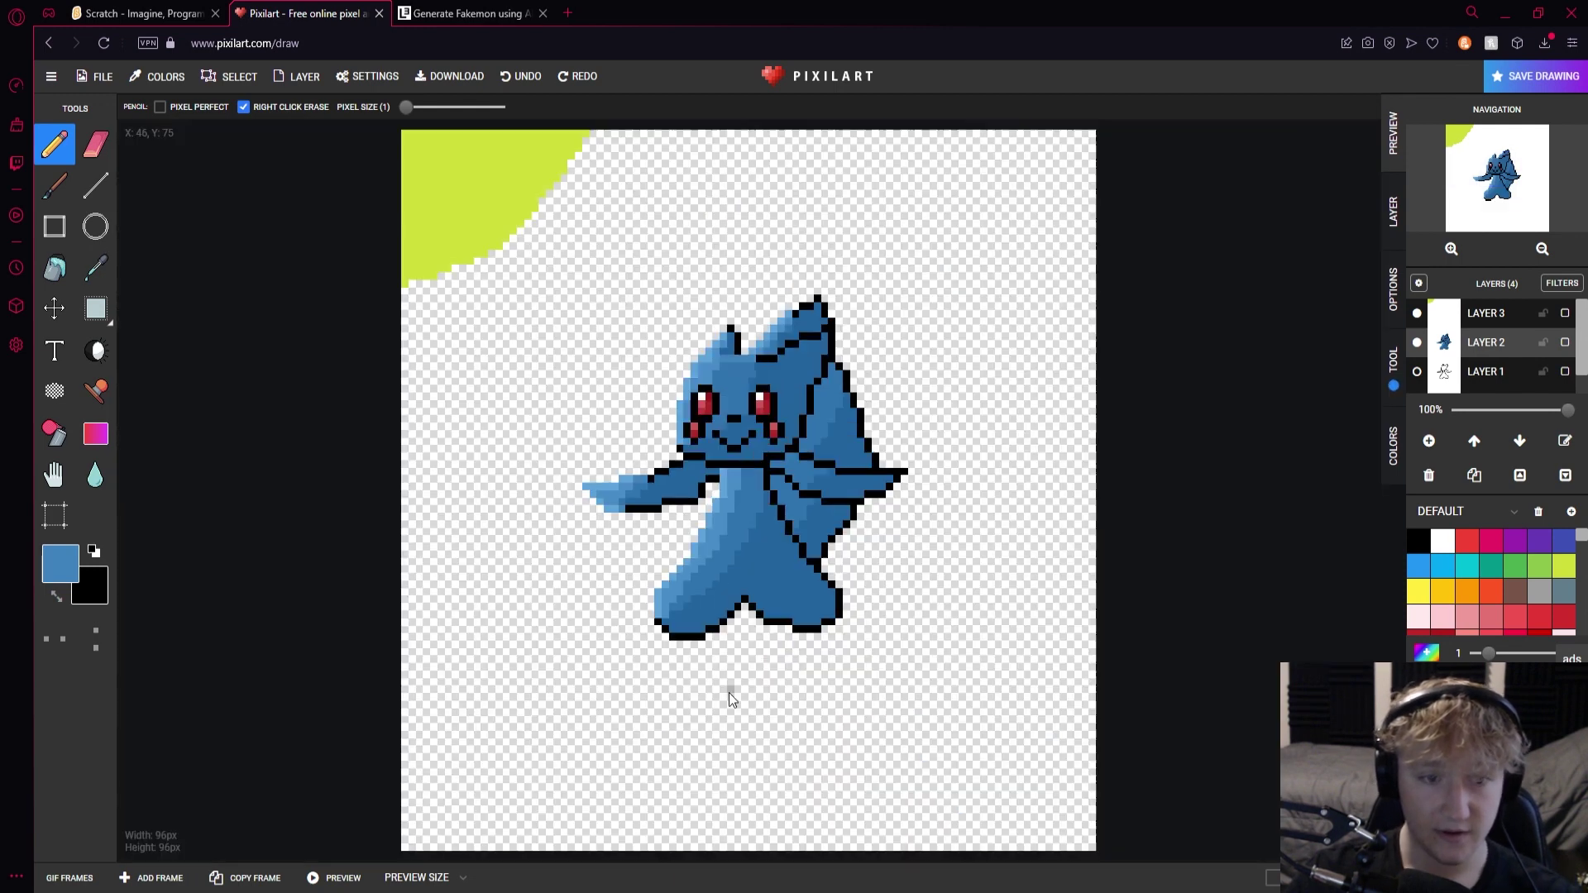
Sample the dark blue on the side of the head and lighten it slightly to #2d6ca3
{"action": "scroll", "coordinate": [704, 597], "scroll_direction": "up", "scroll_amount": 3}
{"action": "scroll", "coordinate": [763, 247], "scroll_direction": "up", "scroll_amount": 2}
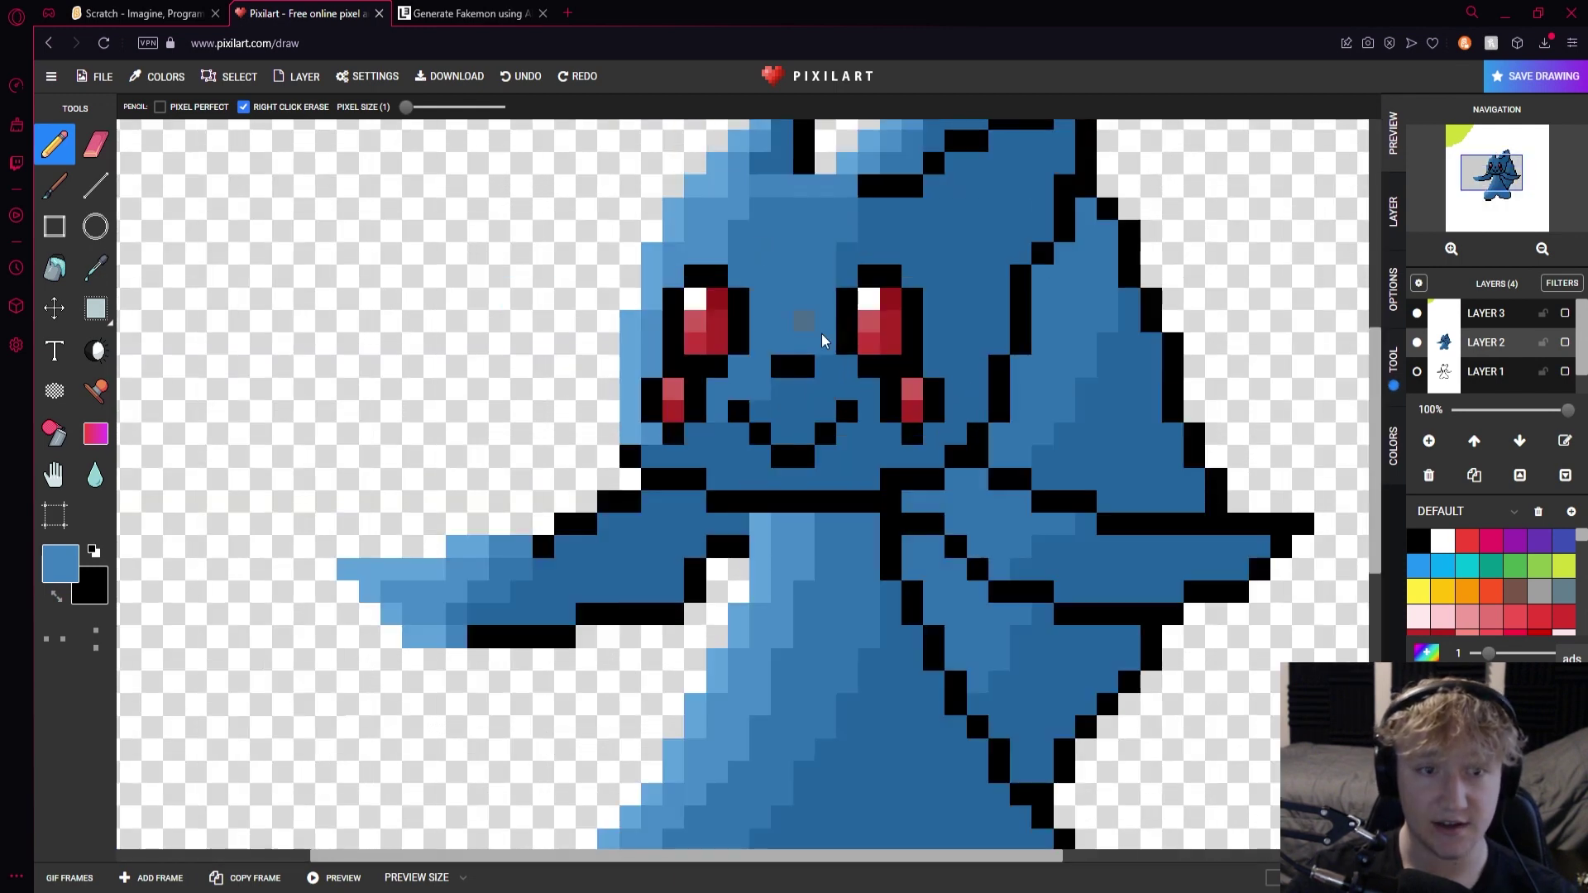
{"action": "scroll", "coordinate": [861, 356], "scroll_direction": "down", "scroll_amount": 2}
{"action": "scroll", "coordinate": [762, 496], "scroll_direction": "up", "scroll_amount": 2}
{"action": "key", "text": "i"}
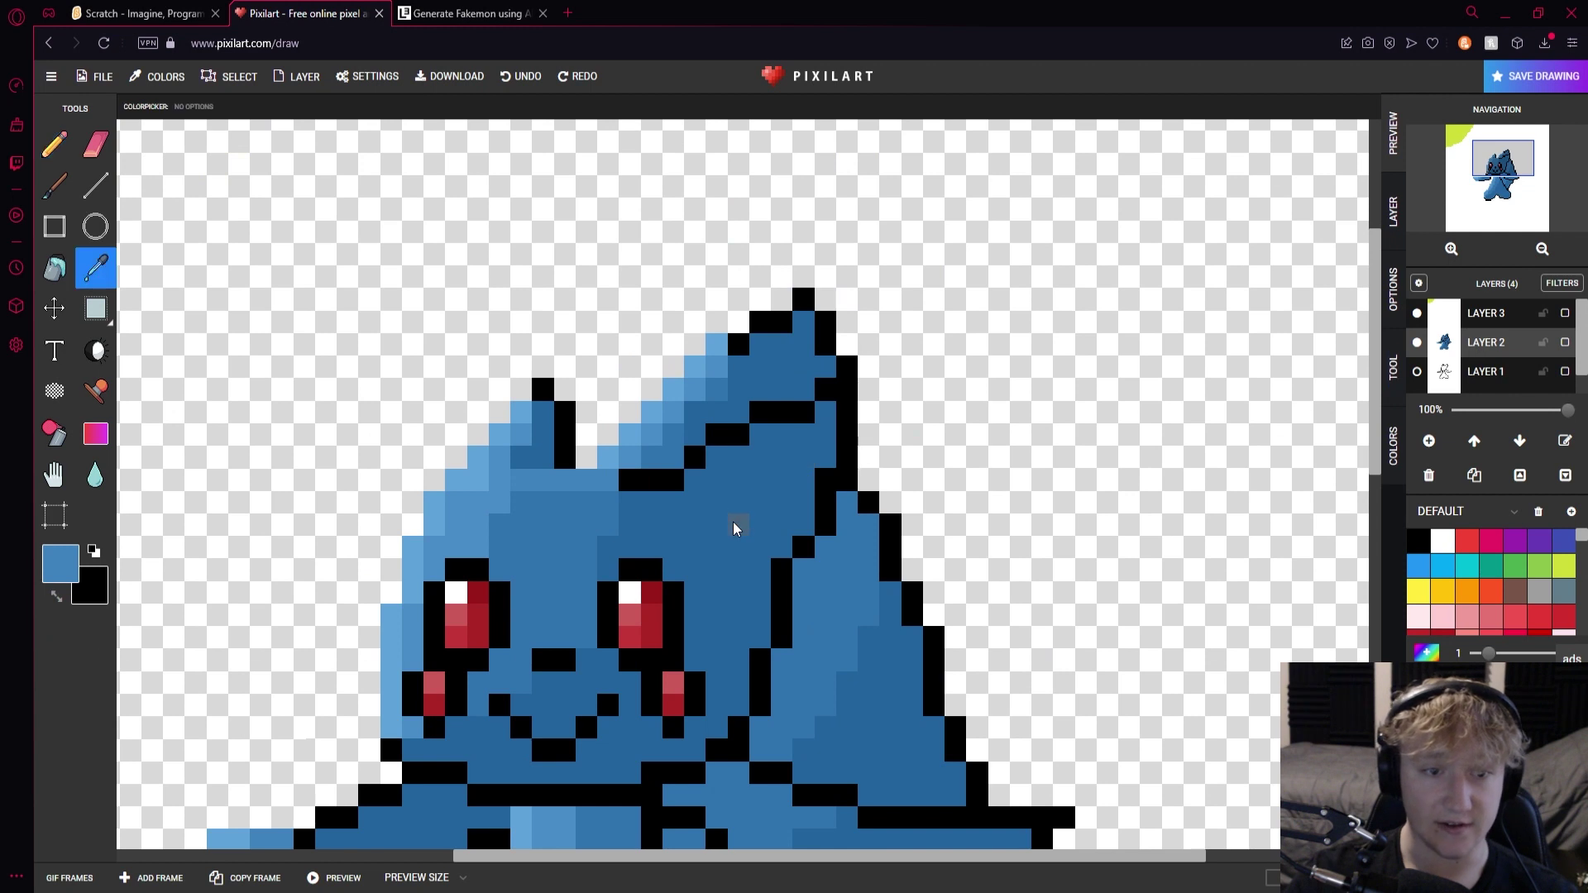
{"action": "left_click", "coordinate": [734, 529]}
{"action": "left_click", "coordinate": [61, 564]}
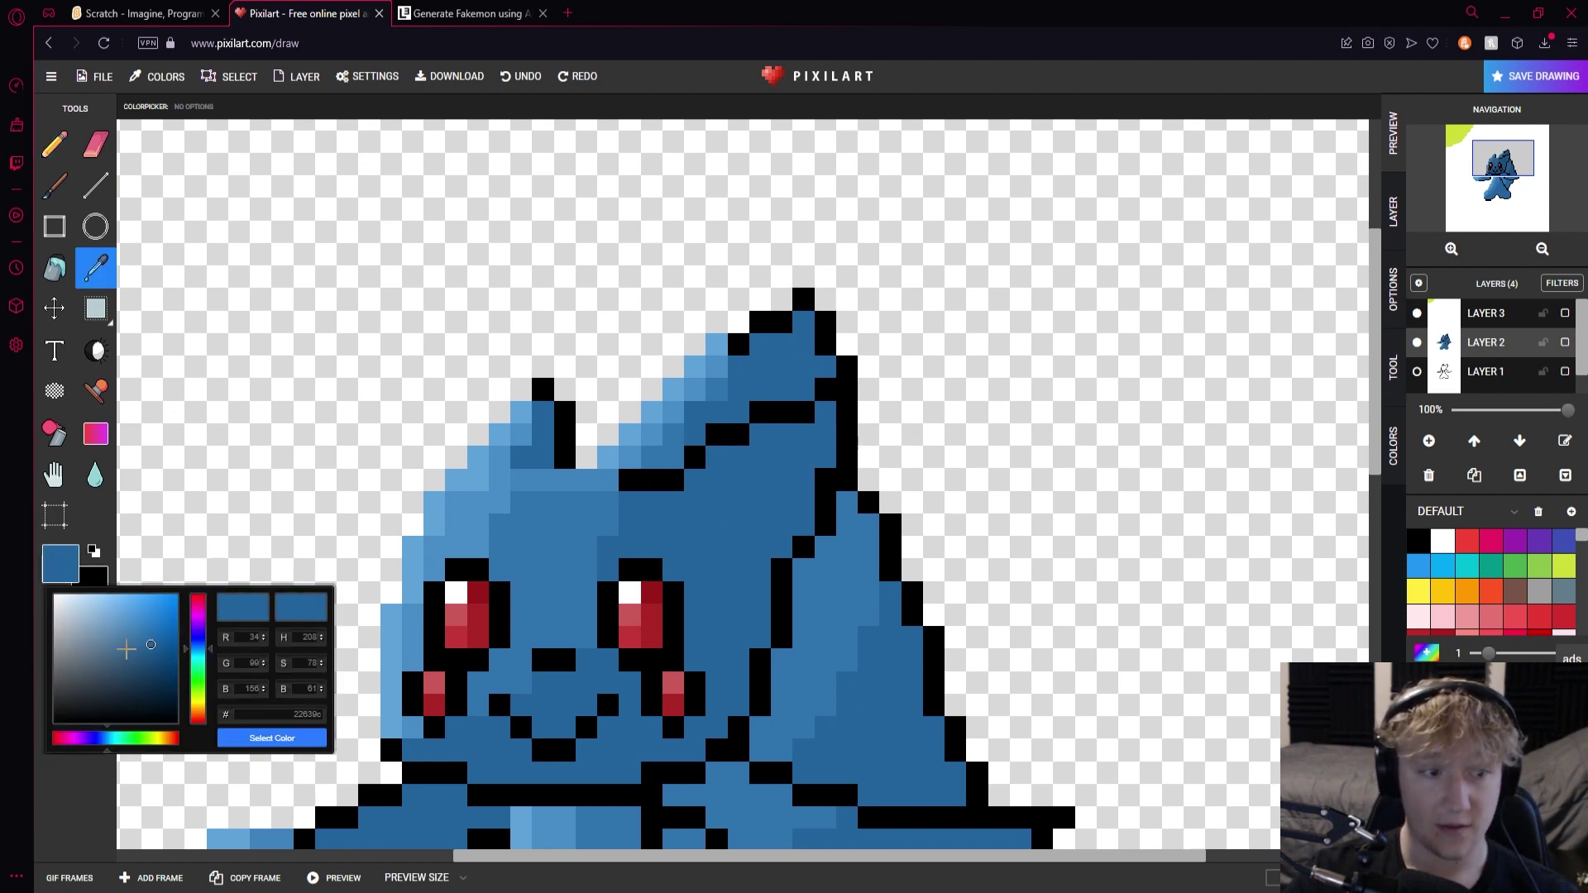
{"action": "left_click", "coordinate": [269, 736]}
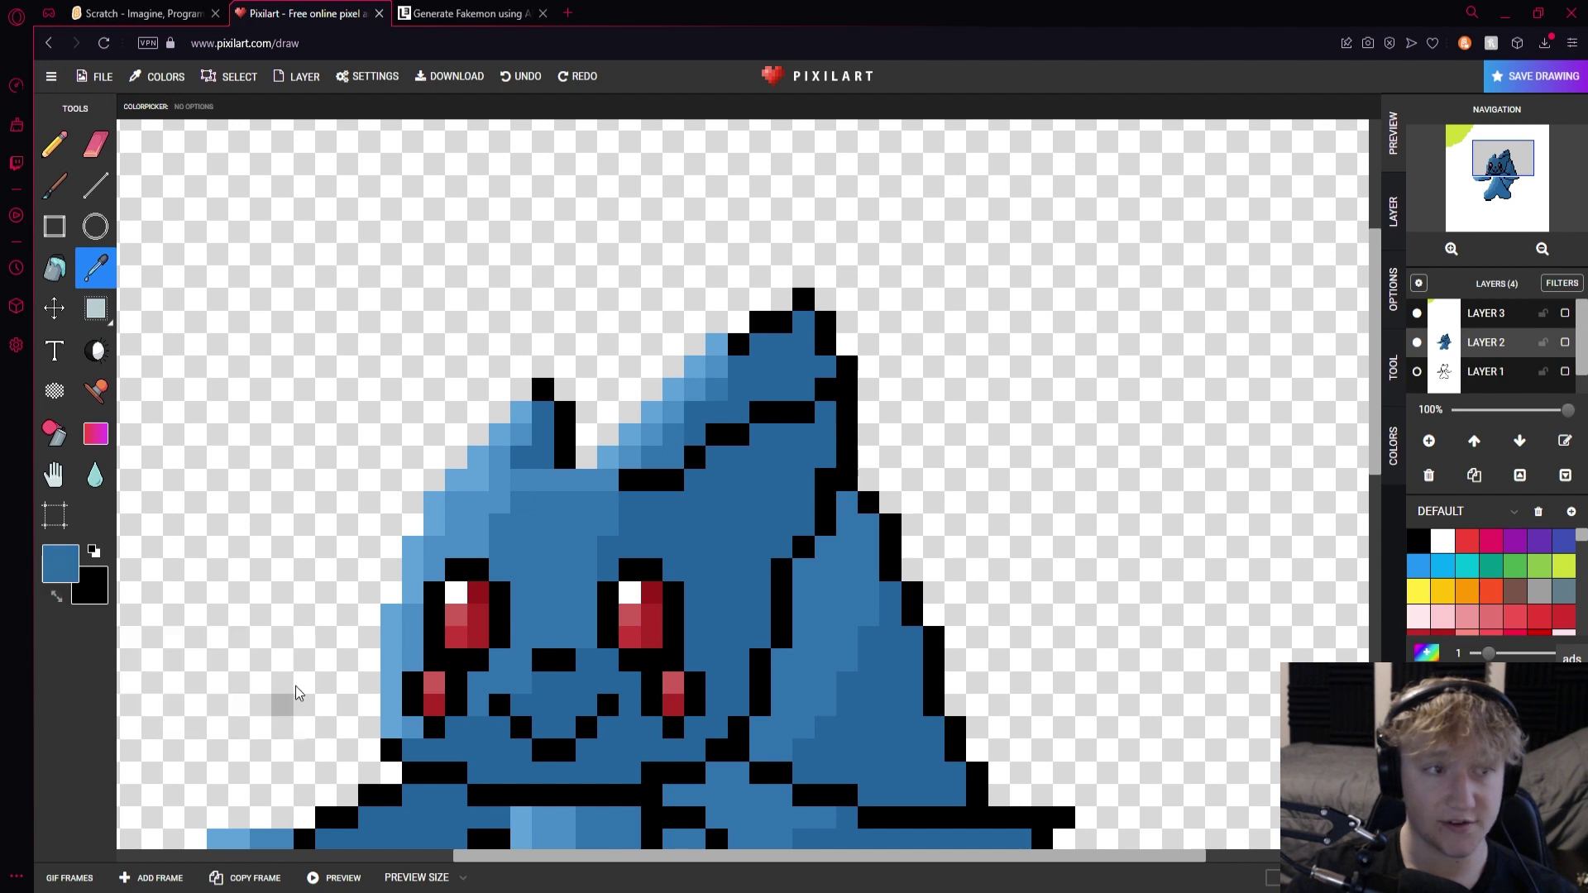
Recolour the small ear's black tip and right edge with the slightly lightened dark blue
{"action": "key", "text": "b"}
{"action": "left_click", "coordinate": [543, 389]}
{"action": "left_click_drag", "start_coordinate": [566, 407], "coordinate": [565, 463]}
{"action": "scroll", "coordinate": [506, 549], "scroll_direction": "down", "scroll_amount": 2}
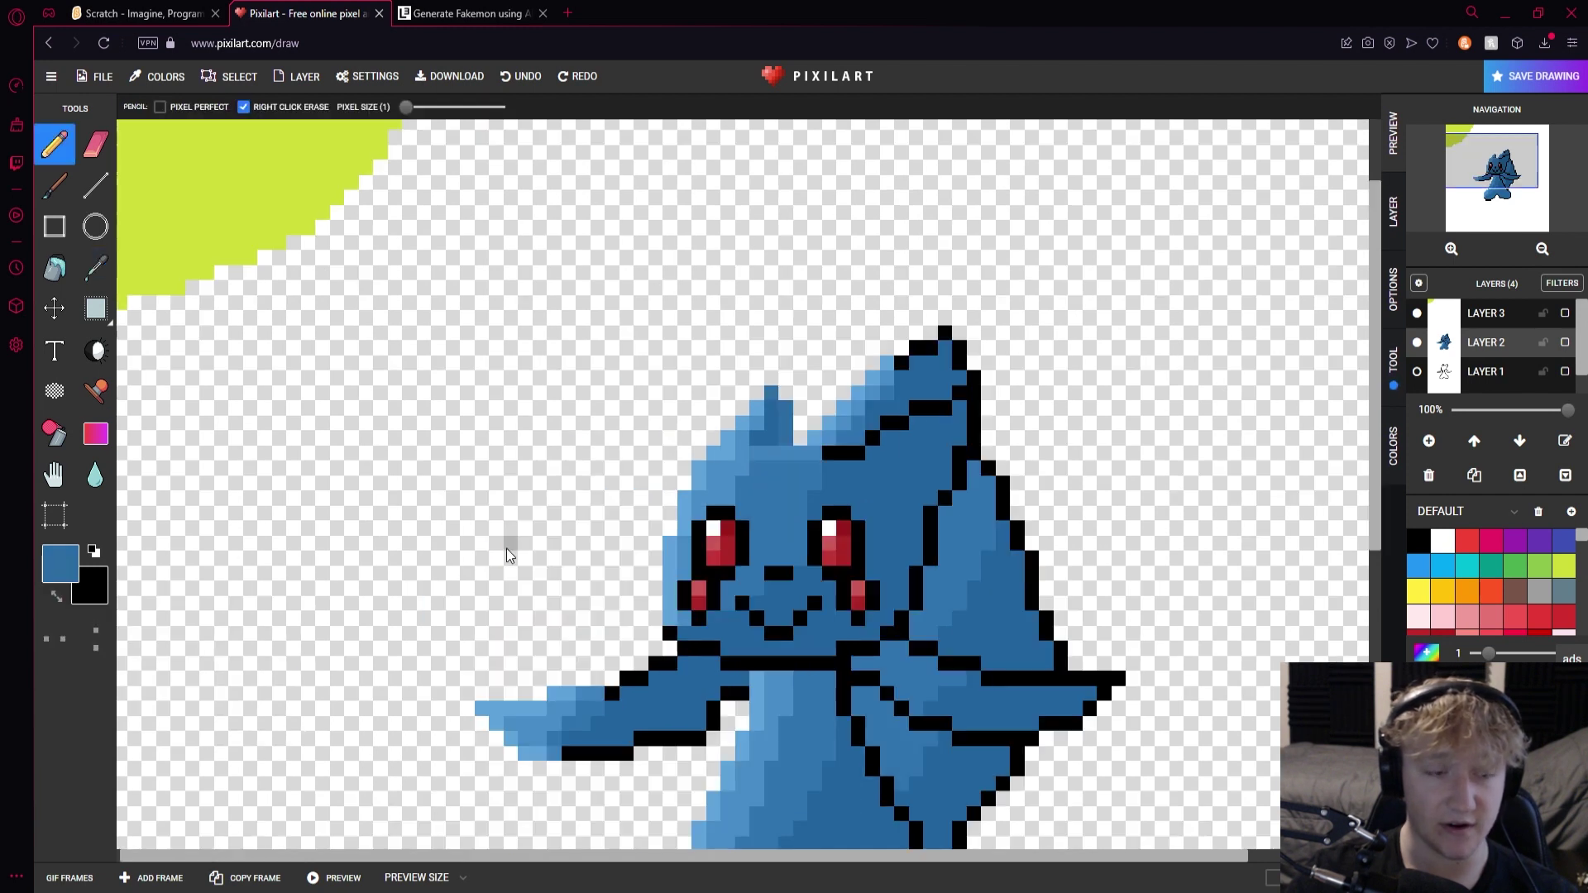
Recolour the left arm's upper outline, the left part of the chin line and the start of the arm's underside in #2d6ca3
{"action": "scroll", "coordinate": [583, 694], "scroll_direction": "up", "scroll_amount": 1}
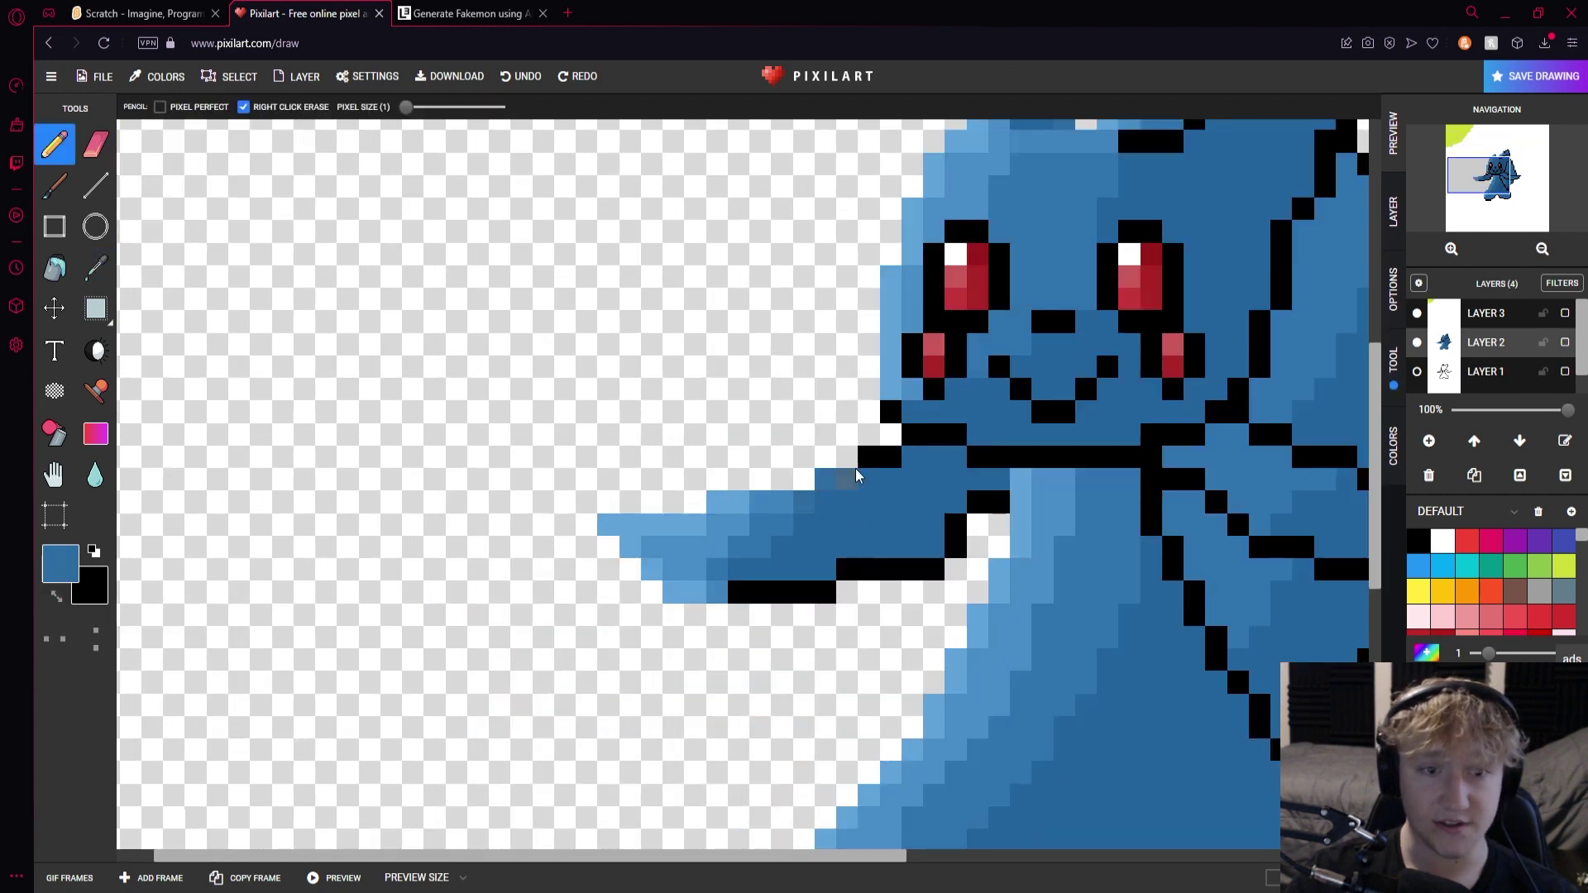
{"action": "left_click_drag", "start_coordinate": [890, 417], "coordinate": [1005, 455]}
{"action": "left_click", "coordinate": [997, 506]}
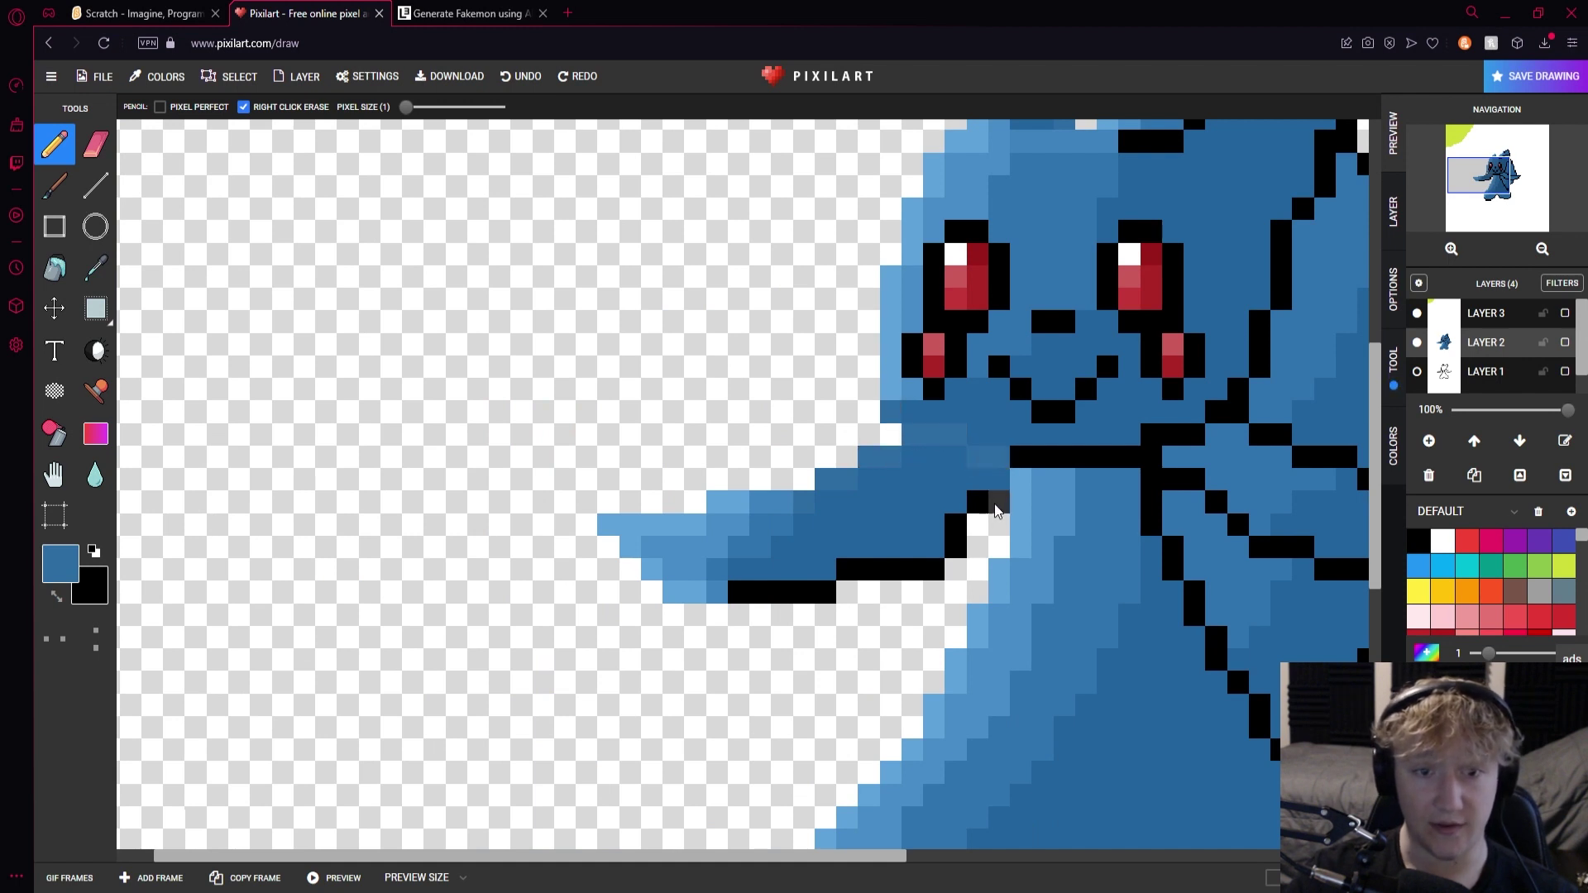
{"action": "left_click_drag", "start_coordinate": [744, 592], "coordinate": [797, 594]}
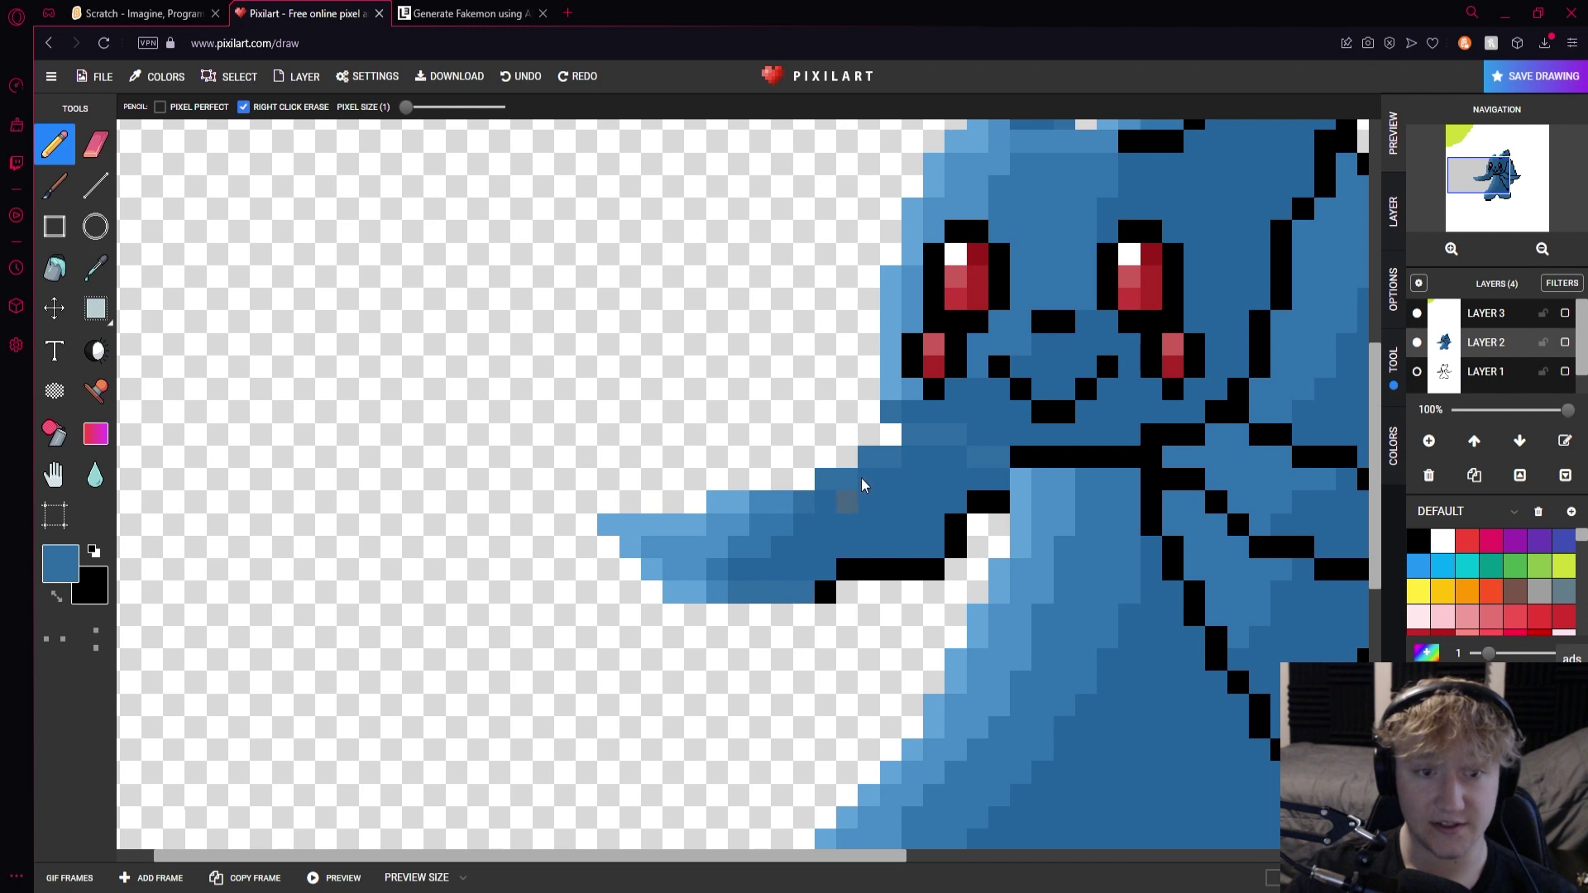
Darken the drawing colour to #175282 and recolour the remaining black on the left arm's underside and the chin line
{"action": "left_click", "coordinate": [58, 562]}
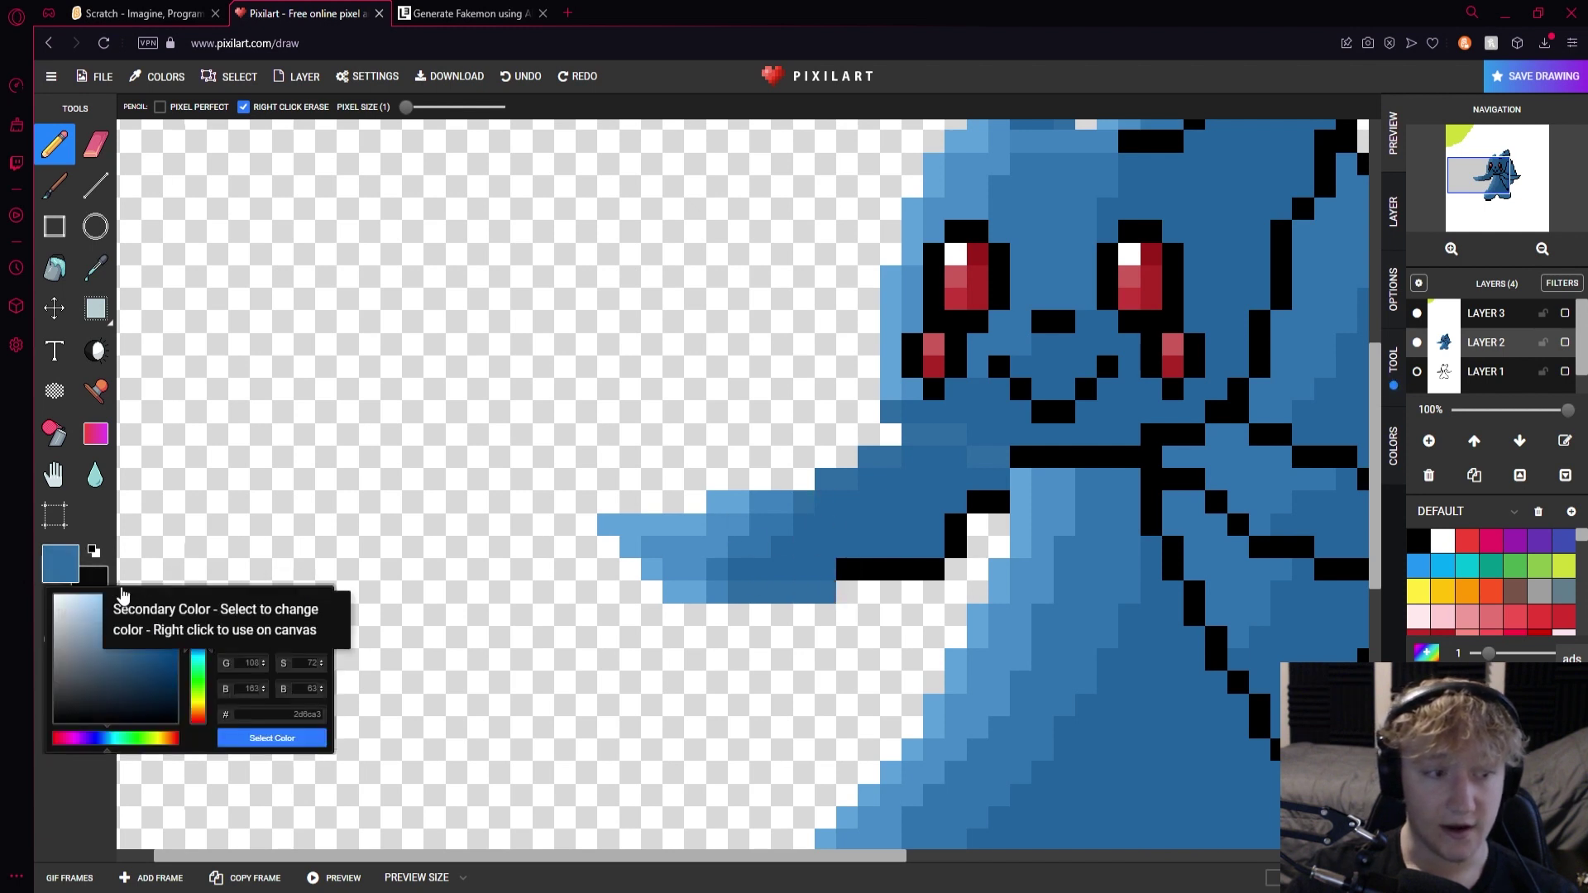
{"action": "left_click", "coordinate": [155, 659]}
{"action": "left_click", "coordinate": [281, 738]}
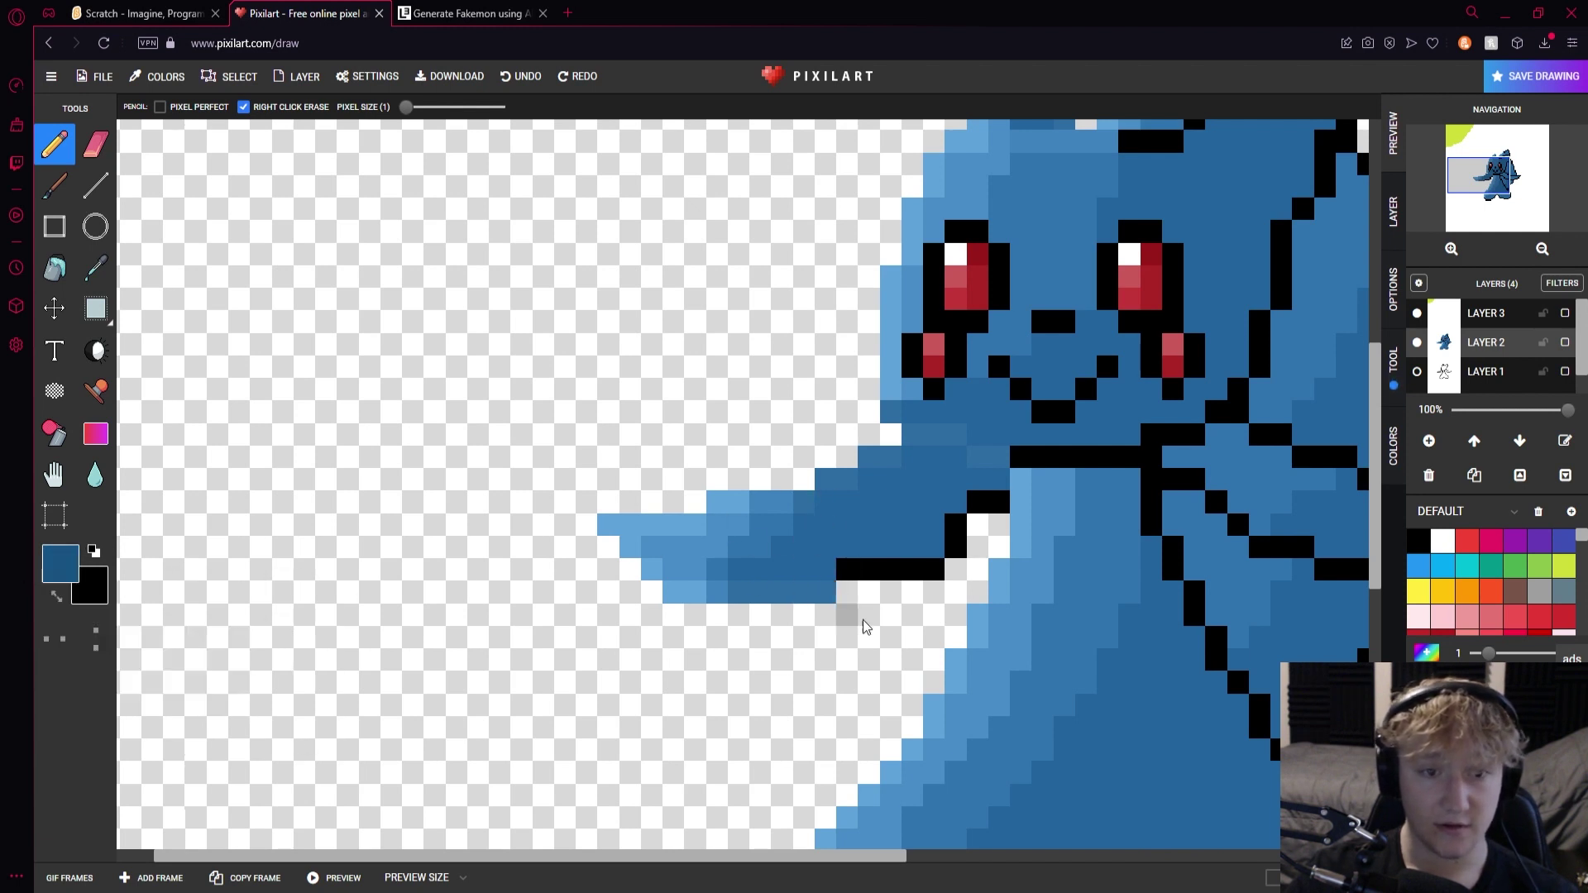
{"action": "mouse_move", "coordinate": [845, 573]}
{"action": "left_mouse_down"}
{"action": "mouse_move", "coordinate": [937, 563]}
{"action": "mouse_move", "coordinate": [993, 500]}
{"action": "left_mouse_up"}
Recolour the large ear's black tip and the stepped line along its base in #175282
{"action": "scroll", "coordinate": [1130, 415], "scroll_direction": "down", "scroll_amount": 2}
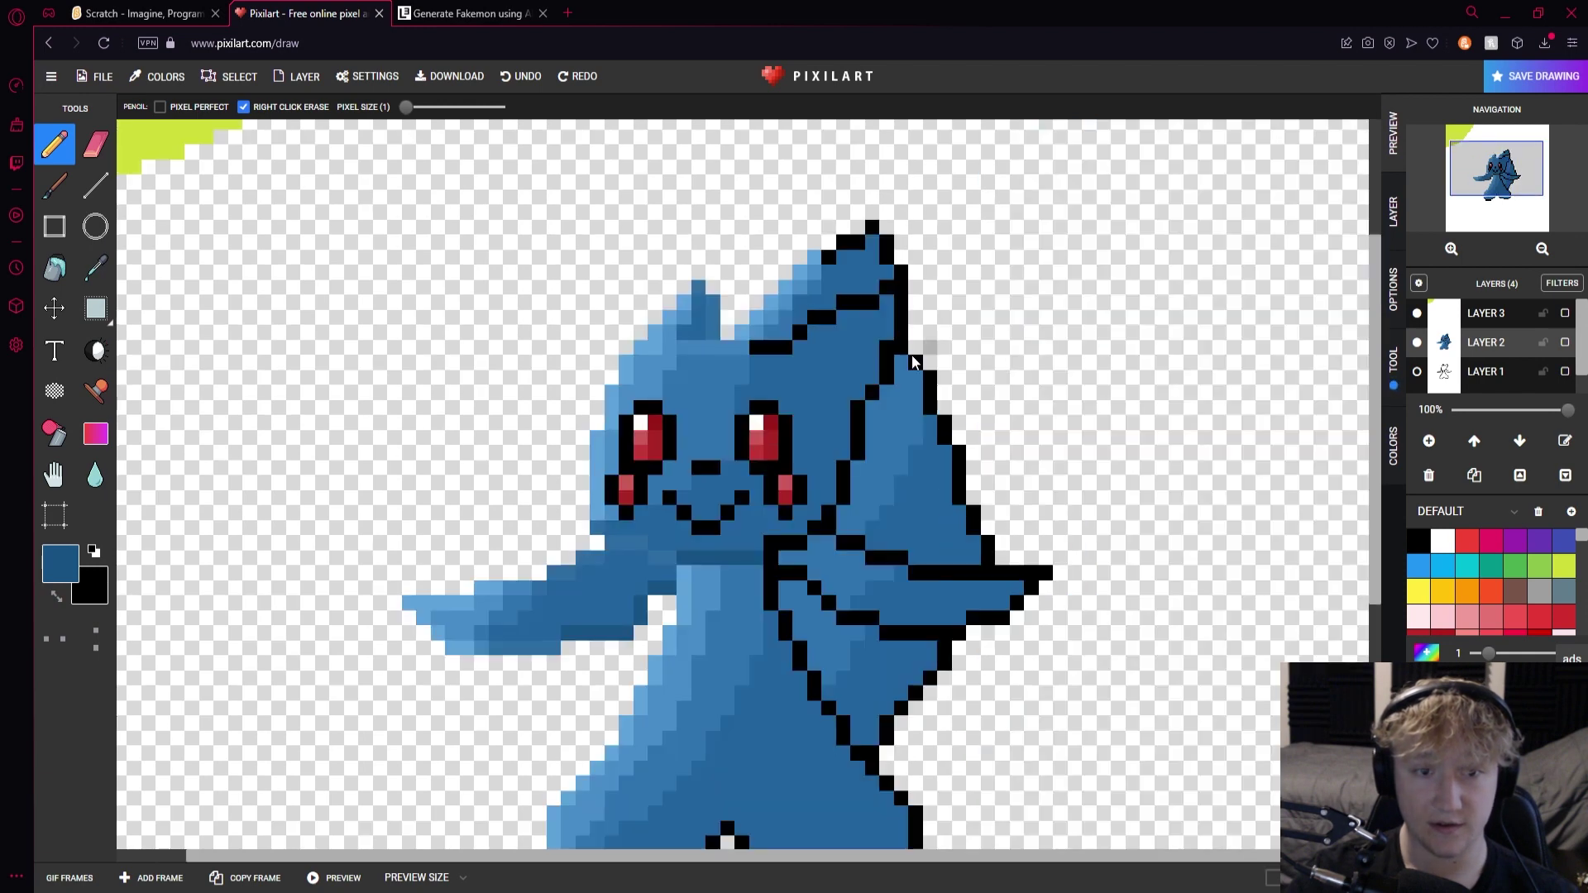
{"action": "scroll", "coordinate": [811, 277], "scroll_direction": "up", "scroll_amount": 1}
{"action": "scroll", "coordinate": [741, 496], "scroll_direction": "up", "scroll_amount": 1}
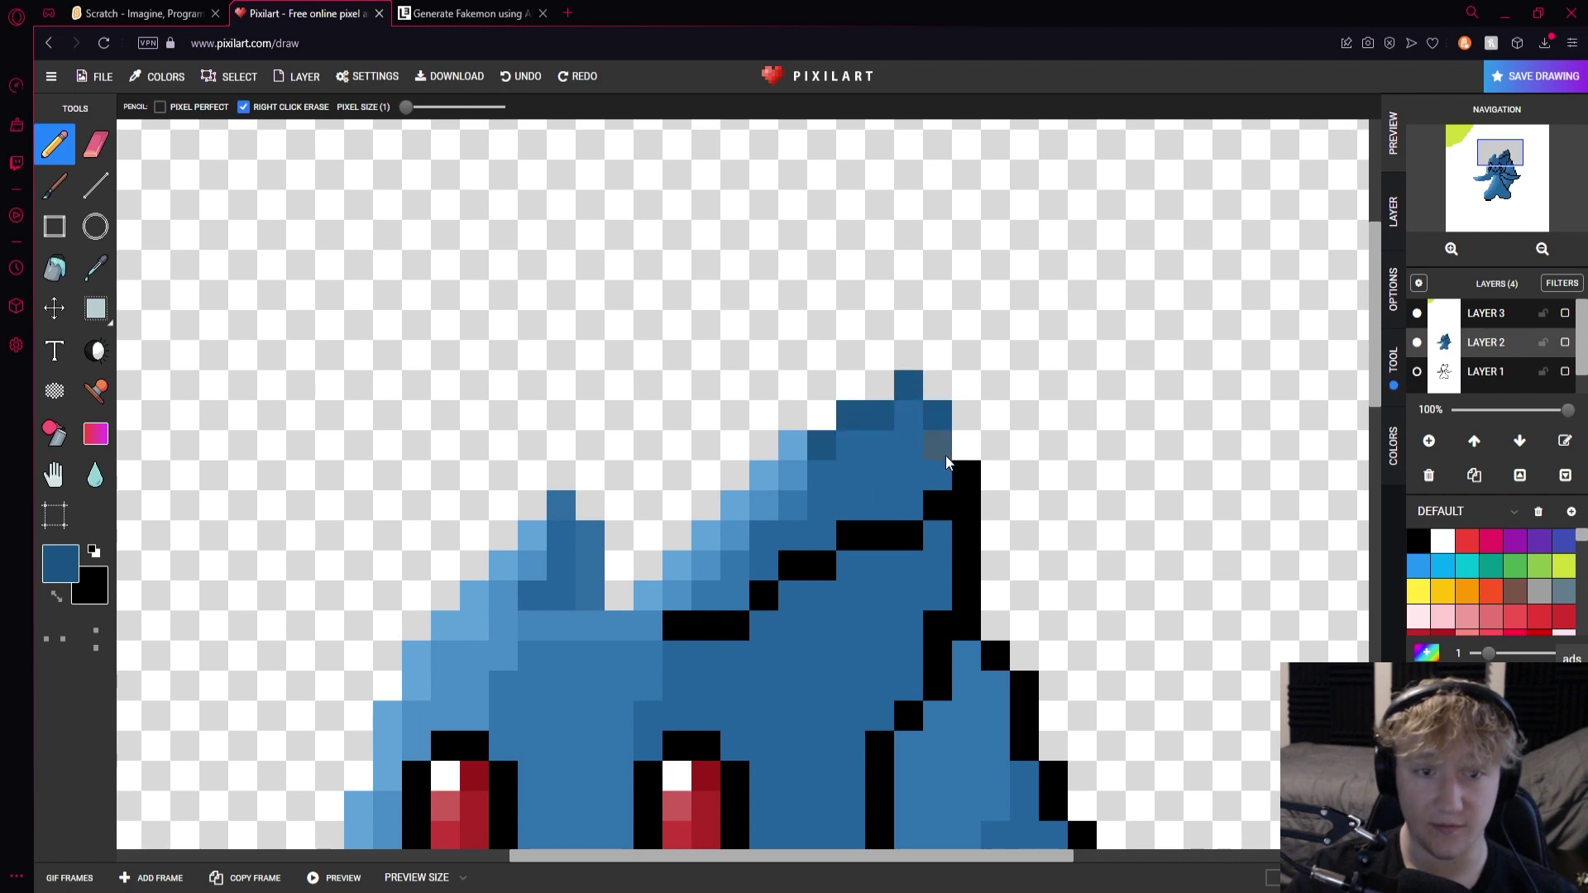
{"action": "left_click_drag", "start_coordinate": [728, 629], "coordinate": [799, 578]}
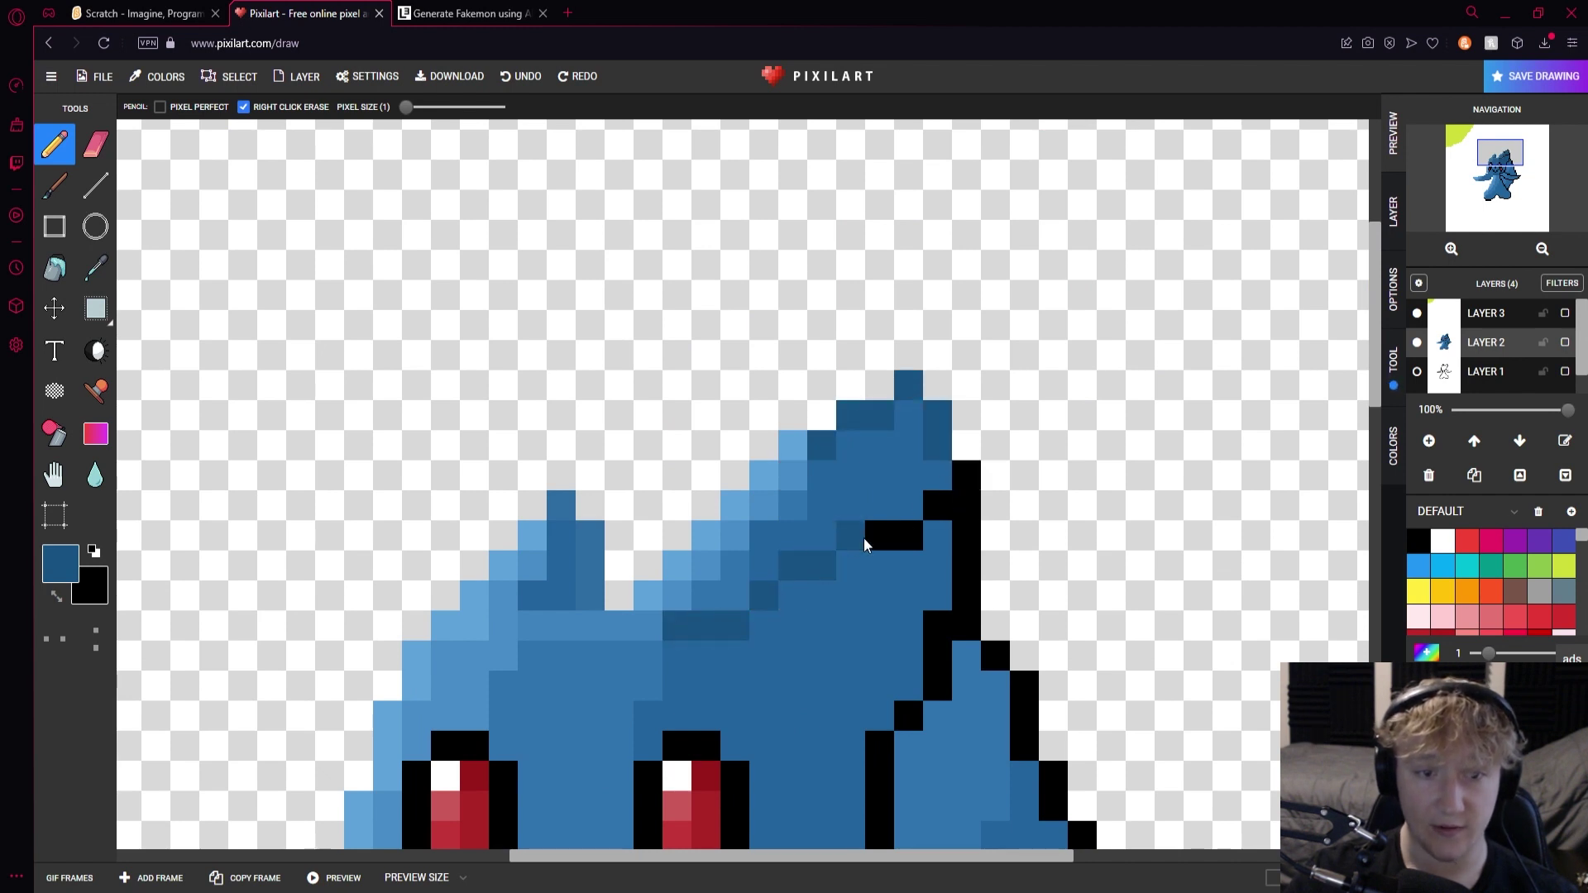
Choose a darker blue and recolour the black right edge from the large ear down to the right arm
{"action": "left_click", "coordinate": [66, 559]}
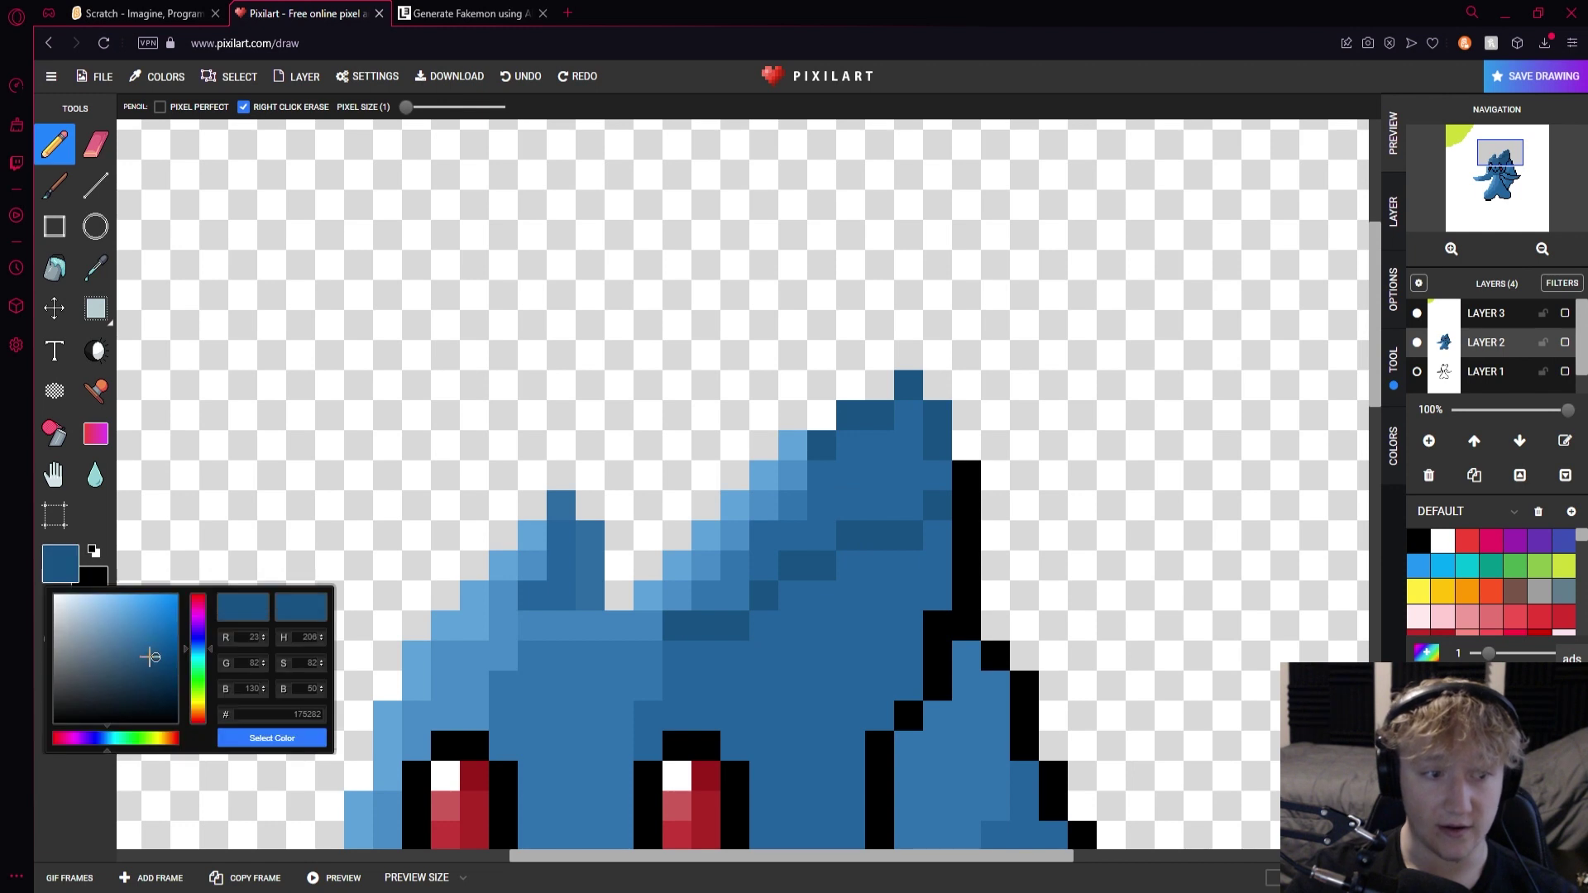
{"action": "left_click", "coordinate": [165, 670]}
{"action": "left_click", "coordinate": [267, 738]}
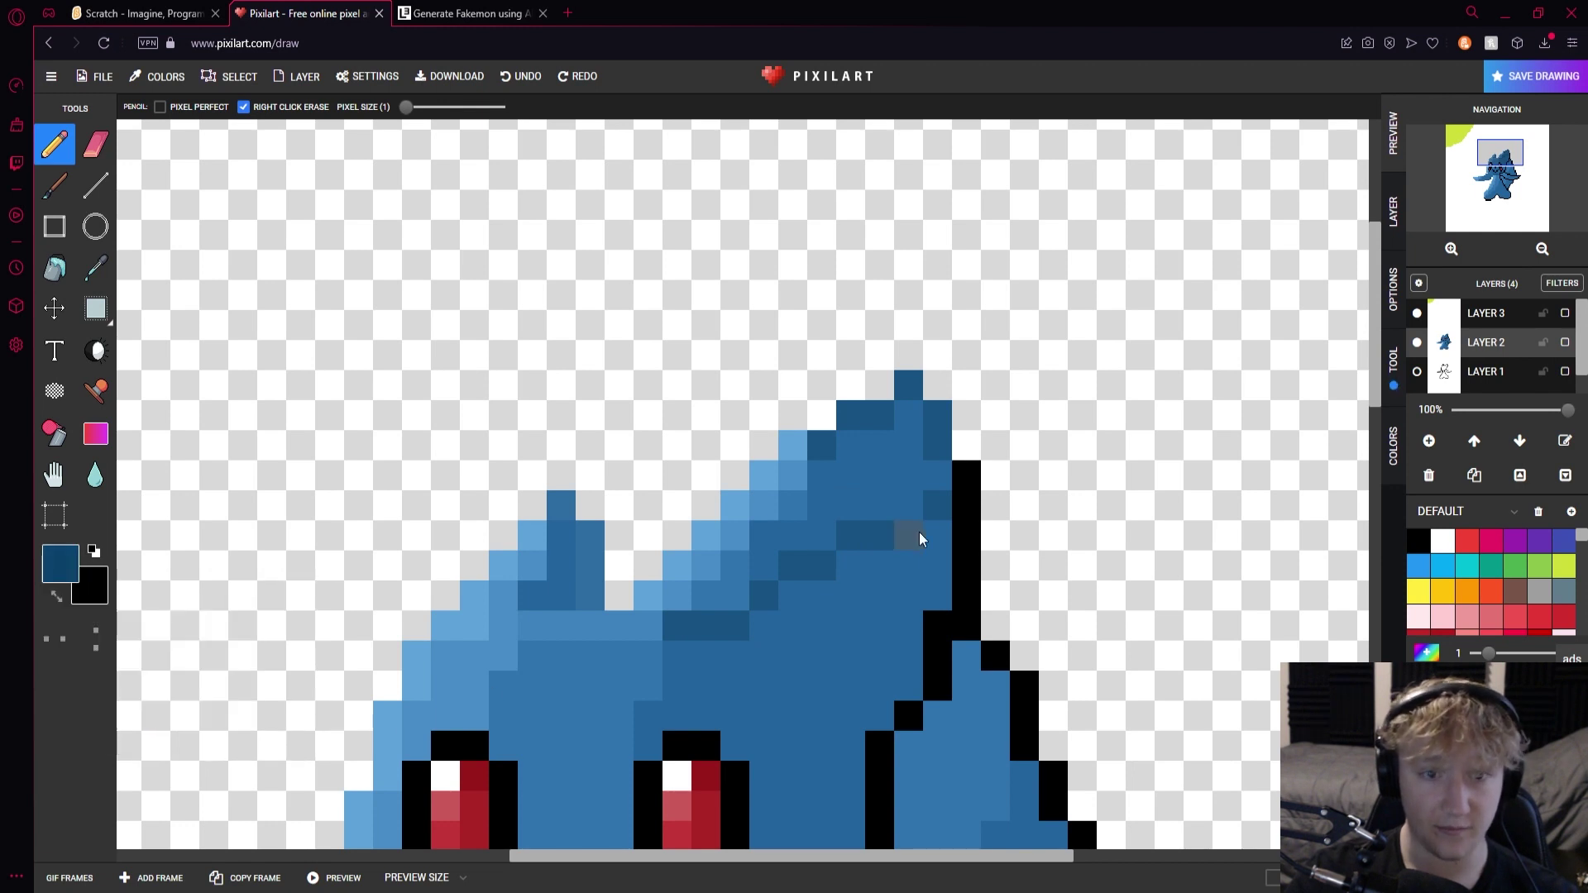
{"action": "scroll", "coordinate": [951, 612], "scroll_direction": "down", "scroll_amount": 3}
{"action": "scroll", "coordinate": [941, 604], "scroll_direction": "right", "scroll_amount": 2}
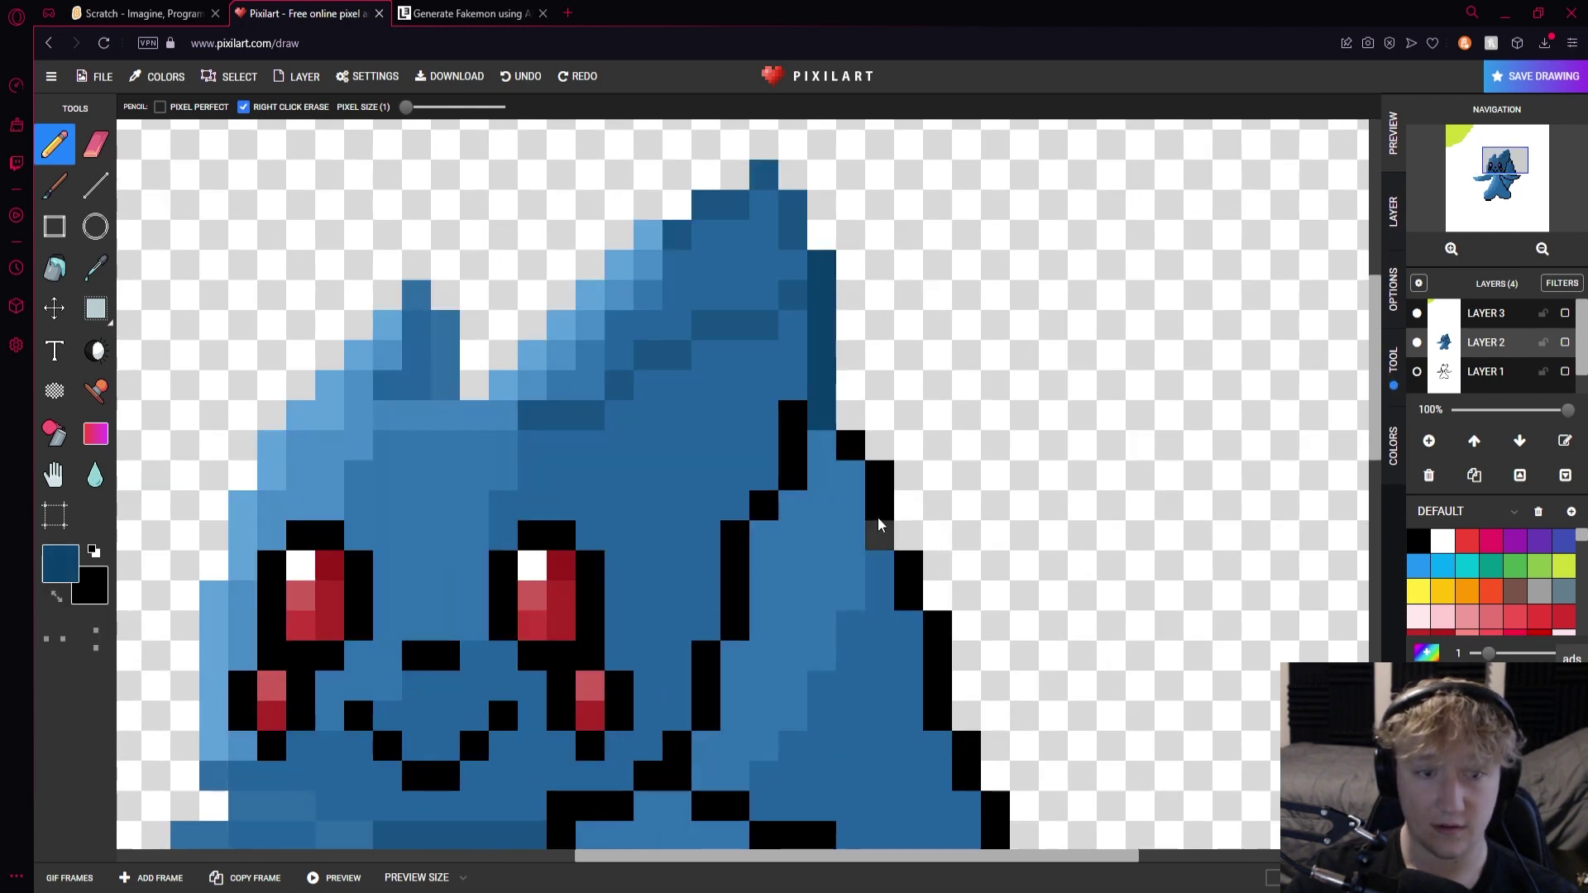
{"action": "scroll", "coordinate": [927, 635], "scroll_direction": "down", "scroll_amount": 1}
{"action": "scroll", "coordinate": [767, 500], "scroll_direction": "up", "scroll_amount": 1}
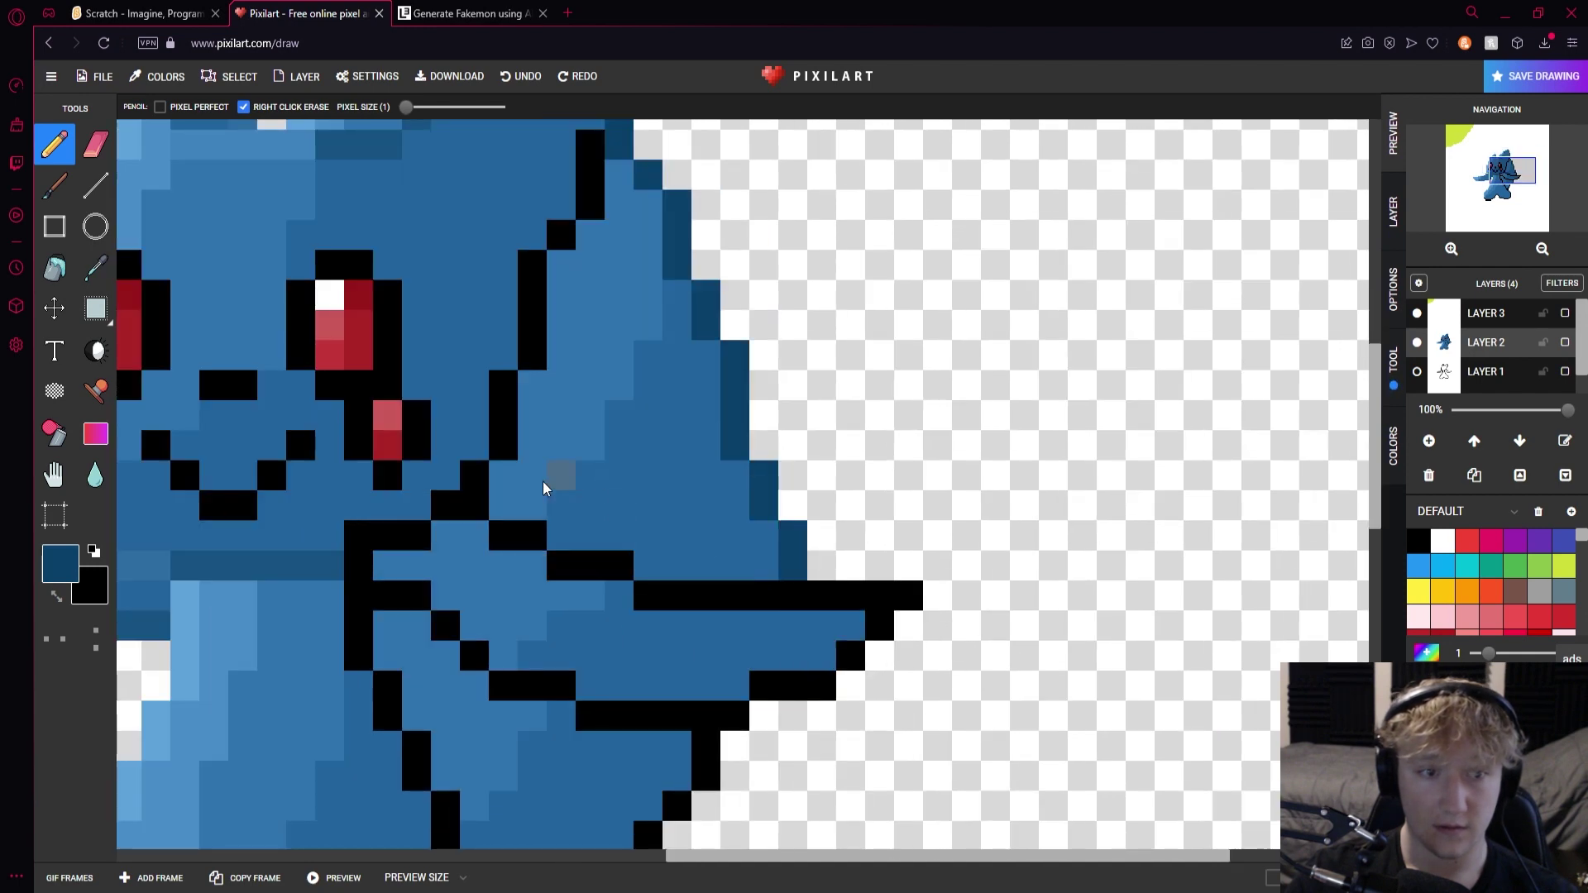
Recolour the black line between the head and the large ear down to the right end of the chin in the darker blue
{"action": "scroll", "coordinate": [543, 482], "scroll_direction": "down", "scroll_amount": 1}
{"action": "scroll", "coordinate": [630, 410], "scroll_direction": "up", "scroll_amount": 1}
{"action": "mouse_move", "coordinate": [1050, 346]}
{"action": "left_mouse_down"}
{"action": "mouse_move", "coordinate": [1028, 384]}
{"action": "mouse_move", "coordinate": [1018, 458]}
{"action": "left_mouse_up"}
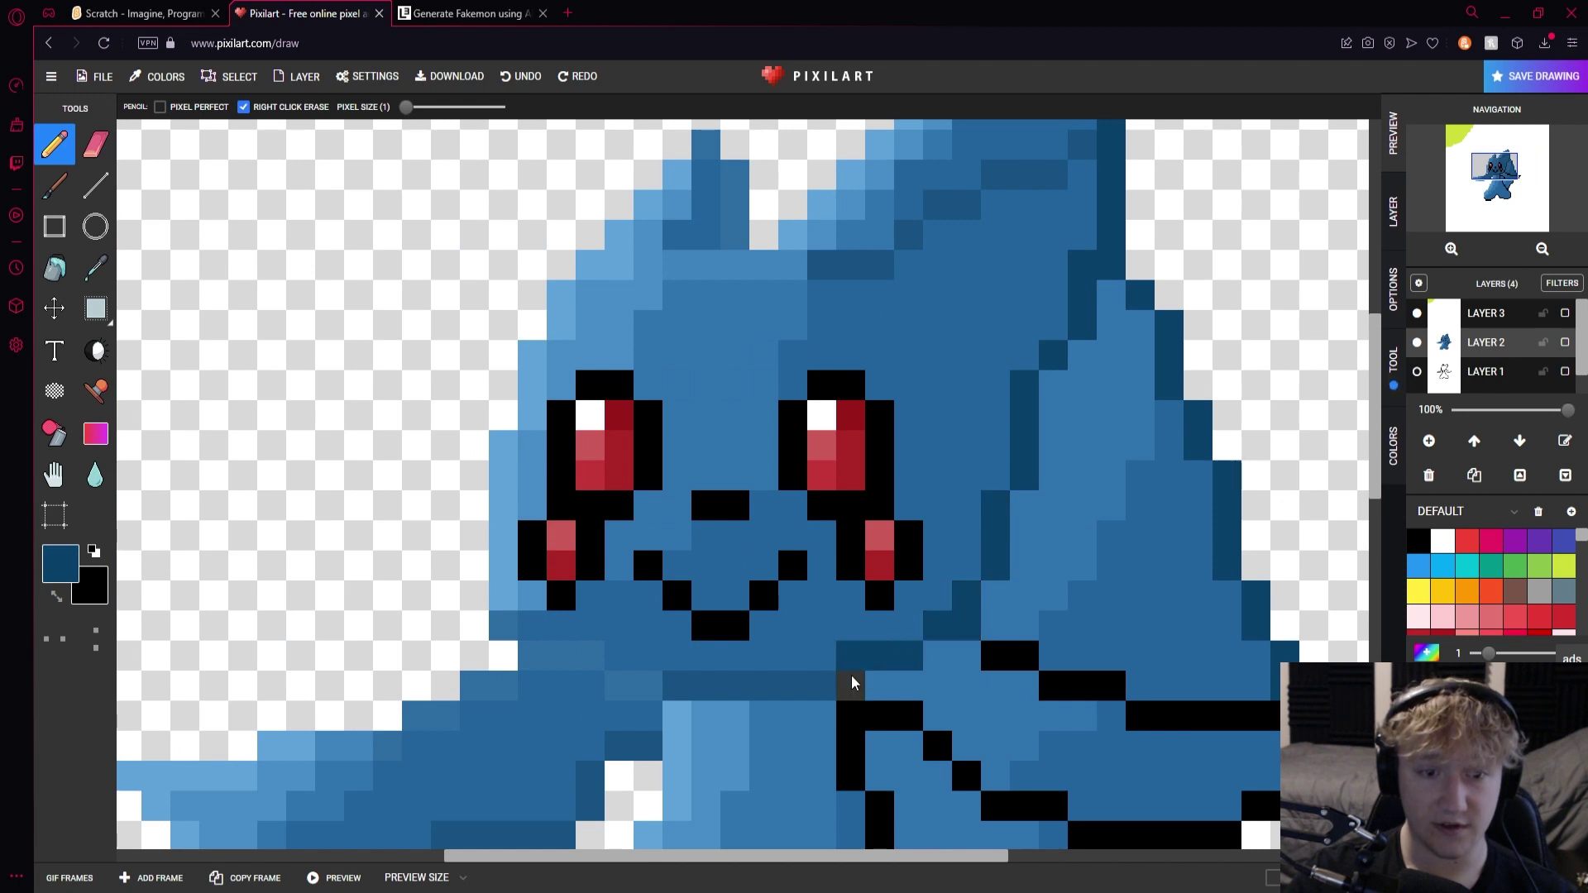
{"action": "left_click", "coordinate": [872, 684]}
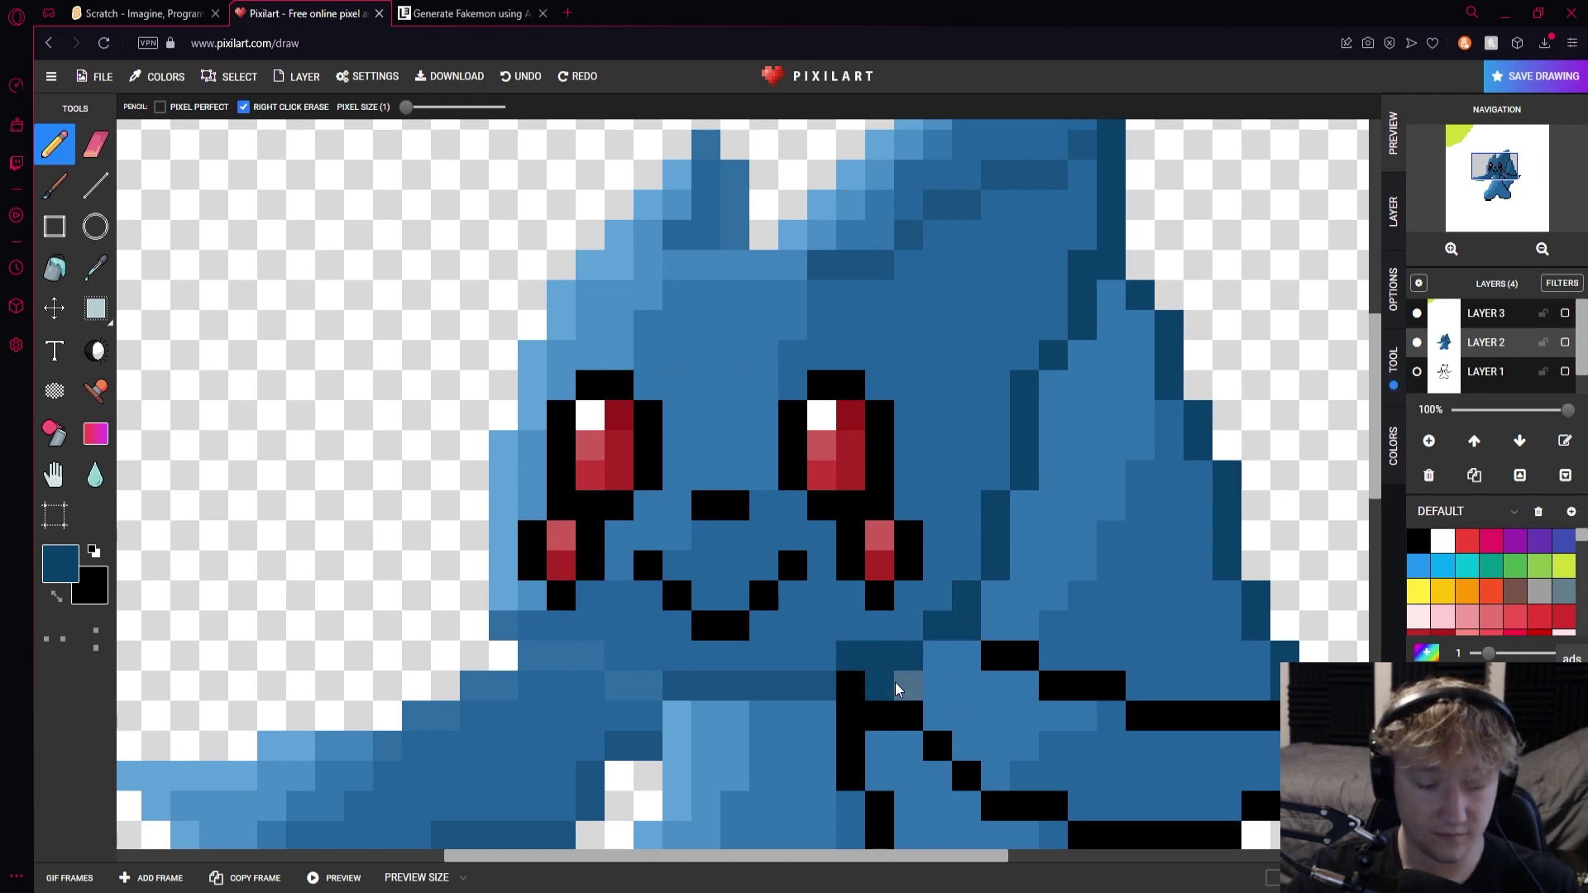
Close the advert and recolour the right arm's inner outlines and the shoulder line in the darker blue, leaving the arm's tip black
{"action": "scroll", "coordinate": [880, 666], "scroll_direction": "down", "scroll_amount": 1}
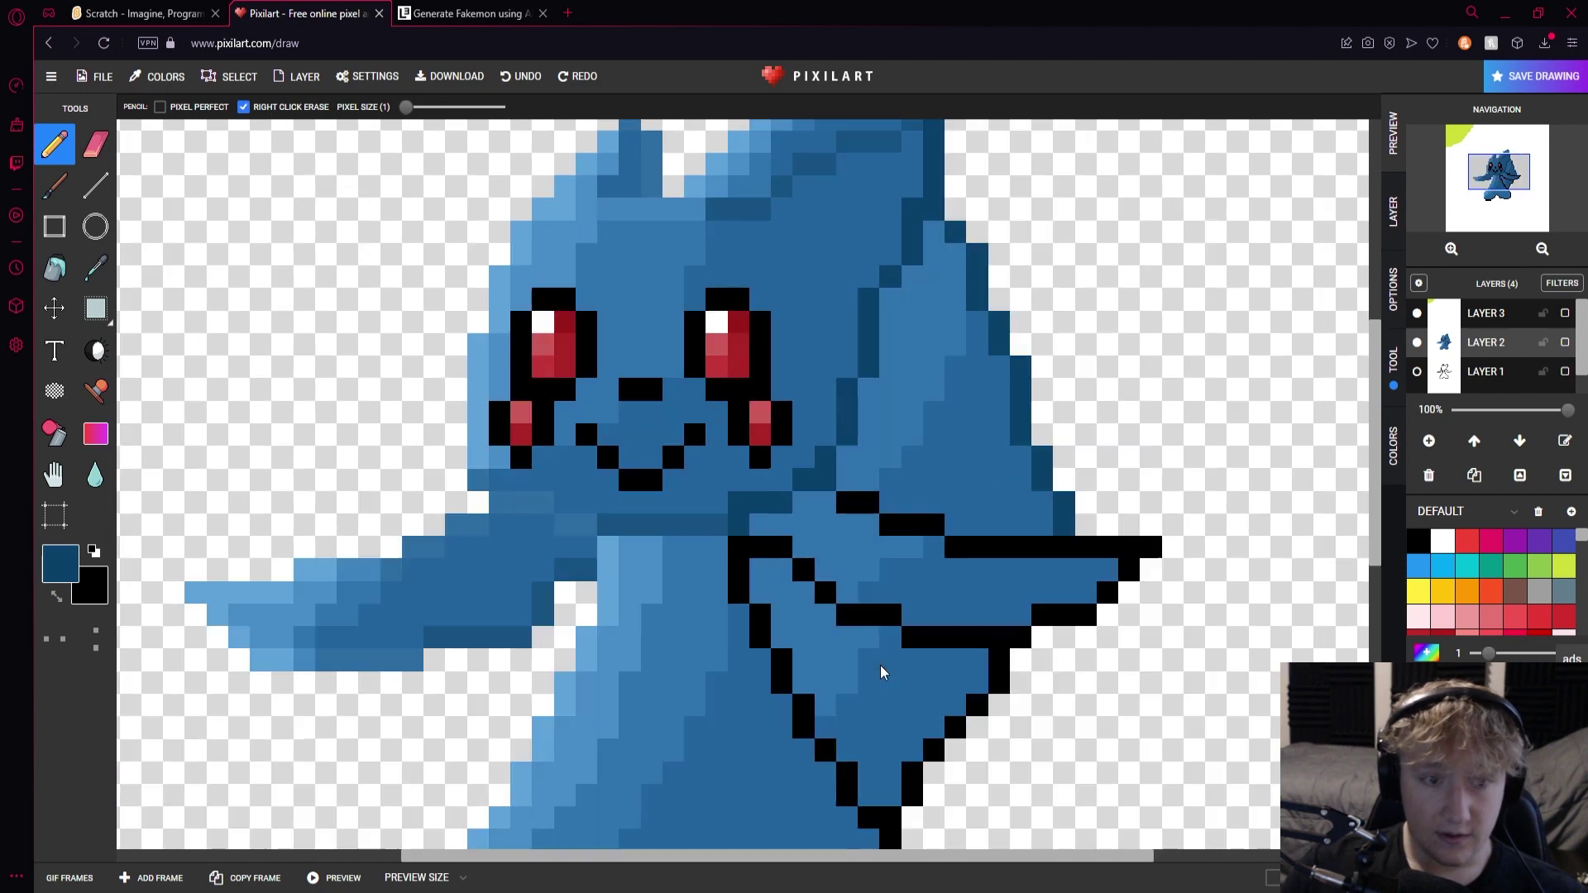
{"action": "scroll", "coordinate": [811, 628], "scroll_direction": "down", "scroll_amount": 1}
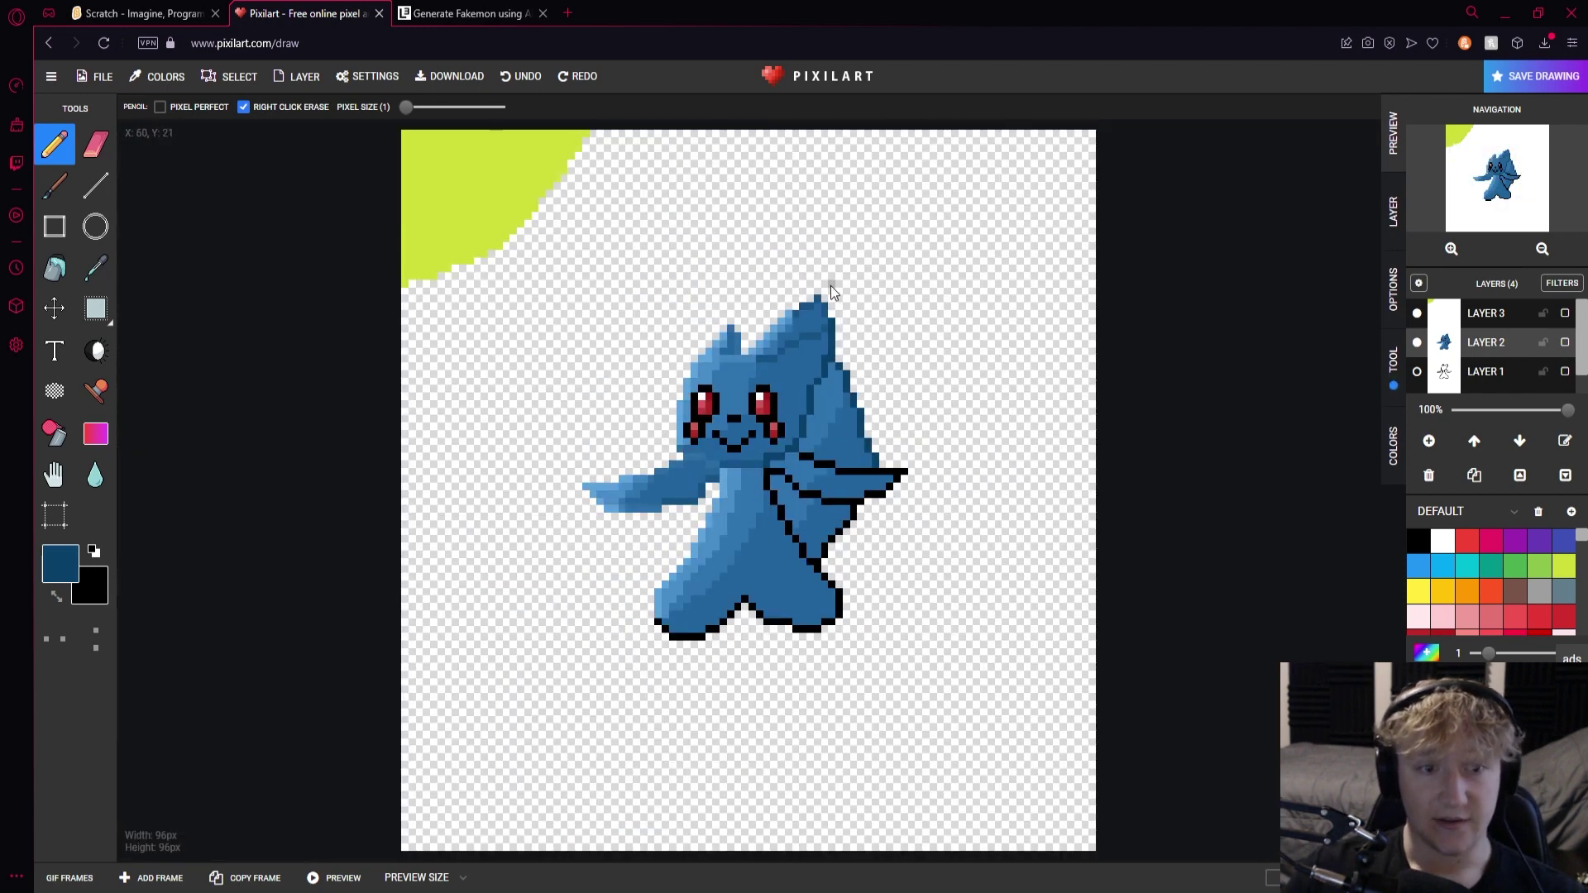
{"action": "scroll", "coordinate": [844, 475], "scroll_direction": "up", "scroll_amount": 1}
{"action": "scroll", "coordinate": [890, 507], "scroll_direction": "up", "scroll_amount": 1}
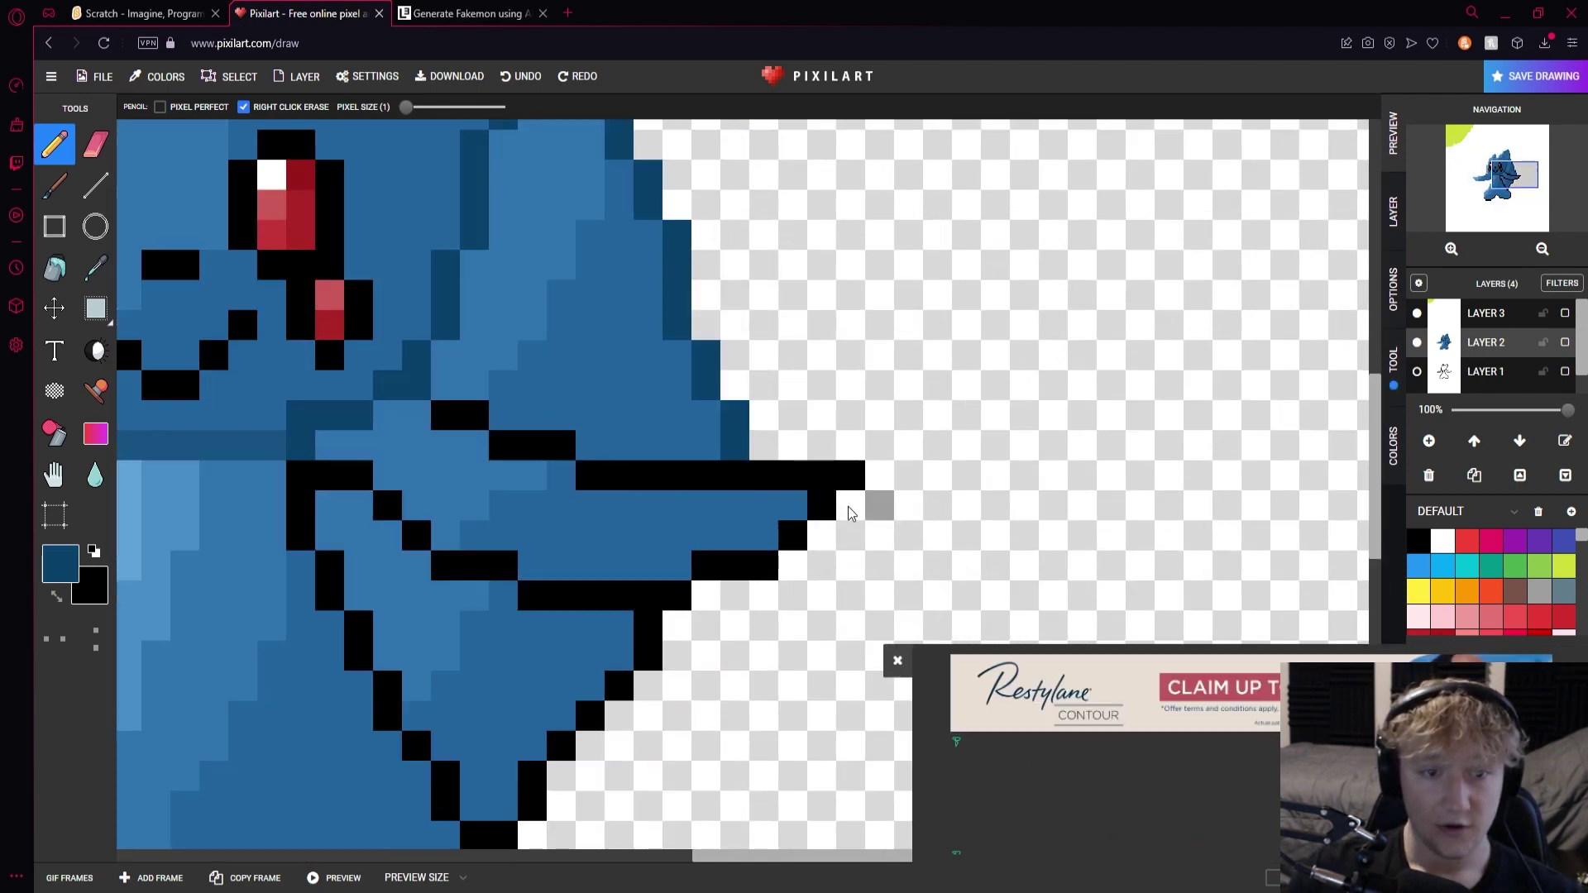
{"action": "left_click", "coordinate": [894, 666]}
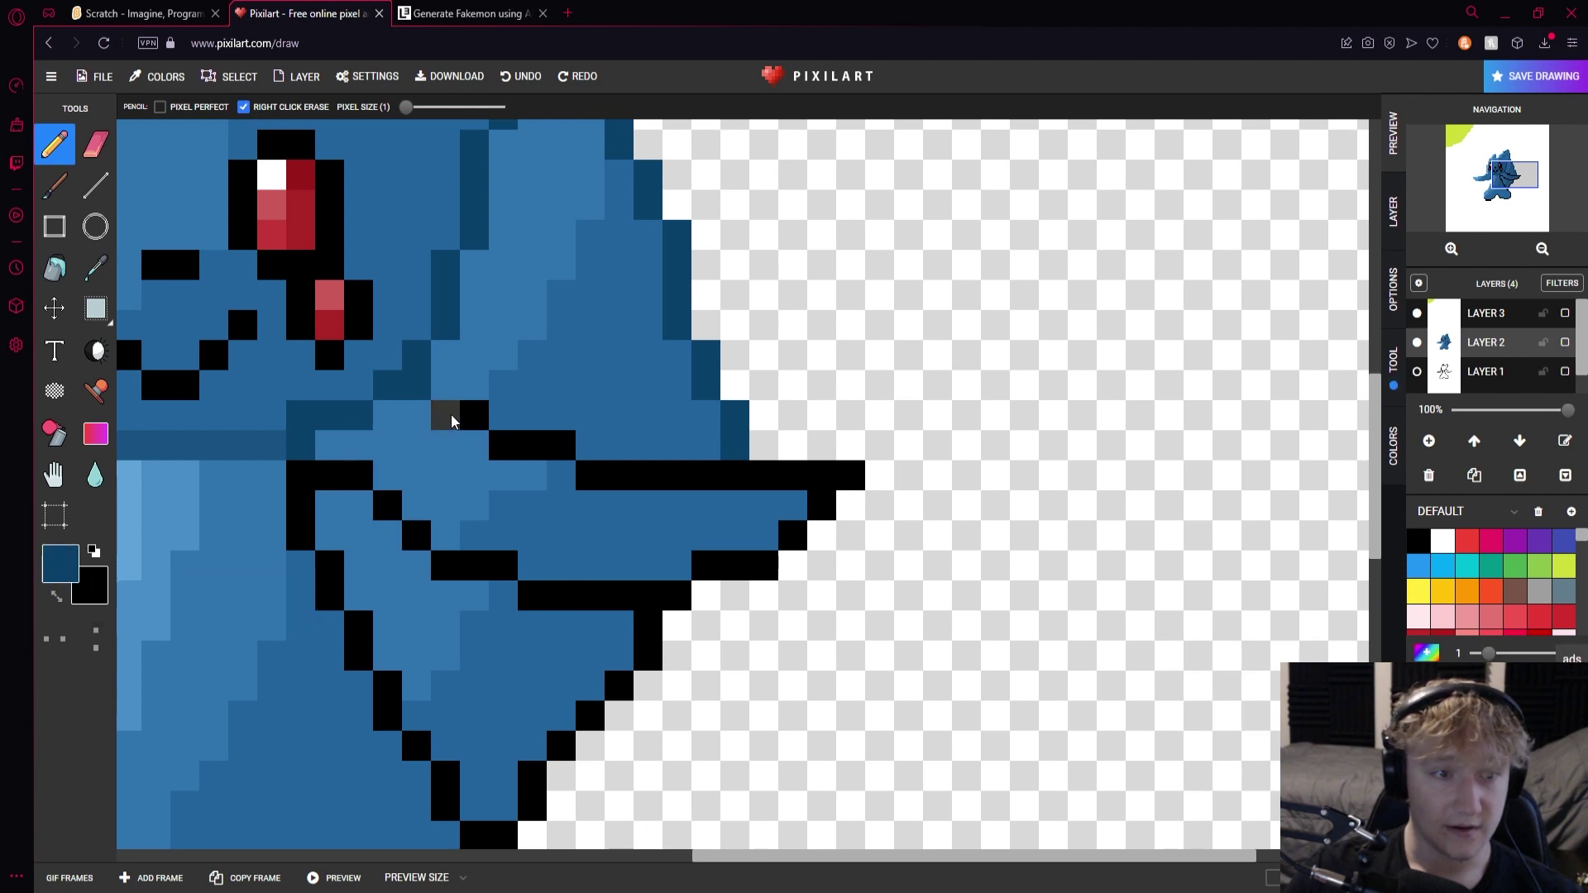
{"action": "left_click_drag", "start_coordinate": [590, 476], "coordinate": [720, 473]}
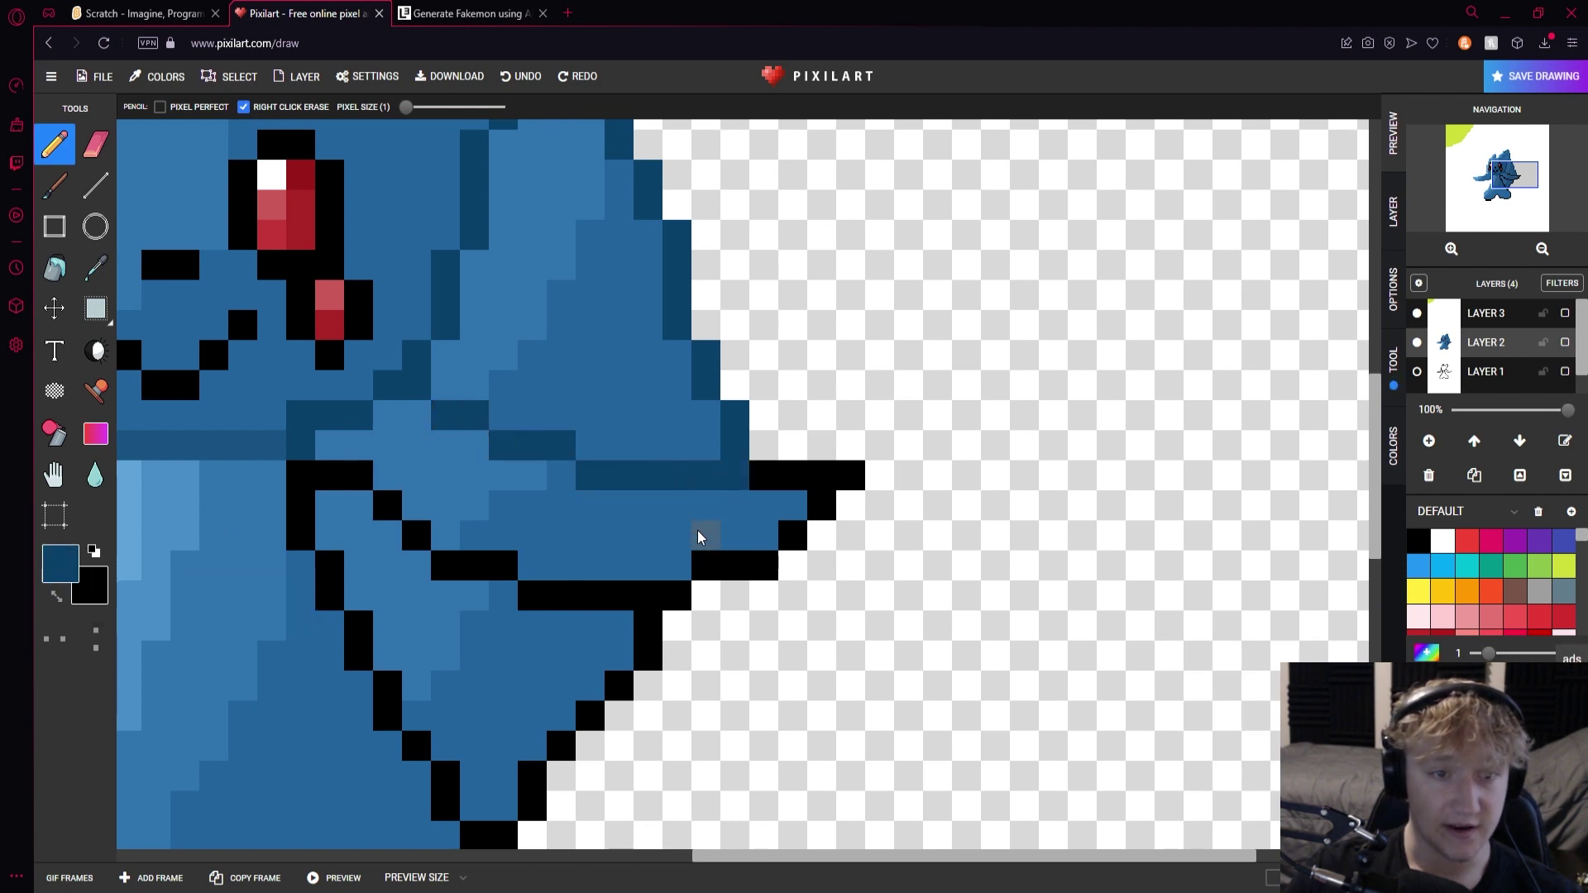
{"action": "left_click_drag", "start_coordinate": [306, 523], "coordinate": [359, 485]}
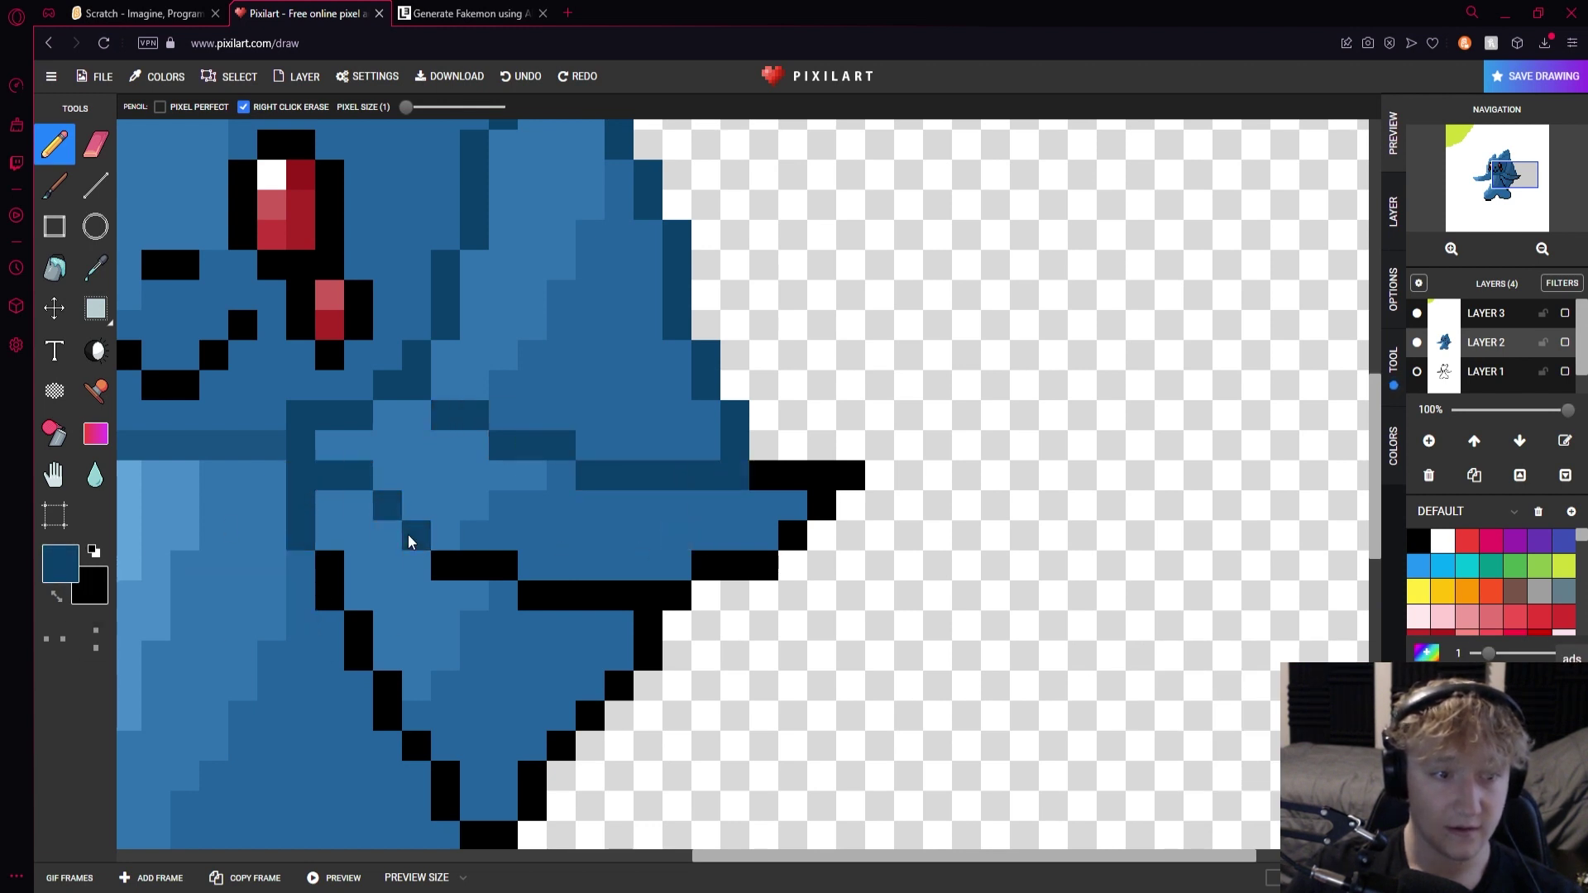
{"action": "left_click", "coordinate": [608, 594]}
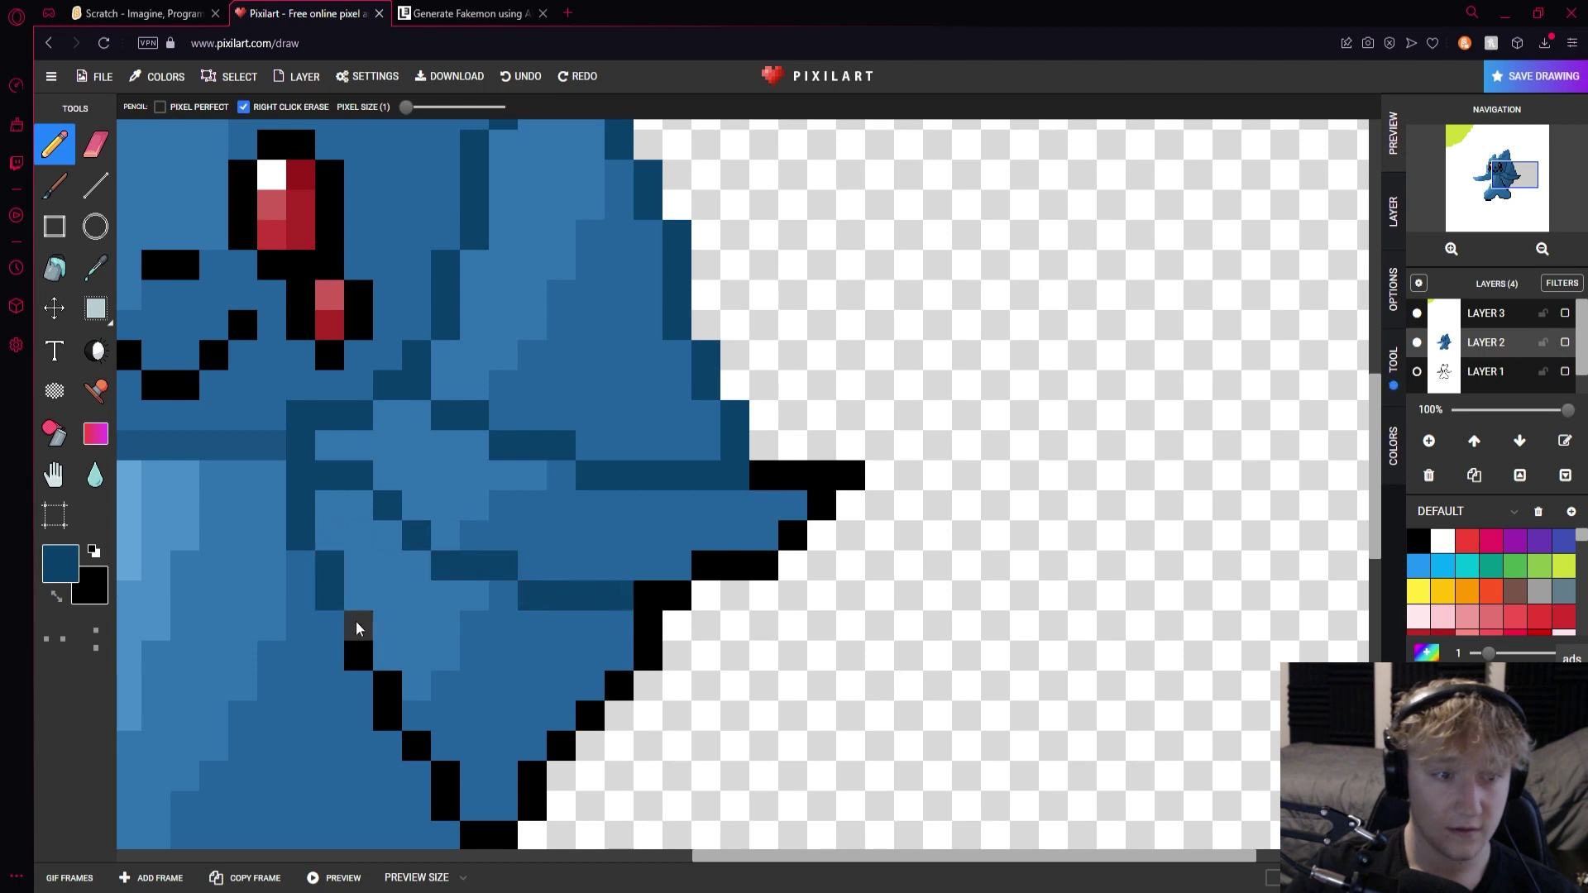
Choose an even darker blue and recolour the right arm's black tip and the upper right edge of the fin below it
{"action": "left_click", "coordinate": [60, 563]}
{"action": "left_click", "coordinate": [172, 678]}
{"action": "left_click", "coordinate": [266, 741]}
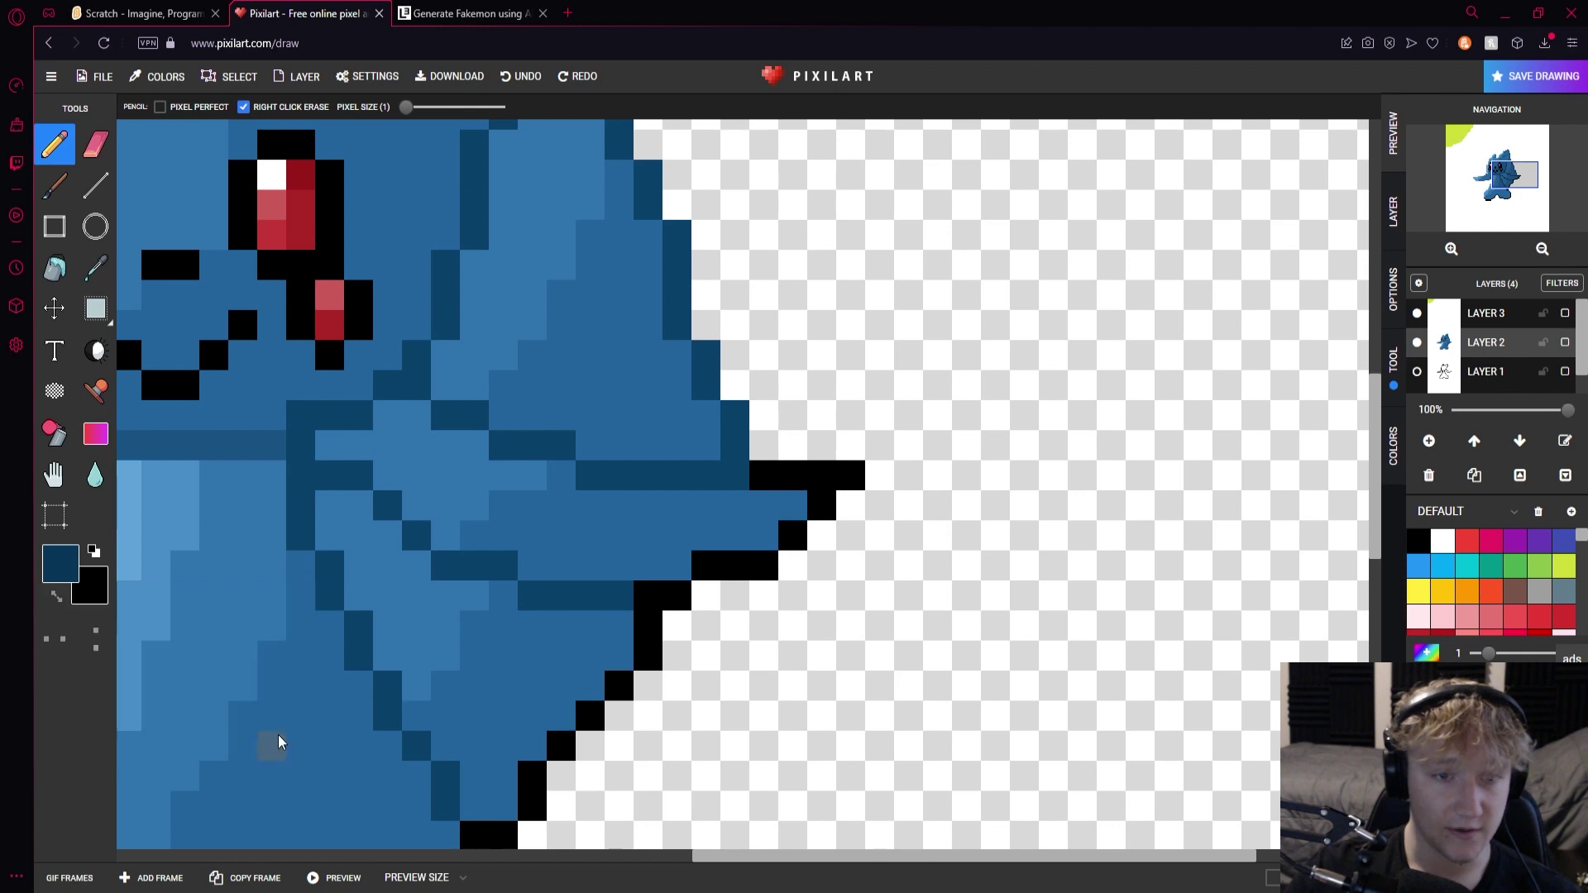
{"action": "mouse_move", "coordinate": [823, 503]}
{"action": "left_mouse_down"}
{"action": "mouse_move", "coordinate": [756, 567]}
{"action": "mouse_move", "coordinate": [684, 592]}
{"action": "left_mouse_up"}
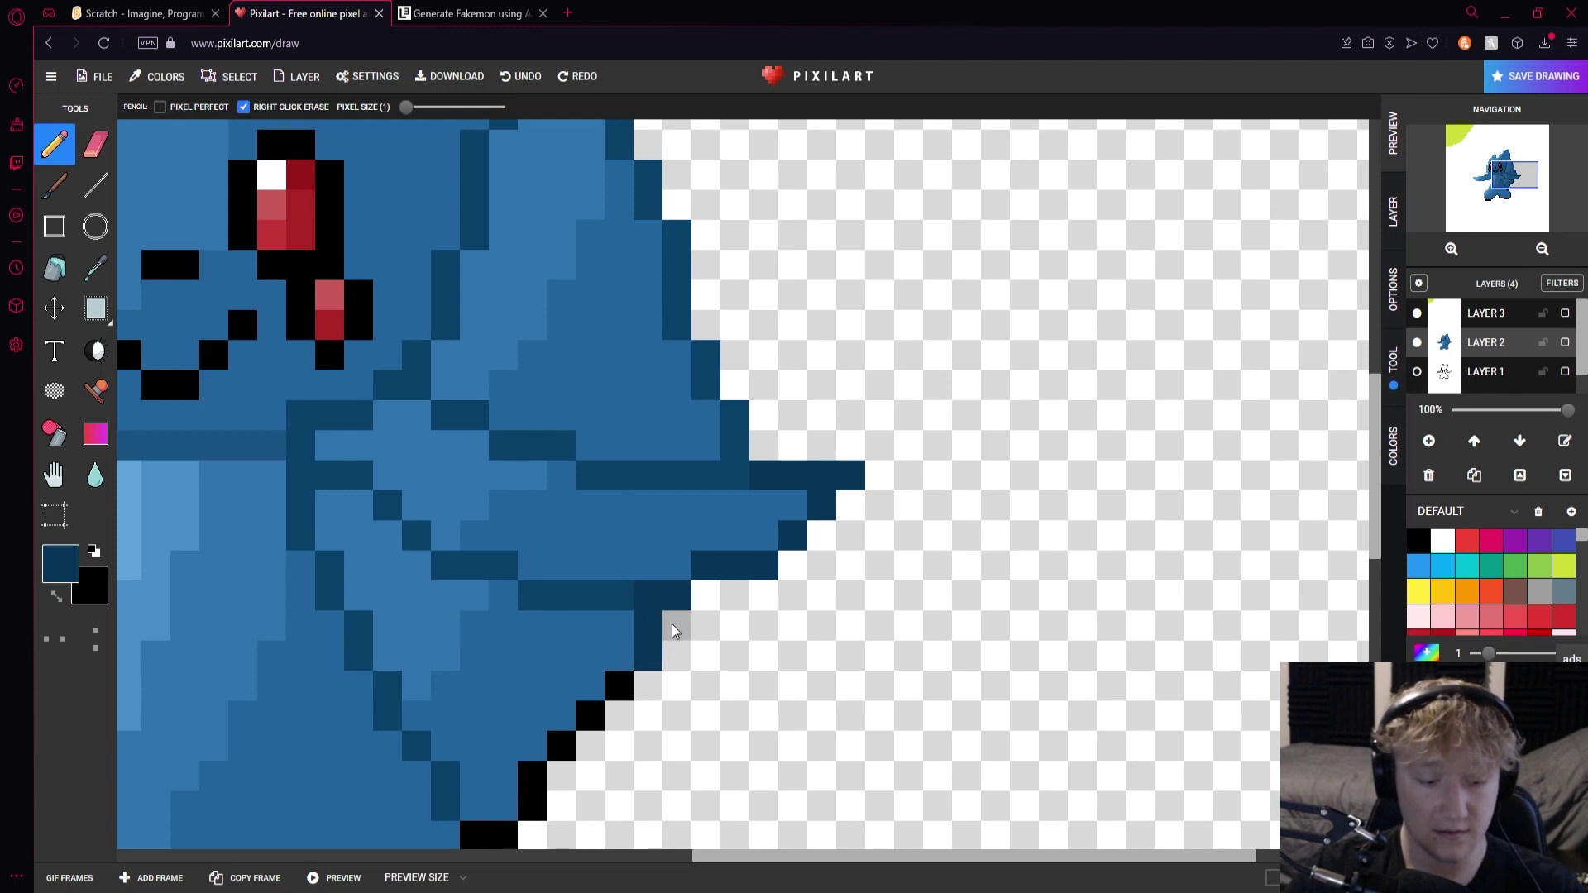
Recolour the fin's lower right edge and the right leg's outline down around the foot in the darkest blue
{"action": "scroll", "coordinate": [677, 648], "scroll_direction": "down", "scroll_amount": 5}
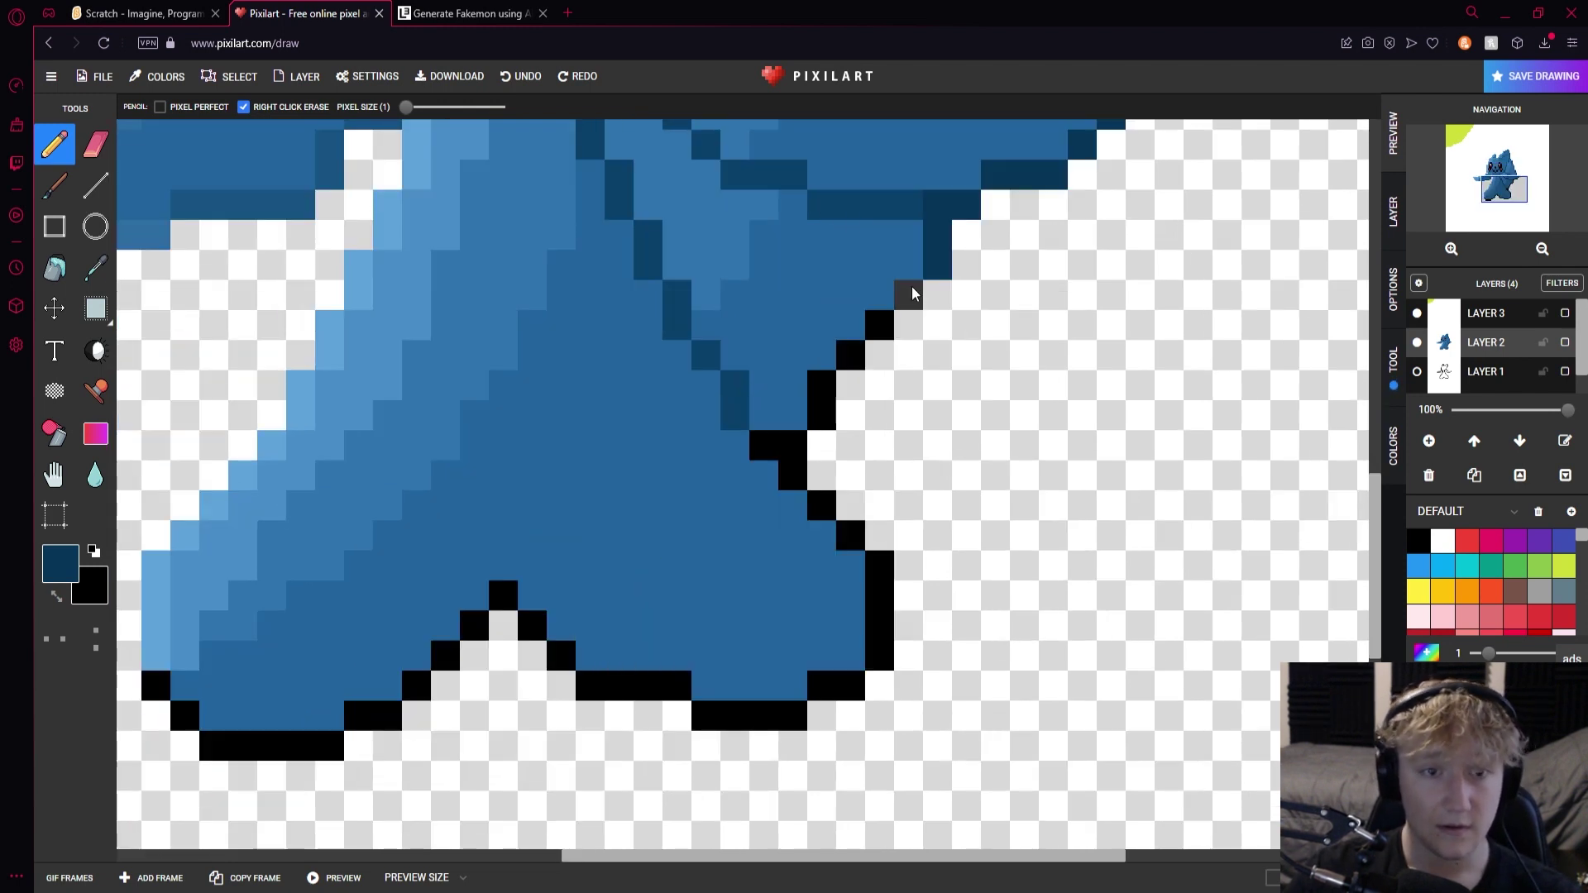
{"action": "left_click", "coordinate": [864, 352]}
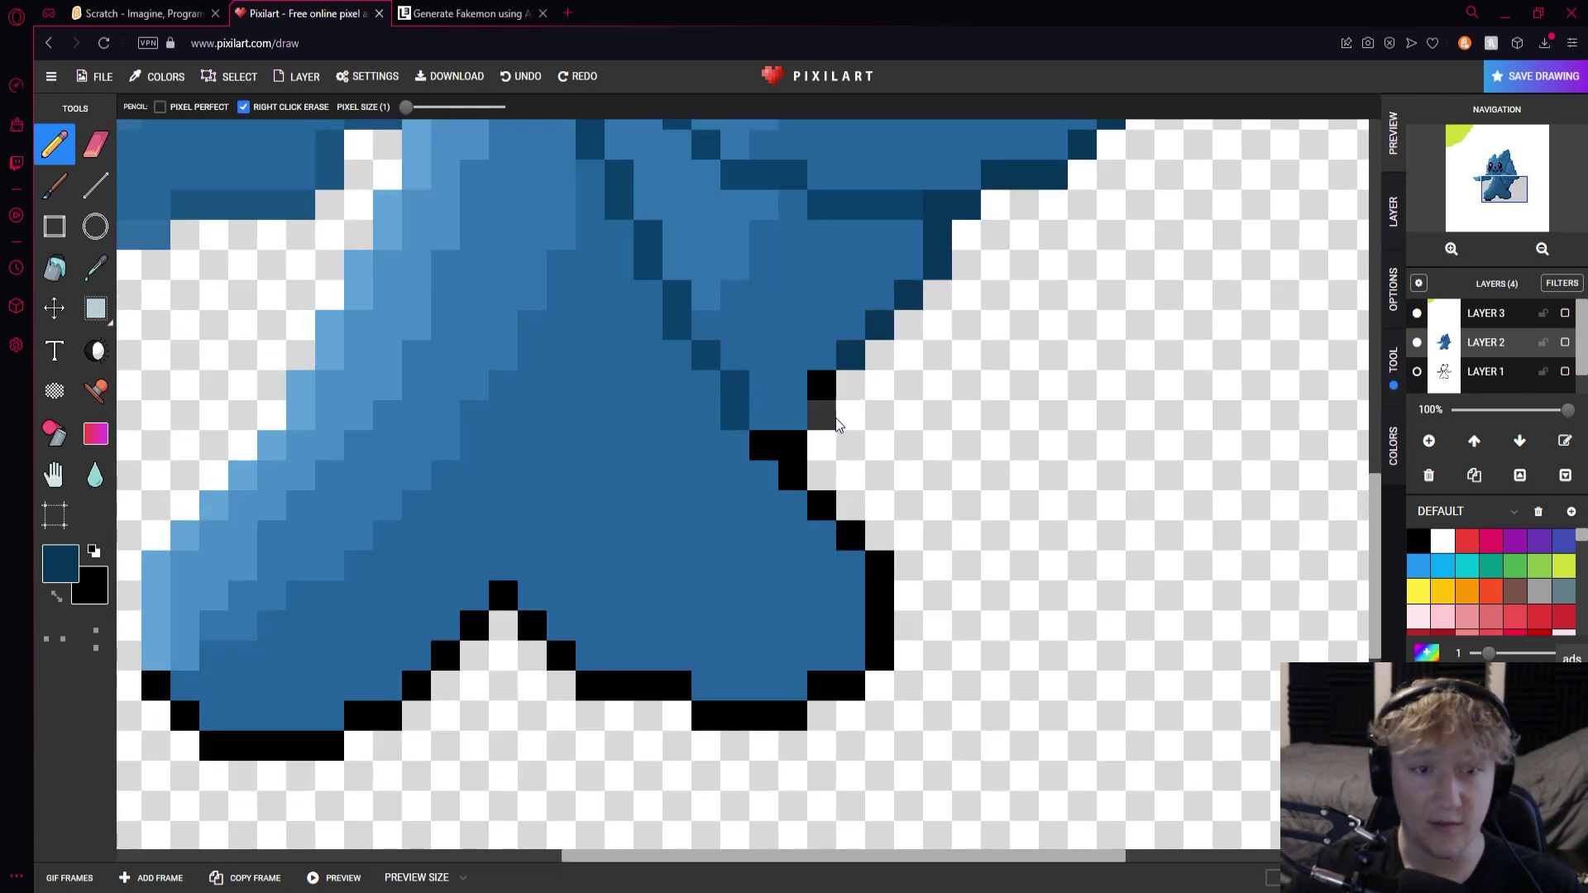
{"action": "left_click_drag", "start_coordinate": [835, 378], "coordinate": [796, 453]}
{"action": "mouse_move", "coordinate": [815, 514]}
{"action": "left_mouse_down"}
{"action": "mouse_move", "coordinate": [871, 560]}
{"action": "mouse_move", "coordinate": [884, 654]}
{"action": "mouse_move", "coordinate": [863, 685]}
{"action": "mouse_move", "coordinate": [788, 717]}
{"action": "mouse_move", "coordinate": [720, 727]}
{"action": "left_mouse_up"}
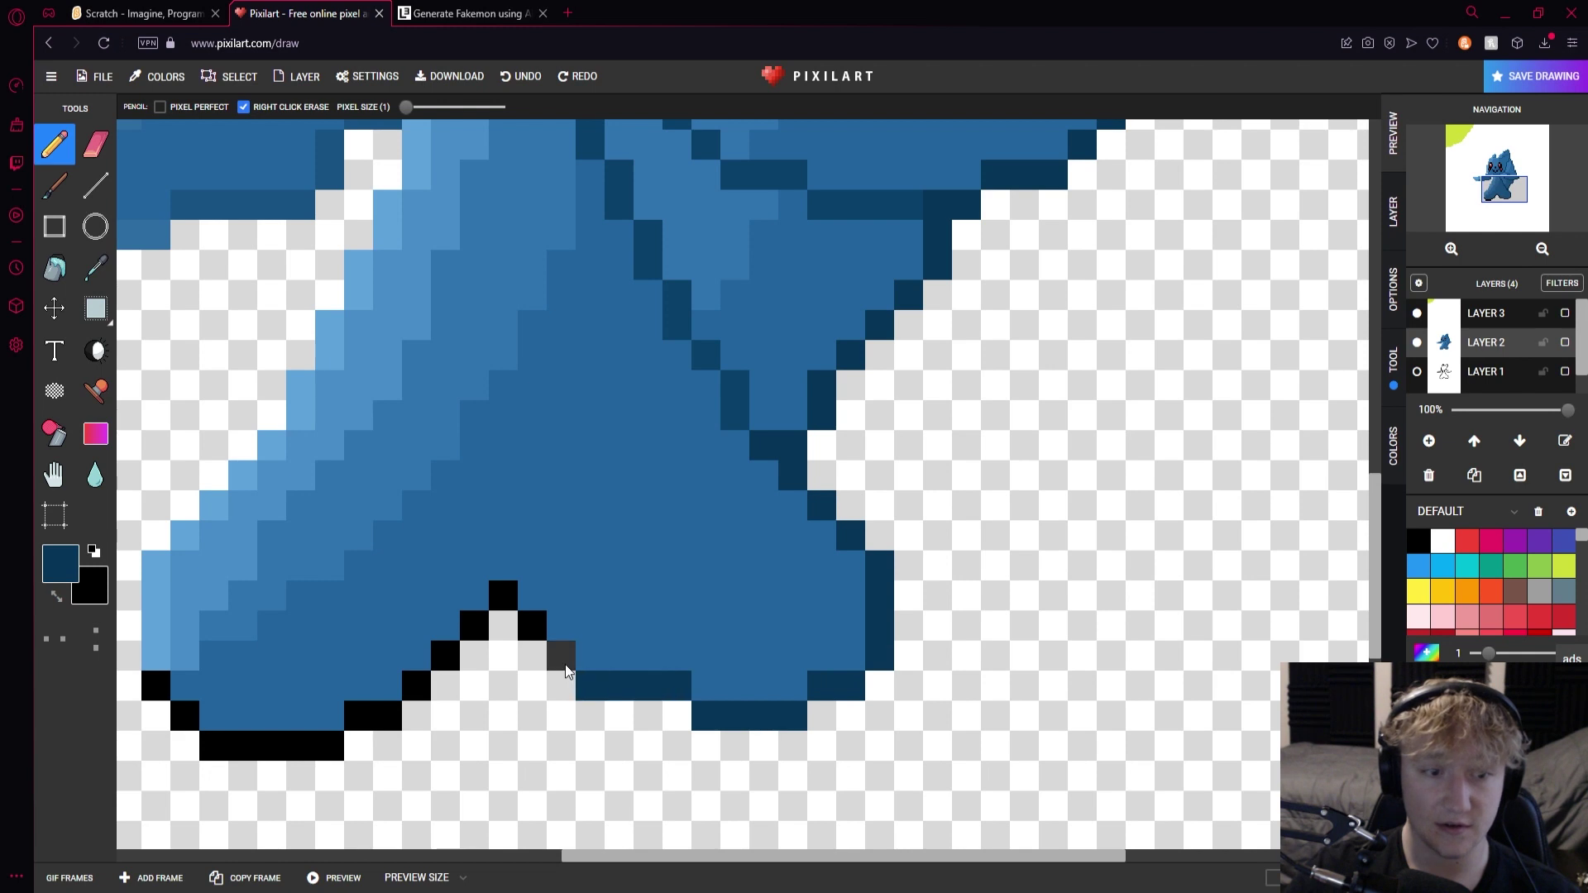
Sample the slightly lighter dark blue from the fin's inner line and recolour the left leg's inner and bottom outline
{"action": "left_click", "coordinate": [96, 266]}
{"action": "left_click", "coordinate": [679, 310]}
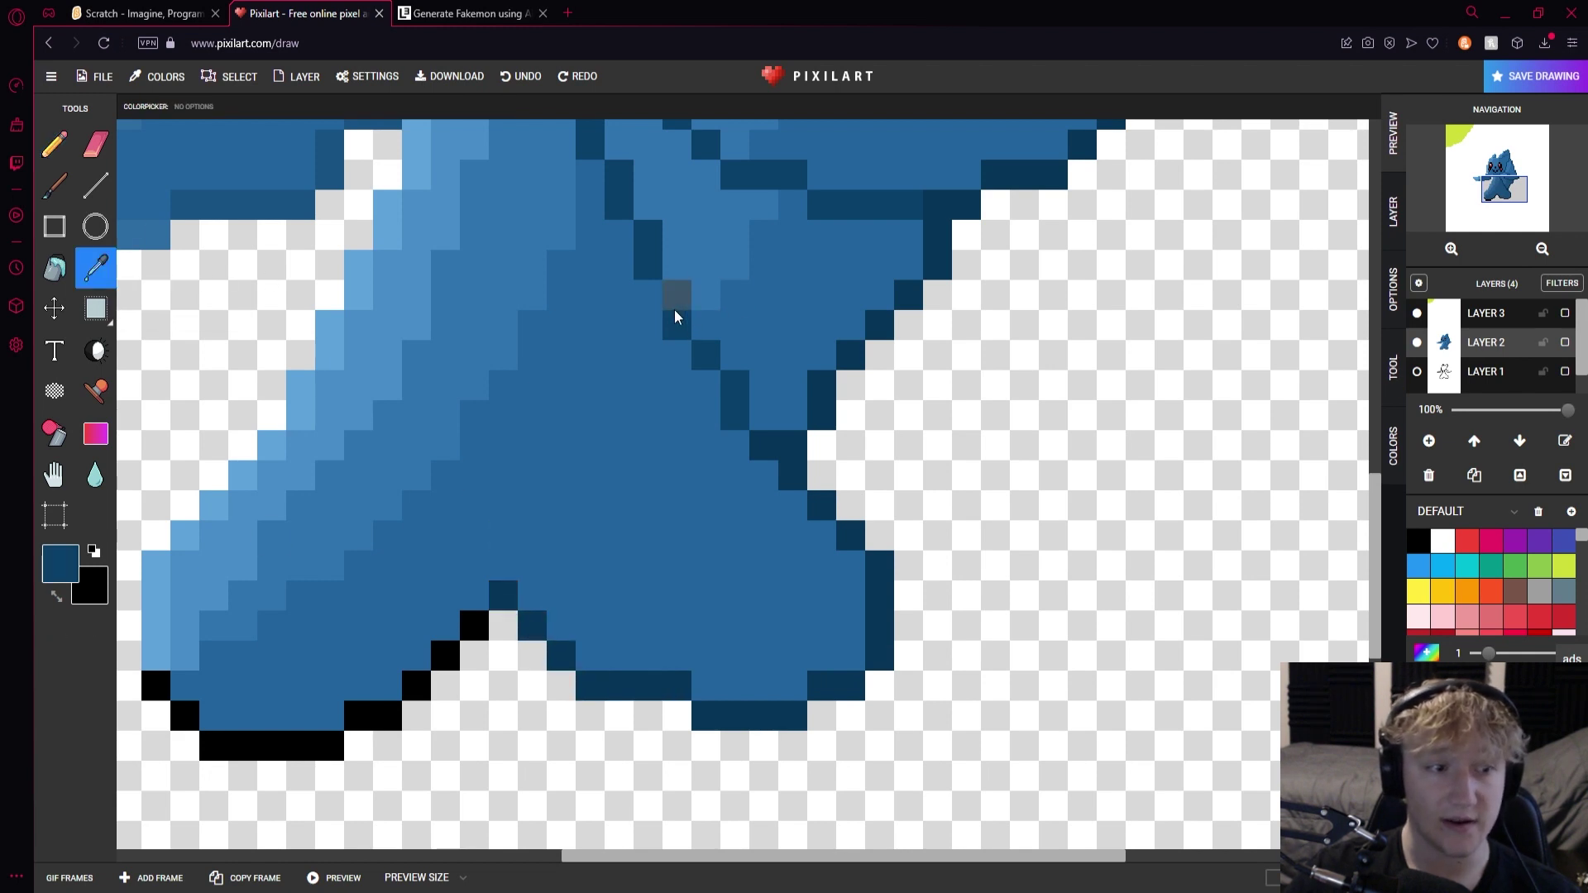
{"action": "left_click", "coordinate": [54, 145]}
{"action": "left_click", "coordinate": [474, 626]}
{"action": "left_click", "coordinate": [447, 656]}
{"action": "mouse_move", "coordinate": [354, 725]}
{"action": "left_mouse_down"}
{"action": "mouse_move", "coordinate": [326, 750]}
{"action": "mouse_move", "coordinate": [226, 750]}
{"action": "mouse_move", "coordinate": [203, 726]}
{"action": "left_mouse_up"}
Sample the light blue beside the left cheek and paint over the black outline around its red marking
{"action": "scroll", "coordinate": [286, 468], "scroll_direction": "down", "scroll_amount": 3}
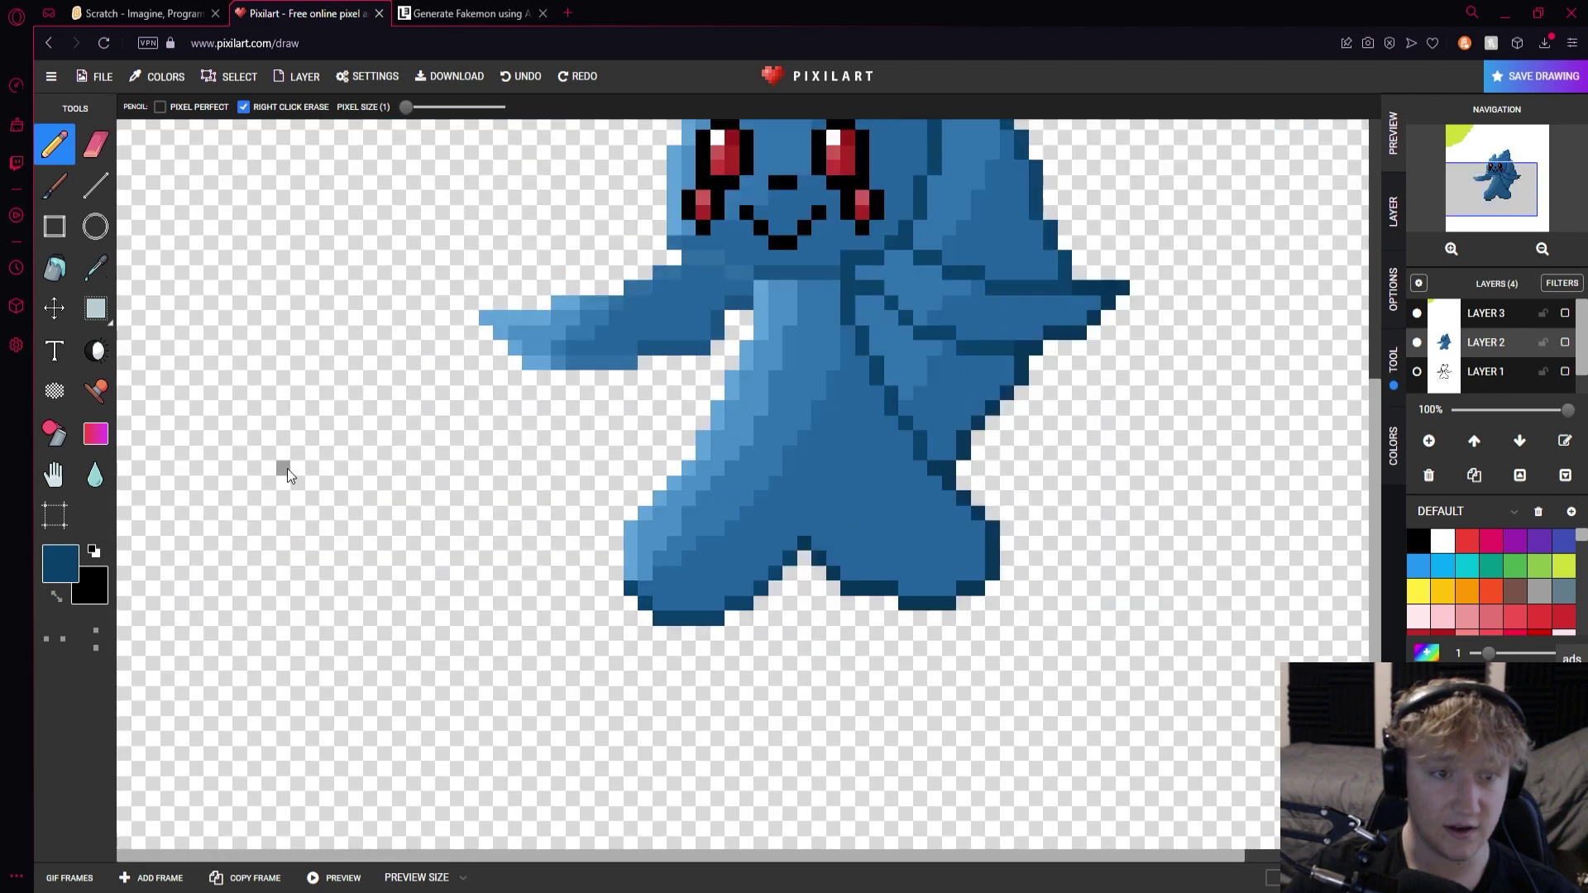
{"action": "scroll", "coordinate": [779, 488], "scroll_direction": "up", "scroll_amount": 2}
{"action": "scroll", "coordinate": [882, 468], "scroll_direction": "down", "scroll_amount": 2}
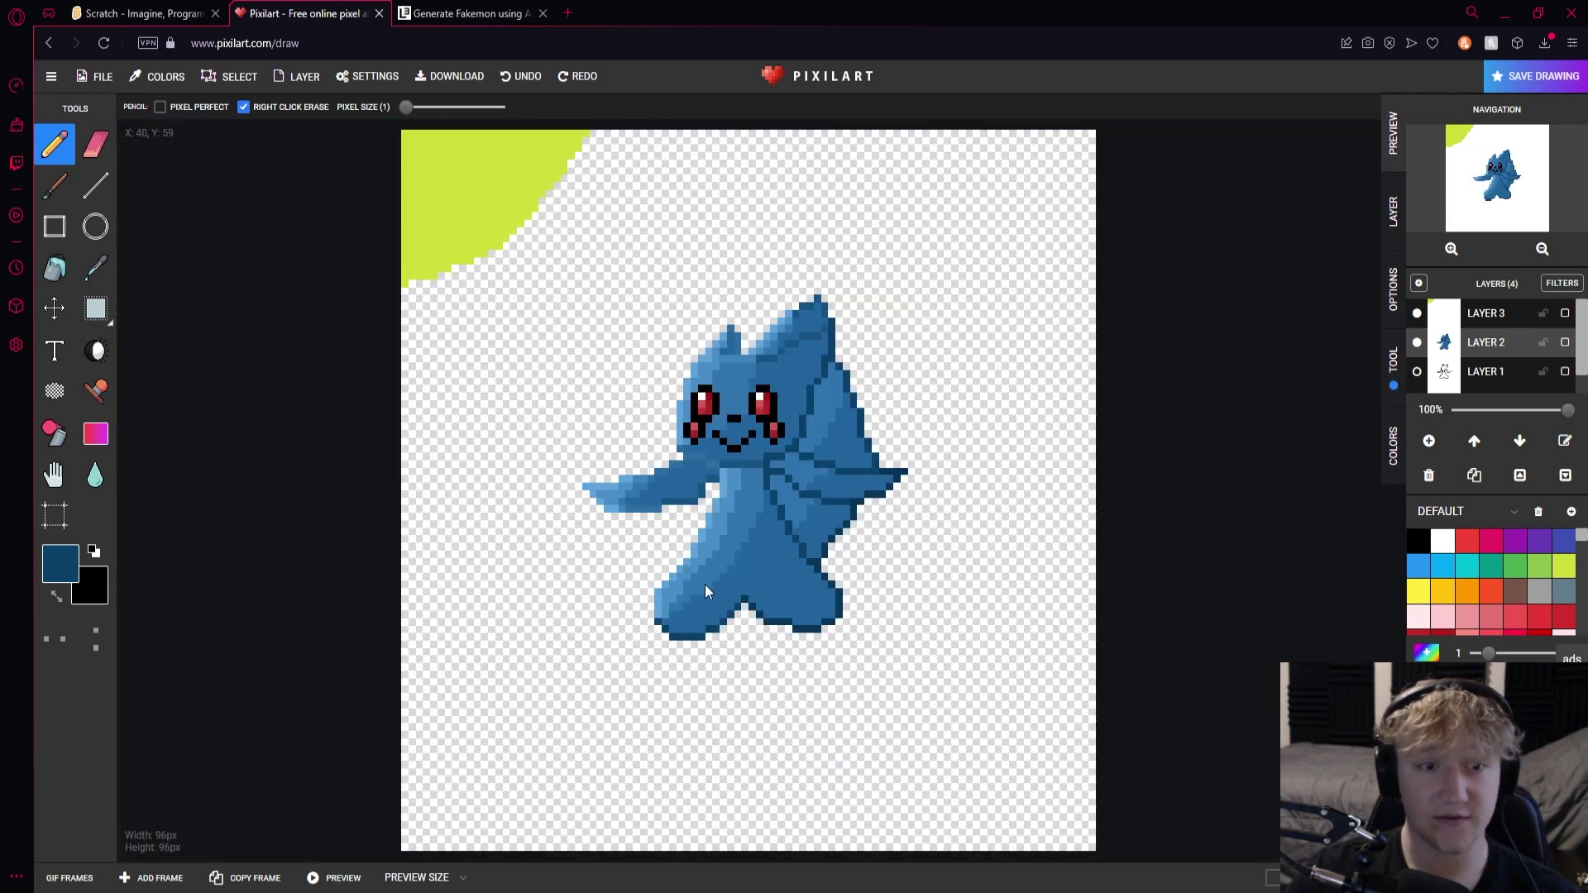
{"action": "scroll", "coordinate": [758, 419], "scroll_direction": "up", "scroll_amount": 4}
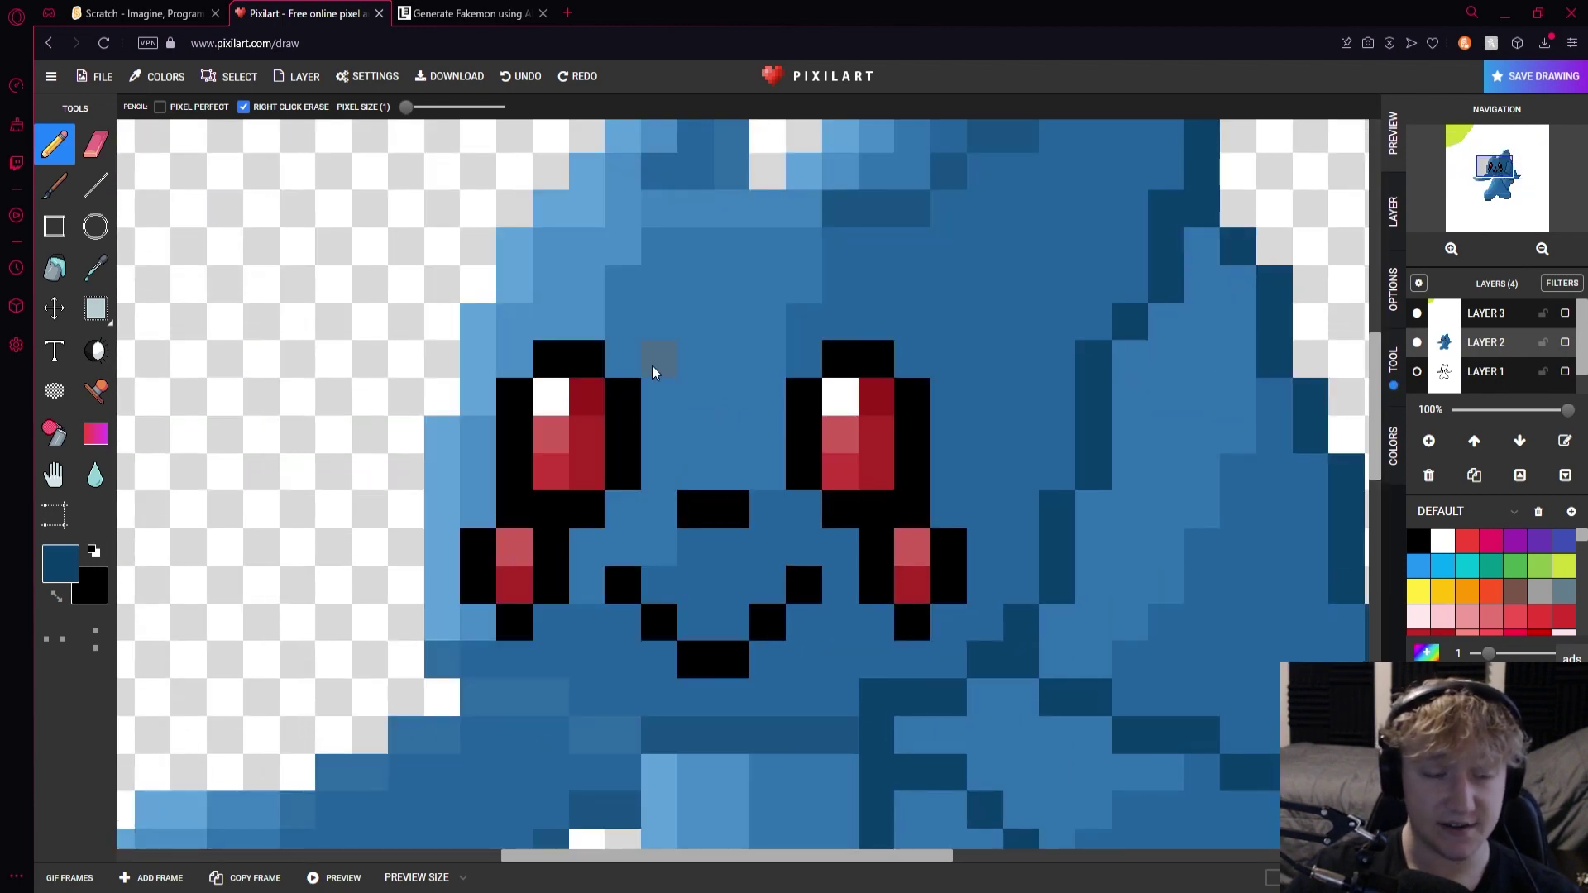
{"action": "scroll", "coordinate": [480, 567], "scroll_direction": "down", "scroll_amount": 1}
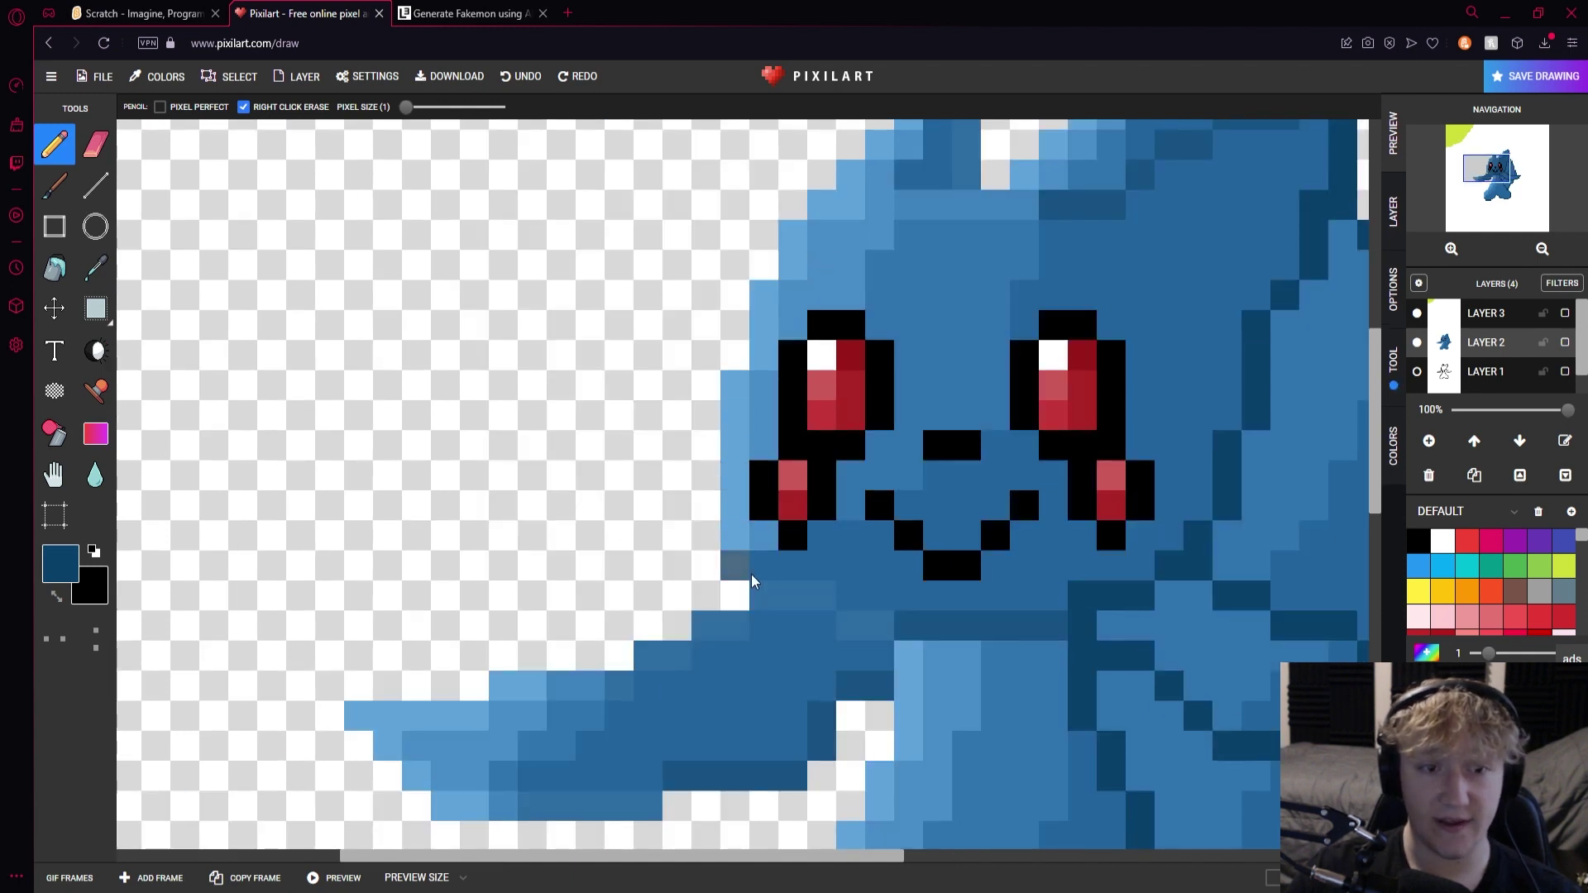
{"action": "scroll", "coordinate": [812, 509], "scroll_direction": "up", "scroll_amount": 2}
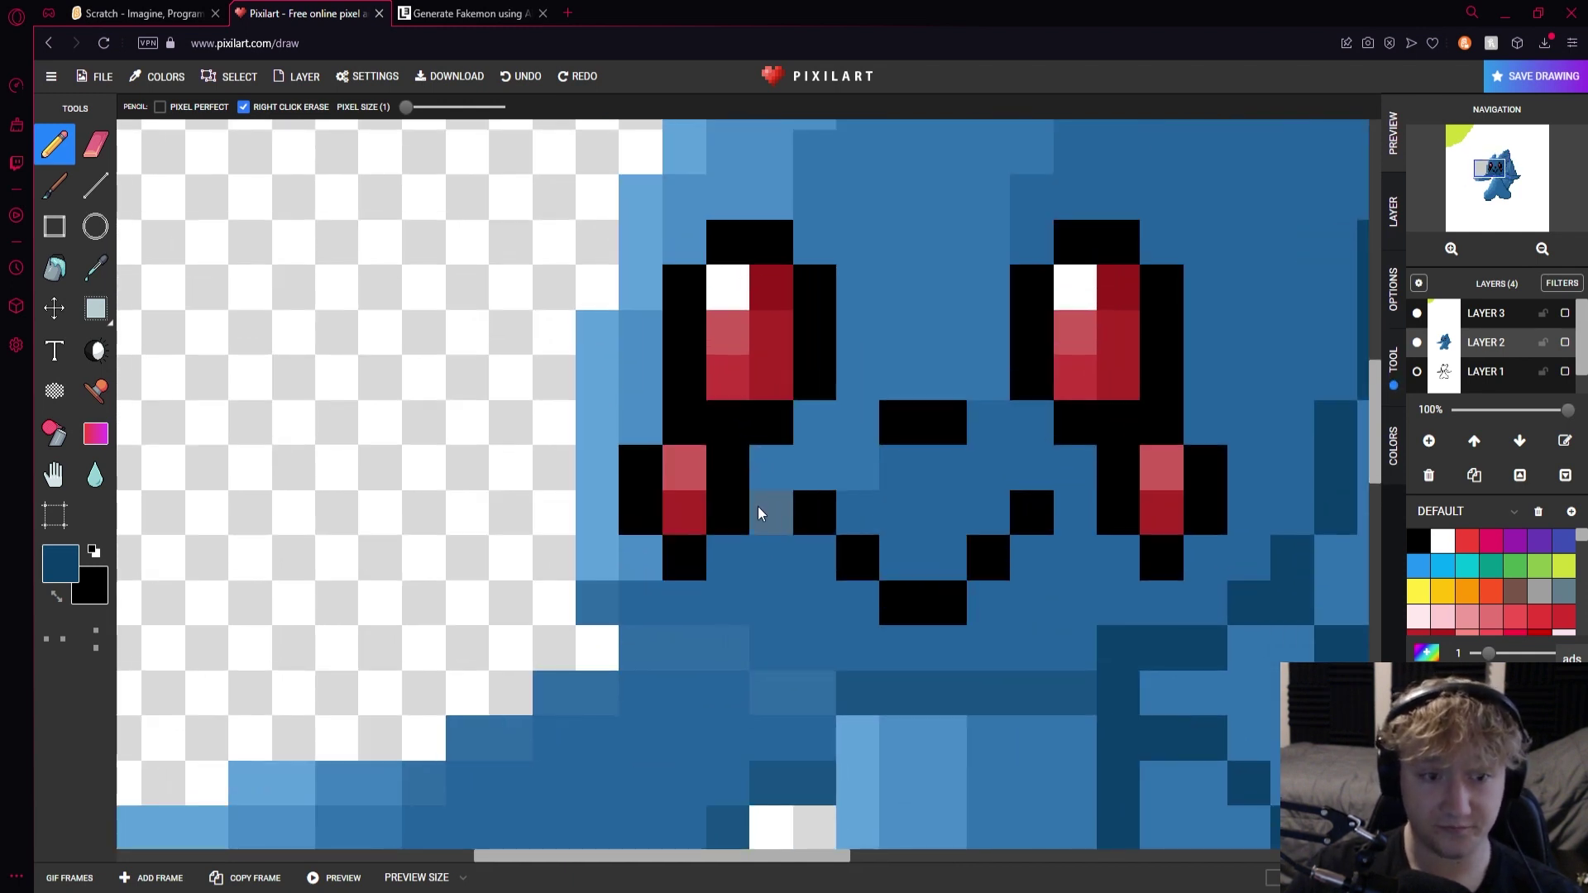
{"action": "left_click", "coordinate": [644, 553], "text": "alt"}
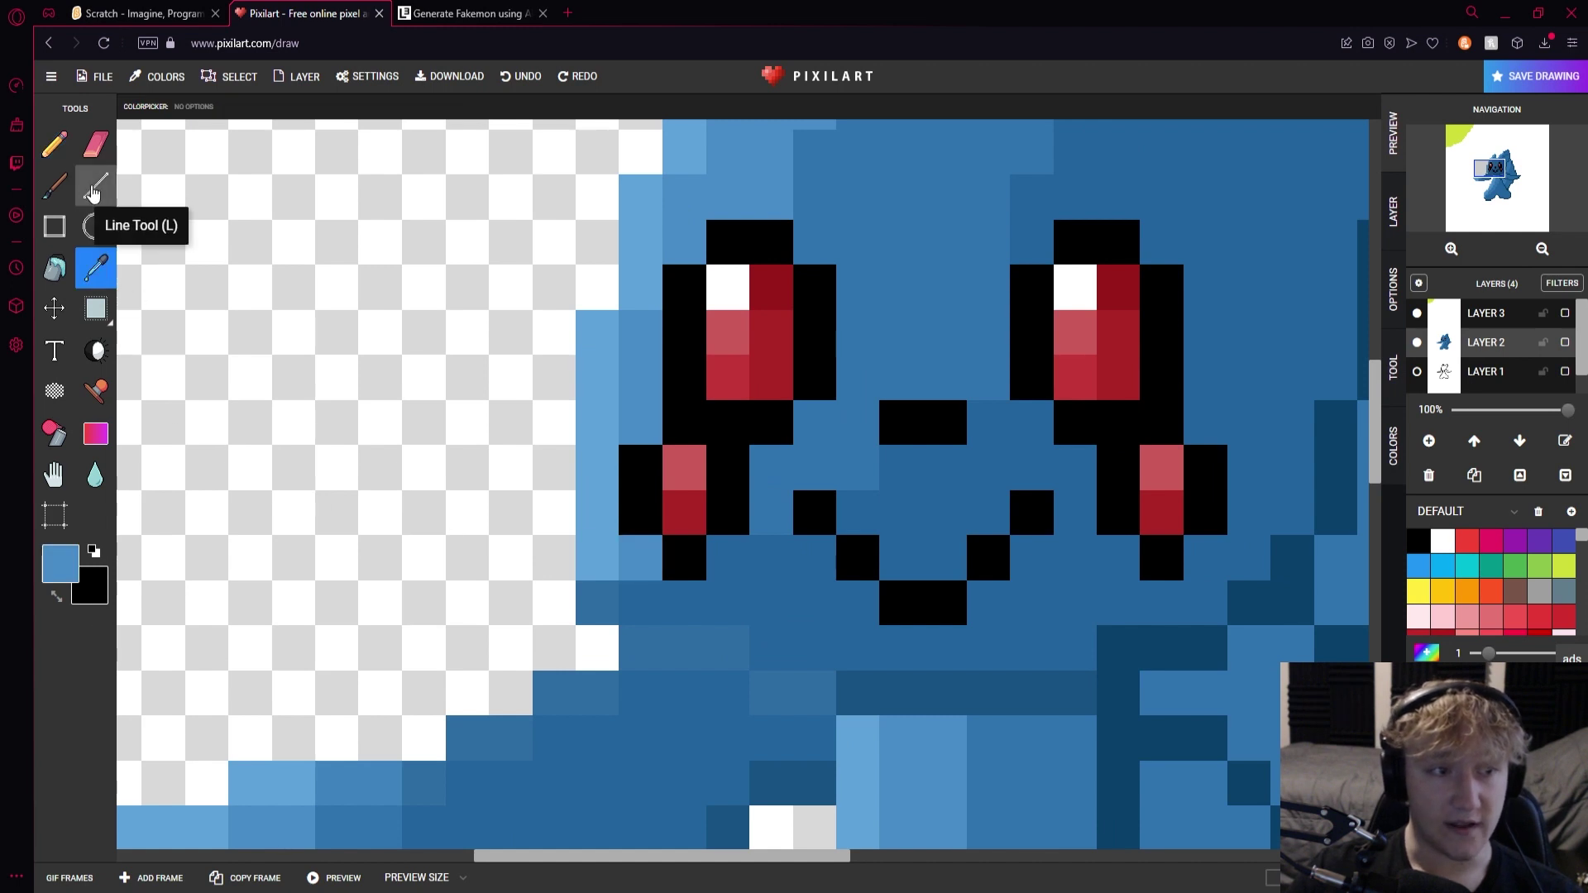
{"action": "left_click_drag", "start_coordinate": [626, 473], "coordinate": [639, 462]}
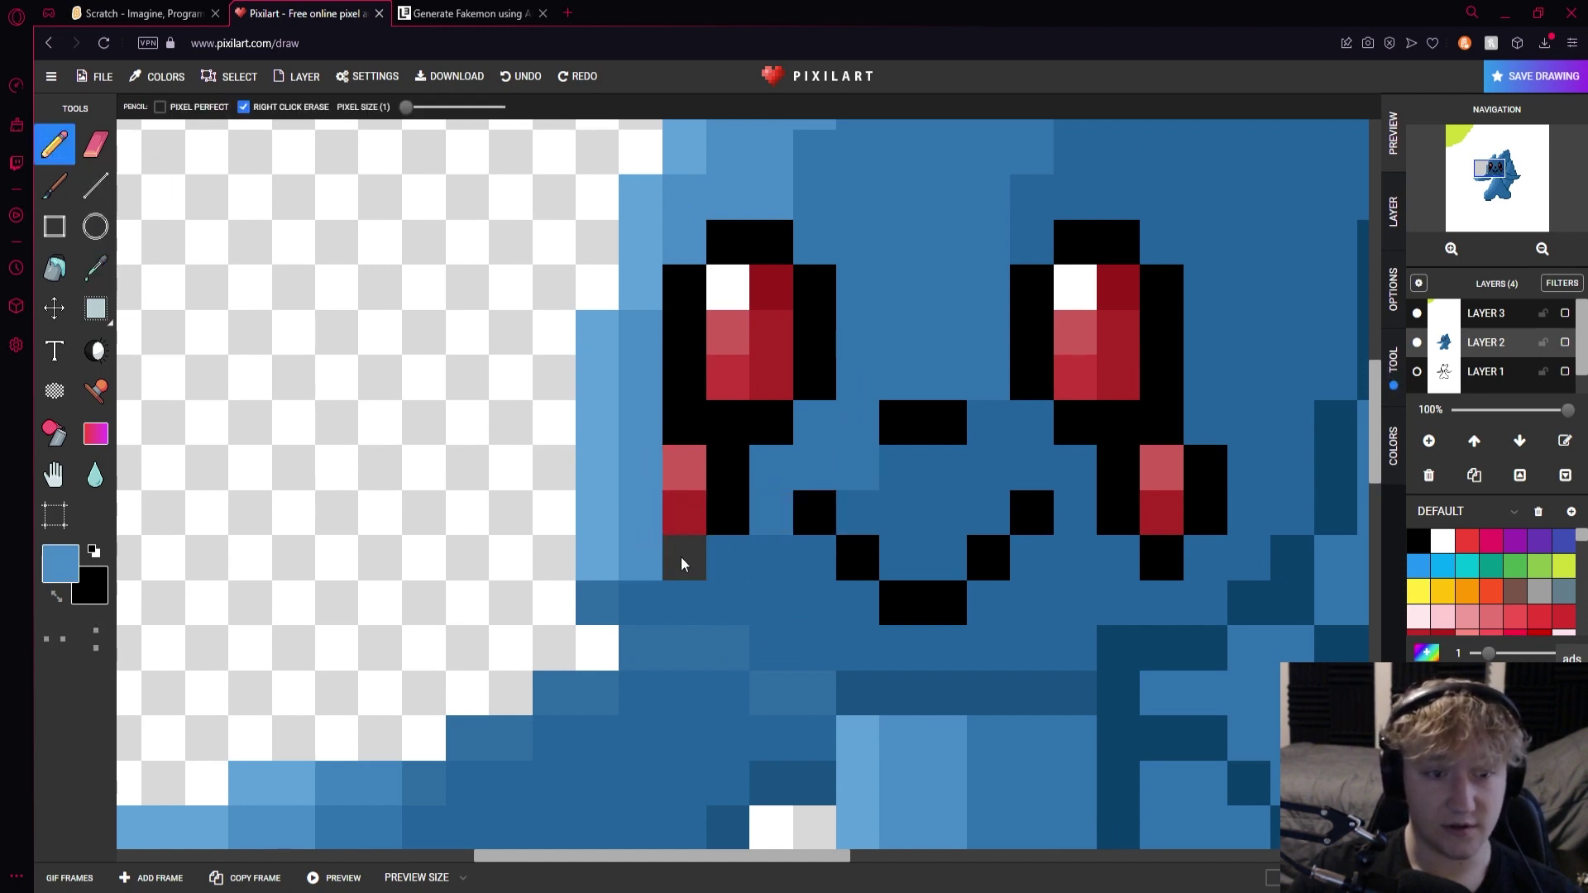
Sample the face's darker blue and paint over the black outline around the right cheek's red marking
{"action": "left_click", "coordinate": [1113, 587], "text": "alt"}
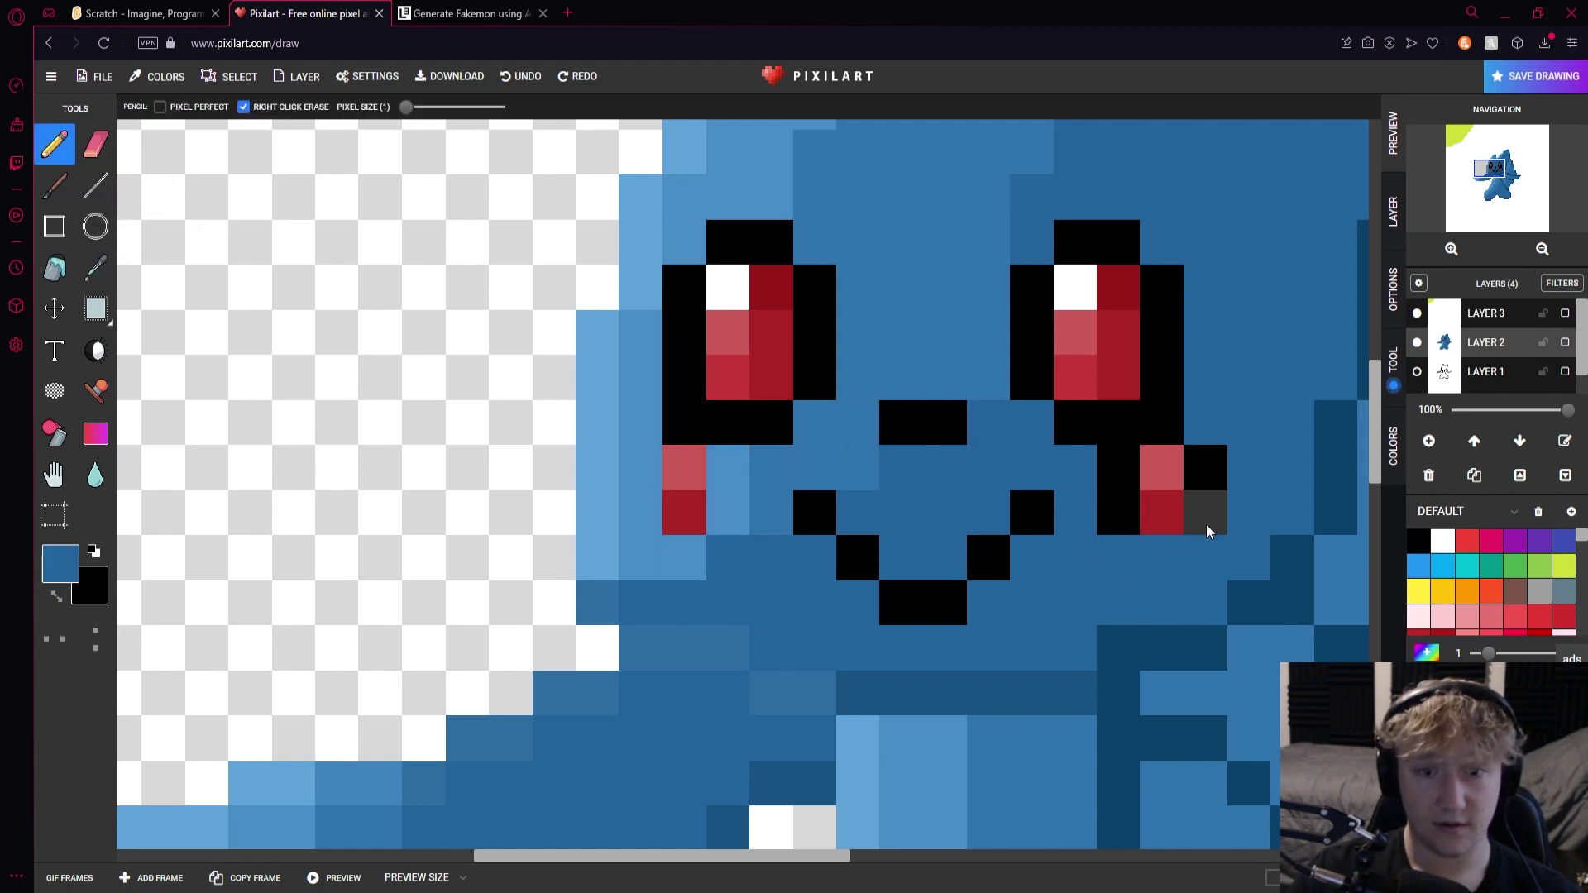
{"action": "scroll", "coordinate": [1245, 513], "scroll_direction": "down", "scroll_amount": 3}
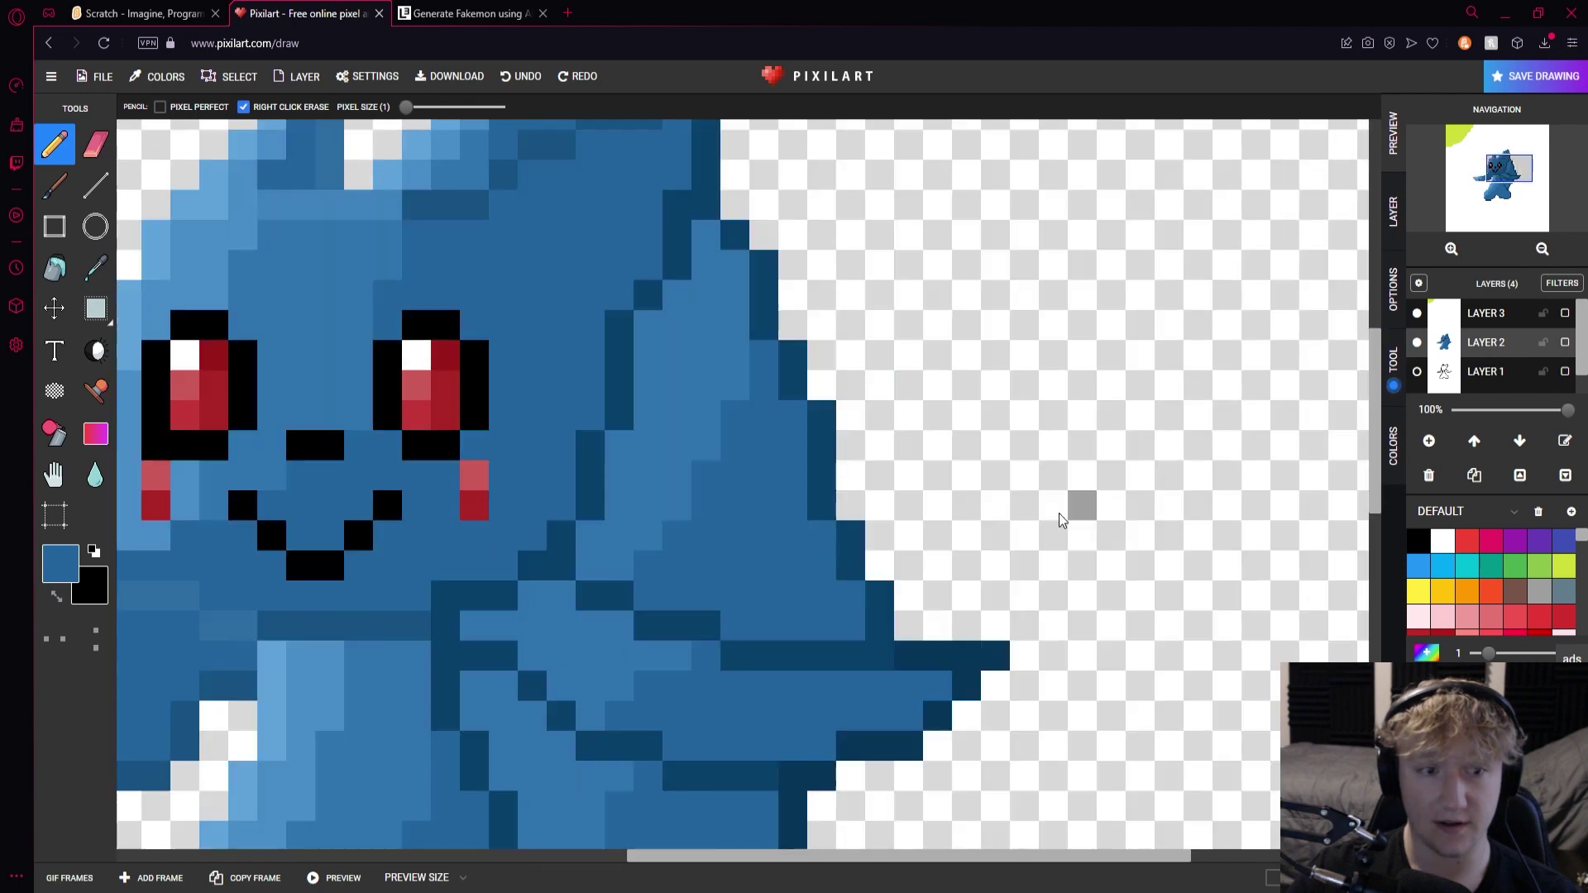
{"action": "scroll", "coordinate": [698, 509], "scroll_direction": "up", "scroll_amount": 3}
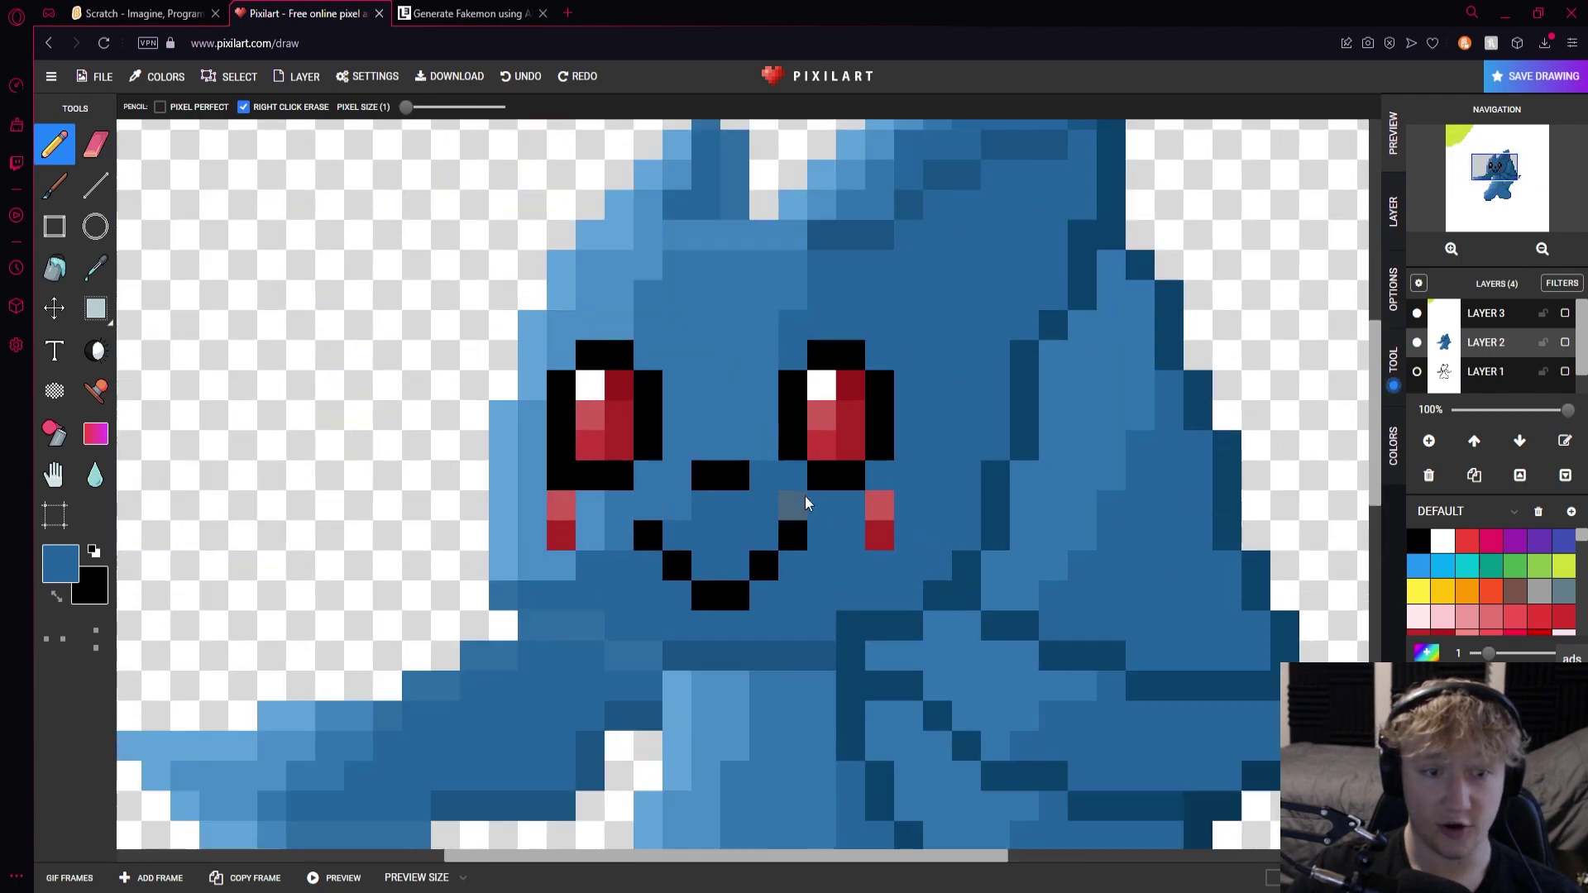
{"action": "scroll", "coordinate": [945, 564], "scroll_direction": "down", "scroll_amount": 1}
{"action": "scroll", "coordinate": [766, 544], "scroll_direction": "up", "scroll_amount": 1}
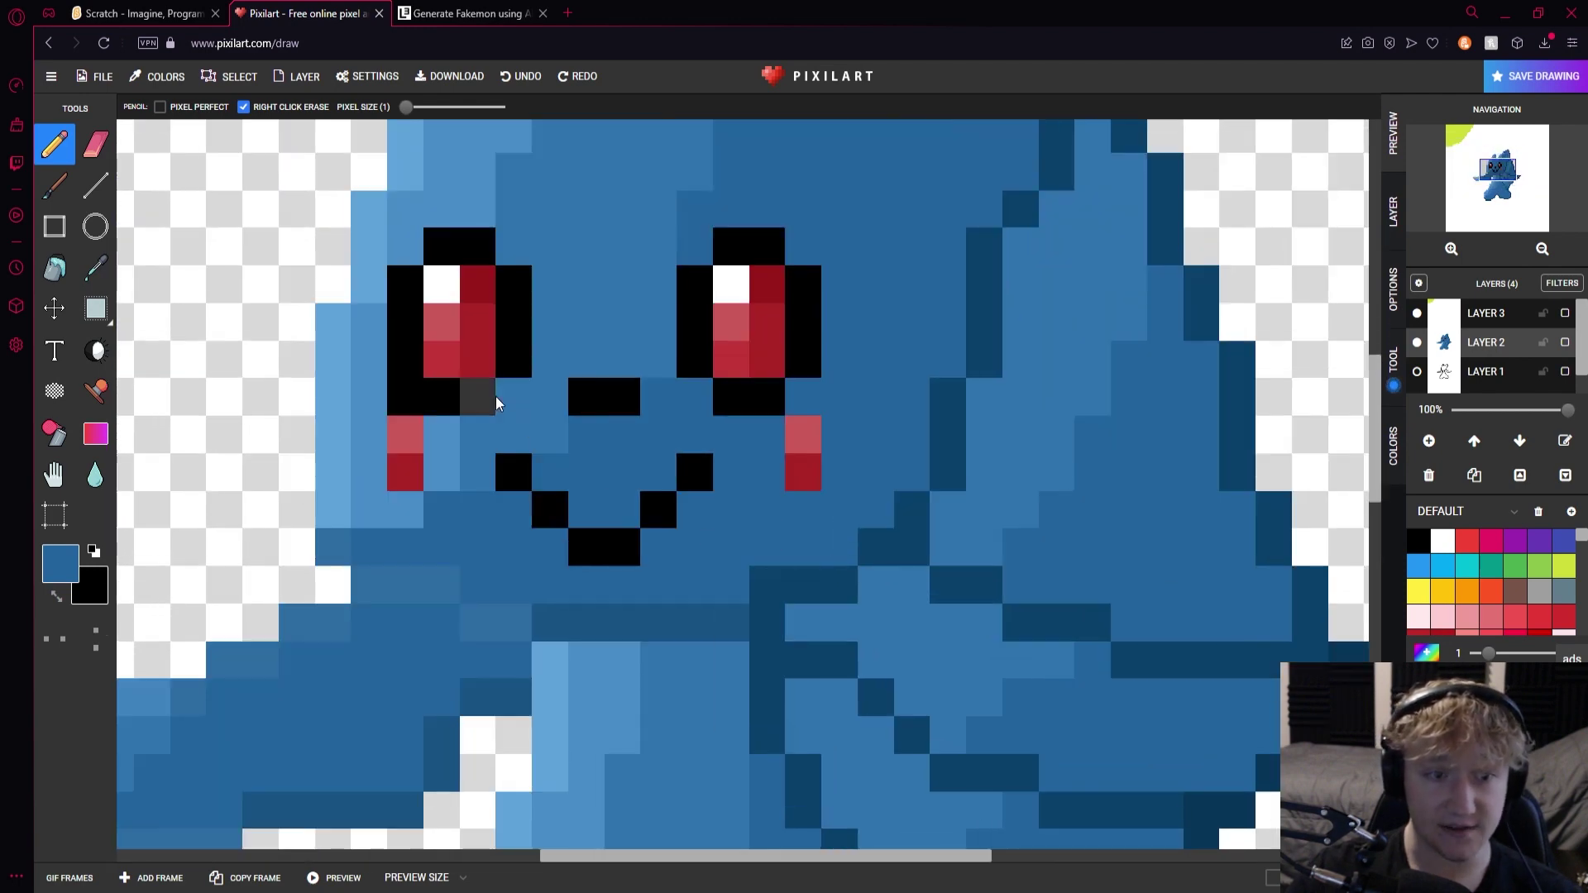
Sample the mouth's black, lighten it to dark grey 2e2e2e and recolour the mouth and nose with it
{"action": "scroll", "coordinate": [857, 505], "scroll_direction": "up", "scroll_amount": 1}
{"action": "scroll", "coordinate": [791, 509], "scroll_direction": "down", "scroll_amount": 1}
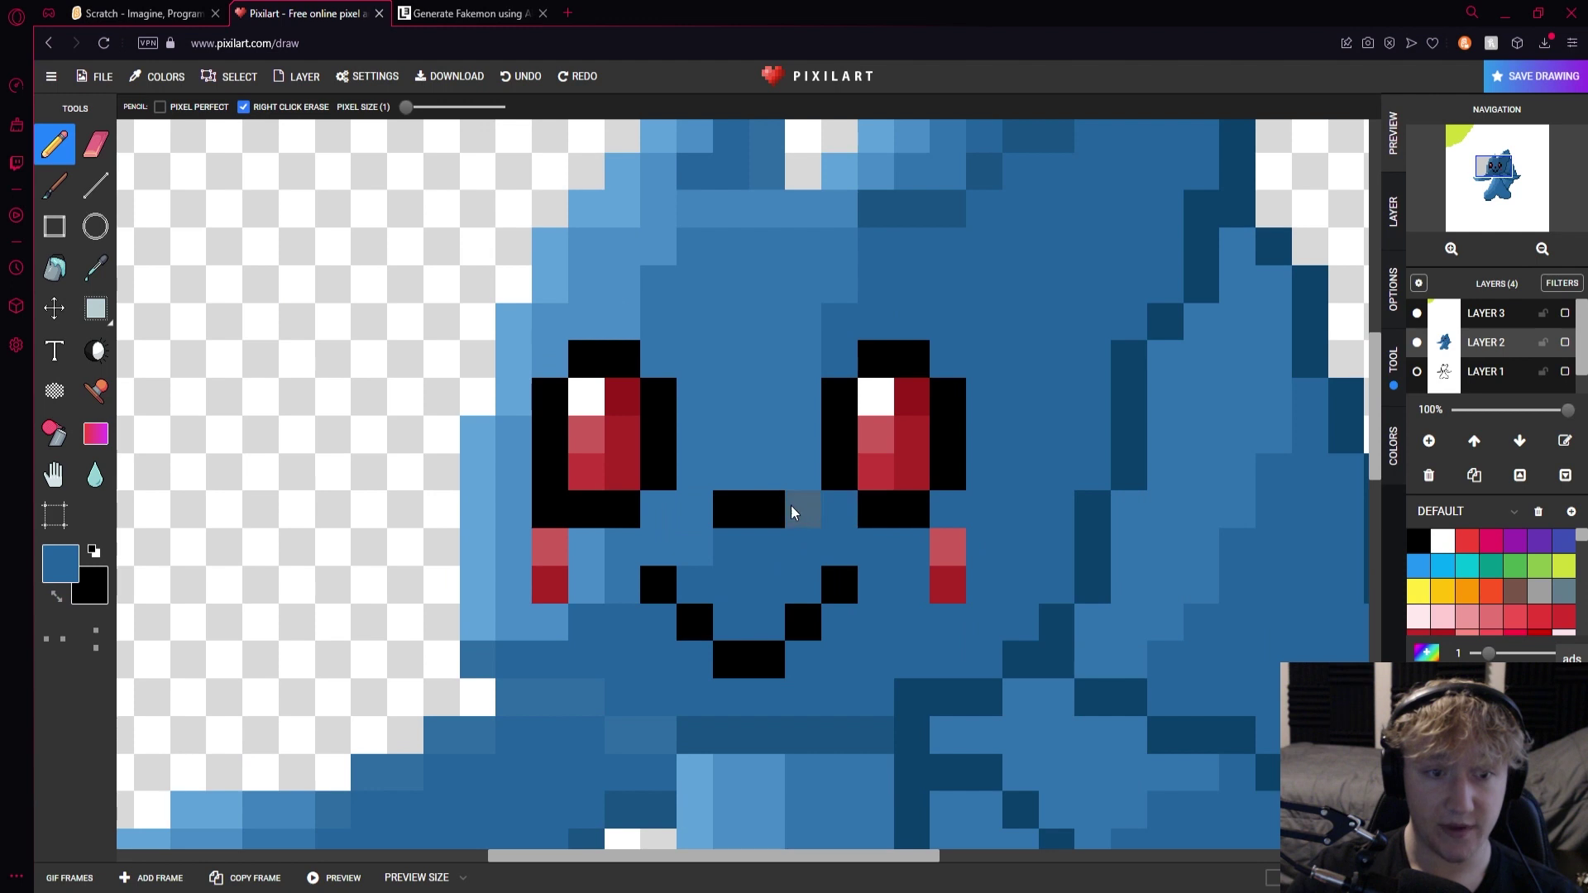
{"action": "key", "text": "i"}
{"action": "left_click", "coordinate": [736, 657]}
{"action": "left_click", "coordinate": [87, 588]}
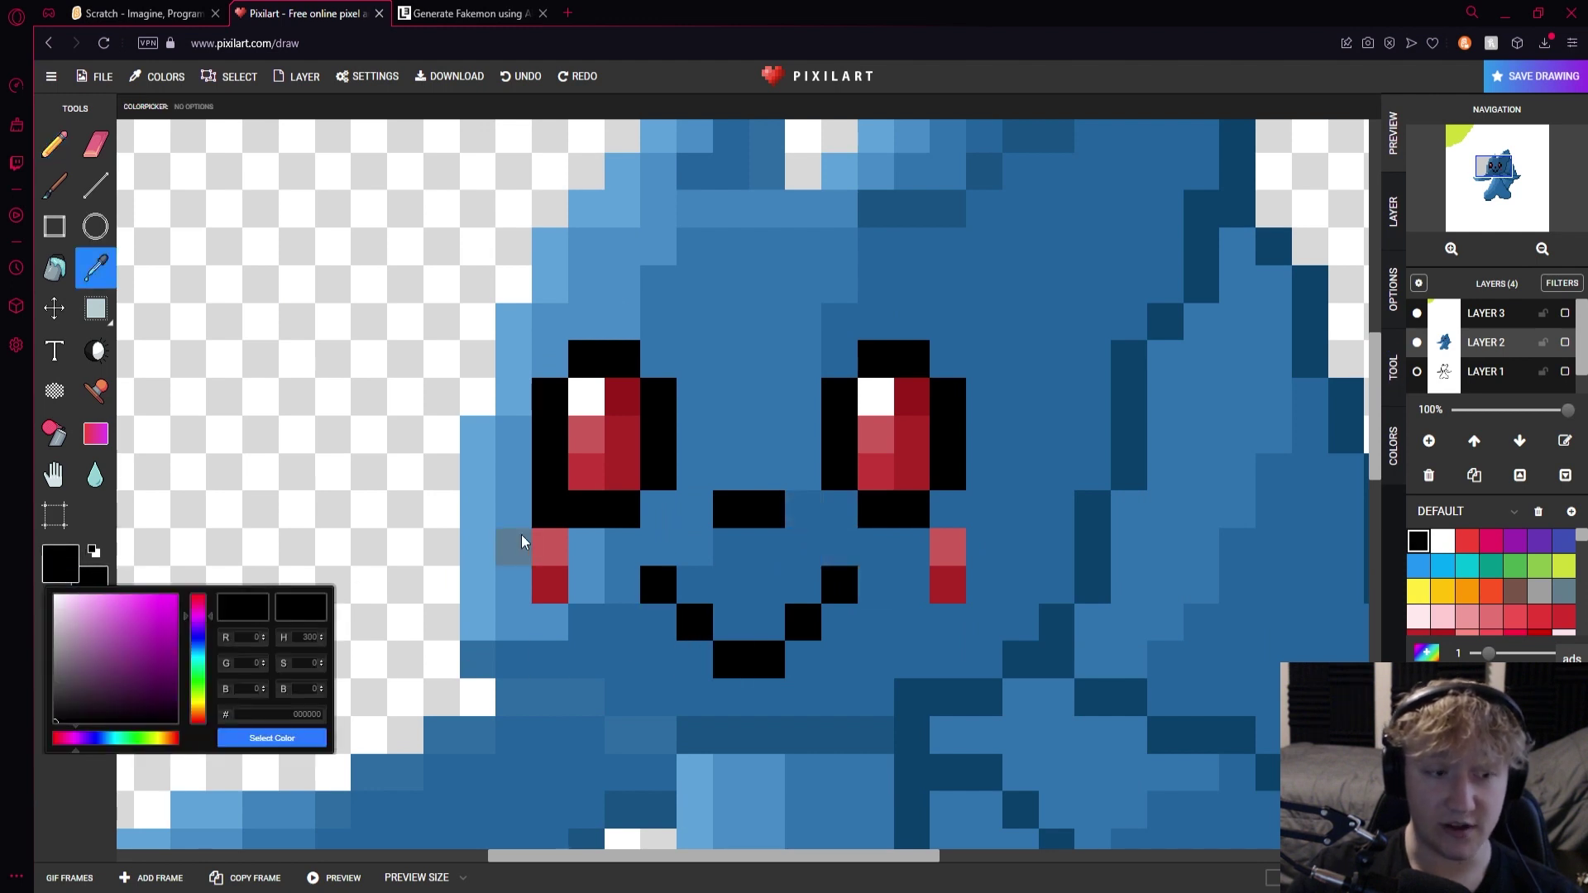
{"action": "left_click", "coordinate": [56, 700]}
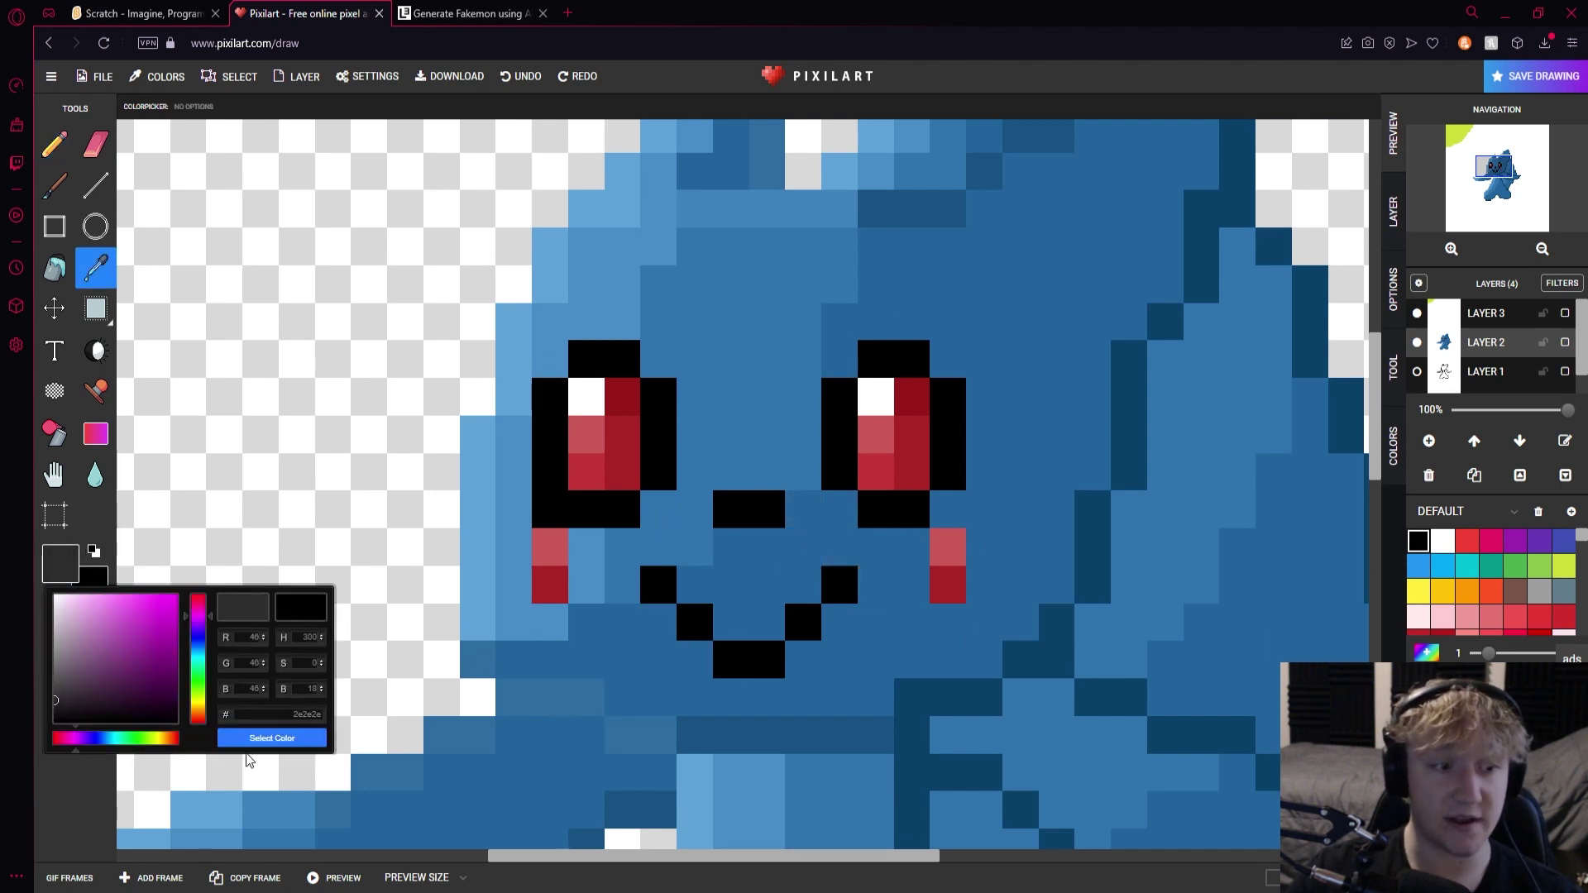
{"action": "left_click", "coordinate": [248, 741]}
{"action": "key", "text": "b"}
{"action": "left_click", "coordinate": [656, 579]}
{"action": "left_click", "coordinate": [688, 616]}
{"action": "left_click_drag", "start_coordinate": [726, 657], "coordinate": [781, 652]}
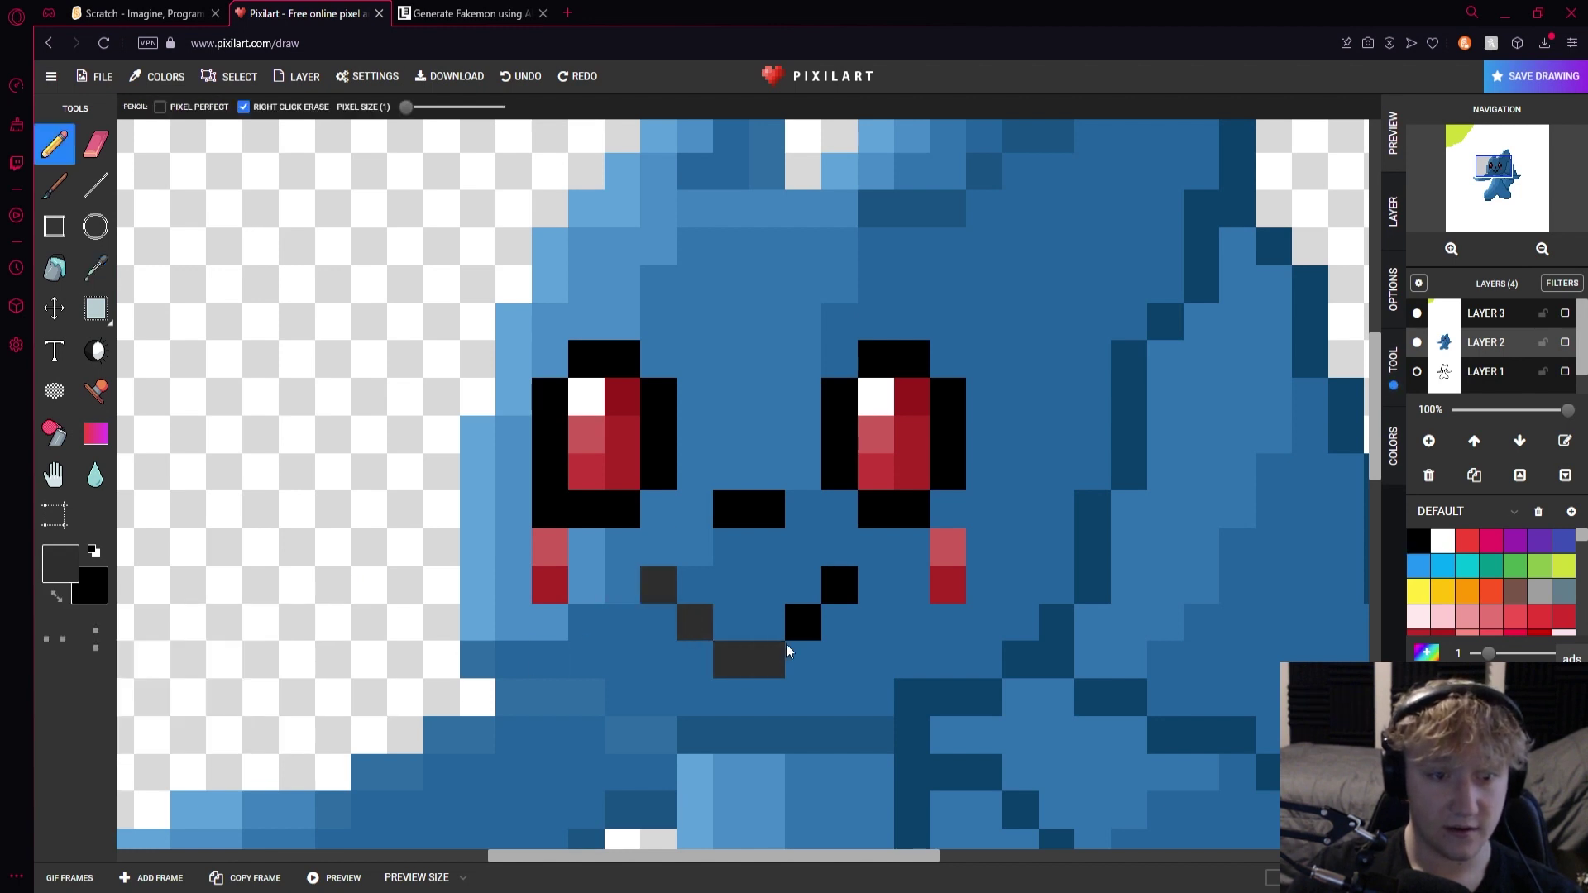
{"action": "left_click_drag", "start_coordinate": [768, 508], "coordinate": [726, 508]}
Recolour the black outlines around both eyes in the same dark grey
{"action": "mouse_move", "coordinate": [536, 502]}
{"action": "left_mouse_down"}
{"action": "mouse_move", "coordinate": [555, 405]}
{"action": "mouse_move", "coordinate": [593, 366]}
{"action": "left_mouse_up"}
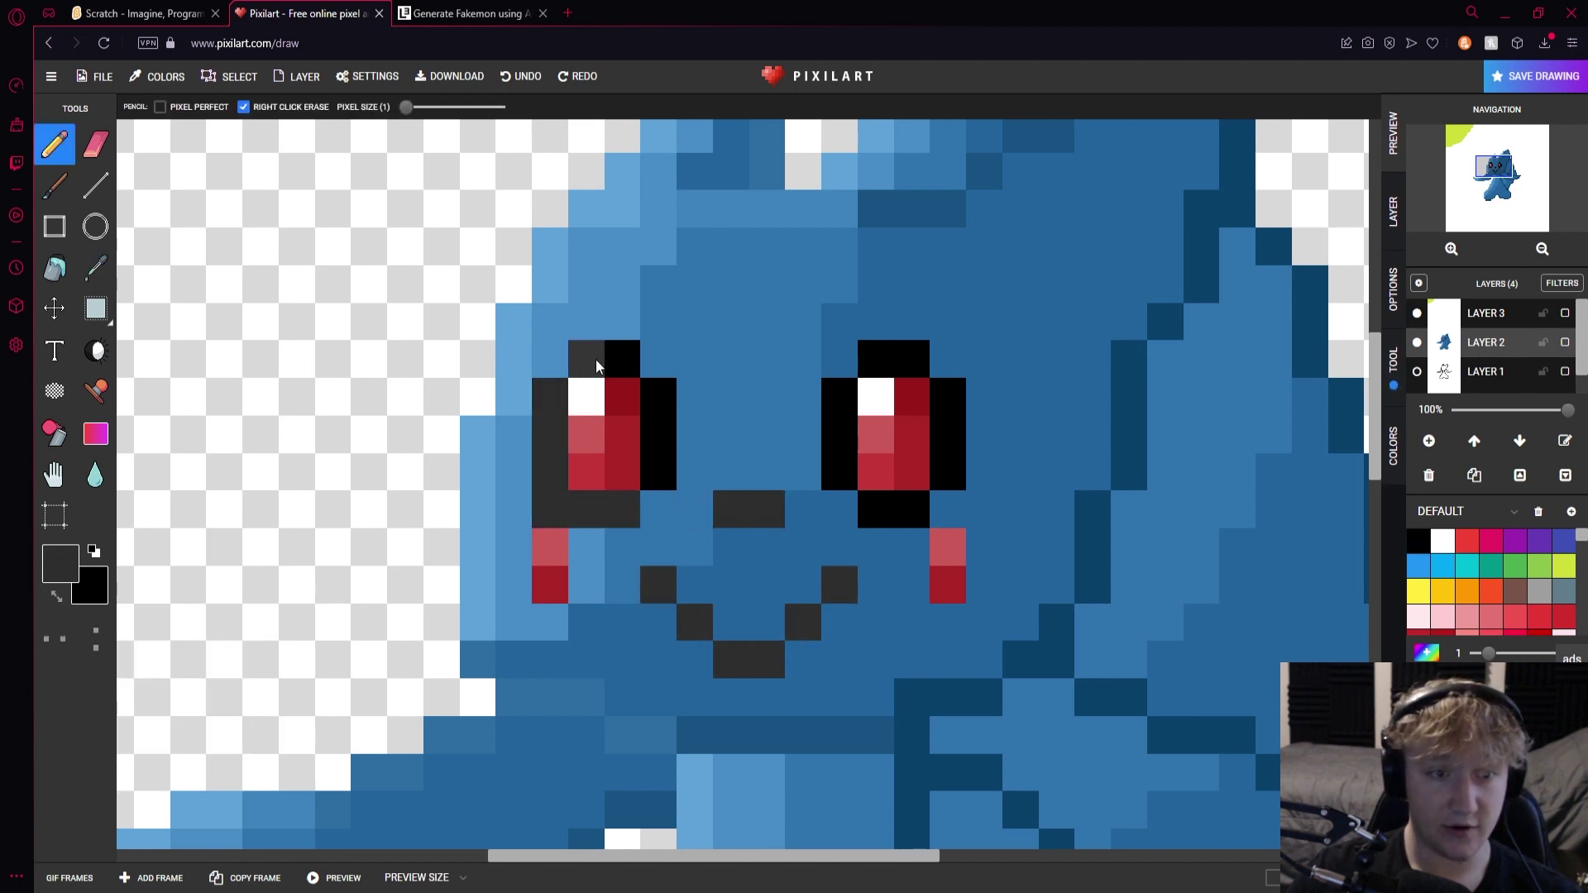
{"action": "left_click_drag", "start_coordinate": [667, 412], "coordinate": [662, 480]}
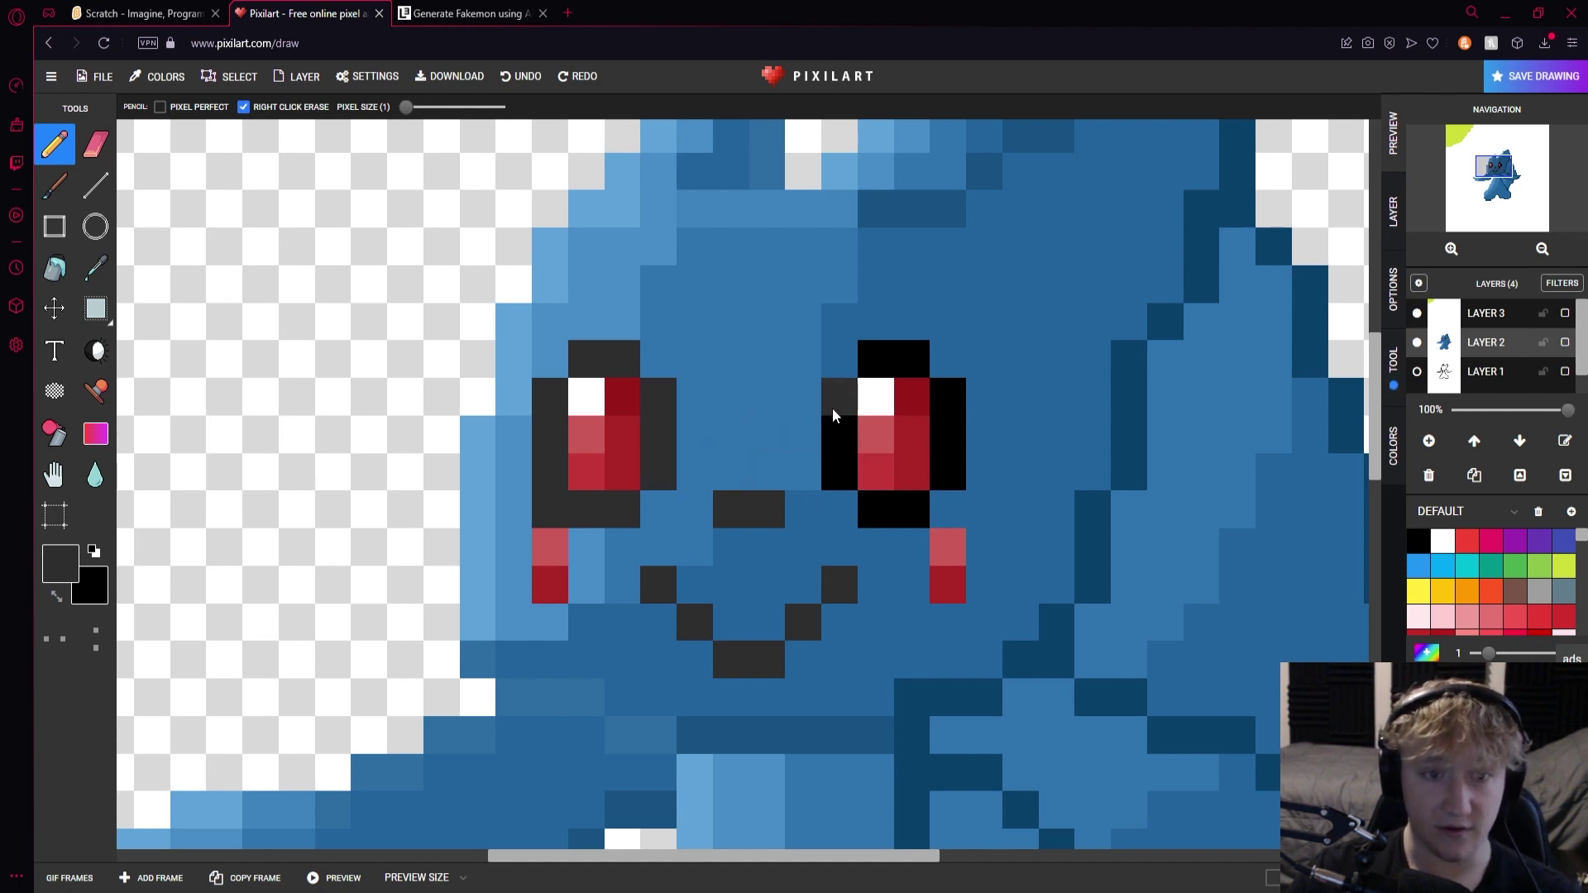
{"action": "left_click_drag", "start_coordinate": [947, 473], "coordinate": [928, 387]}
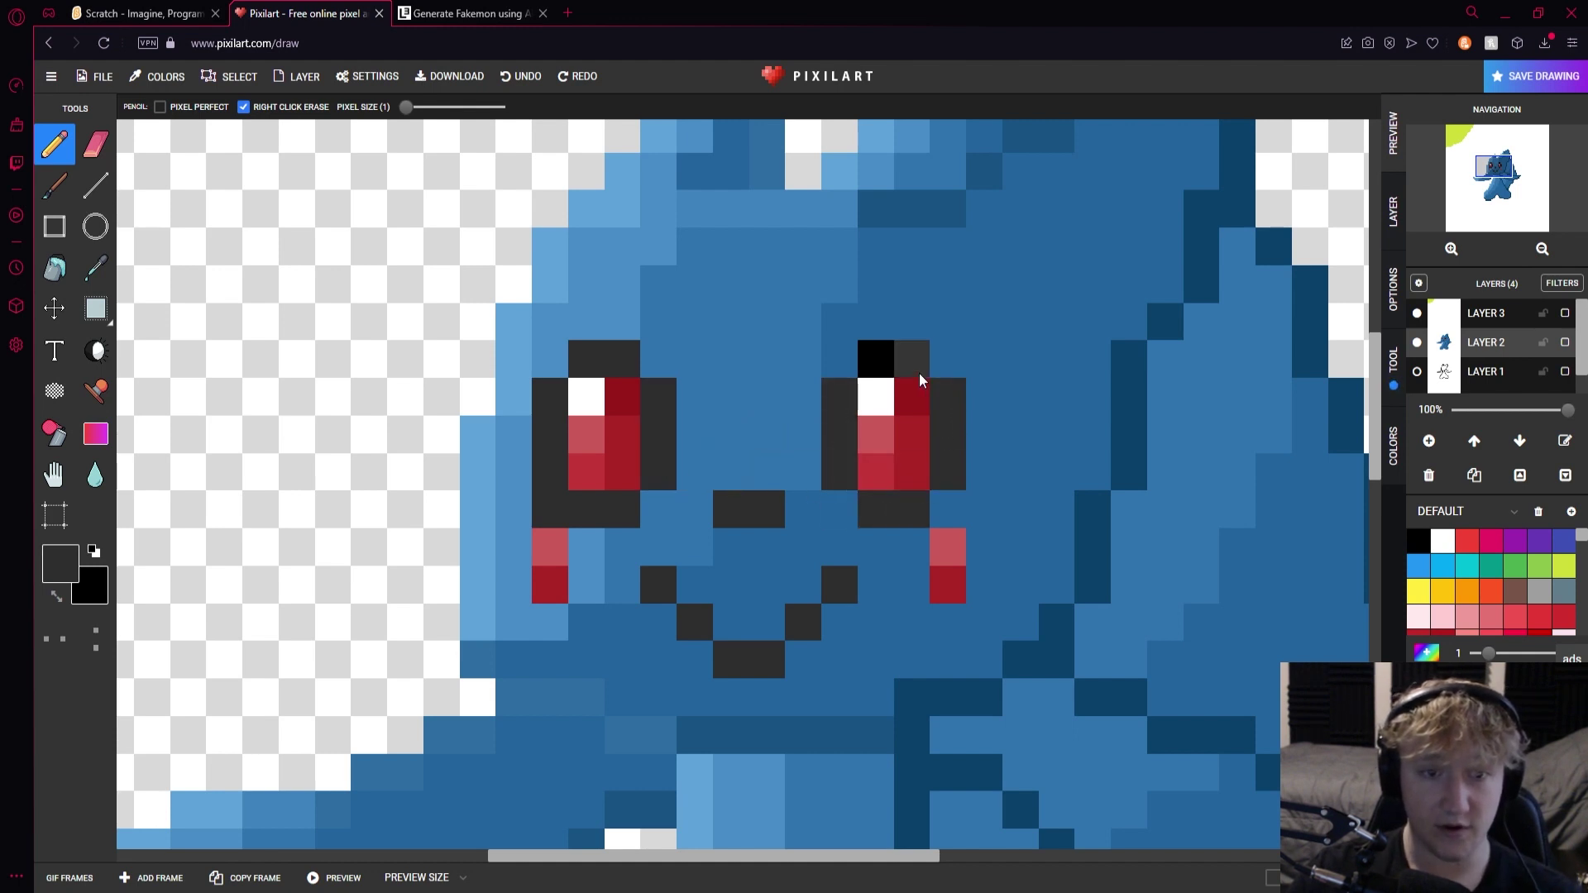
Choose a darker, near-black grey and shade the right-hand part of both eyes' outlines with it
{"action": "left_click", "coordinate": [91, 579]}
{"action": "left_click", "coordinate": [59, 705]}
{"action": "left_click", "coordinate": [273, 738]}
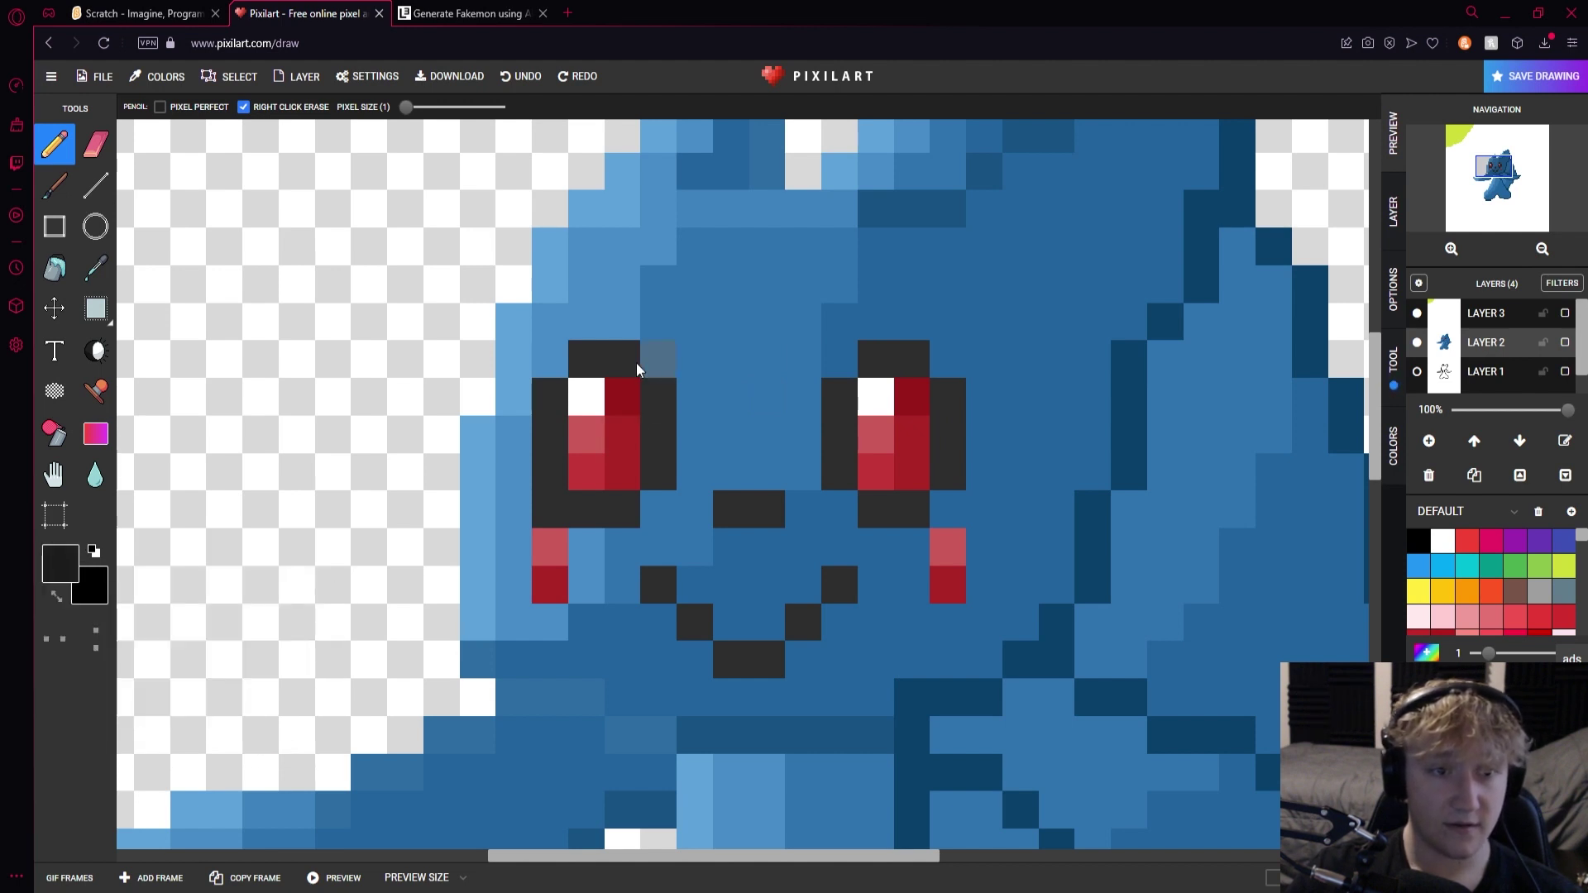
{"action": "mouse_move", "coordinate": [905, 364]}
{"action": "left_mouse_down"}
{"action": "mouse_move", "coordinate": [948, 400]}
{"action": "mouse_move", "coordinate": [955, 455]}
{"action": "mouse_move", "coordinate": [917, 518]}
{"action": "left_mouse_up"}
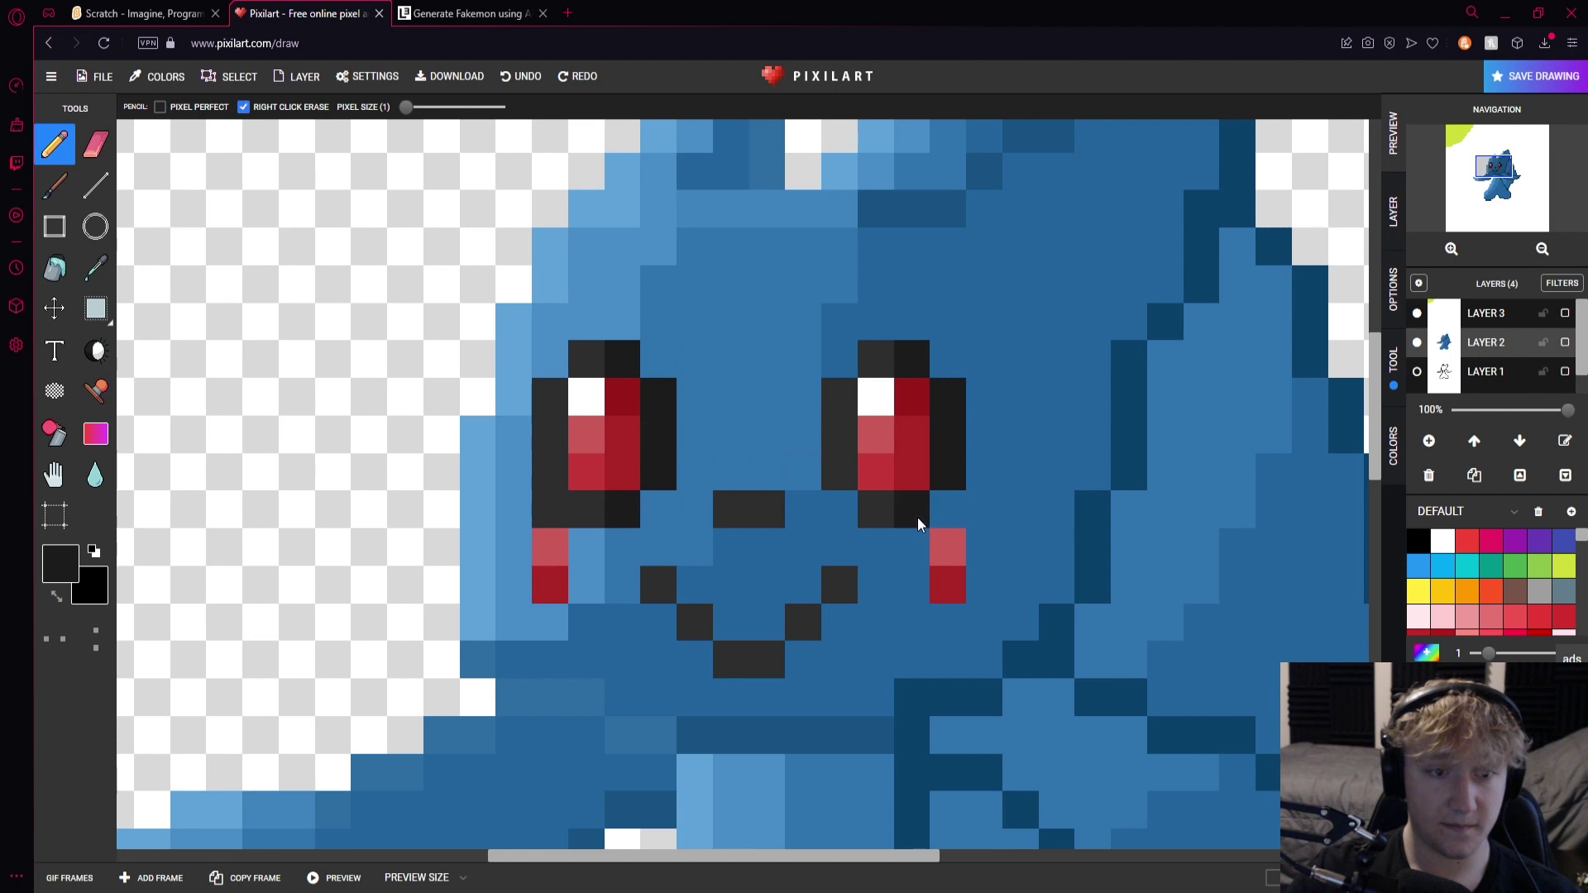
Shade the left edges of both eyes' outlines in a lighter grey and replace the left eye's lower outer corner with the adjacent light blue
{"action": "left_click", "coordinate": [61, 563]}
{"action": "left_click", "coordinate": [56, 702]}
{"action": "left_click", "coordinate": [273, 738]}
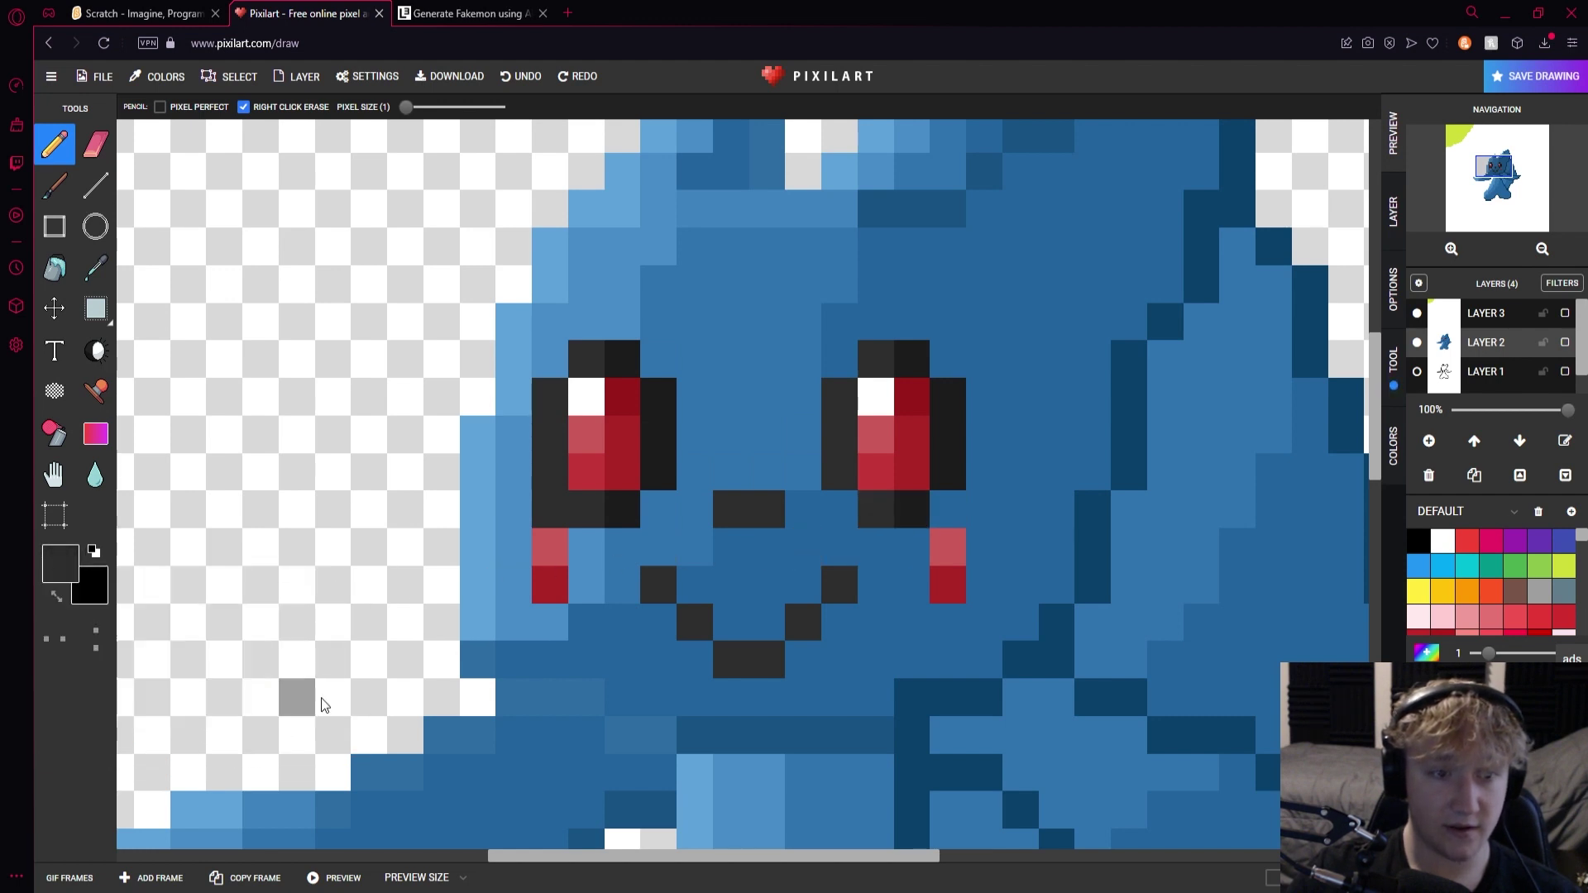
{"action": "left_click", "coordinate": [61, 563]}
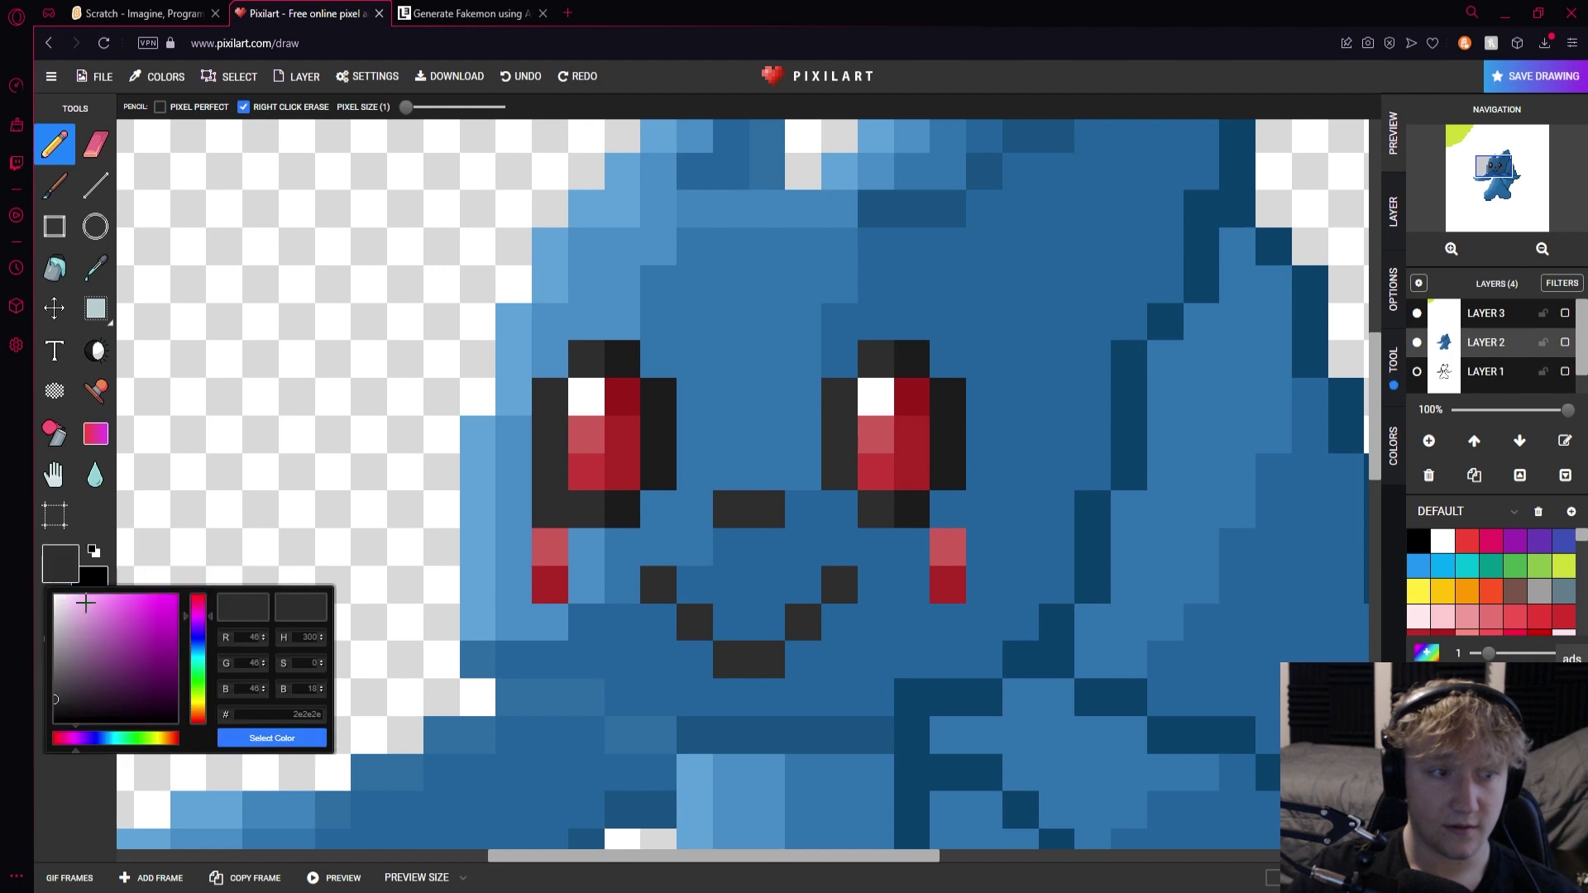
{"action": "left_click", "coordinate": [55, 688]}
{"action": "left_click", "coordinate": [273, 738]}
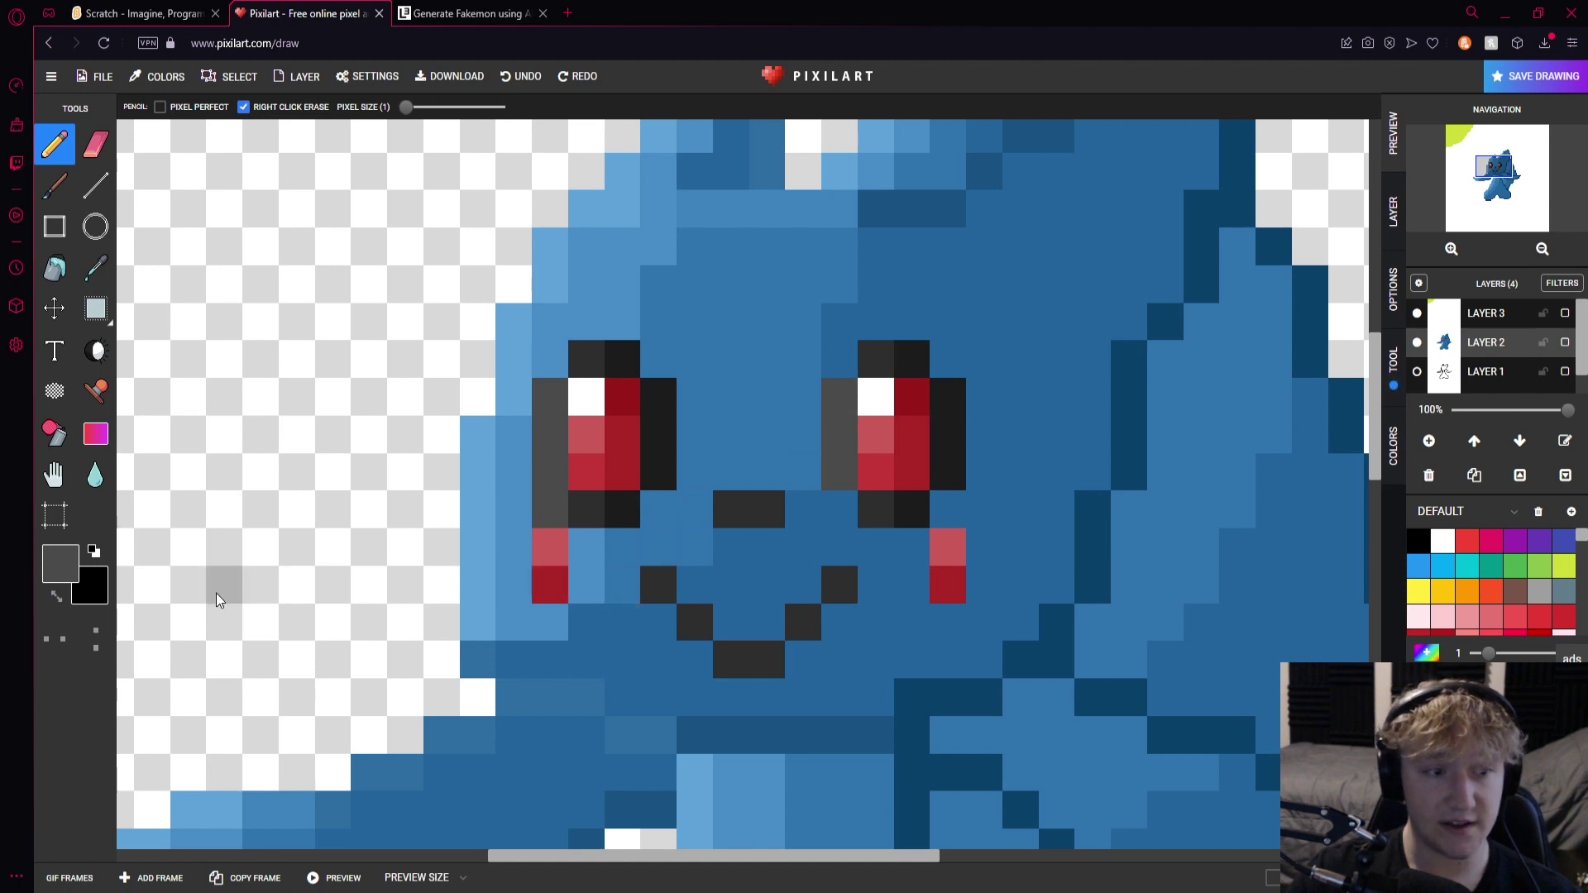
{"action": "left_click", "coordinate": [512, 533], "text": "alt"}
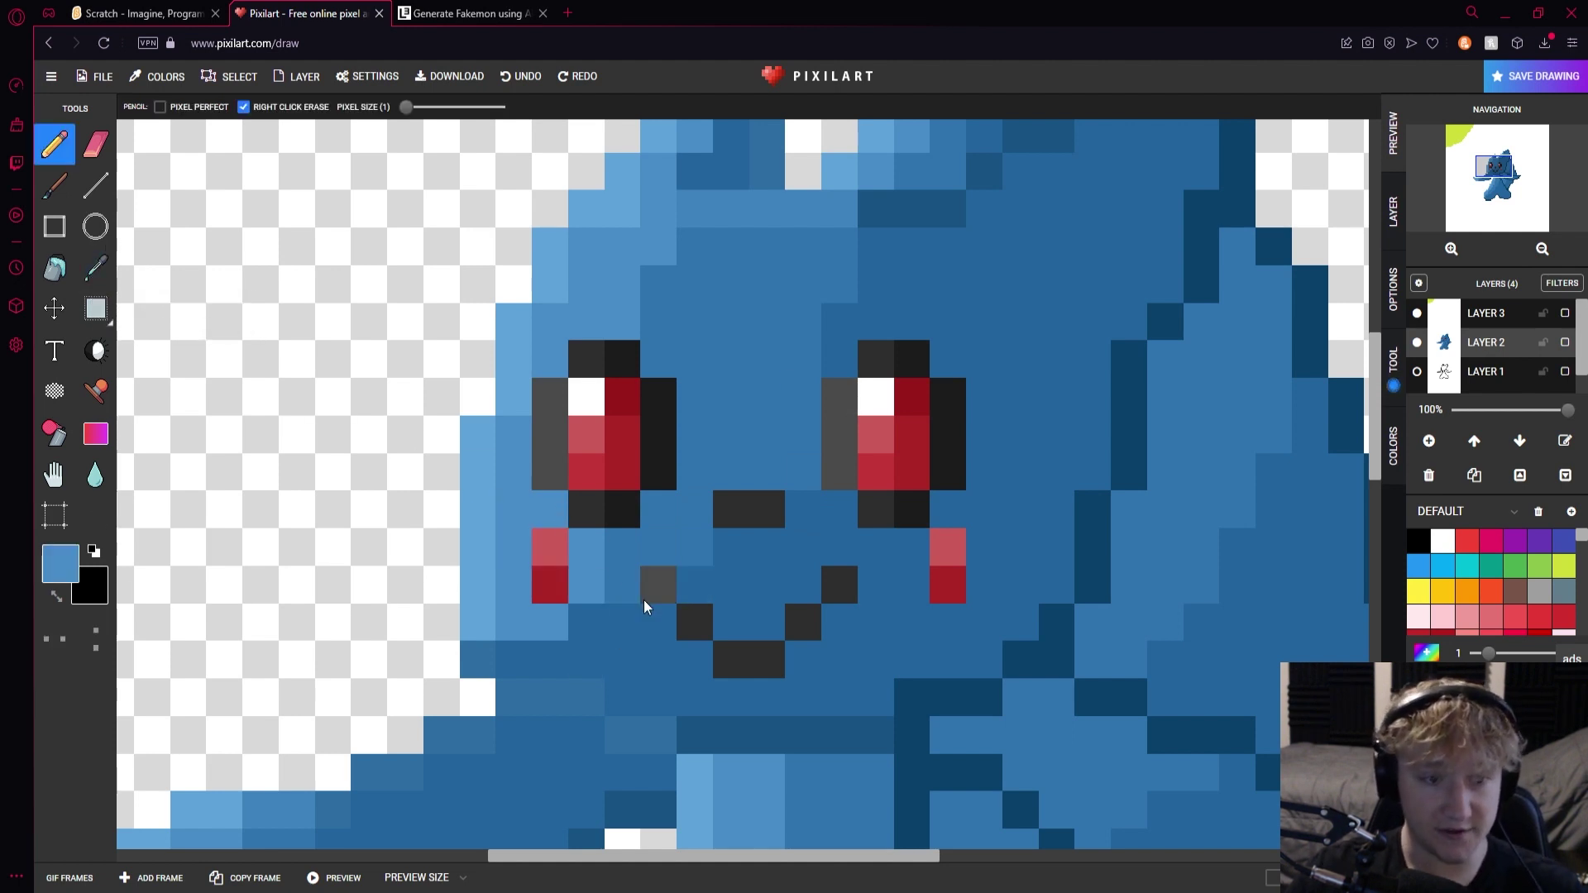
Hide Layer 3 with the lime sun so only the creature is displayed
{"action": "scroll", "coordinate": [638, 599], "scroll_direction": "down", "scroll_amount": 2}
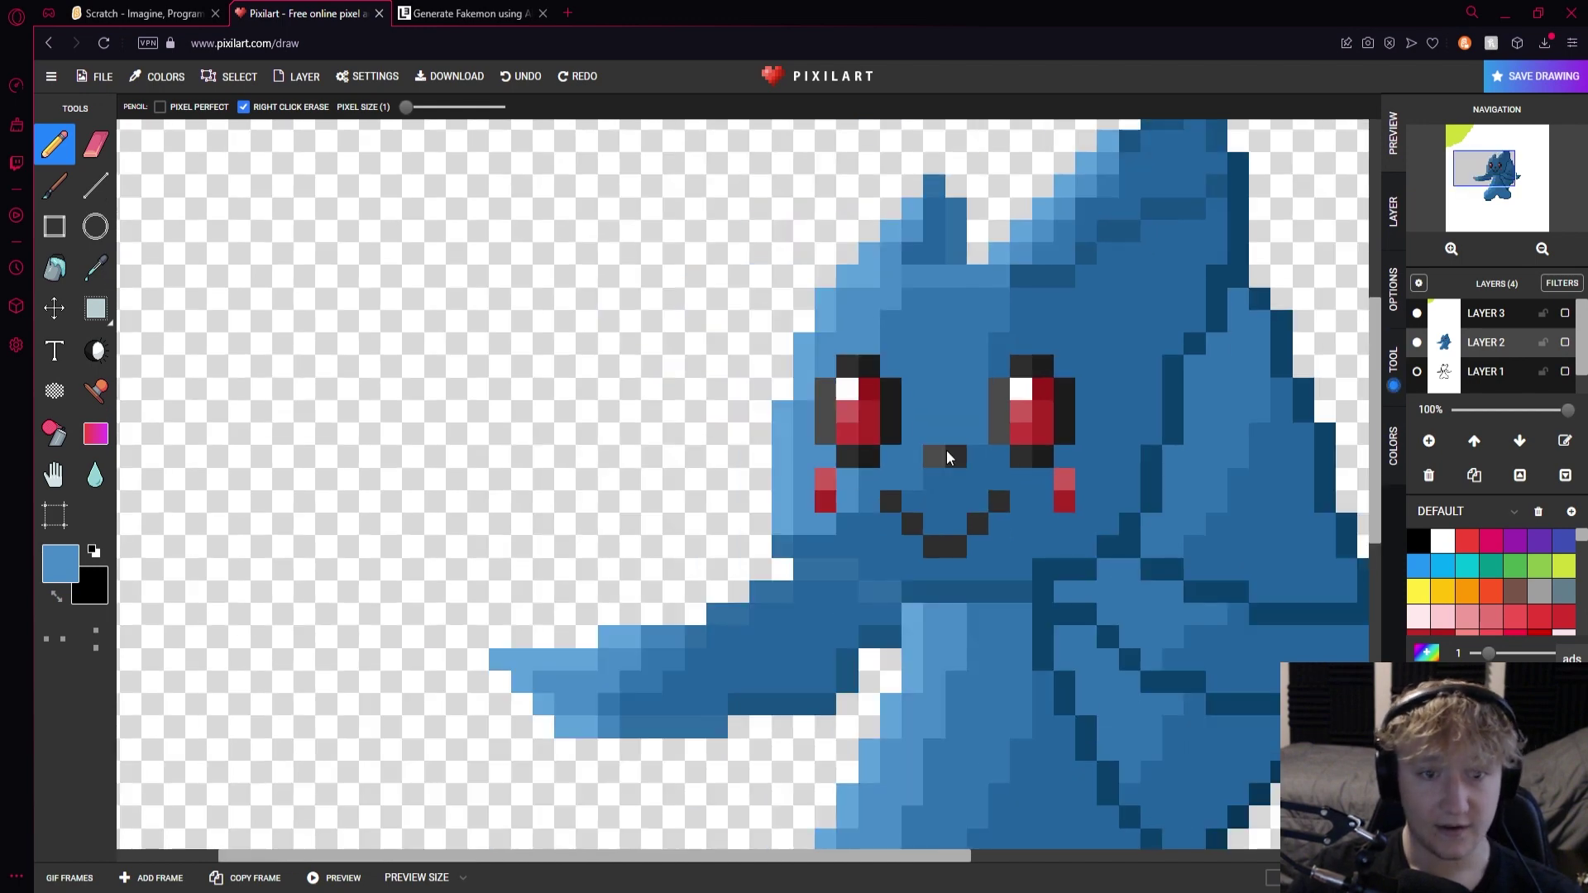
{"action": "scroll", "coordinate": [928, 470], "scroll_direction": "up", "scroll_amount": 2}
{"action": "scroll", "coordinate": [1008, 529], "scroll_direction": "down", "scroll_amount": 4}
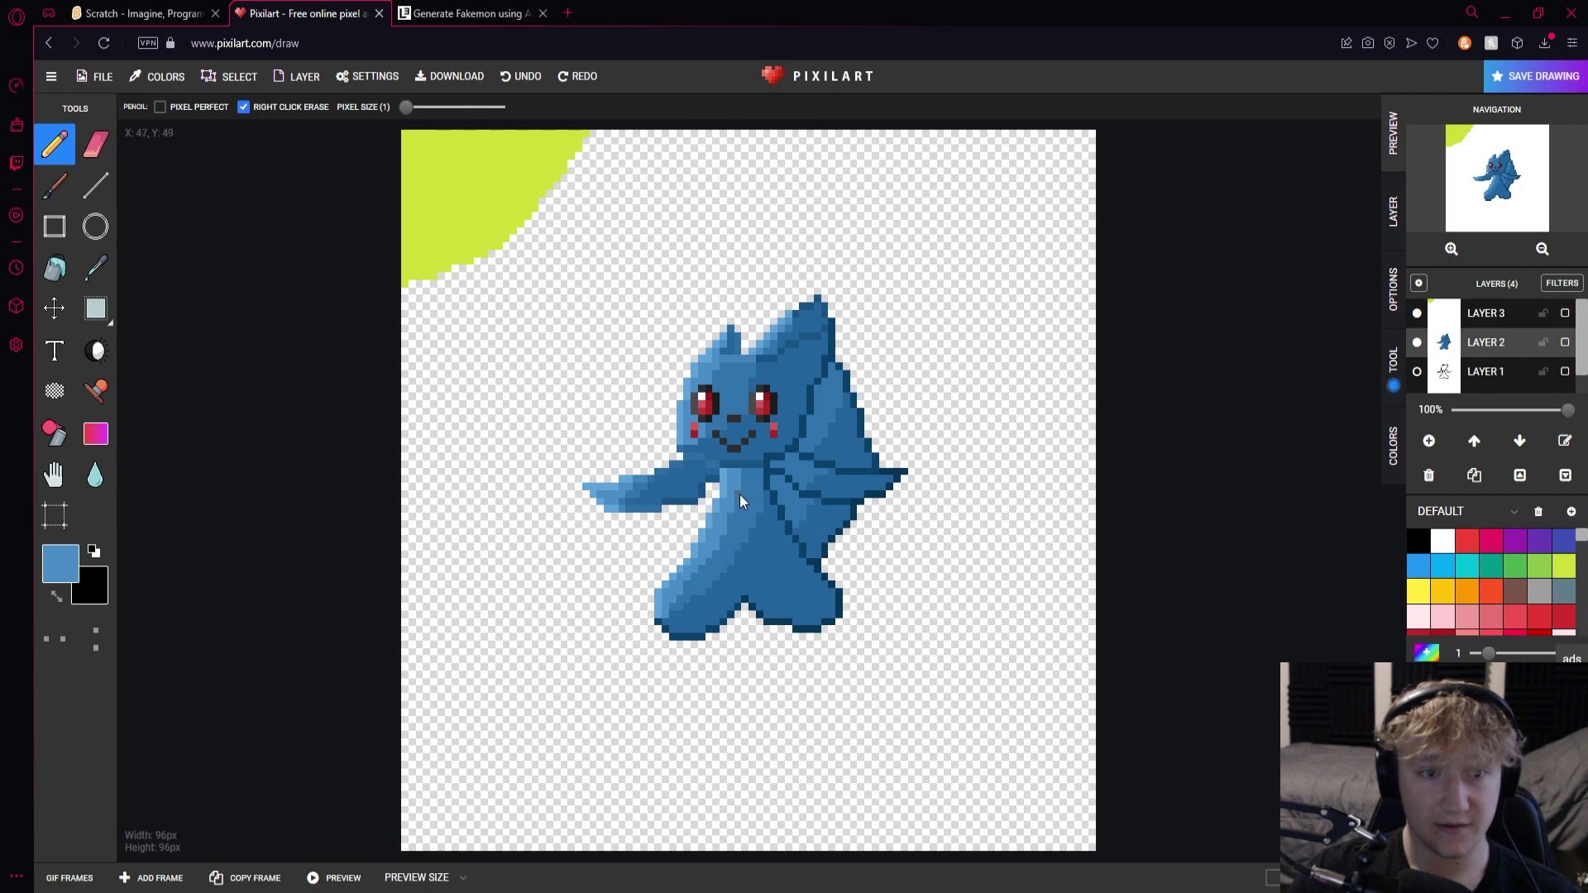
{"action": "scroll", "coordinate": [746, 479], "scroll_direction": "up", "scroll_amount": 2}
{"action": "scroll", "coordinate": [746, 479], "scroll_direction": "down", "scroll_amount": 2}
{"action": "left_click", "coordinate": [1417, 313]}
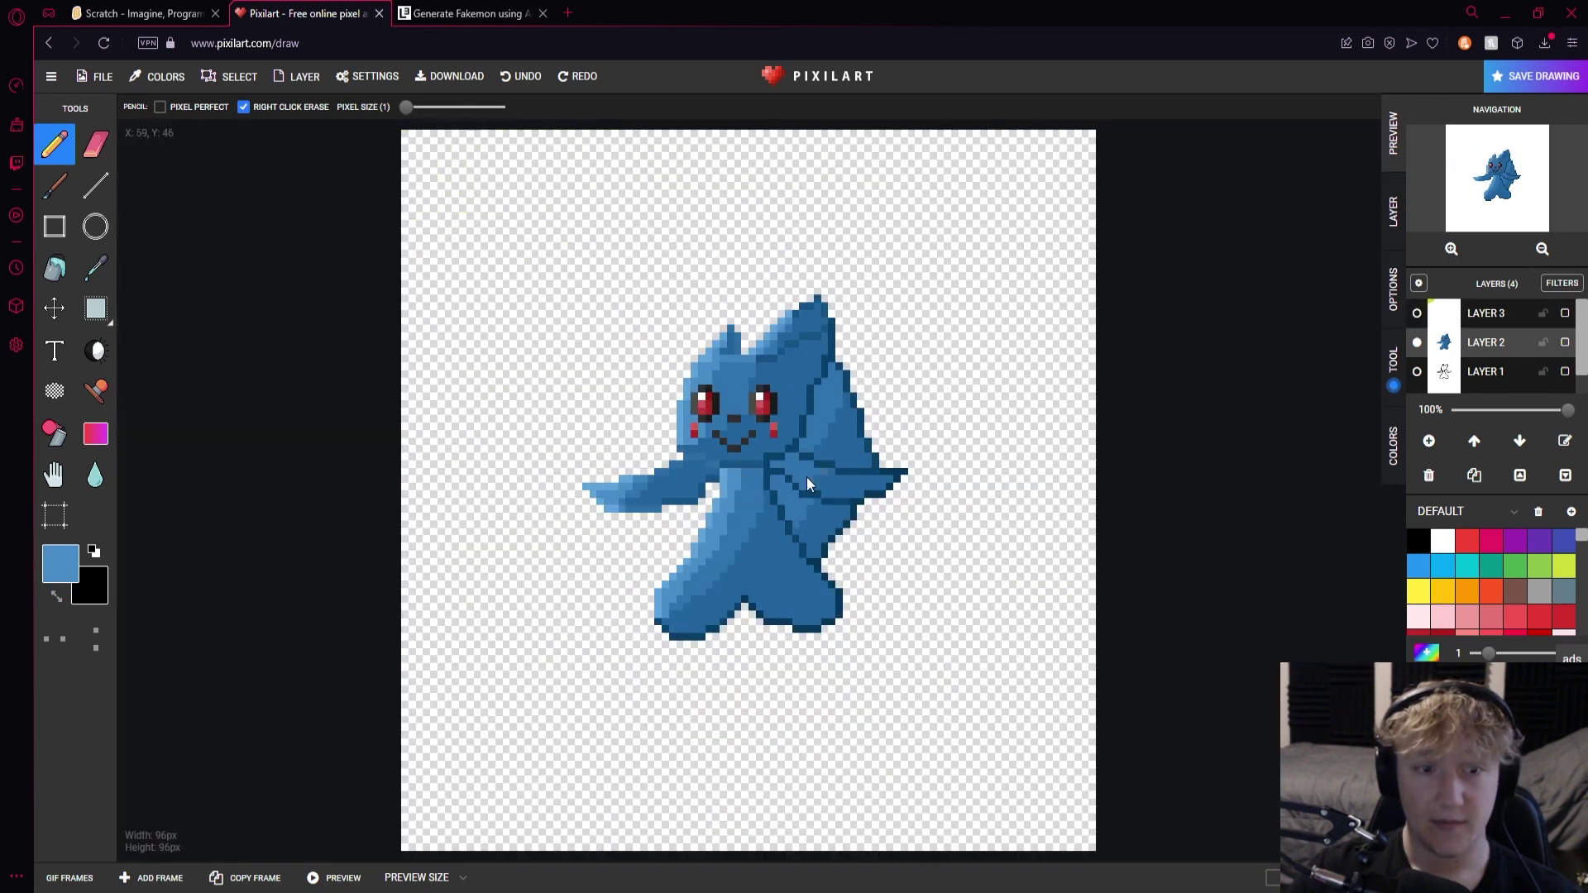
{"action": "scroll", "coordinate": [781, 448], "scroll_direction": "up", "scroll_amount": 2}
{"action": "scroll", "coordinate": [733, 477], "scroll_direction": "down", "scroll_amount": 2}
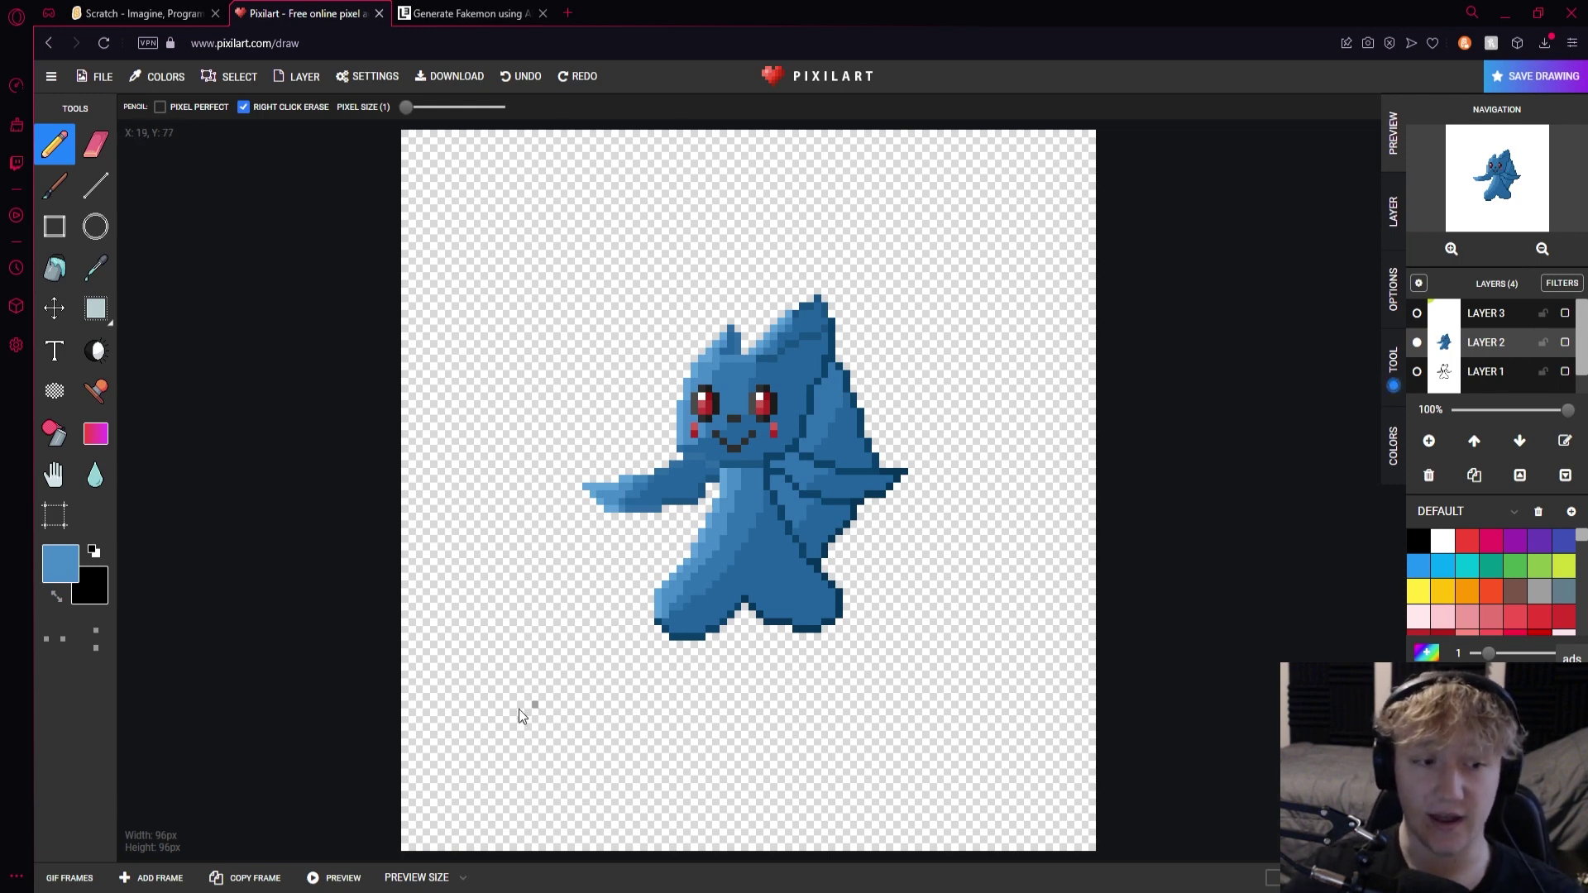
Add an empty second animation frame and examine the ghosted first frame on its canvas
{"action": "left_click", "coordinate": [157, 877]}
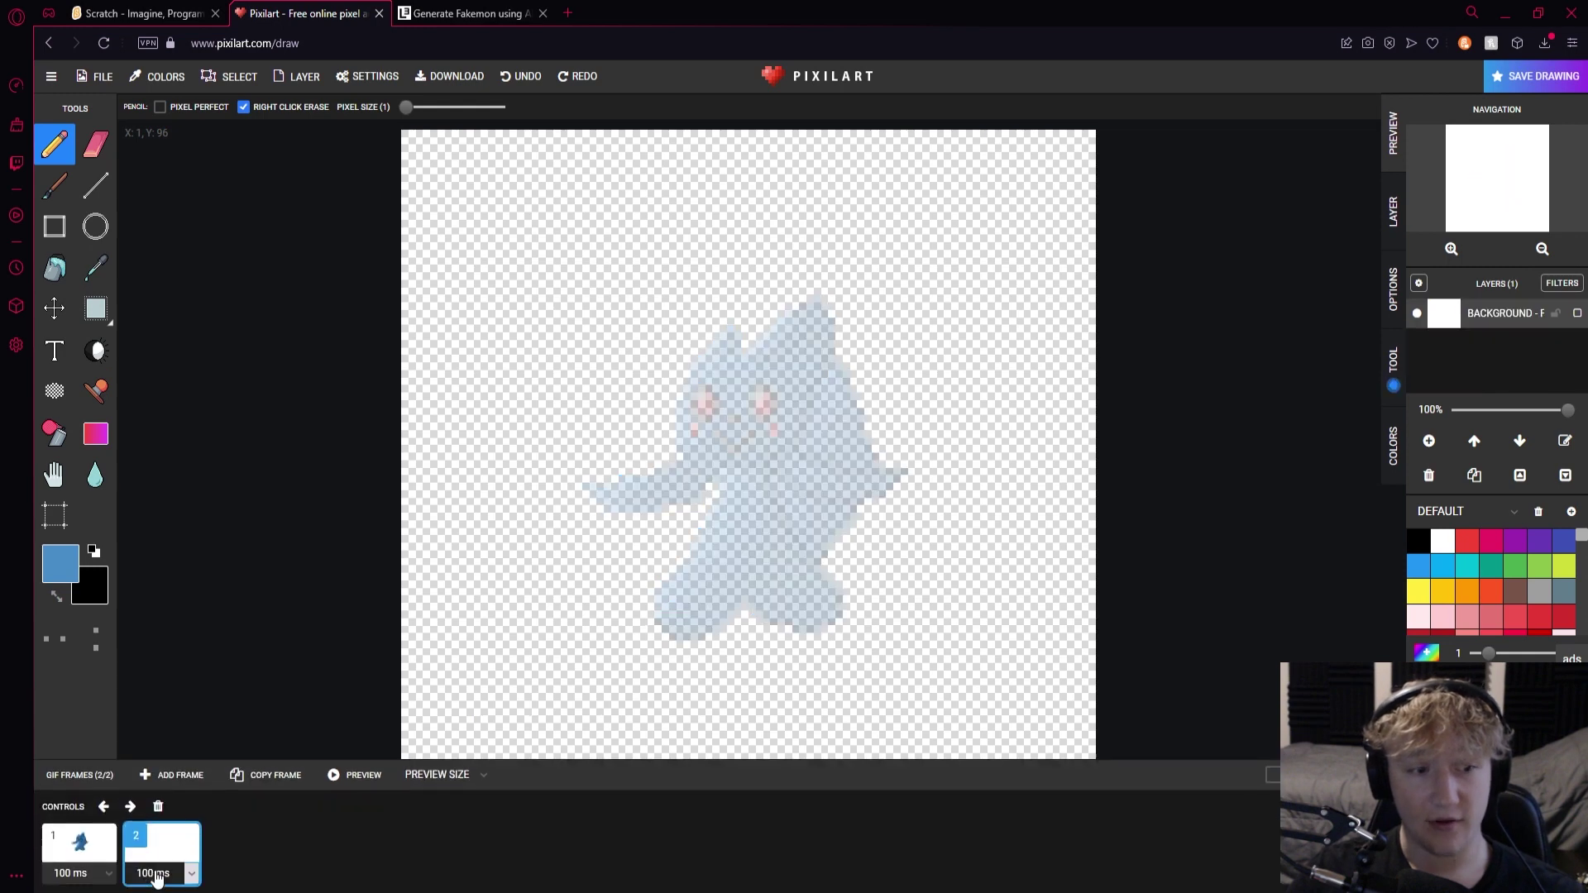
{"action": "left_click", "coordinate": [114, 856]}
{"action": "left_click", "coordinate": [165, 852]}
{"action": "left_click", "coordinate": [116, 856]}
{"action": "left_click", "coordinate": [173, 852]}
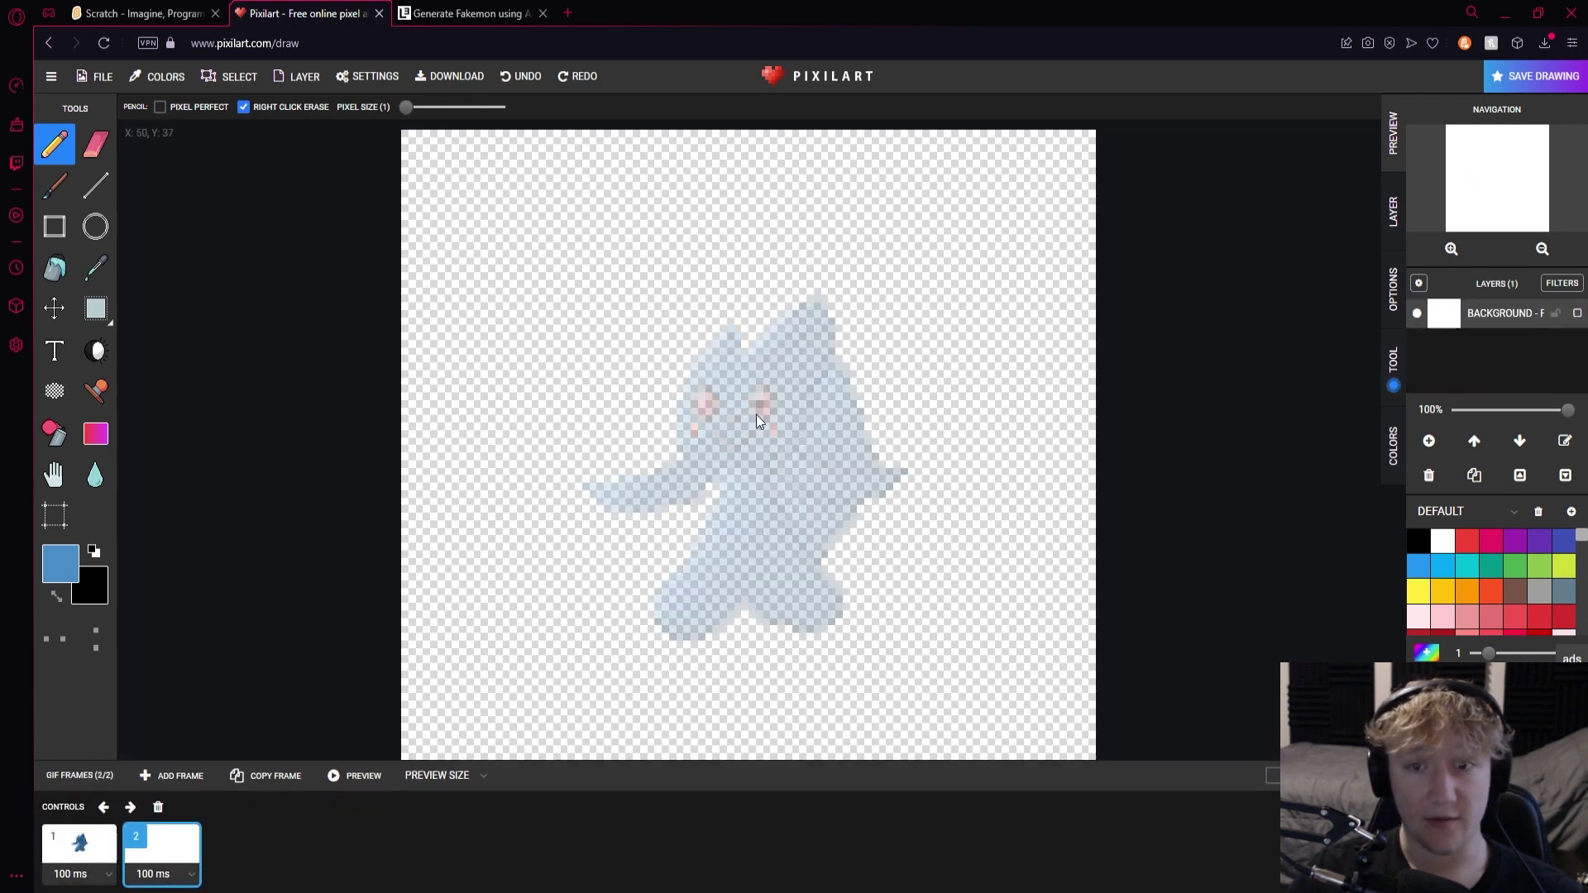
{"action": "scroll", "coordinate": [748, 469], "scroll_direction": "up", "scroll_amount": 5}
{"action": "scroll", "coordinate": [761, 468], "scroll_direction": "up", "scroll_amount": 4}
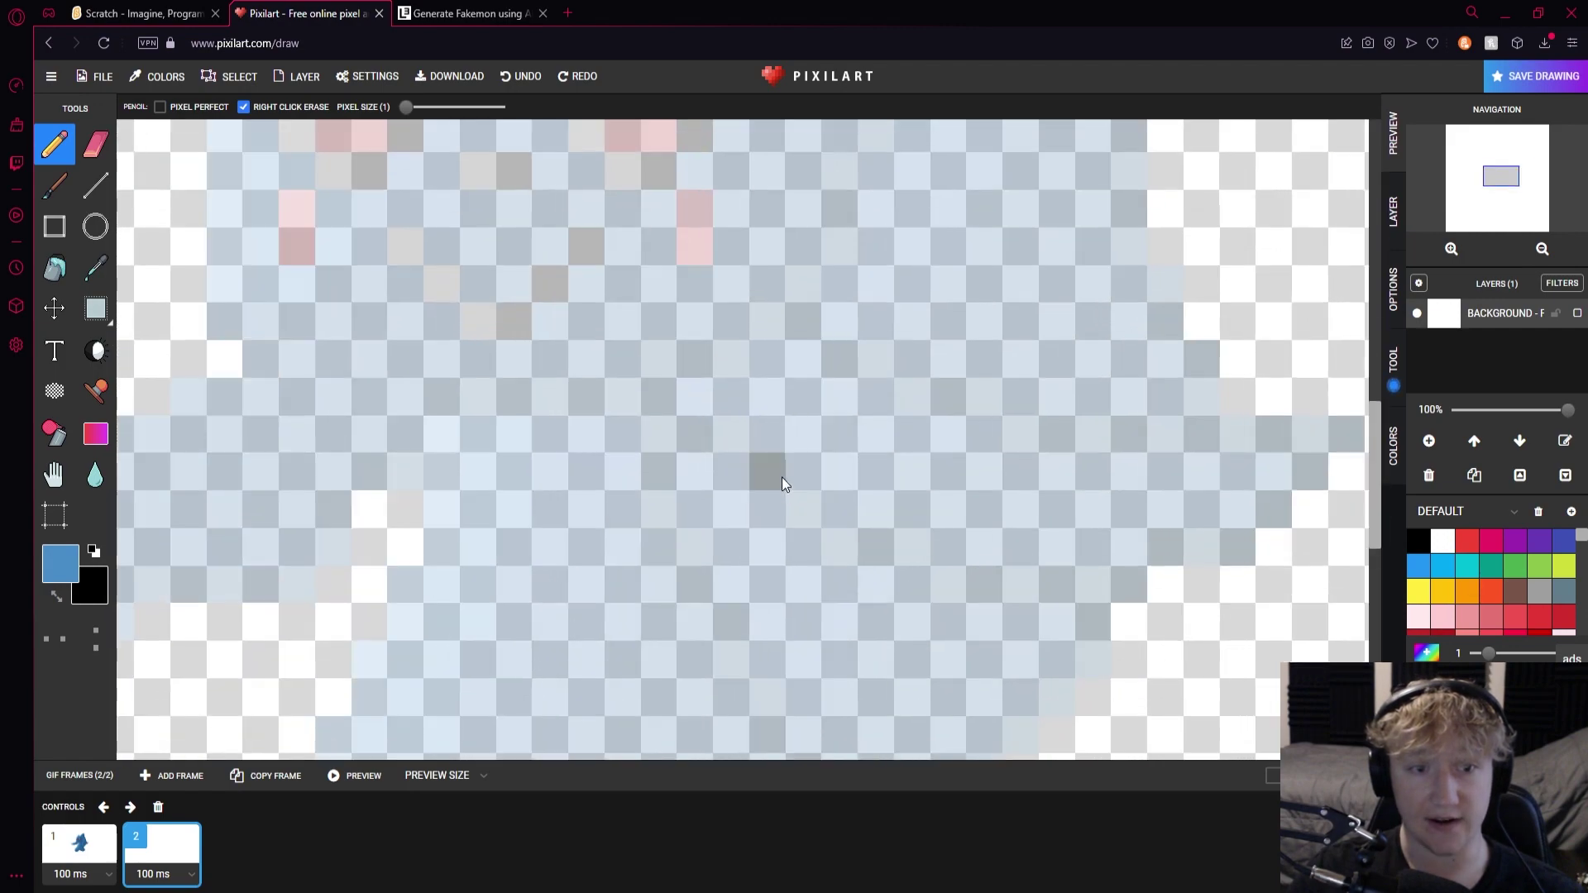
{"action": "scroll", "coordinate": [767, 467], "scroll_direction": "down", "scroll_amount": 1}
{"action": "scroll", "coordinate": [766, 473], "scroll_direction": "down", "scroll_amount": 2}
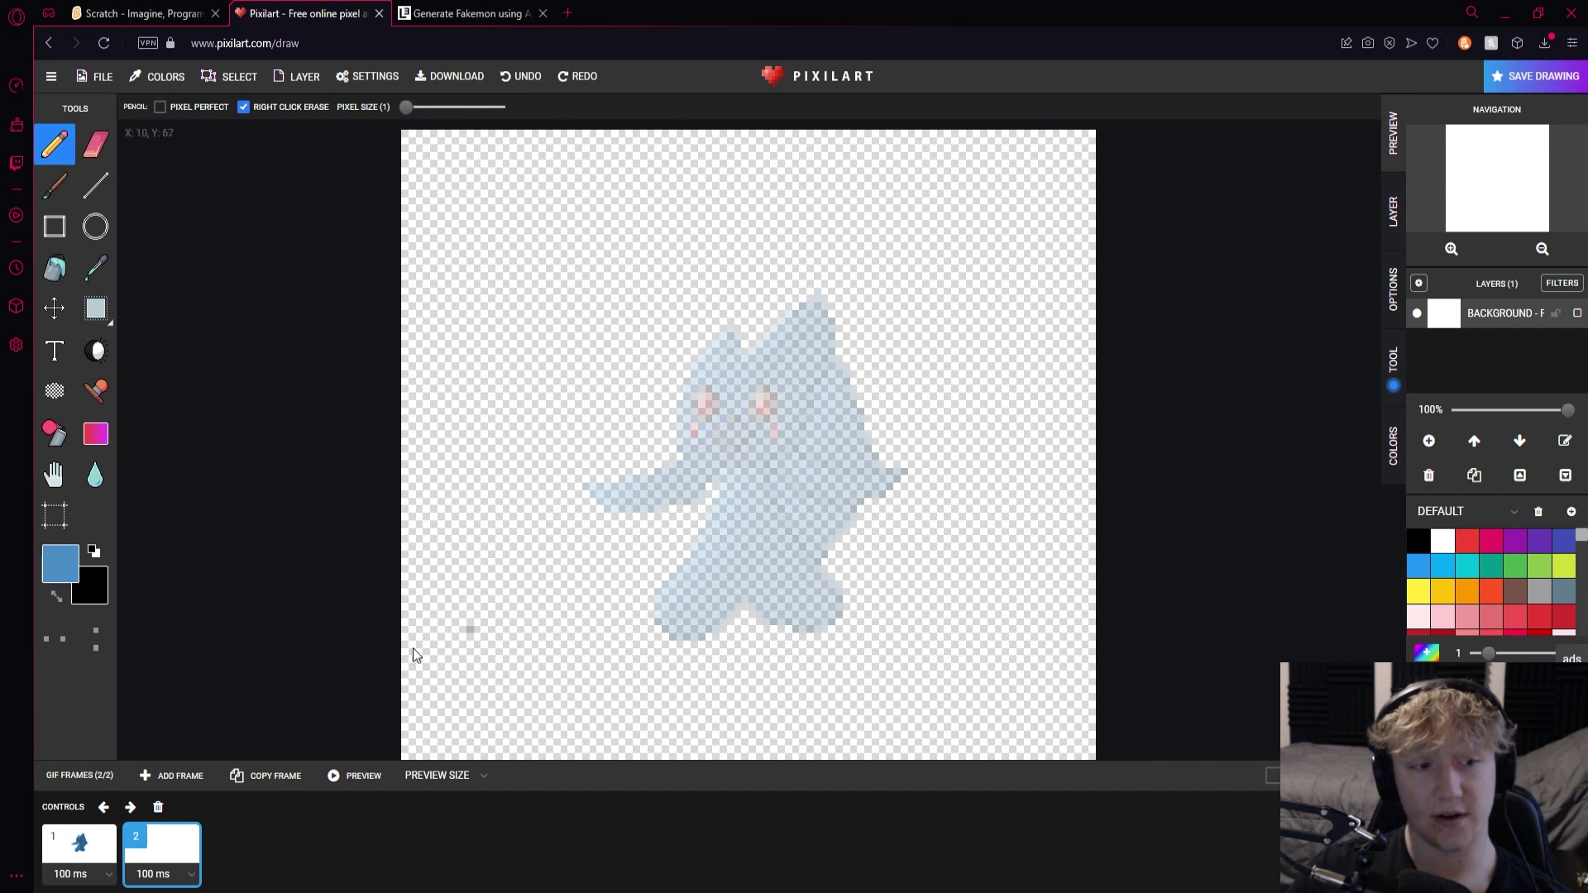
Switch between the two frames and play the animation preview
{"action": "left_click", "coordinate": [79, 844]}
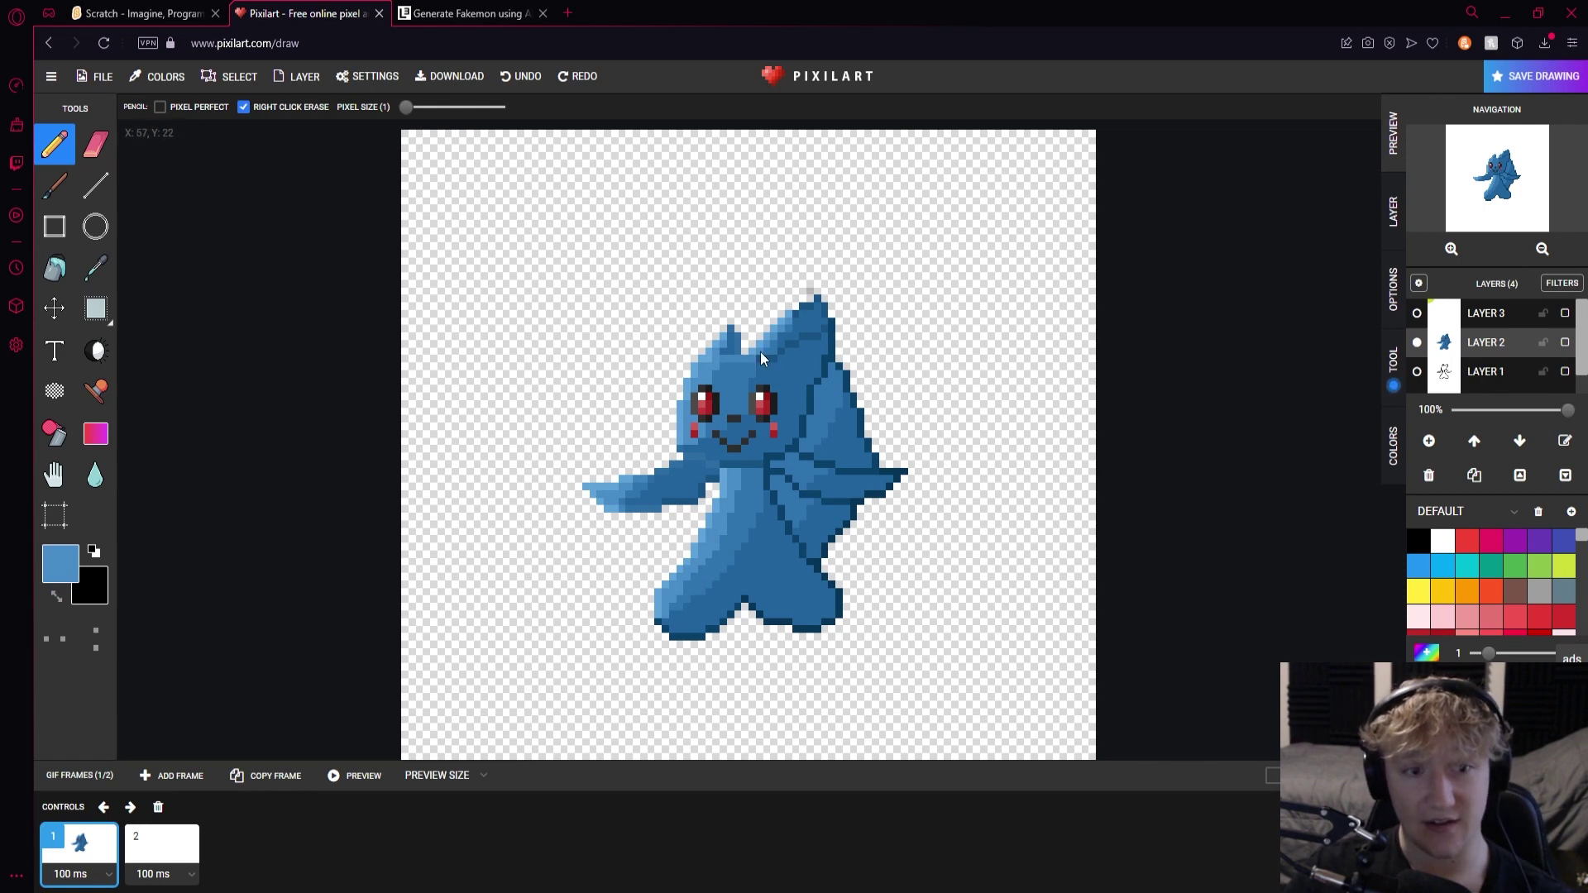
{"action": "left_click", "coordinate": [162, 844]}
{"action": "left_click", "coordinate": [348, 782]}
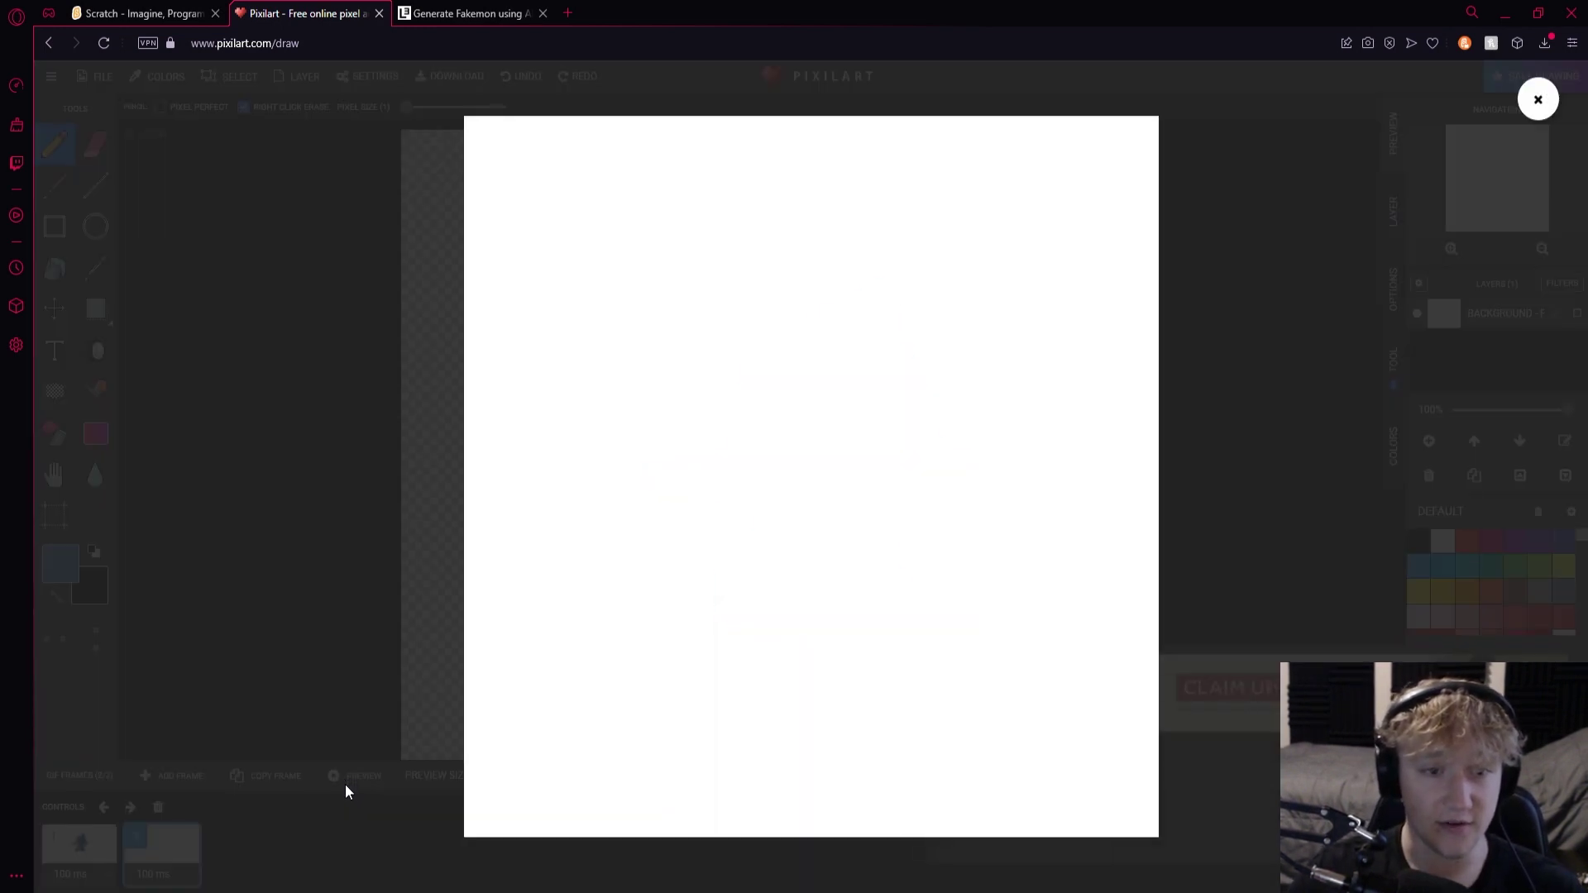
{"action": "left_click", "coordinate": [1538, 100]}
Remove the empty second frame and collapse the GIF frames area
{"action": "left_click", "coordinate": [895, 660]}
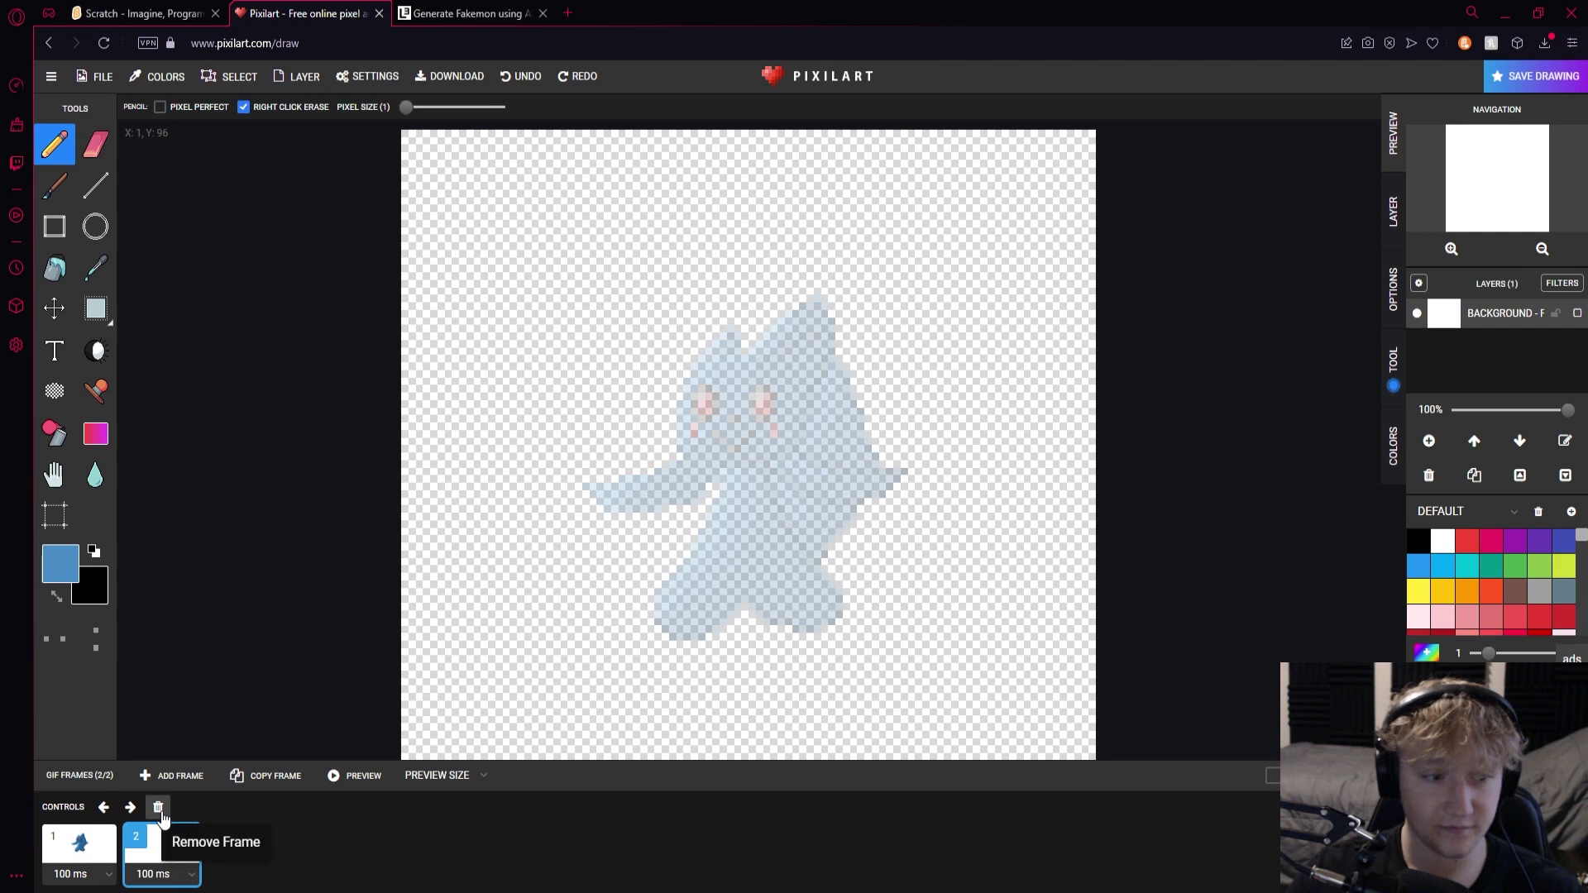
{"action": "left_click", "coordinate": [158, 807]}
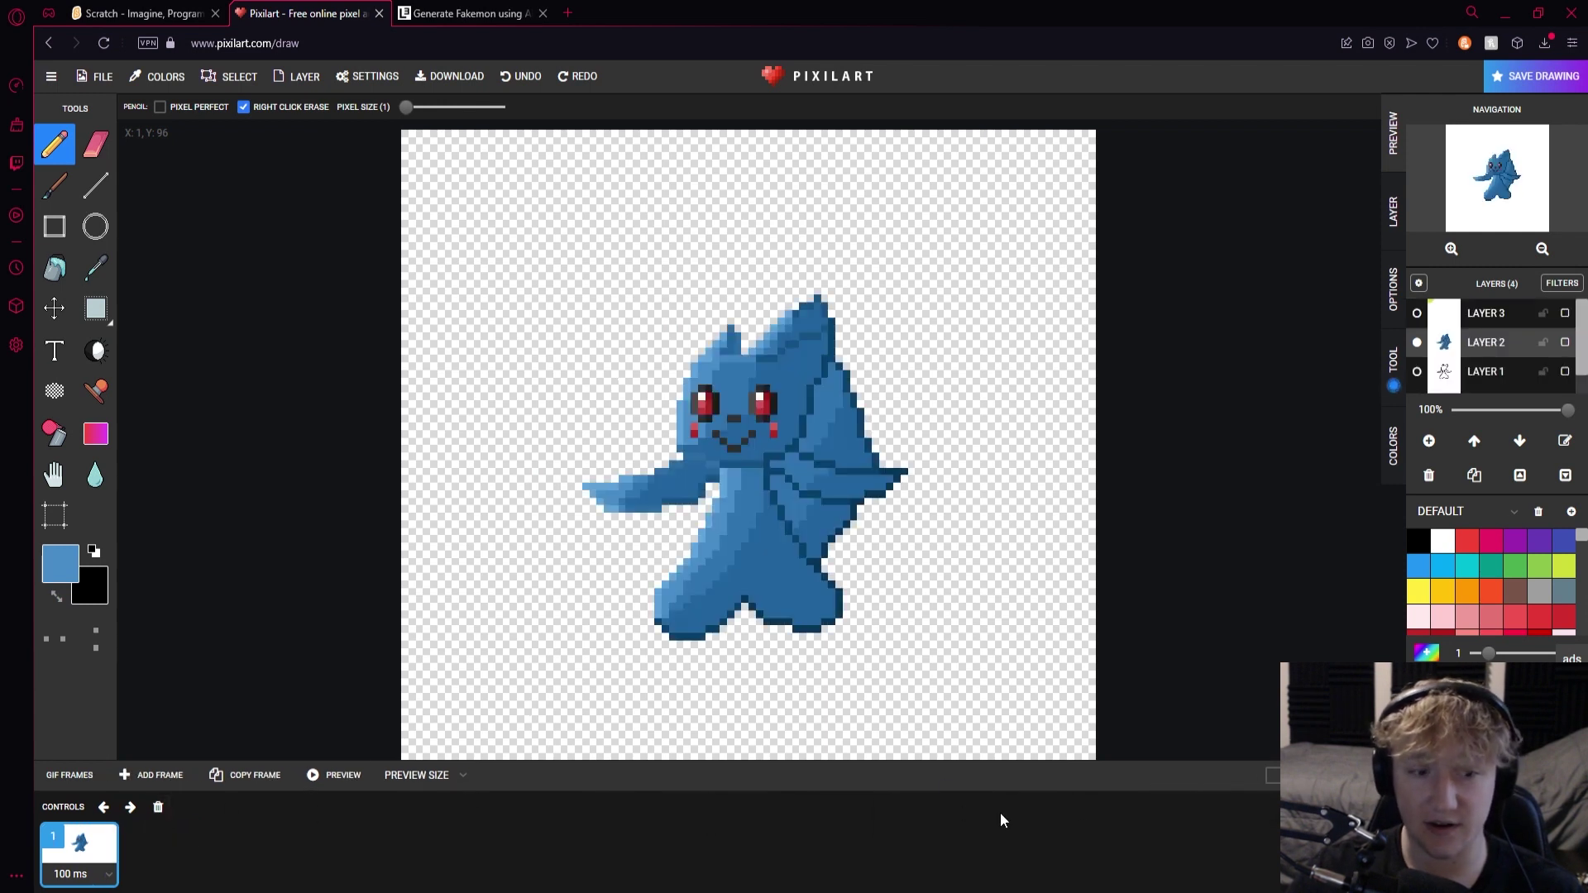
{"action": "left_click", "coordinate": [877, 782]}
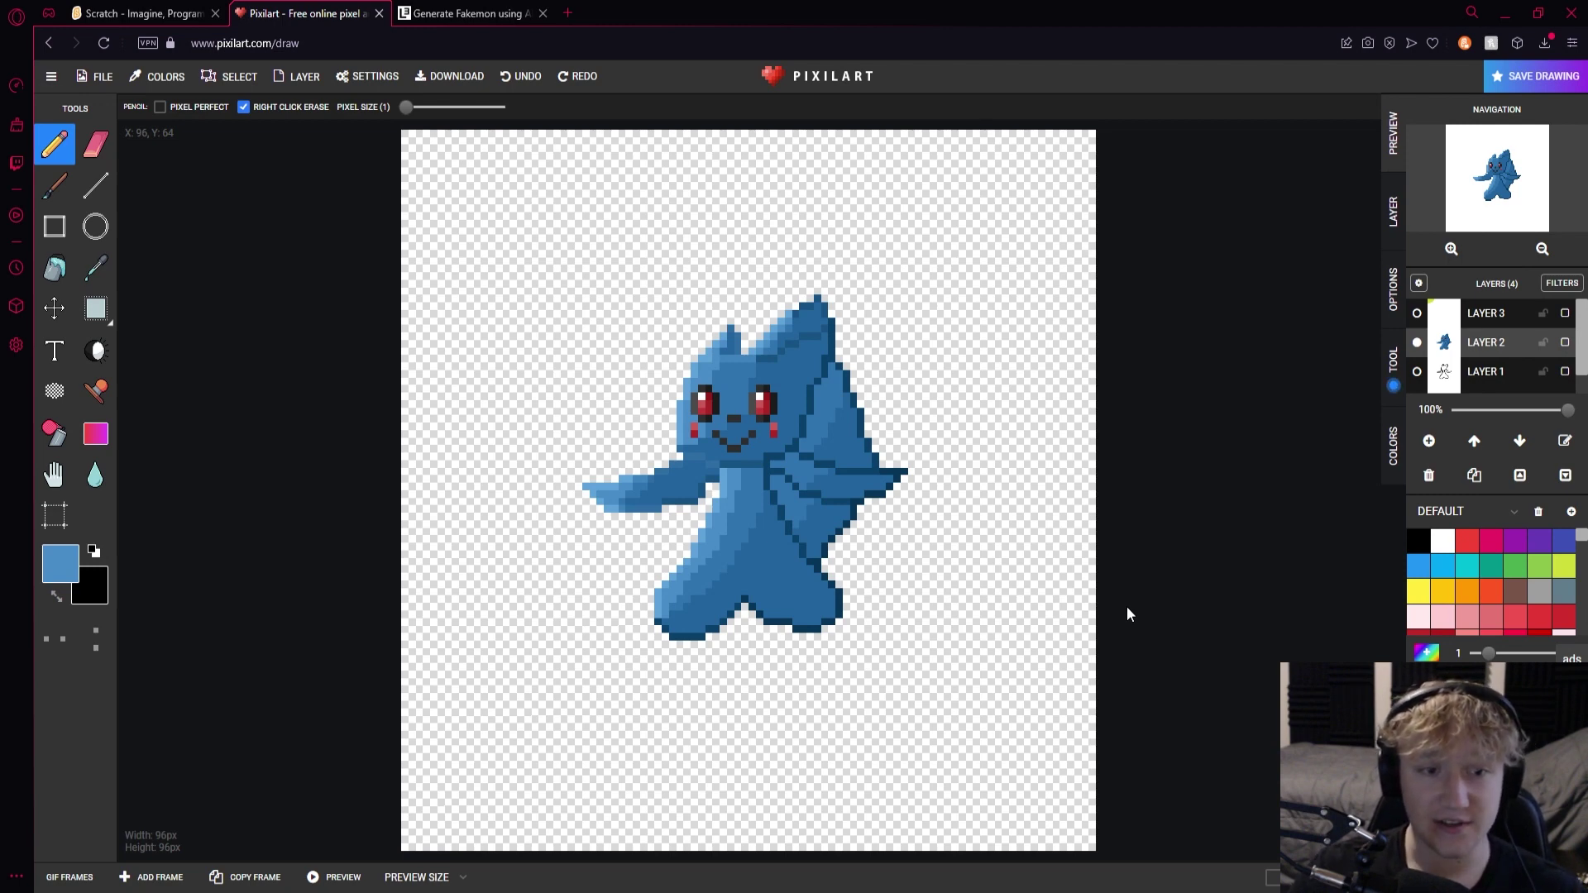
Shade the mouth's right side and bottom with the eye outline's near-black and its left corner with the eye outline's lighter grey
{"action": "scroll", "coordinate": [782, 444], "scroll_direction": "up", "scroll_amount": 3}
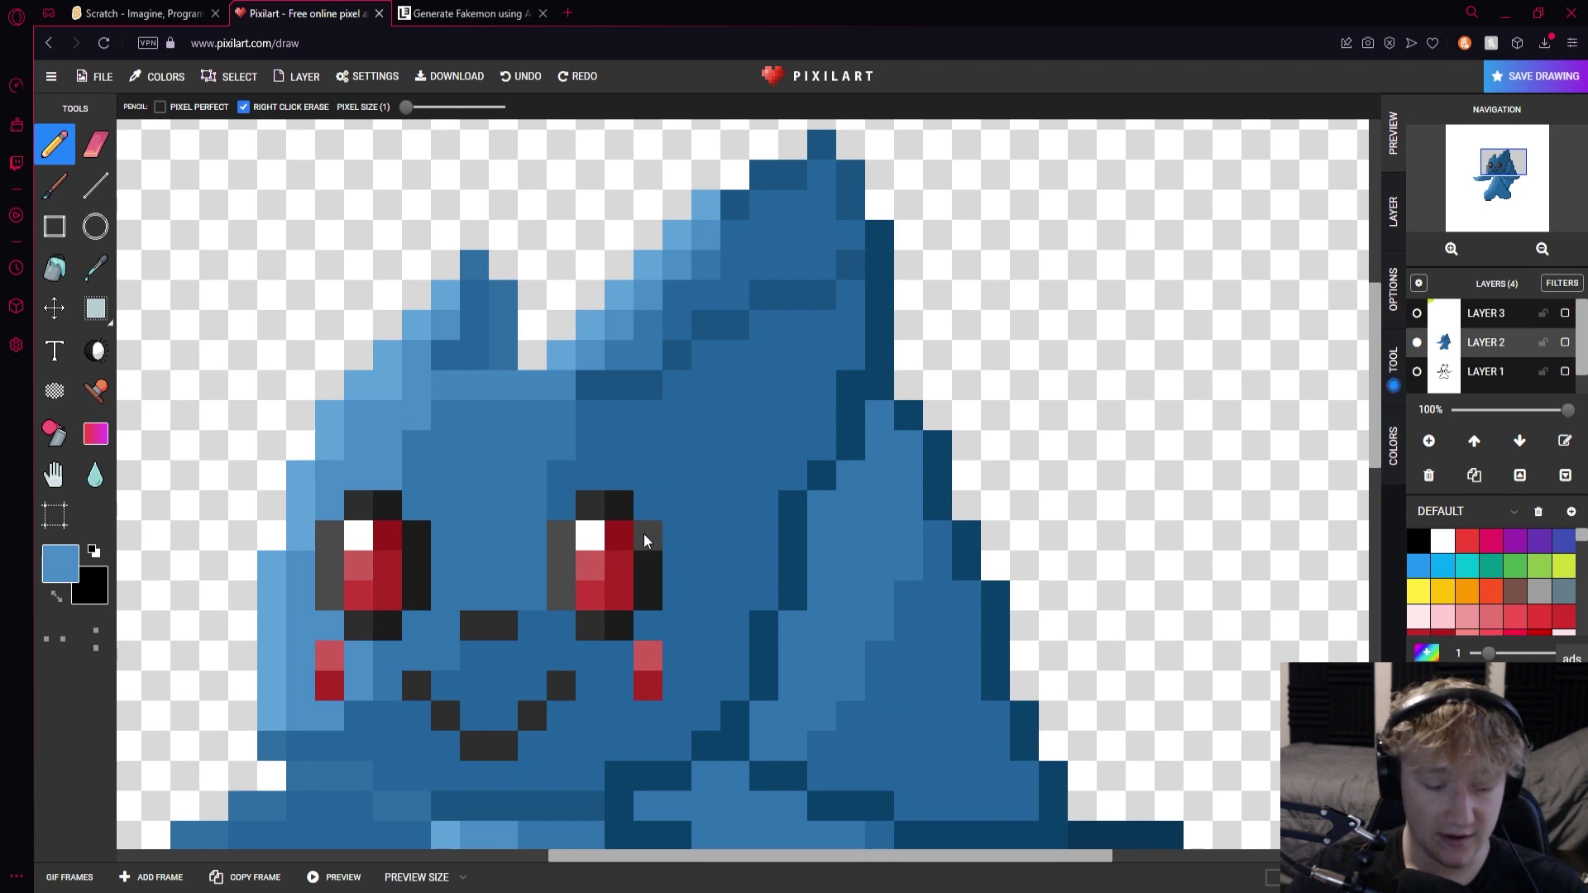
{"action": "left_click", "coordinate": [647, 563], "text": "alt"}
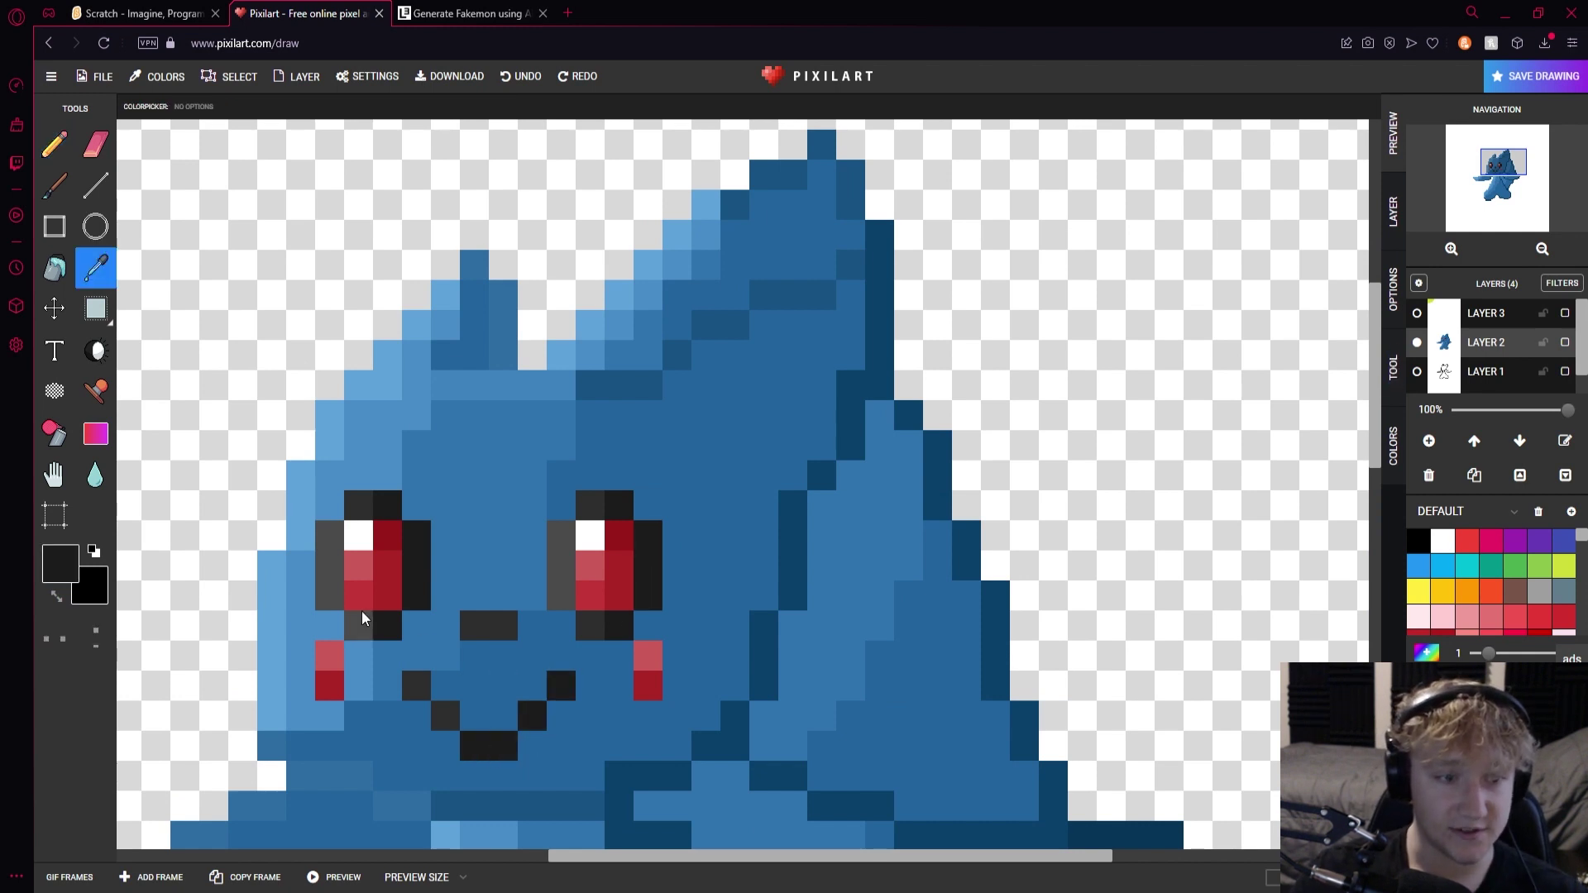
{"action": "left_click", "coordinate": [329, 572], "text": "alt"}
{"action": "left_click", "coordinate": [408, 684]}
{"action": "scroll", "coordinate": [595, 663], "scroll_direction": "down", "scroll_amount": 3}
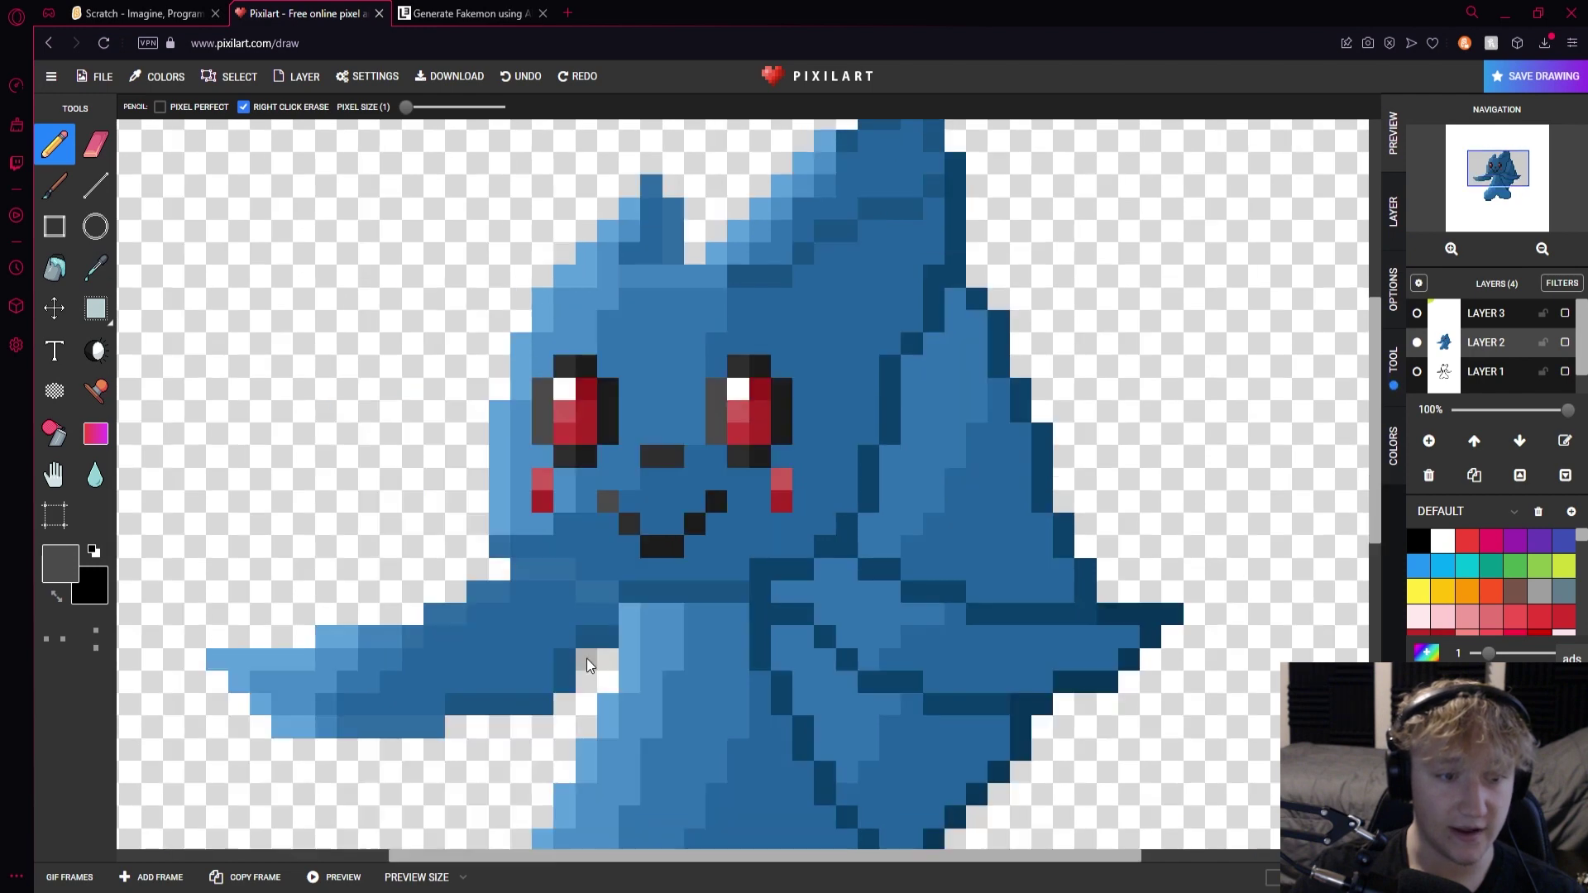
{"action": "scroll", "coordinate": [757, 400], "scroll_direction": "up", "scroll_amount": 2}
{"action": "scroll", "coordinate": [733, 460], "scroll_direction": "down", "scroll_amount": 2}
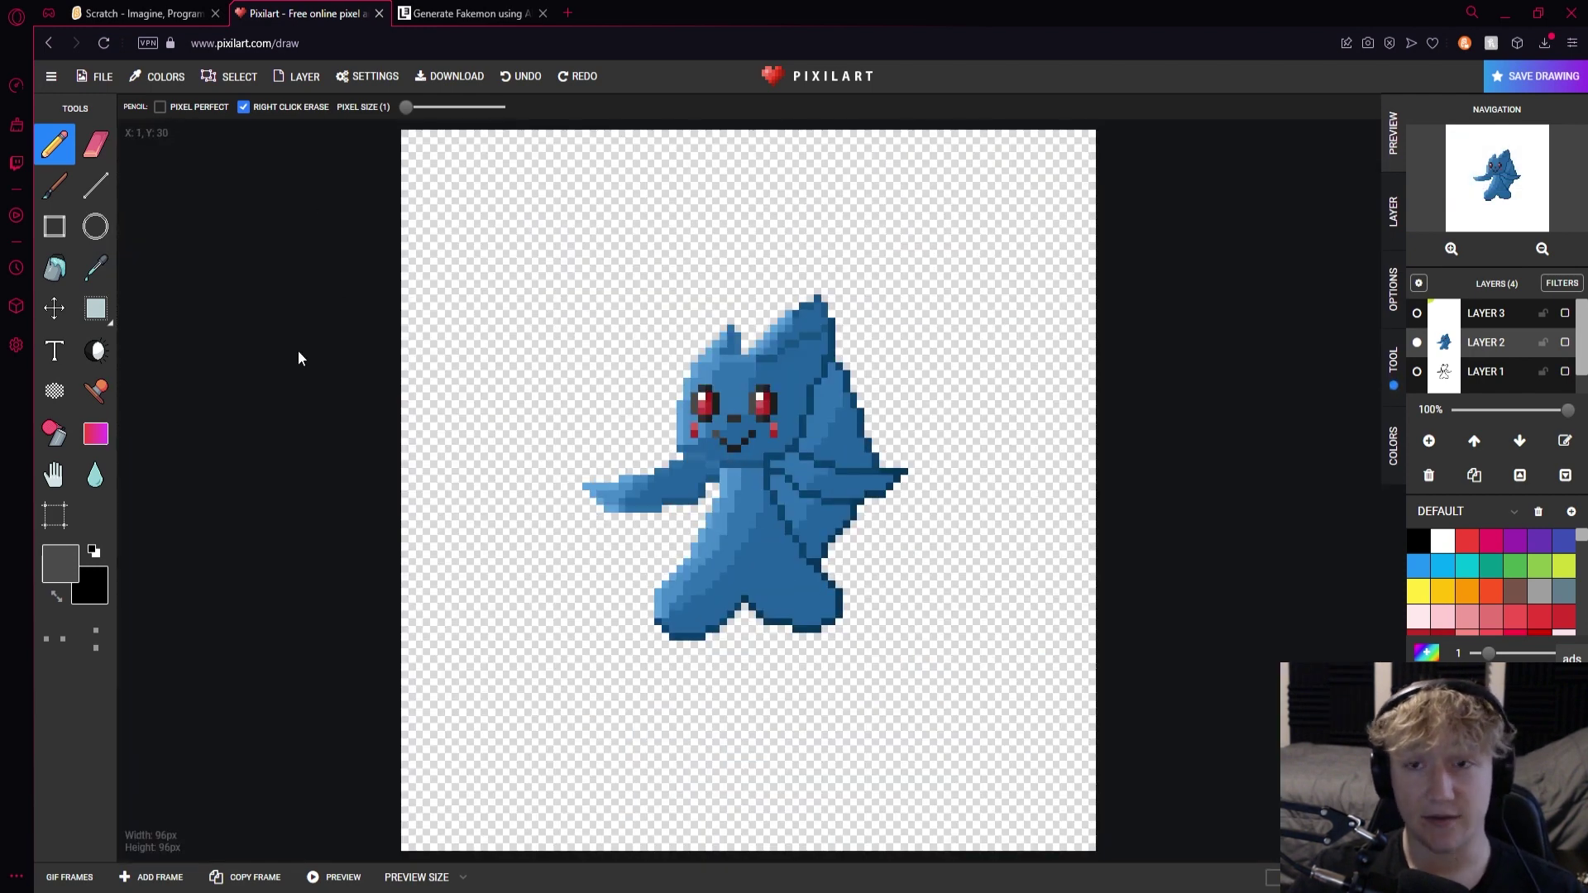